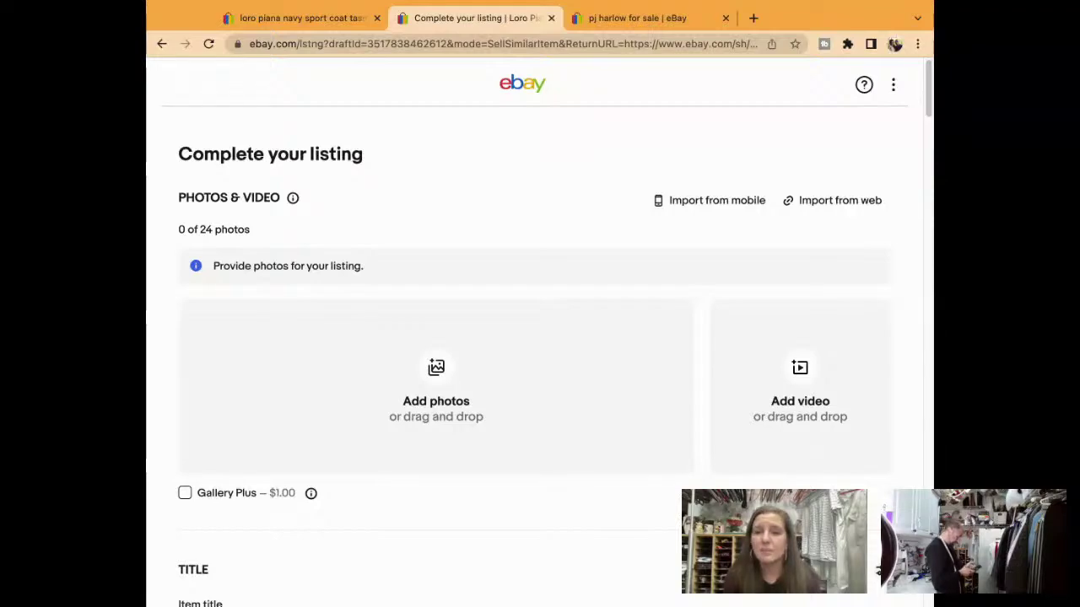
Search the sold listings for "loro piana main line" across all categories in place of the PJ Harlow search.
click(635, 18)
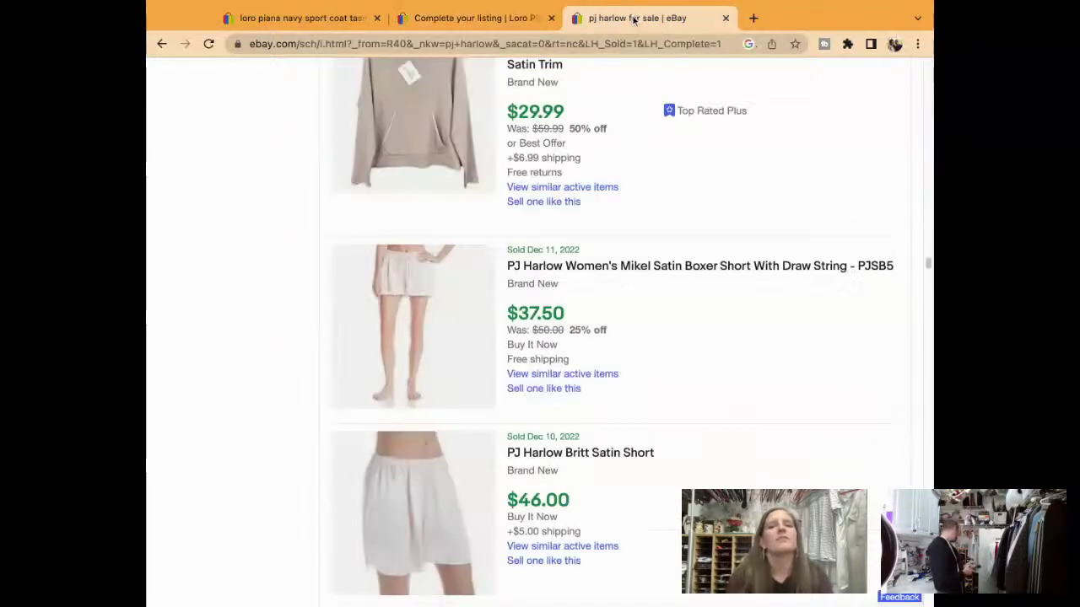
scroll(625, 268, up, 20)
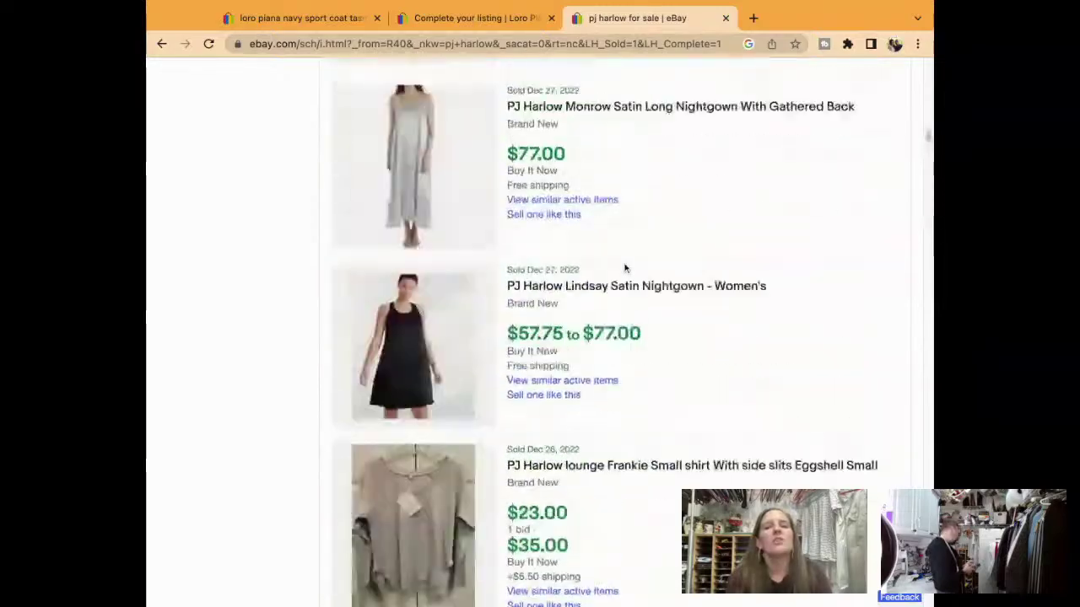
scroll(625, 269, up, 10)
click(582, 103)
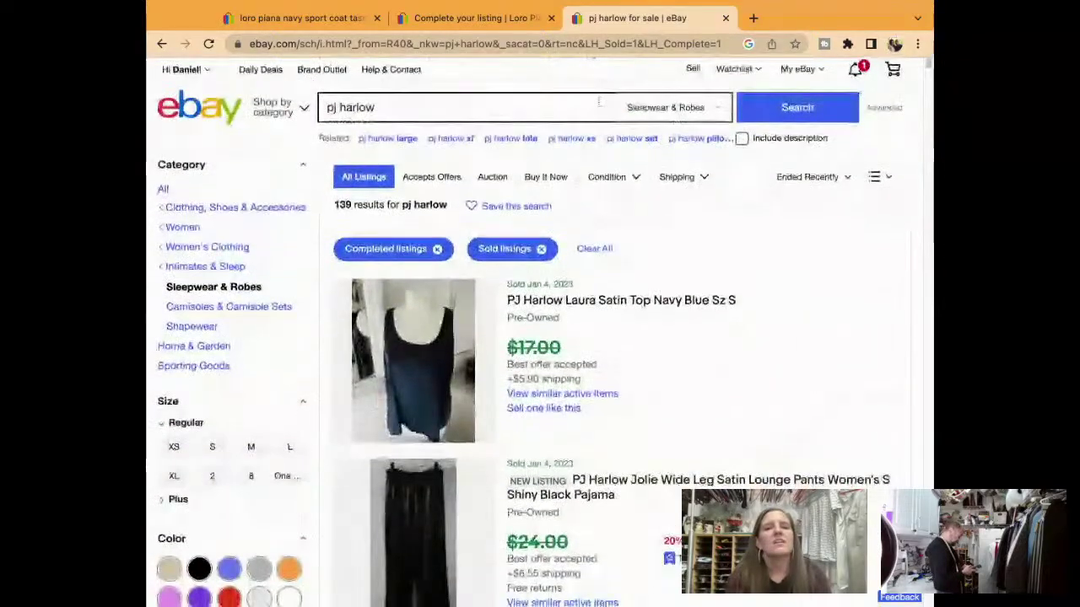
text(loro )
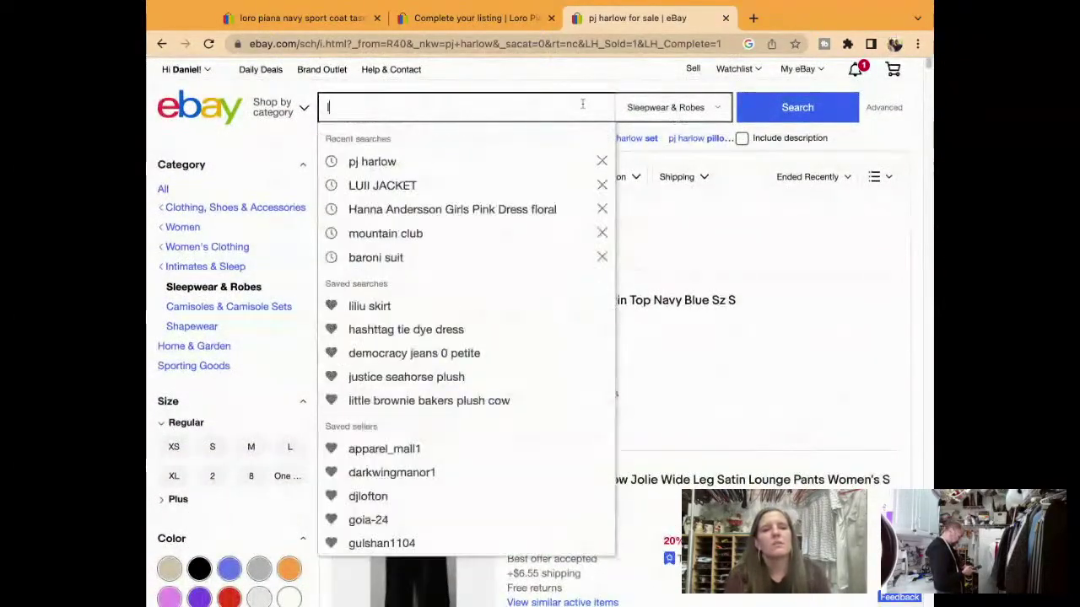
text(pian)
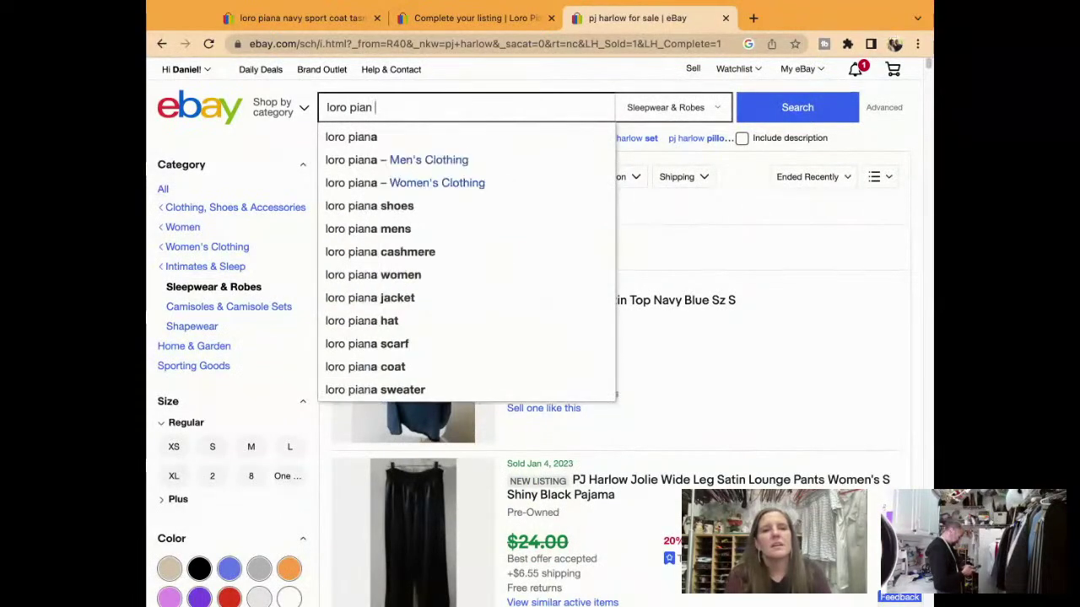
text(a main lin)
key(Return)
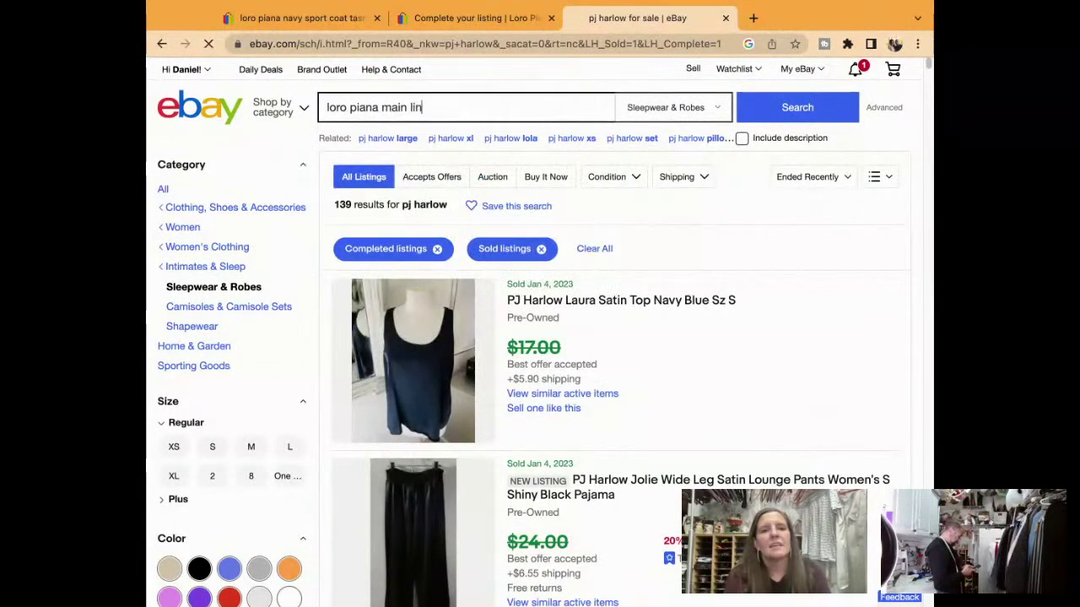
click(540, 118)
text(e)
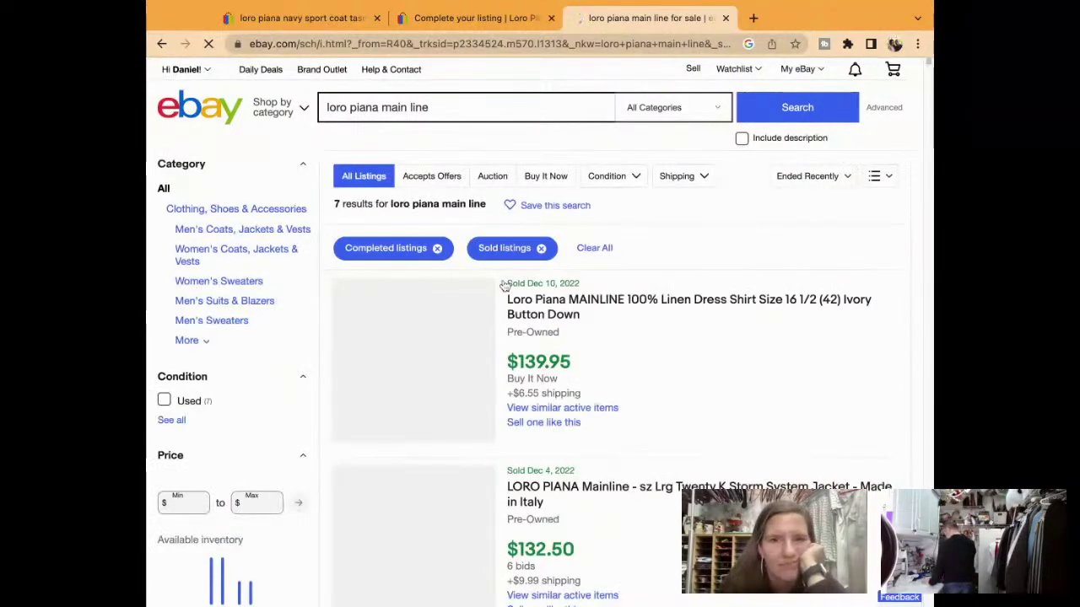
scroll(505, 287, down, 1)
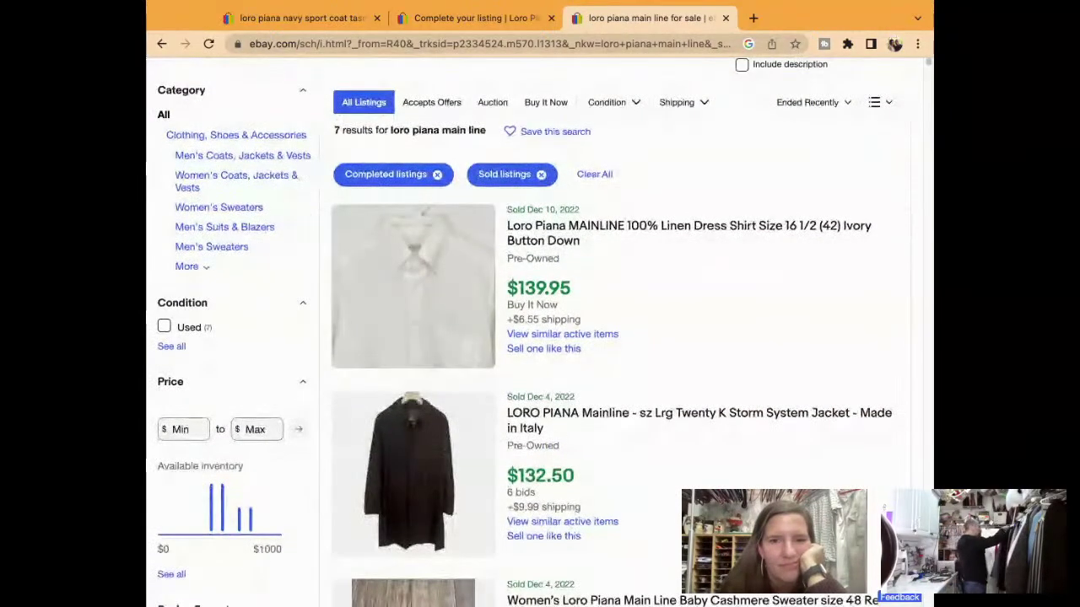
scroll(477, 145, up, 1)
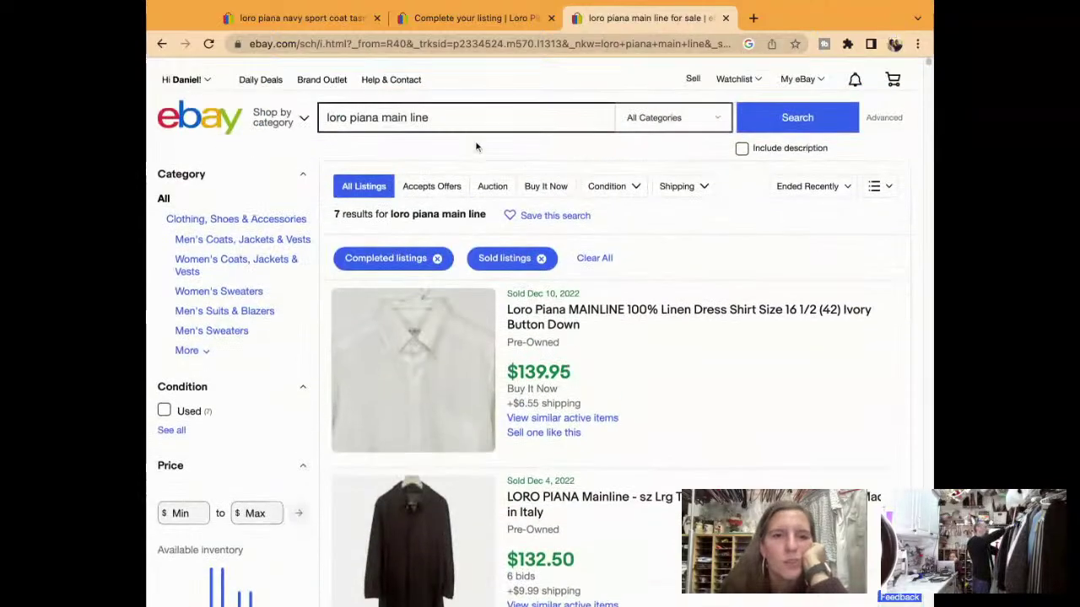
Rerun the sold-listings search with the spelling "loro piana mainline".
click(408, 110)
key(BackSpace)
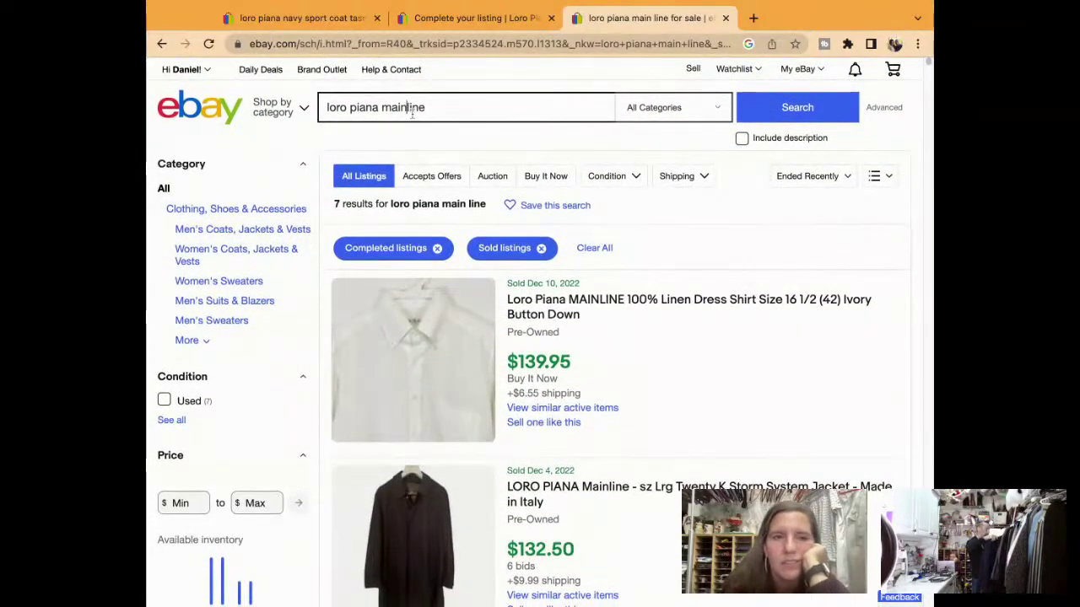
key(Return)
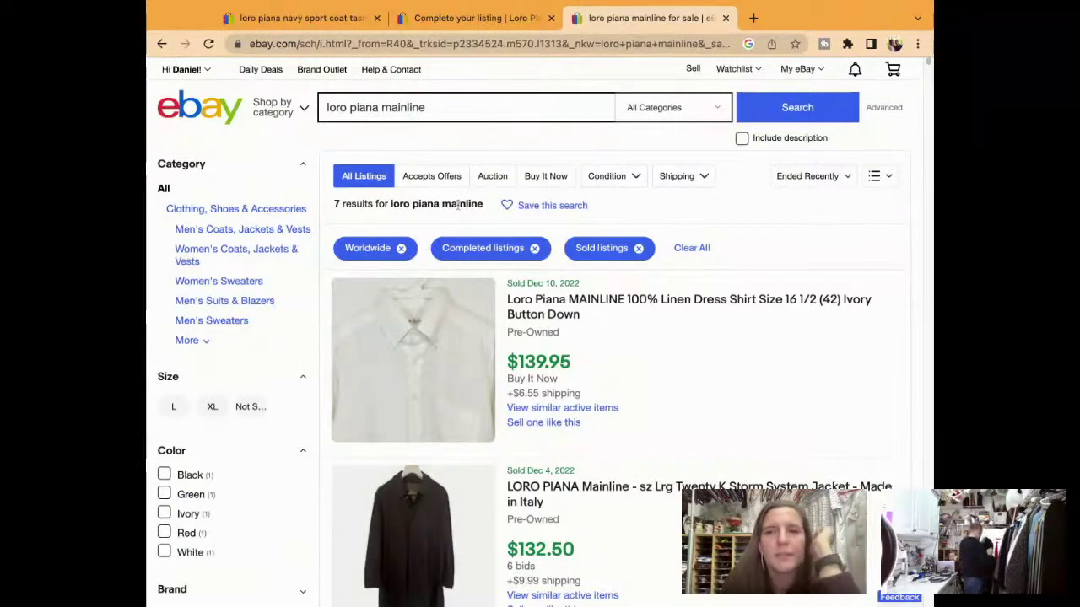
Examine the sold Loro Piana mainline results and the blazers matching fewer words for comparable items and prices.
scroll(458, 207, down, 1)
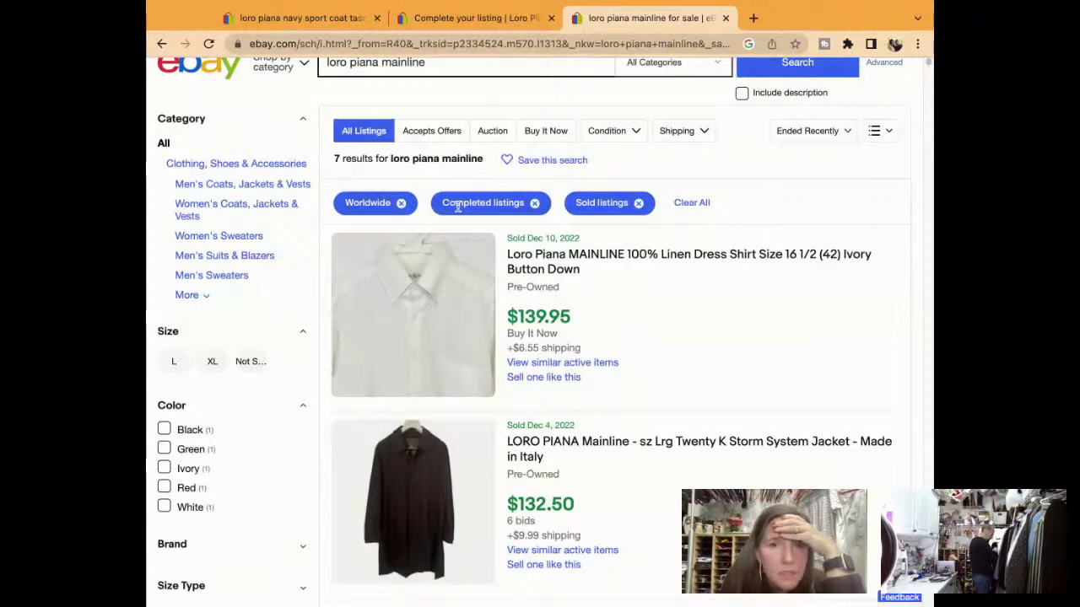
scroll(458, 206, down, 5)
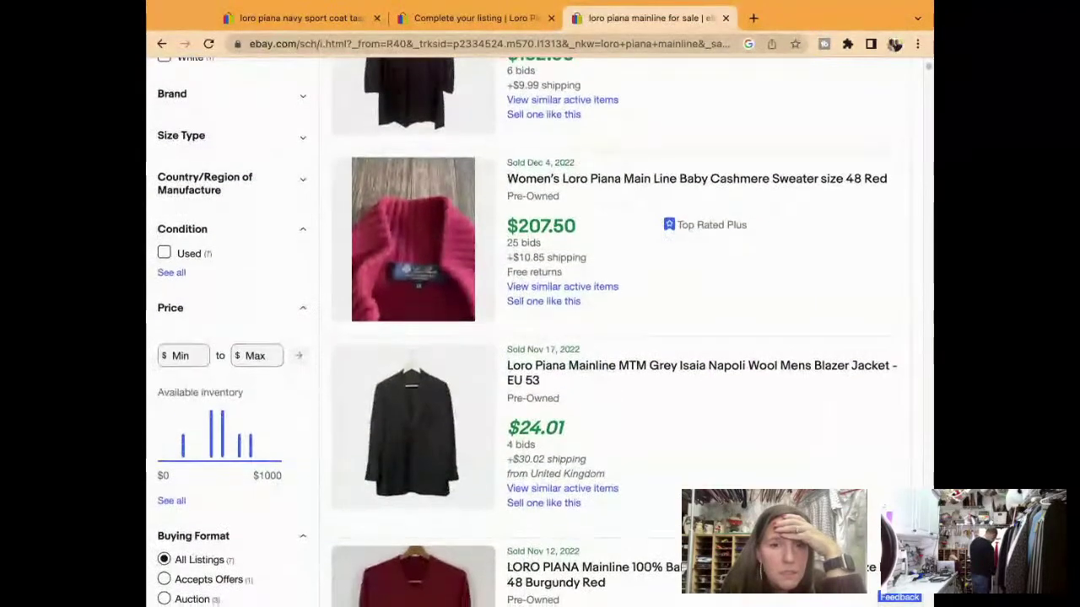
scroll(580, 329, down, 1)
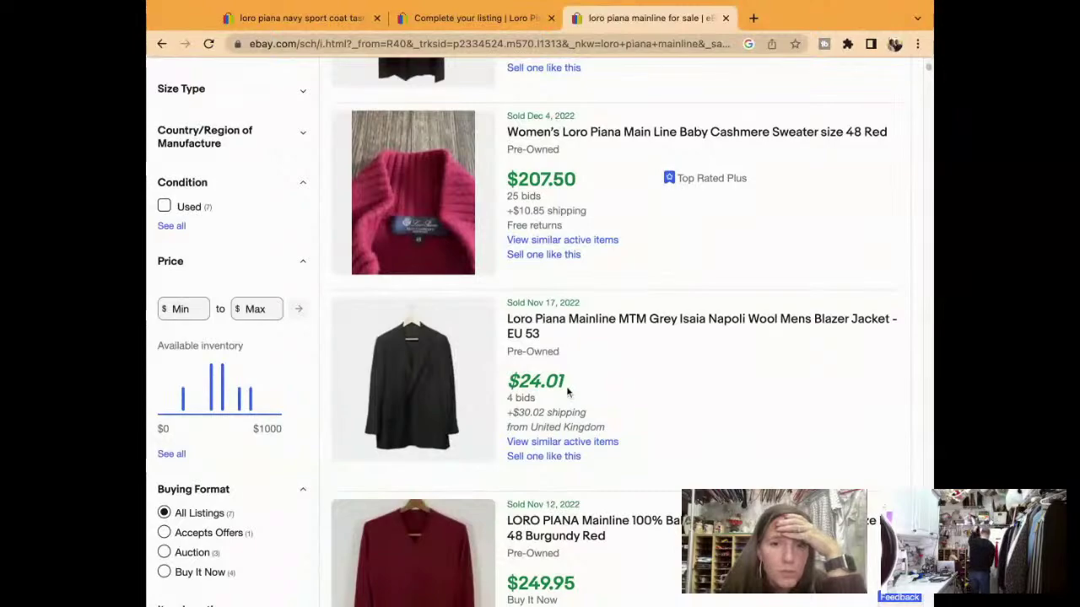
scroll(566, 385, down, 3)
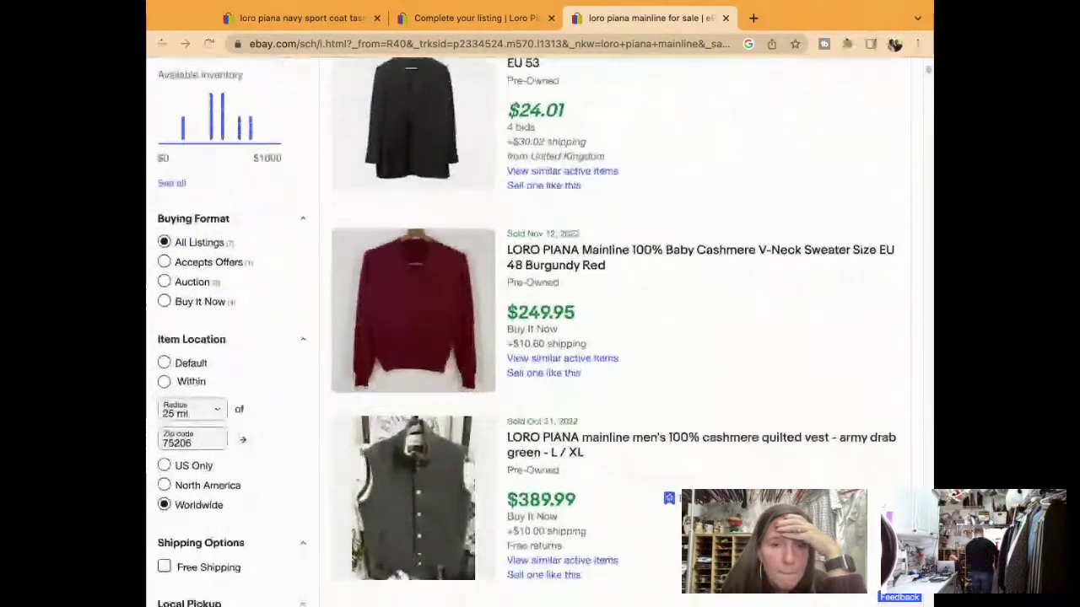
scroll(540, 329, down, 5)
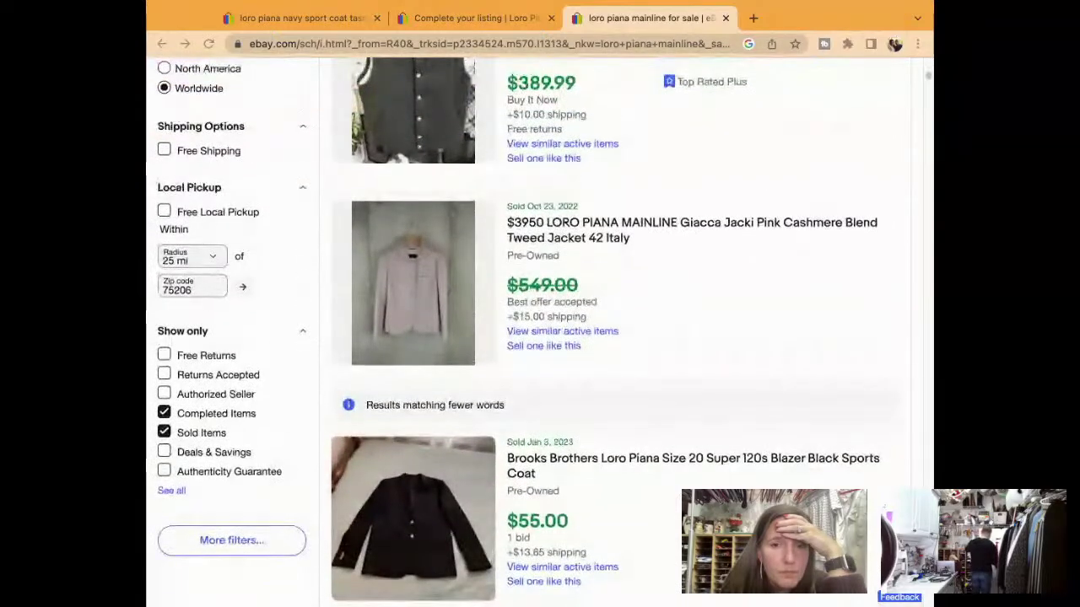
scroll(539, 329, down, 2)
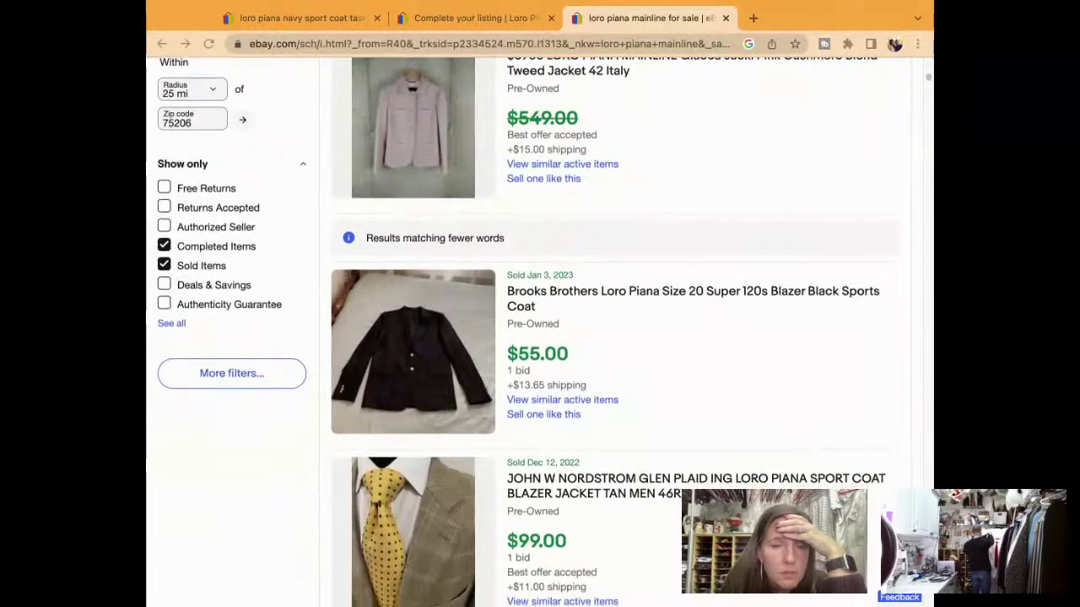
scroll(539, 329, down, 5)
scroll(539, 329, down, 3)
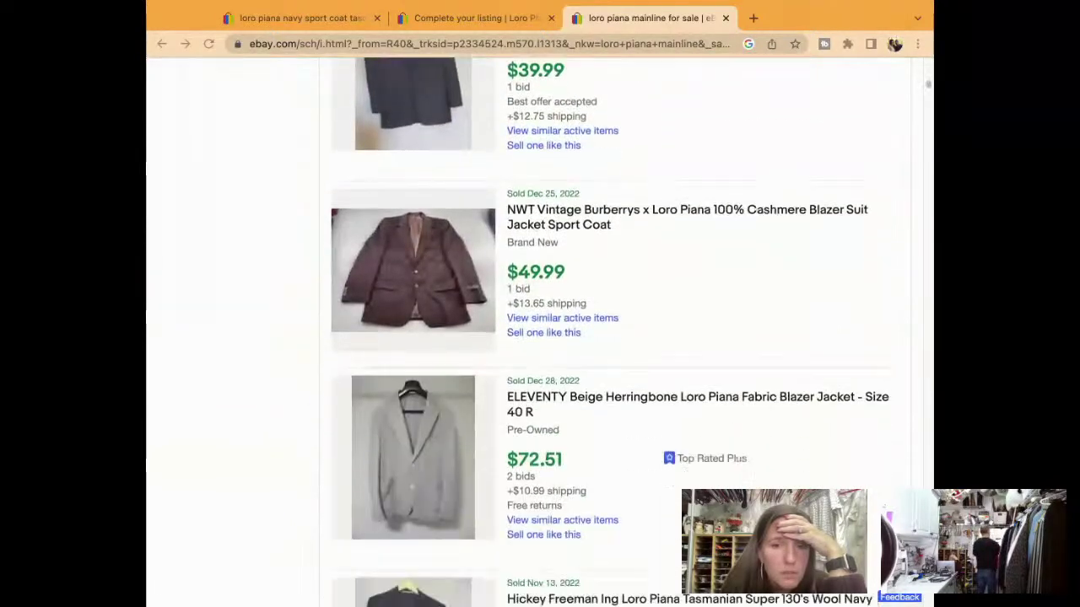
scroll(540, 329, down, 3)
scroll(540, 329, down, 1)
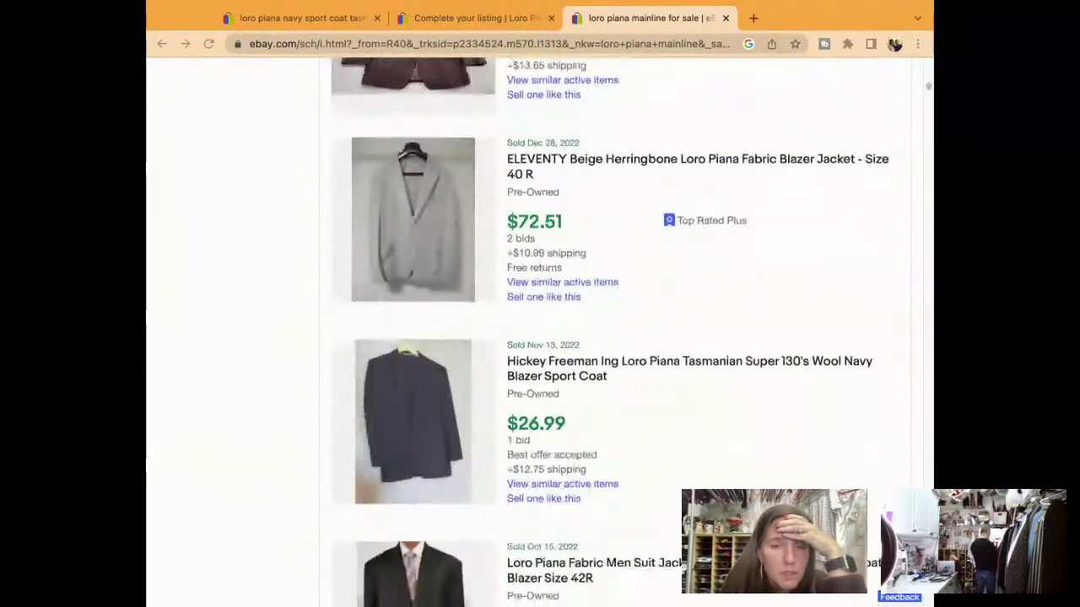
scroll(540, 329, down, 3)
scroll(540, 329, up, 2)
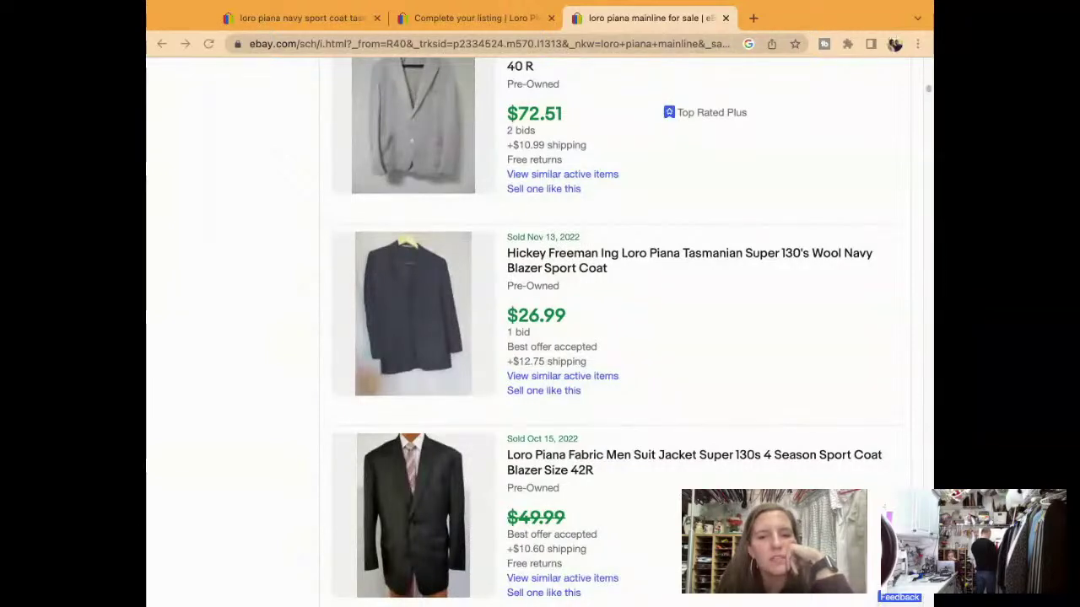
scroll(608, 329, down, 3)
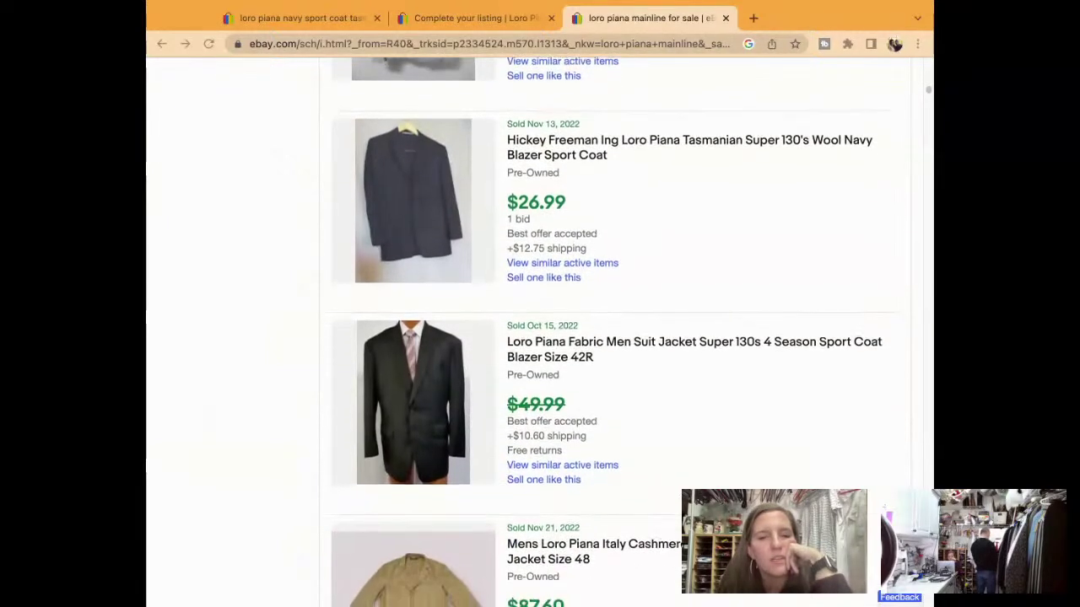
scroll(608, 337, down, 1)
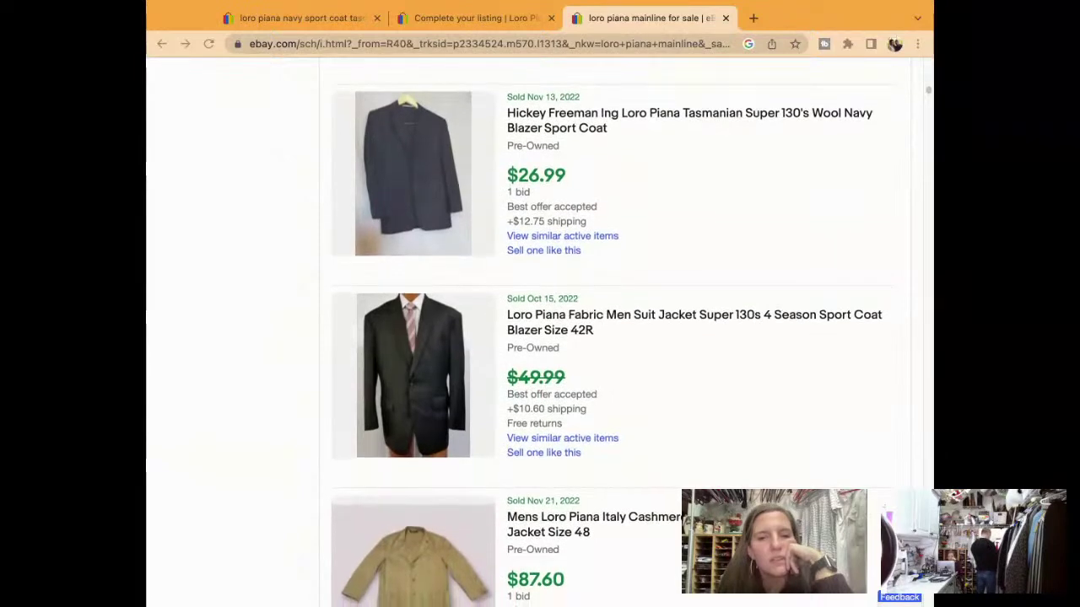
scroll(607, 337, down, 5)
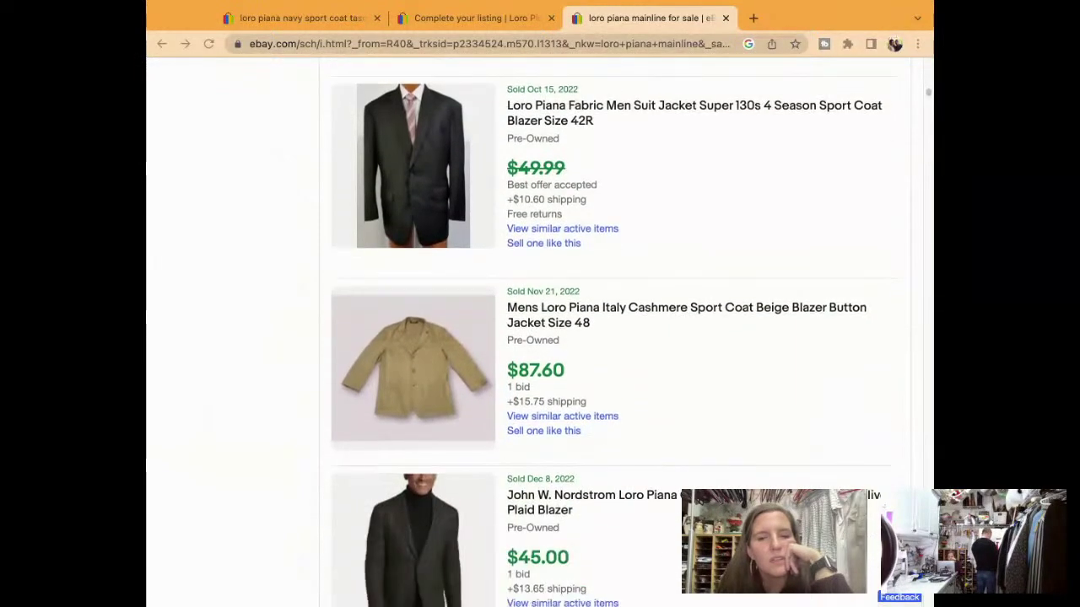
scroll(615, 334, down, 1)
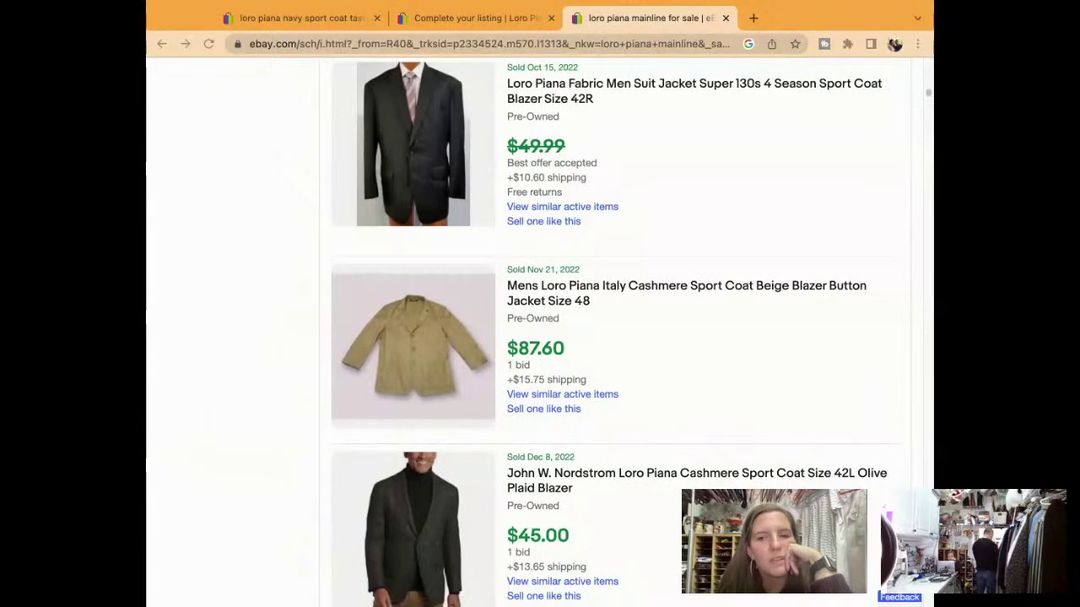
scroll(607, 337, down, 2)
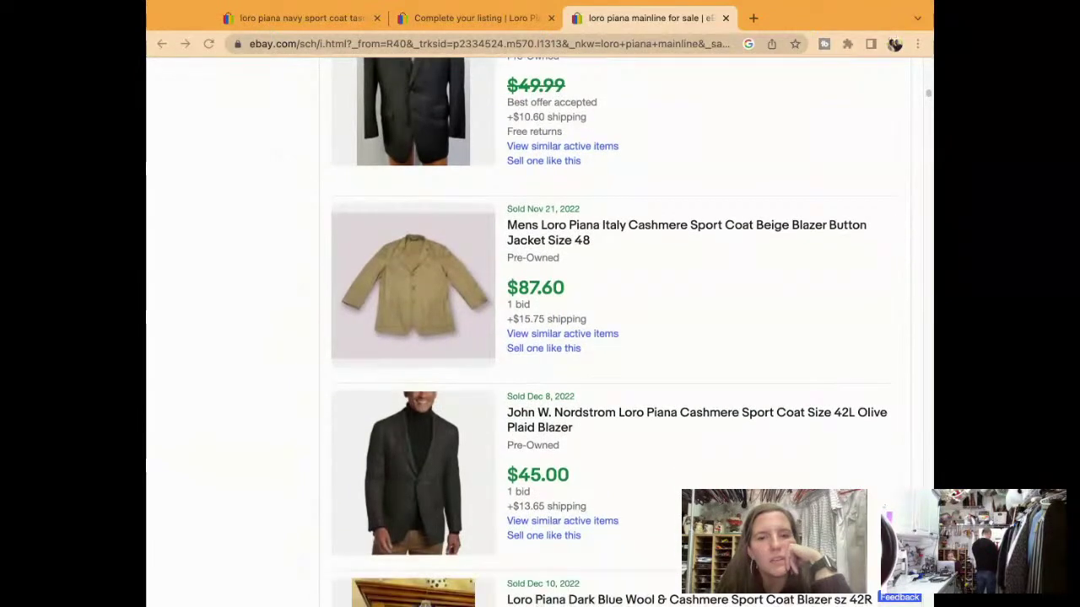
scroll(608, 337, down, 2)
scroll(608, 338, down, 10)
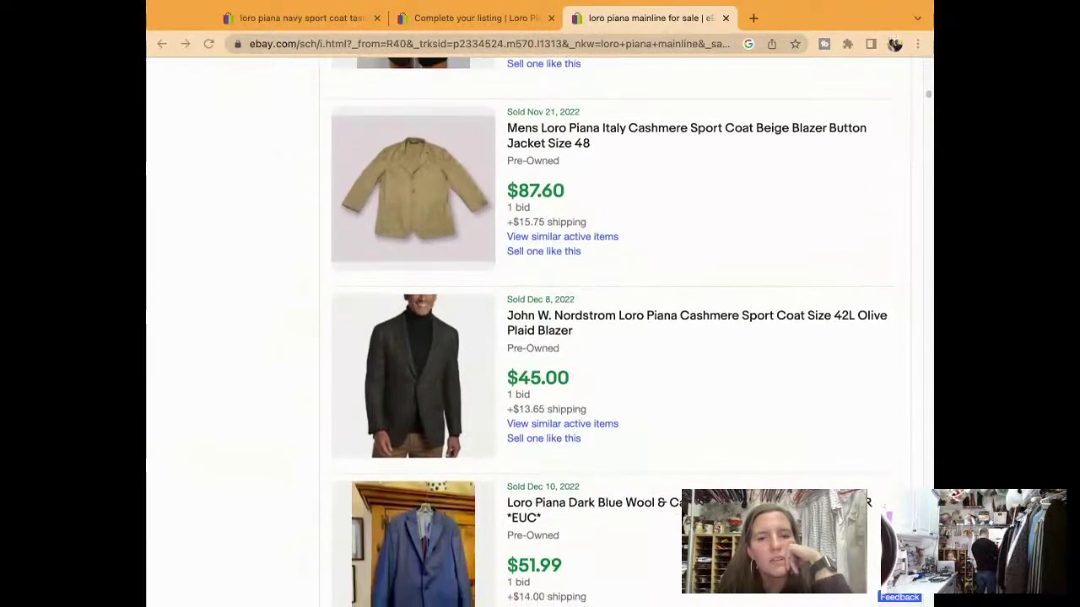
scroll(608, 337, up, 3)
scroll(607, 338, up, 15)
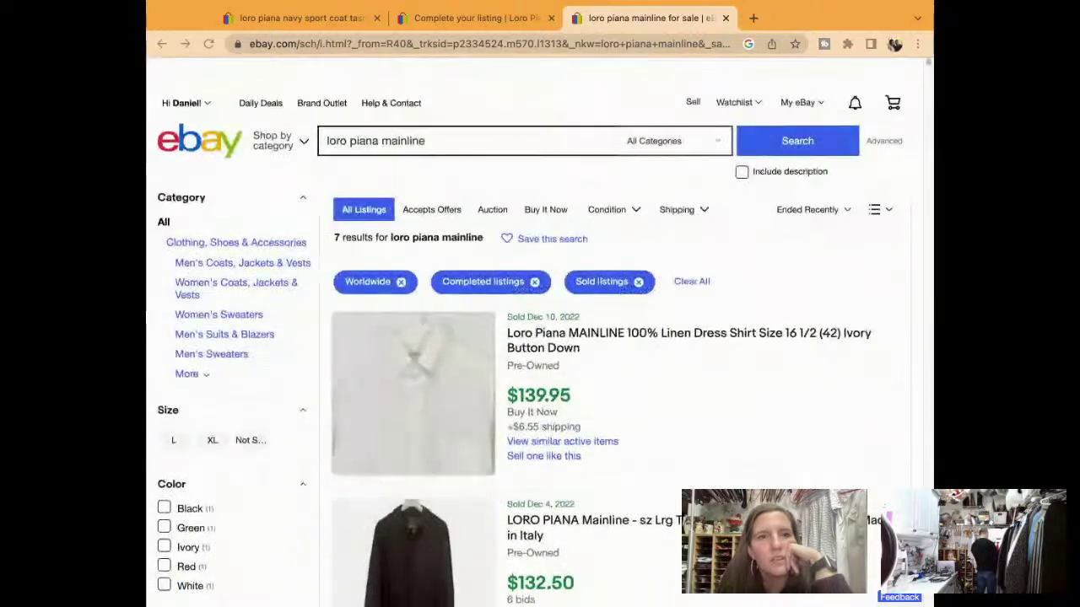
Return to the draft Loro Piana listing and upload the 13 photos of the dark jacket.
key(ctrl+shift+Tab)
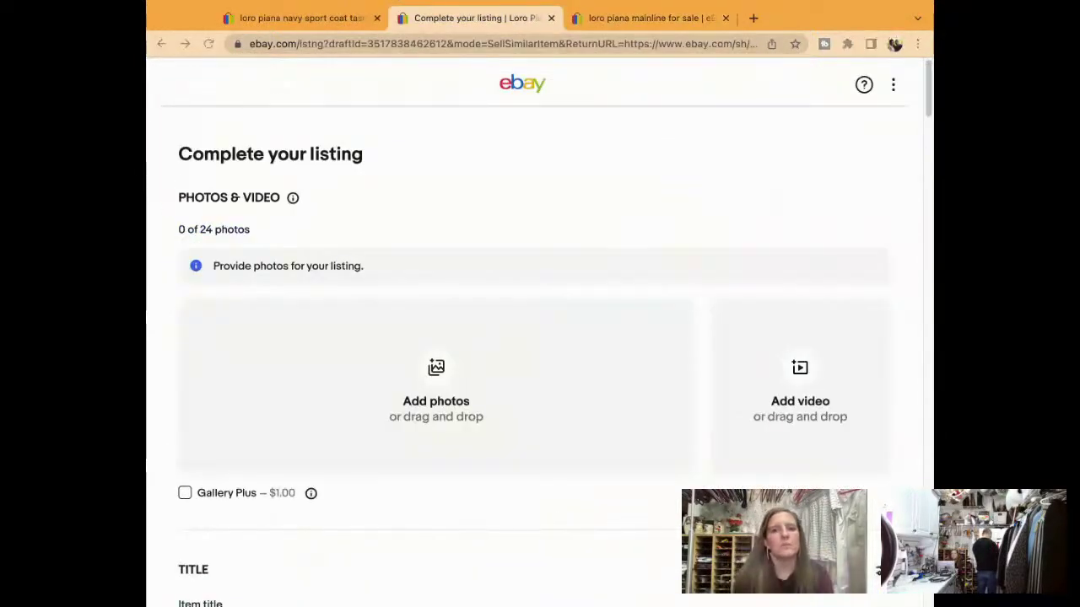
drag(534, 348, 534, 348)
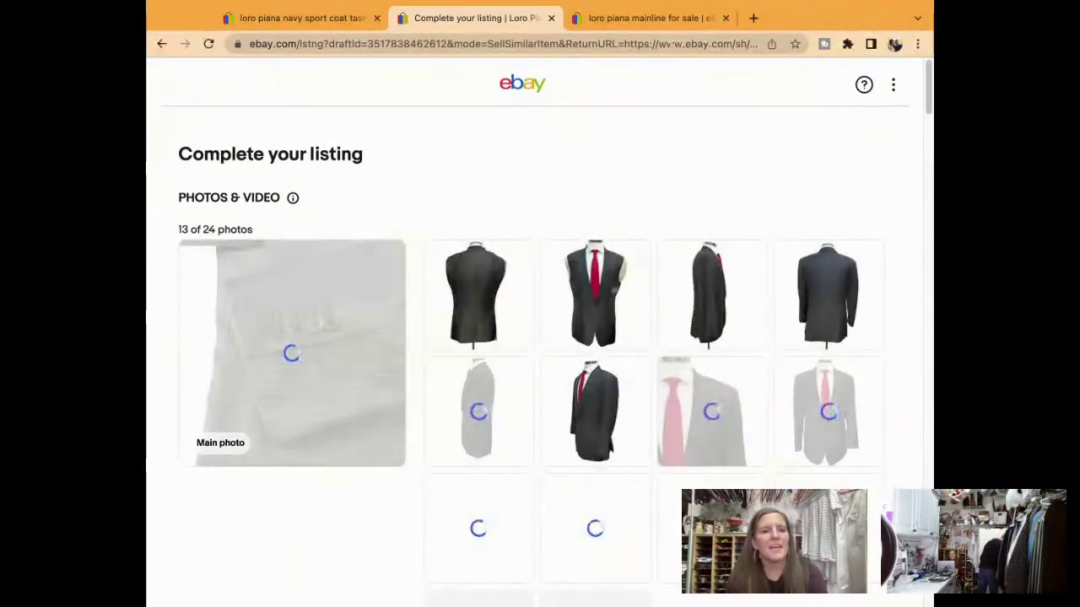
Remove the sold and completed filters from the "loro piana mainline" search to list active items worldwide.
click(654, 18)
scroll(169, 456, down, 10)
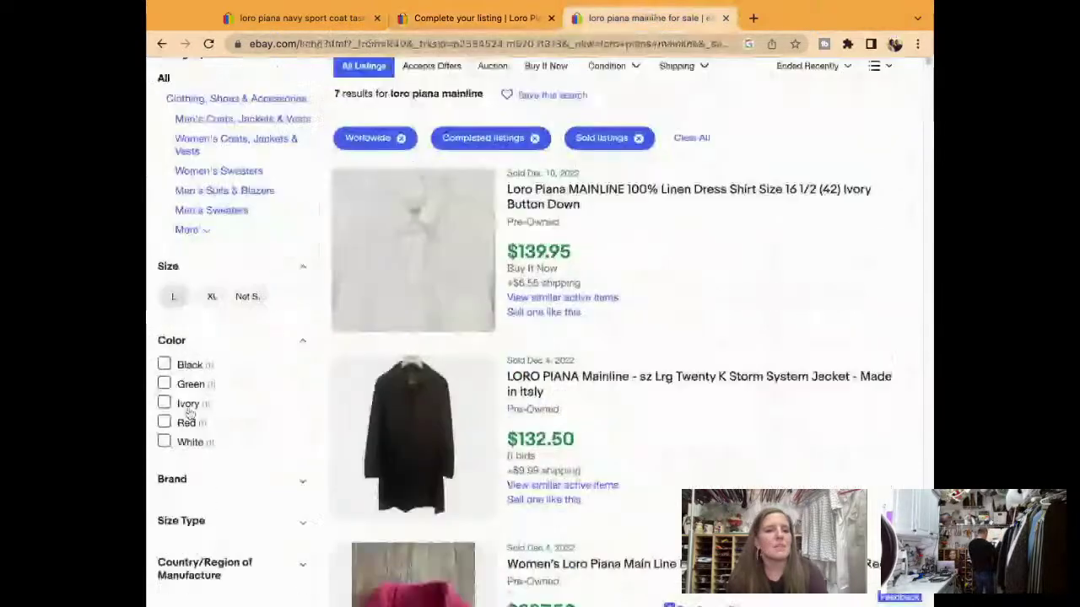
click(164, 494)
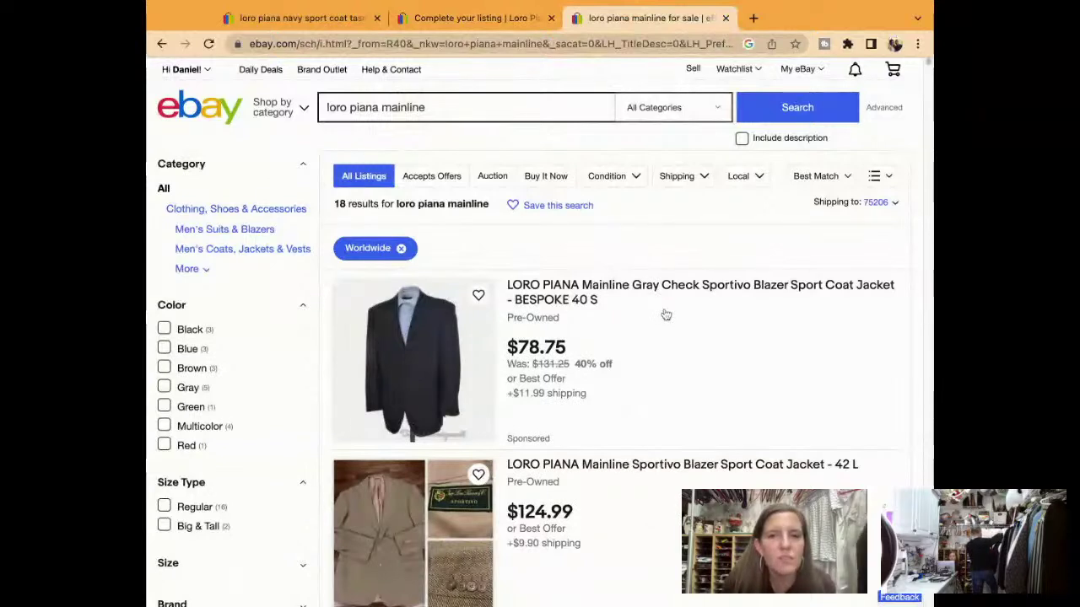
Open the gray check Sportivo blazer listing, bespoke 40 S, and view its photo of the brand label.
click(625, 293)
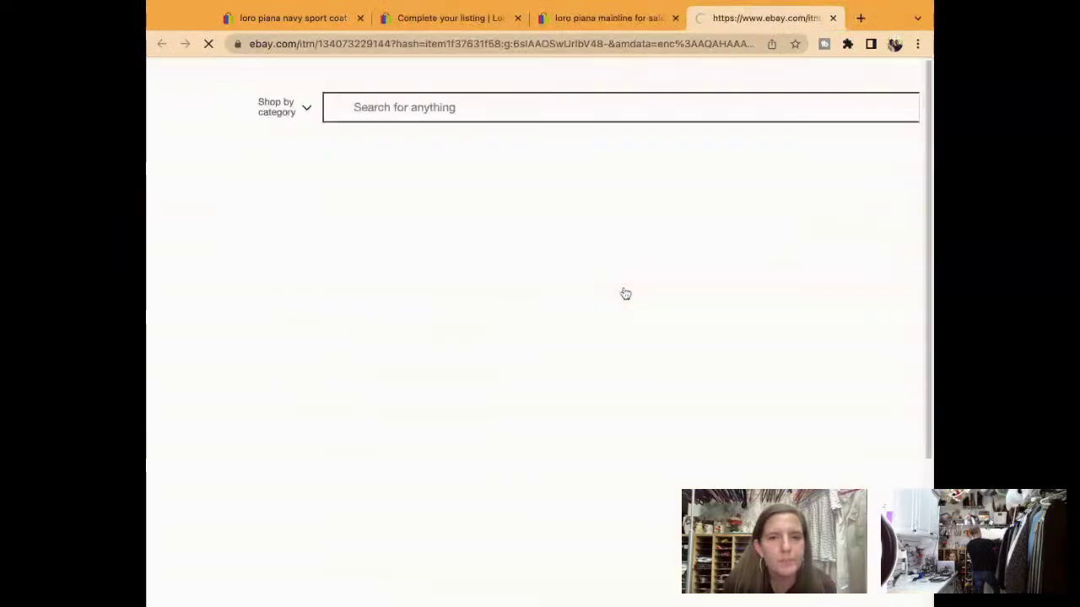
click(172, 358)
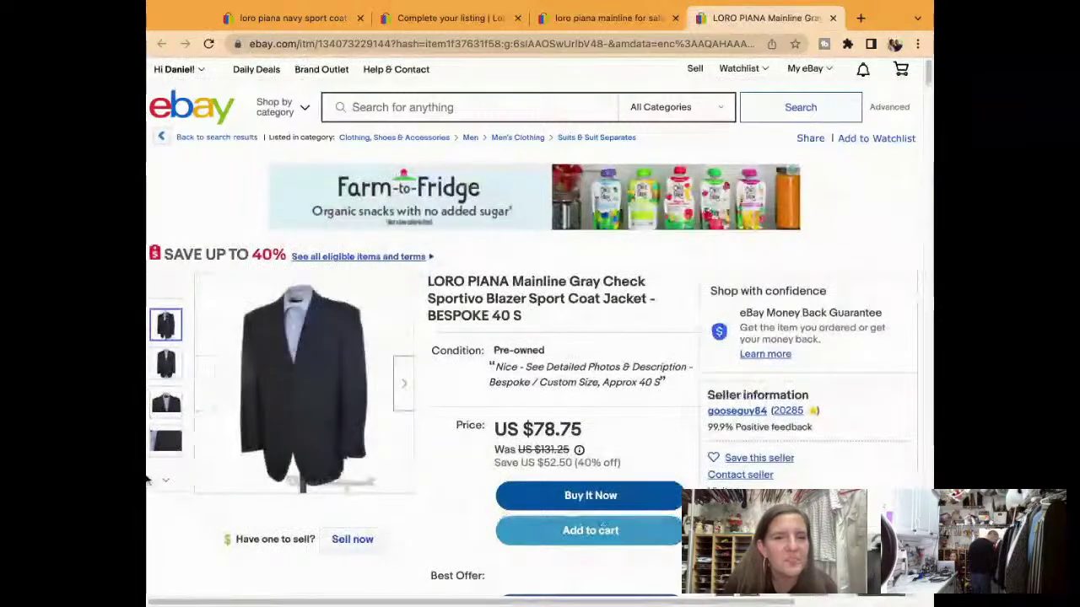
click(165, 480)
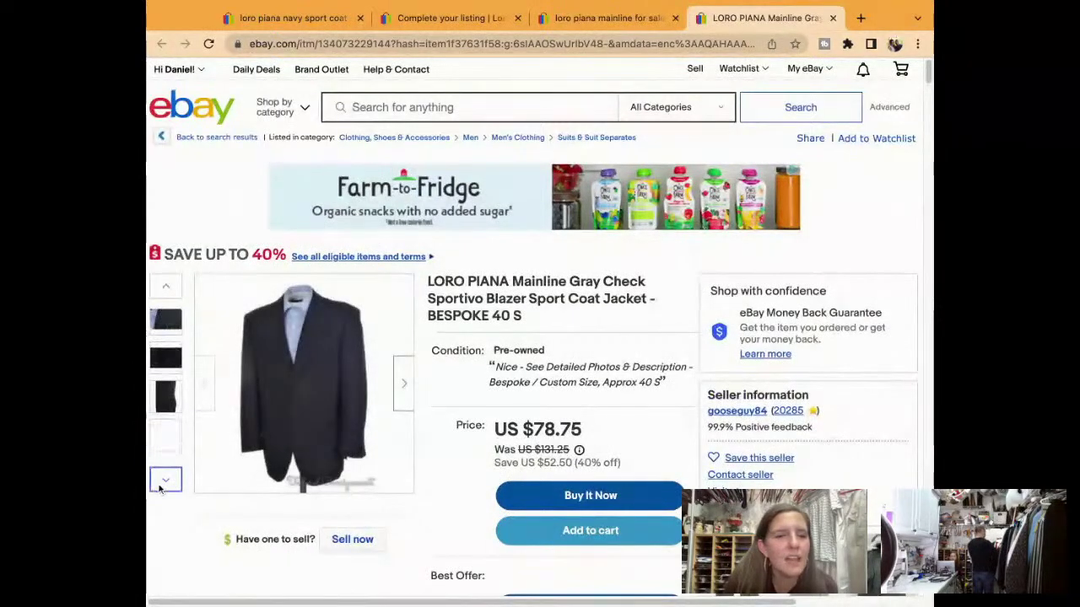
click(166, 444)
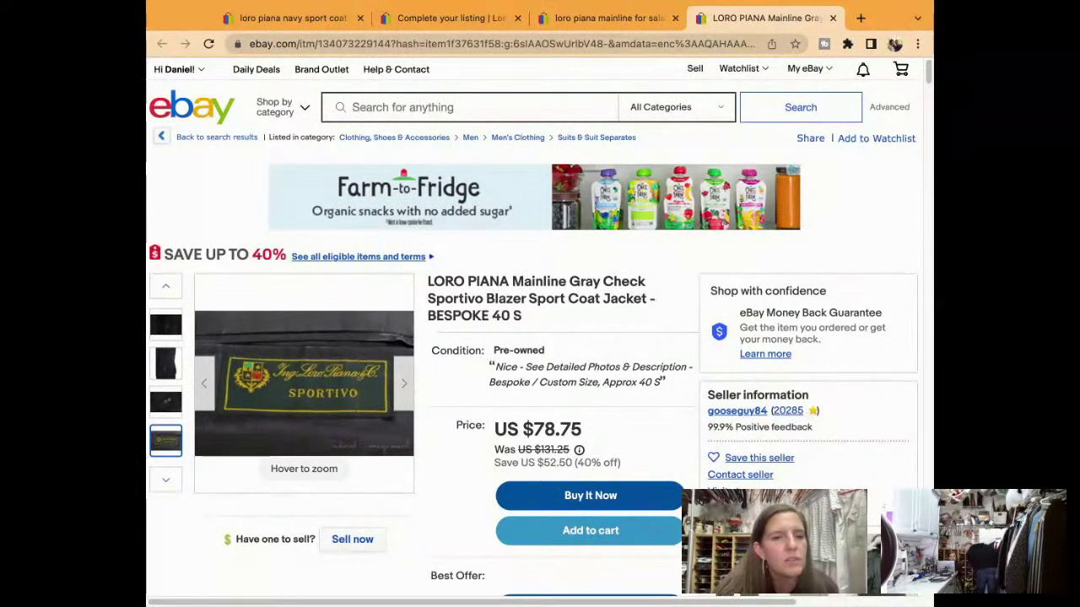
View the gray check Sportivo blazer's cuff button, inner pocket tag and brand label photos, and skim the rest of its listing.
mouse_move(166, 406)
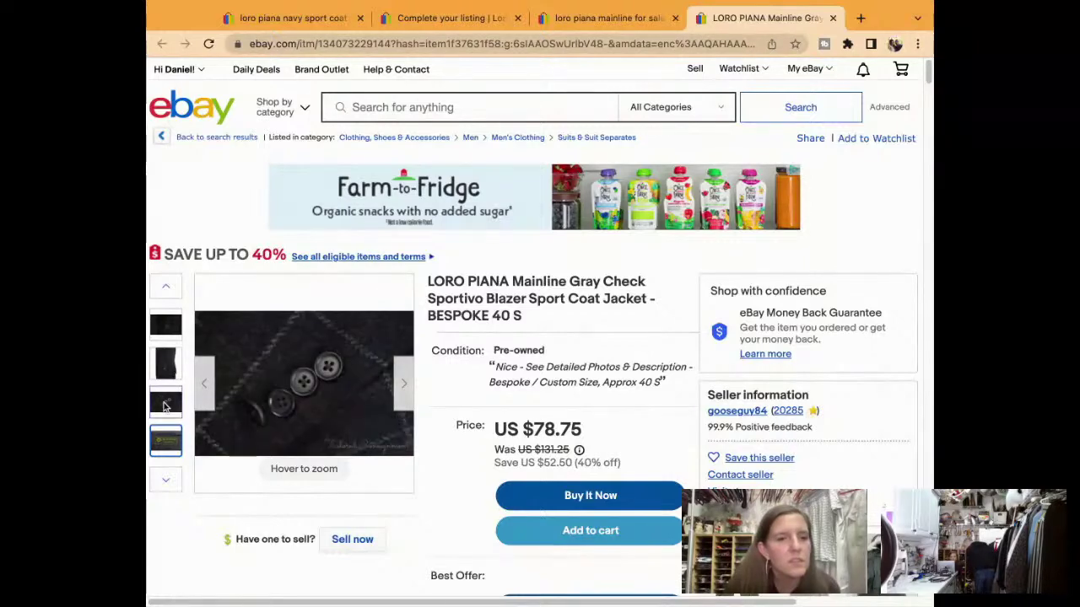
click(165, 479)
mouse_move(166, 447)
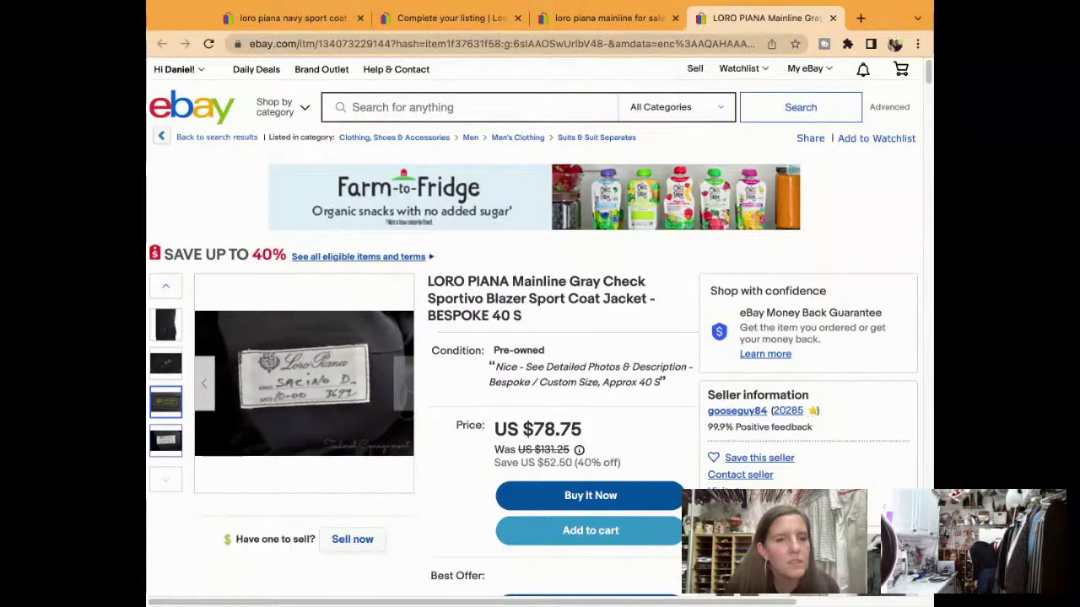
mouse_move(308, 390)
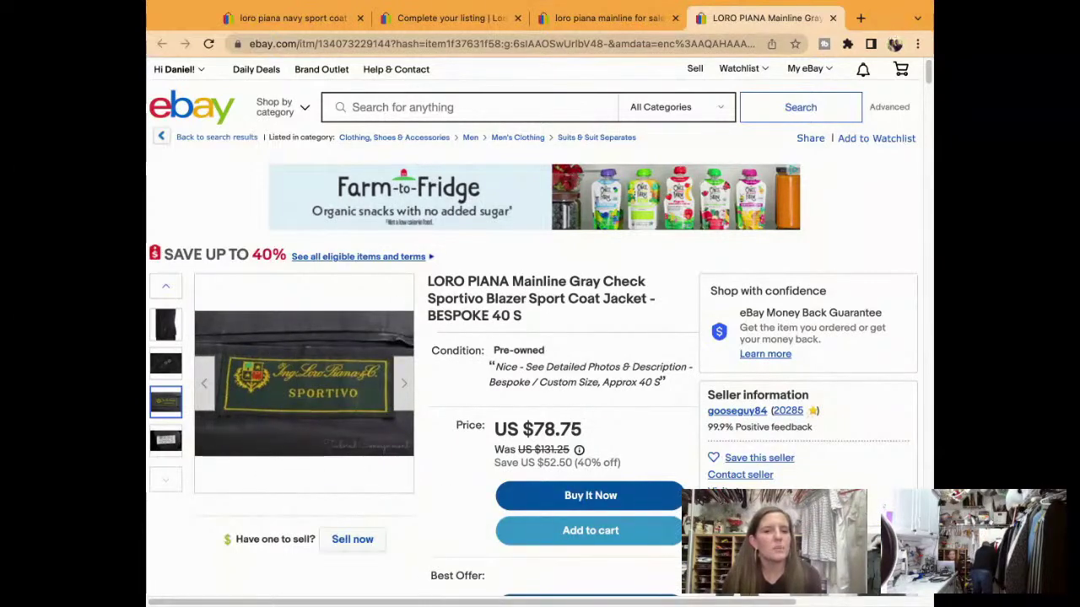
scroll(581, 396, down, 1)
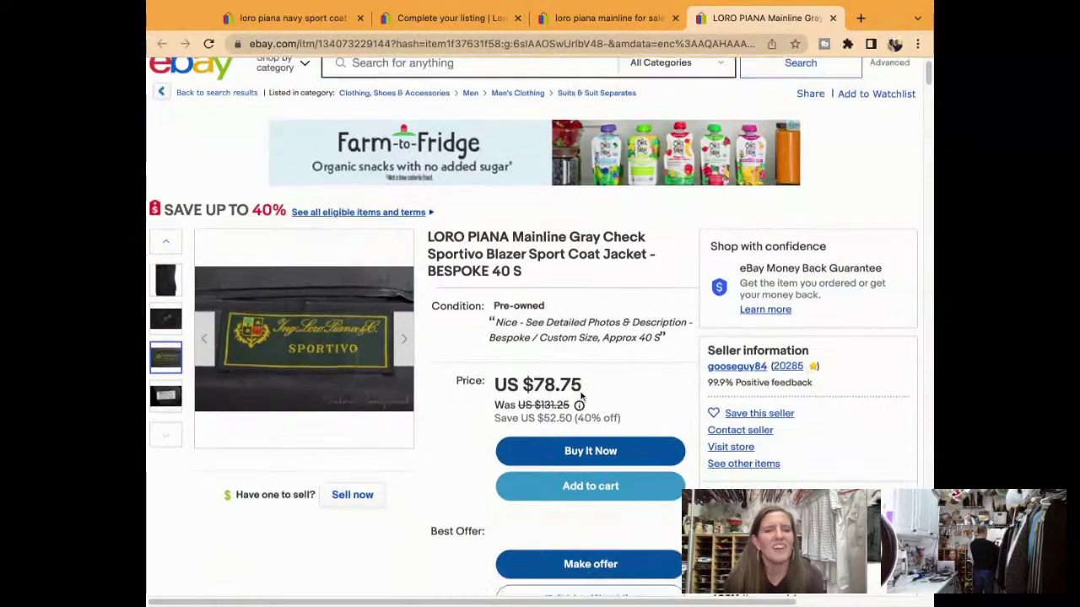
scroll(580, 397, down, 10)
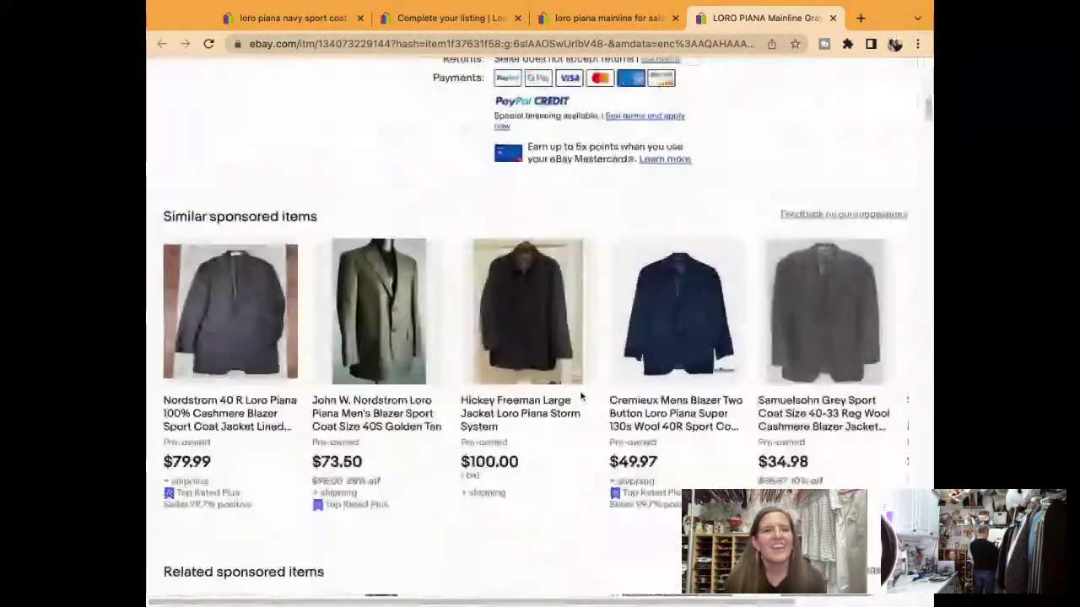
scroll(581, 397, down, 1)
scroll(580, 396, up, 10)
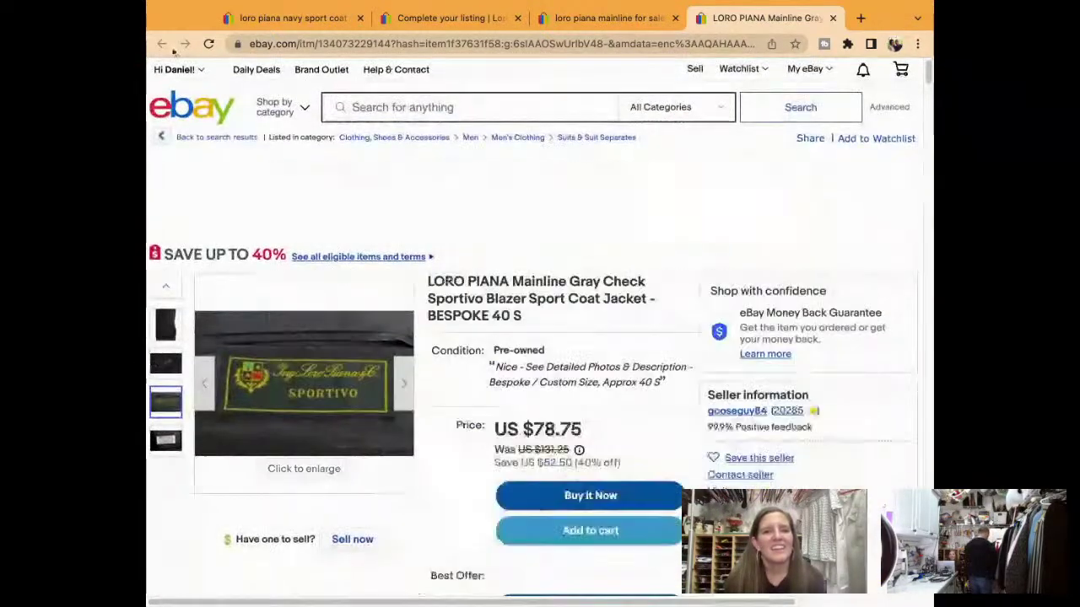
Open the LORO PIANA Mainline Sportivo Blazer 42 L listing from the search results and view its lining and inner tag photos.
click(607, 18)
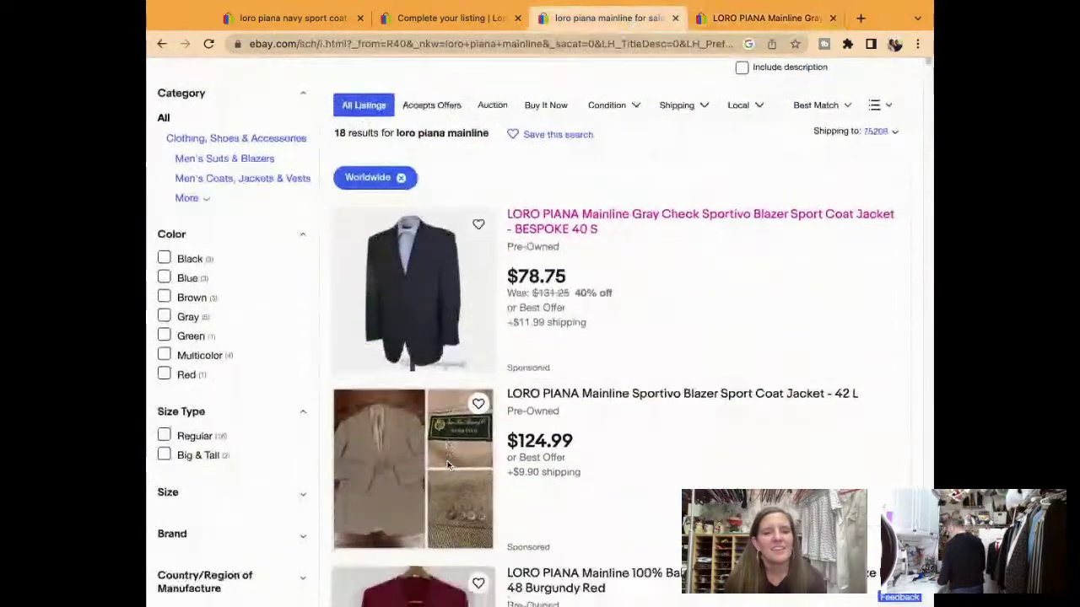
click(588, 399)
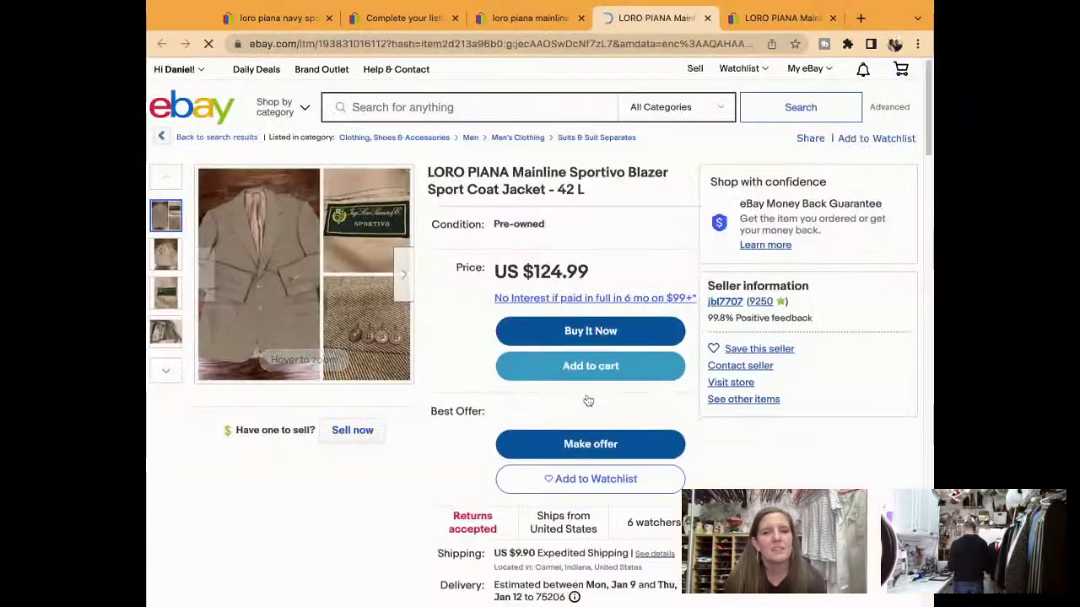
mouse_move(289, 308)
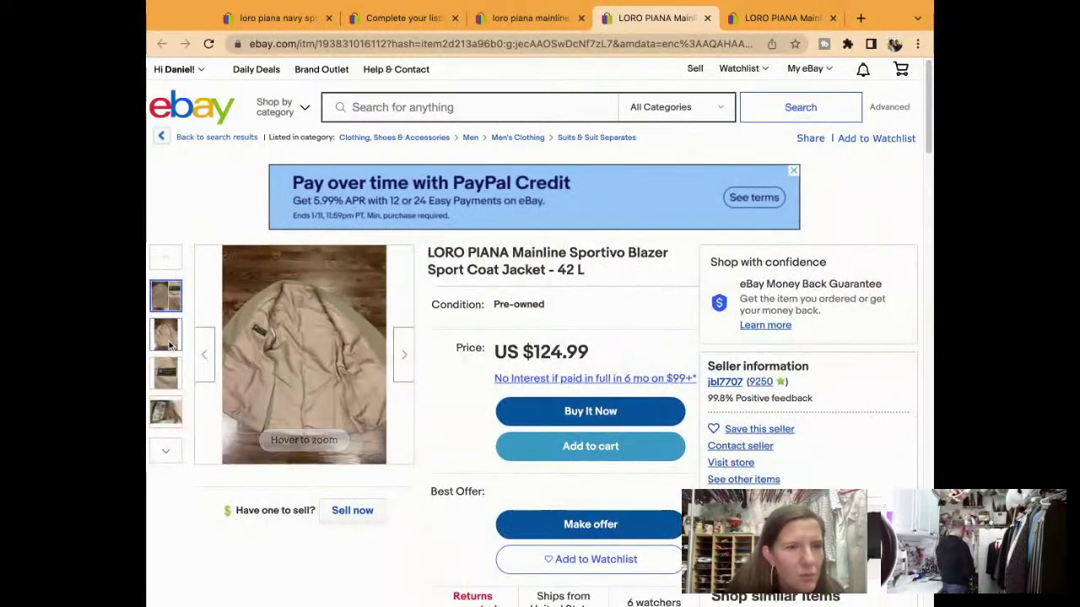
click(166, 452)
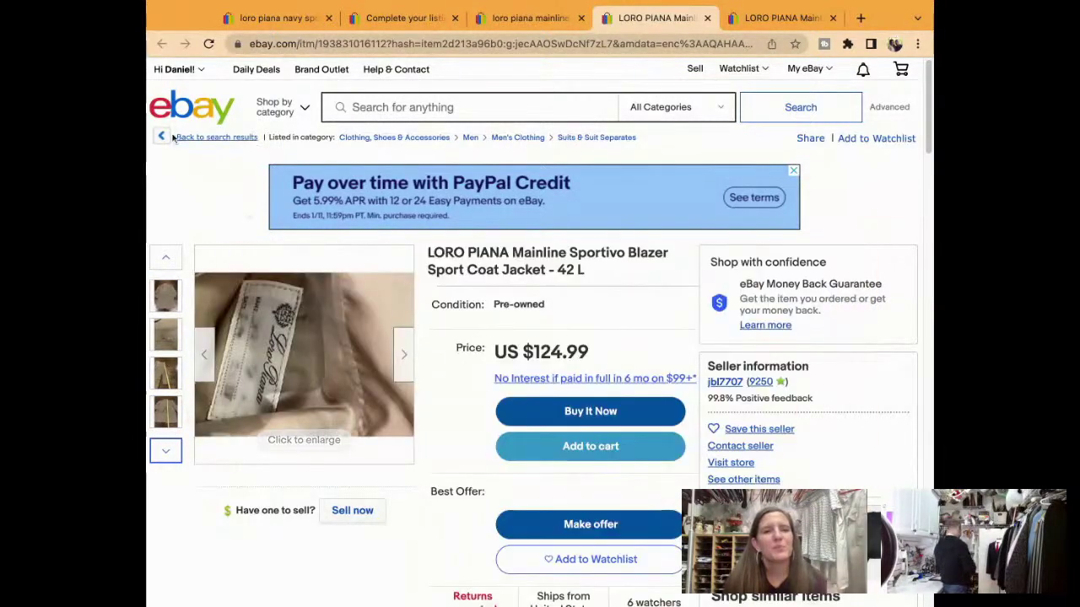
click(531, 17)
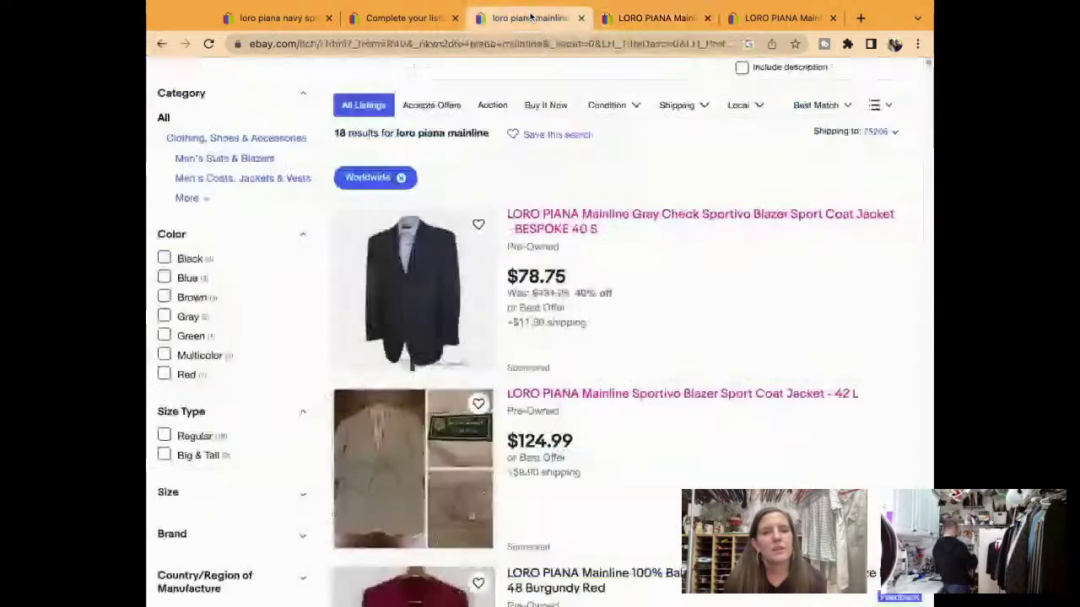
Return to the draft listing and make the full front view of the jacket with the red tie the main photo.
click(435, 18)
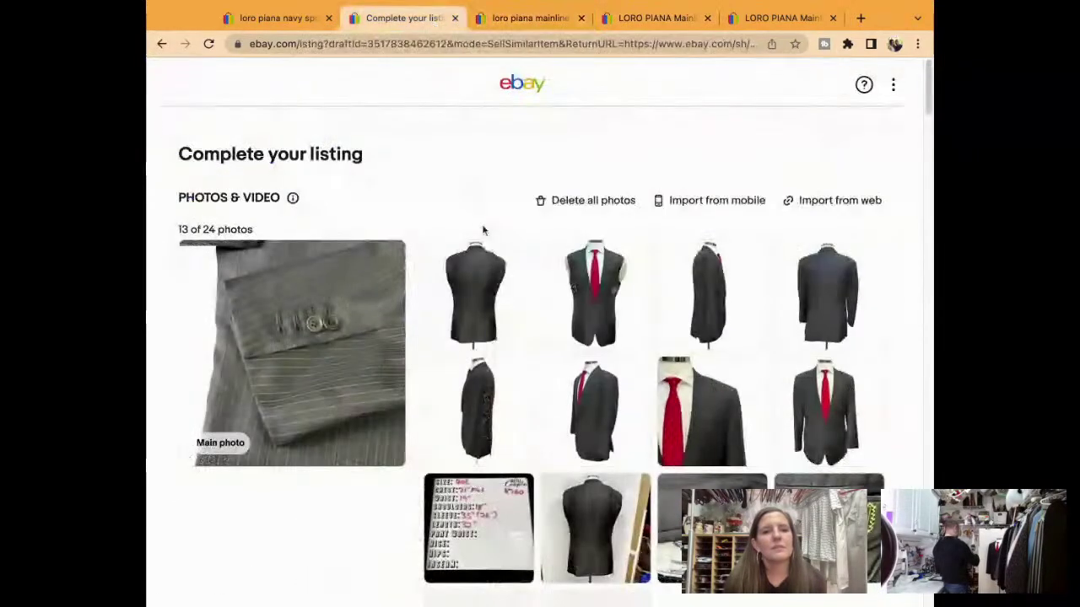
scroll(482, 228, down, 1)
mouse_move(503, 293)
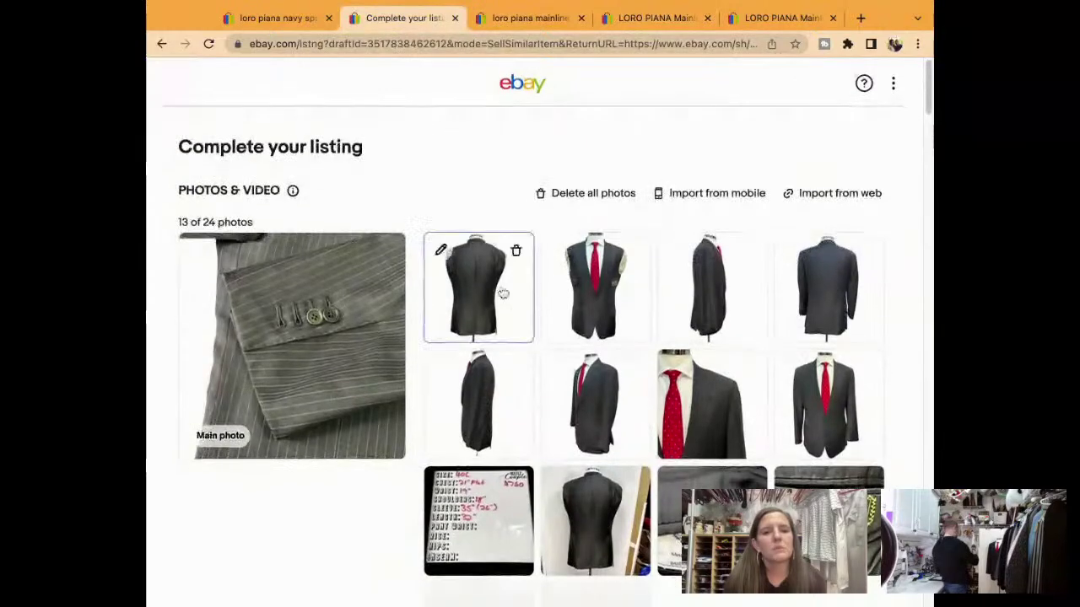
drag(503, 292, 404, 312)
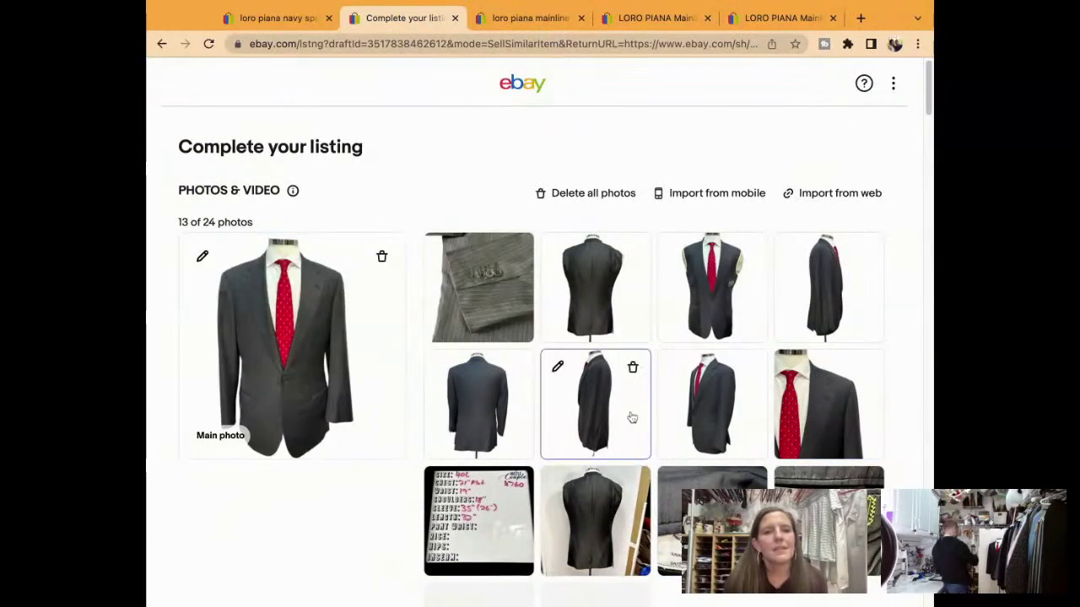
Delete the duplicate back photo with the room background and move the red tie and lapel close-up directly after the main photo.
click(627, 549)
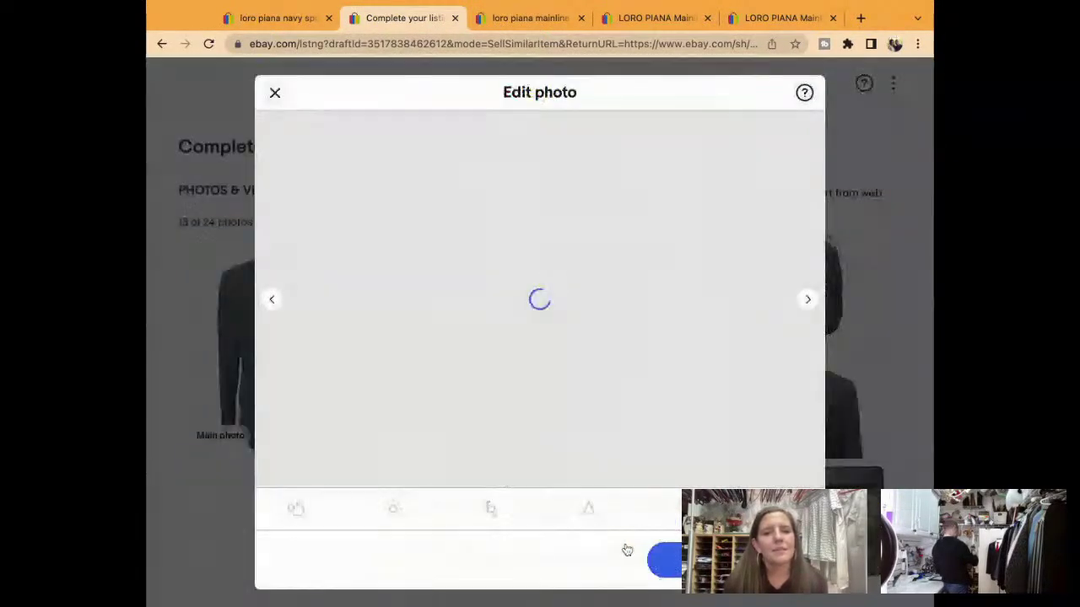
click(275, 94)
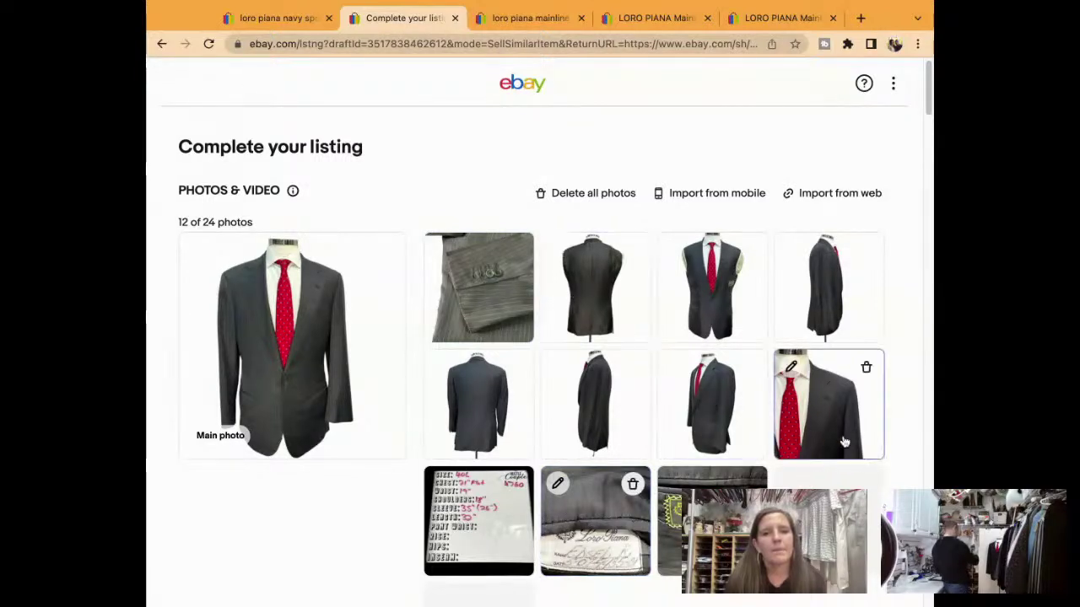
drag(845, 442, 495, 326)
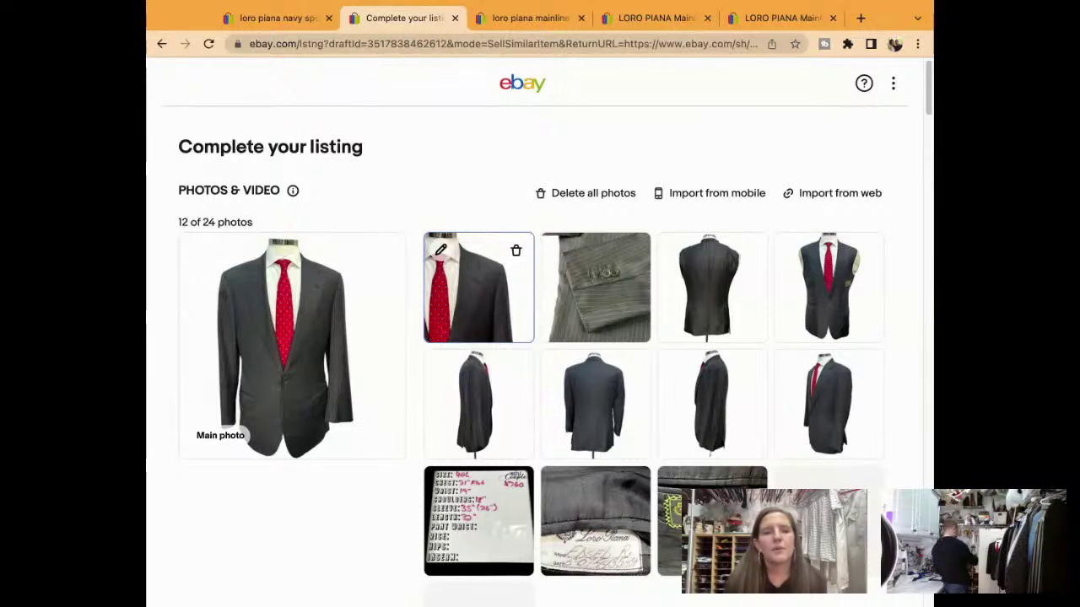
Increase the brightness of the main jacket photo and save the edit.
click(202, 254)
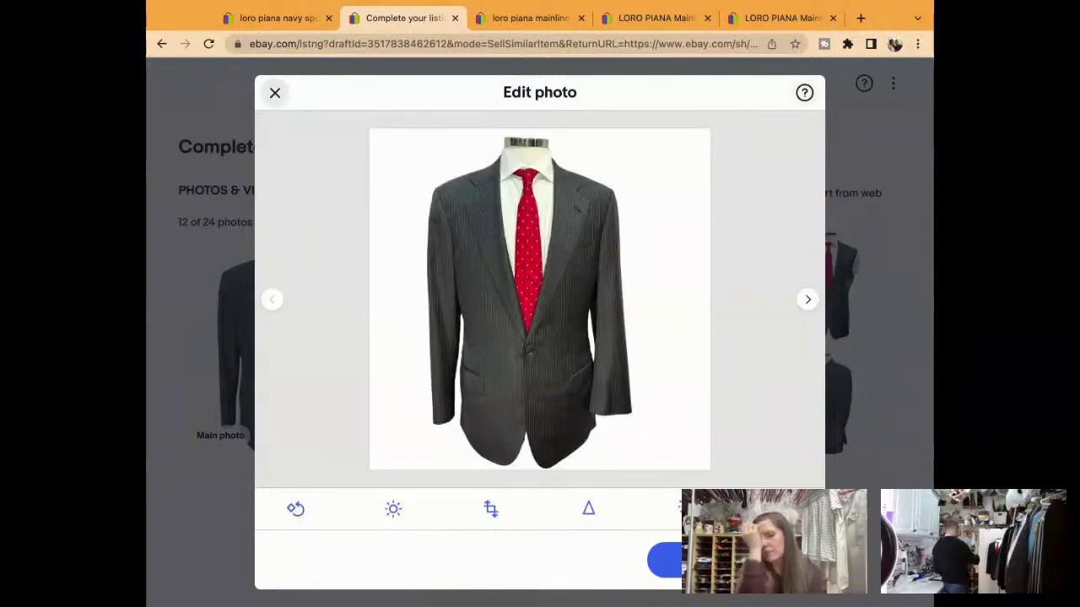
click(393, 509)
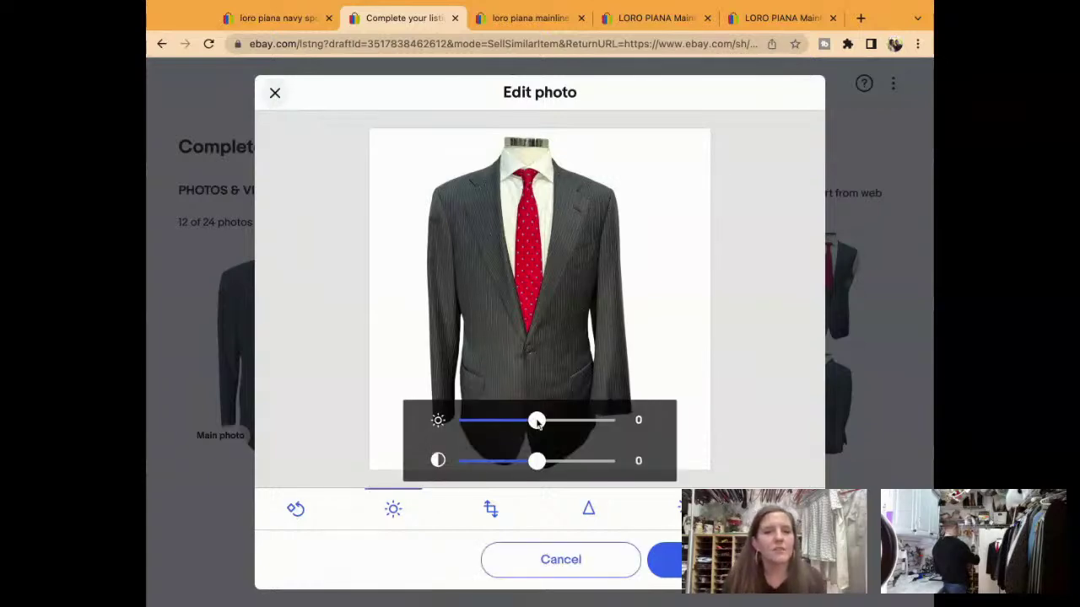
drag(538, 422, 553, 422)
click(668, 560)
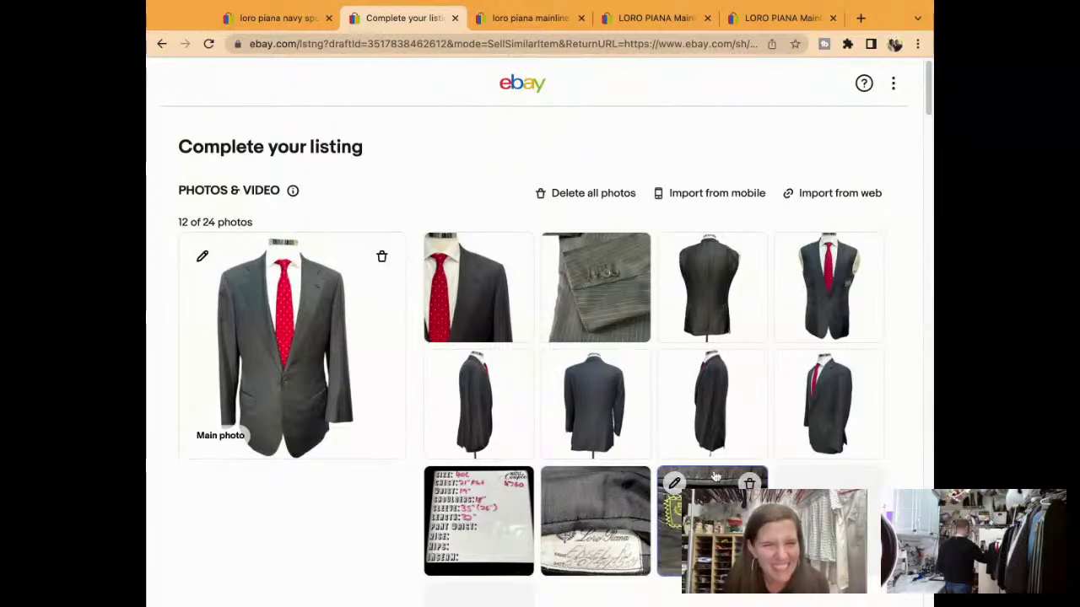
Replace "Fabric Mens" with "Mainline" in the item title, giving "Loro Piana Mainline Sz 40L Sport Coat Super 130 Tasmanian Wool Gray Pinstripe".
scroll(529, 553, down, 3)
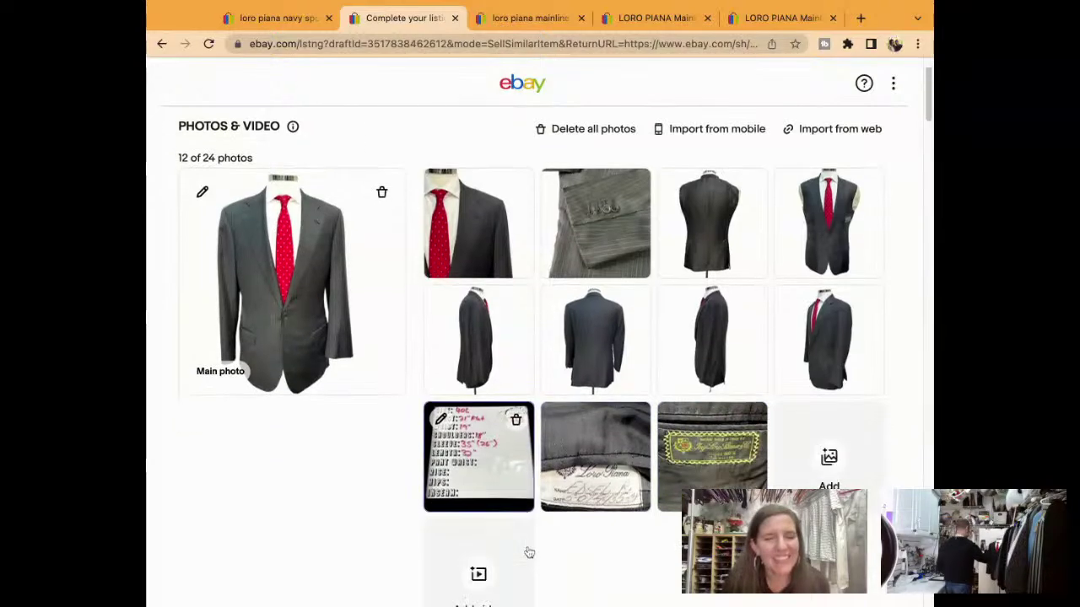
scroll(529, 553, down, 2)
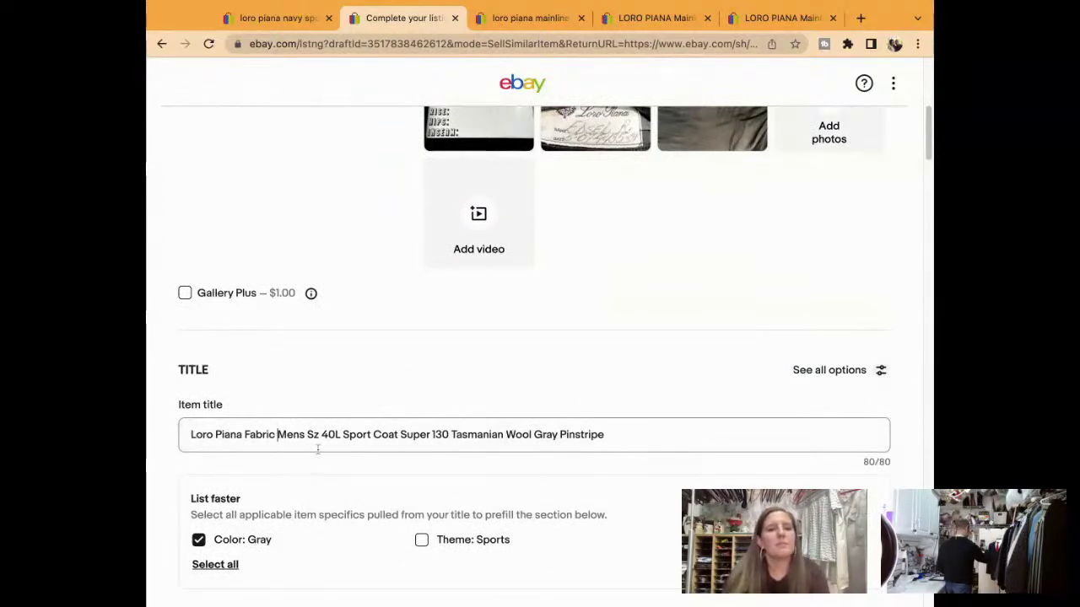
double_click(302, 434)
key(BackSpace)
key(BackSpace)
key(BackSpace)
key(BackSpace)
key(BackSpace)
key(BackSpace)
key(BackSpace)
key(BackSpace)
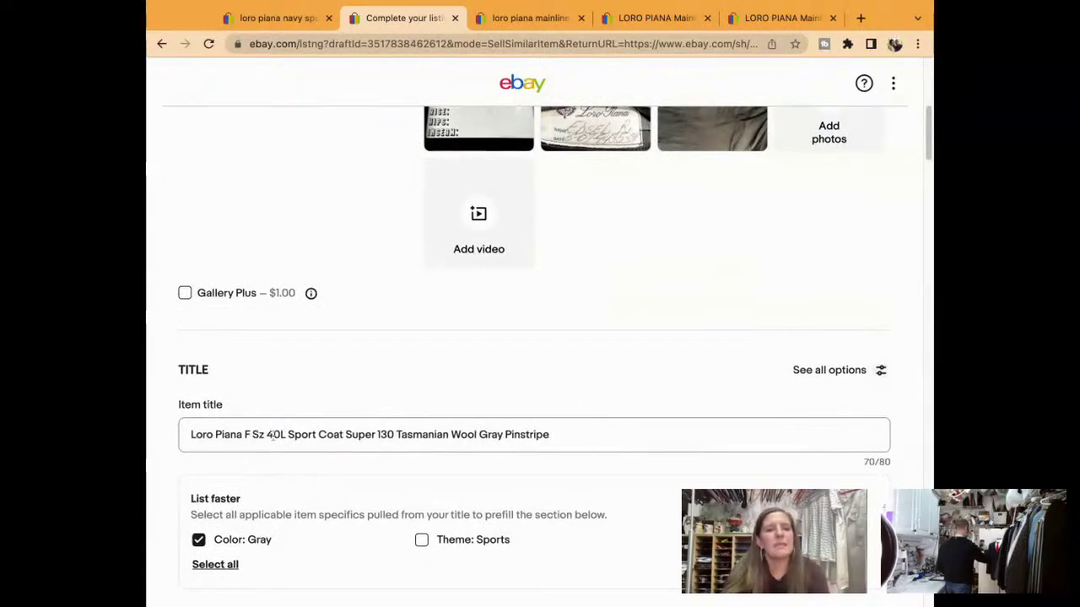
text(Mainline)
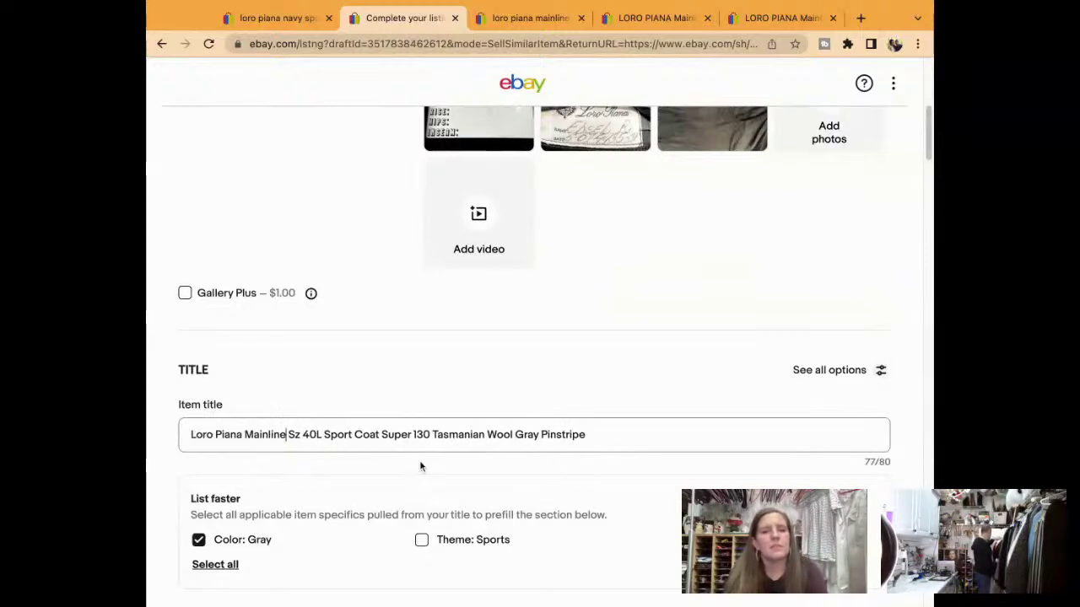
Examine the active "loro piana mainline" search results for comparable sport coats, their title wording and asking prices.
click(509, 11)
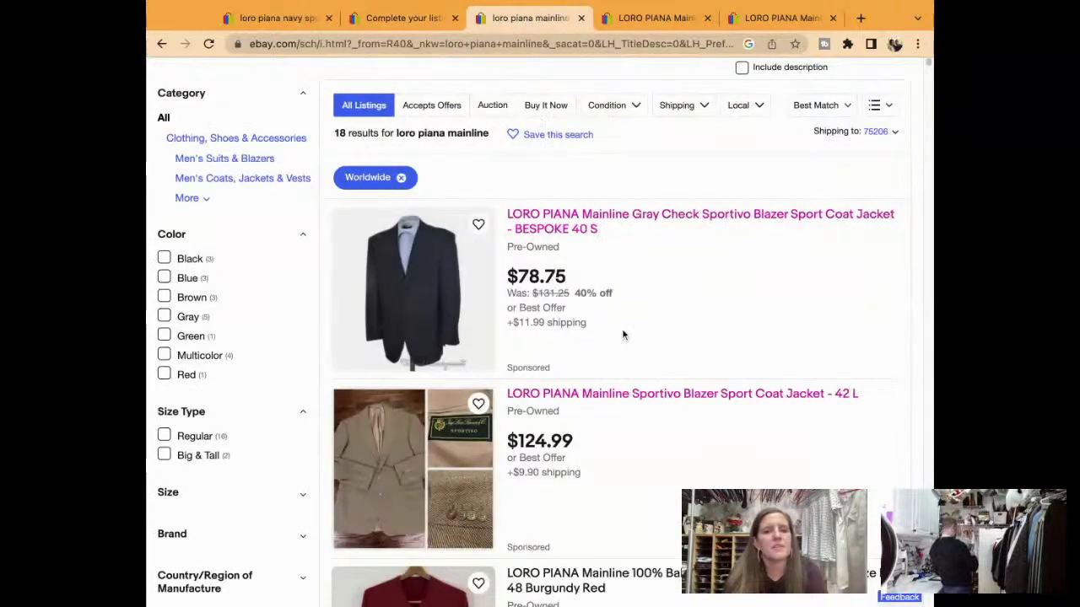
scroll(621, 331, down, 5)
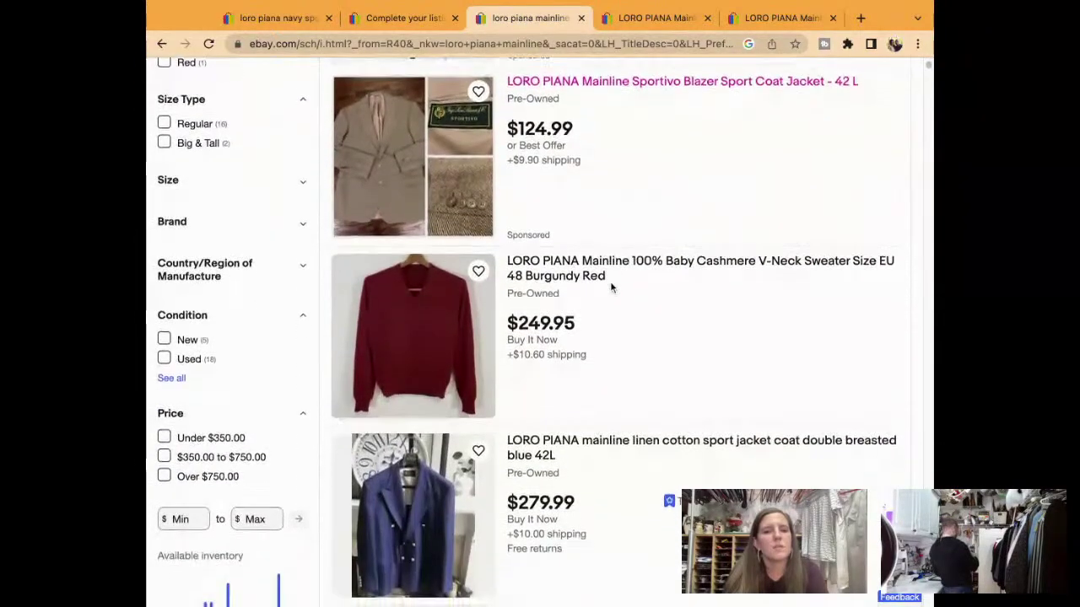
scroll(610, 281, down, 8)
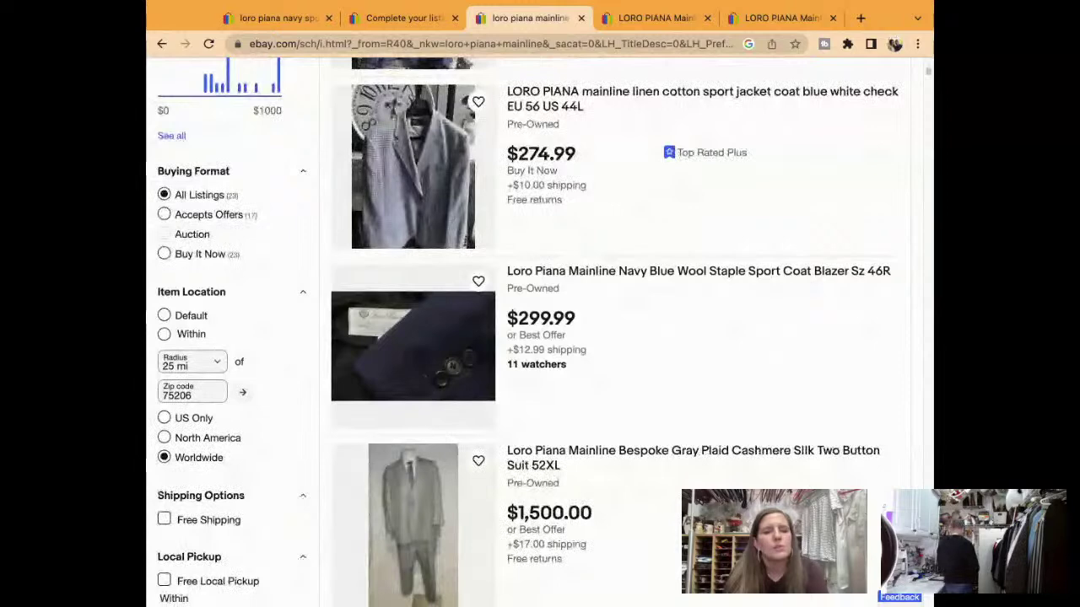
scroll(527, 330, down, 1)
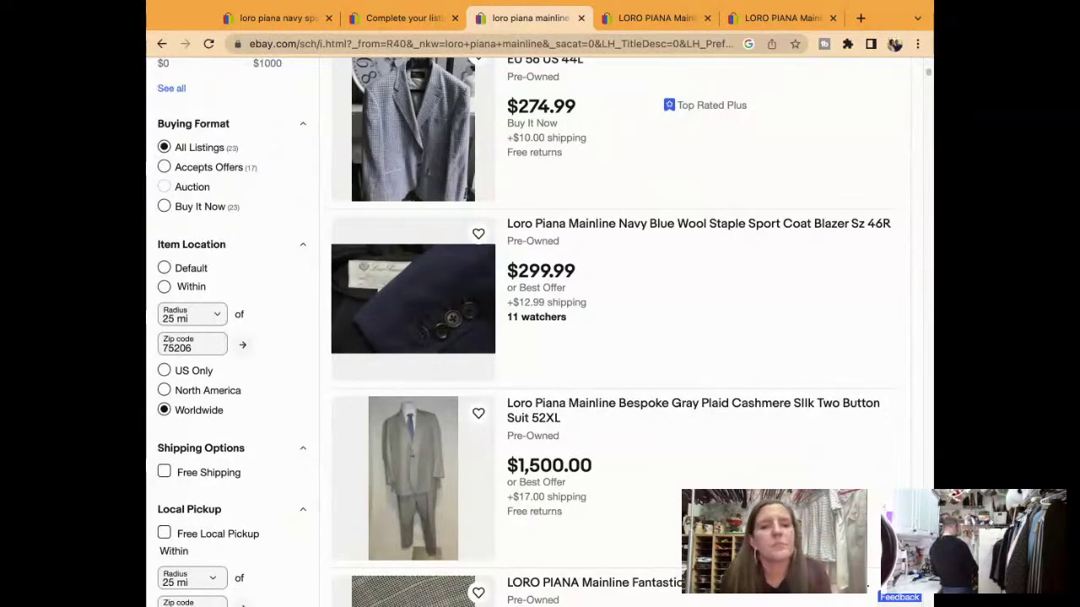
scroll(540, 331, down, 4)
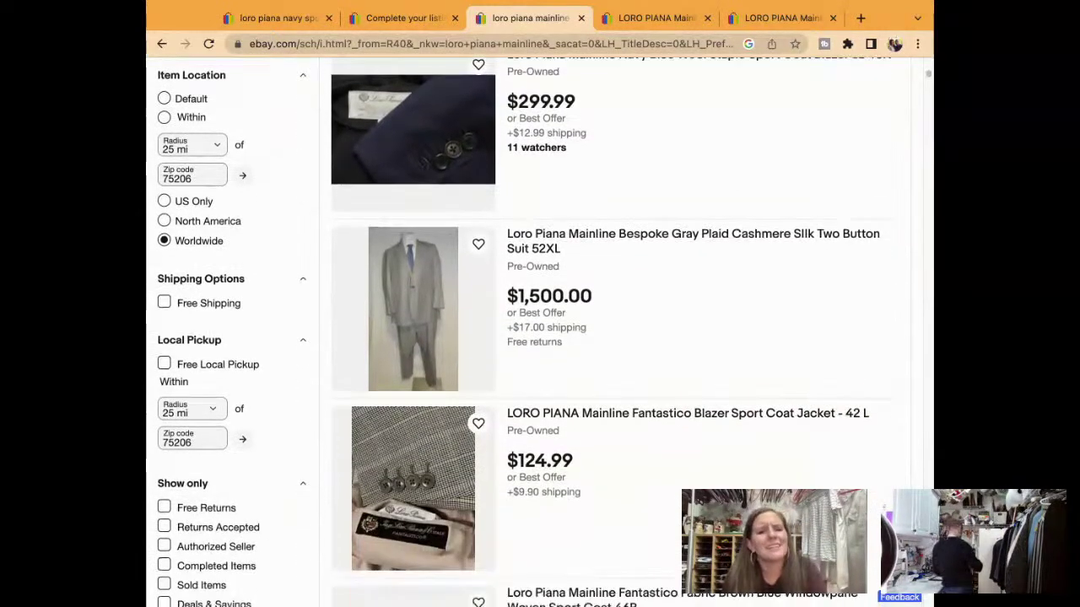
scroll(539, 331, down, 1)
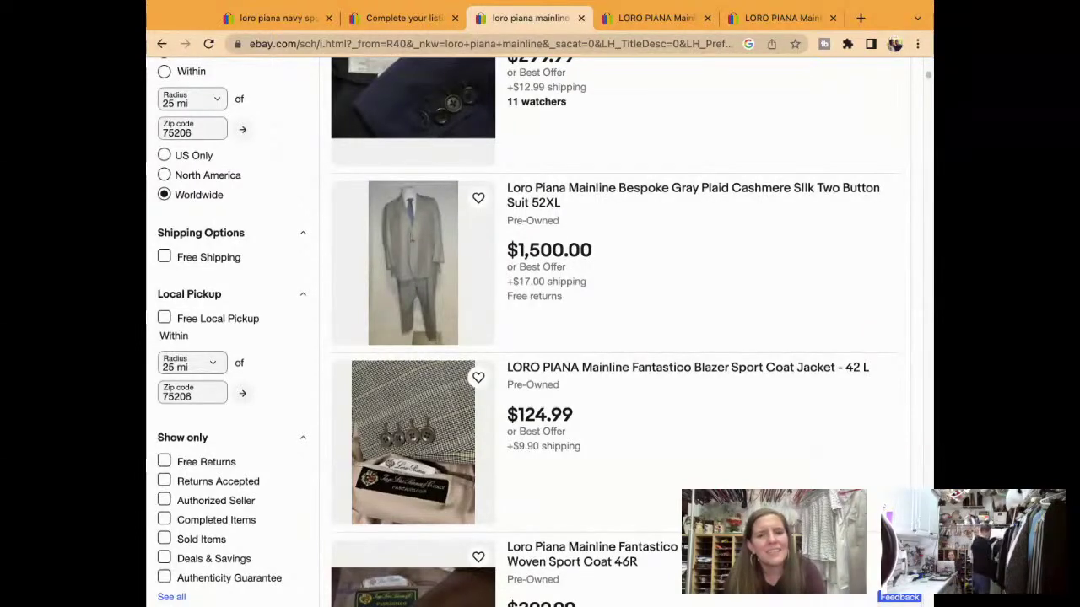
scroll(641, 412, down, 2)
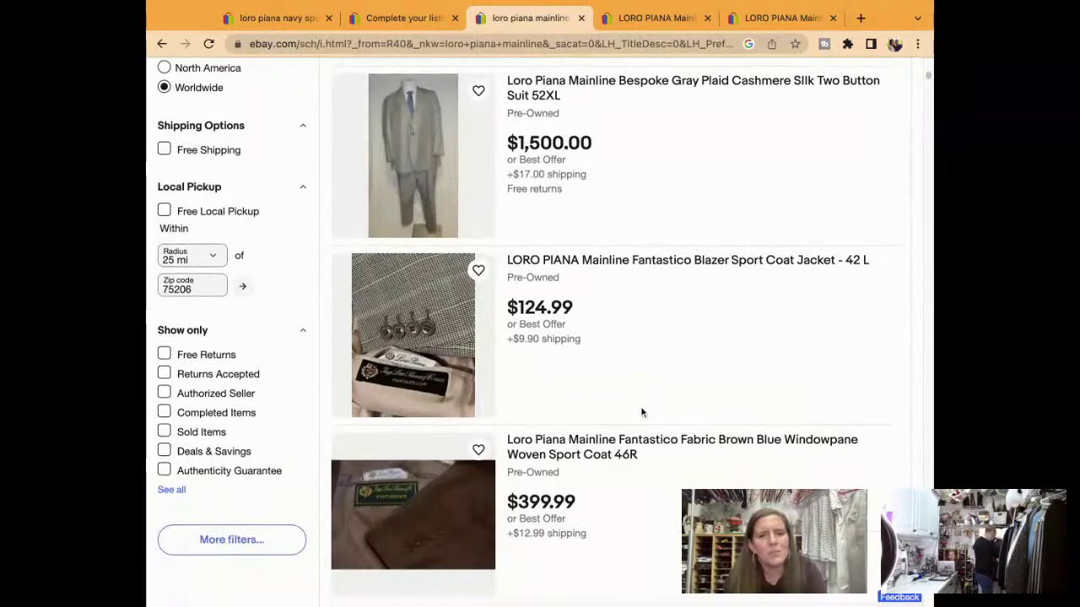
scroll(641, 412, down, 2)
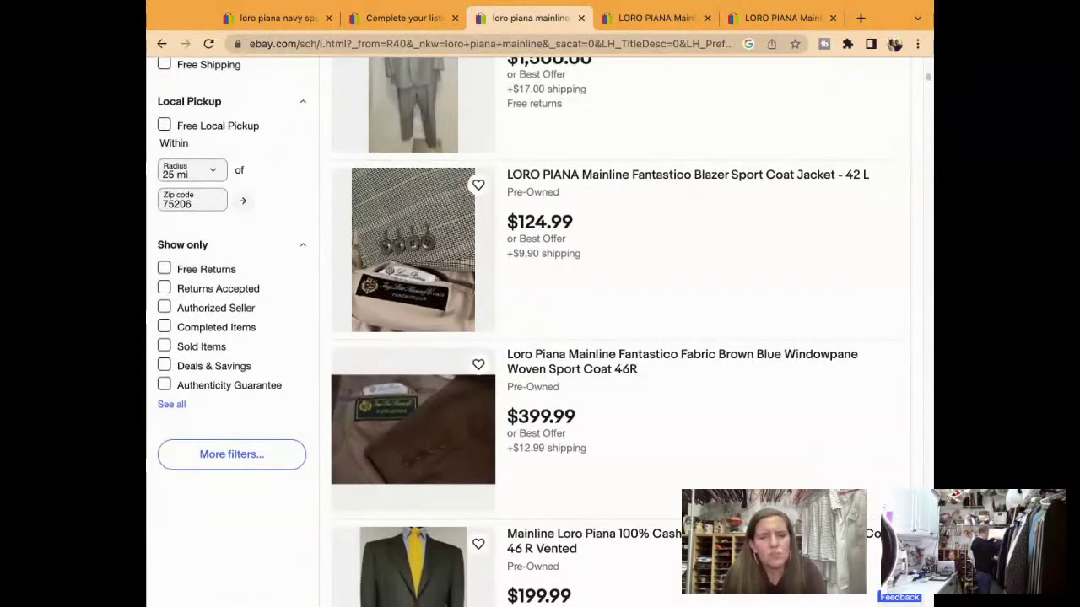
scroll(641, 412, down, 1)
scroll(641, 413, down, 5)
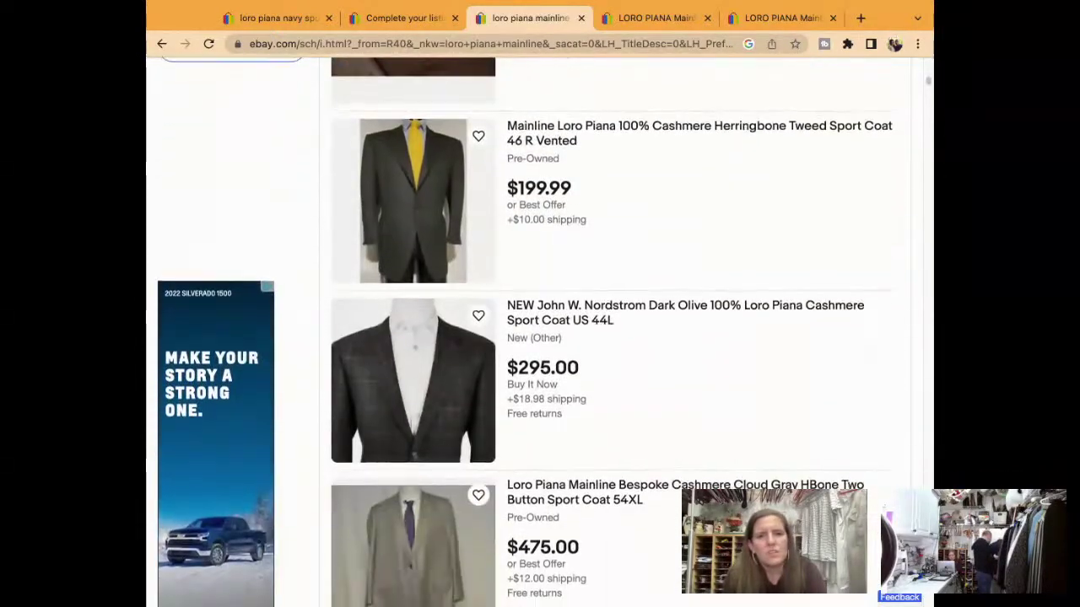
scroll(564, 332, down, 3)
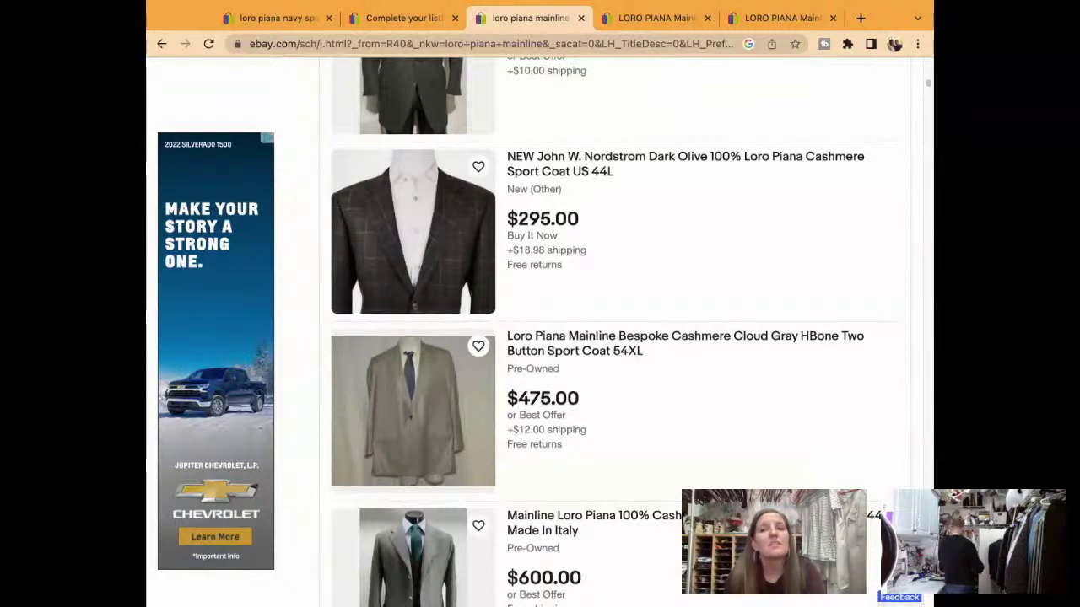
scroll(564, 332, down, 1)
scroll(564, 332, down, 3)
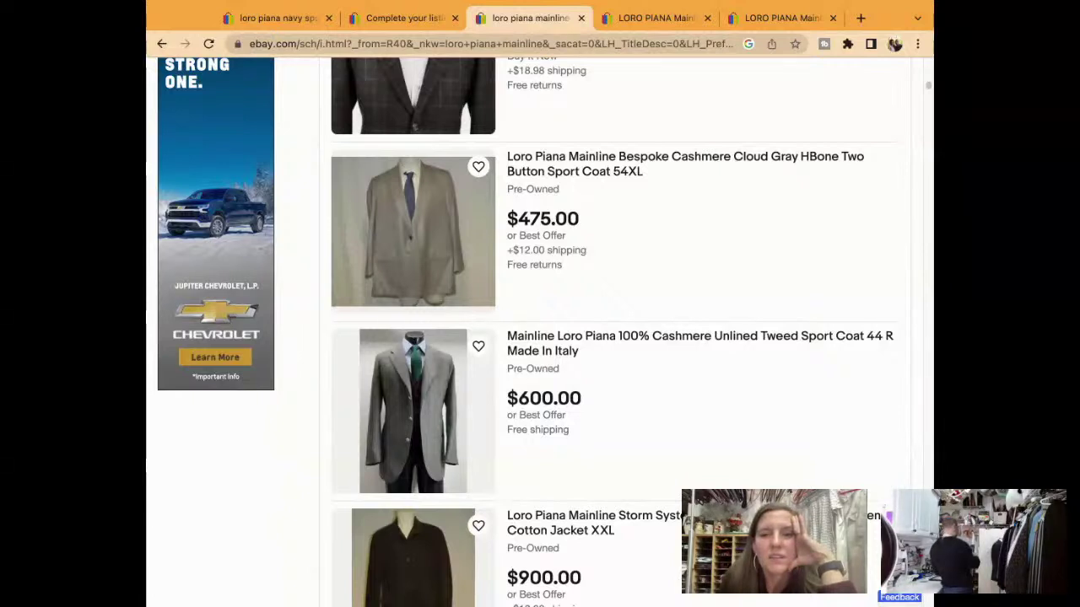
Limit the "loro piana mainline" results to sold items and sort them by Price + Shipping: highest first.
scroll(526, 331, down, 2)
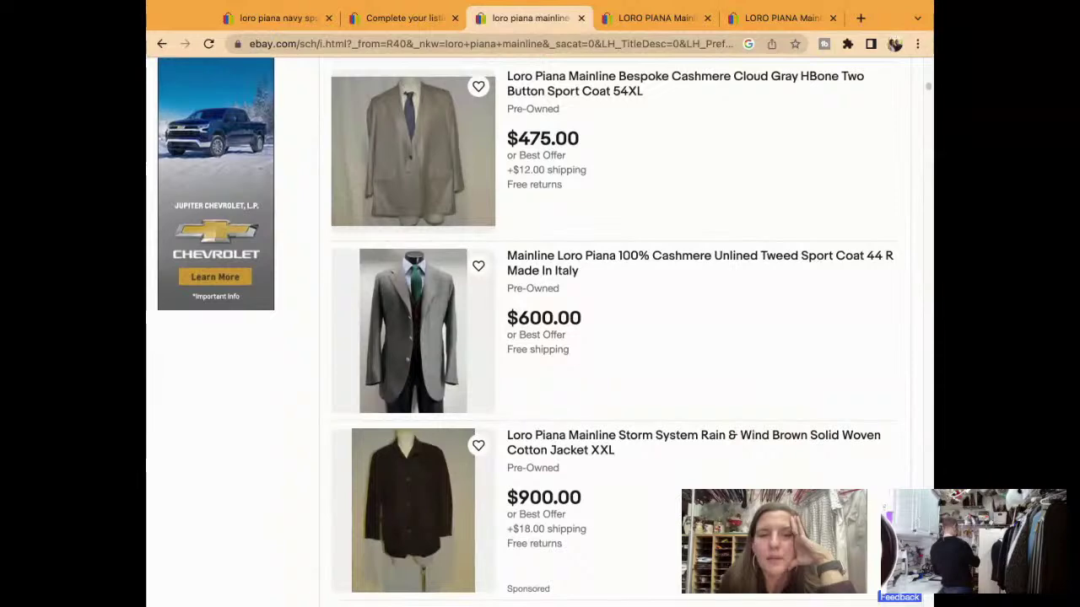
scroll(525, 332, up, 1)
scroll(525, 331, up, 3)
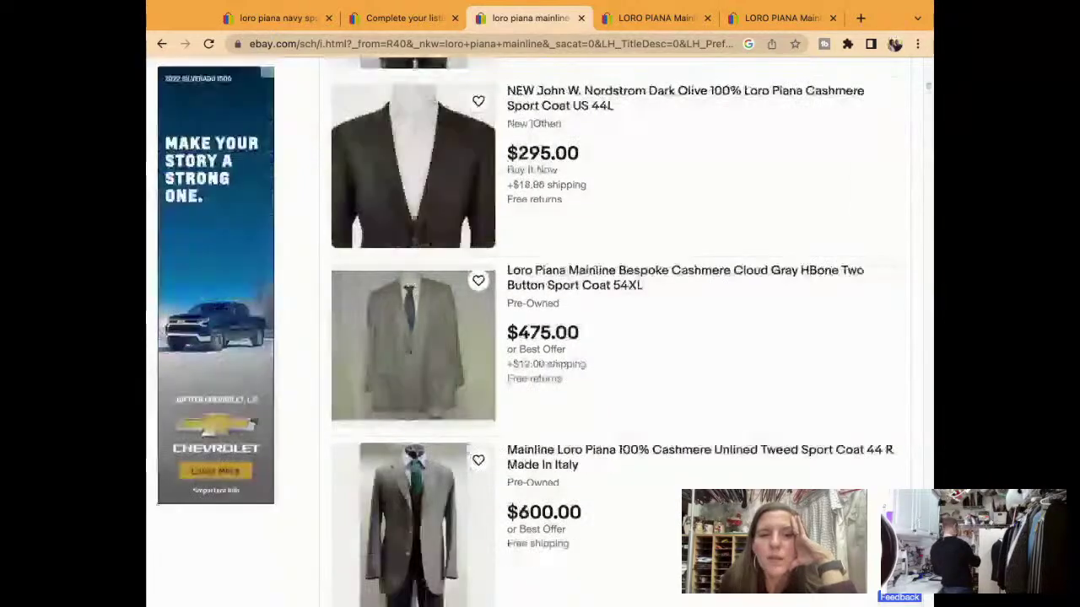
scroll(638, 386, down, 20)
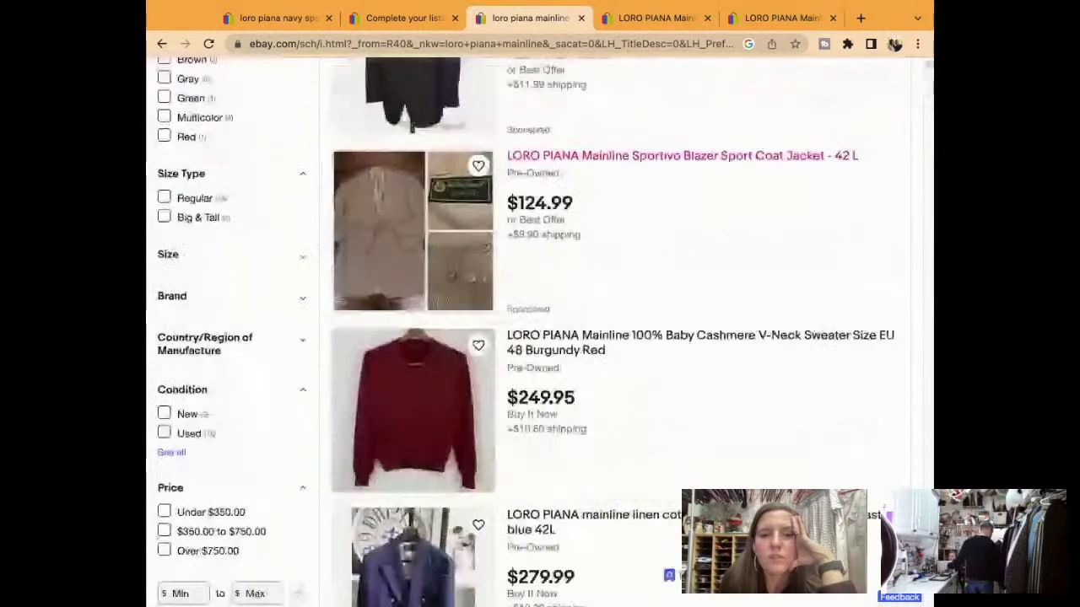
scroll(540, 338, down, 5)
scroll(199, 387, down, 5)
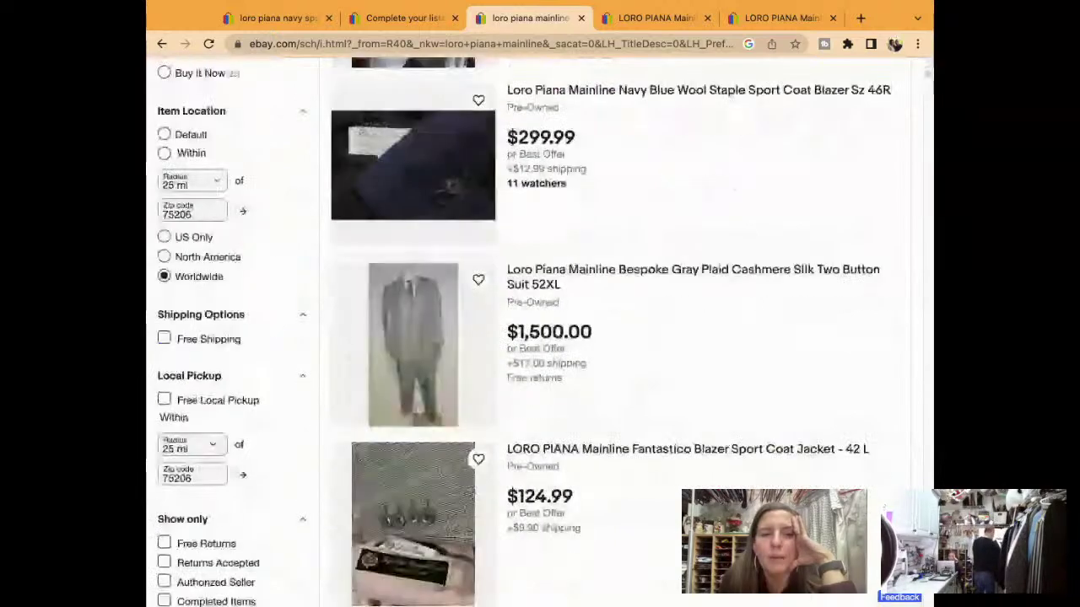
scroll(199, 386, down, 3)
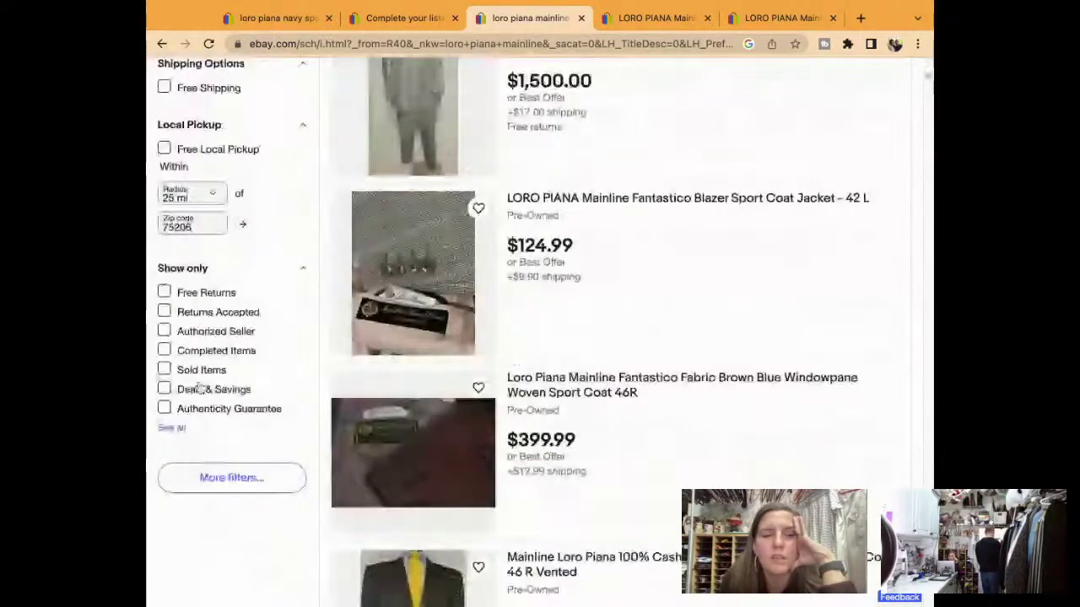
click(202, 369)
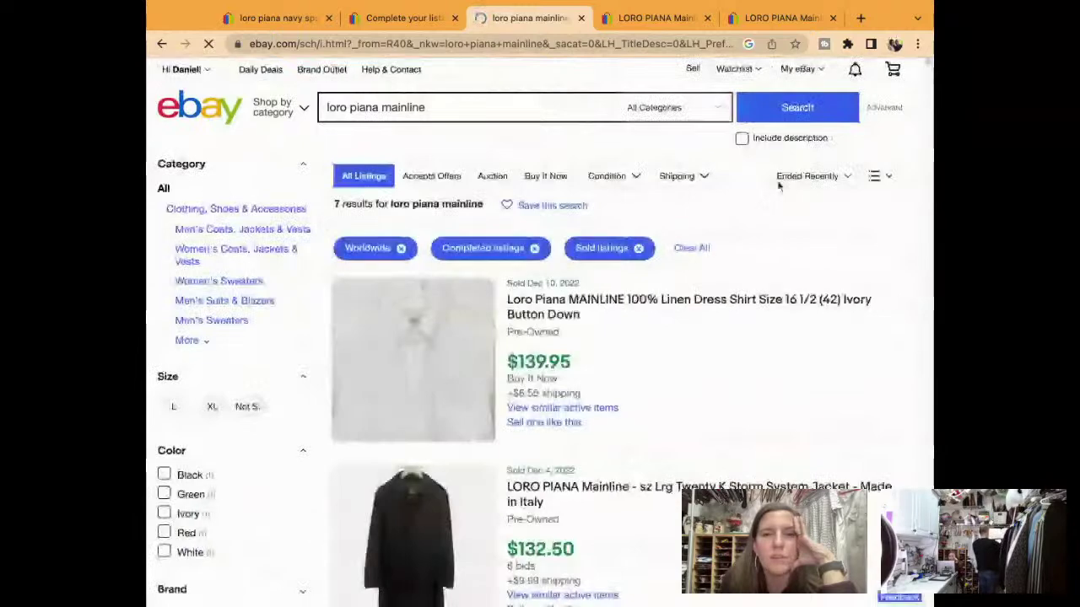
click(797, 177)
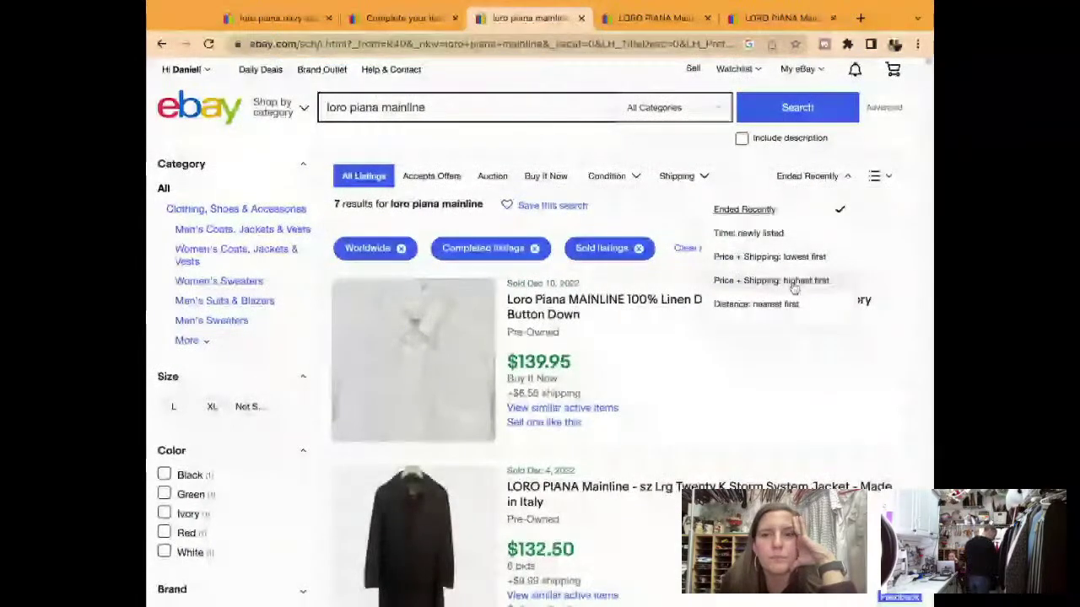
click(794, 281)
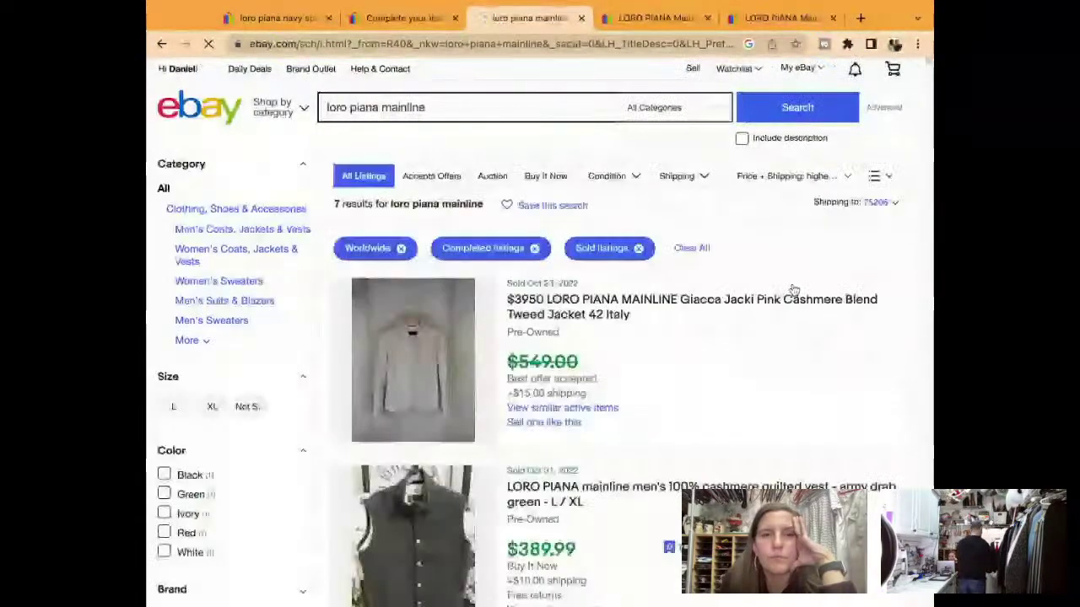
Examine the sold Loro Piana mainline listings and the looser matches below them for comparable sport coats, title wording and sale prices.
scroll(773, 355, down, 1)
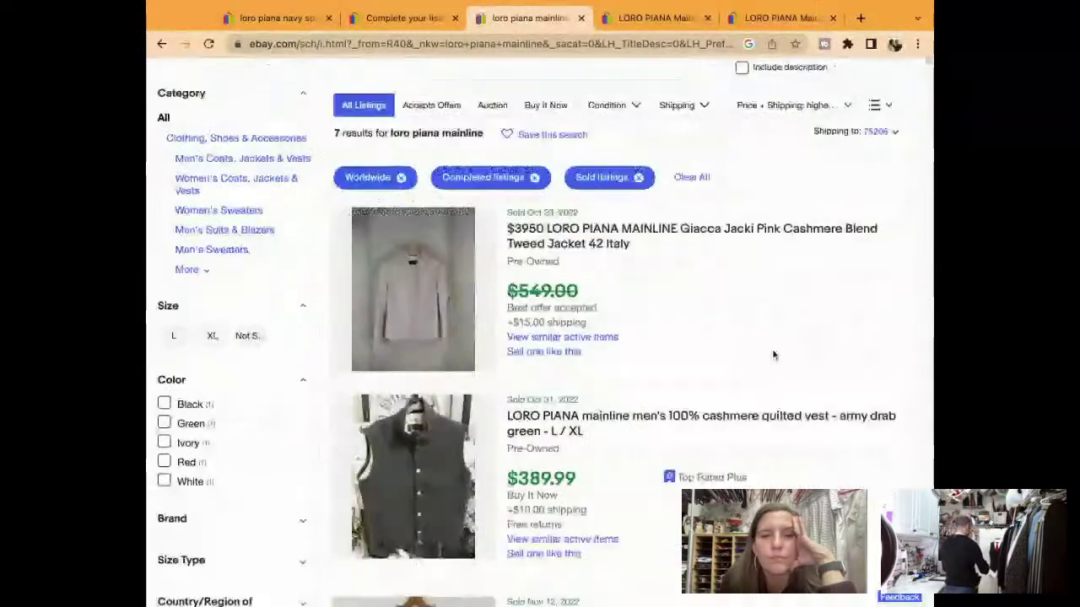
scroll(774, 355, down, 10)
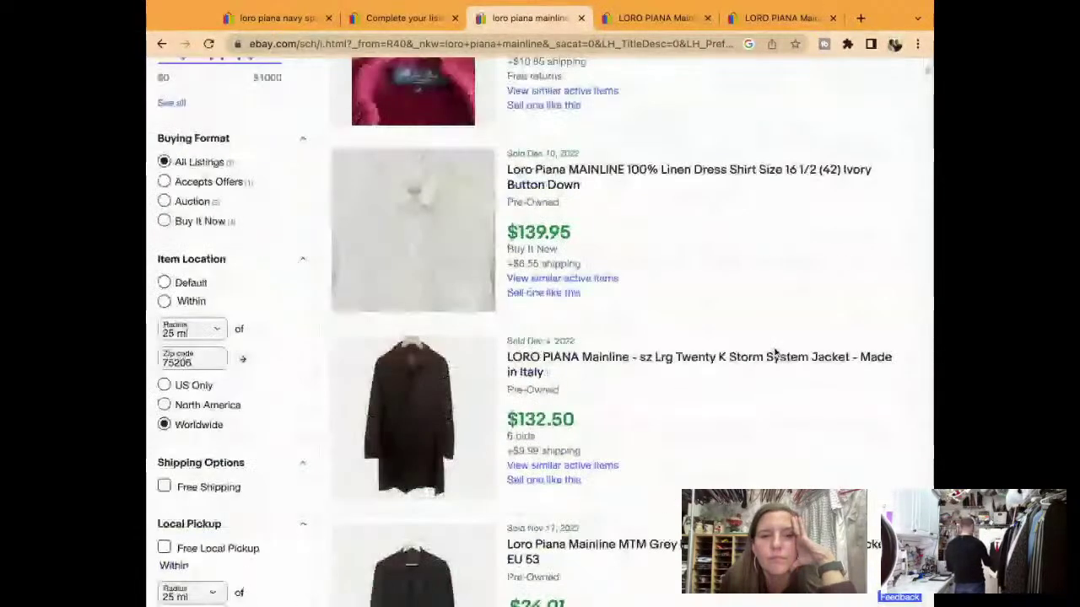
scroll(774, 355, down, 5)
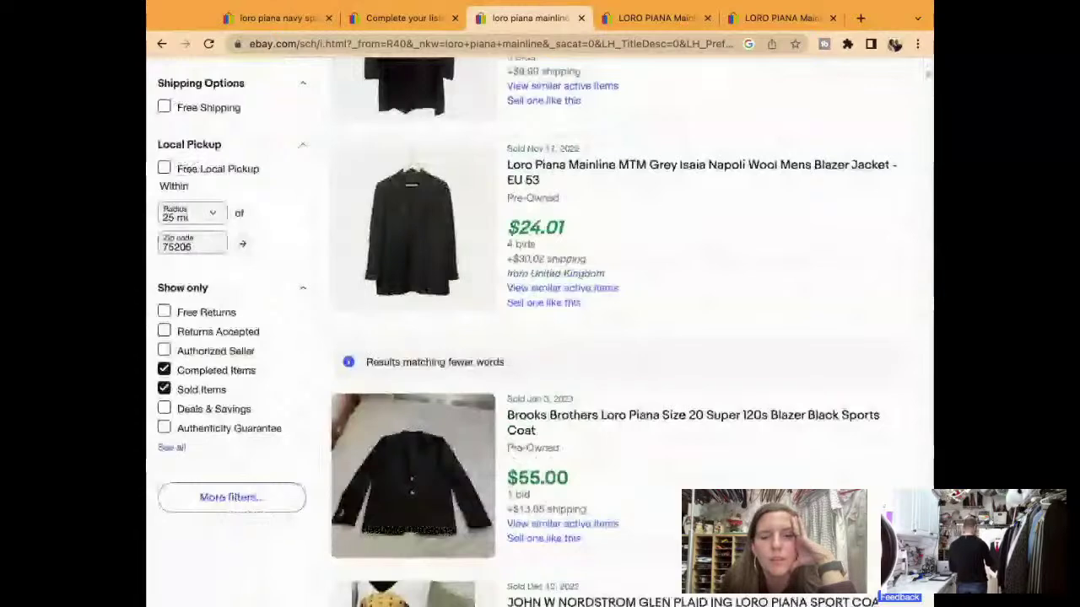
scroll(540, 337, down, 4)
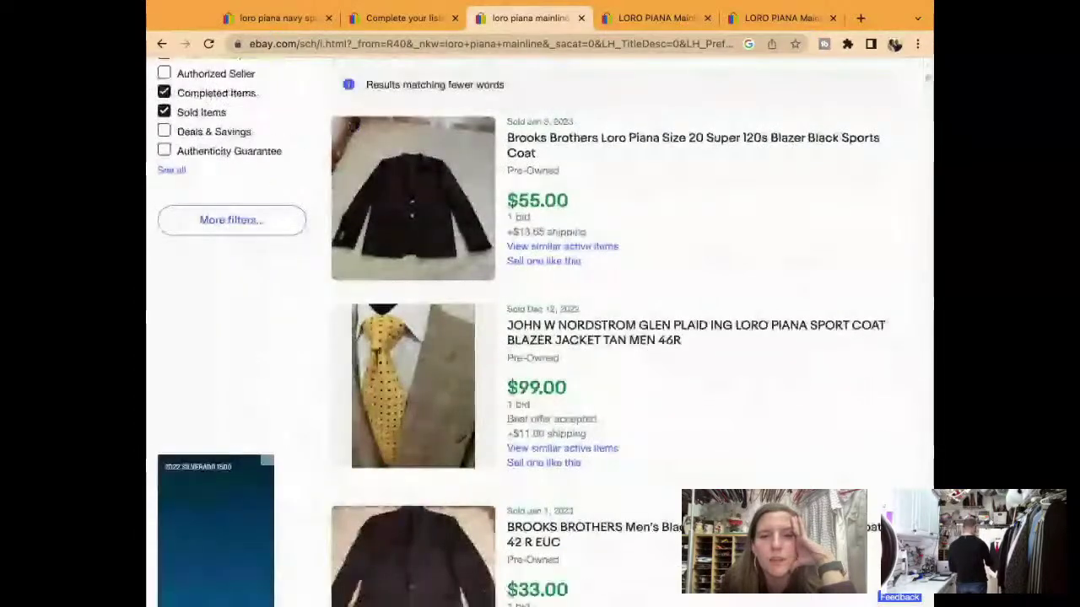
scroll(539, 337, down, 1)
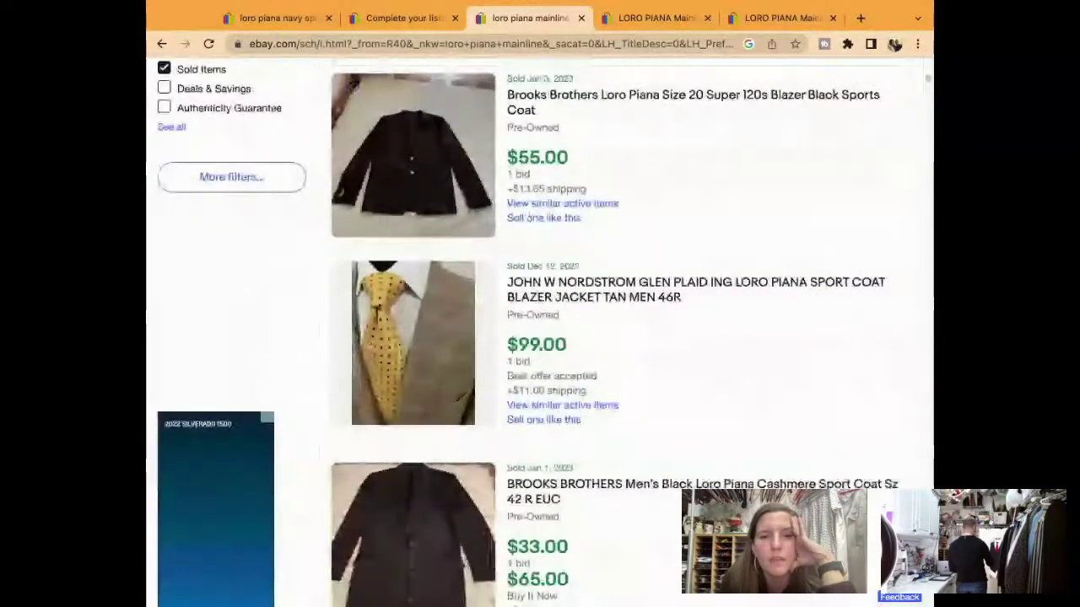
scroll(539, 338, down, 2)
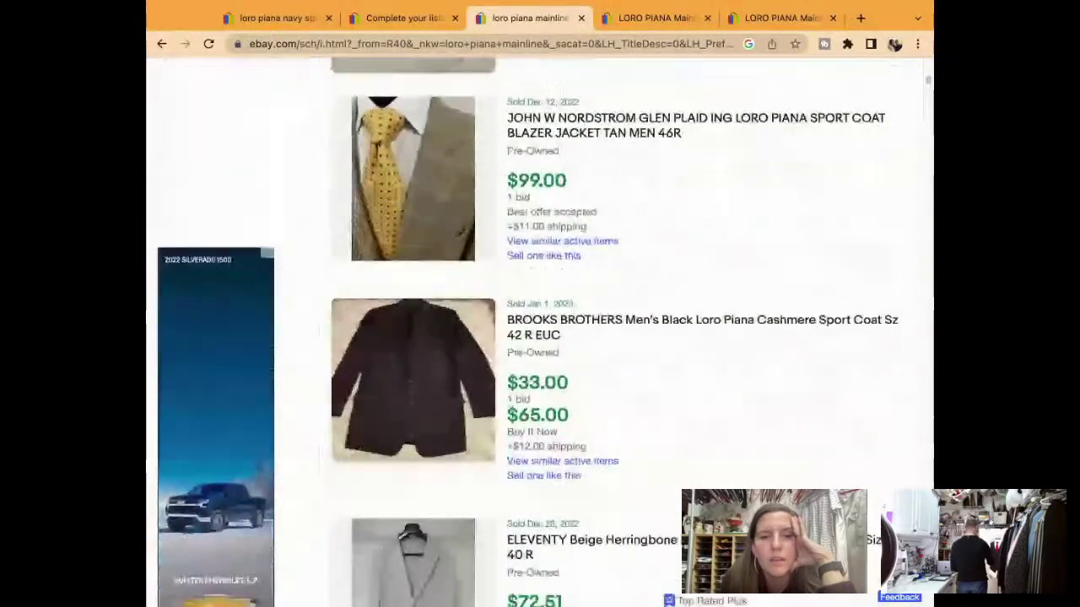
scroll(540, 338, down, 3)
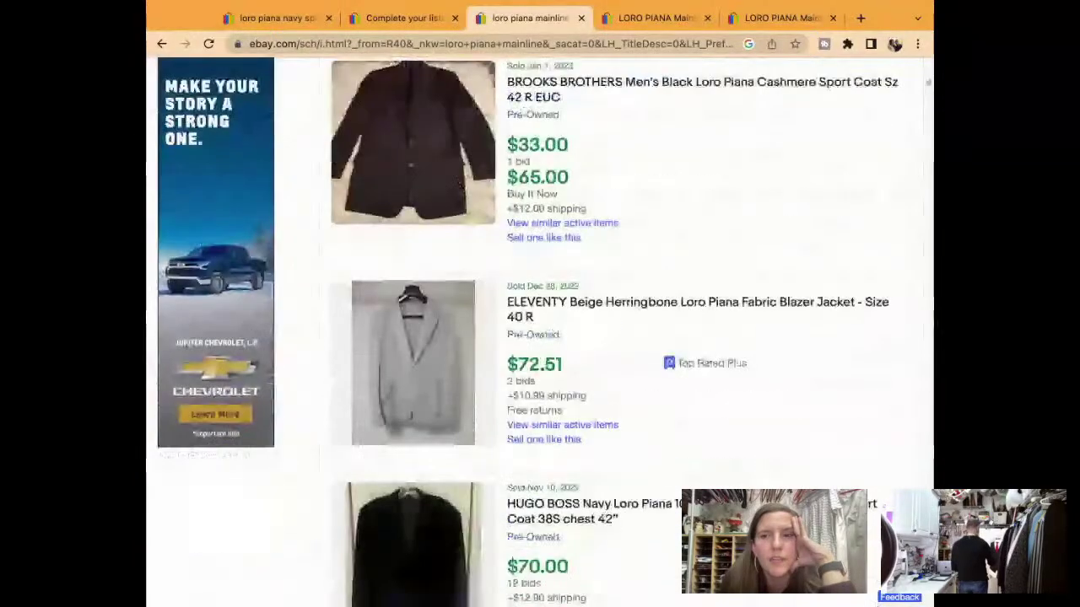
scroll(540, 337, down, 2)
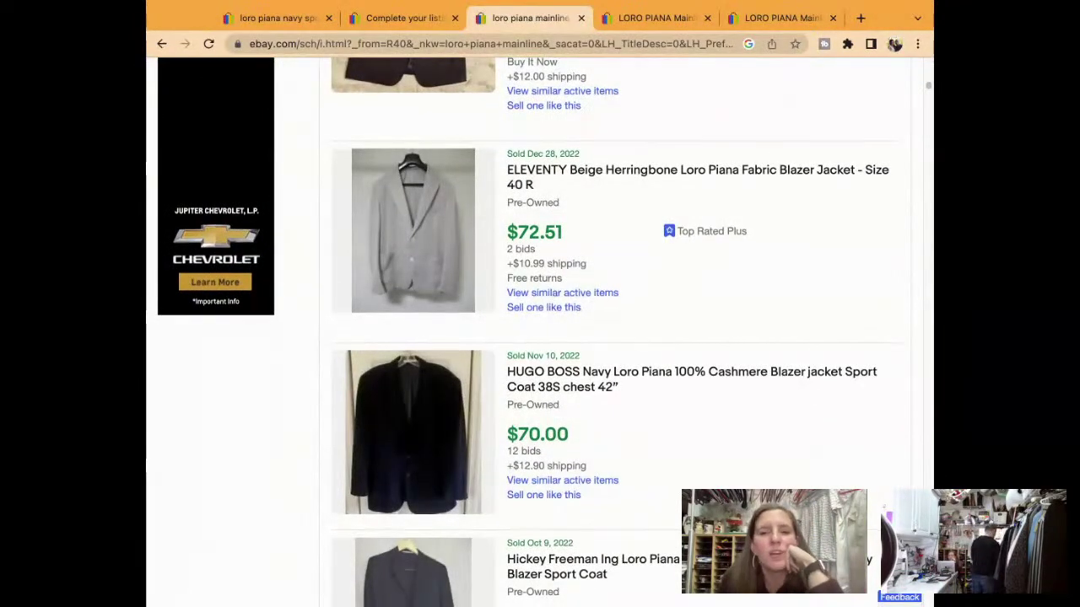
scroll(581, 331, down, 4)
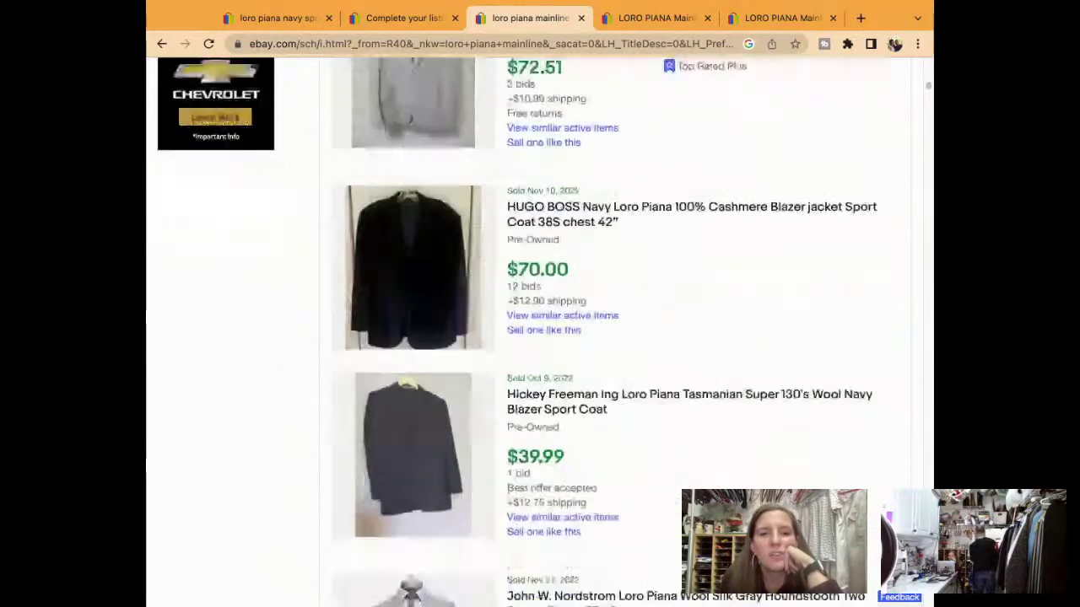
scroll(581, 332, down, 10)
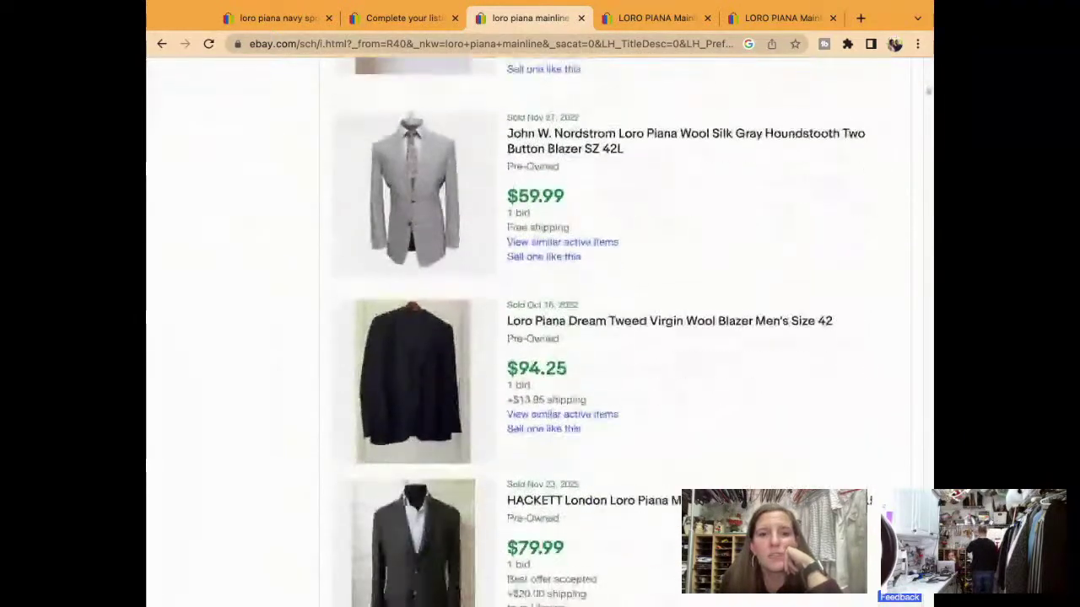
scroll(581, 331, down, 4)
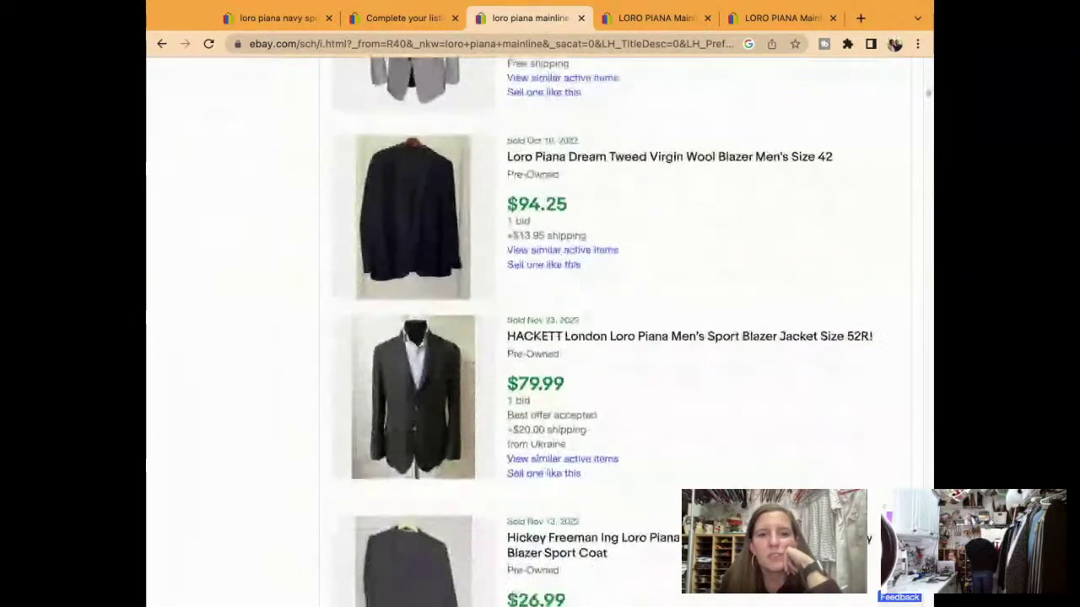
scroll(581, 332, down, 12)
scroll(581, 331, down, 5)
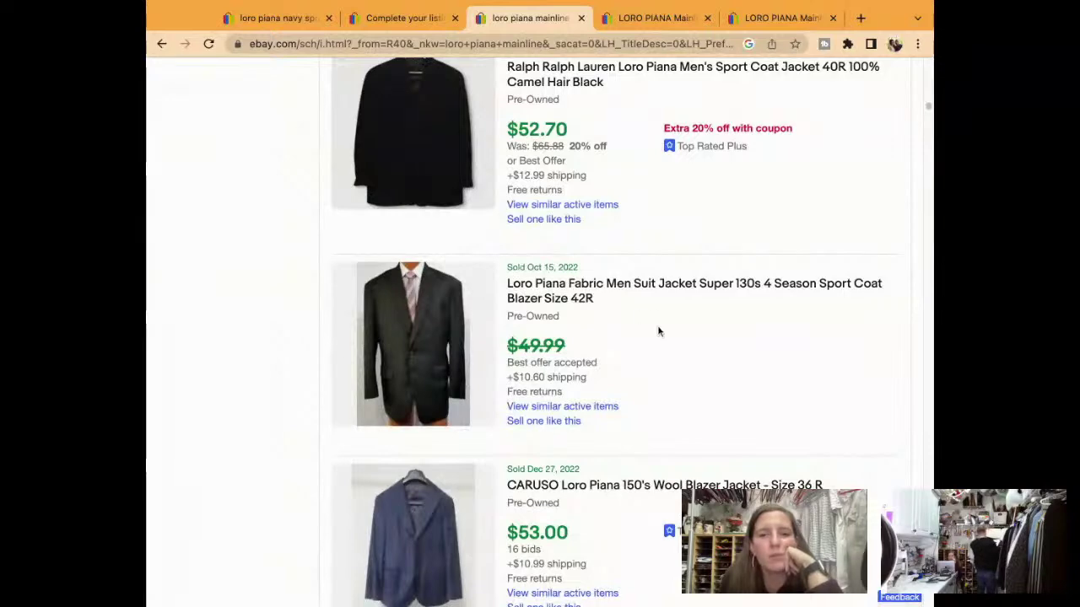
scroll(657, 327, down, 5)
scroll(659, 332, down, 5)
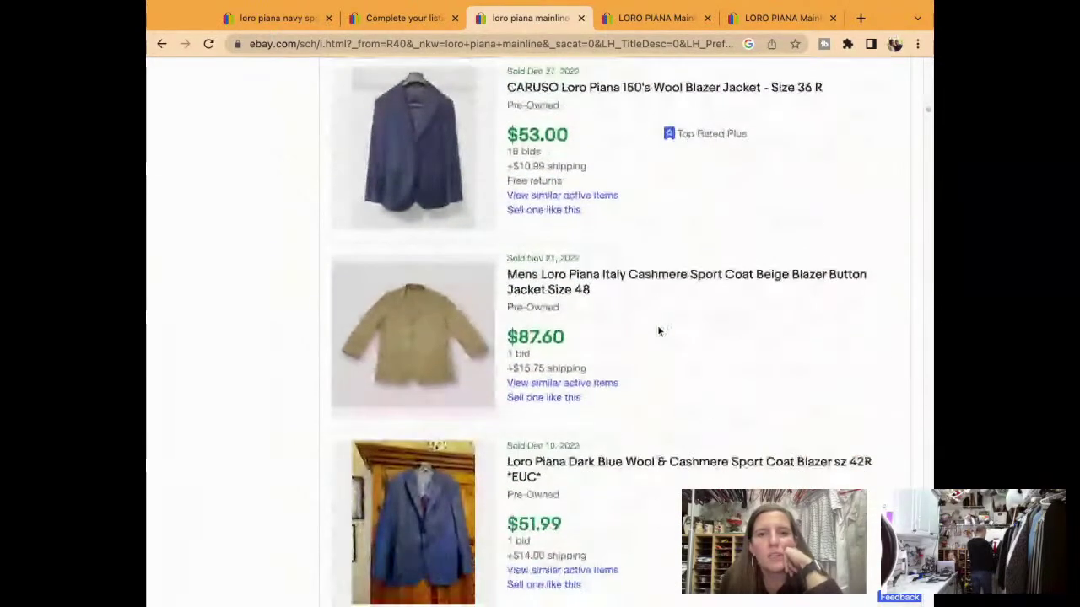
scroll(602, 332, down, 1)
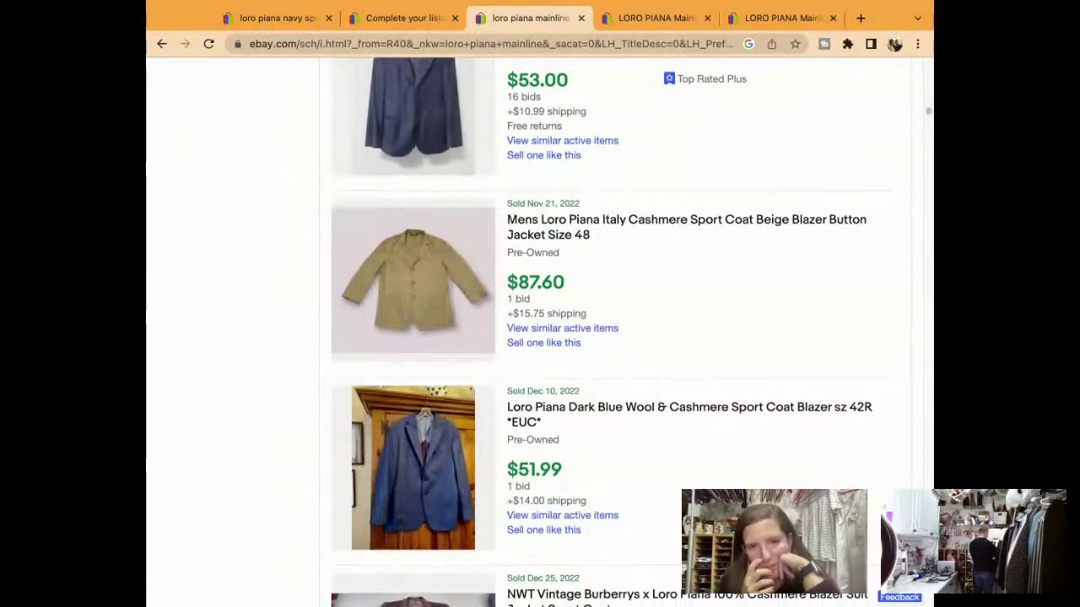
scroll(603, 332, down, 2)
scroll(611, 332, down, 7)
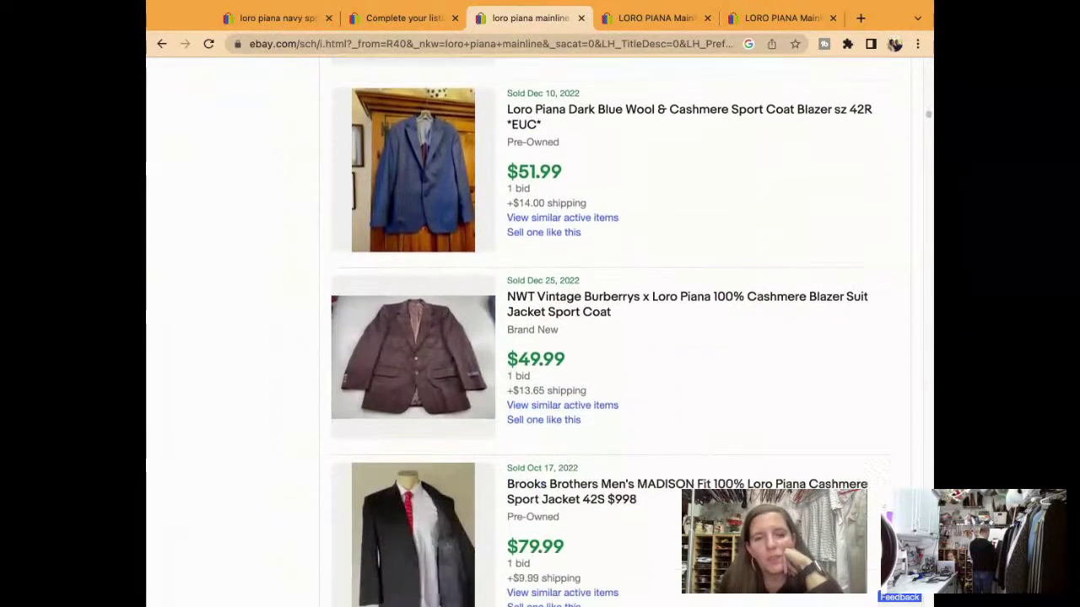
scroll(611, 331, down, 9)
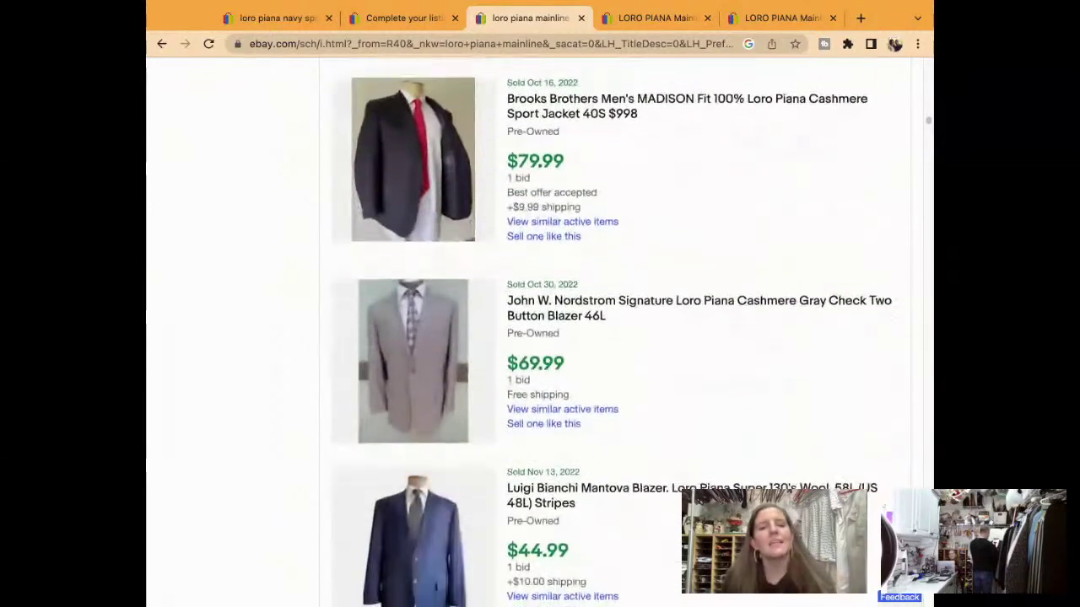
scroll(610, 332, down, 10)
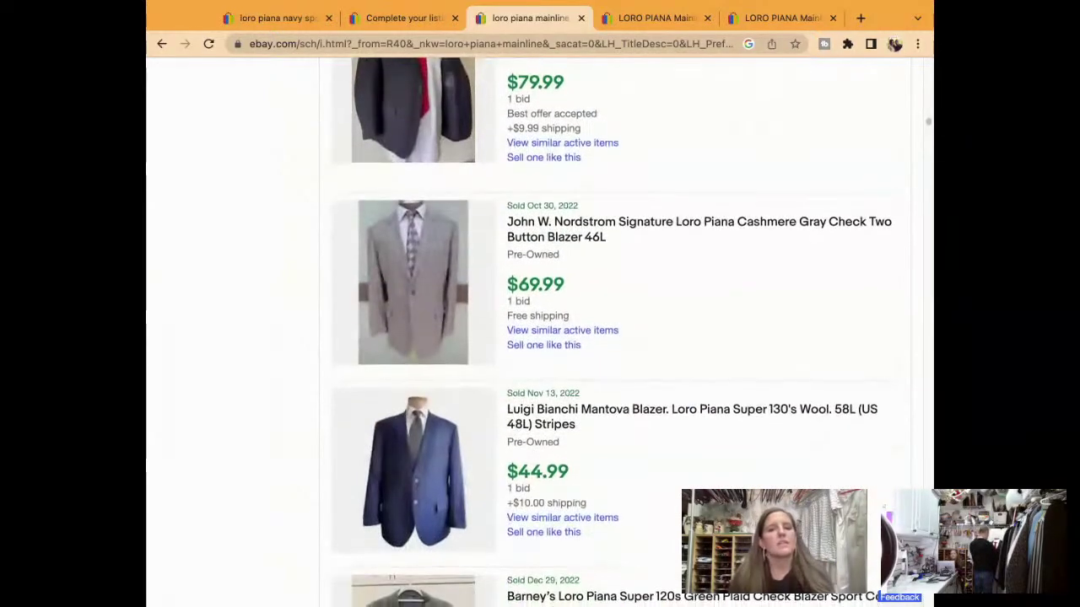
Return to the draft listing and replace "Mainline" with "Mens" in the item title.
click(437, 7)
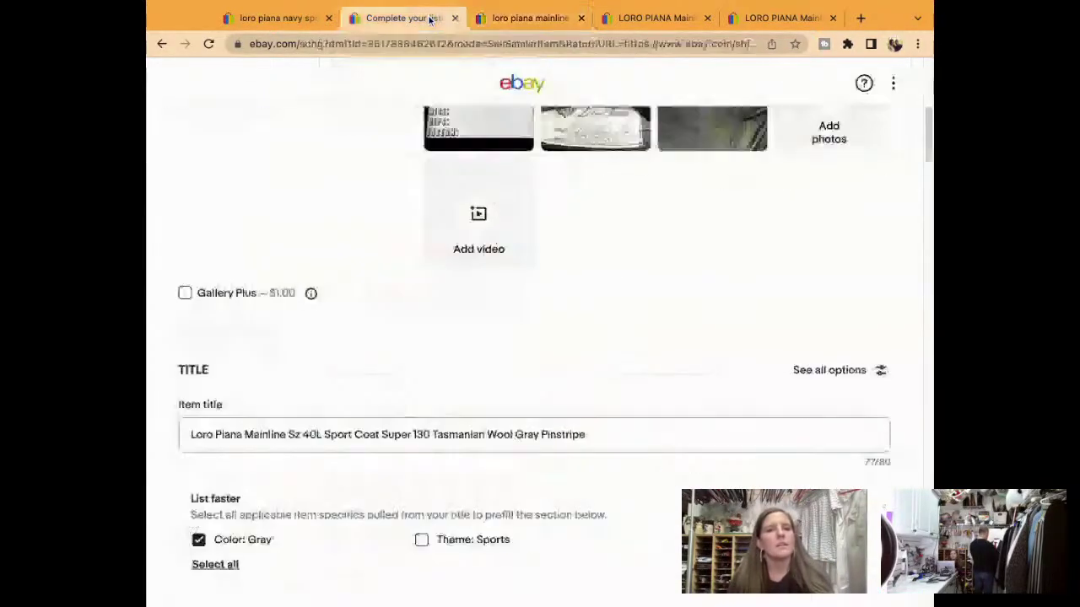
click(287, 435)
key(BackSpace)
key(BackSpace)
key(BackSpace)
key(BackSpace)
key(BackSpace)
key(BackSpace)
key(BackSpace)
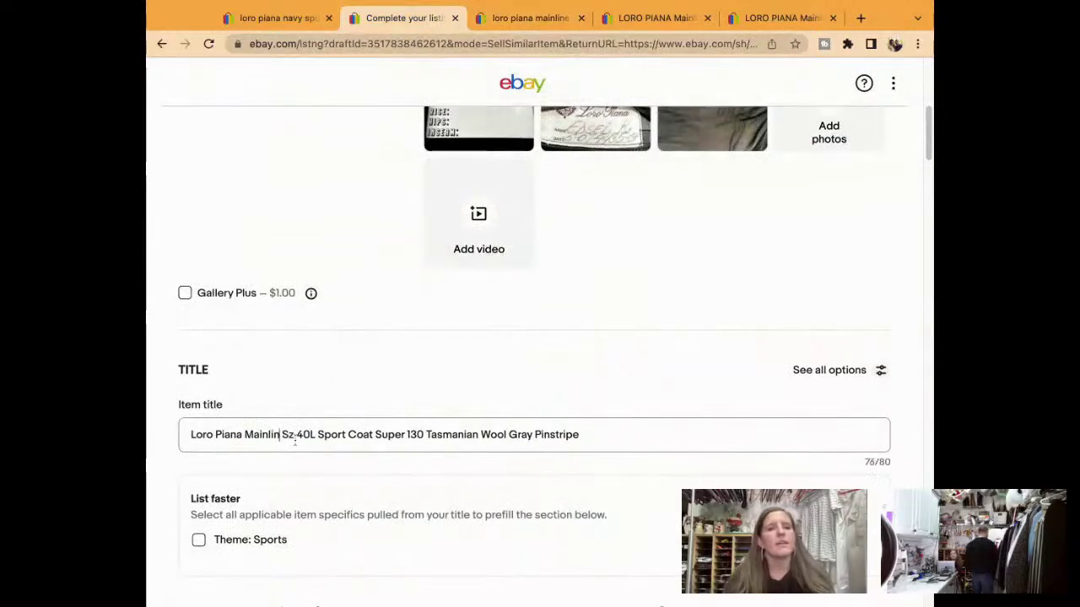
text(ens)
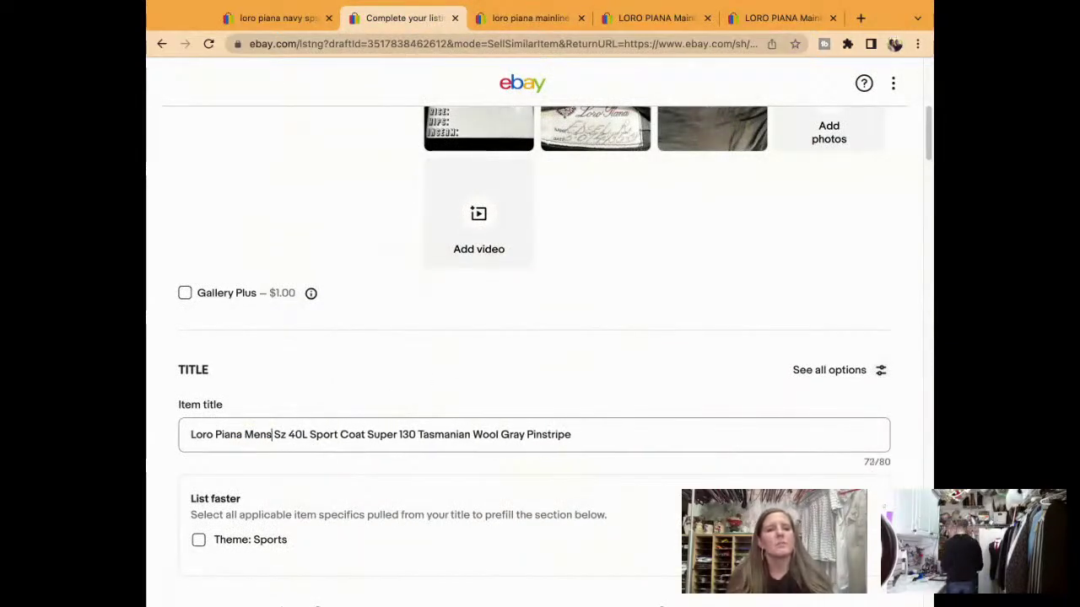
Spell out "Sz" as "Size" in the item title, giving "Loro Piana Mens Size 40L Sport Coat Super 130 Tasmanian Wool Gray Pinstripe".
key(Right)
key(Right)
key(Delete)
text(ize)
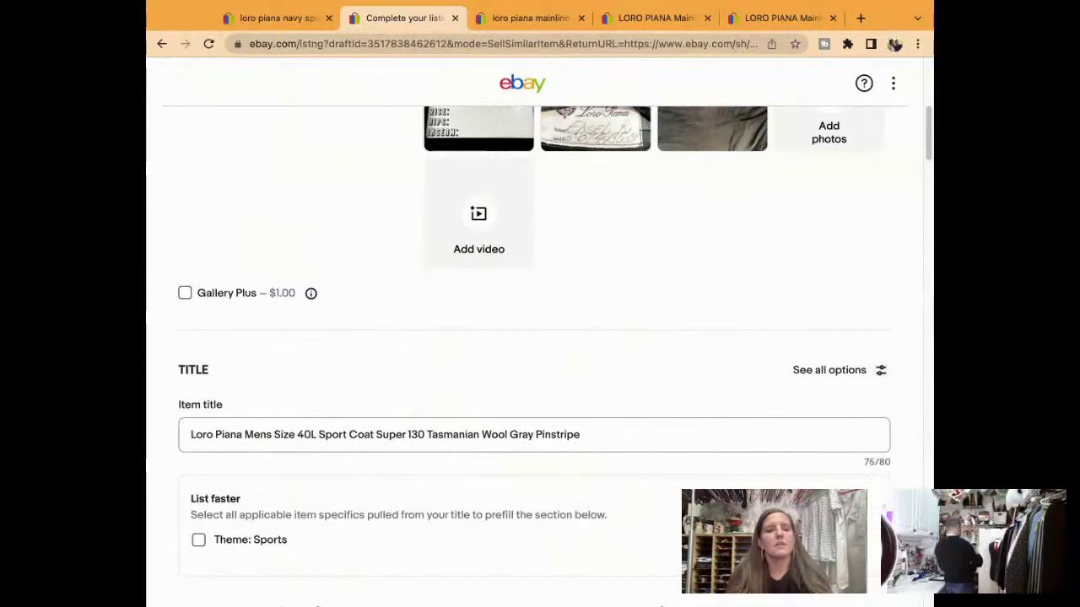
Review the draft's title, category, item specifics, condition, description and pricing sections.
scroll(455, 509, down, 3)
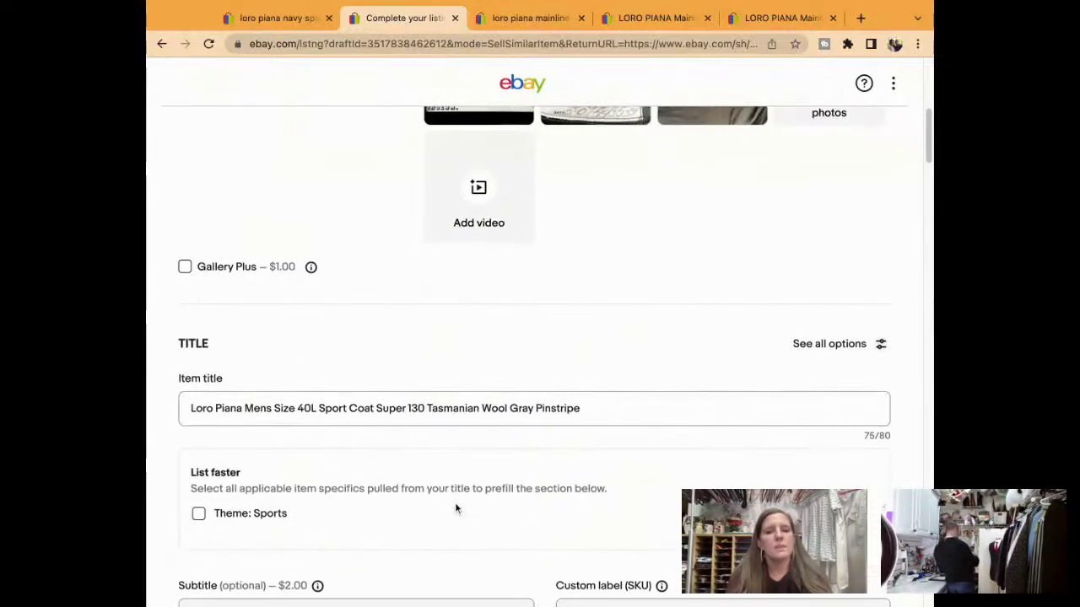
scroll(456, 509, down, 2)
scroll(455, 509, down, 3)
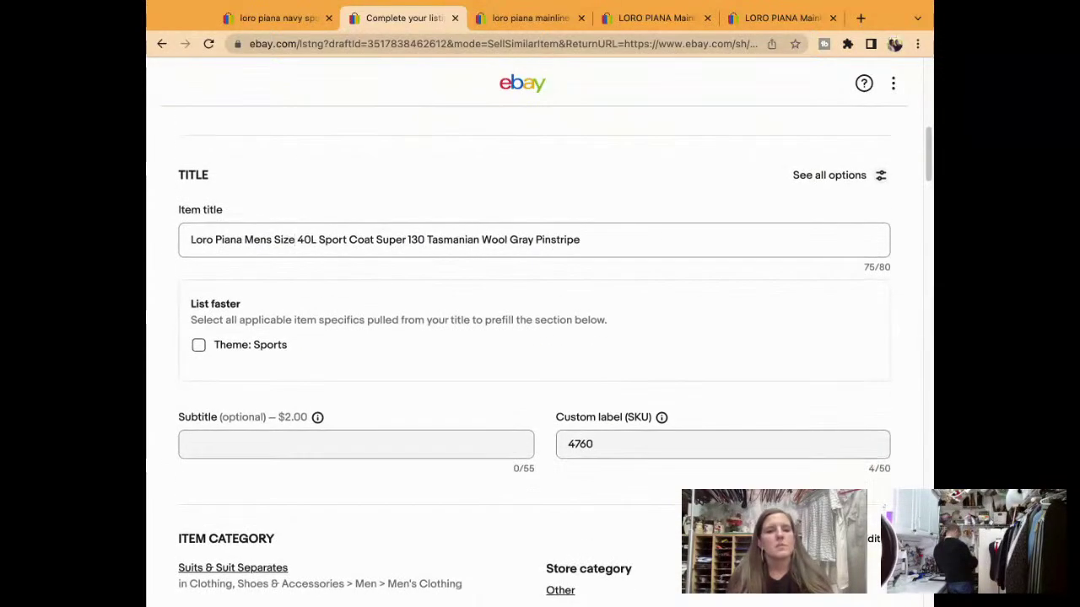
scroll(456, 508, down, 5)
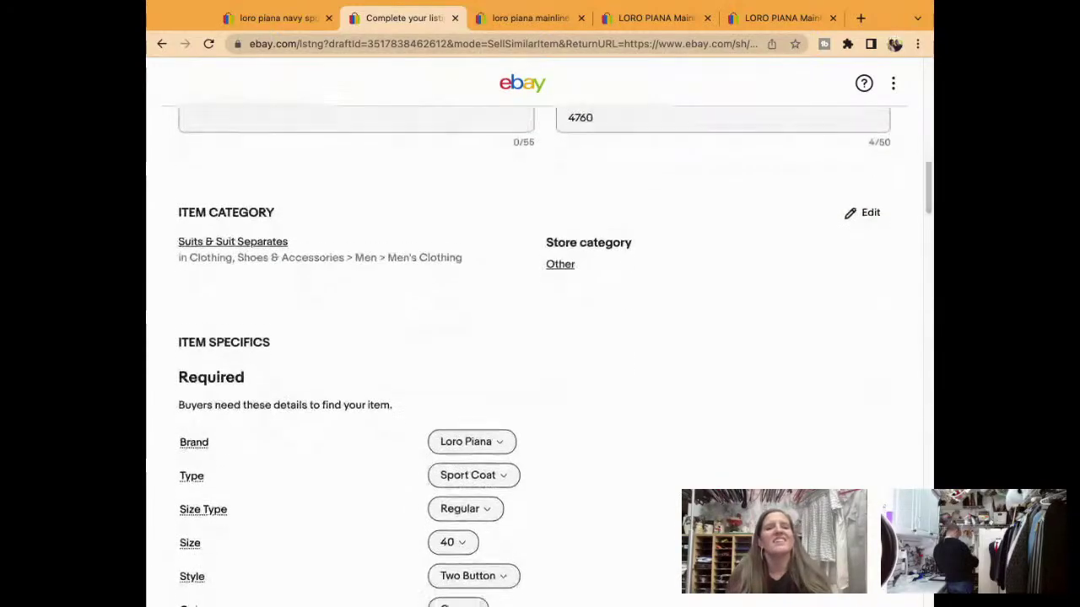
scroll(468, 380, down, 3)
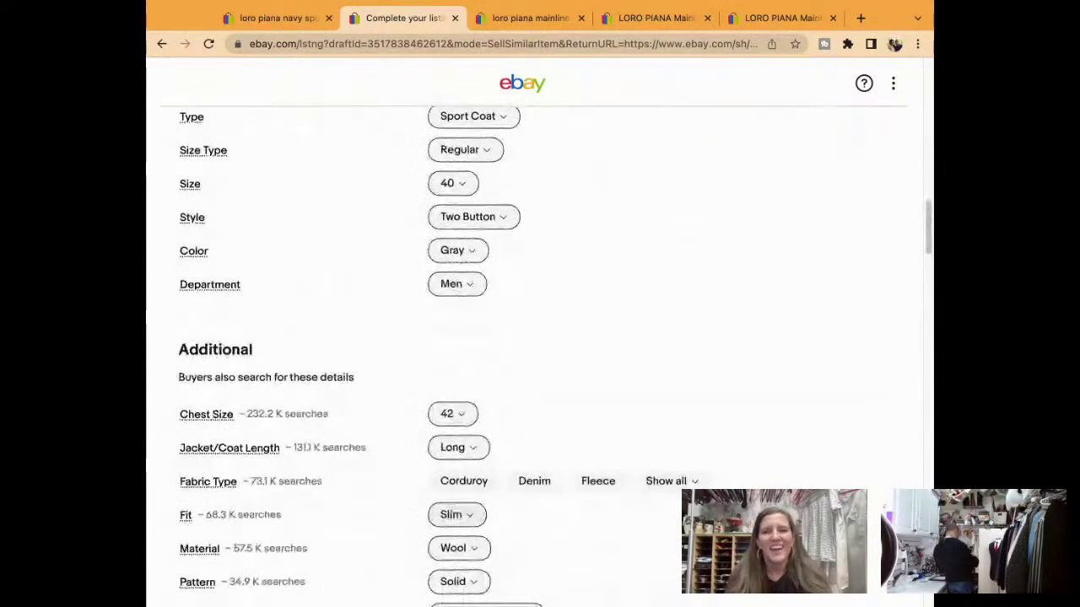
scroll(540, 354, down, 2)
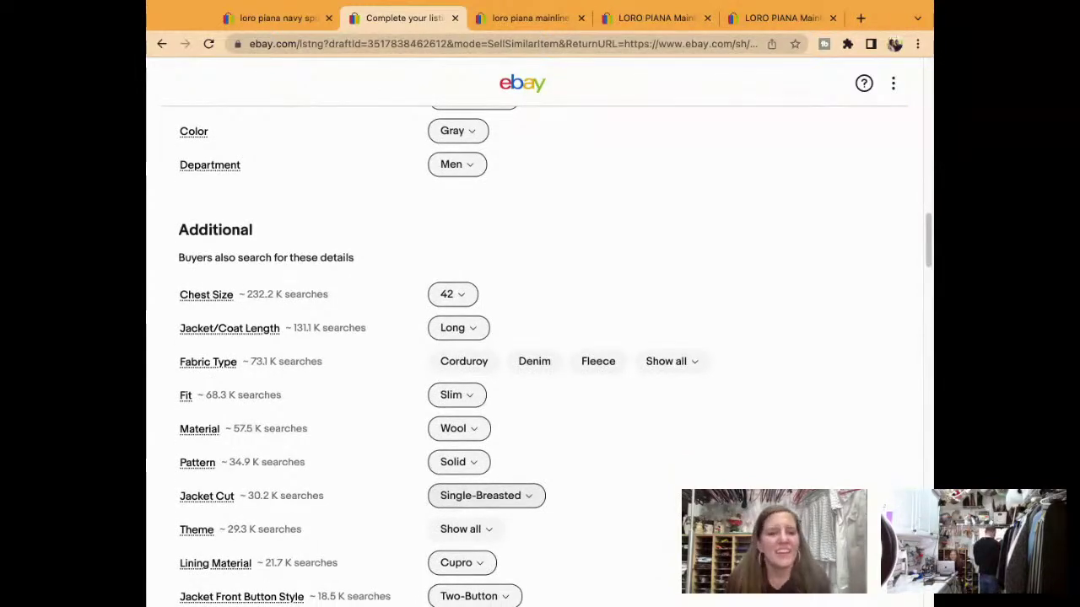
scroll(540, 354, down, 6)
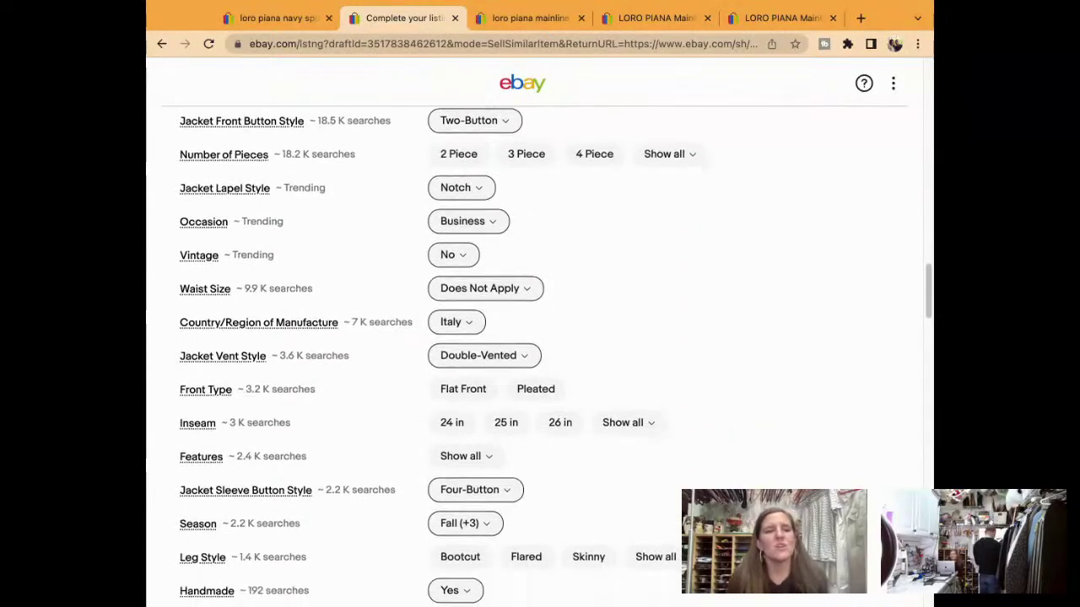
scroll(540, 354, down, 8)
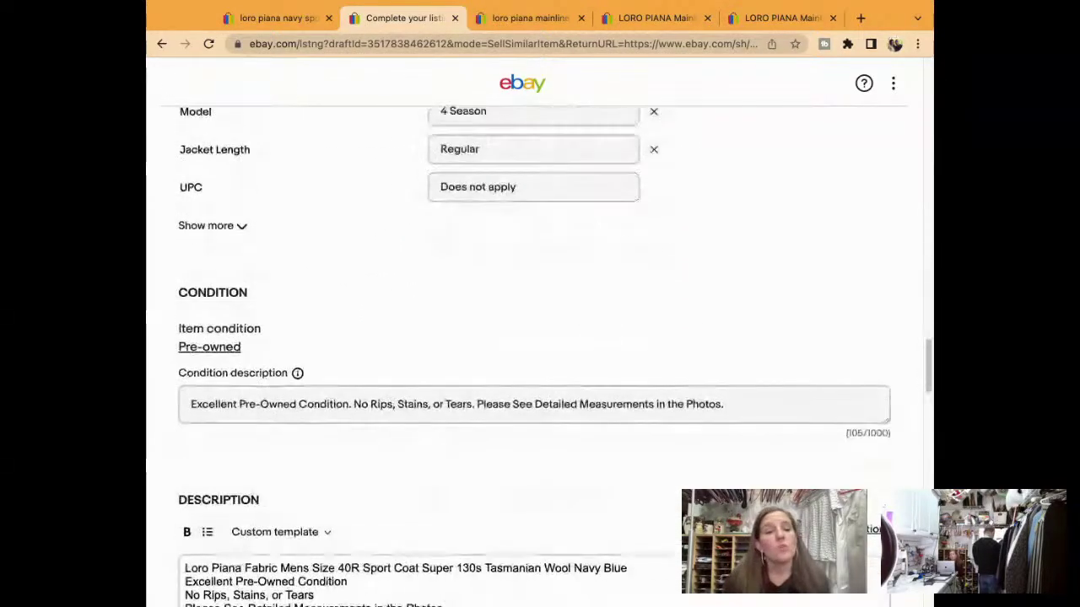
scroll(540, 354, down, 9)
scroll(540, 354, up, 1)
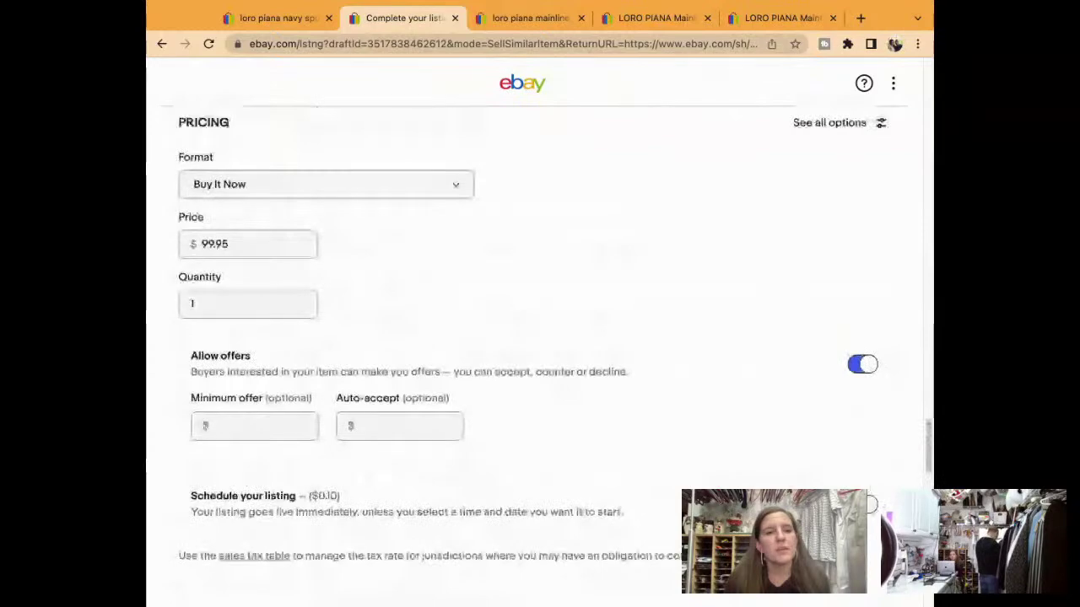
Set the draft's shipping policy to SHOES+LOCAL.
scroll(453, 470, down, 4)
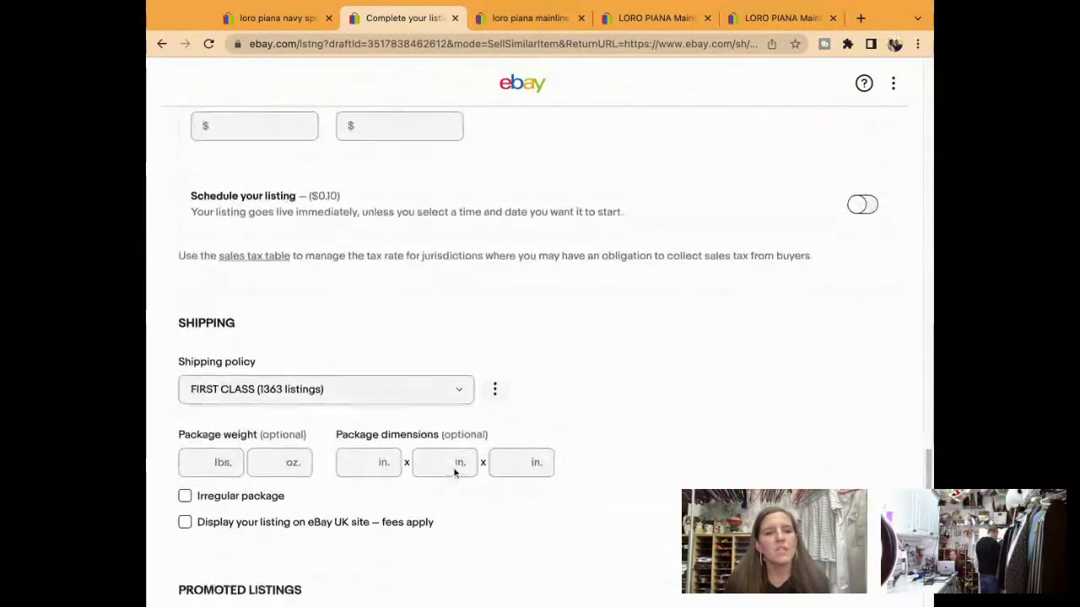
click(410, 389)
click(408, 473)
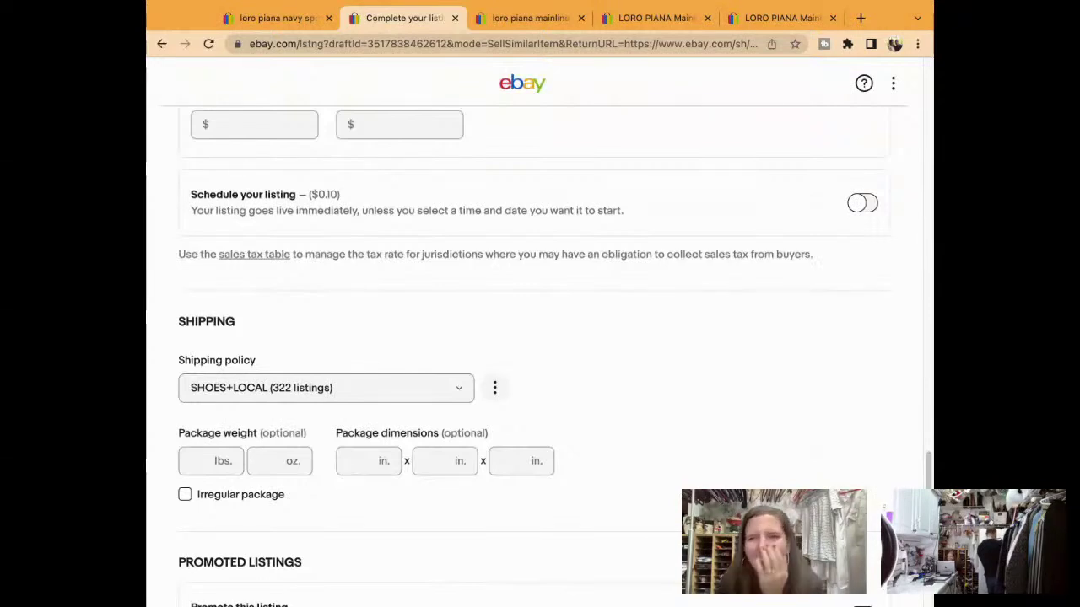
Check the promotion and preference settings, then recheck the description, item specifics and title of the draft.
scroll(540, 338, down, 5)
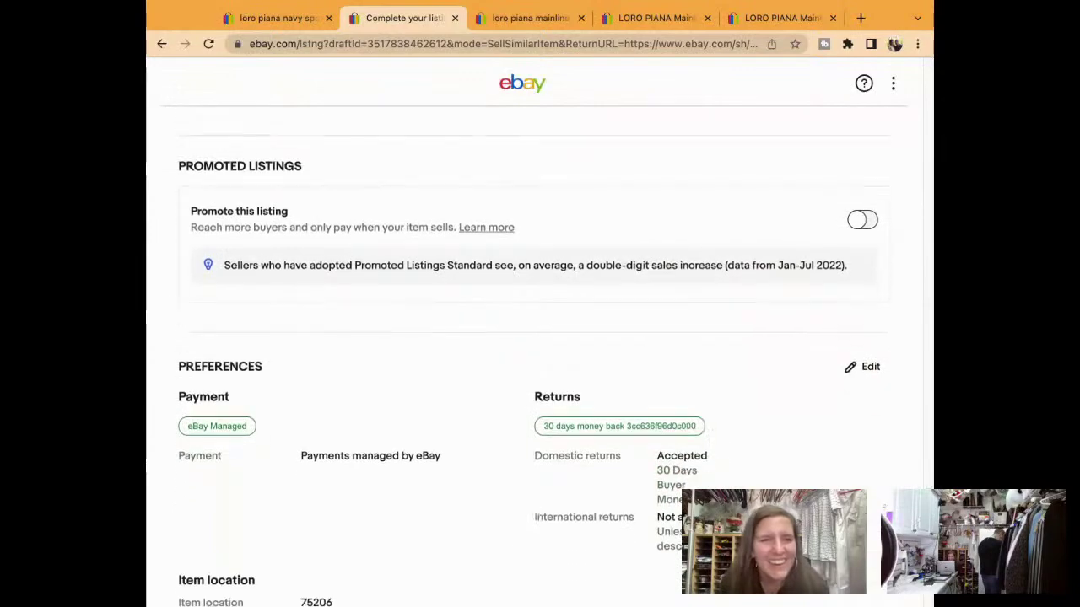
scroll(540, 337, down, 6)
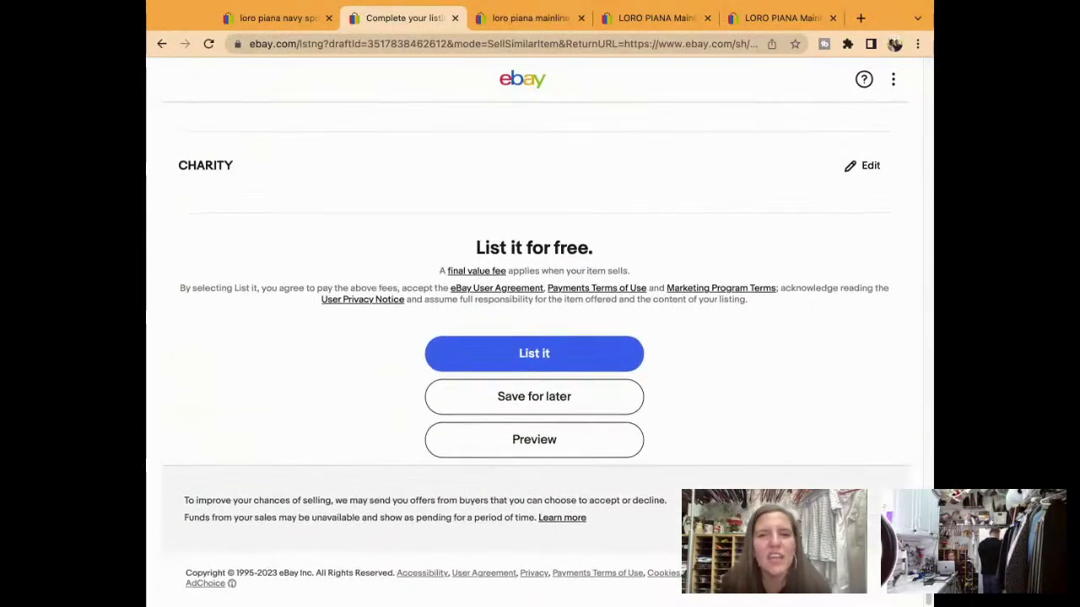
scroll(540, 337, up, 8)
scroll(540, 337, up, 15)
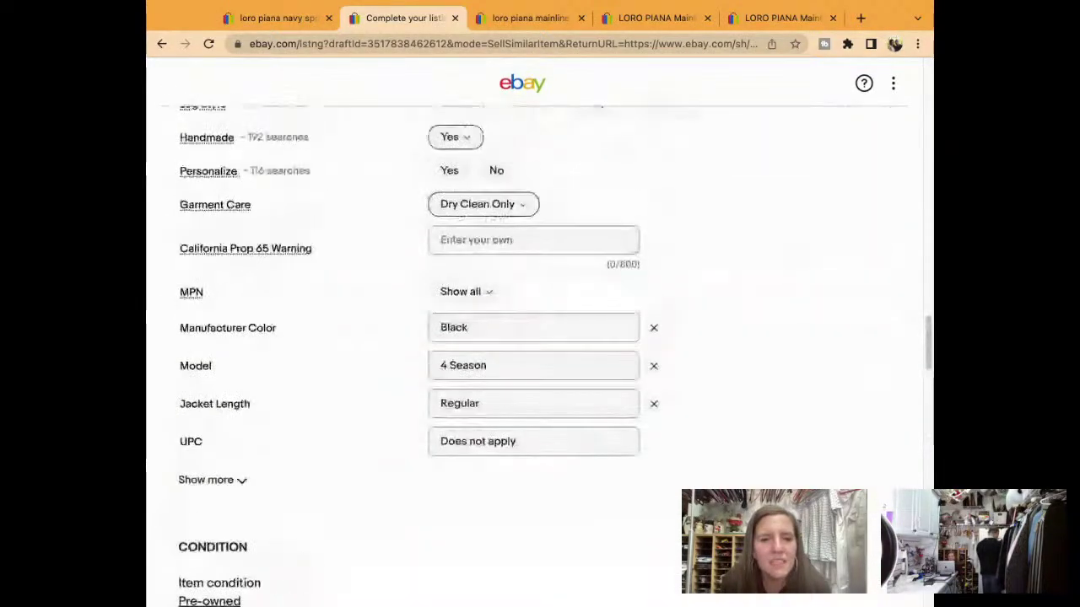
scroll(564, 311, down, 2)
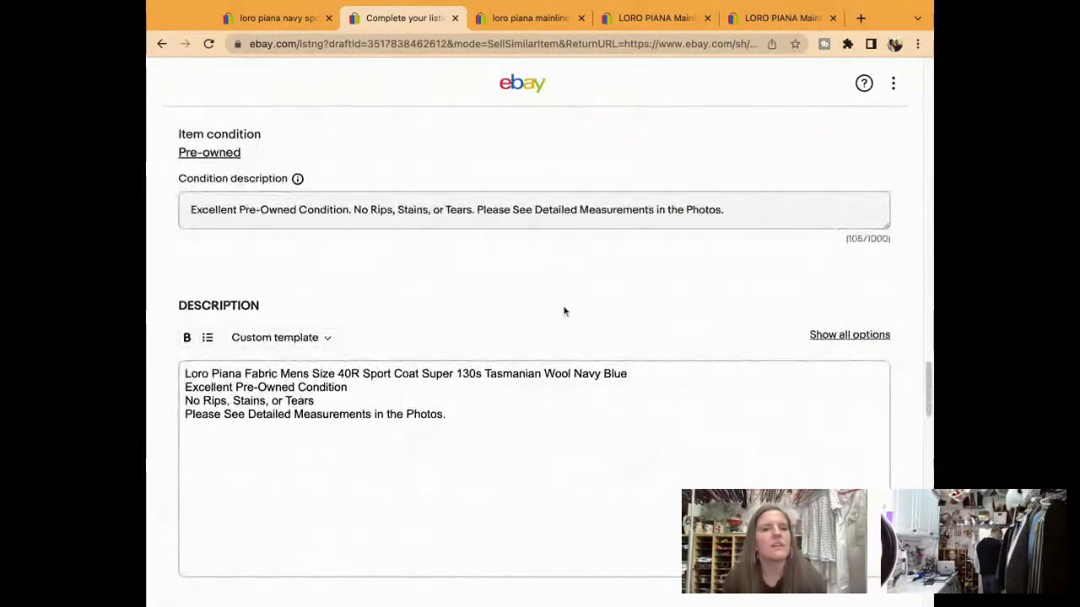
scroll(565, 311, up, 1)
scroll(565, 311, up, 15)
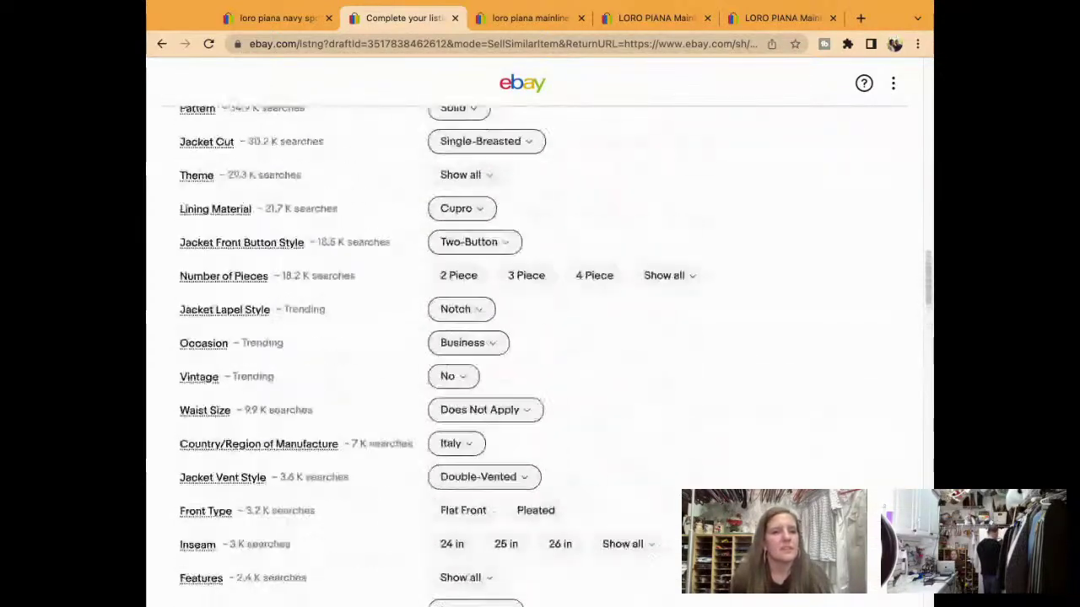
scroll(540, 337, up, 10)
scroll(540, 337, down, 5)
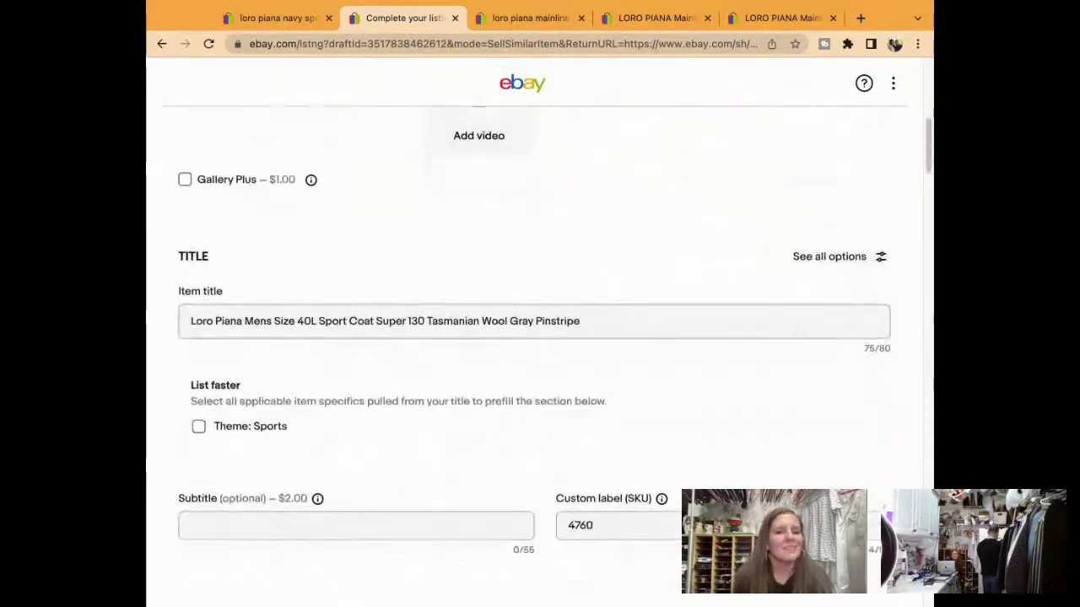
Replace "Mens" with "Mainline" in the item title.
click(278, 264)
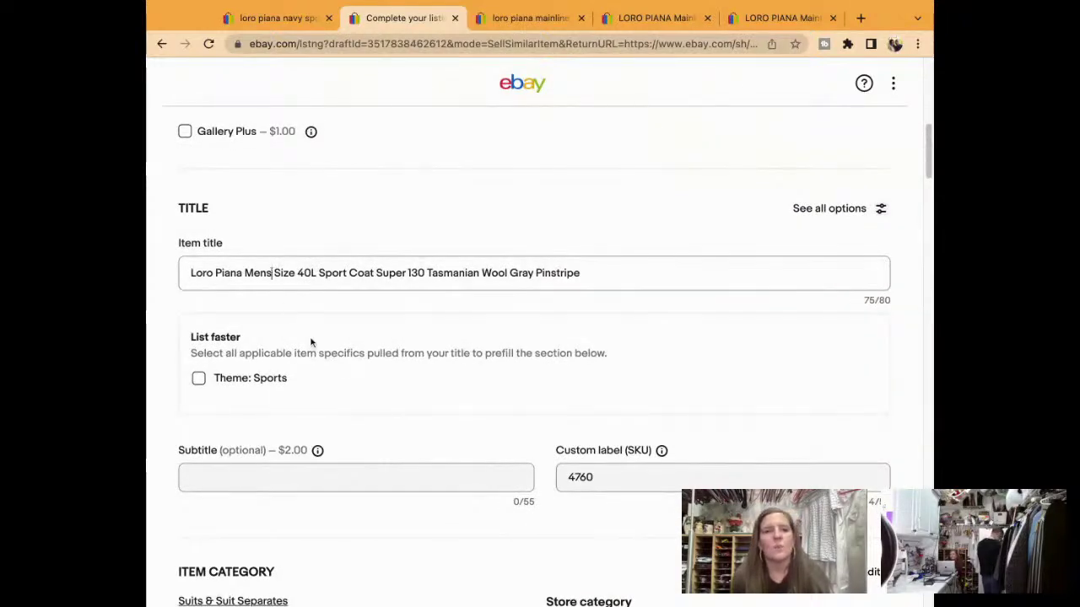
key(BackSpace)
key(BackSpace)
key(BackSpace)
text(ainli)
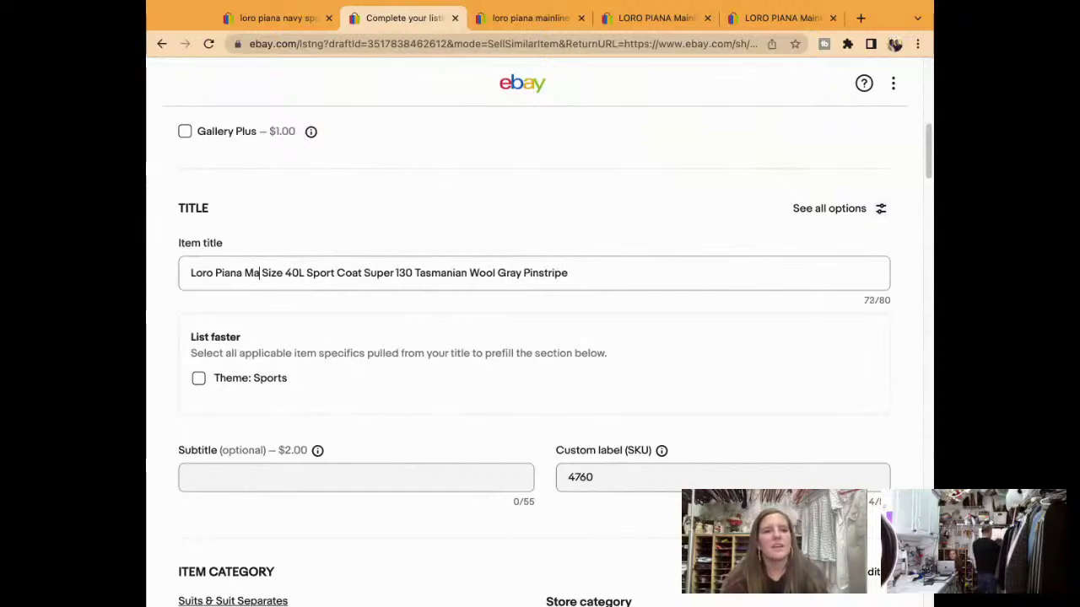
key(BackSpace)
key(BackSpace)
text(line)
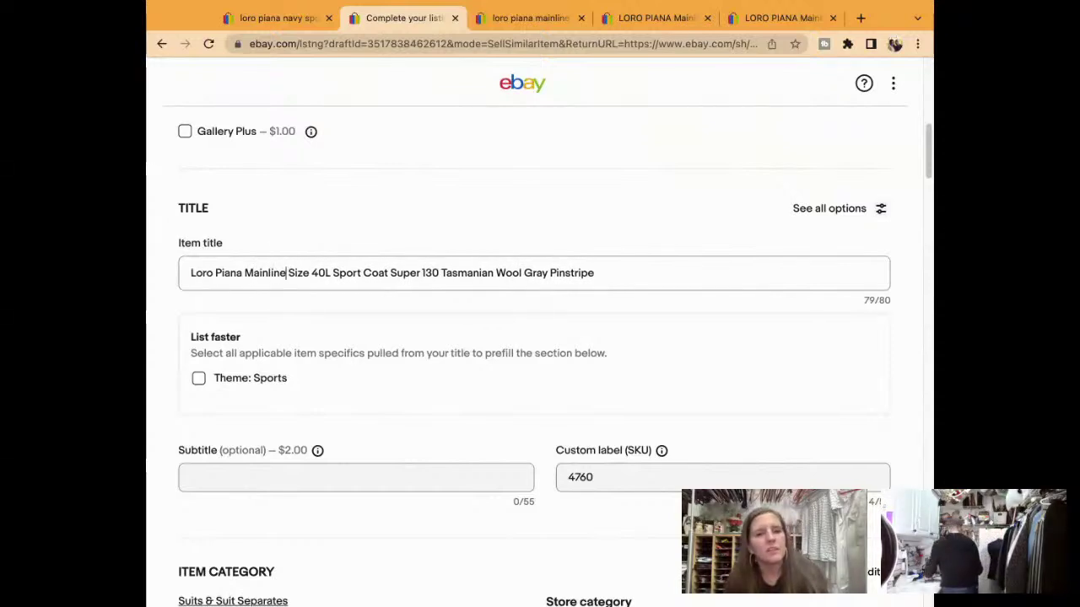
Publish the gray pinstripe sport coat listing and return to the active listings.
scroll(344, 458, down, 20)
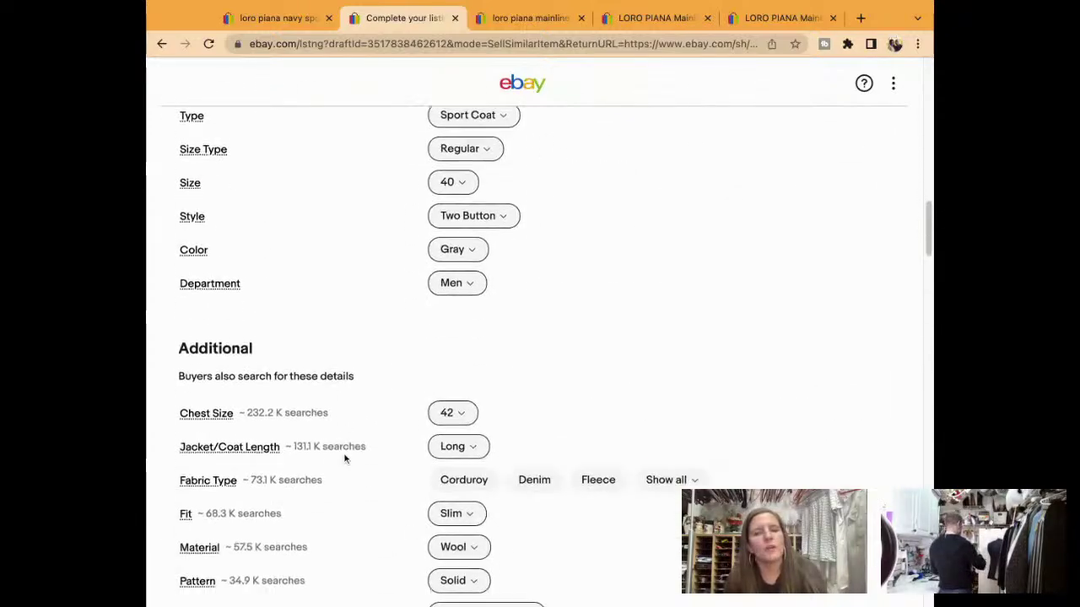
scroll(344, 458, down, 20)
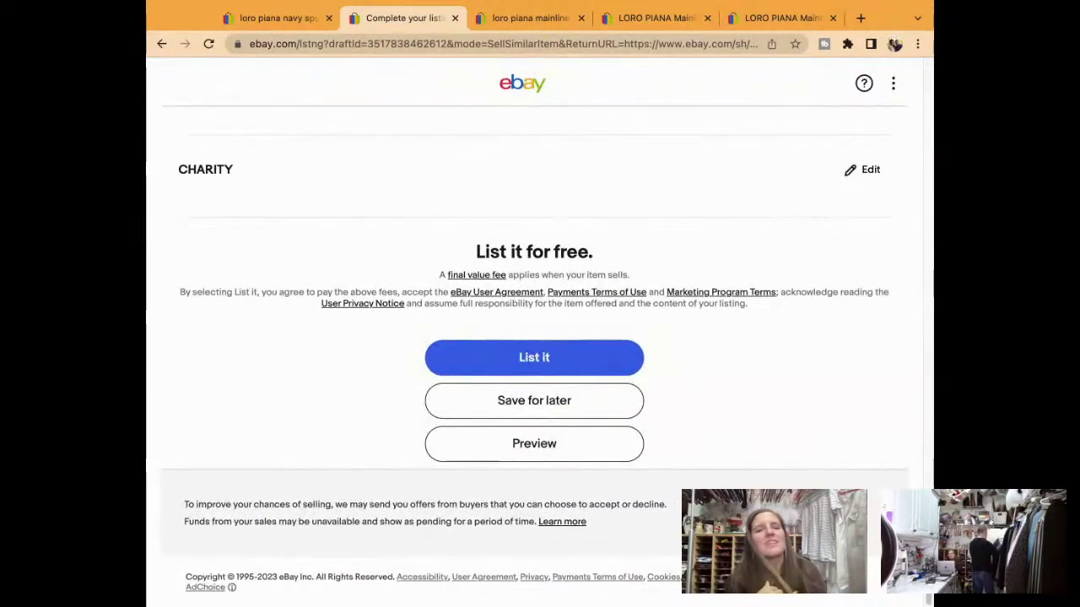
click(534, 357)
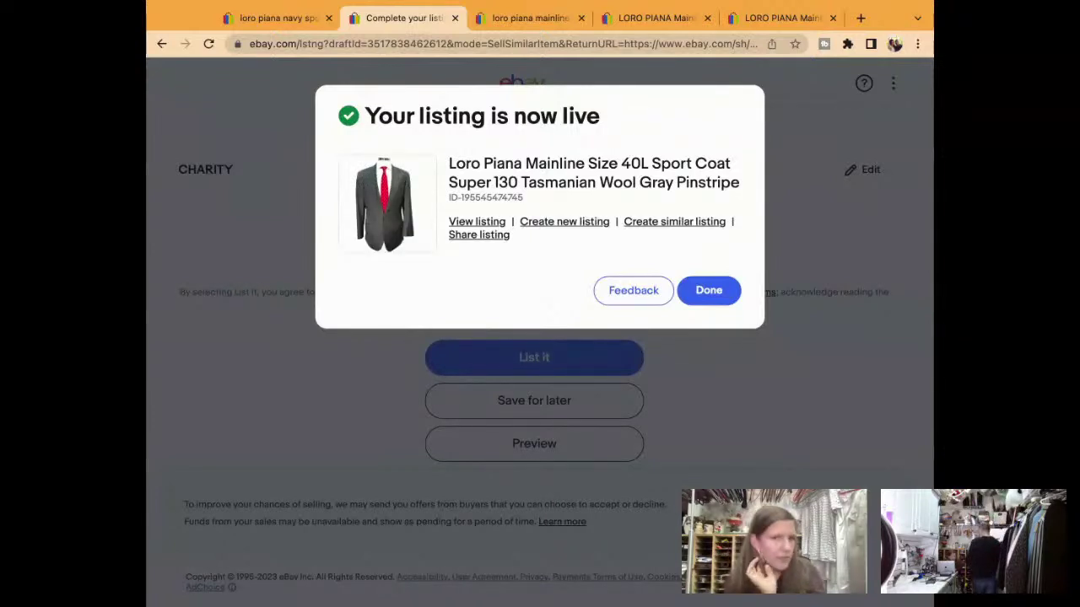
click(707, 290)
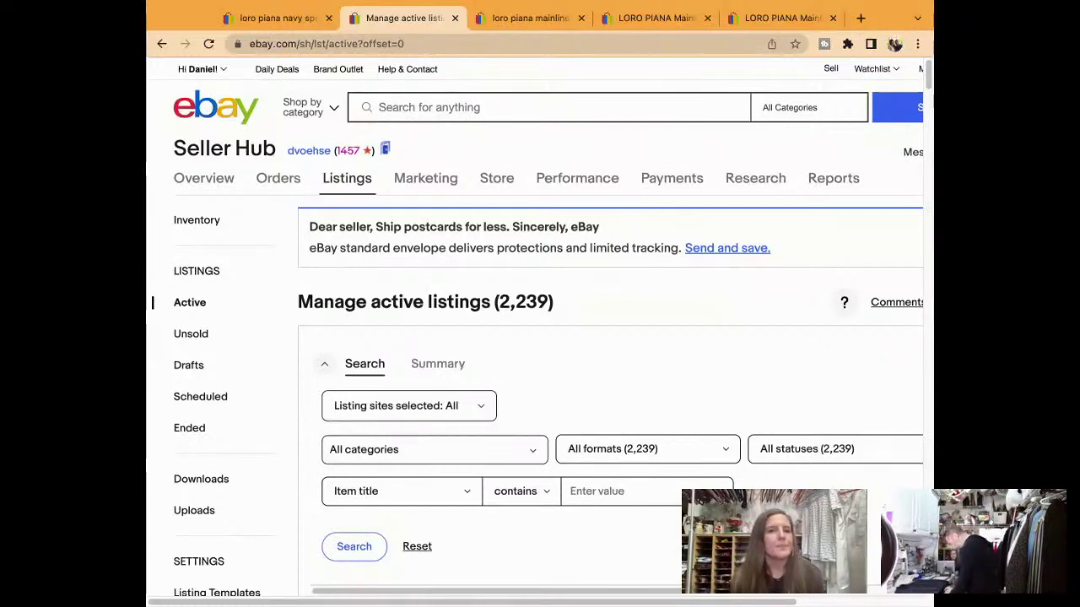
Start a similar listing from the Loro Piana Mainline Size 40L gray pinstripe sport coat in the active listings.
scroll(628, 260, down, 5)
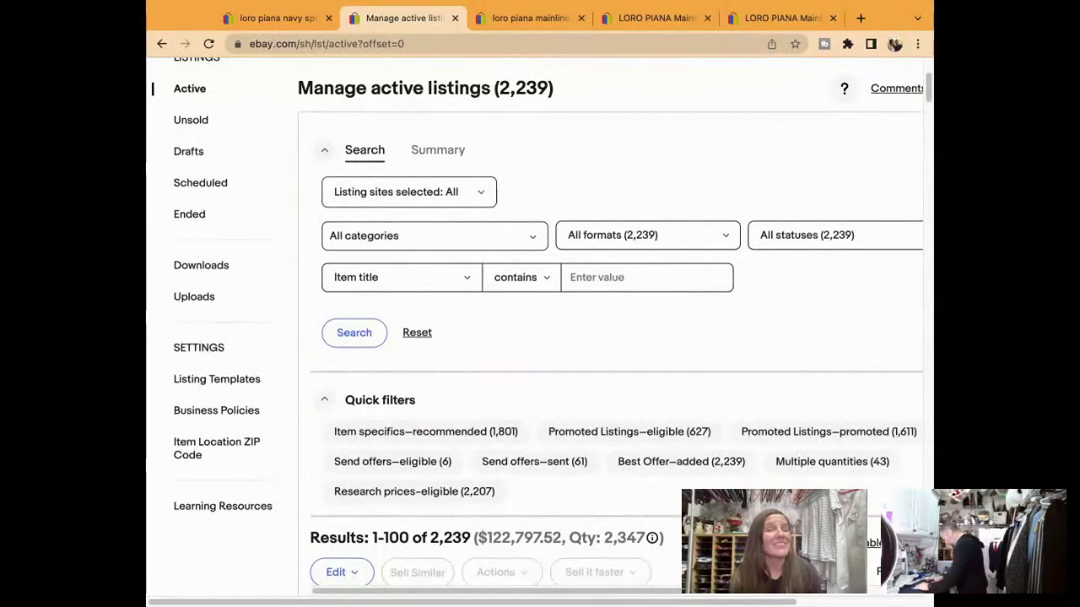
scroll(627, 260, down, 4)
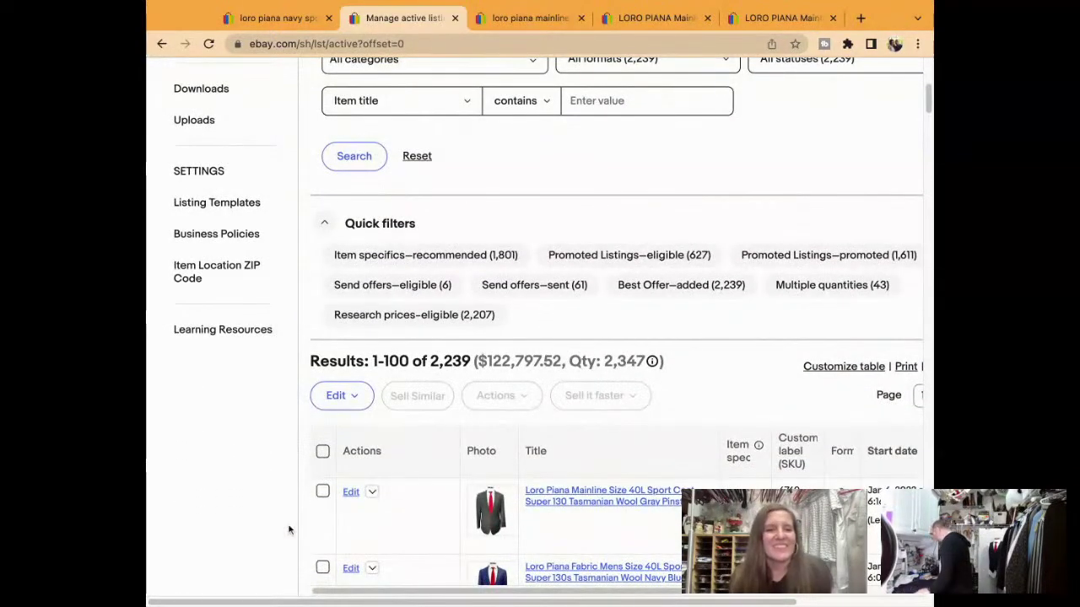
click(323, 493)
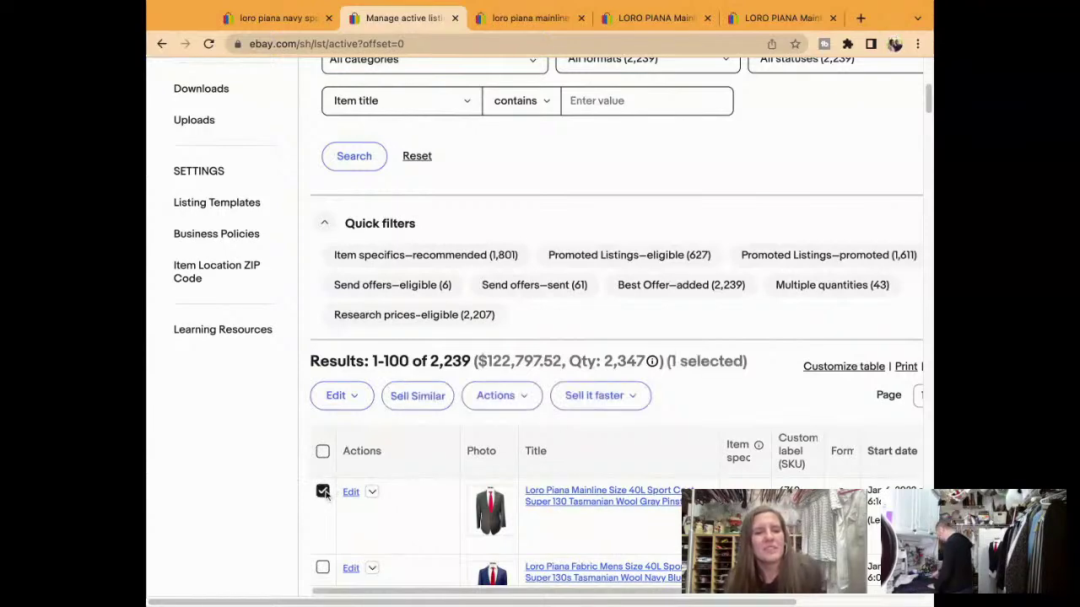
click(371, 493)
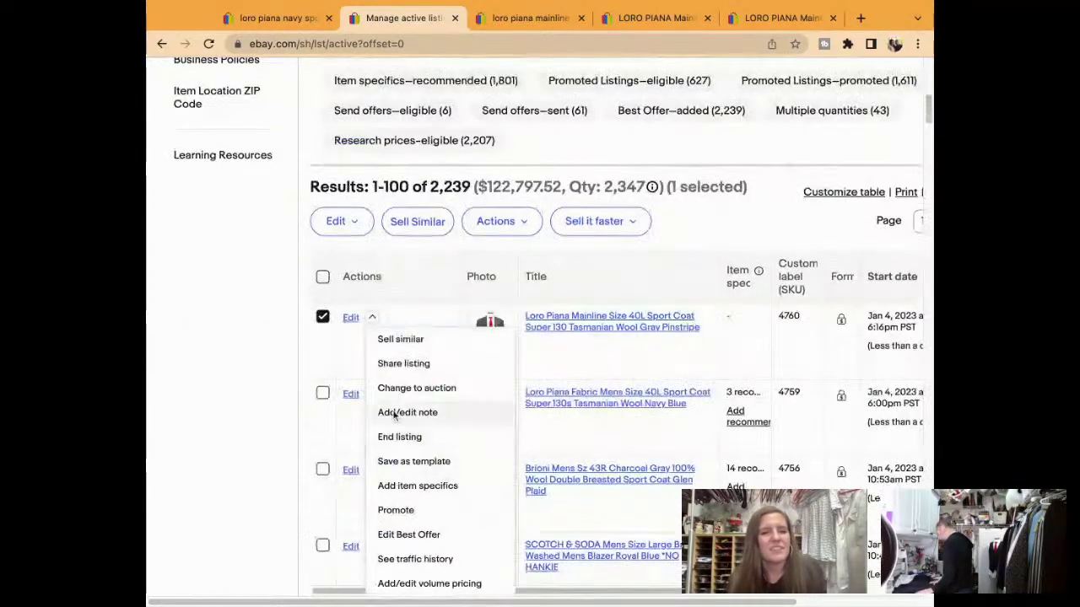
click(428, 350)
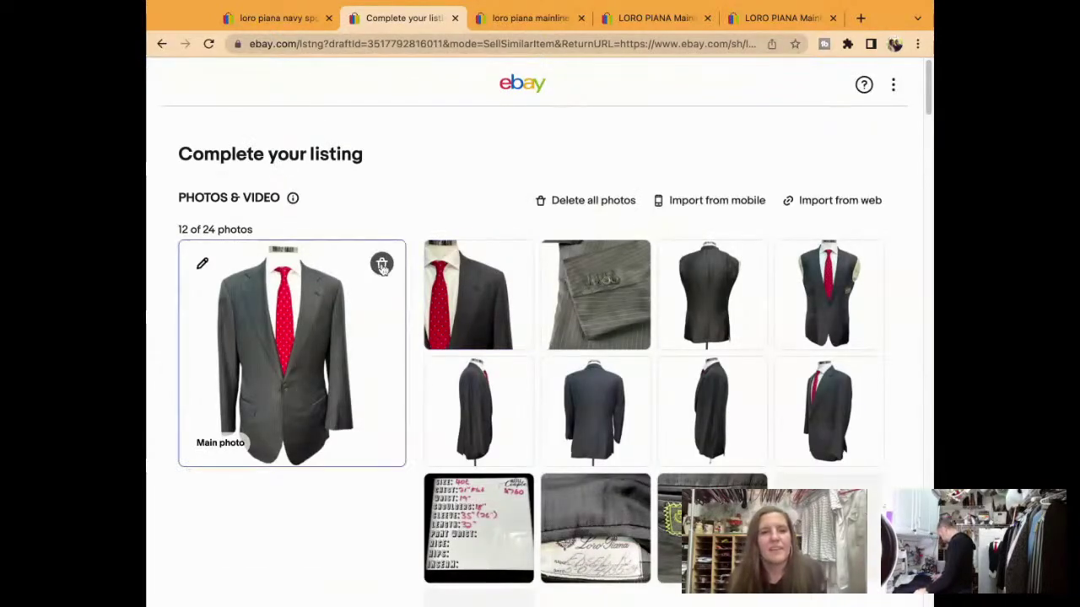
Delete all the photos carried over into the new draft listing.
click(380, 264)
click(381, 264)
click(381, 264)
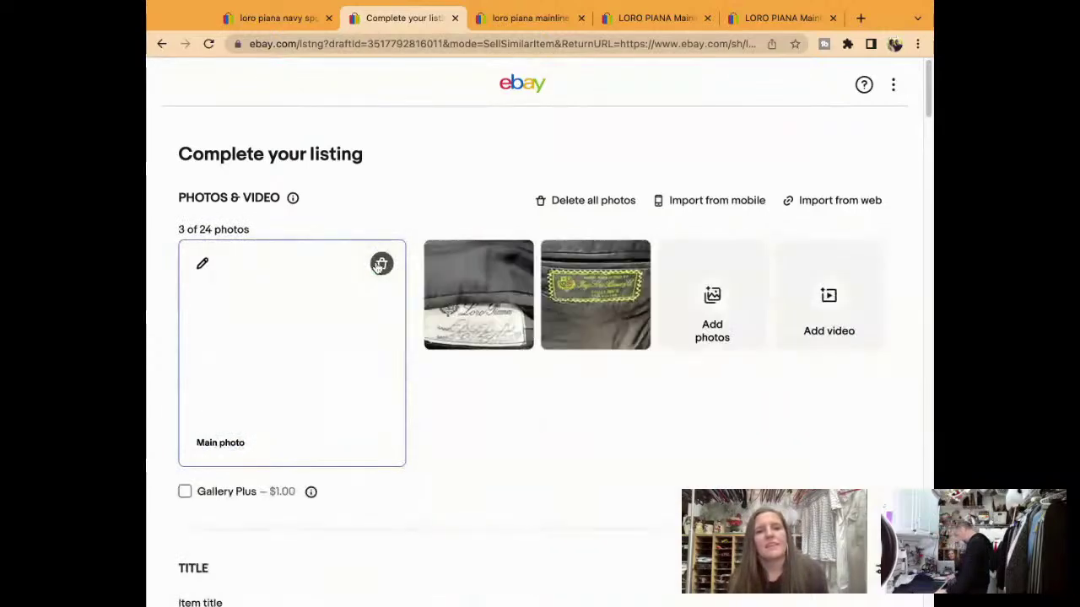
click(380, 264)
triple_click(381, 264)
Replace the item title's wording after "Sport Coat" with "and Vest Summer Tasmanian".
scroll(380, 264, down, 1)
scroll(336, 346, down, 3)
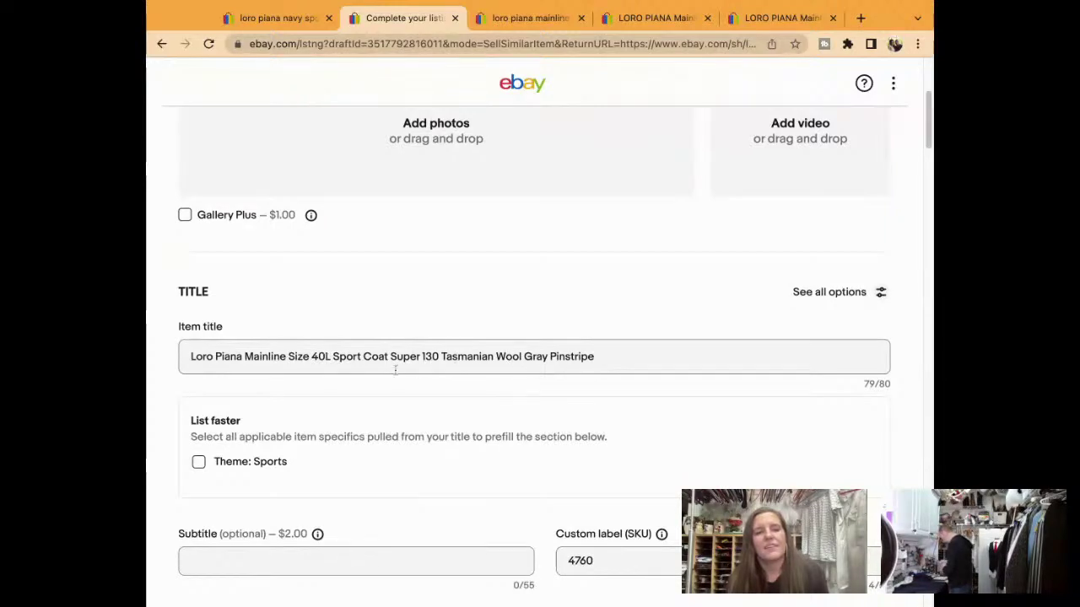
click(325, 356)
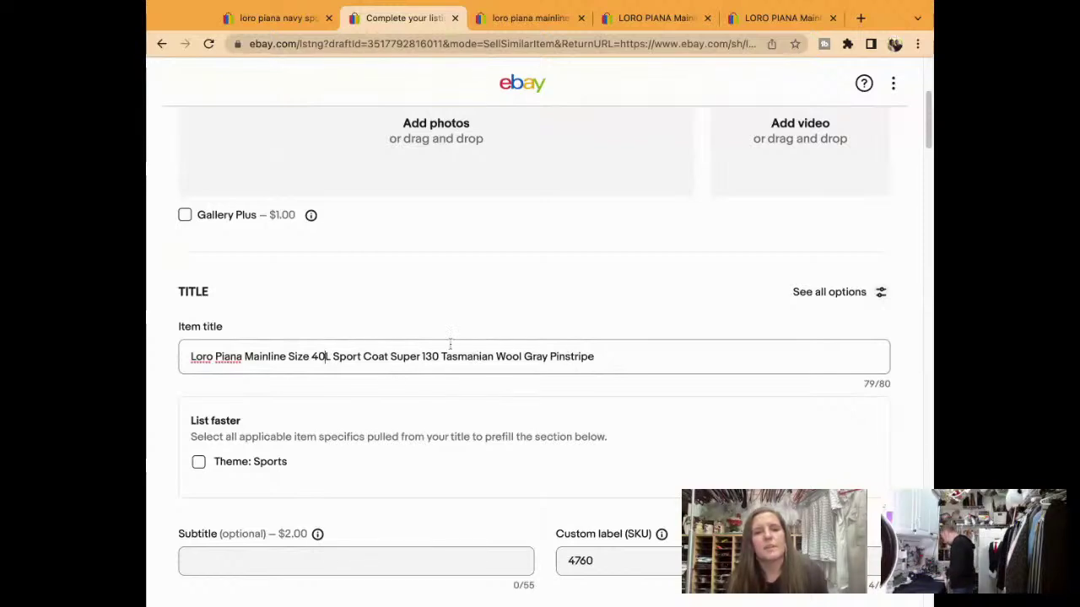
click(389, 356)
key(shift+End)
key(BackSpace)
text(V)
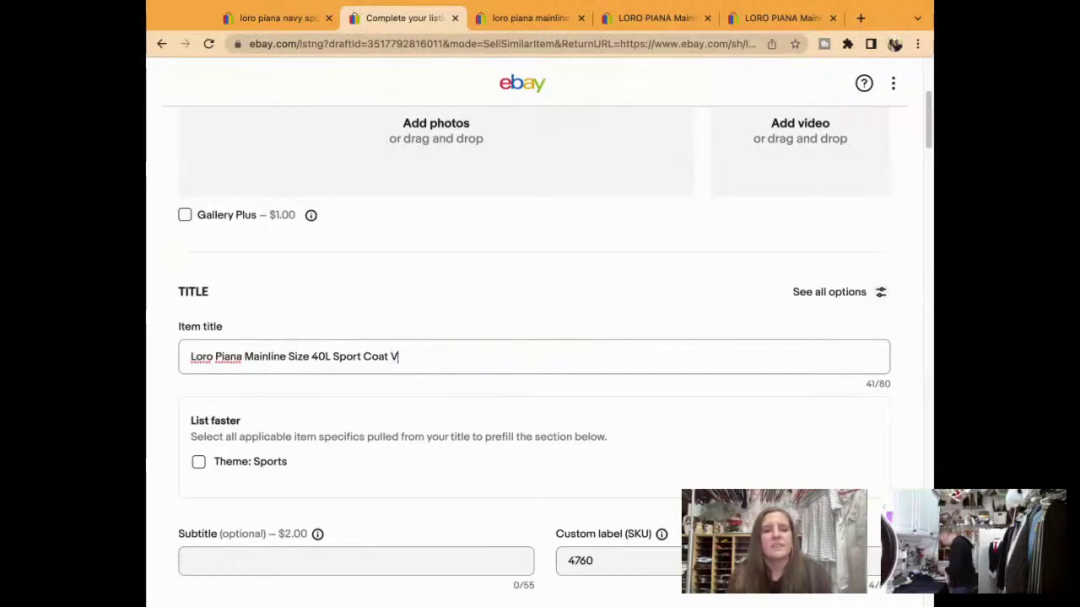
text(est Summer Ta)
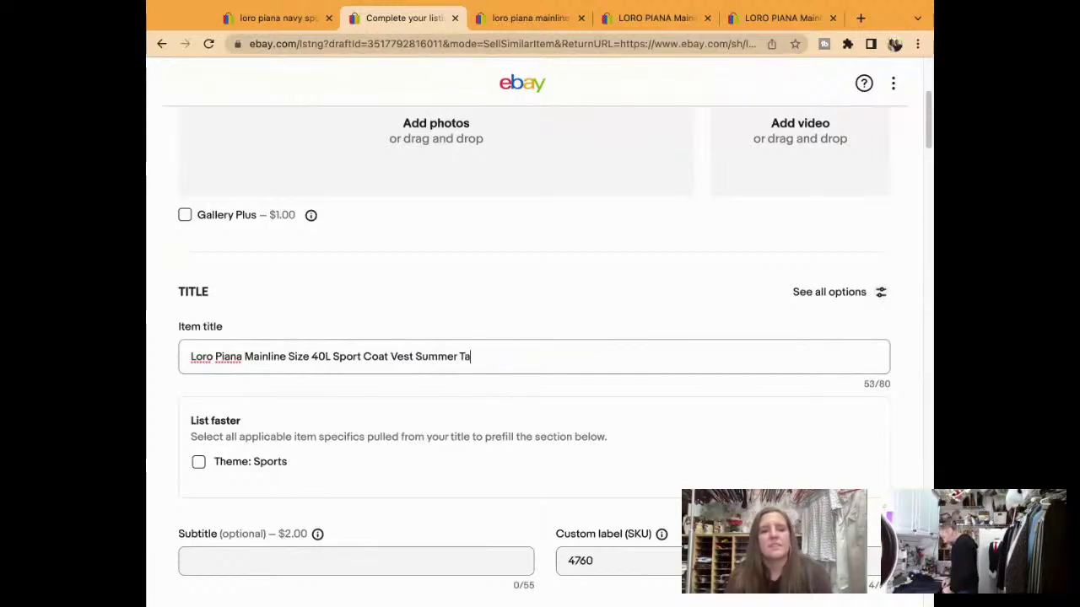
text(smanian)
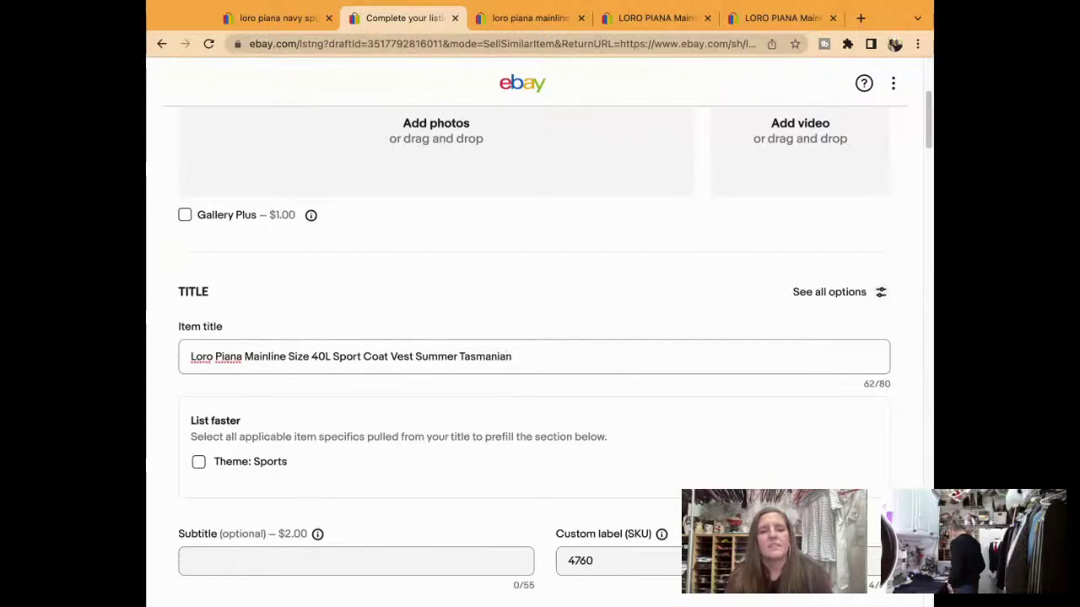
click(391, 355)
text(and)
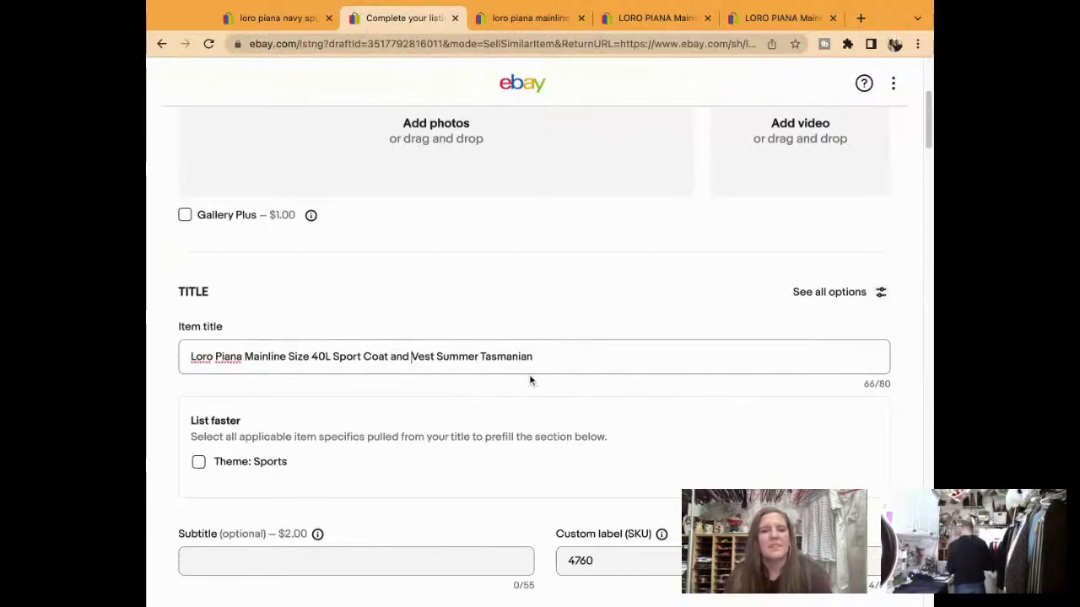
Remove "and" from the item title and append "Super 150s Wool Si" after "Tasmanian".
key(BackSpace)
key(BackSpace)
key(BackSpace)
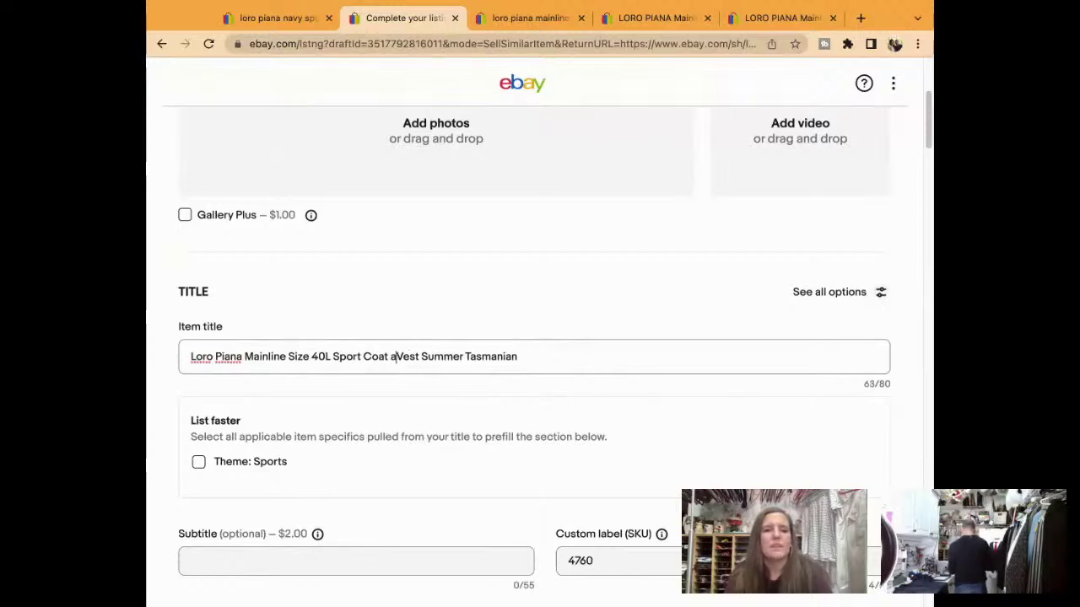
key(BackSpace)
click(609, 366)
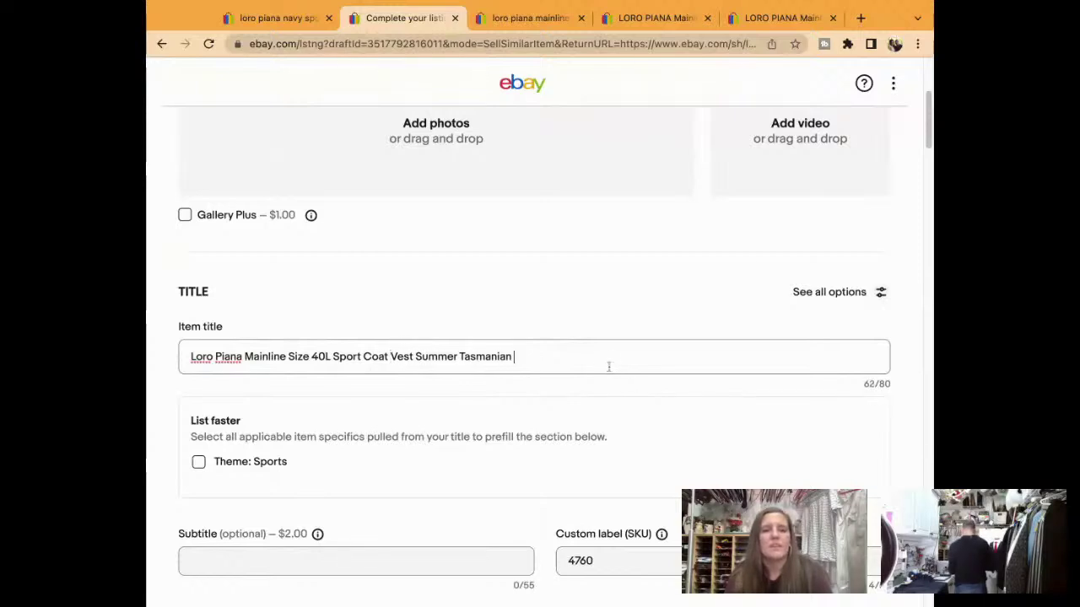
text(Wo)
key(BackSpace)
key(BackSpace)
text(Super 150s)
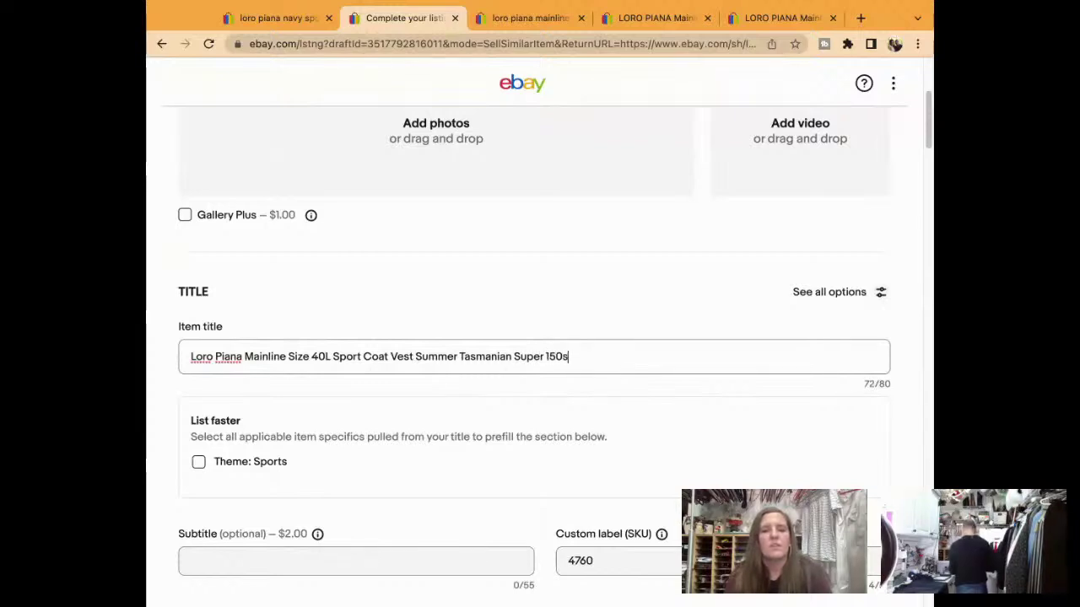
text( Wool Si)
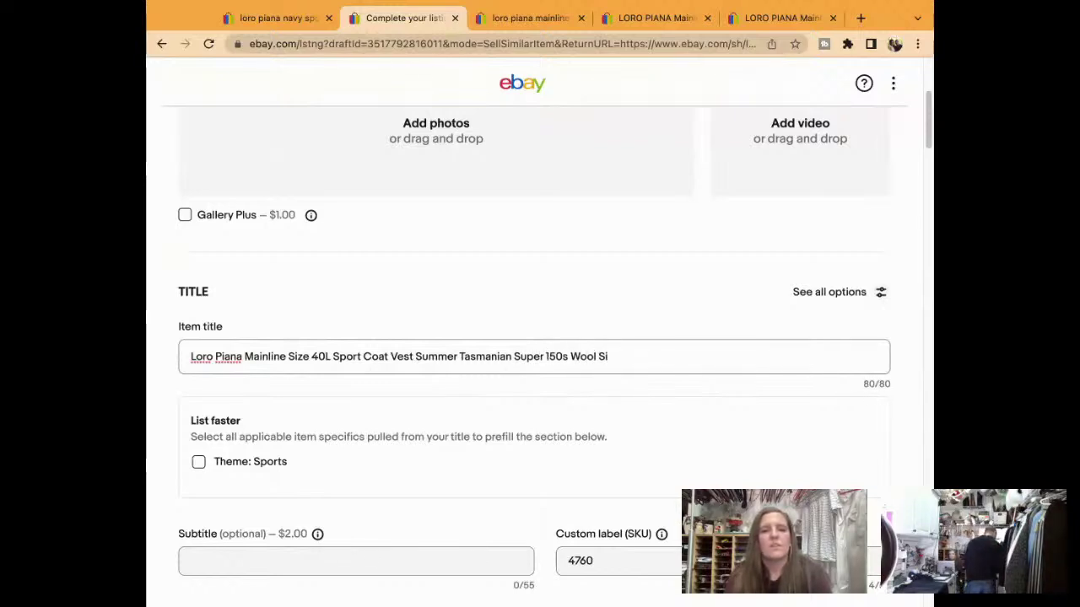
Shorten "Size" to "Sz" in the item title and complete its last word as "Silk".
click(308, 356)
key(BackSpace)
key(BackSpace)
key(BackSpace)
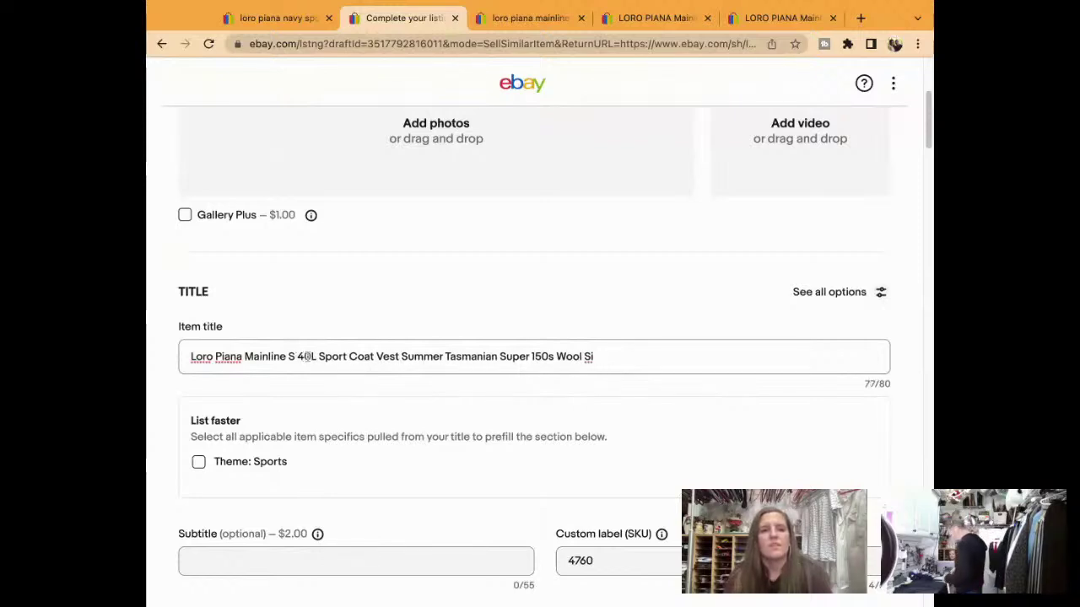
text(z)
click(643, 363)
text(lk)
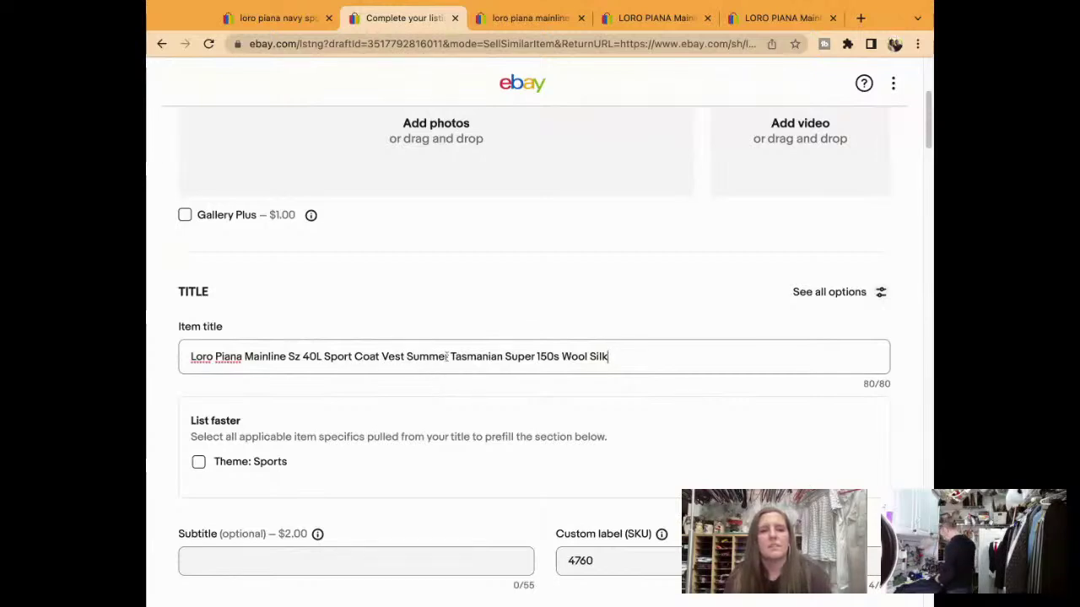
Delete the word "Summer" from the item title.
drag(447, 356, 414, 356)
key(BackSpace)
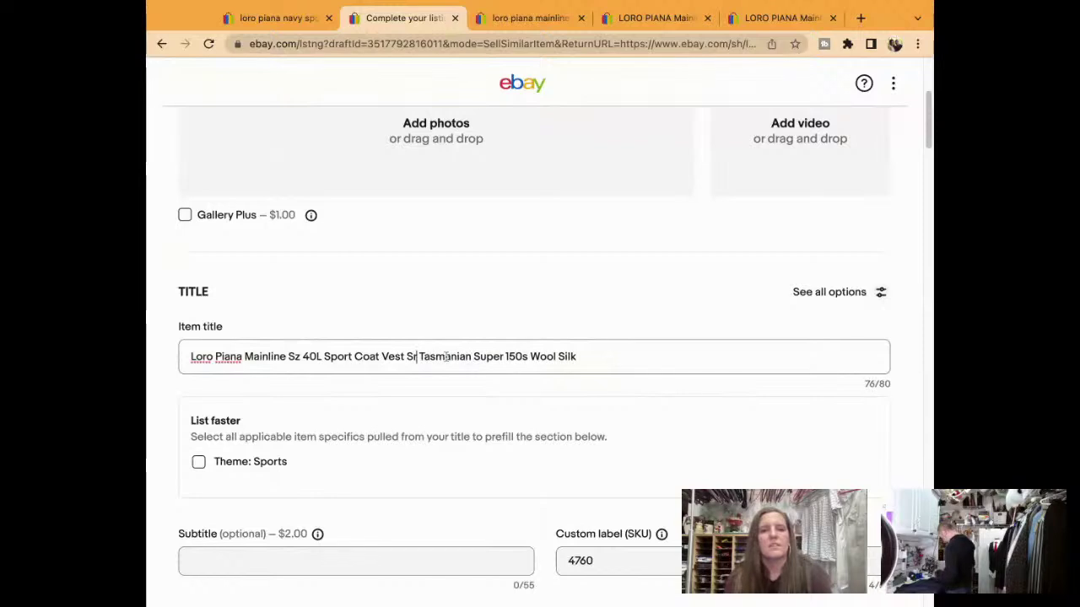
key(BackSpace)
key(BackSpace)
Append "Navy" to the end of the item title.
click(644, 357)
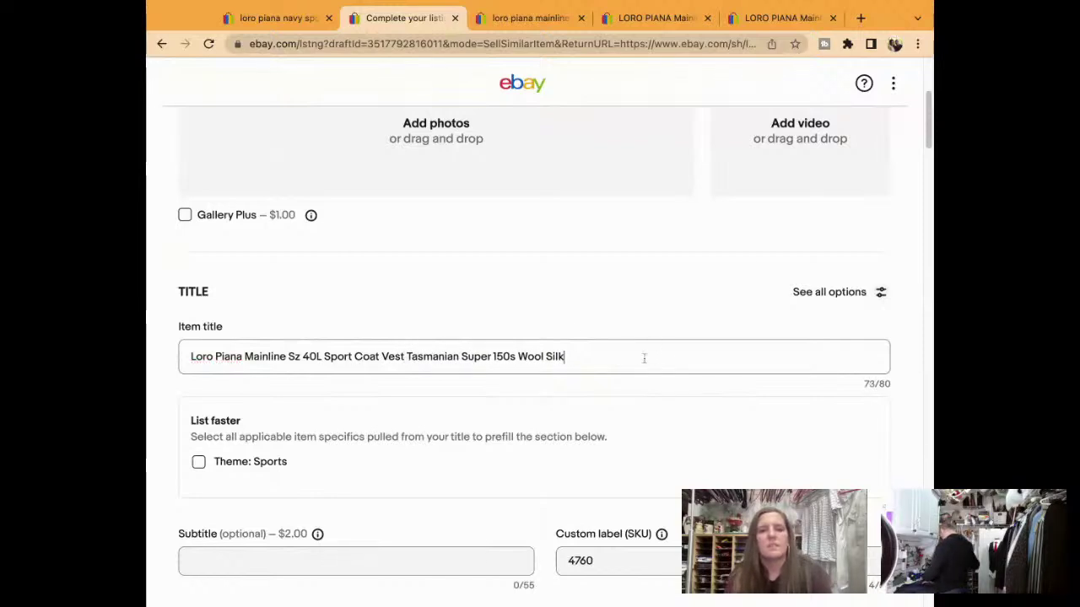
text(Blue S)
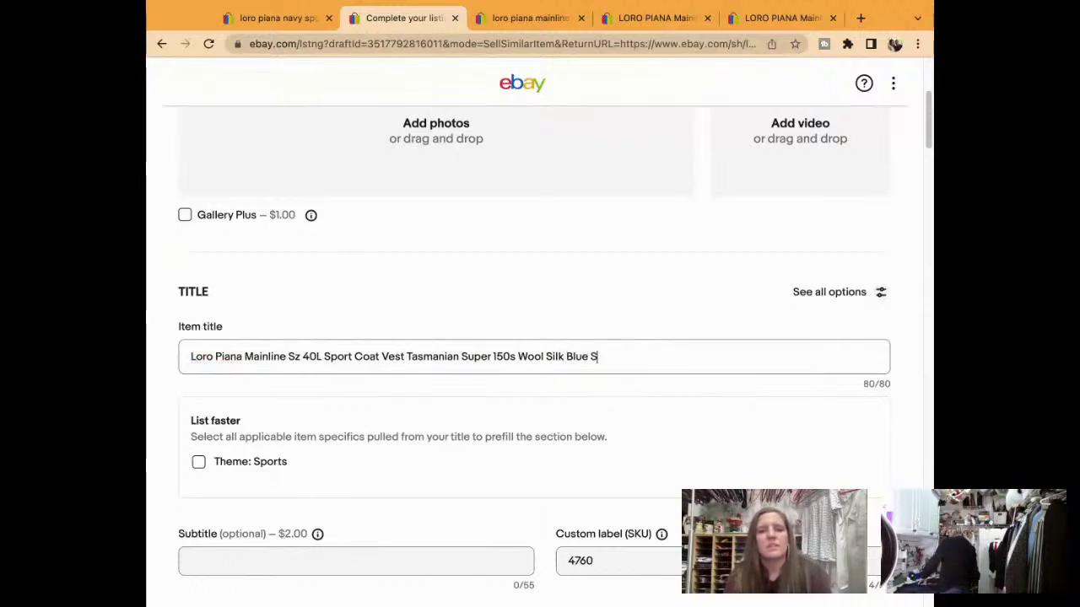
key(BackSpace)
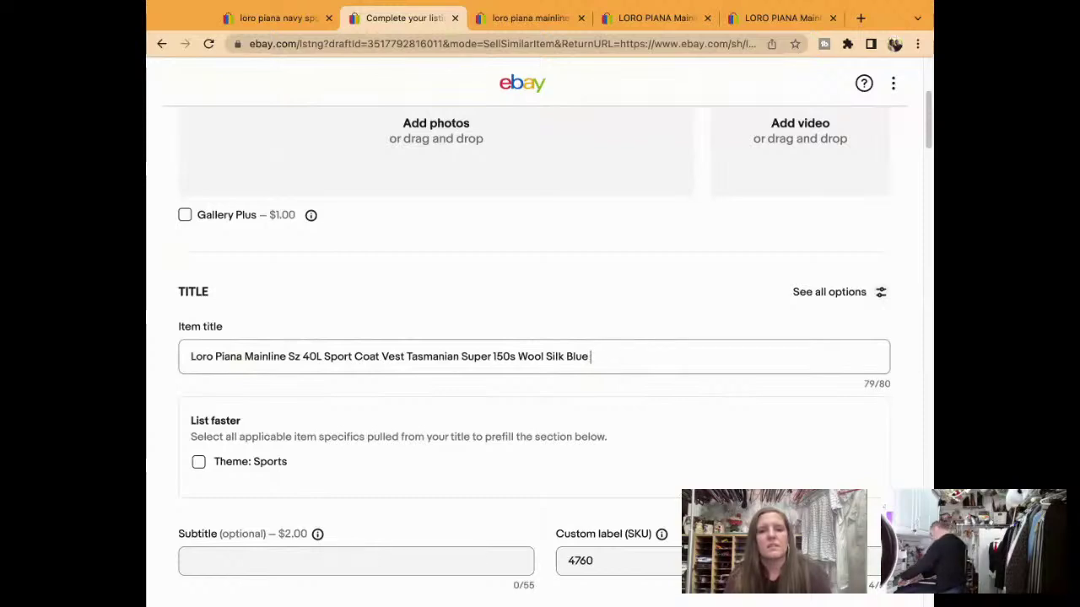
key(BackSpace)
key(BackSpace)
key(BackSpace)
key(BackSpace)
key(BackSpace)
text(Navy)
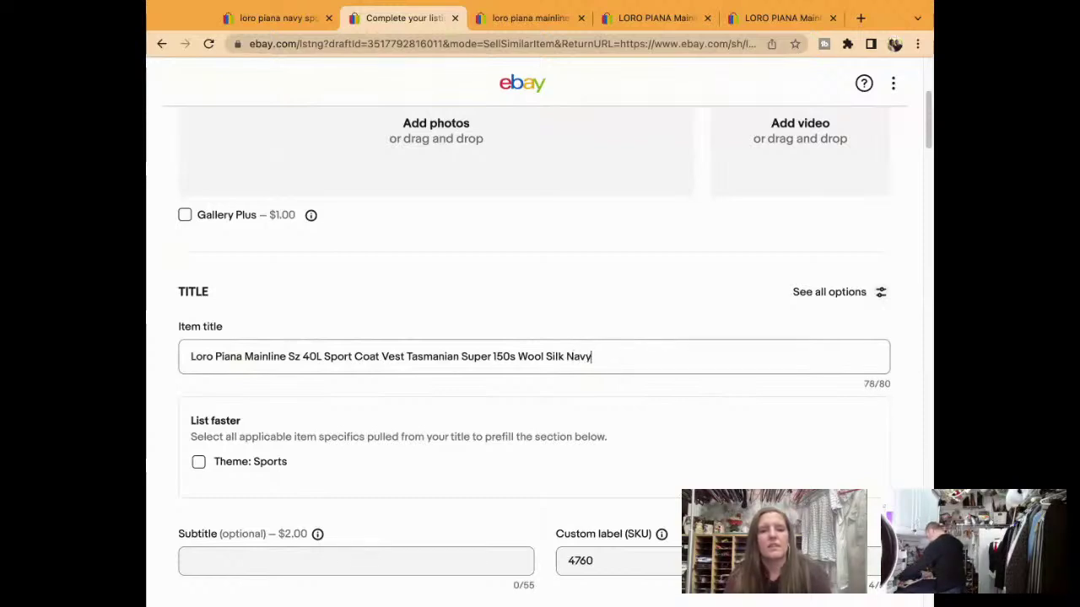
Delete the word "Mainline" from the item title.
click(288, 359)
key(BackSpace)
key(BackSpace)
key(BackSpace)
key(BackSpace)
key(BackSpace)
key(BackSpace)
key(BackSpace)
key(BackSpace)
key(BackSpace)
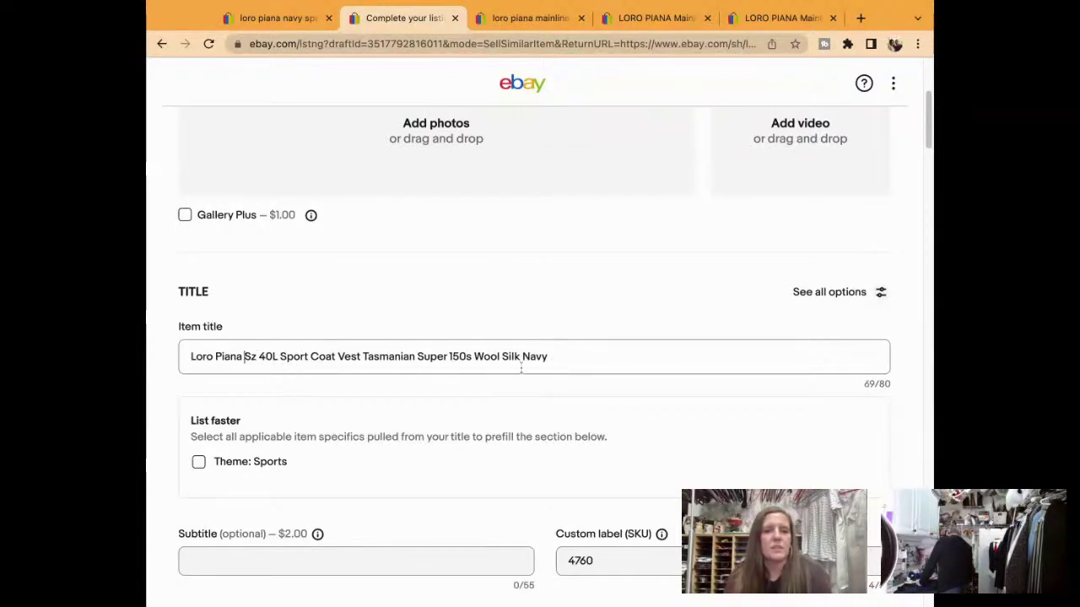
Append "Pinstripe" to the end of the item title.
click(561, 353)
text(Pinstrip)
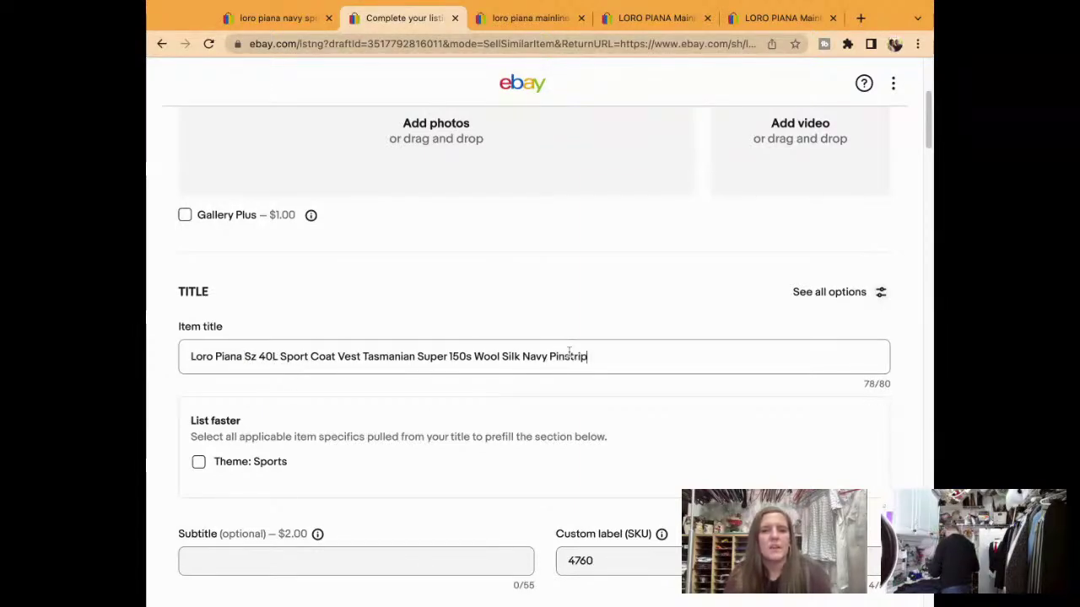
text(e)
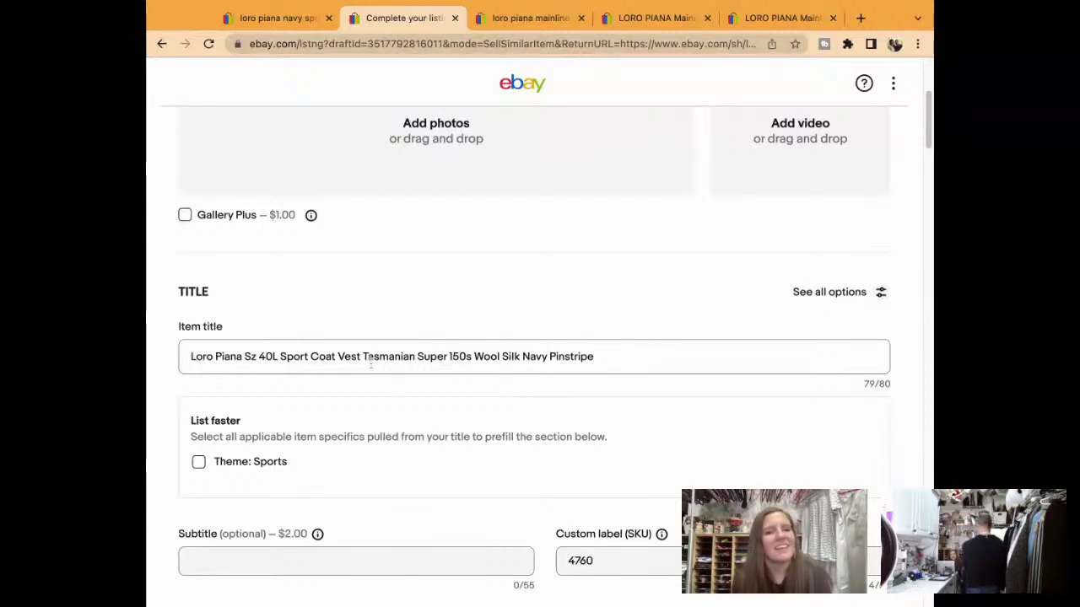
Remove "Super" before "150s" in the item title and insert "Blue" between "Navy" and "Pinstripe".
click(444, 356)
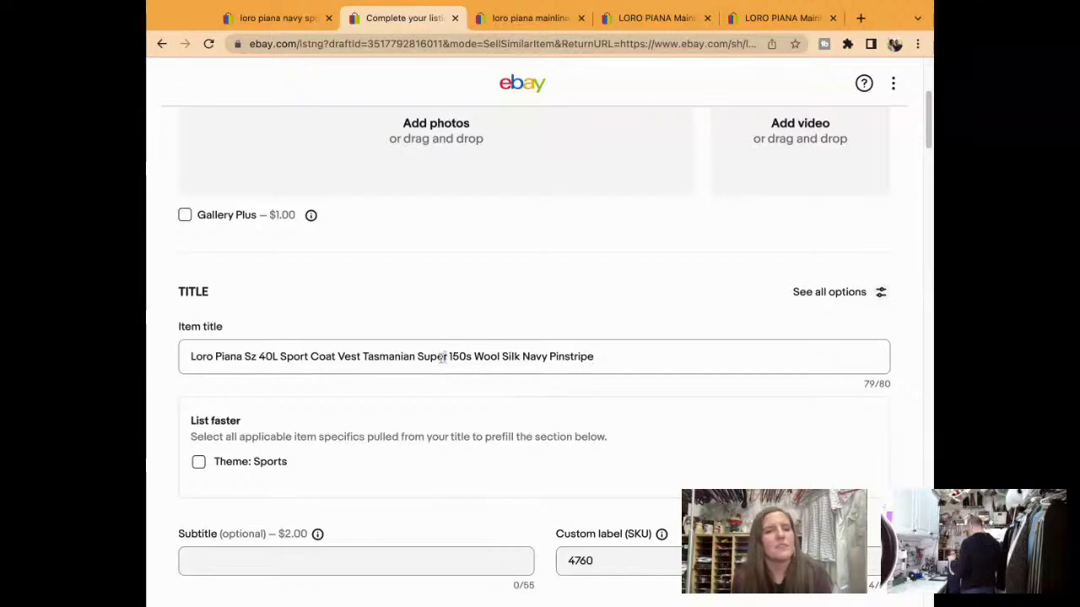
key(BackSpace)
key(BackSpace)
key(BackSpace)
key(BackSpace)
key(BackSpace)
key(BackSpace)
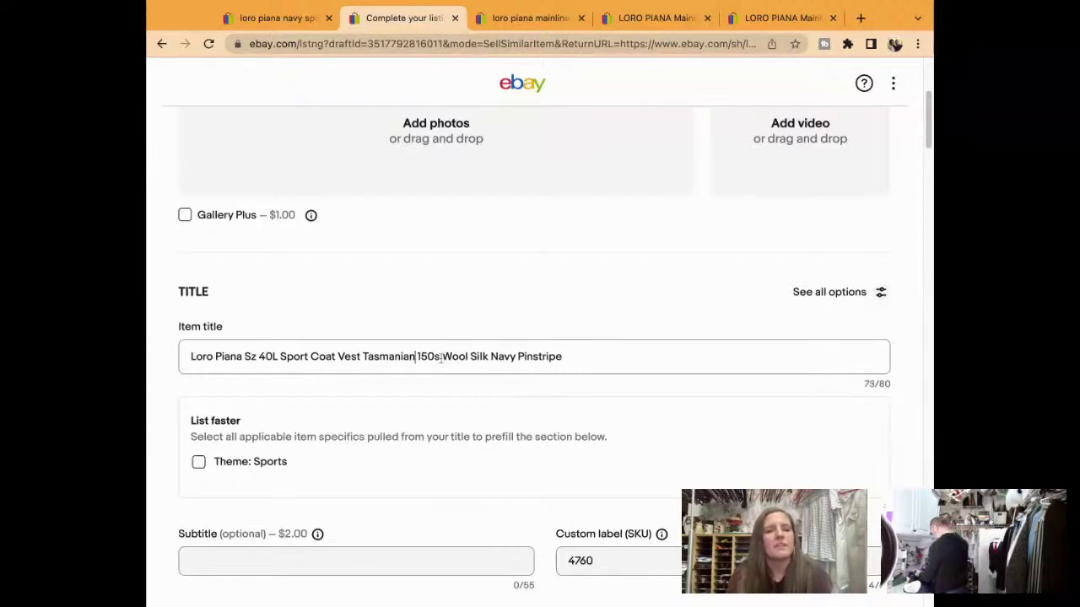
click(516, 356)
text(Blue)
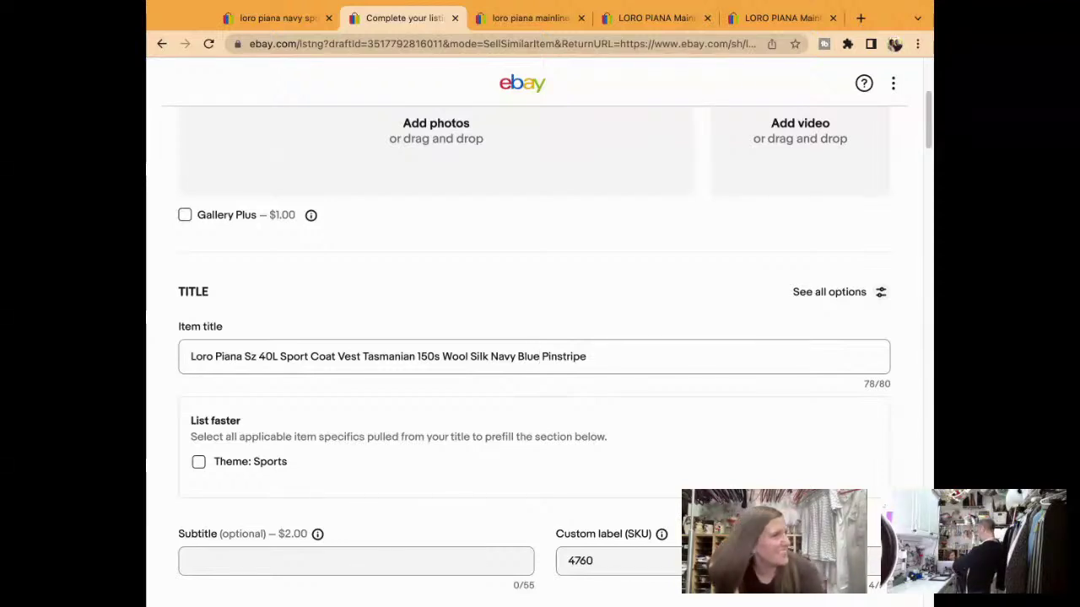
Set the Color in the required item specifics to Blue.
scroll(540, 337, down, 1)
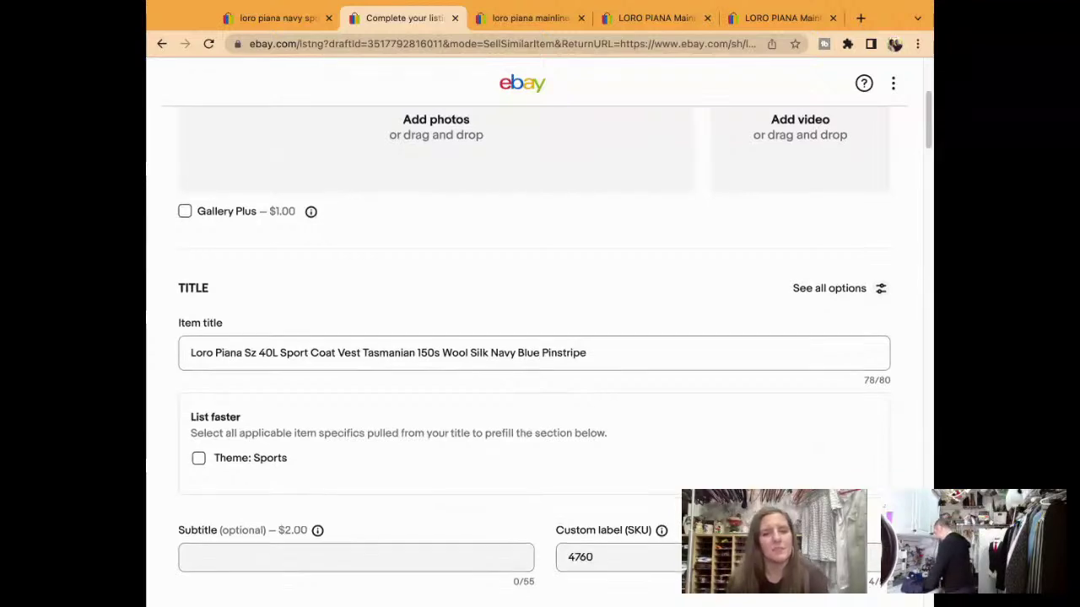
scroll(540, 354, down, 6)
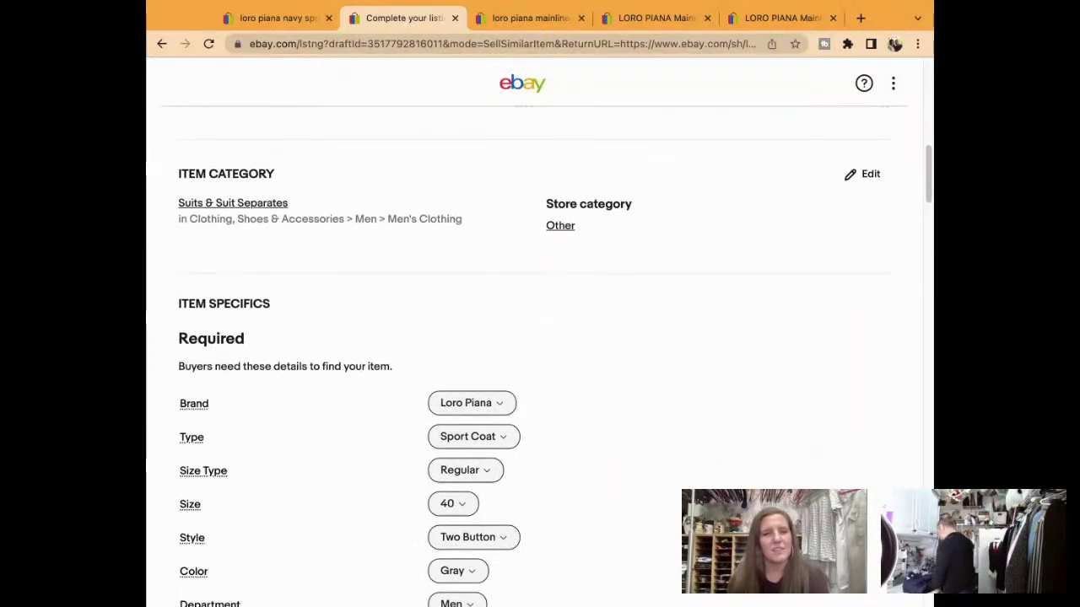
scroll(528, 356, down, 9)
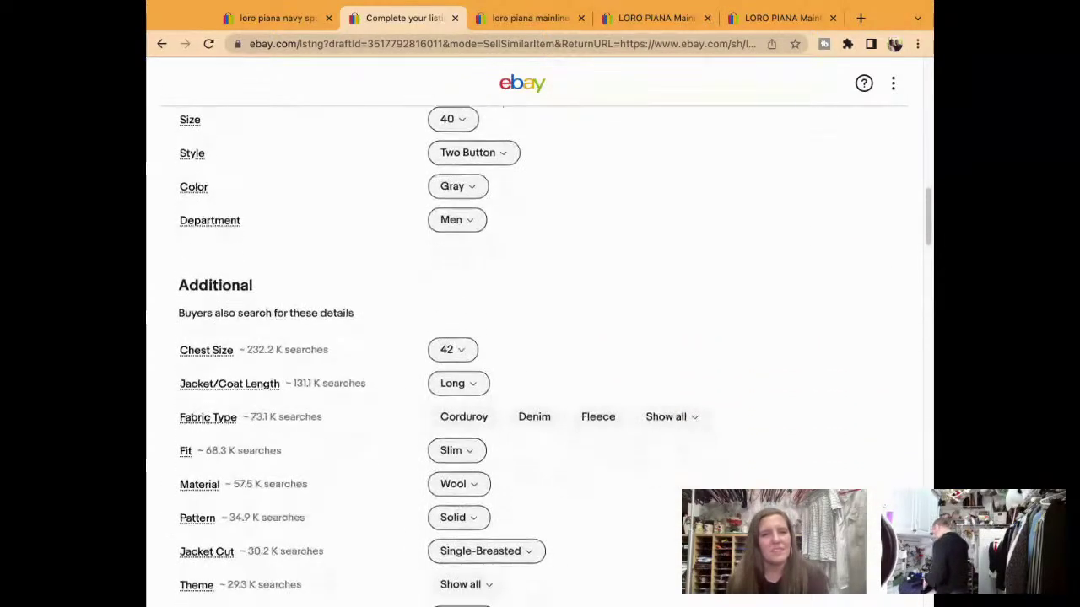
click(456, 188)
text(Blue)
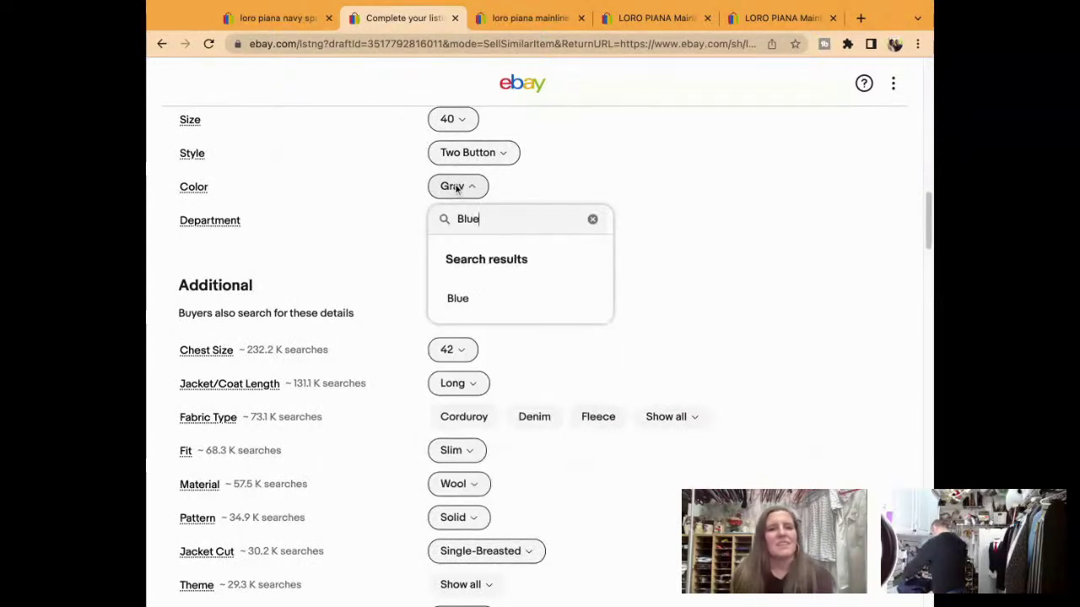
click(454, 299)
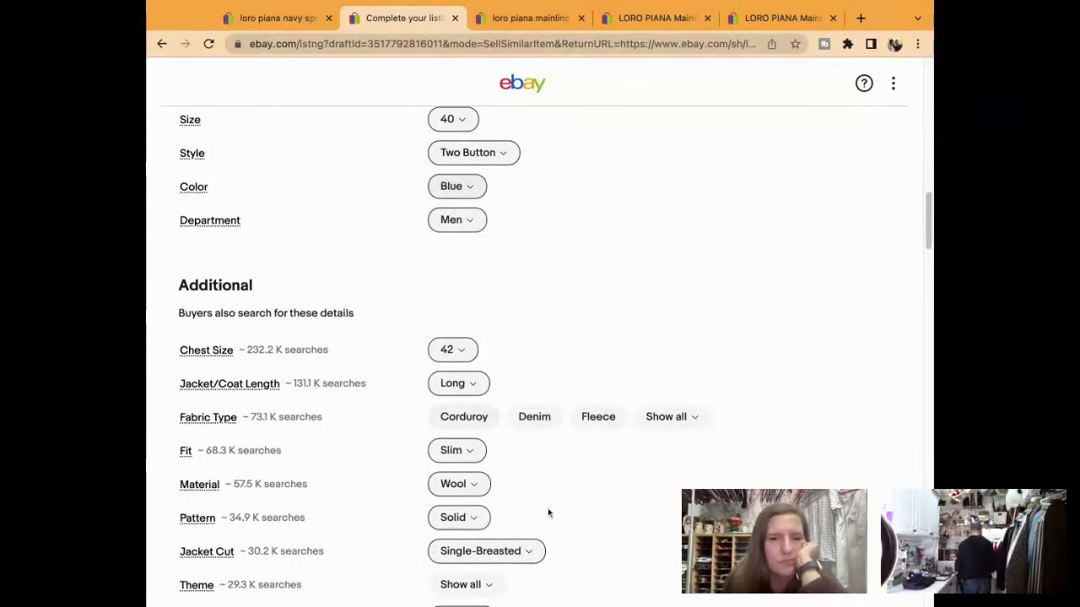
Review the item specifics and set the Number of Pieces to 2 Piece.
scroll(548, 515, down, 2)
scroll(550, 517, down, 5)
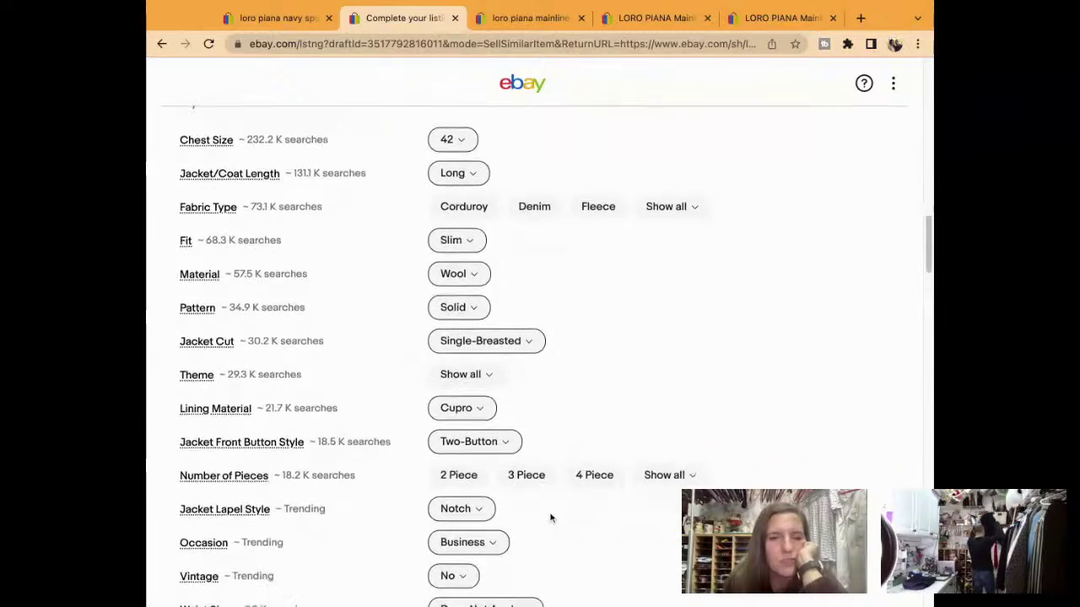
scroll(550, 515, down, 5)
scroll(548, 354, down, 1)
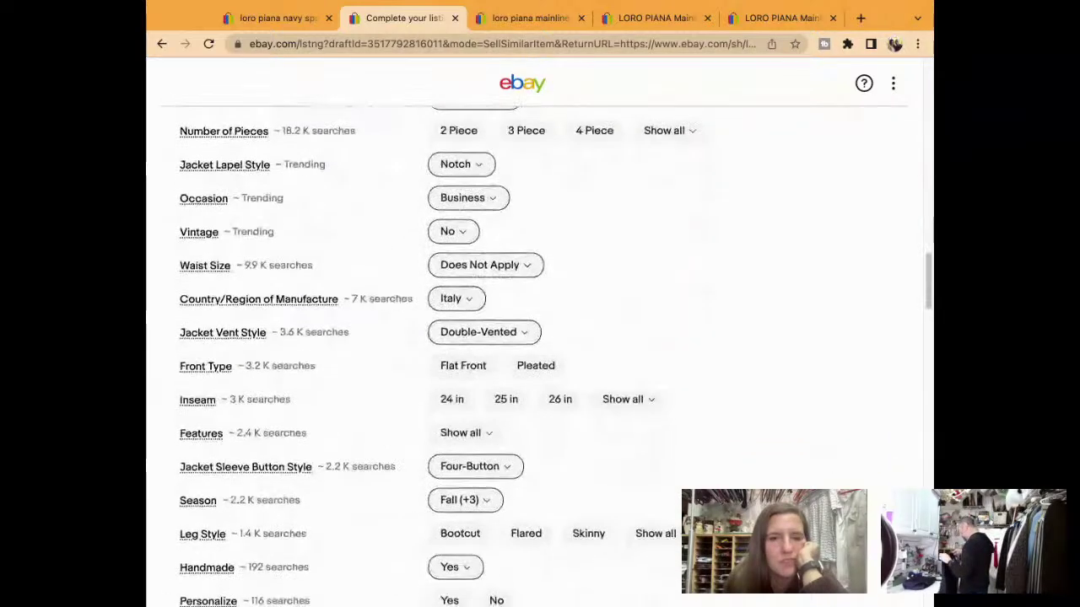
scroll(548, 354, up, 7)
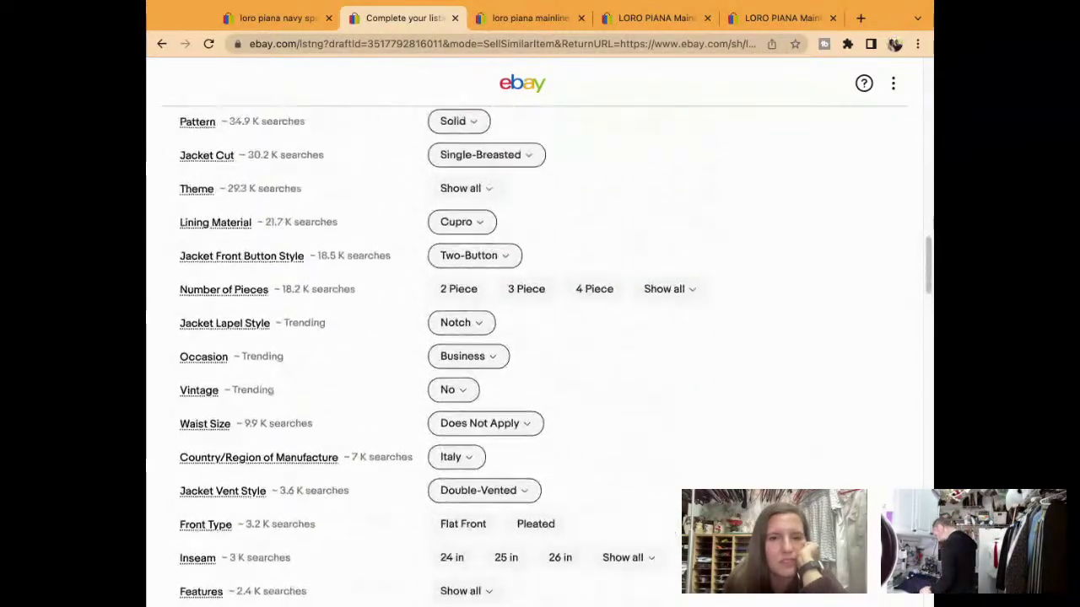
scroll(490, 300, up, 3)
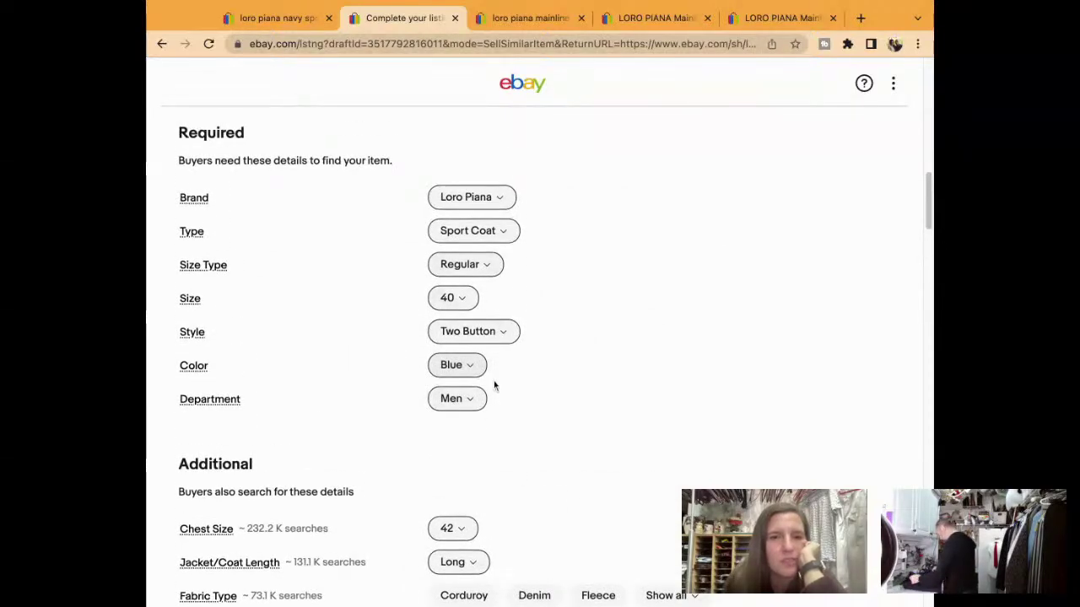
scroll(494, 380, down, 3)
scroll(496, 374, down, 4)
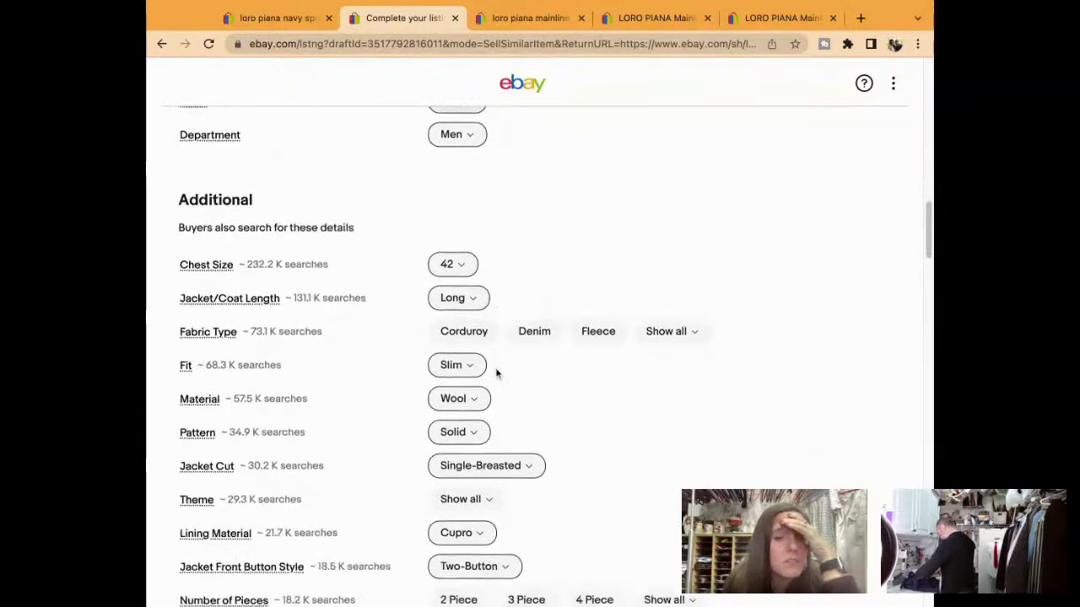
click(474, 415)
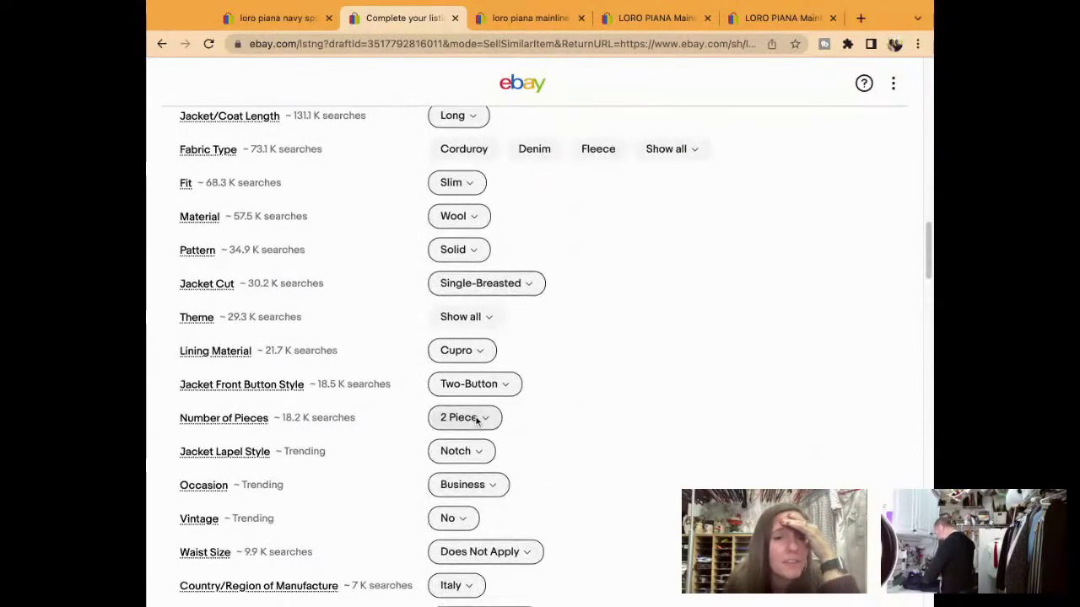
Replace the first line of the description with a copy of the item title, keeping the condition lines below it.
scroll(475, 418, down, 5)
scroll(475, 422, down, 9)
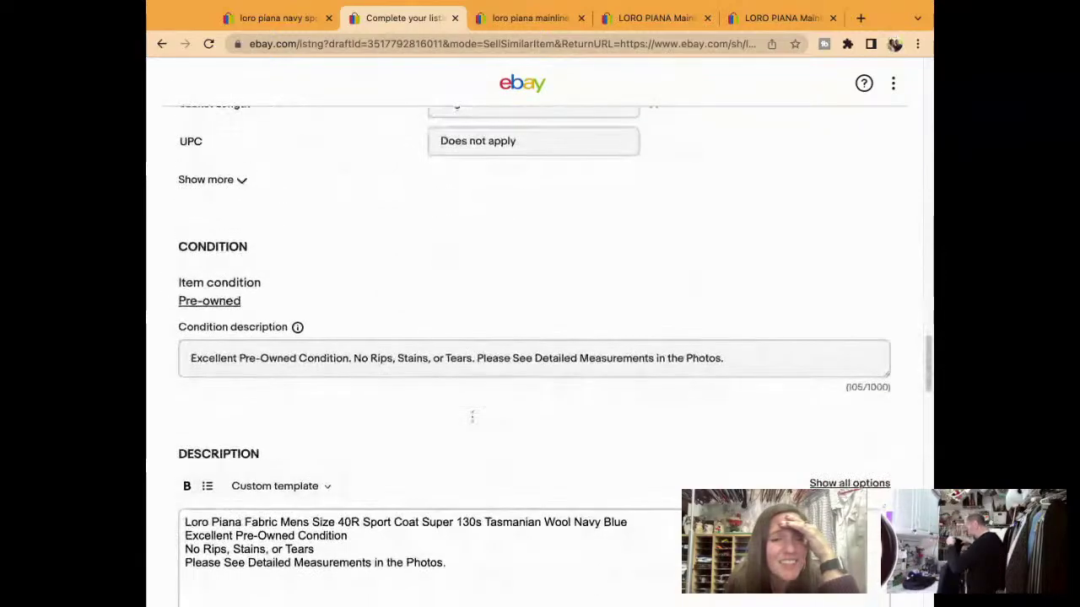
scroll(472, 416, up, 5)
scroll(531, 358, up, 15)
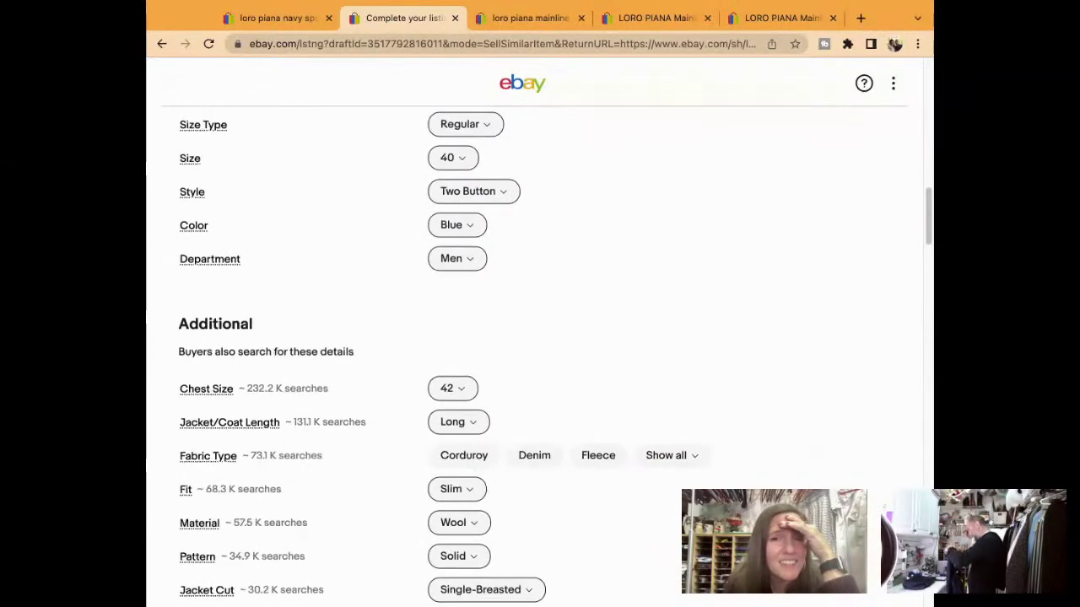
triple_click(532, 358)
key(ctrl+c)
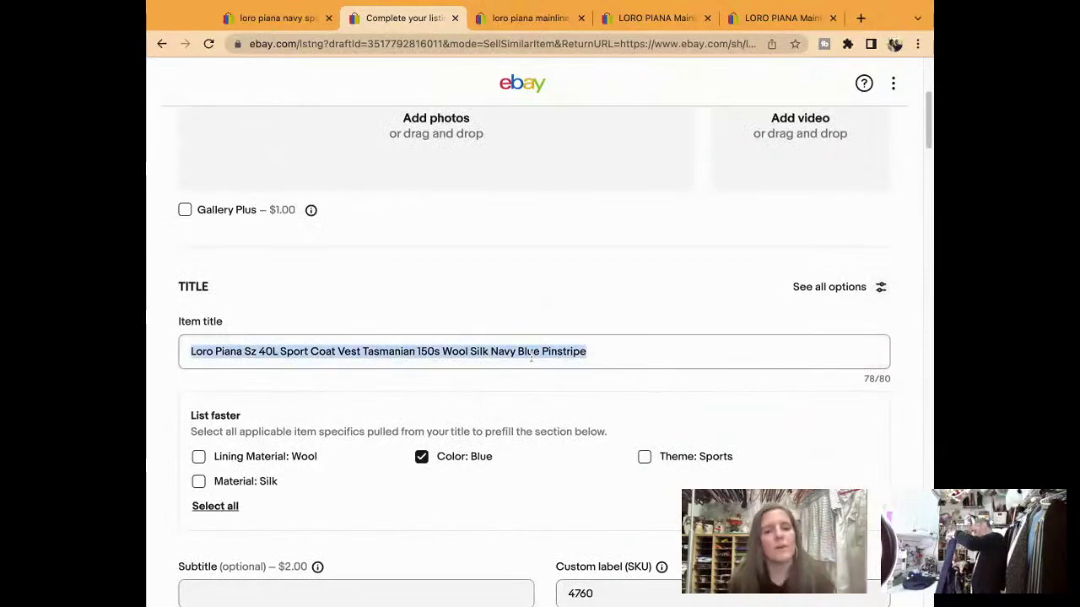
scroll(531, 358, down, 15)
scroll(544, 375, down, 9)
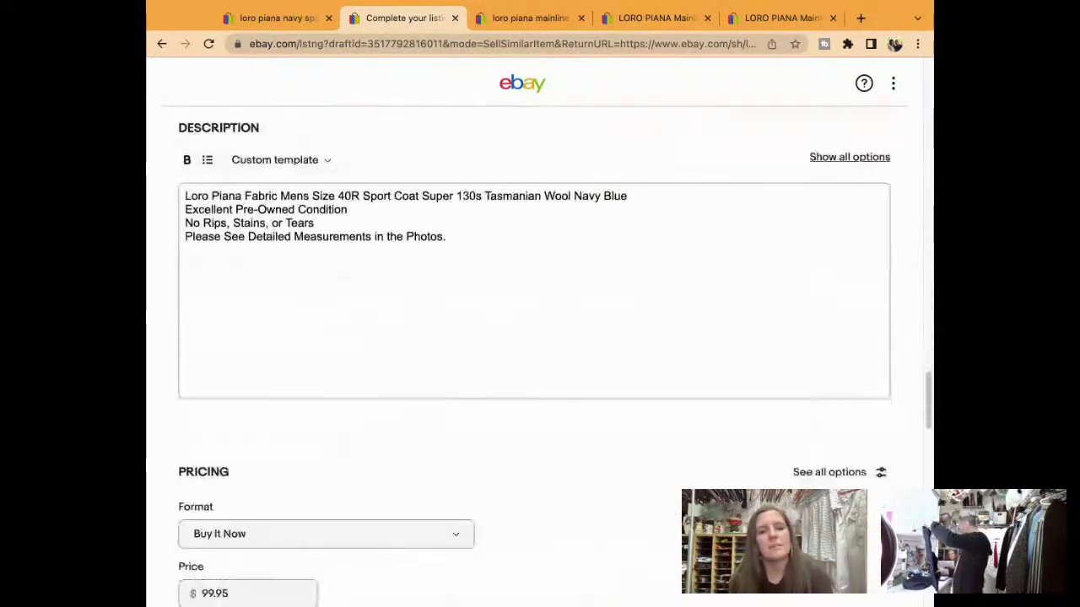
scroll(544, 375, up, 4)
triple_click(544, 375)
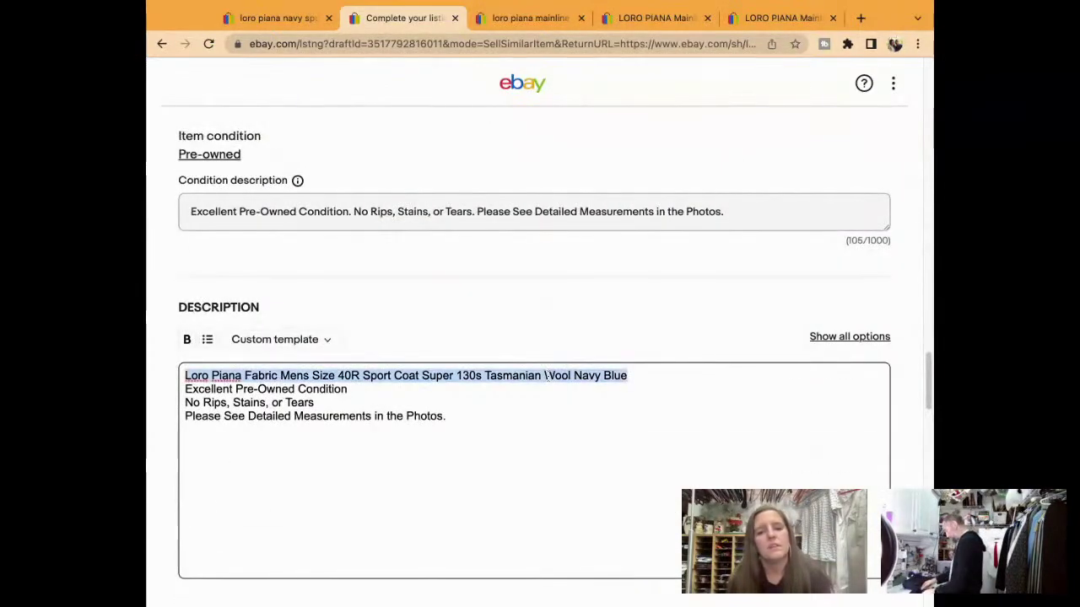
key(ctrl+v)
key(Return)
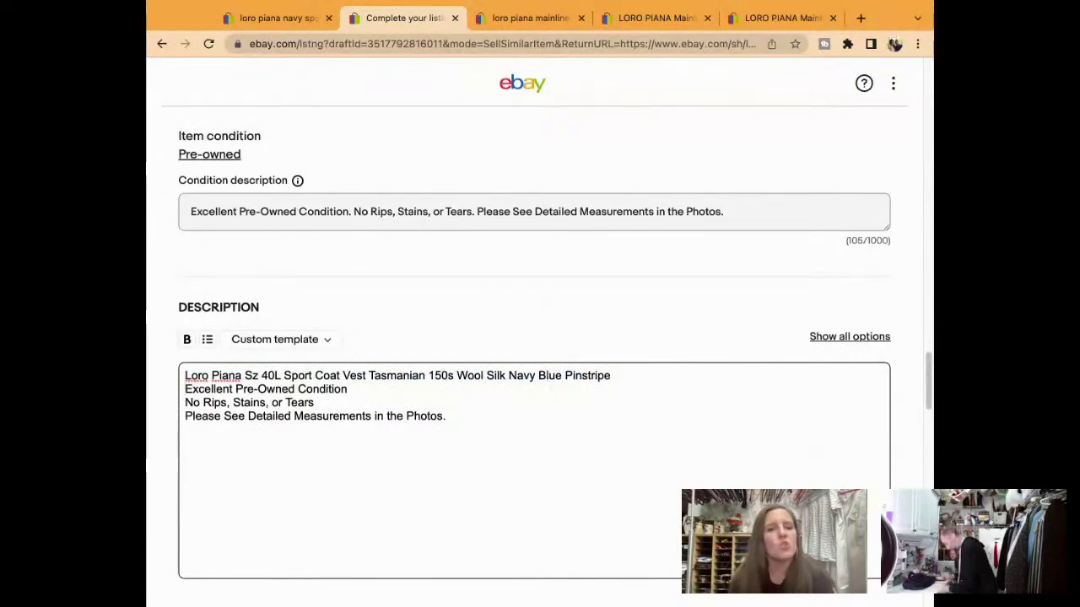
scroll(551, 489, down, 5)
scroll(552, 493, up, 10)
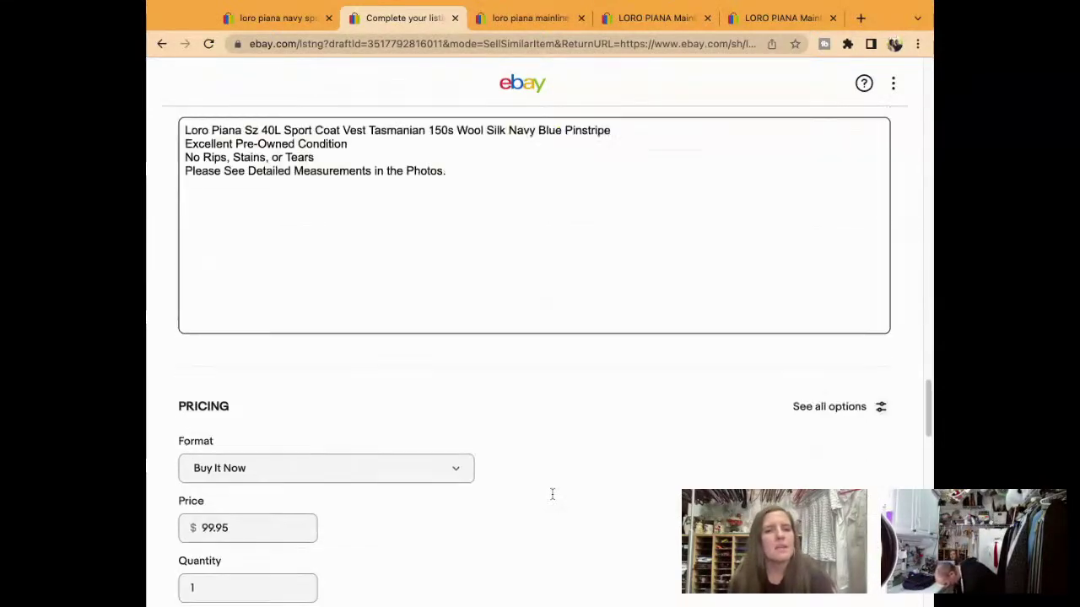
Set the Fit in the additional item specifics to Classic.
scroll(514, 358, up, 5)
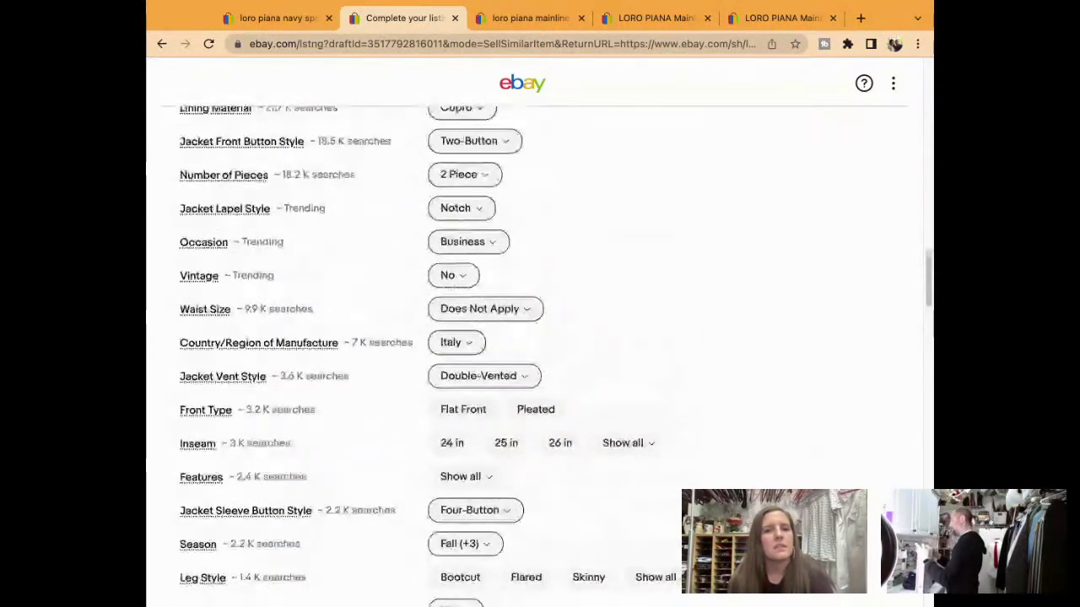
scroll(514, 358, up, 1)
scroll(513, 358, up, 1)
scroll(536, 495, down, 1)
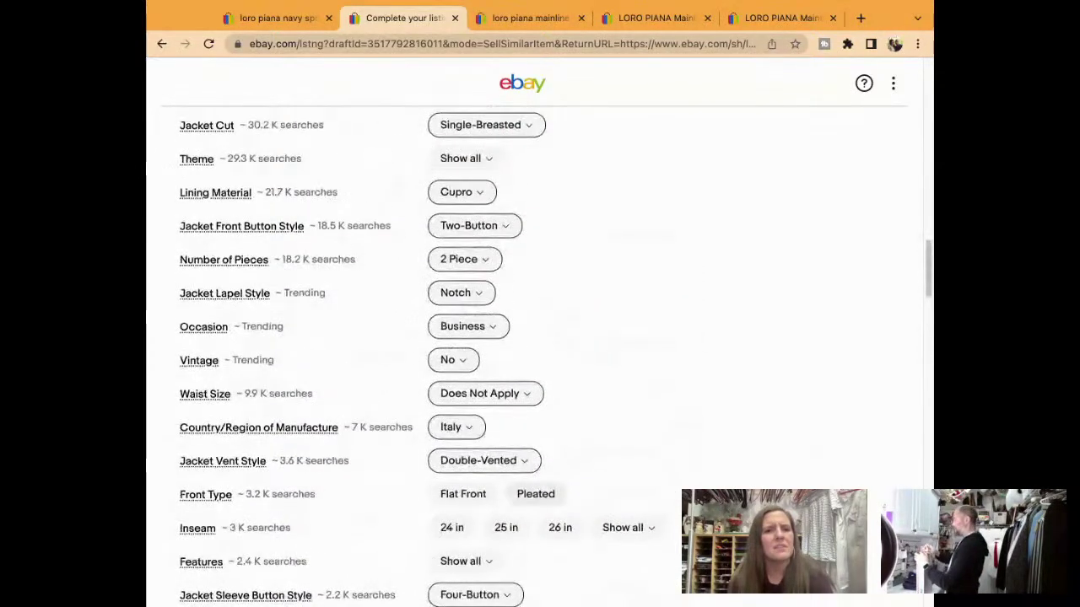
scroll(527, 458, up, 1)
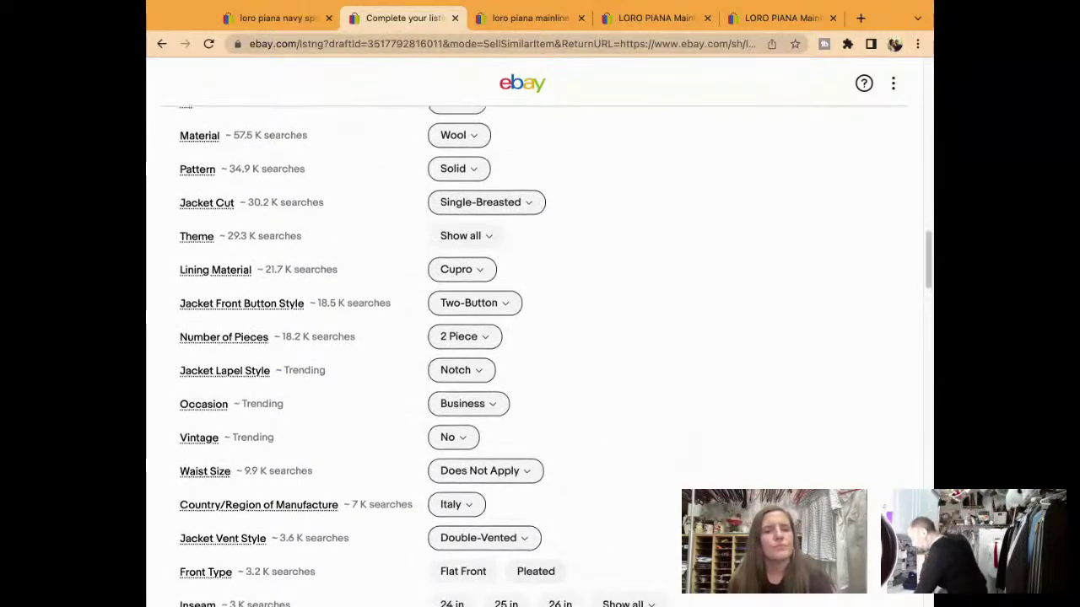
scroll(527, 458, up, 1)
click(474, 158)
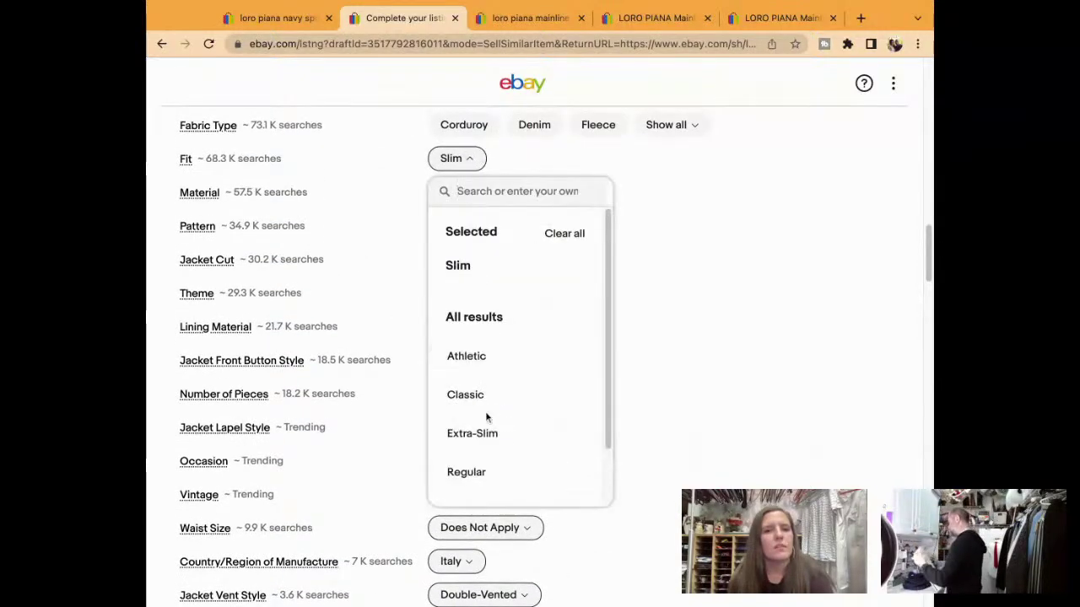
click(494, 394)
Review the offer and shipping settings, the description and the additional item specifics of the listing.
scroll(494, 393, down, 15)
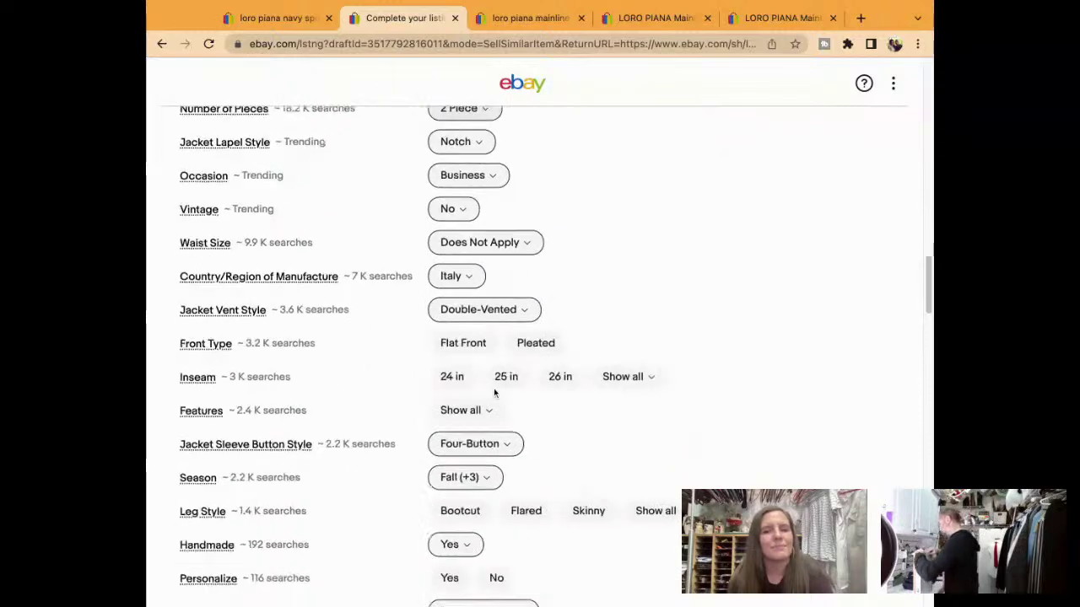
scroll(494, 393, down, 10)
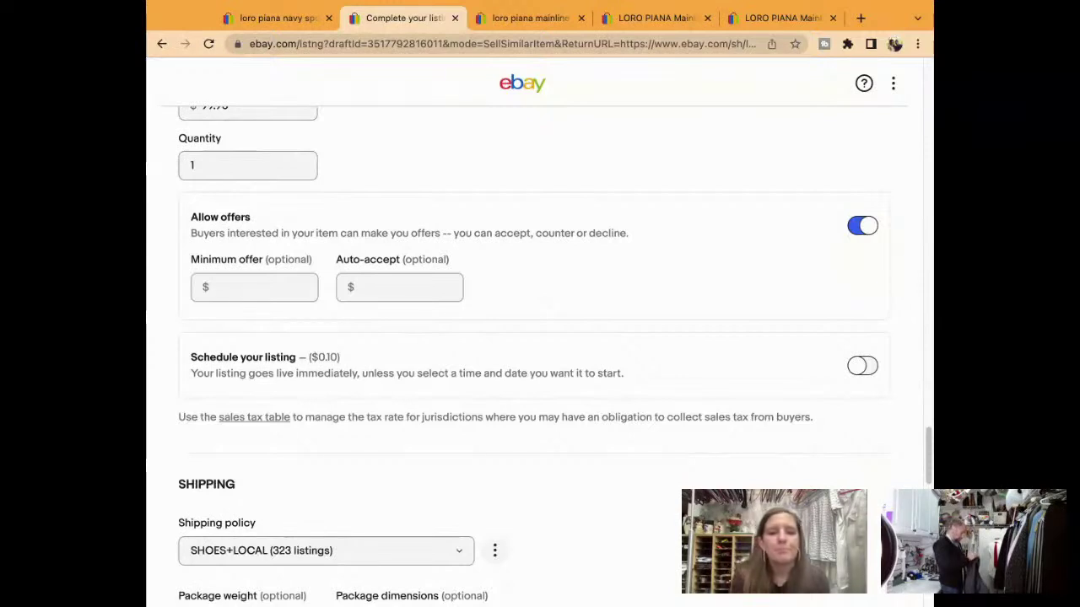
scroll(540, 337, down, 2)
scroll(540, 337, down, 1)
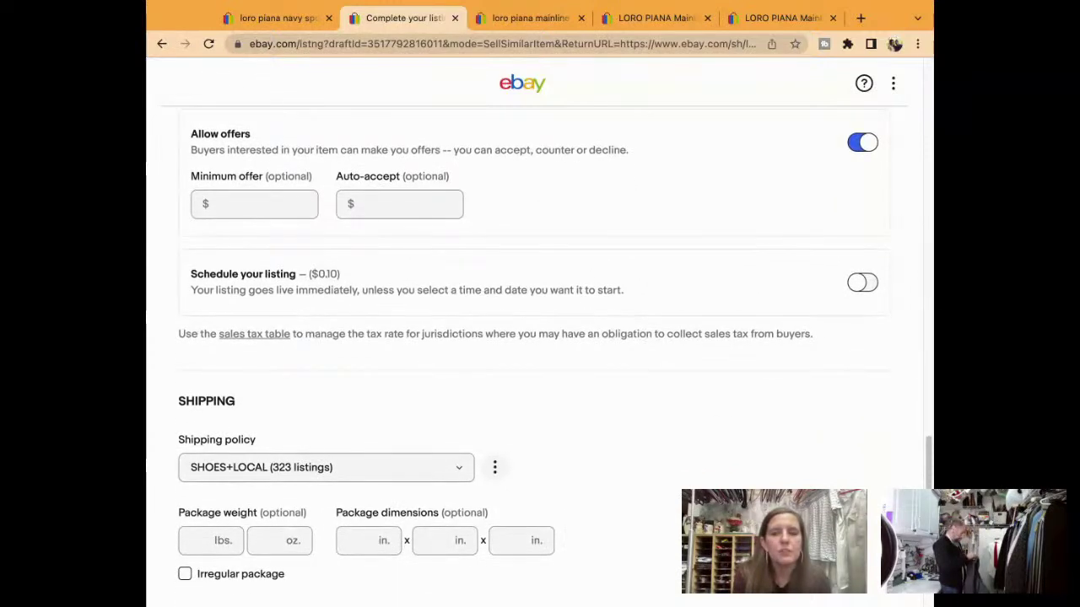
scroll(540, 337, down, 1)
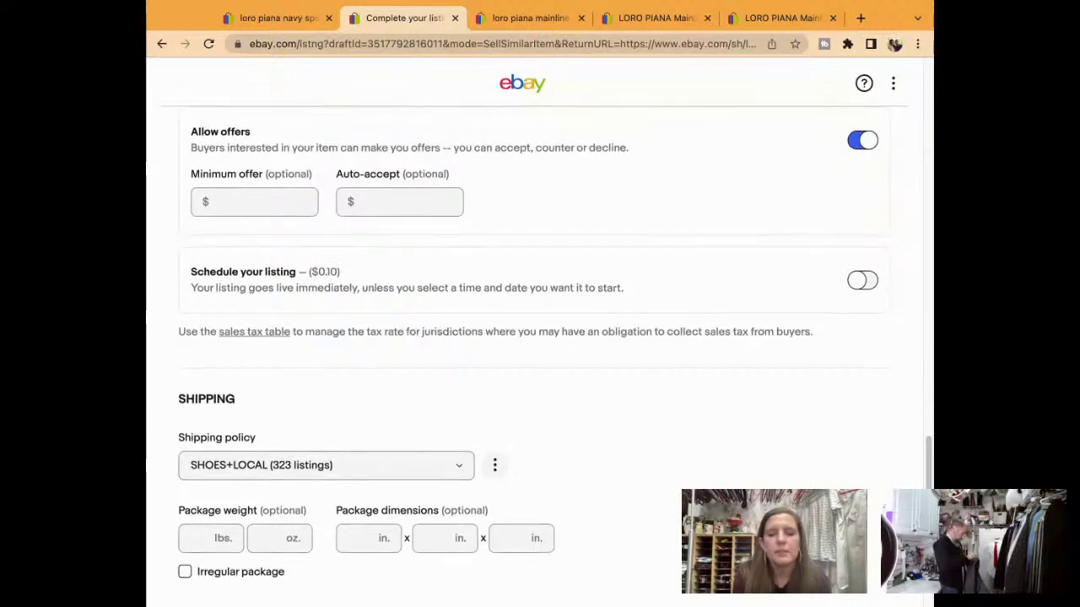
scroll(540, 338, up, 1)
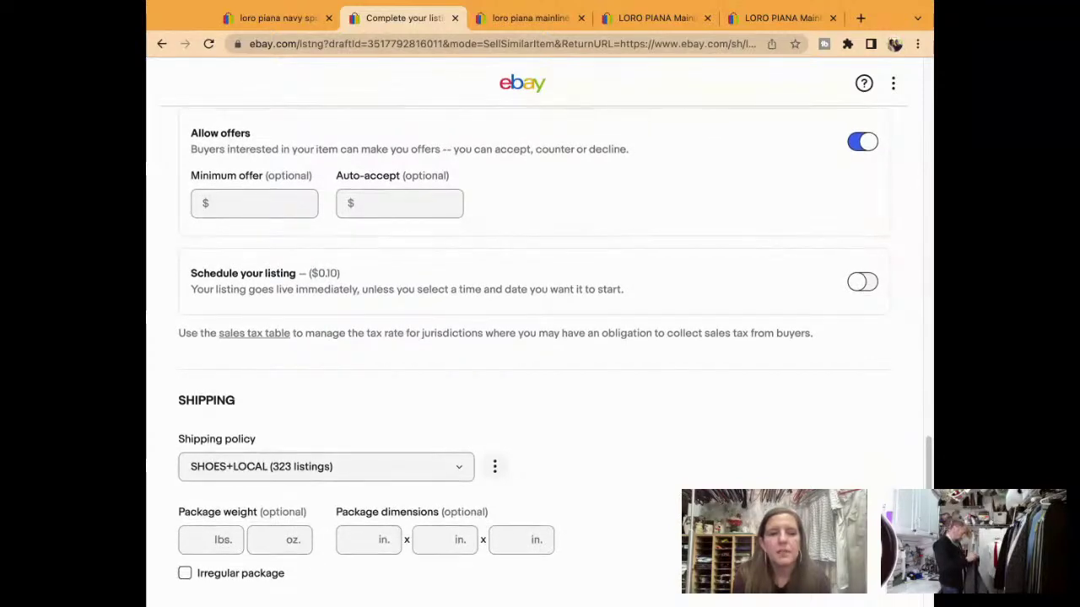
scroll(540, 338, up, 20)
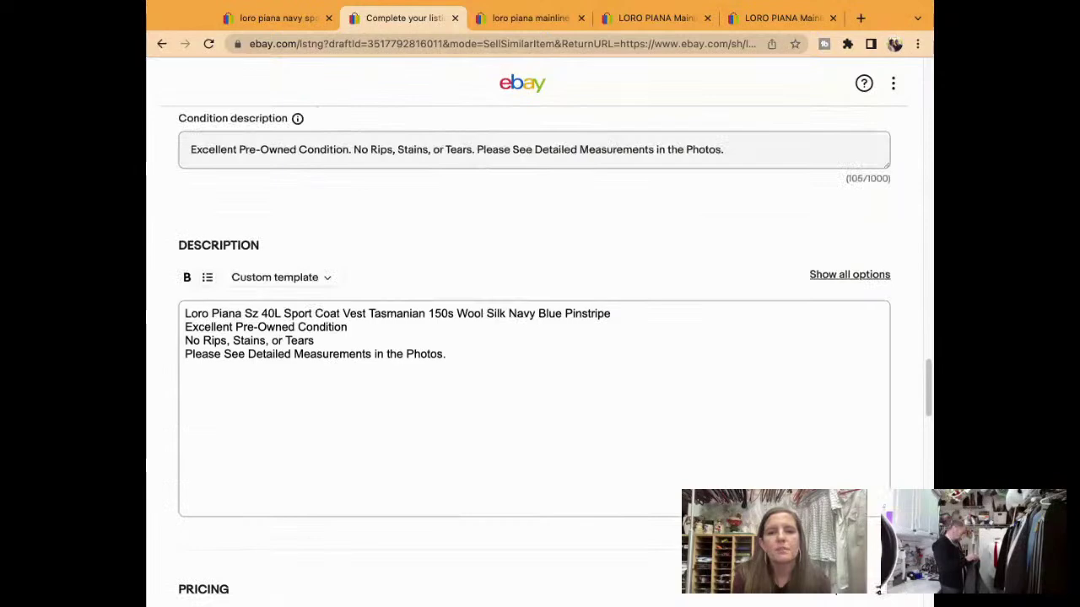
scroll(540, 337, up, 10)
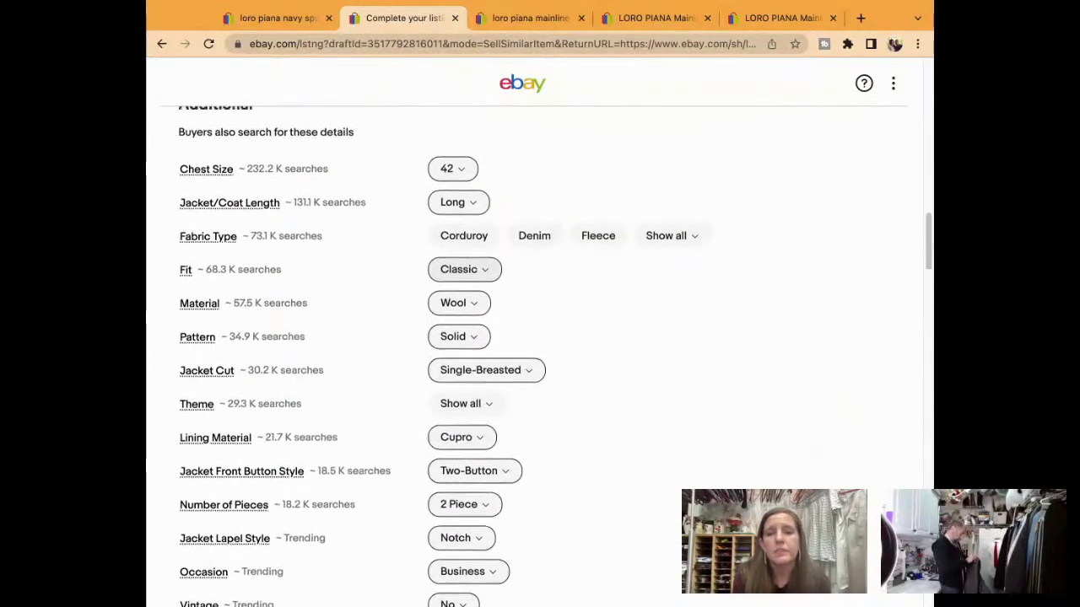
scroll(495, 377, up, 10)
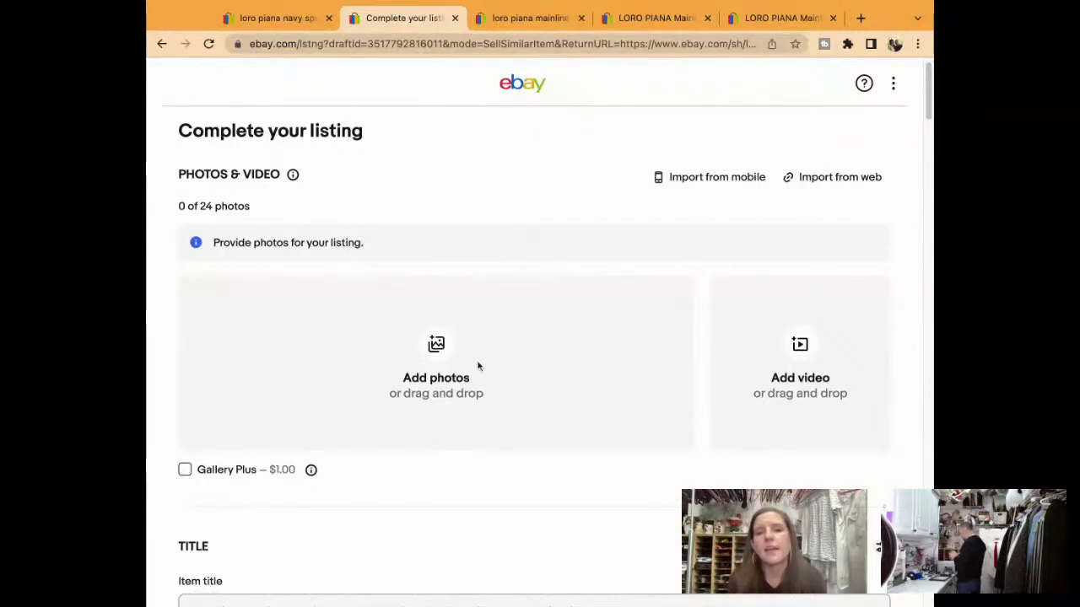
Set the Color in the required item specifics to Multicolor.
scroll(498, 530, down, 6)
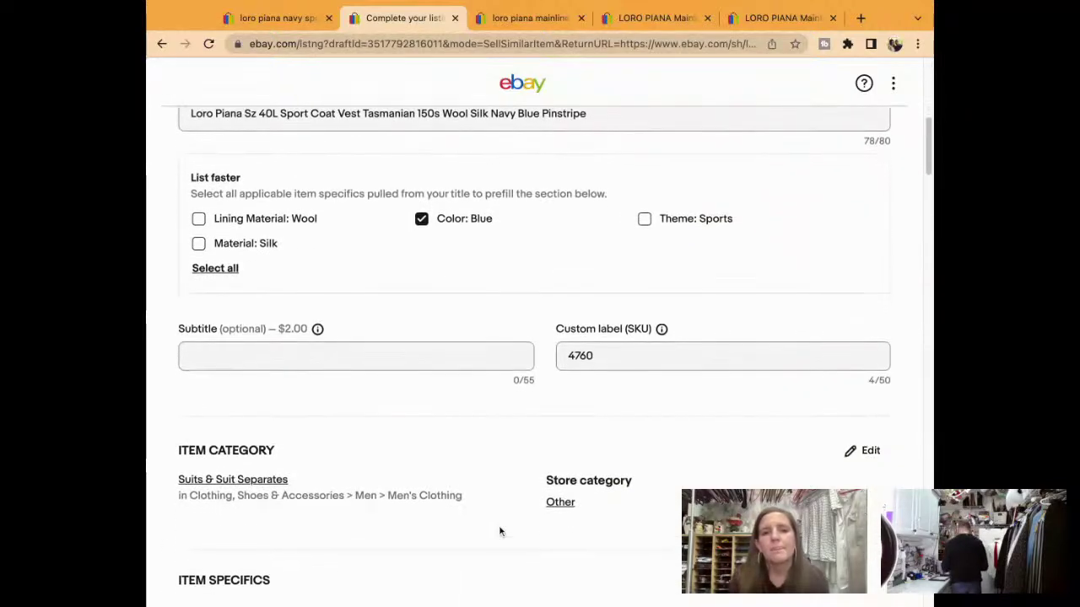
scroll(499, 531, down, 3)
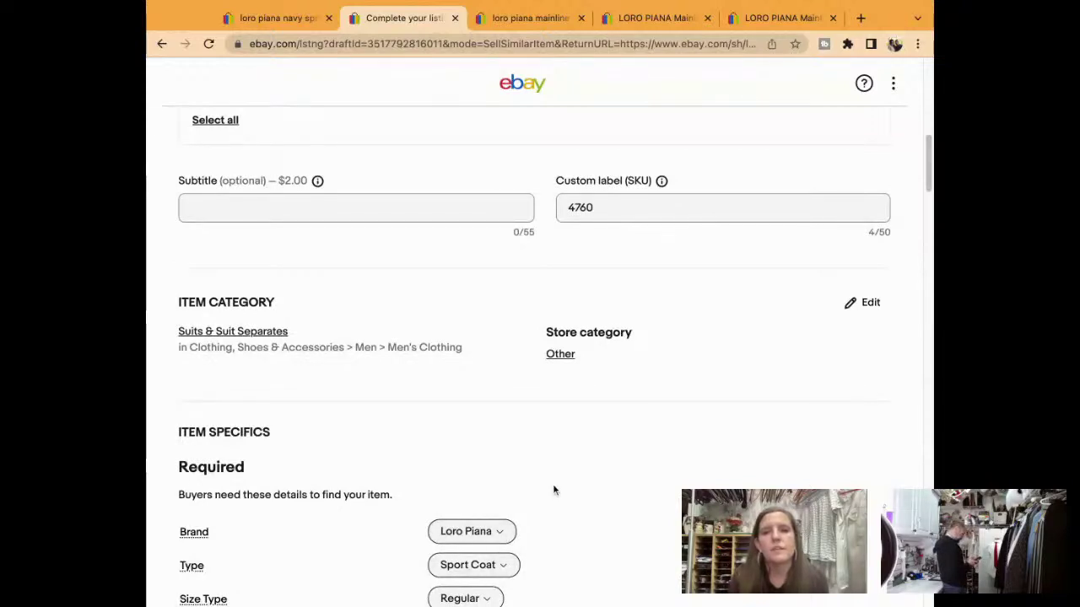
scroll(554, 490, down, 4)
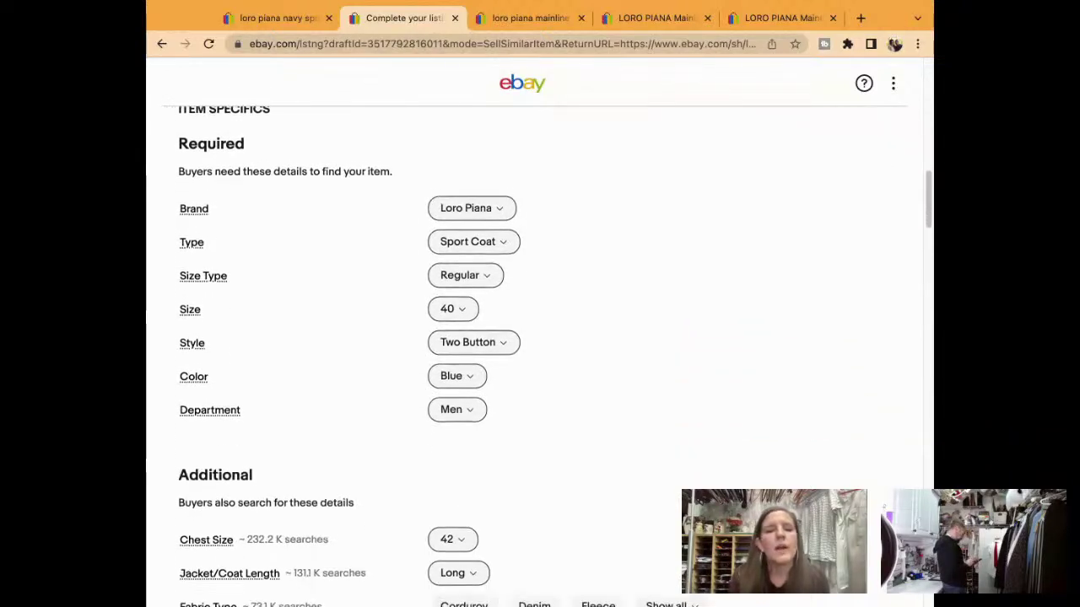
scroll(451, 375, down, 1)
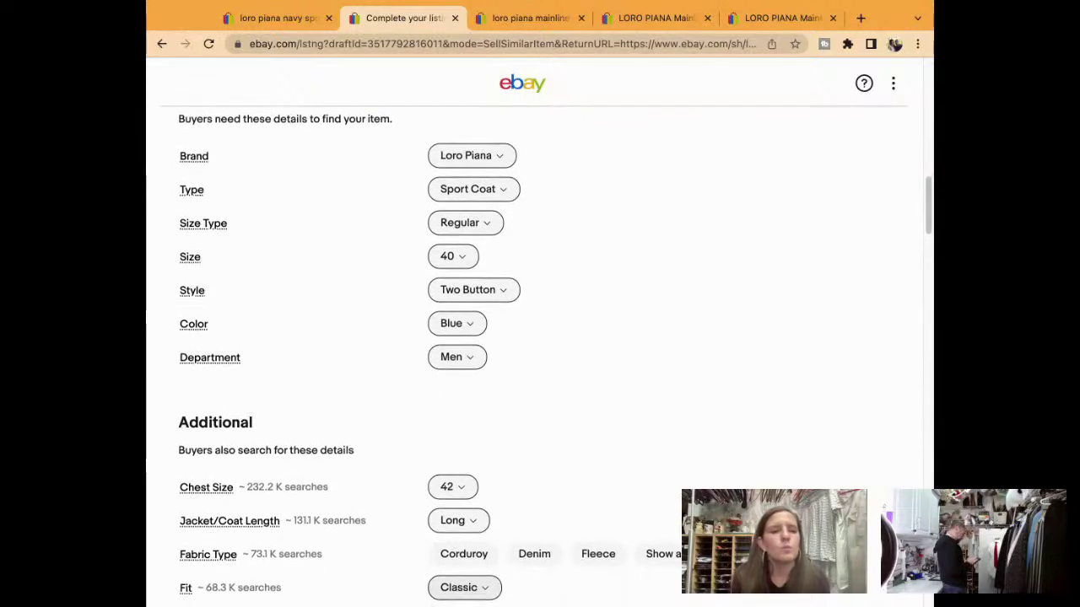
click(454, 325)
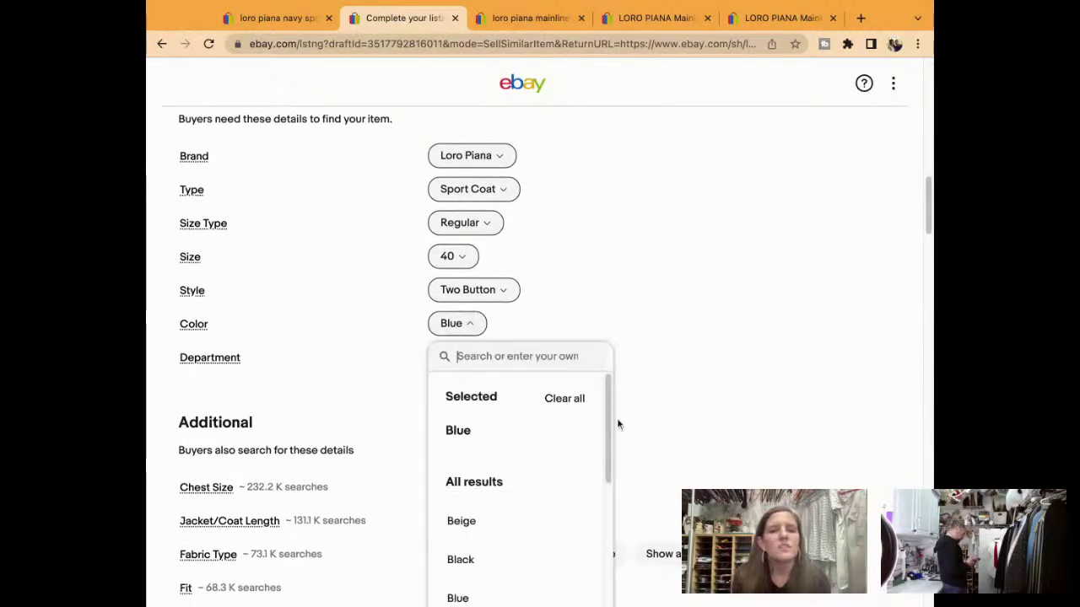
scroll(606, 425, down, 5)
scroll(606, 422, down, 3)
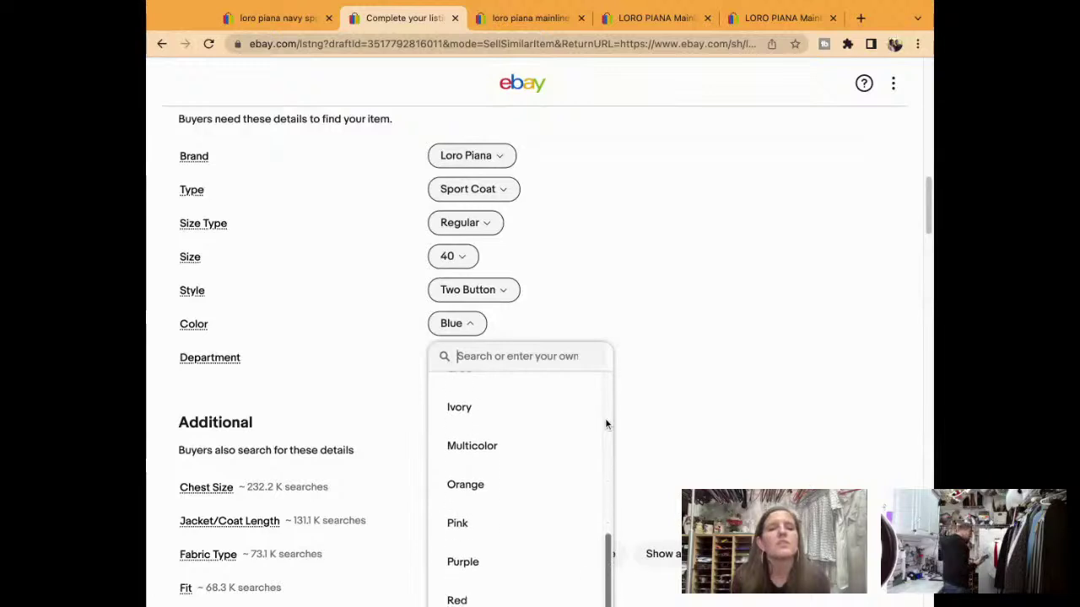
click(539, 461)
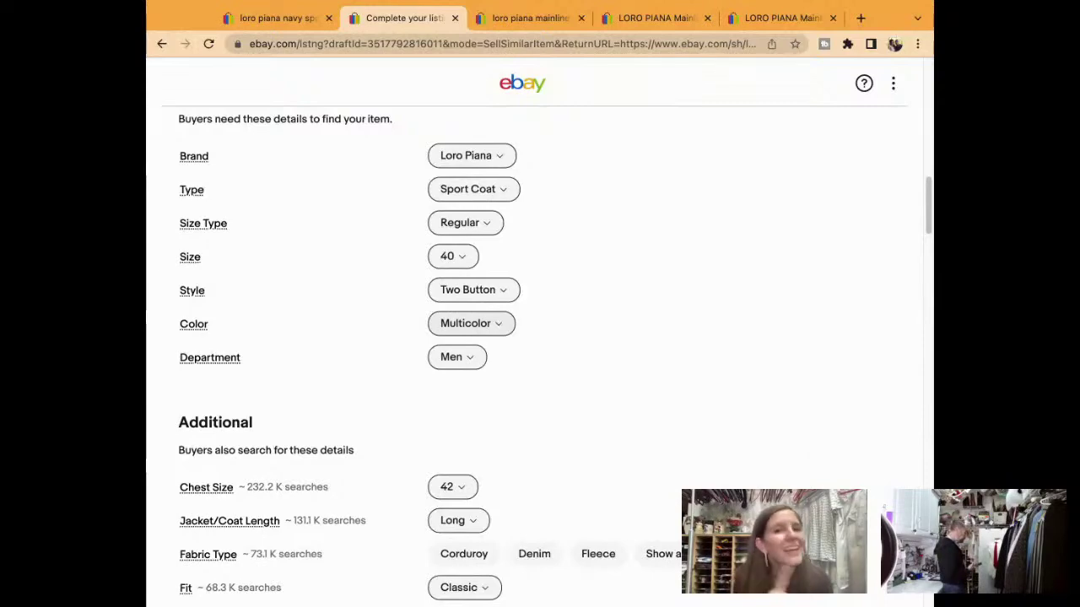
Add the 12 photos of the sport coat and vest to the listing's photo area.
scroll(619, 295, up, 10)
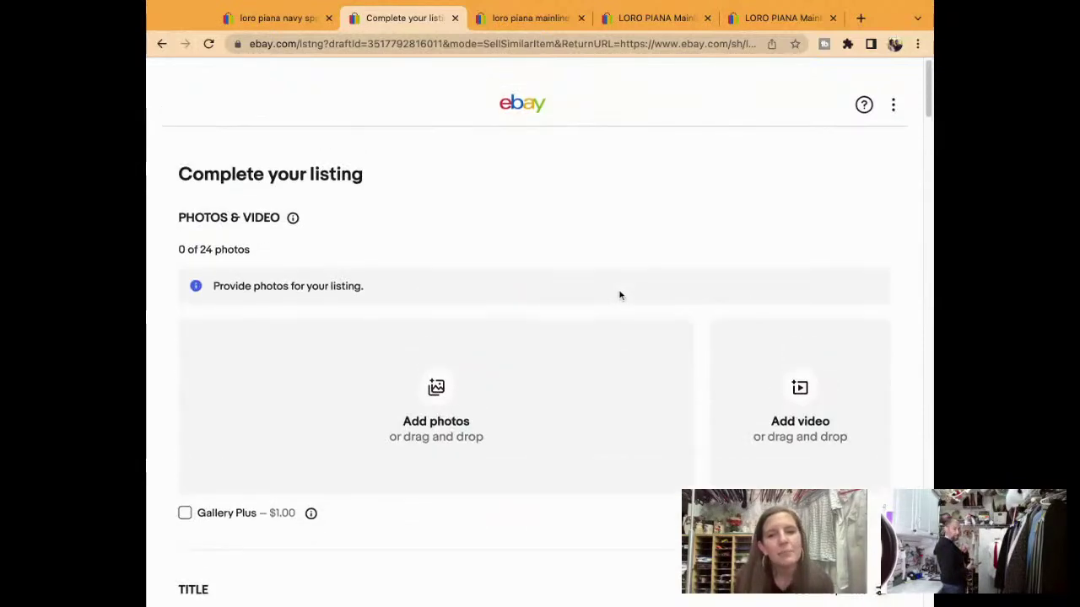
scroll(619, 294, down, 5)
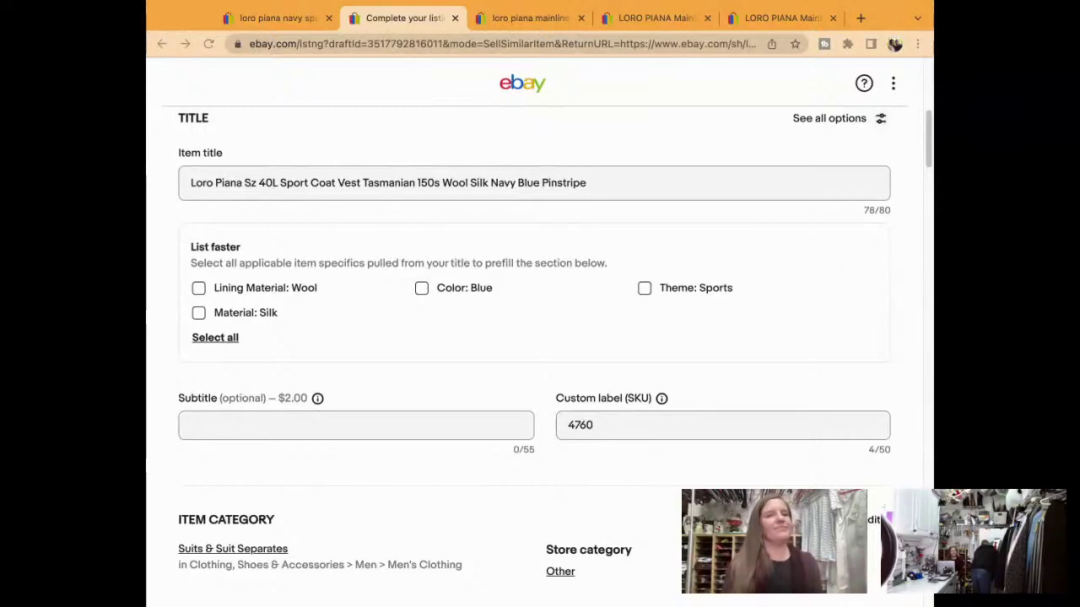
scroll(539, 337, up, 5)
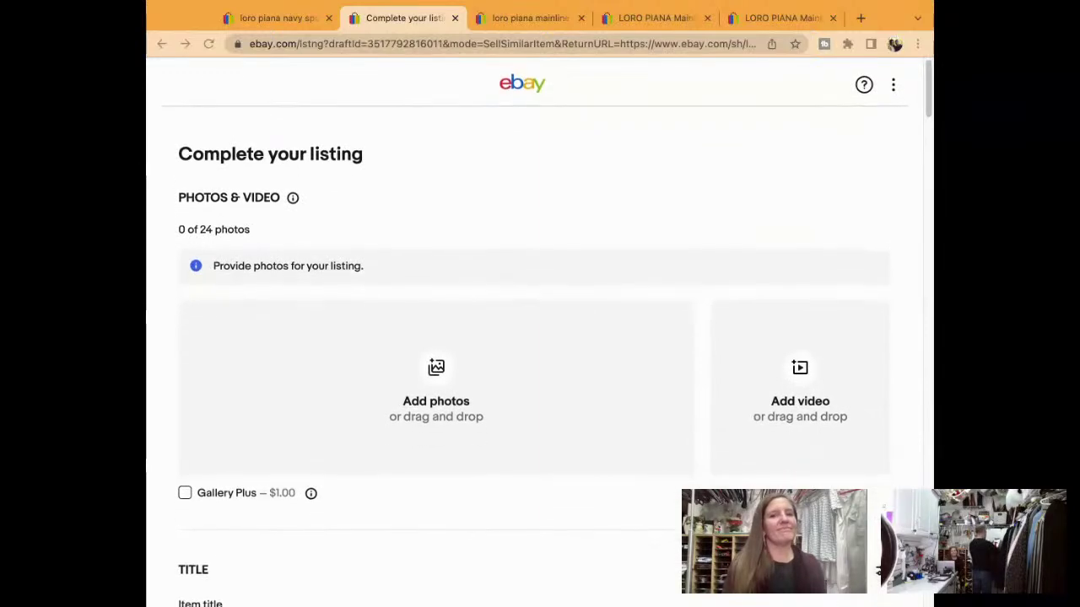
drag(533, 348, 533, 349)
Apply the title-based suggestions Color: Blue and Material: Silk to the item specifics.
scroll(539, 337, down, 7)
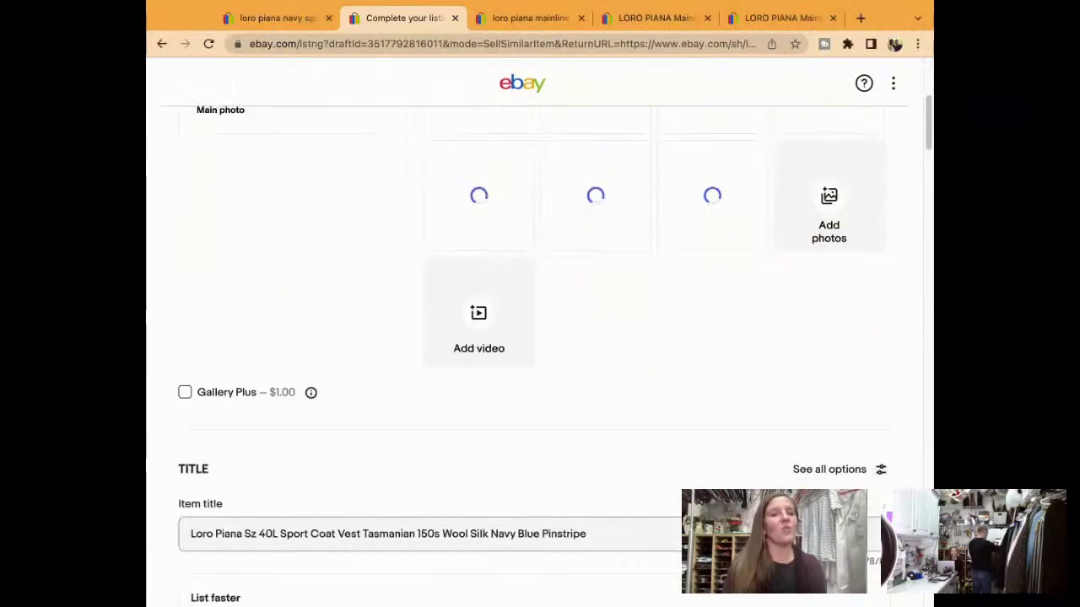
click(422, 397)
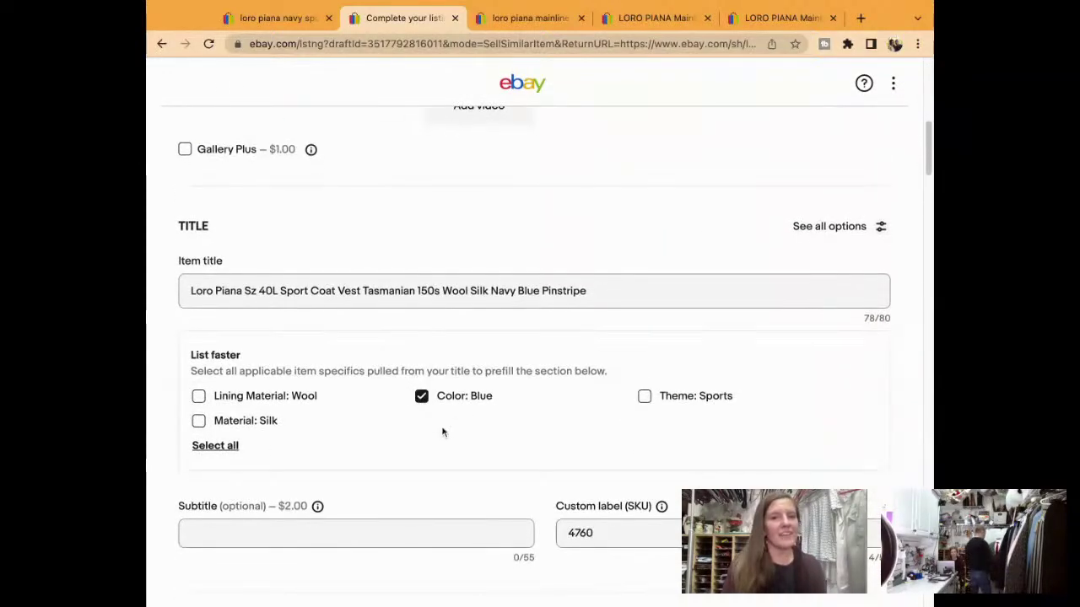
click(199, 420)
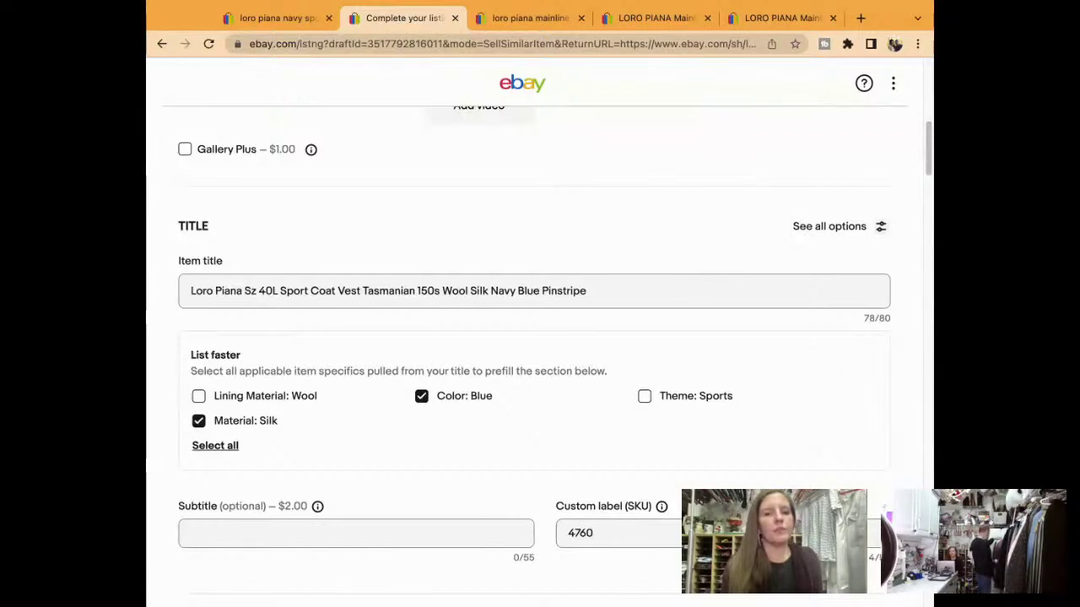
Review the uploaded photos, the title and the required and additional item specifics, including material, pattern and lining.
scroll(533, 337, down, 3)
scroll(534, 337, down, 8)
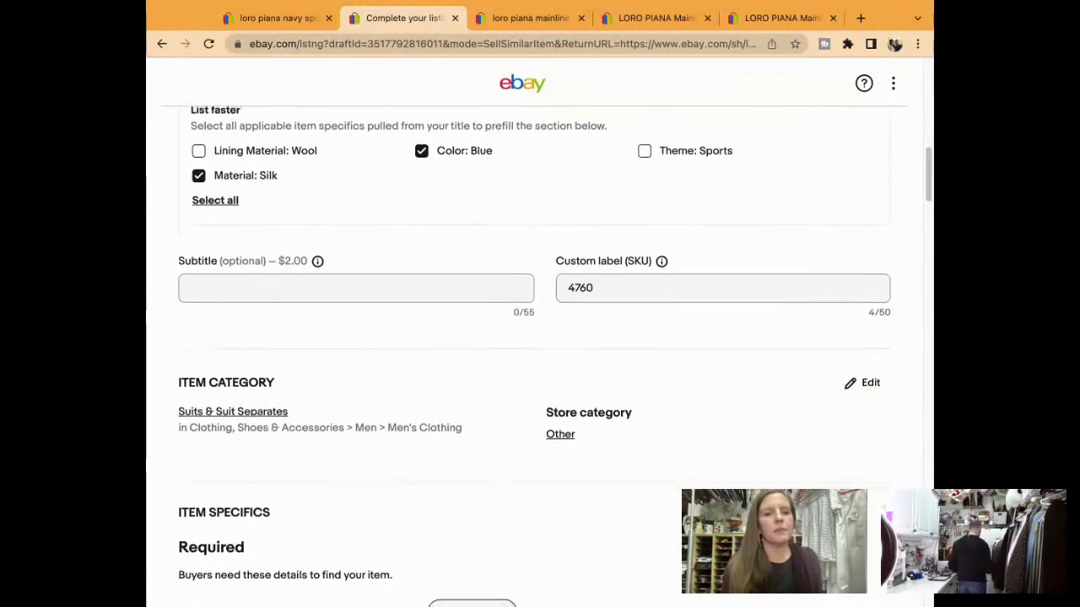
scroll(540, 338, down, 15)
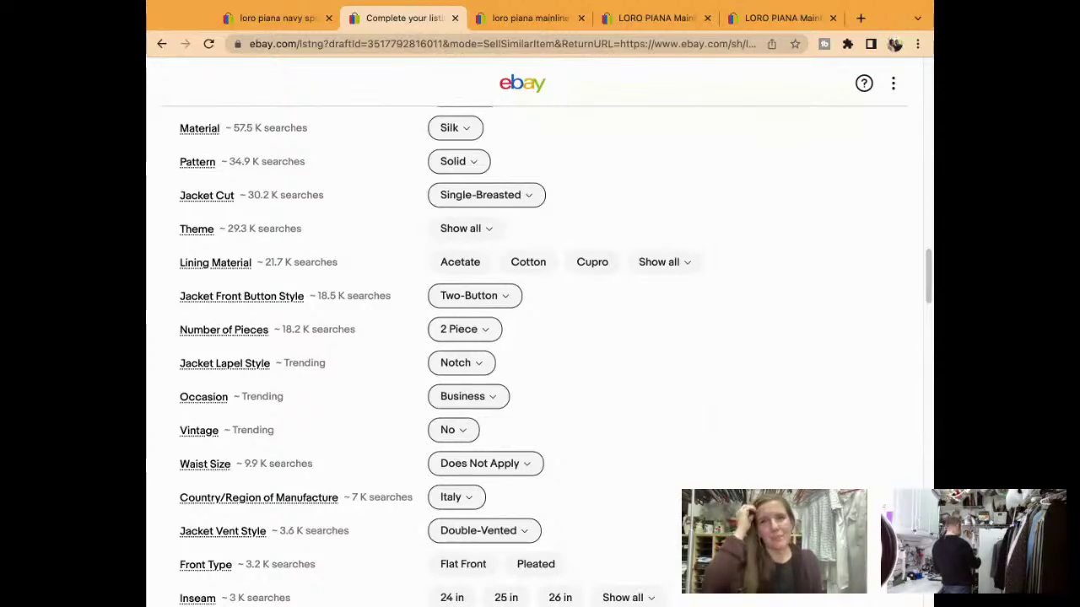
scroll(540, 338, up, 10)
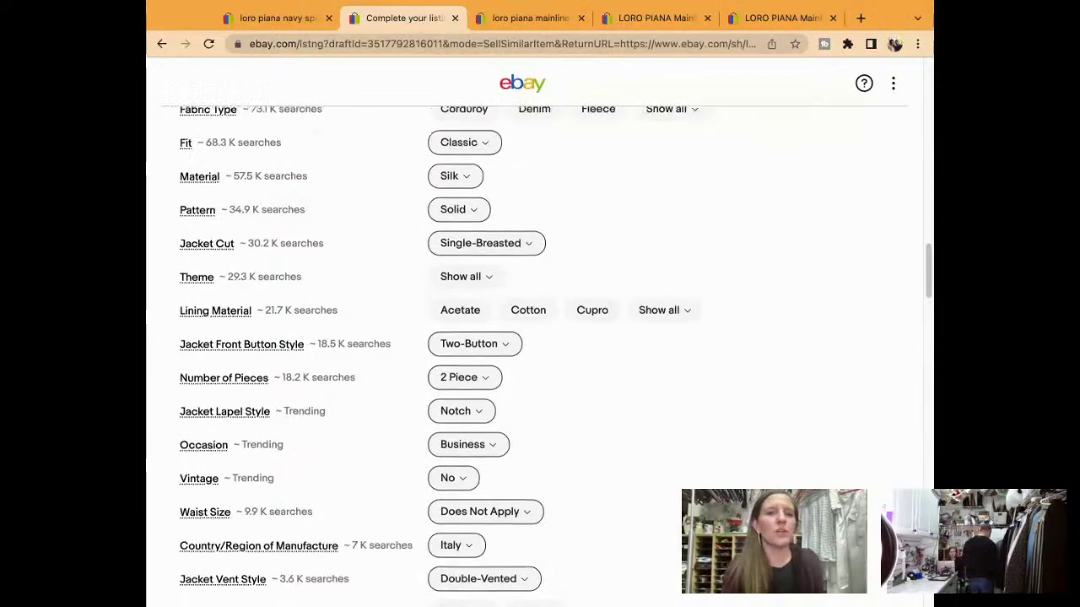
scroll(540, 338, up, 10)
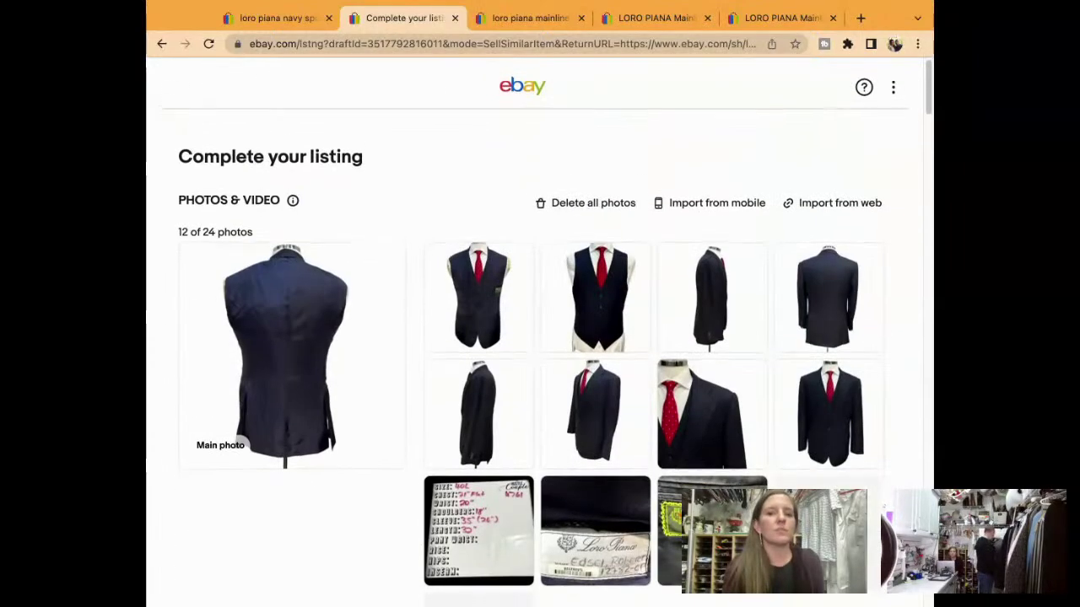
scroll(711, 295, down, 5)
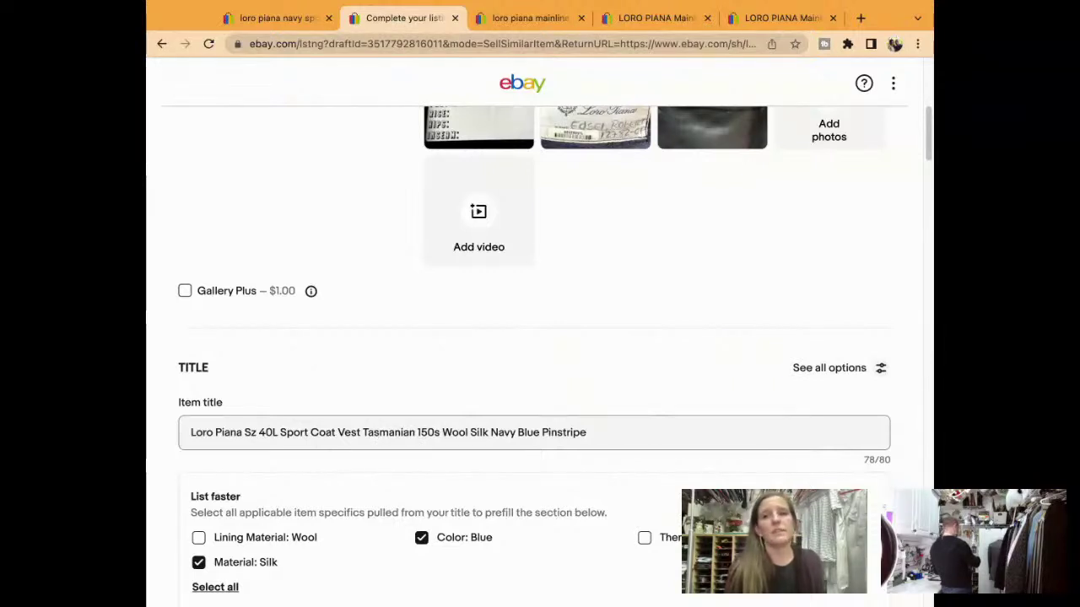
scroll(534, 354, down, 5)
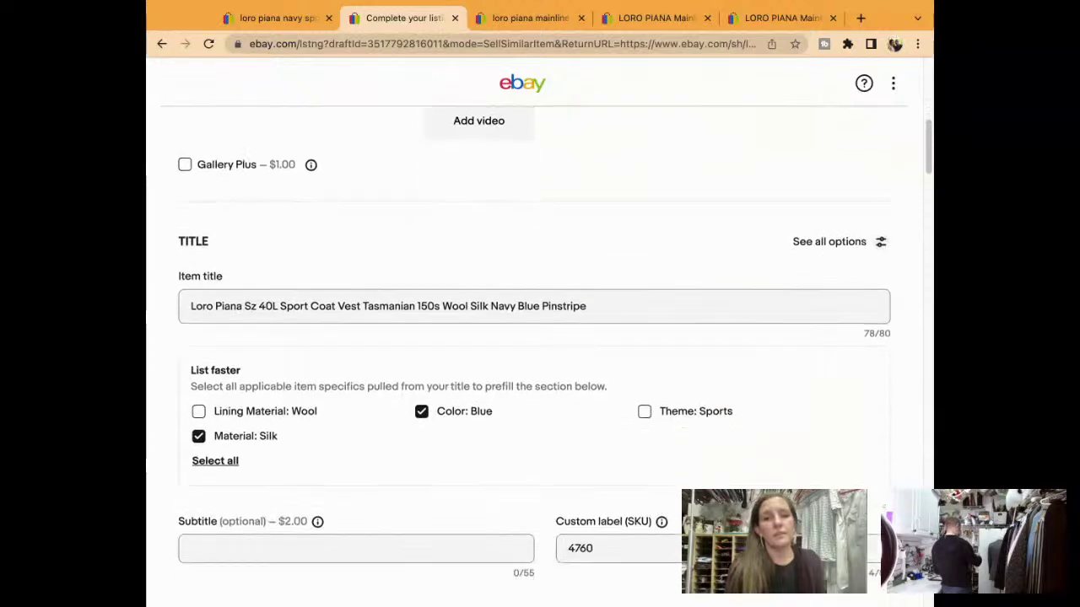
scroll(534, 354, down, 1)
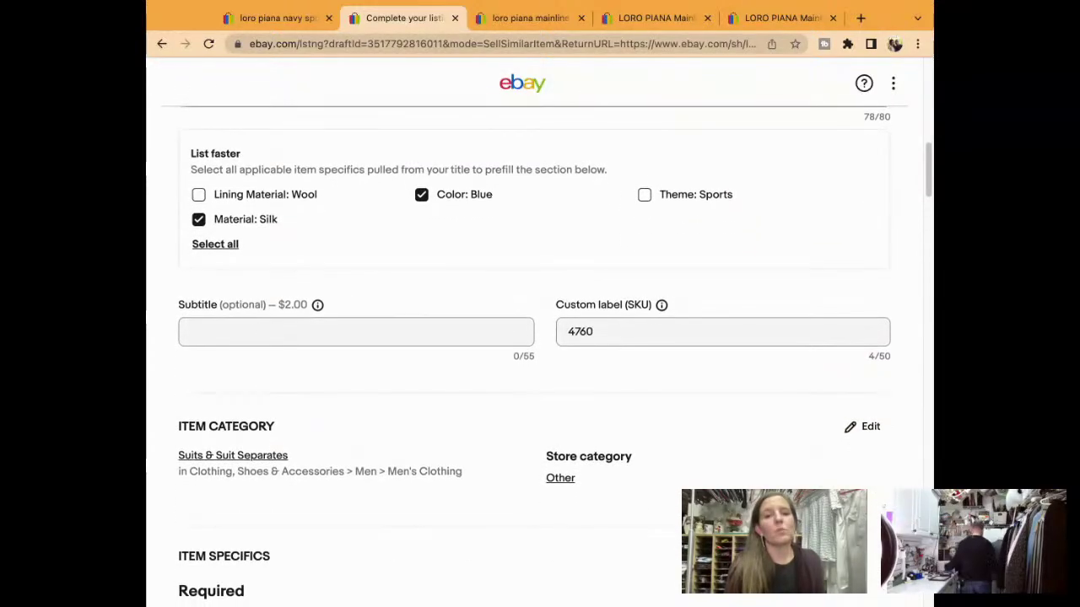
scroll(534, 354, down, 7)
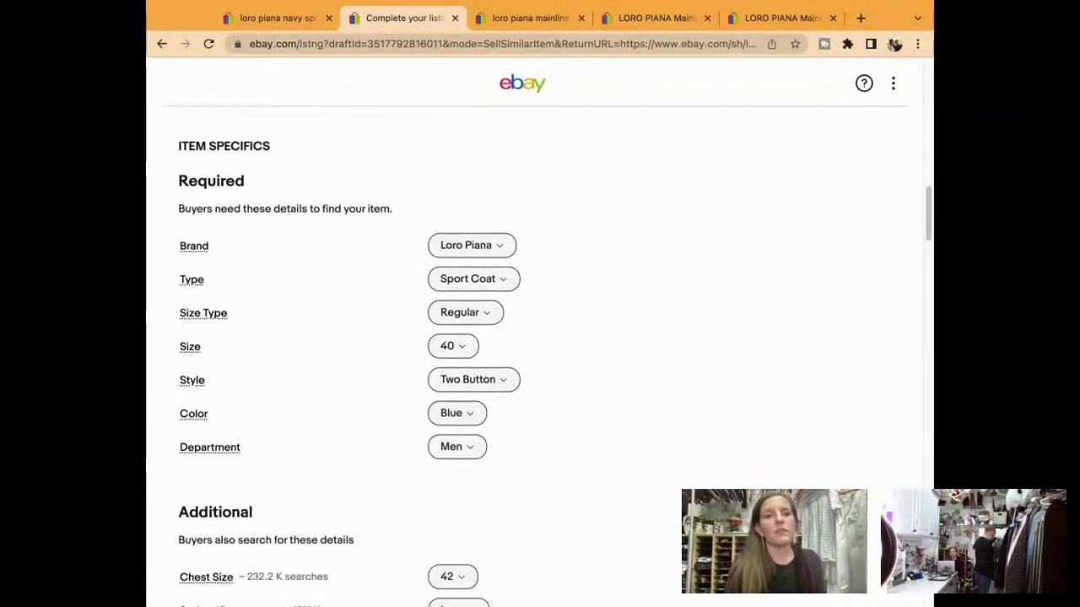
scroll(534, 354, down, 2)
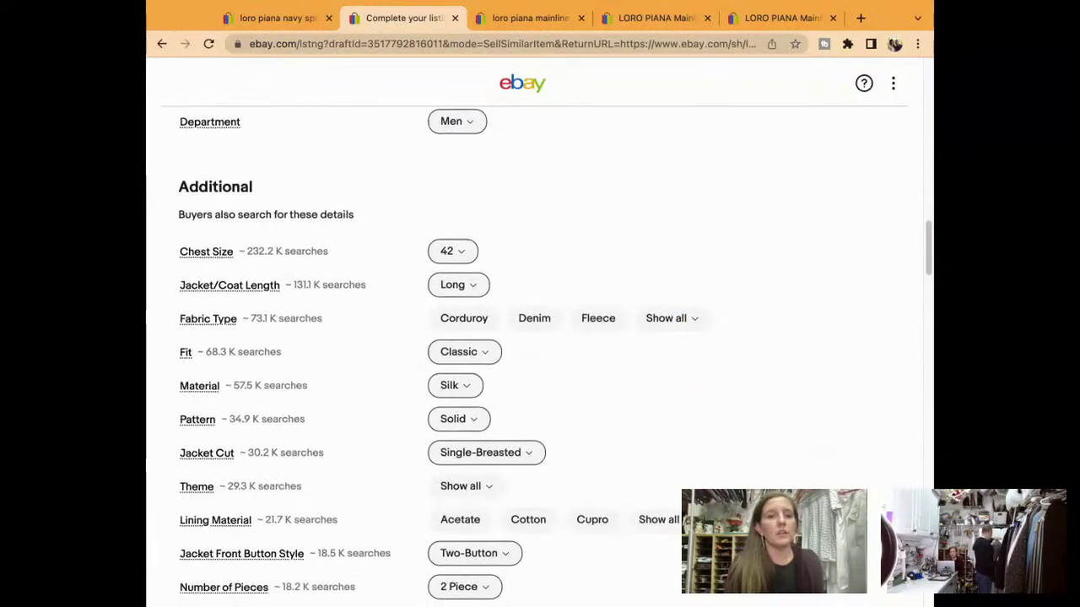
scroll(534, 354, down, 5)
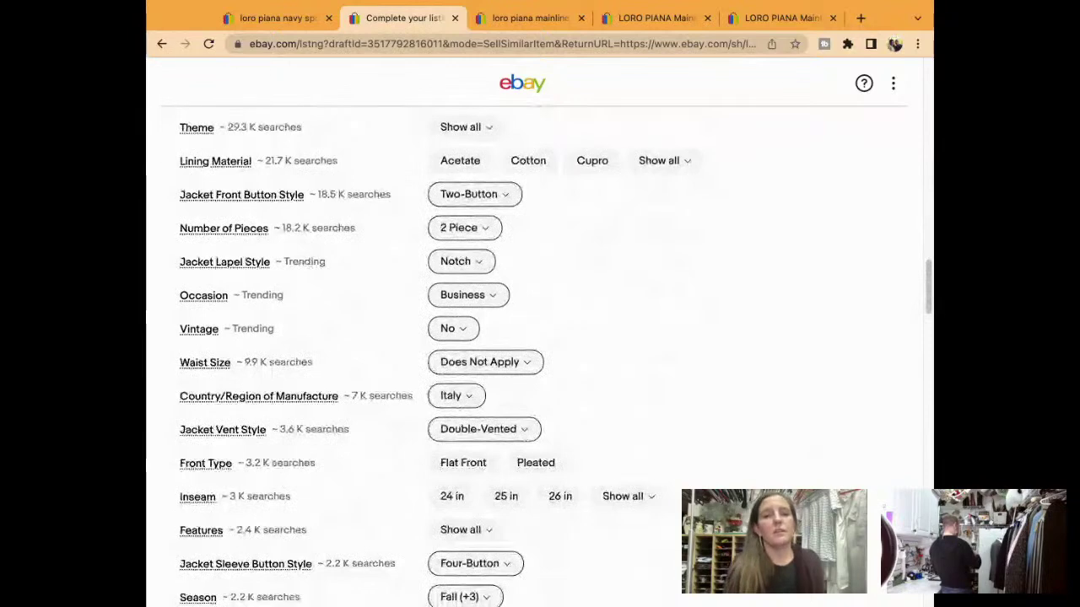
Publish the completed sport coat and vest listing.
scroll(534, 354, down, 5)
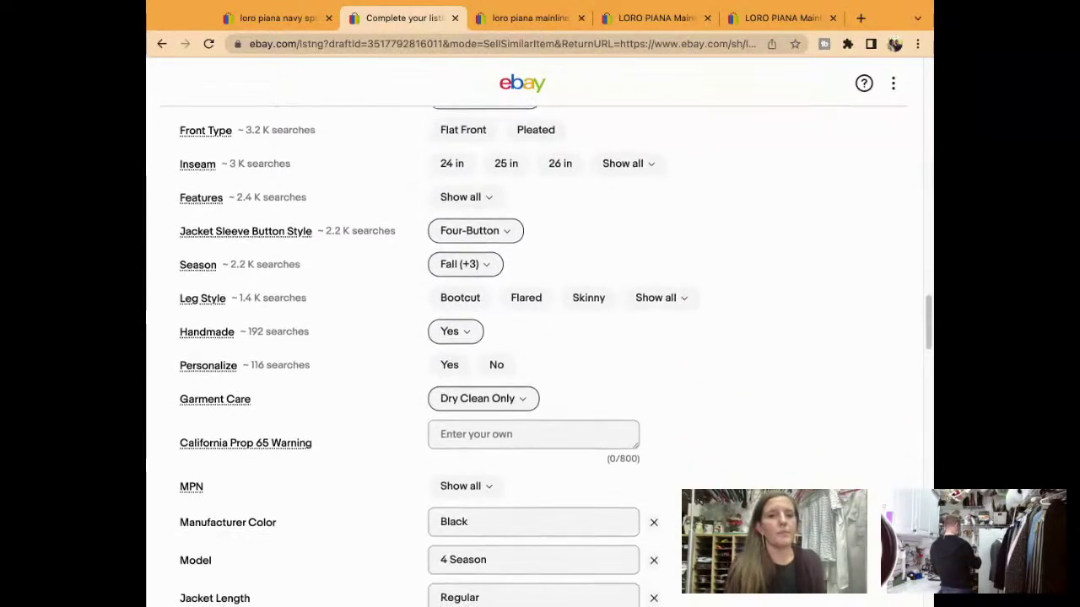
scroll(534, 354, down, 9)
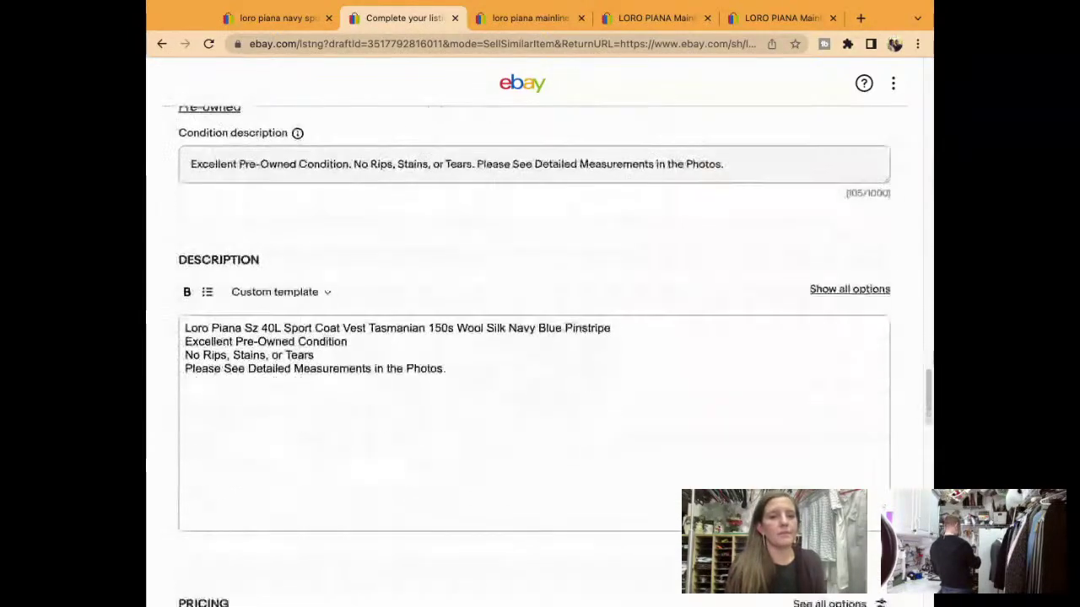
scroll(364, 334, down, 12)
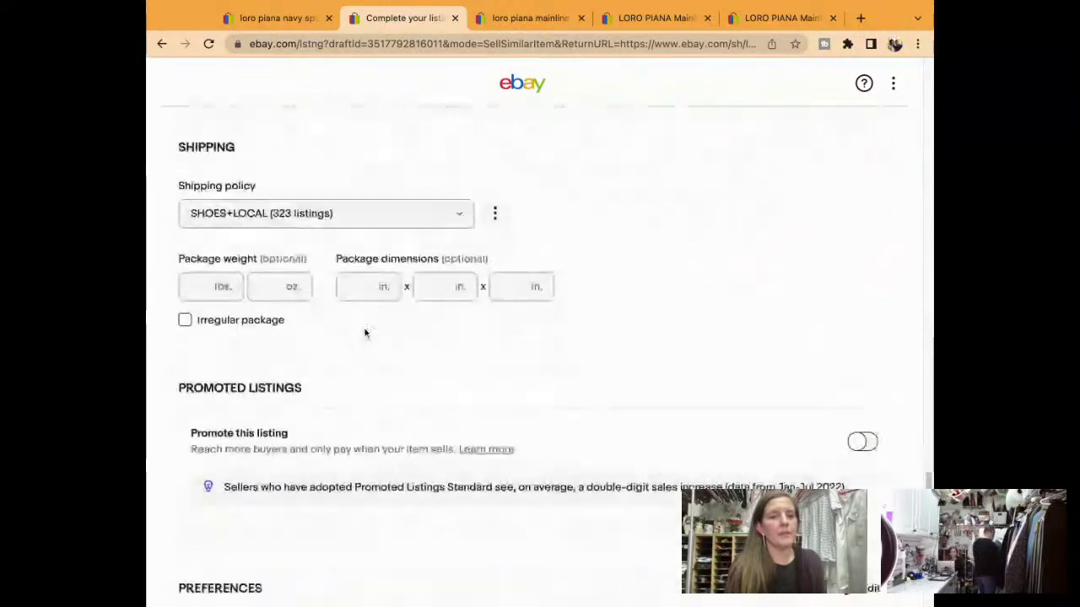
scroll(363, 333, down, 9)
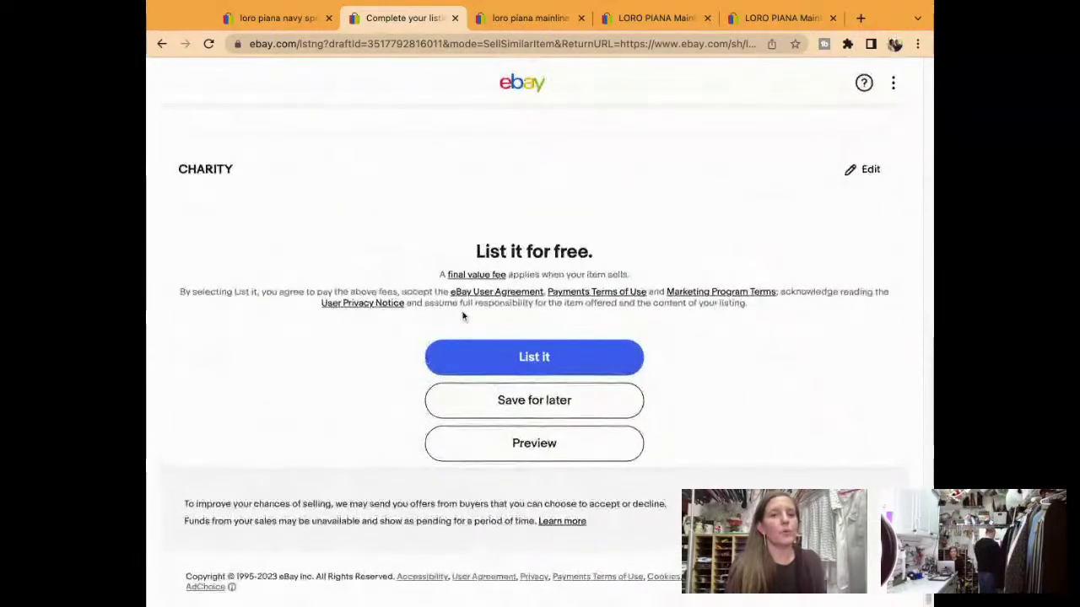
click(535, 359)
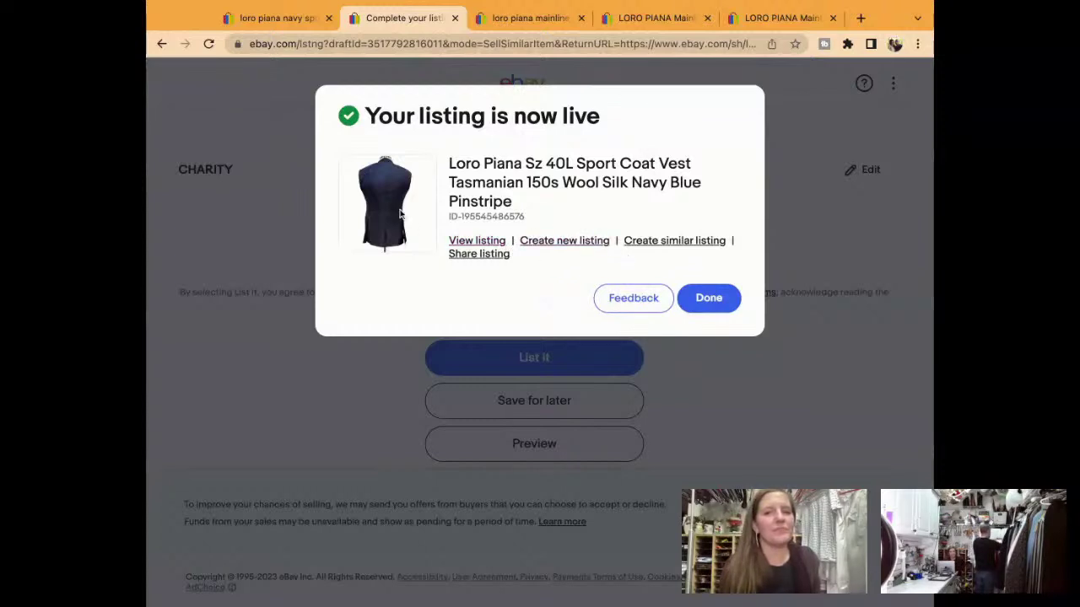
Open the published listing for revision and make the full front view of the coat with vest the main photo.
click(493, 244)
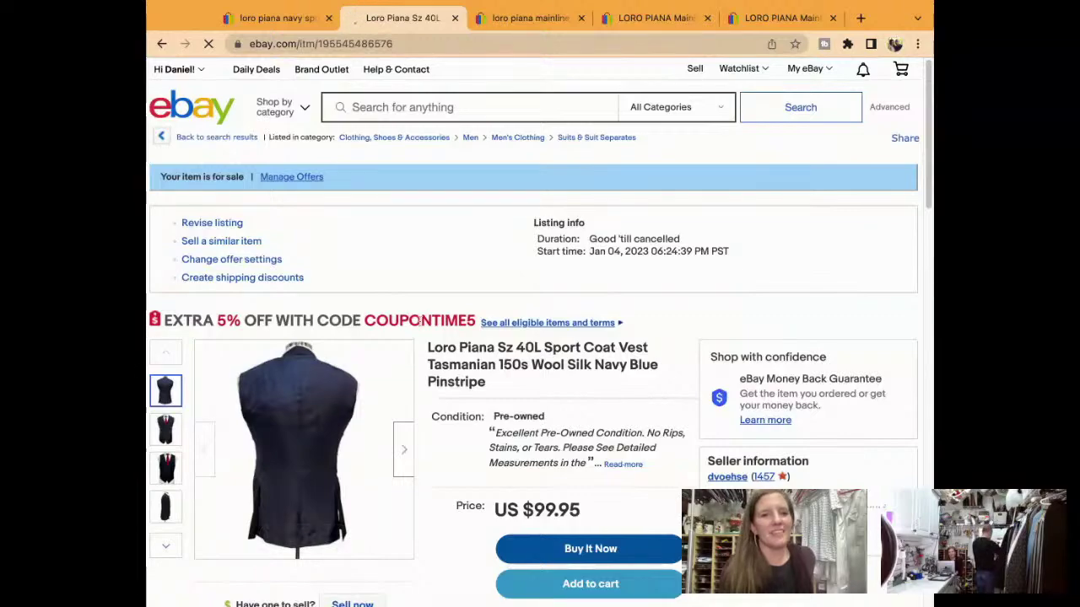
scroll(418, 320, down, 5)
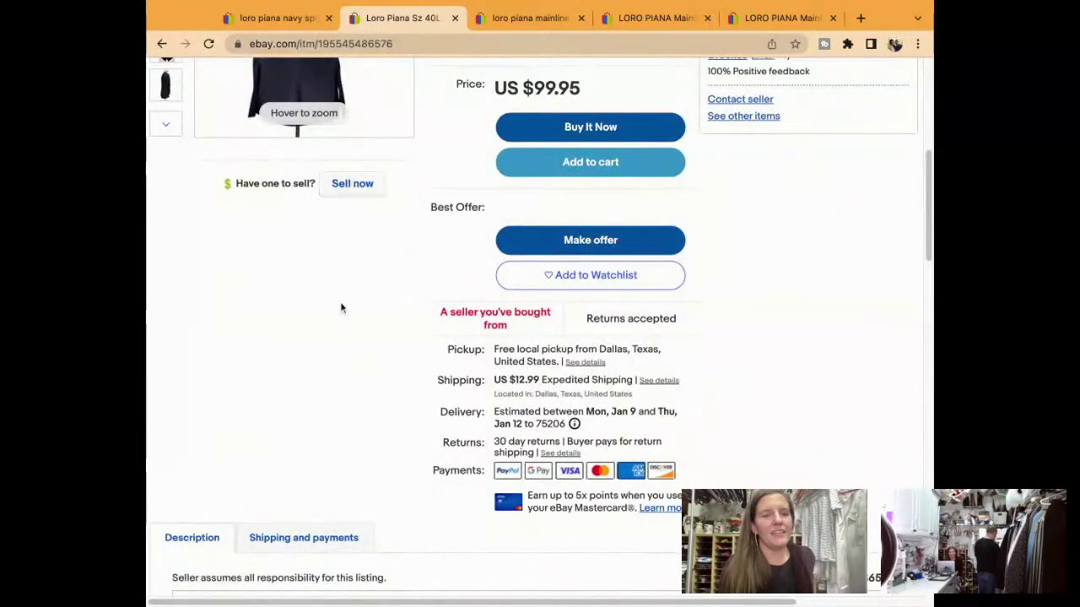
scroll(341, 308, up, 4)
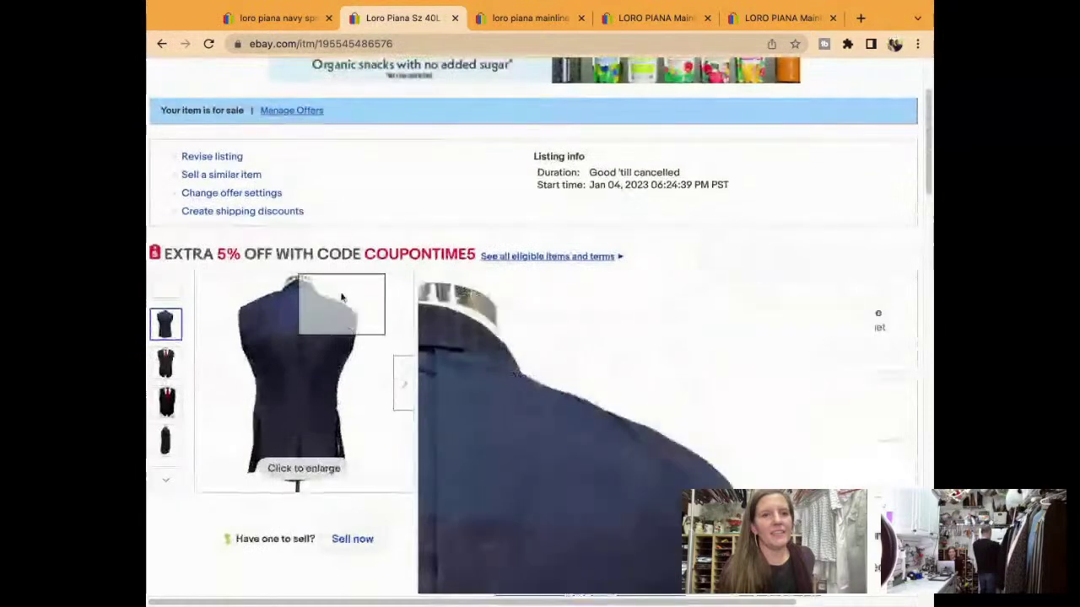
click(237, 156)
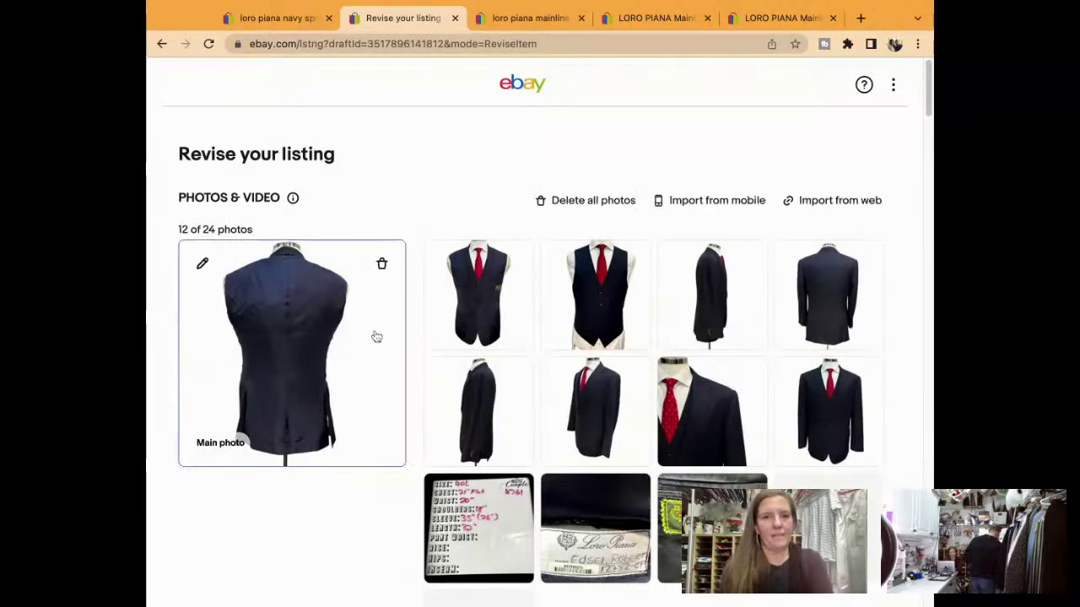
drag(831, 415, 363, 342)
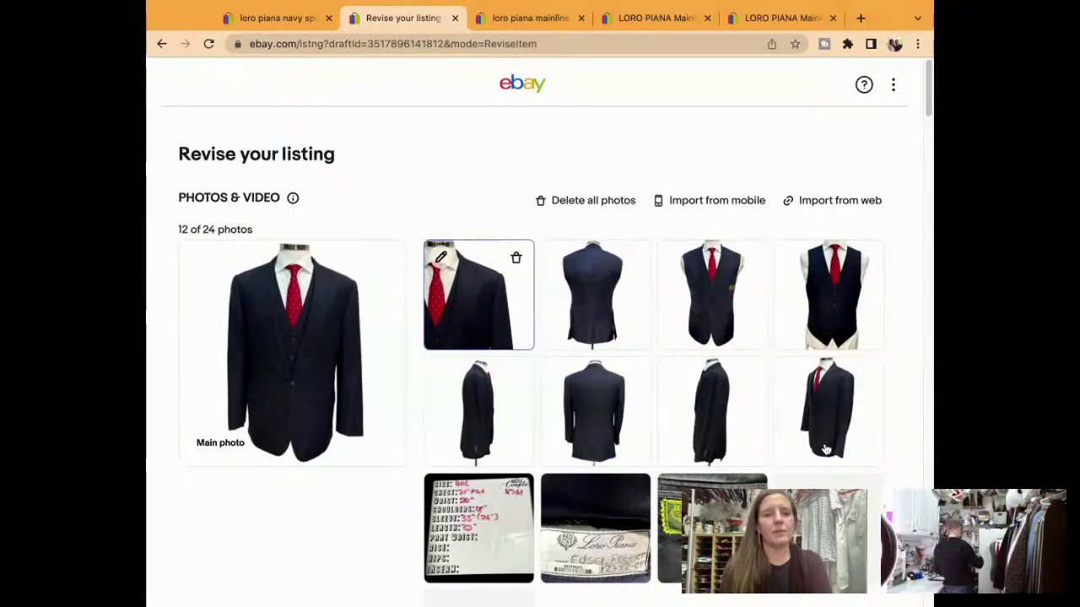
Try a brightness of 100 on the main photo, then return the brightness to about its original level.
click(330, 379)
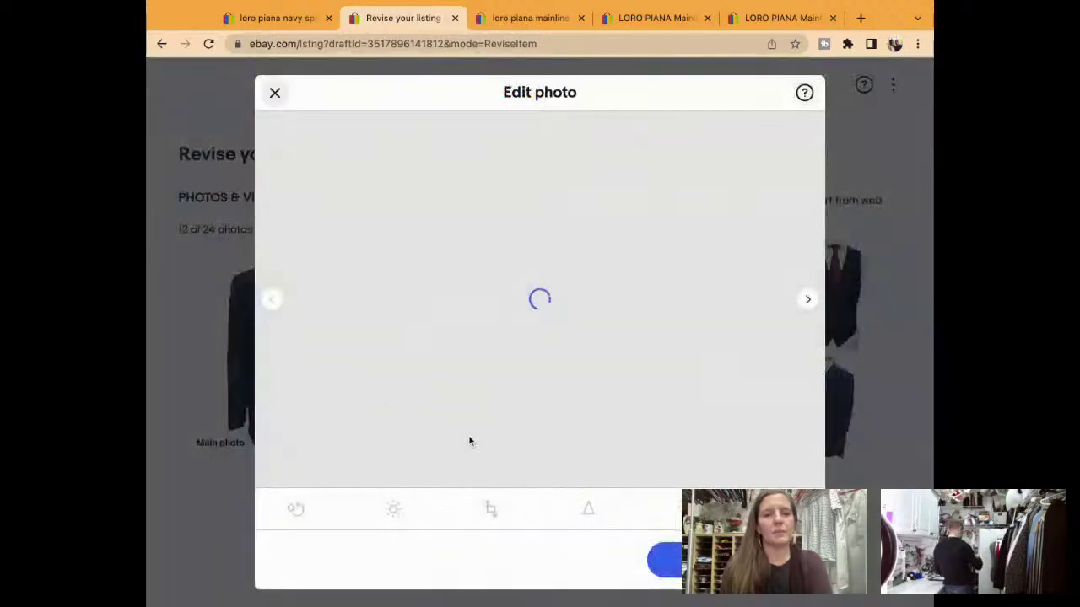
click(393, 509)
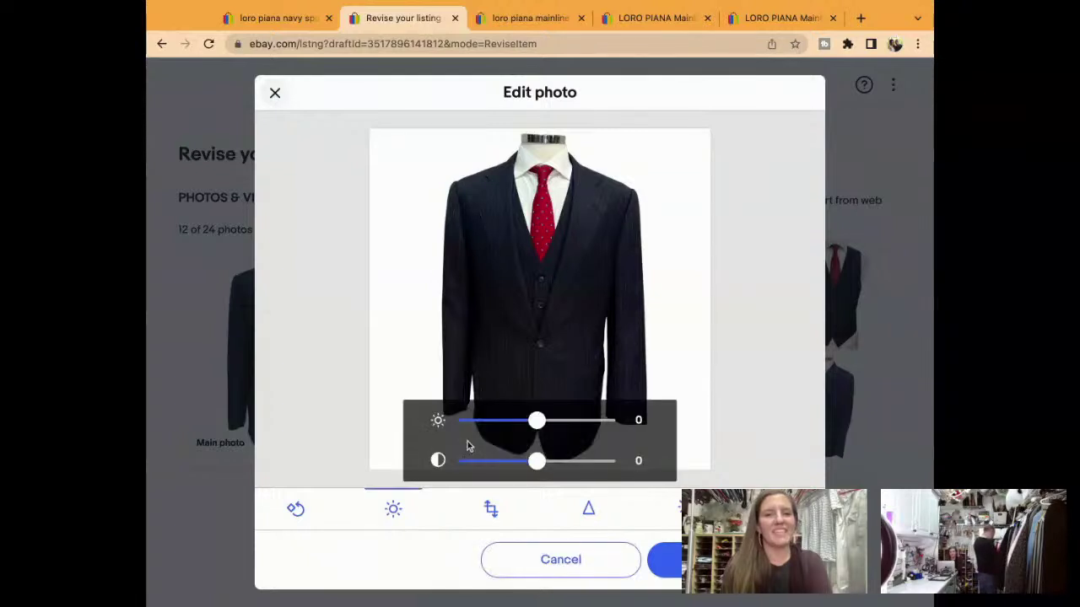
drag(537, 420, 606, 429)
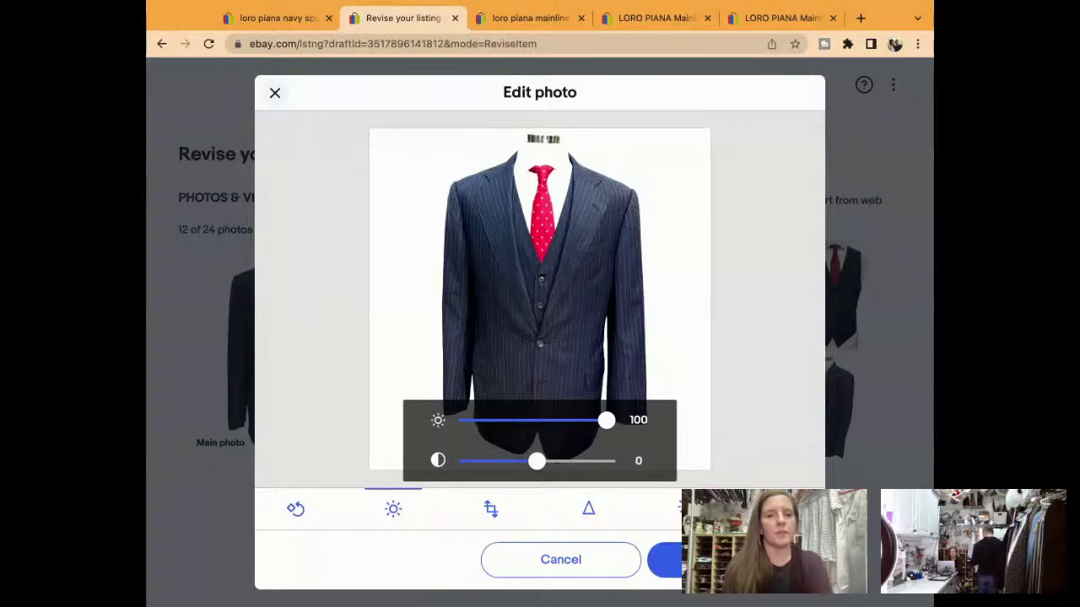
click(538, 421)
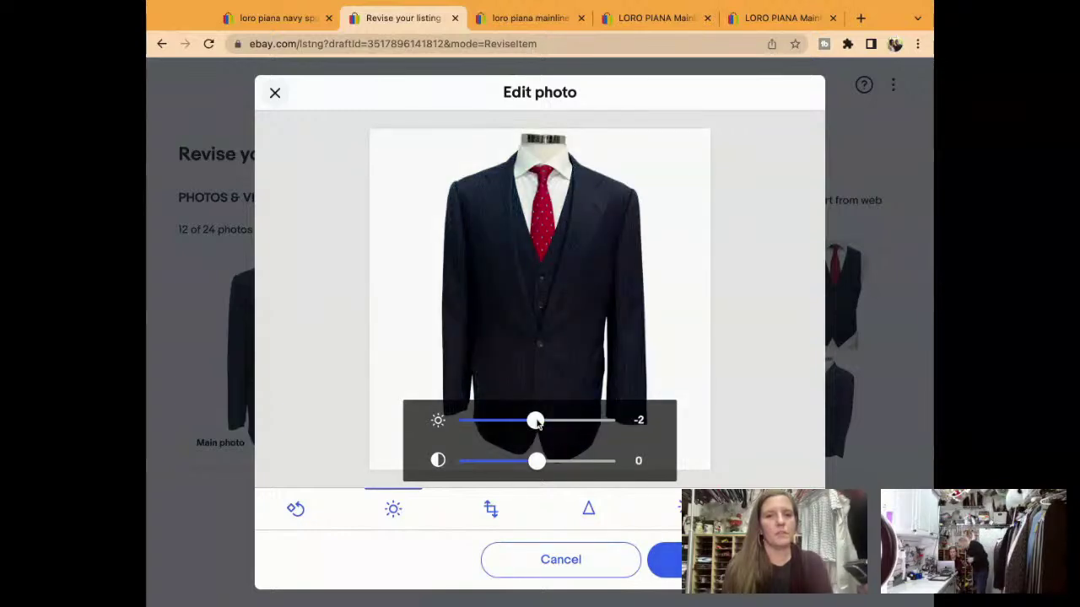
drag(538, 420, 673, 433)
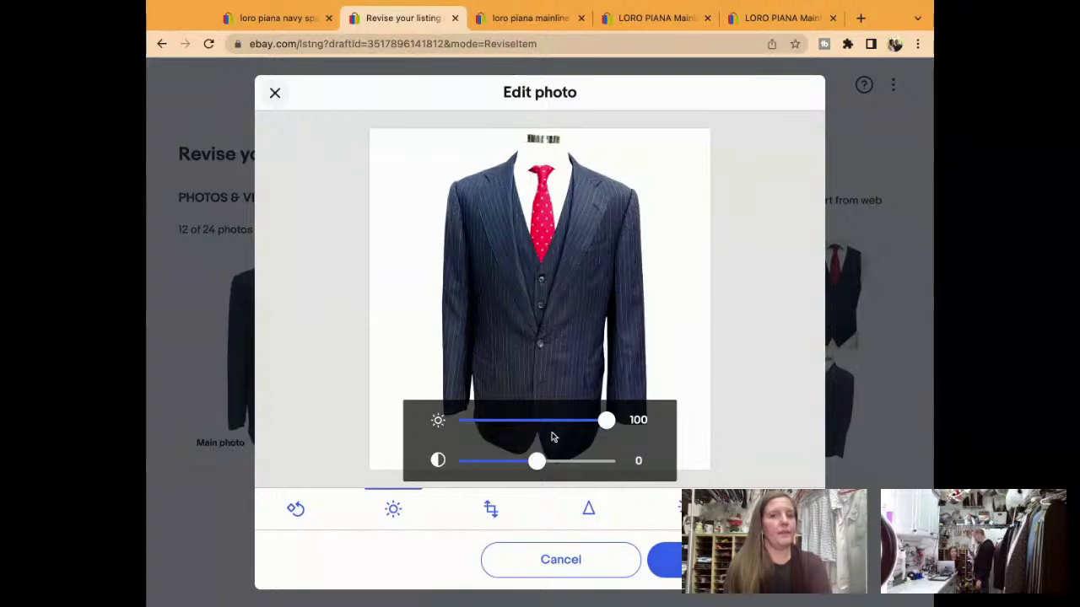
click(536, 422)
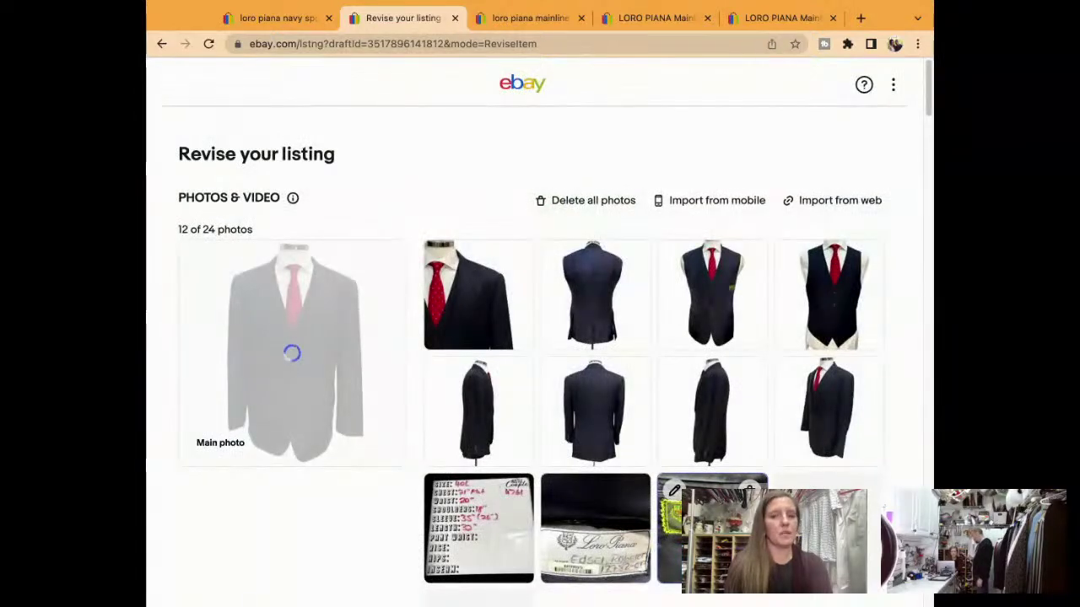
Set the main photo's brightness to 100 and save the edited photo.
mouse_move(799, 447)
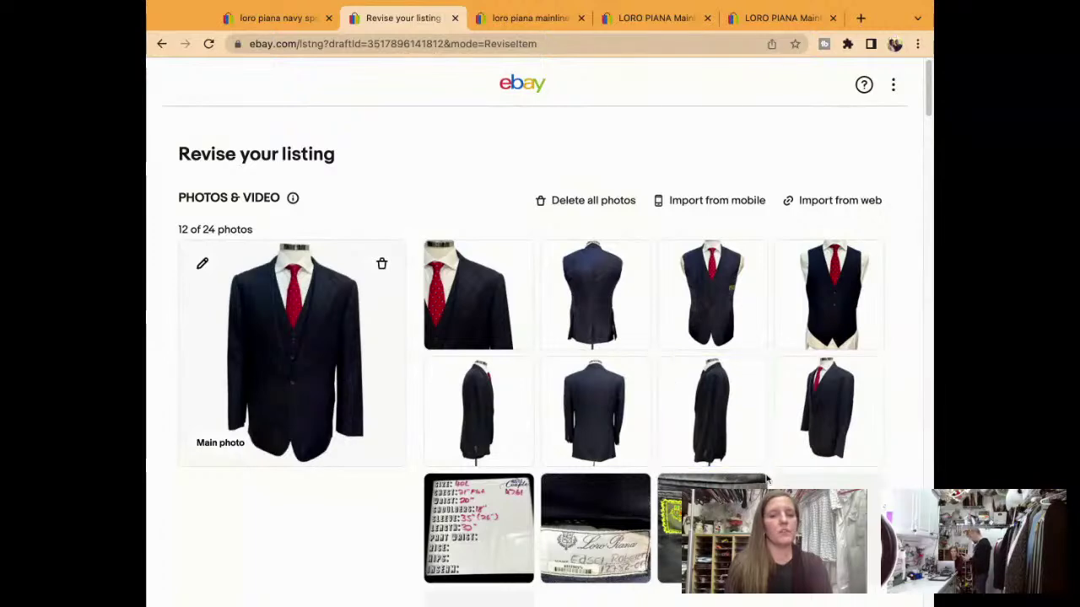
click(342, 371)
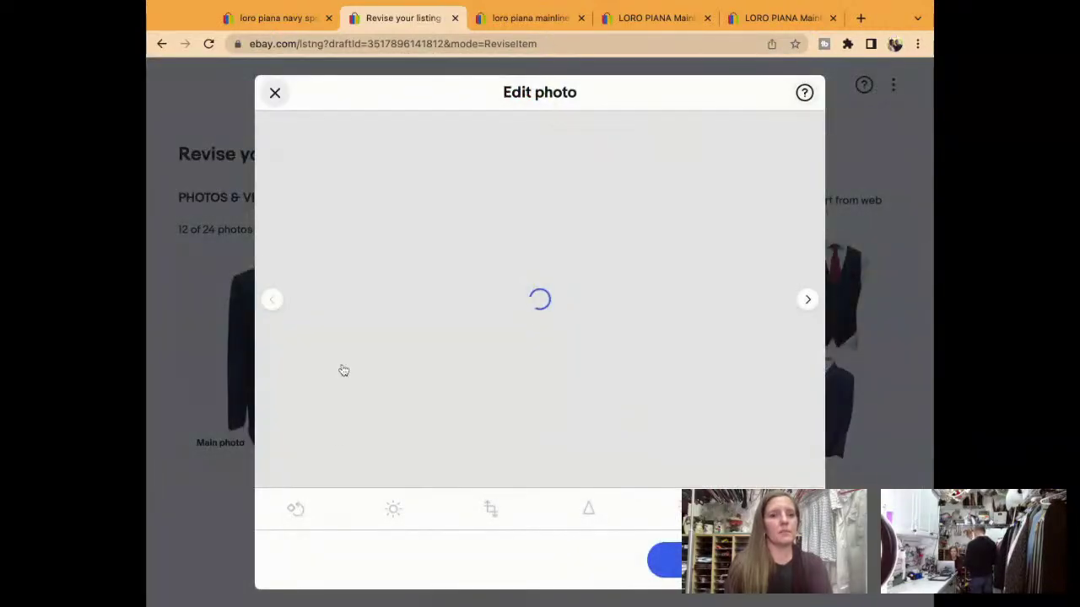
click(393, 508)
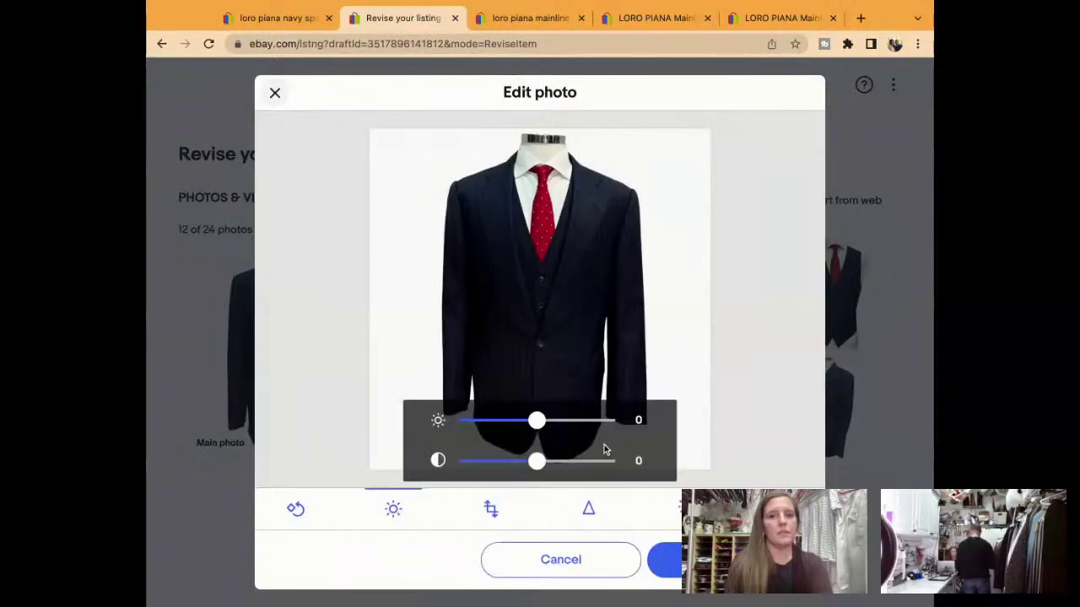
drag(537, 419, 544, 426)
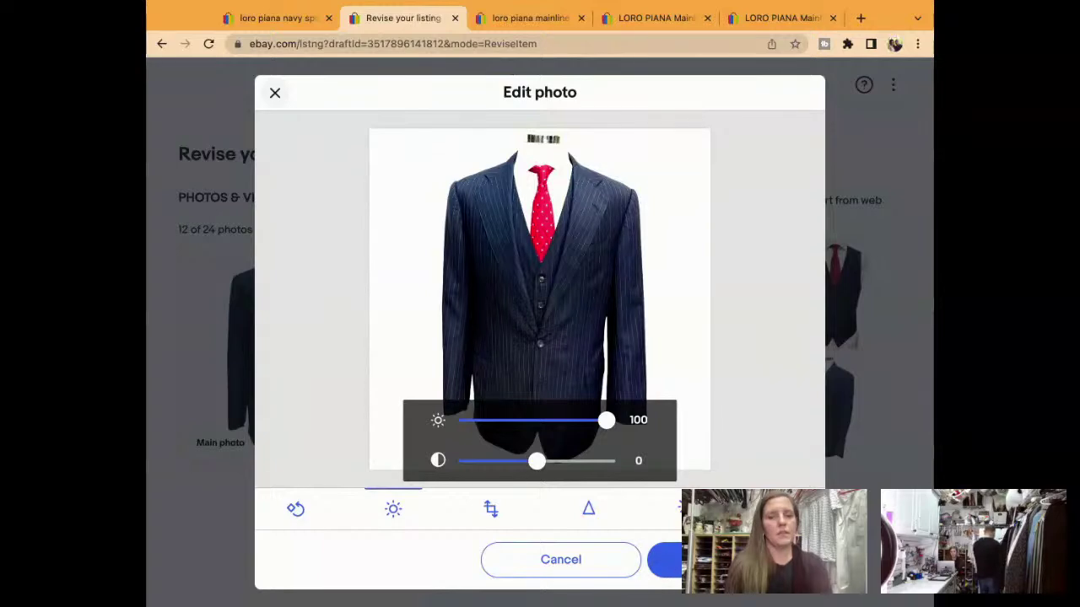
click(665, 560)
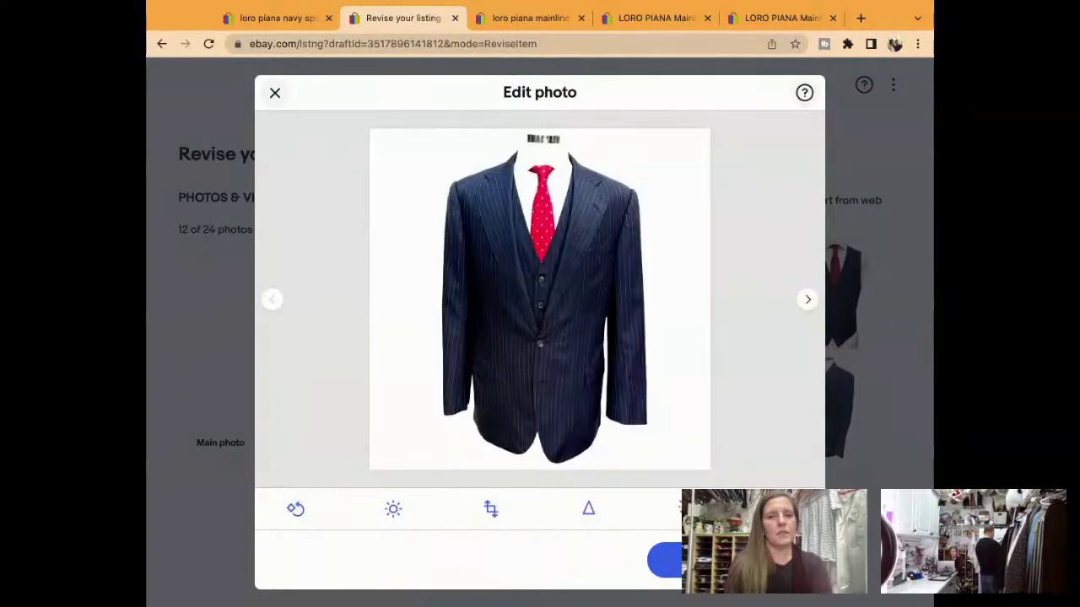
click(666, 560)
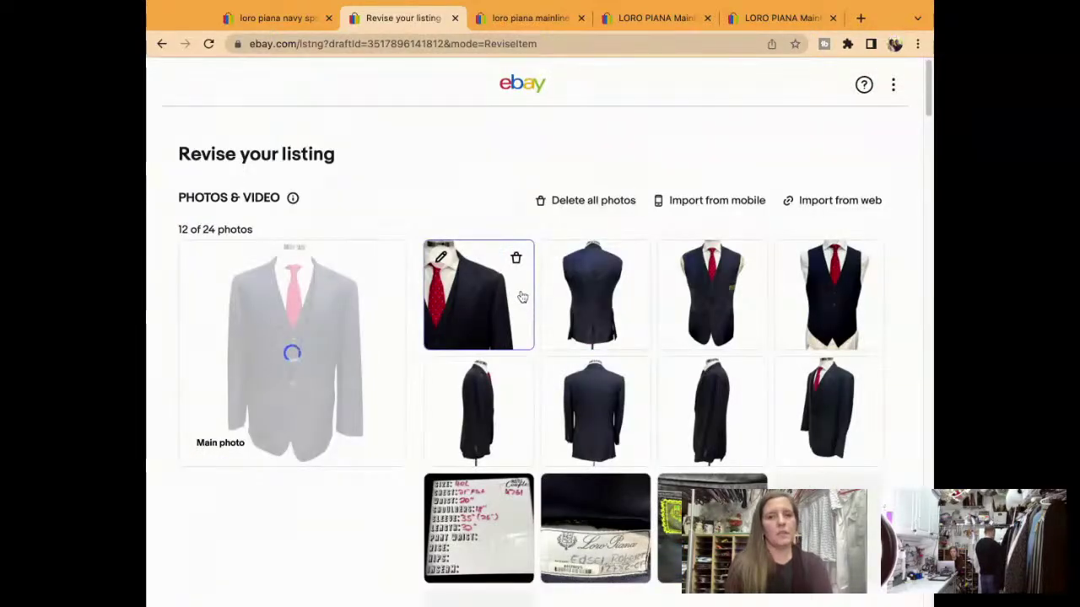
Set the brightness of the angled front photo of the coat to 38 and save it.
click(790, 373)
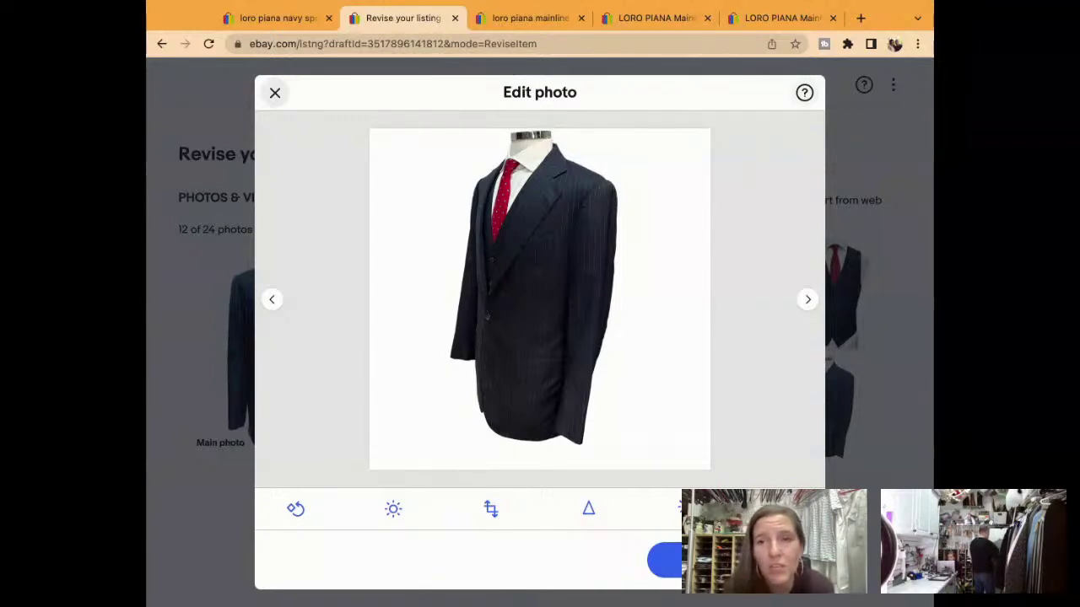
click(393, 510)
drag(556, 423, 564, 421)
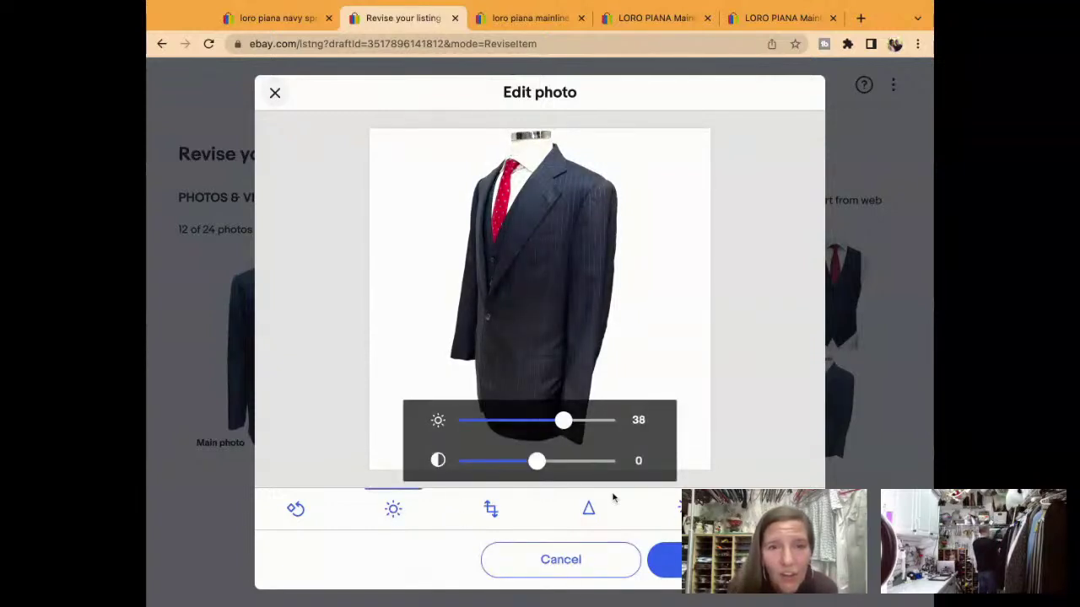
click(666, 559)
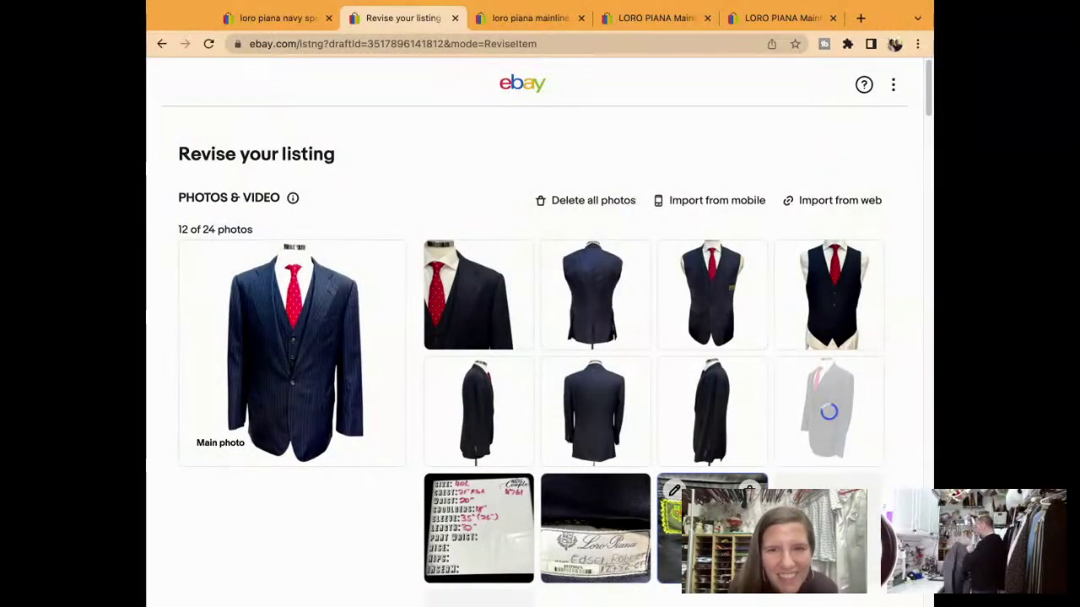
Move the measurement card photo behind the two label photos so it is last in the photo order.
scroll(674, 471, down, 3)
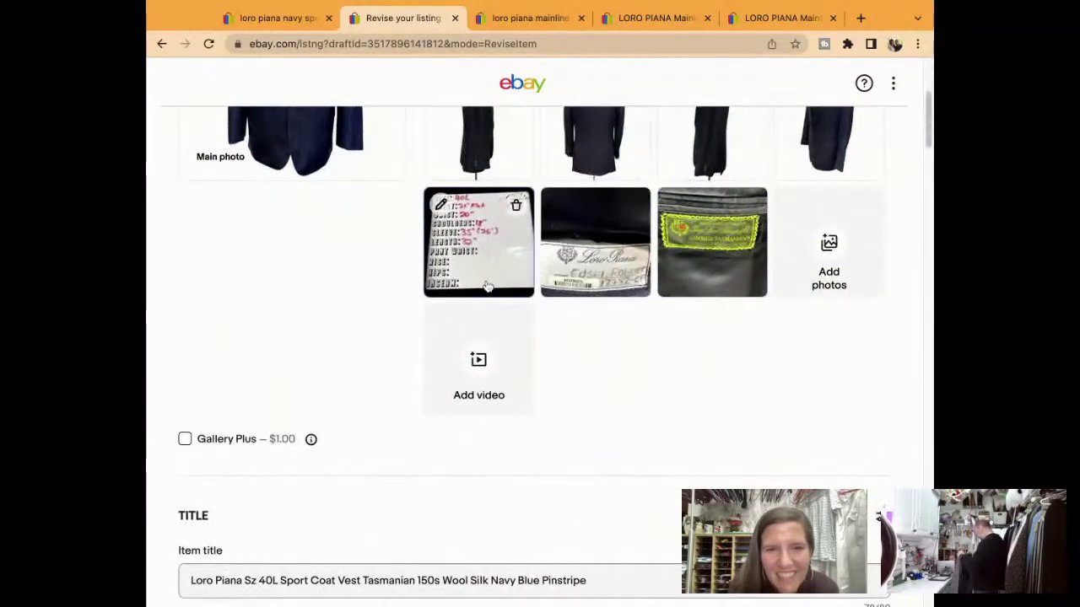
drag(485, 274, 619, 272)
click(622, 276)
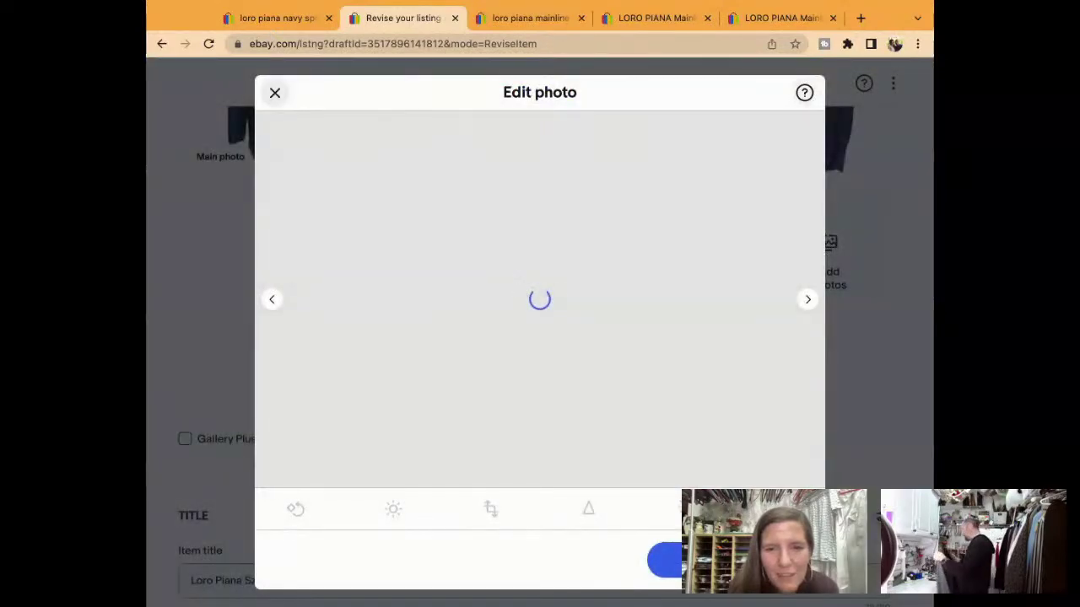
key(Escape)
drag(595, 292, 712, 254)
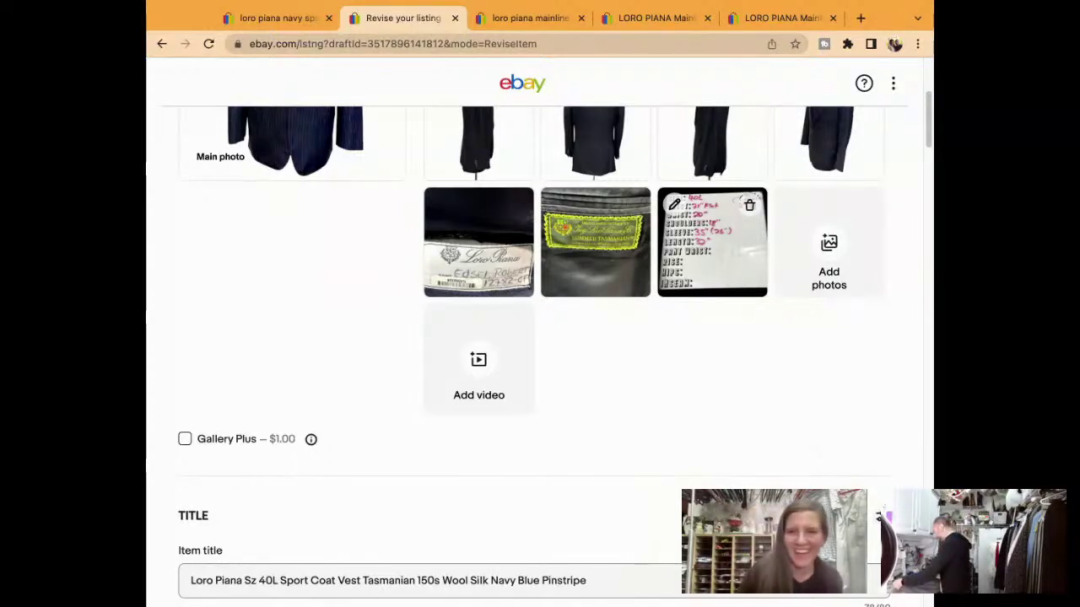
Submit the revised listing and close the confirmation to return to the active listings.
scroll(534, 354, down, 8)
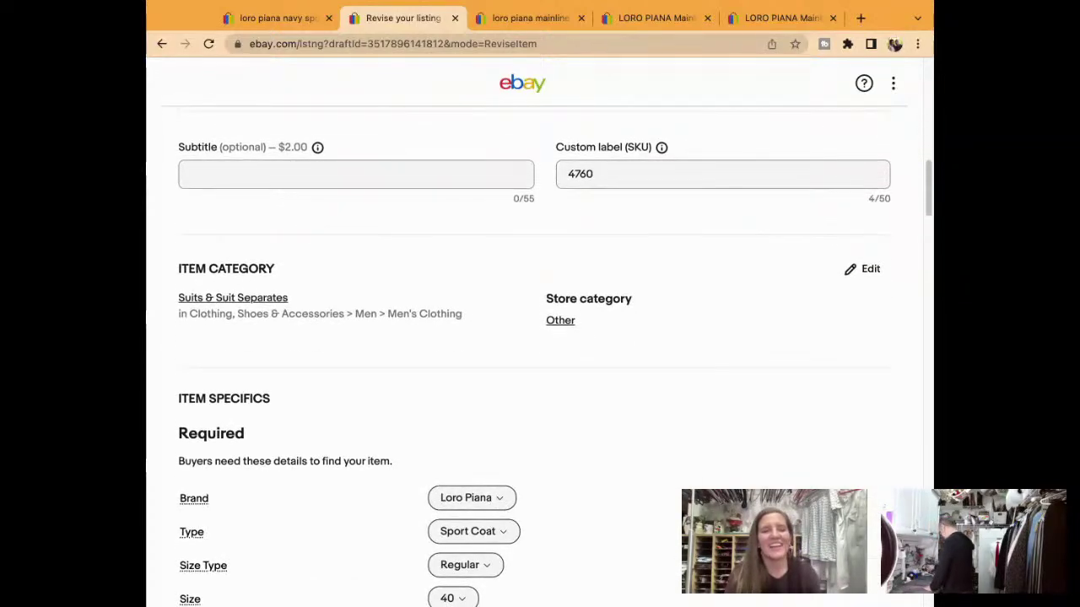
scroll(534, 355, down, 7)
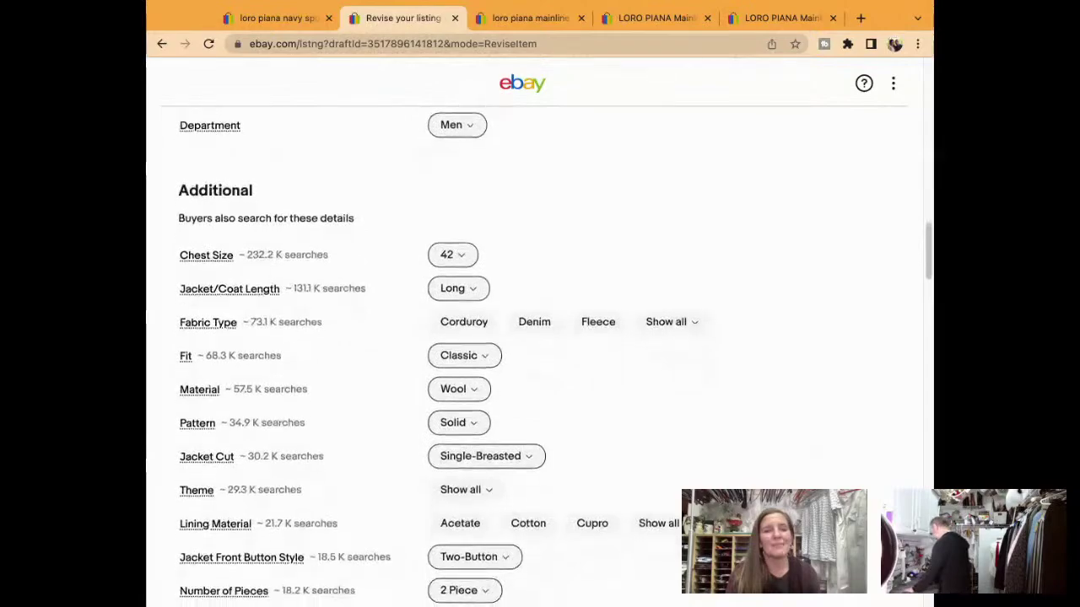
scroll(534, 354, down, 12)
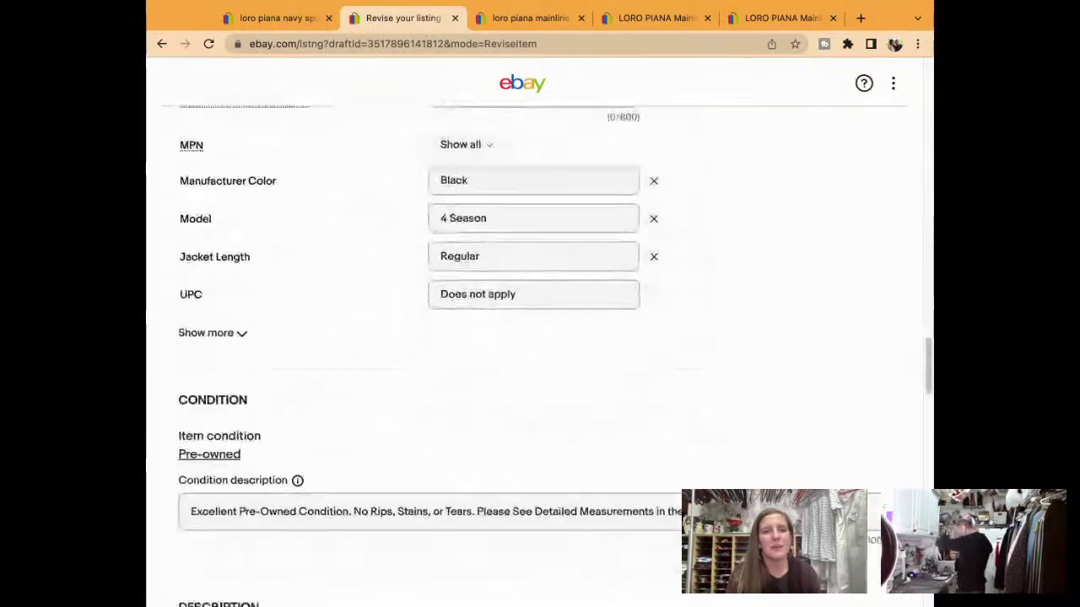
scroll(534, 354, down, 4)
scroll(534, 354, down, 5)
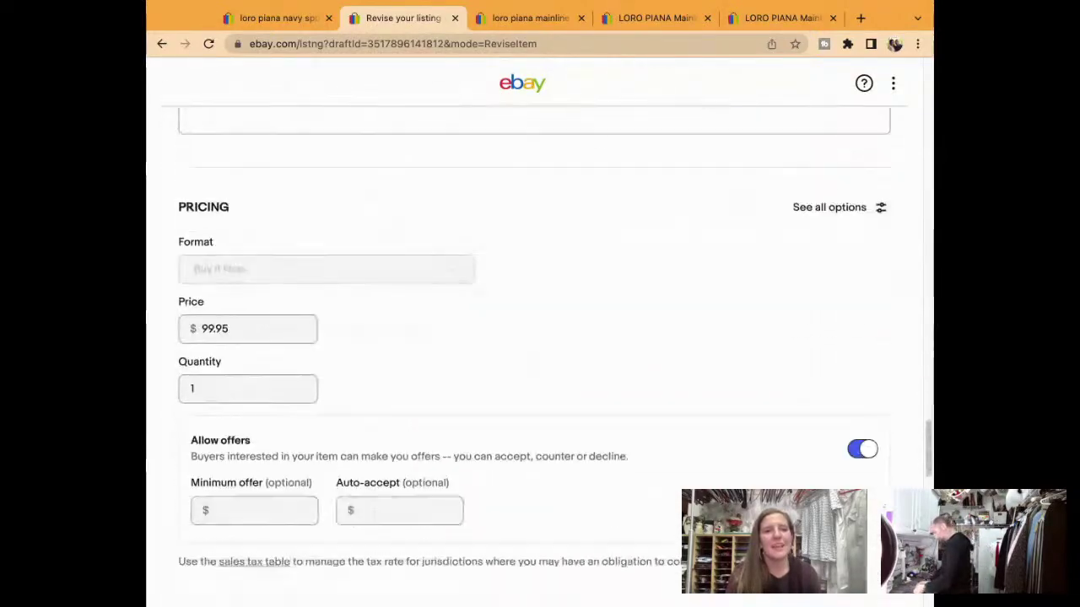
scroll(534, 354, down, 15)
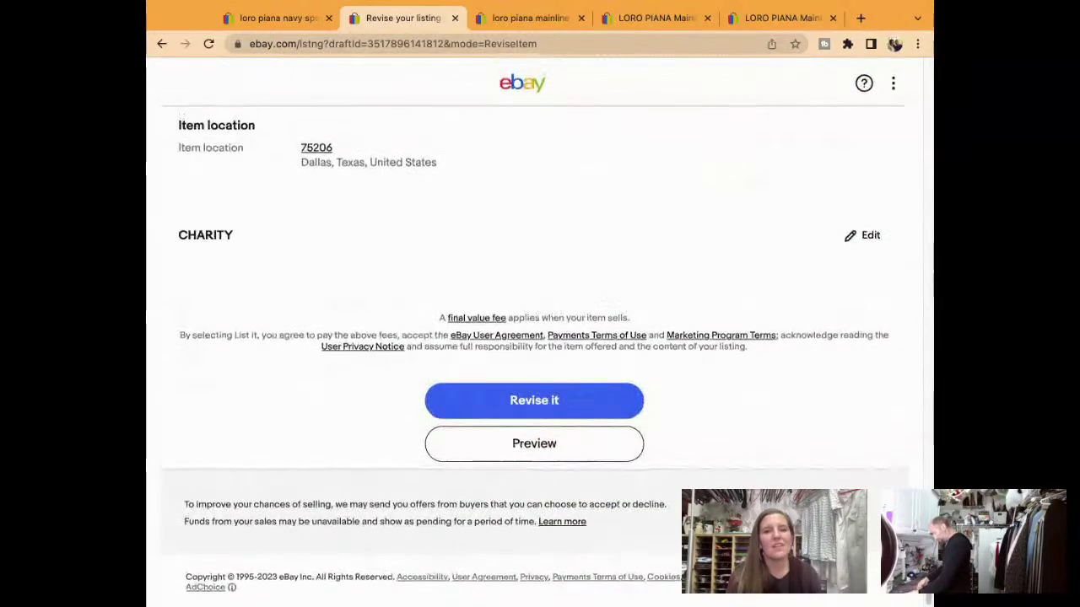
click(572, 400)
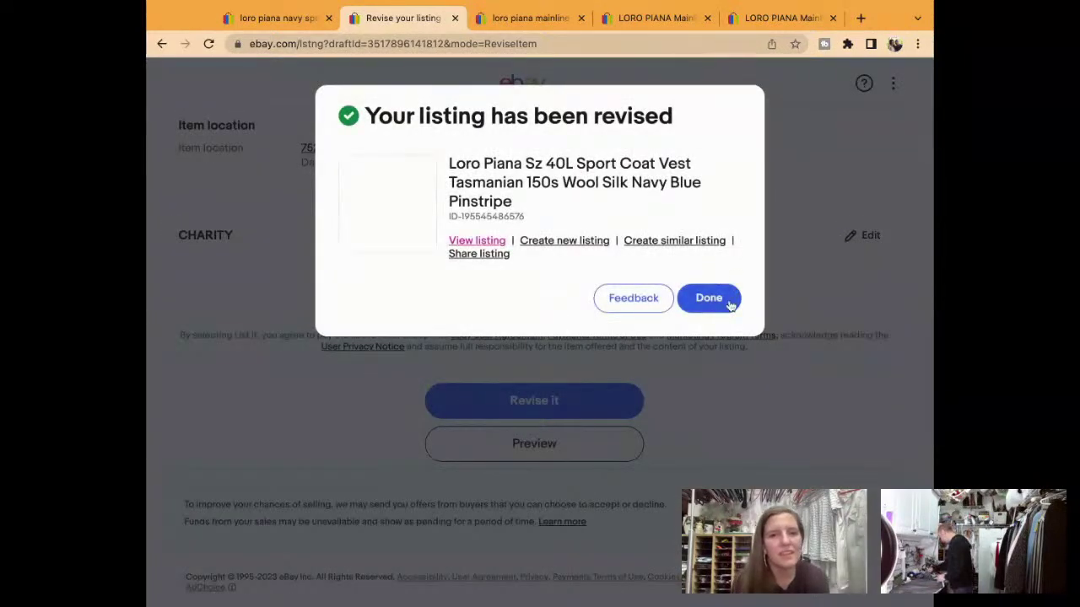
click(730, 304)
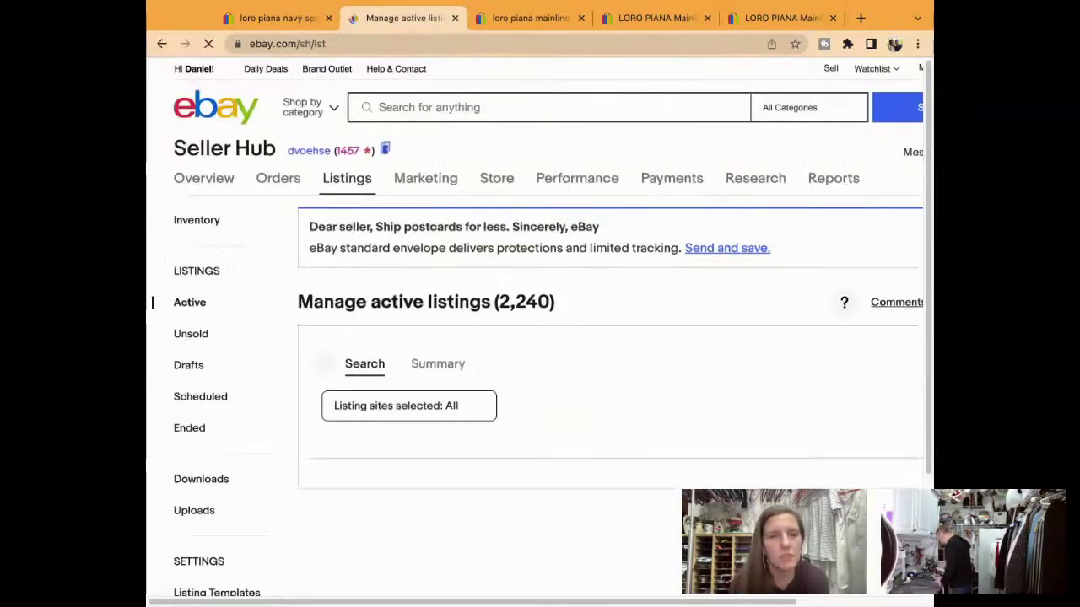
Open the Loro Piana Mainline Size 40L gray pinstripe sport coat from the active listings and start revising it.
scroll(524, 388, down, 3)
scroll(525, 388, down, 6)
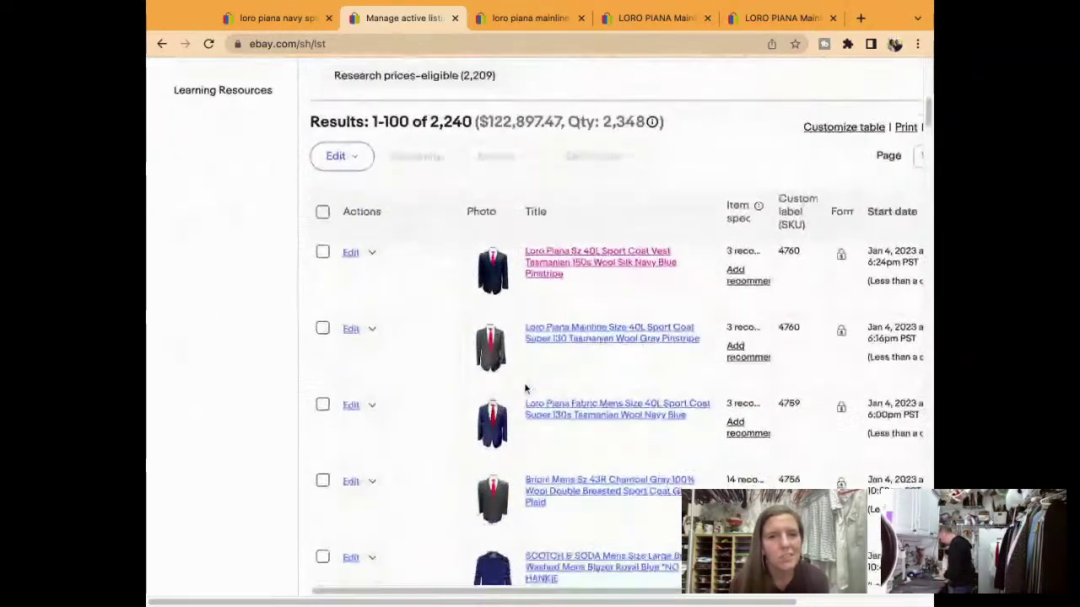
click(555, 272)
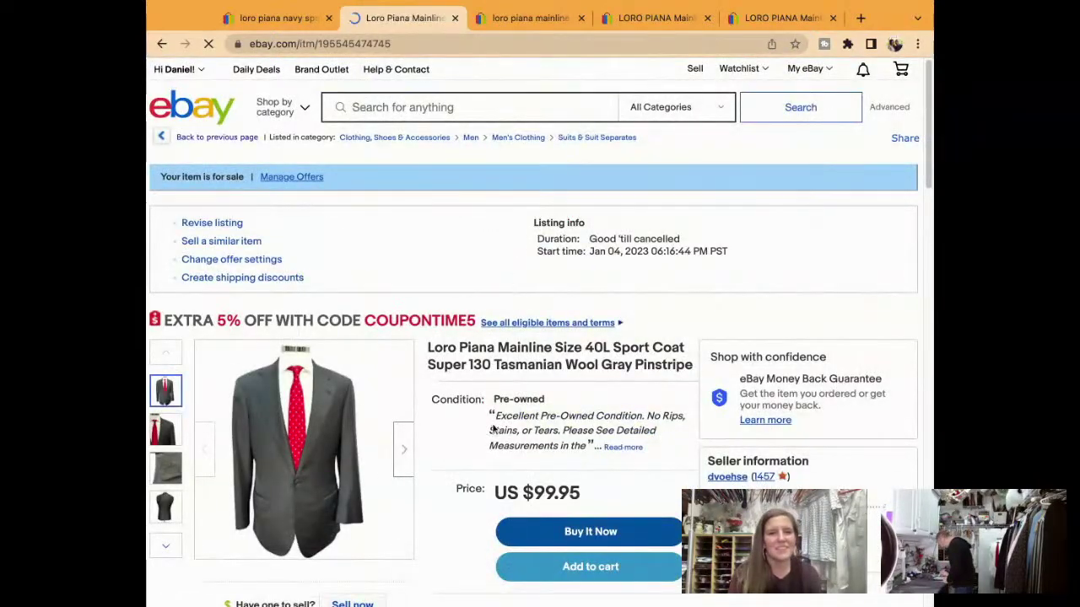
click(192, 228)
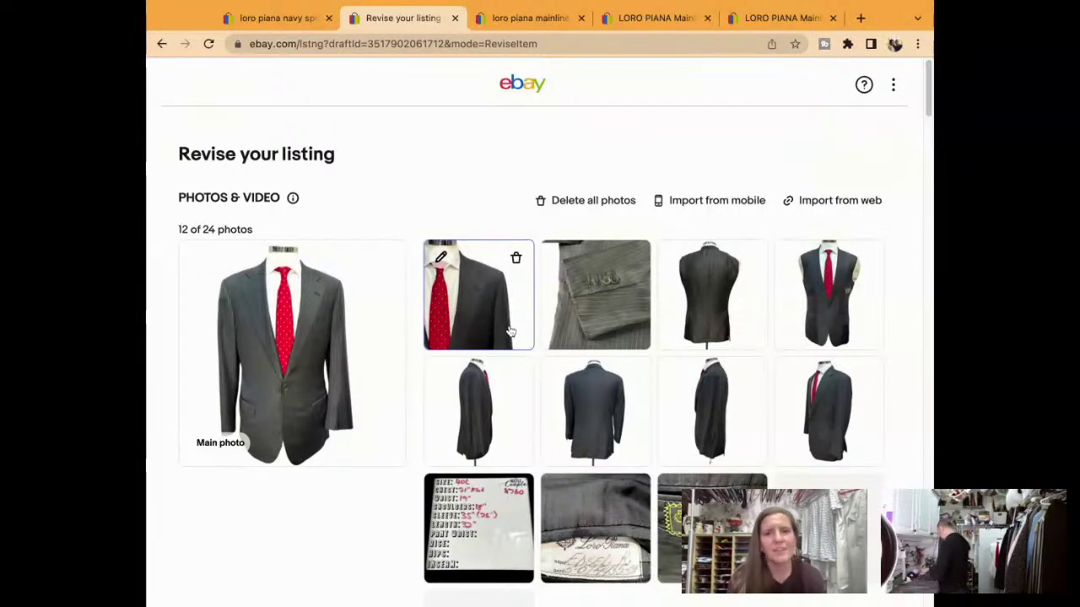
Move the measurement card photo behind the two label photos so it is last in the gray coat's photo order.
scroll(566, 309, down, 3)
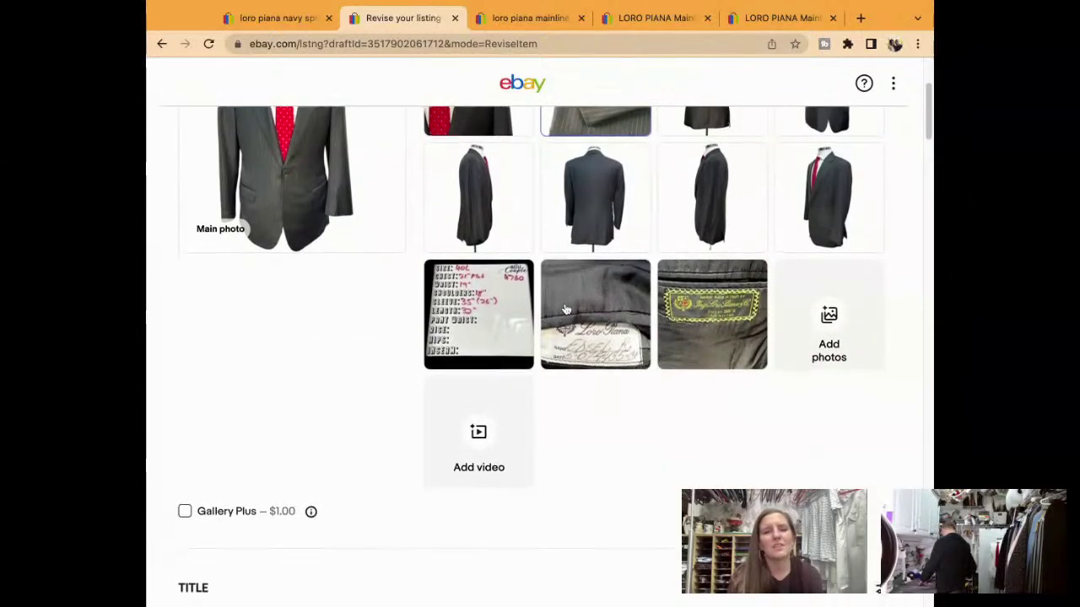
drag(478, 304, 712, 287)
scroll(711, 287, up, 5)
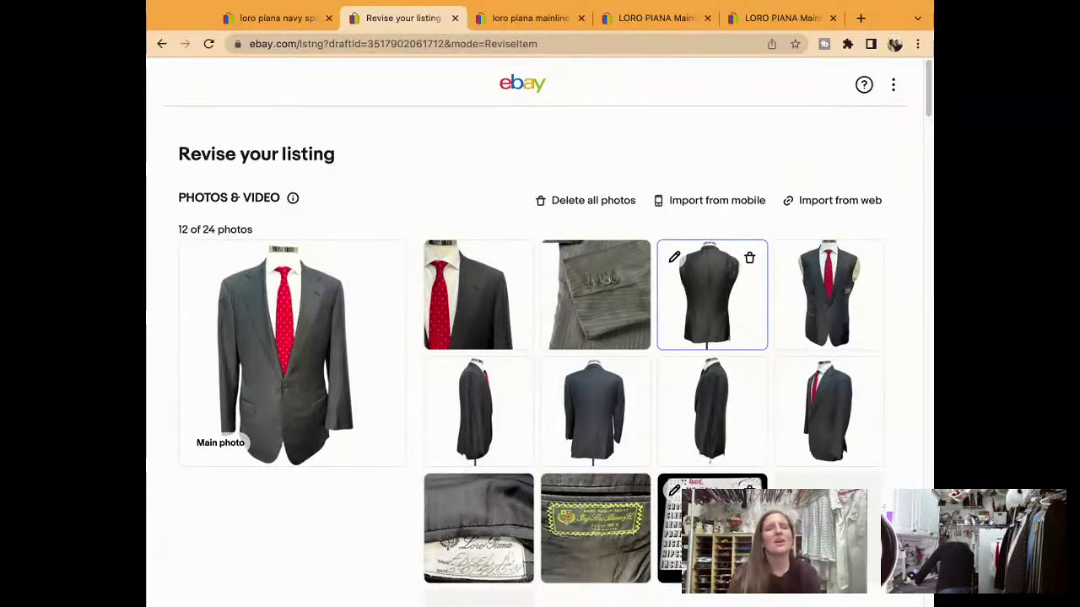
Copy the item title and paste it over the outdated navy blue 40R line at the start of the description.
scroll(712, 295, down, 5)
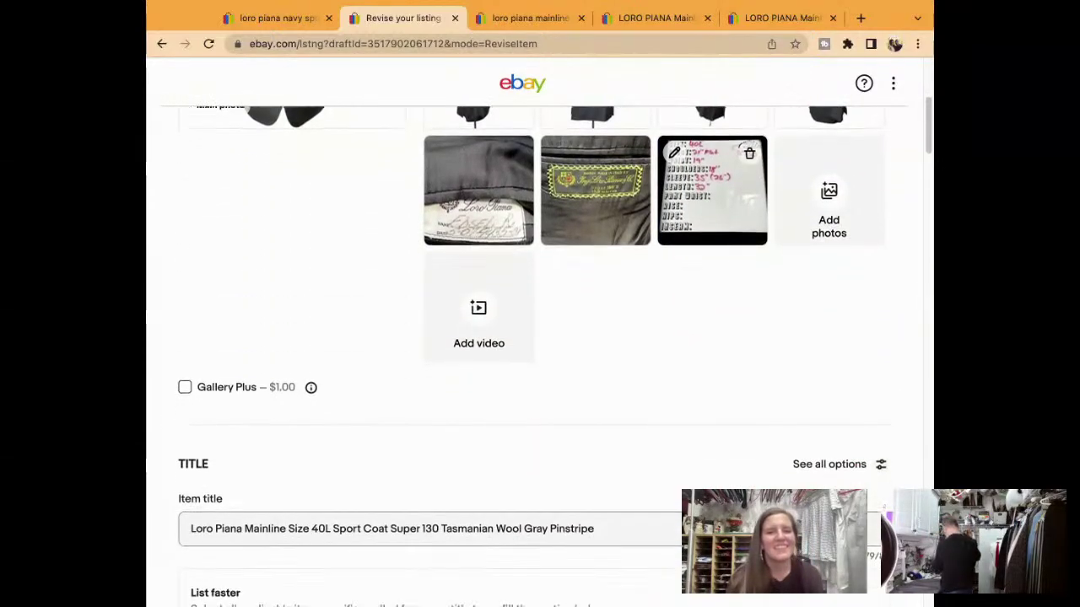
triple_click(627, 391)
key(super+c)
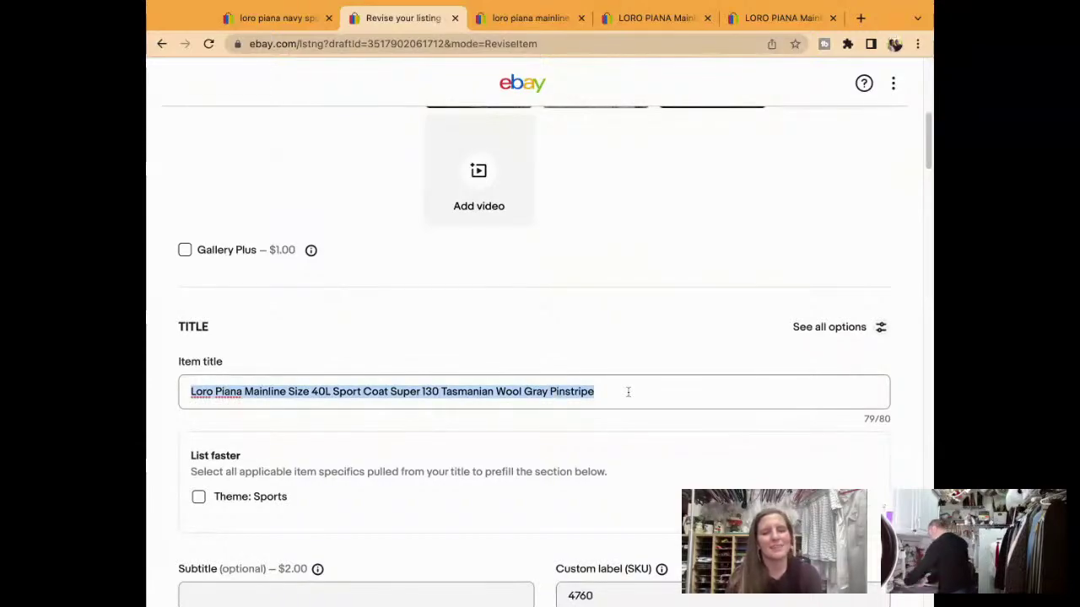
scroll(628, 391, down, 15)
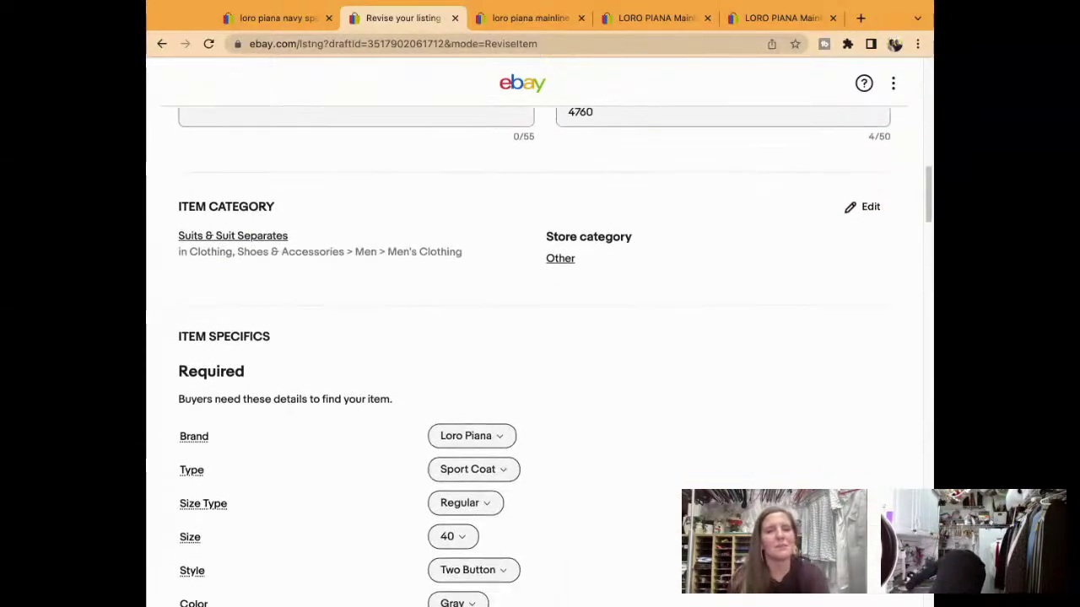
scroll(540, 354, down, 15)
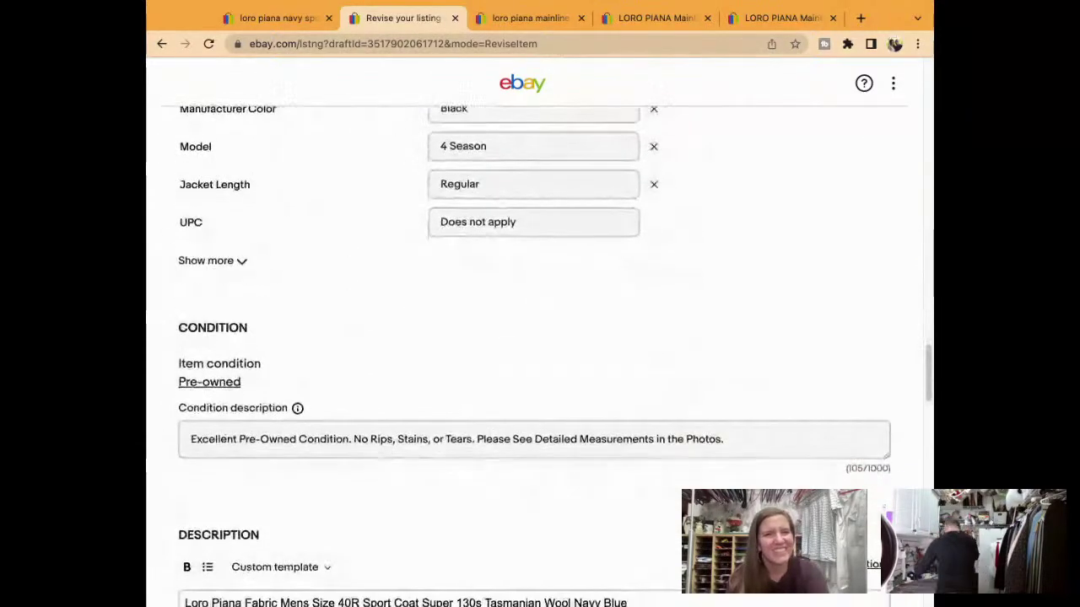
scroll(638, 405, down, 3)
triple_click(638, 406)
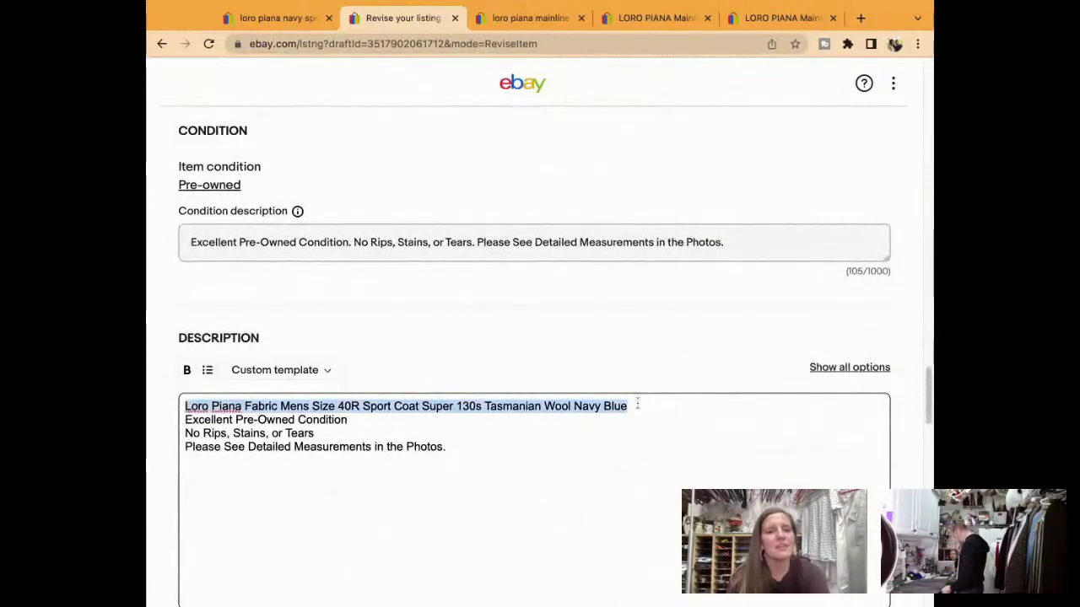
key(super+v)
key(Return)
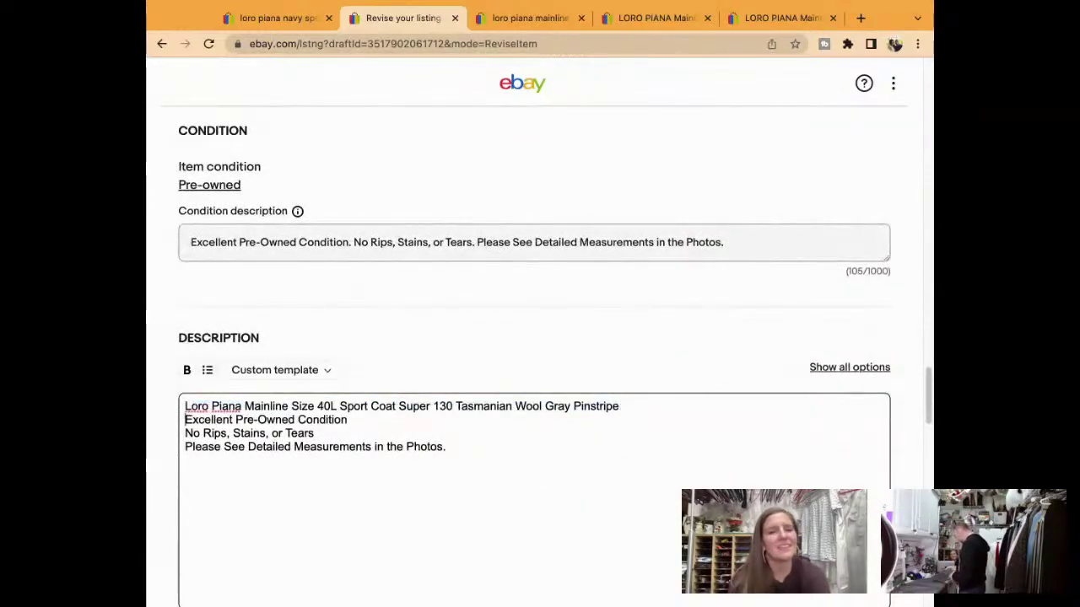
Submit the revised gray pinstripe listing and close the confirmation to return to the active listings.
scroll(638, 405, down, 1)
scroll(540, 354, down, 10)
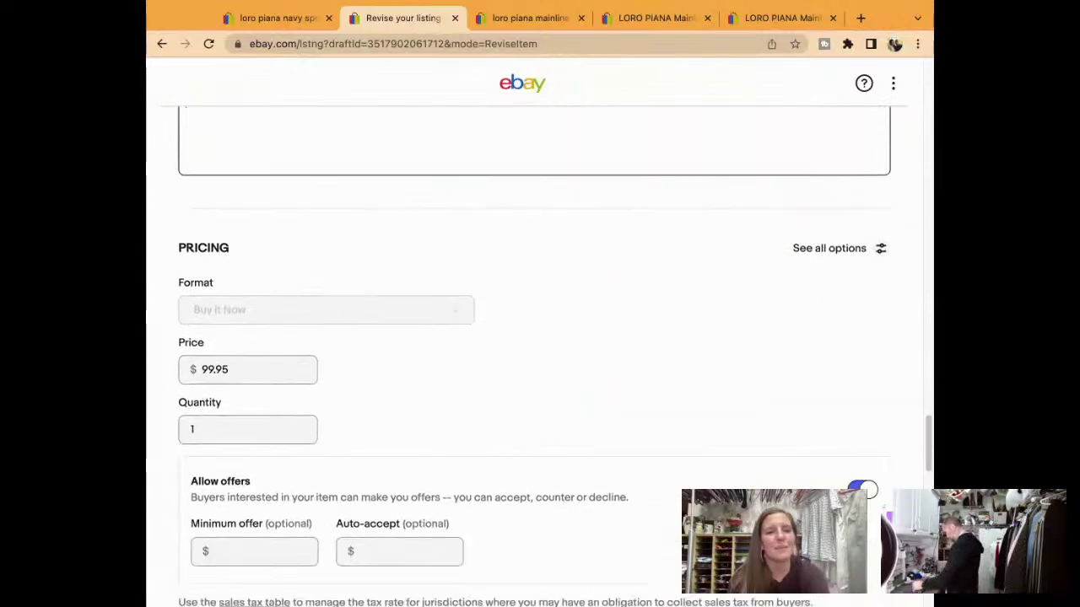
scroll(539, 354, down, 10)
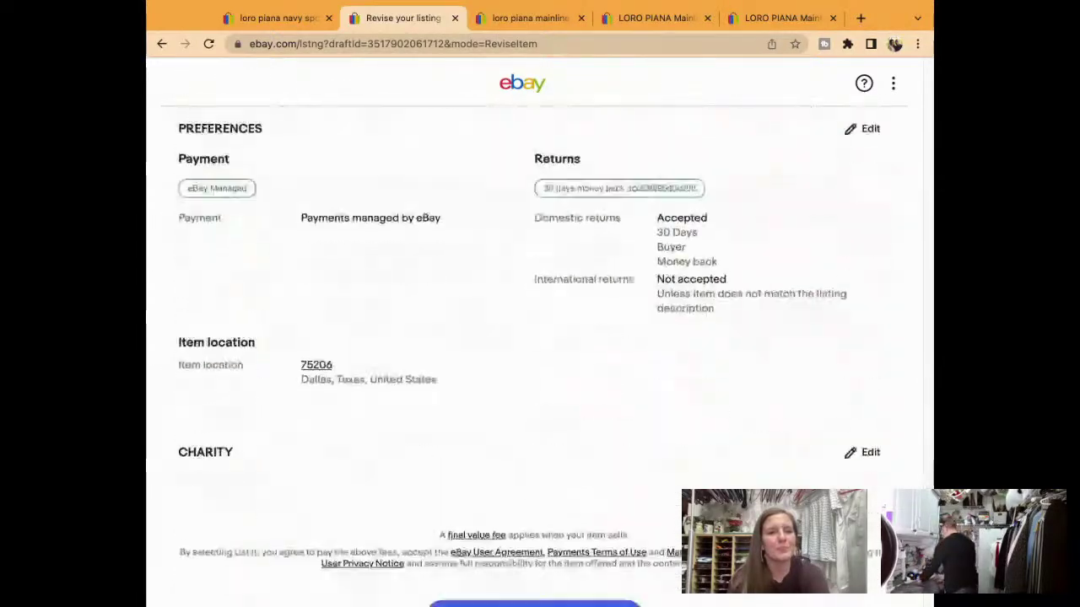
click(570, 403)
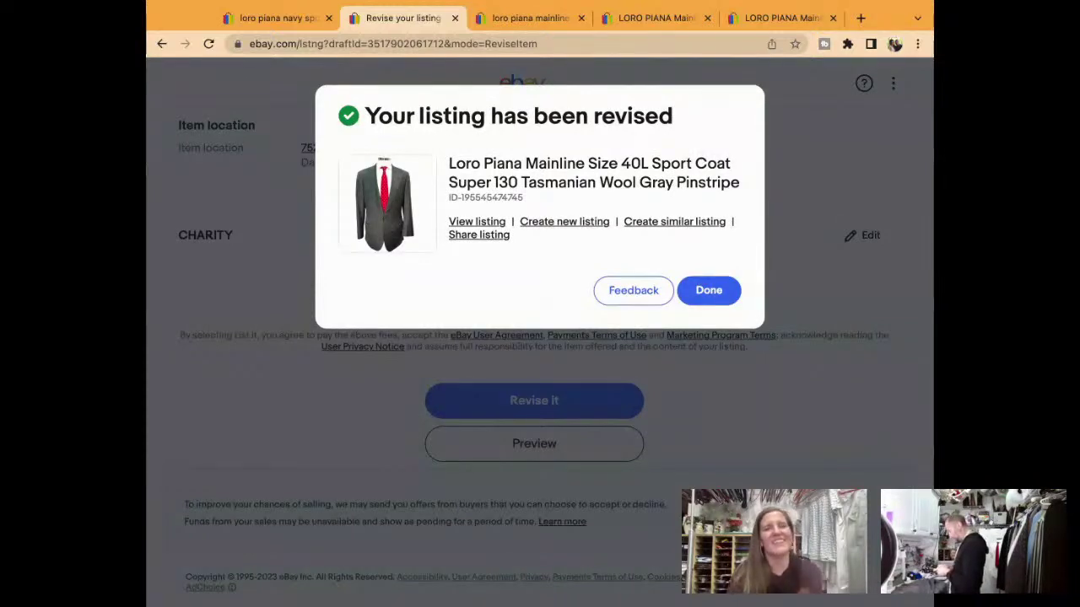
click(719, 292)
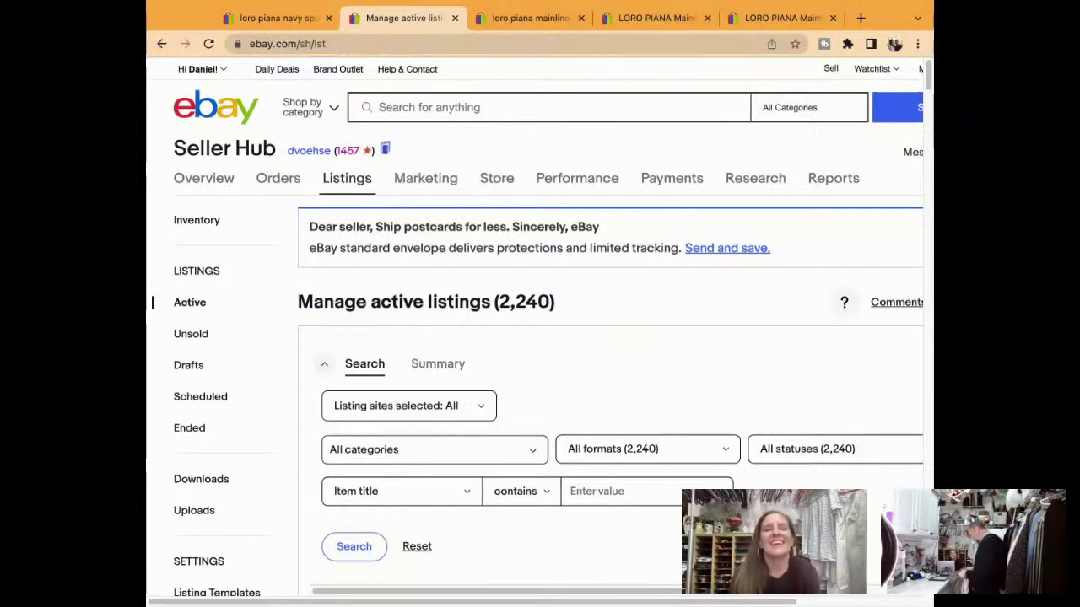
Select the Loro Piana 40L navy pinstripe sport coat and vest listing and create a similar listing from it.
scroll(521, 376, down, 3)
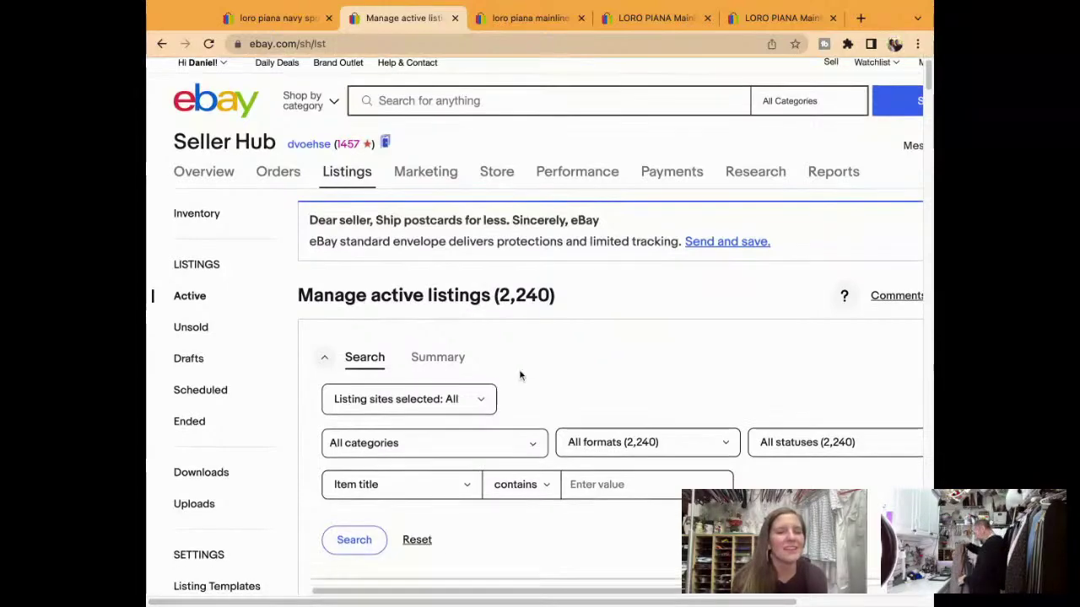
scroll(519, 371, down, 12)
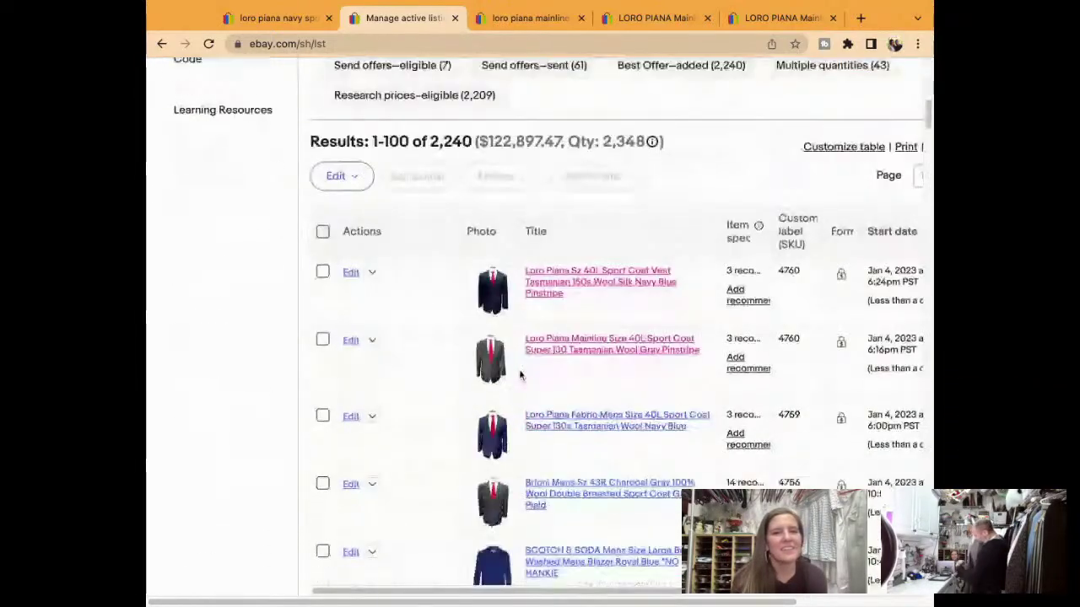
click(322, 271)
click(416, 175)
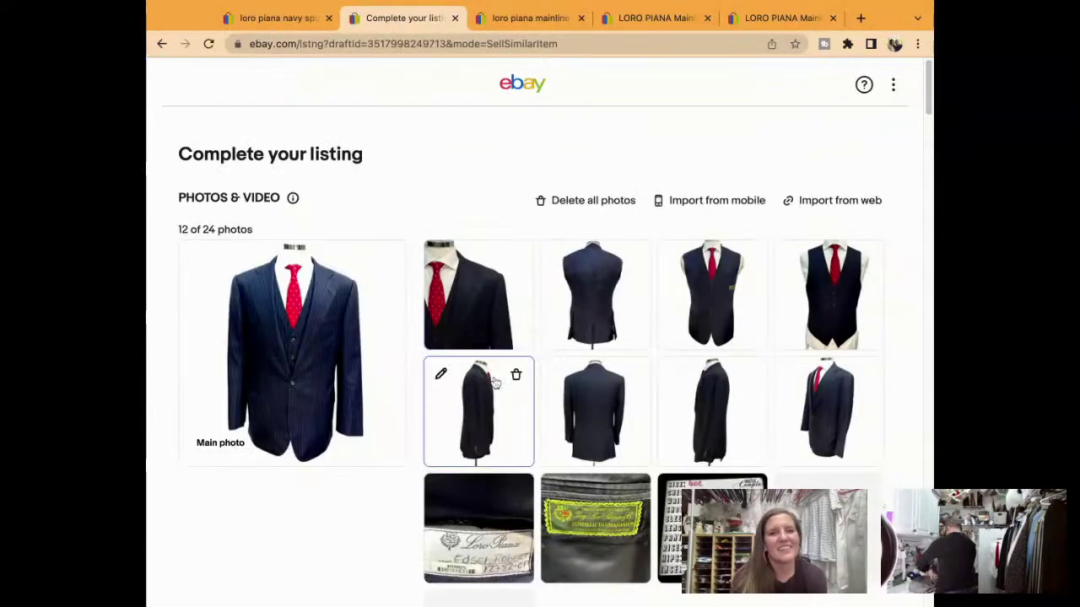
Delete all the copied photos from the new listing draft.
scroll(496, 384, down, 3)
scroll(496, 384, up, 3)
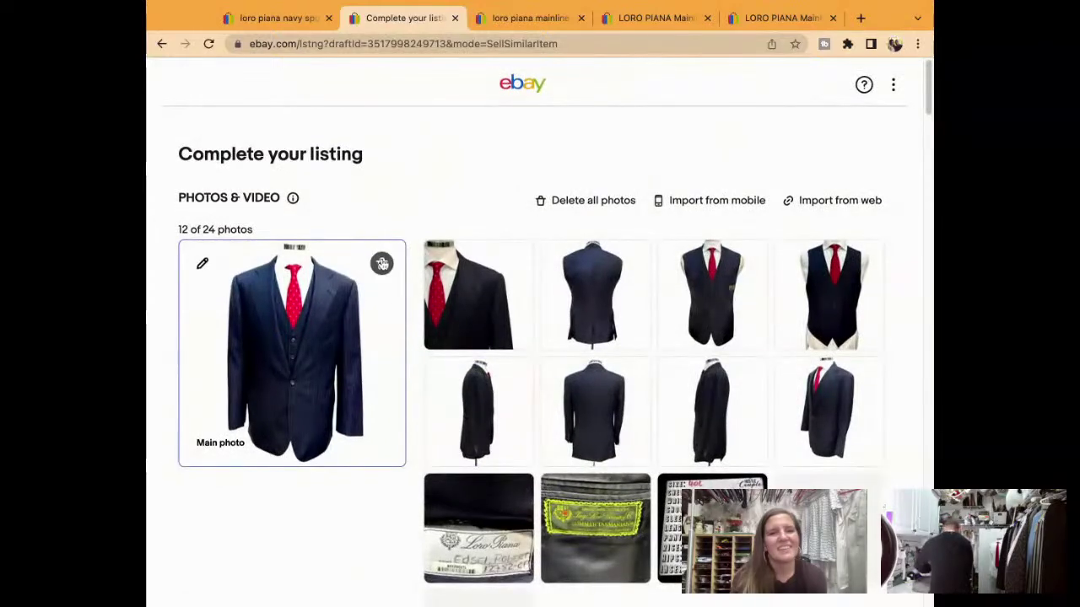
click(382, 263)
click(382, 263)
click(381, 263)
click(382, 263)
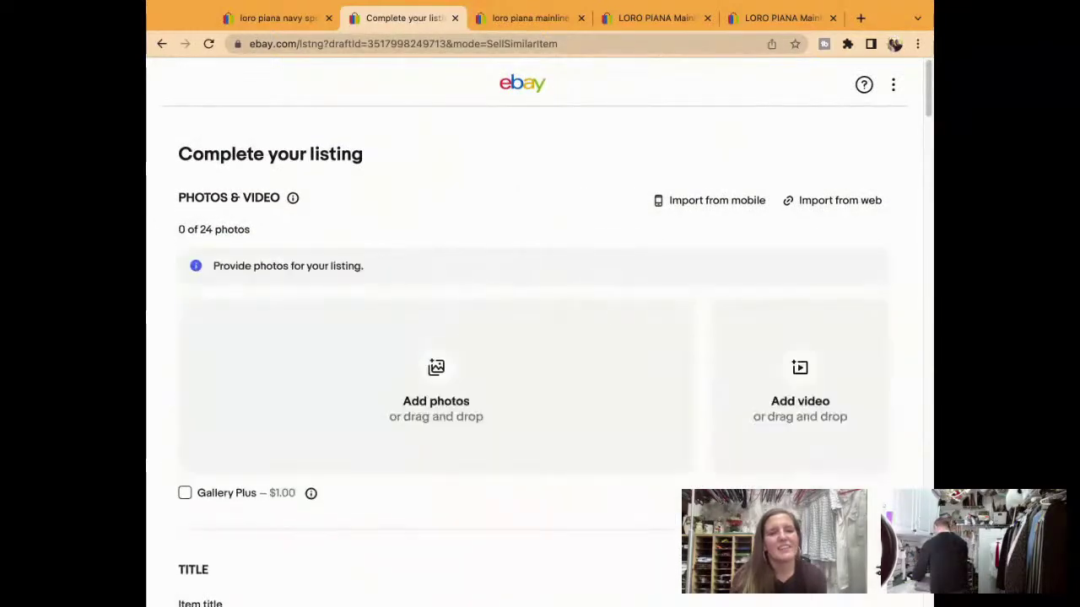
In the item title, replace "Sport Coat Vest" with "2 Piece Suit" and change "150s" to "130s".
scroll(381, 263, down, 5)
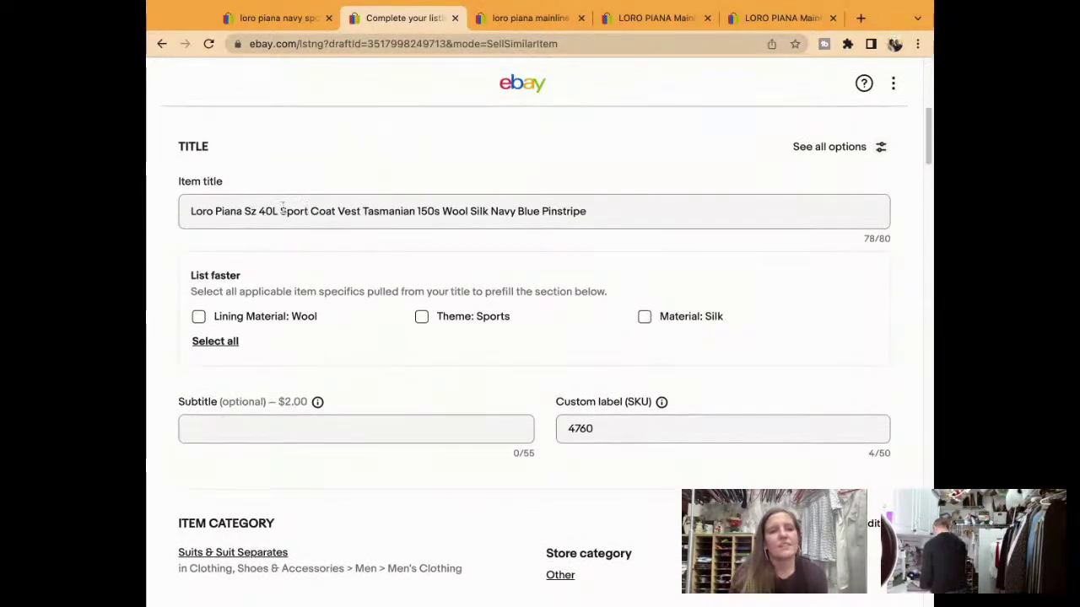
click(331, 211)
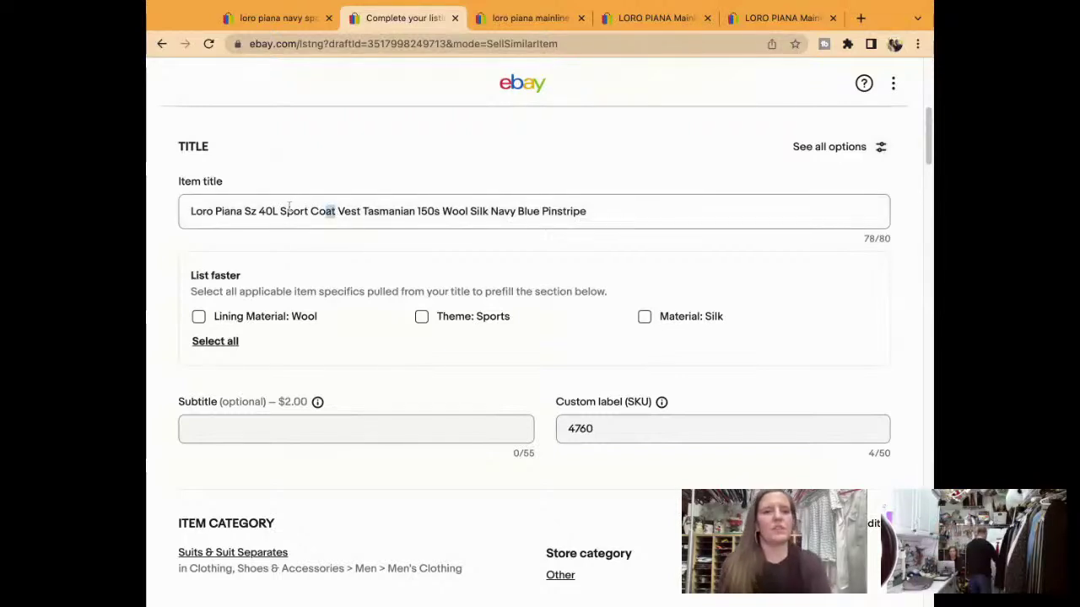
drag(282, 211, 361, 213)
key(BackSpace)
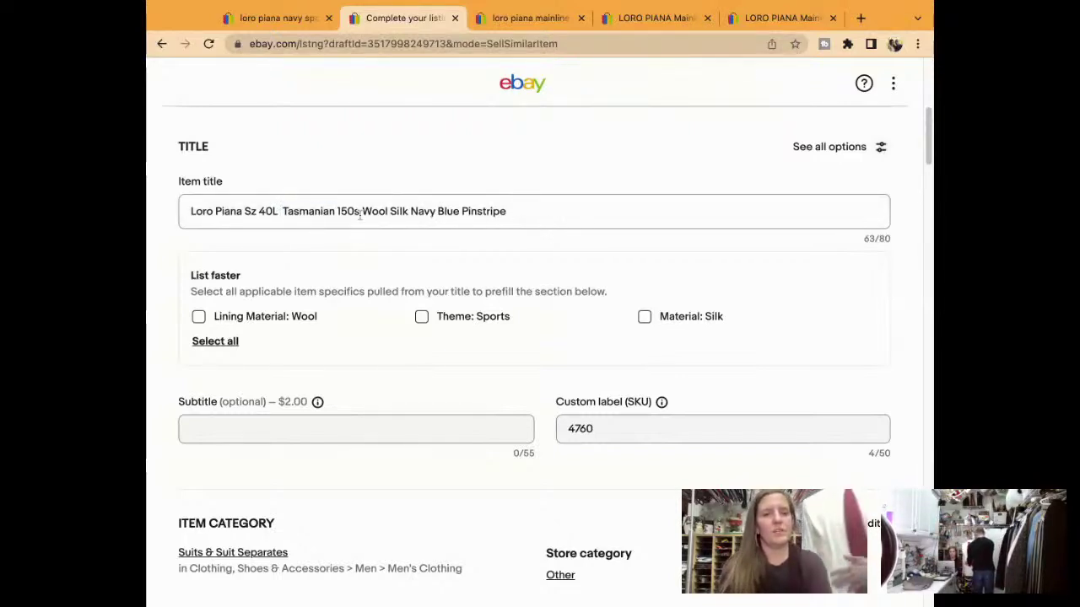
text(2 Piece Suit)
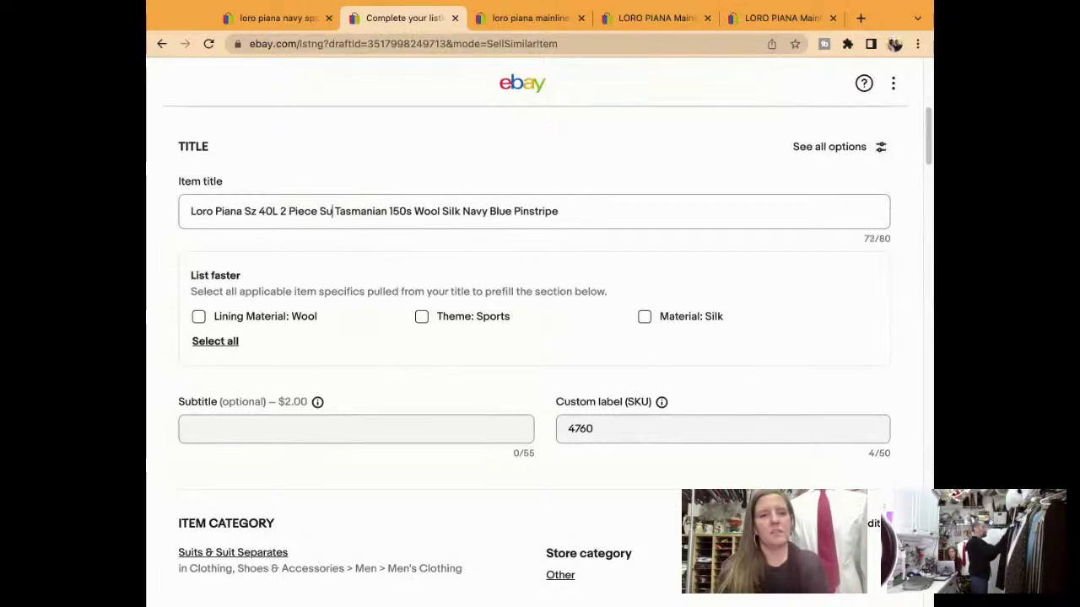
click(404, 211)
key(BackSpace)
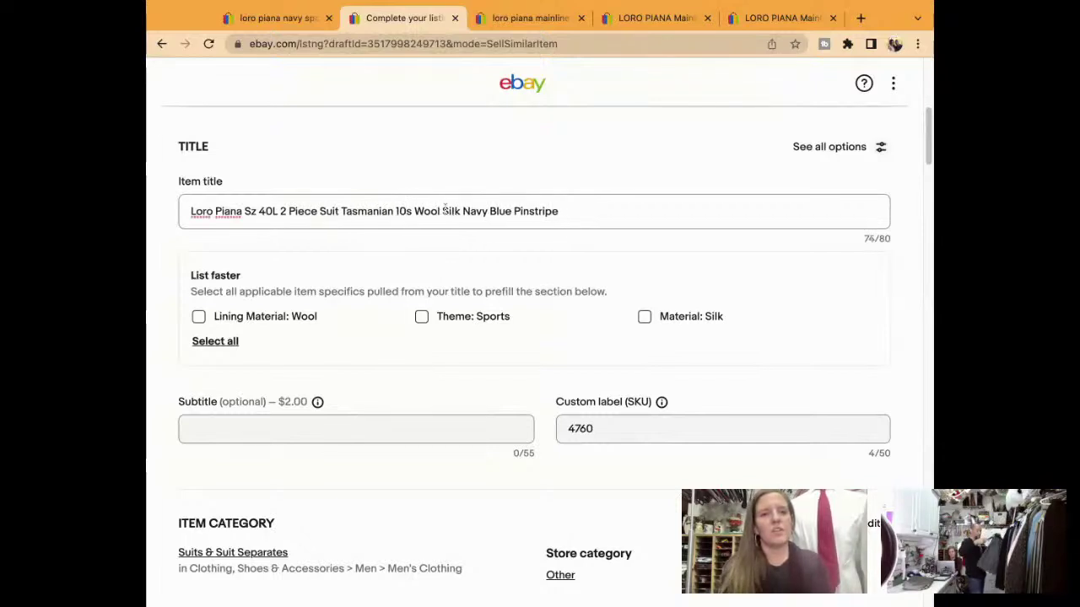
text(3)
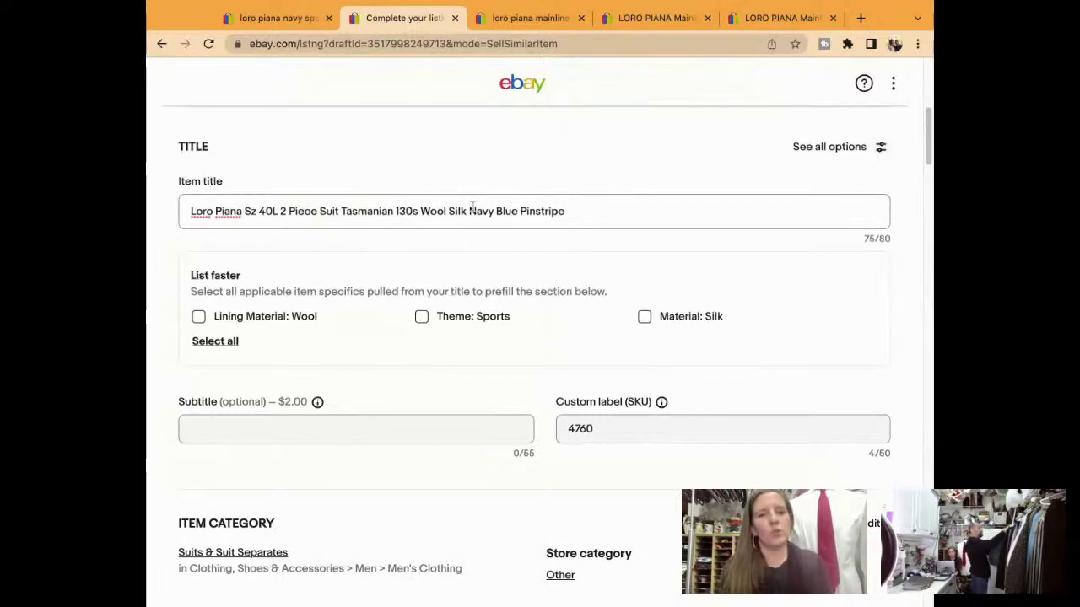
Replace "Silk Navy Blue Pinstripe" at the end of the item title with "Gray Blue Pinstripe".
drag(449, 211, 582, 212)
key(BackSpace)
text(G)
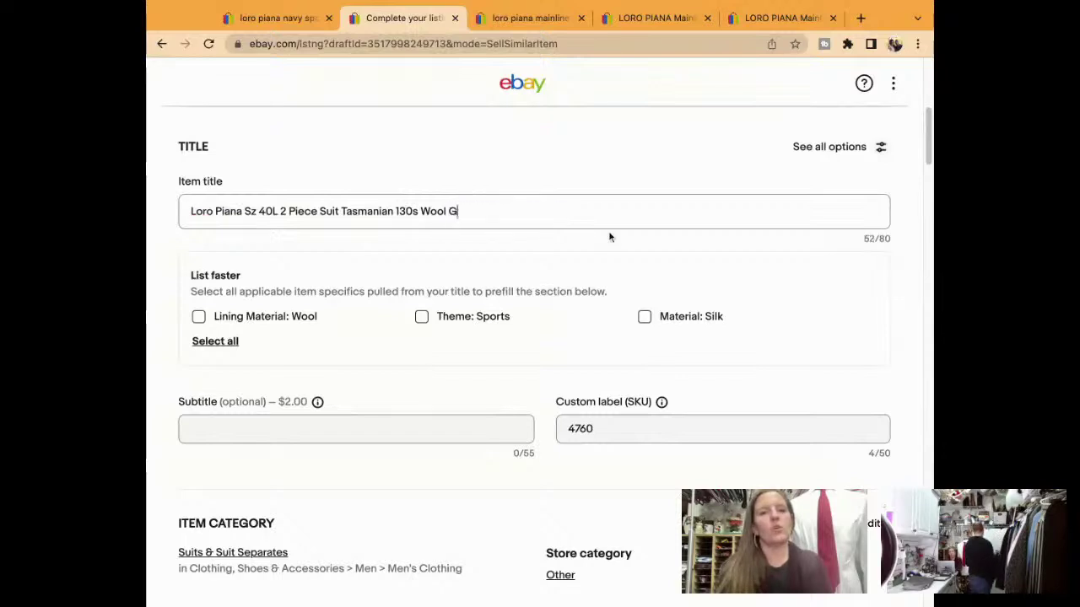
text(ray with)
key(BackSpace)
key(BackSpace)
key(BackSpace)
key(BackSpace)
key(BackSpace)
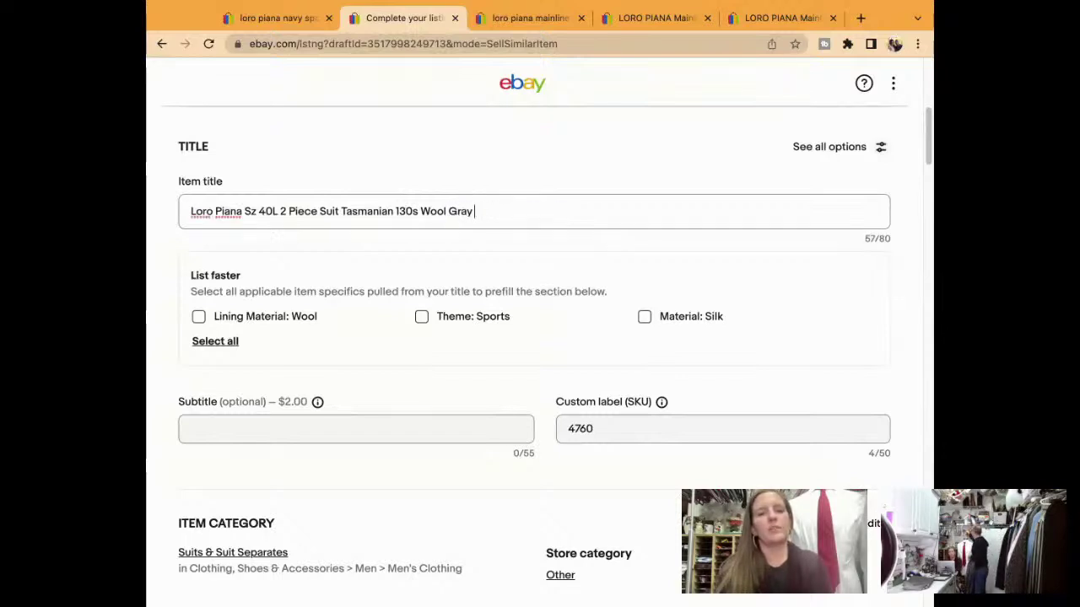
text(Blue Pins)
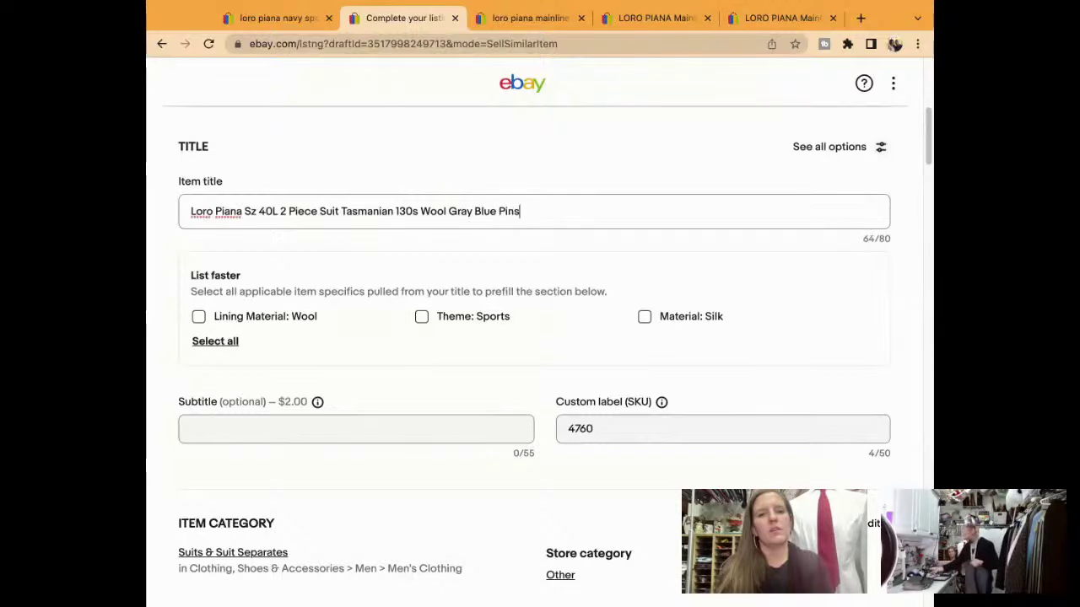
text(tripe)
Add "Jacket Pa" to the end of the item title, filling it up to the 80-character limit.
text( jacket)
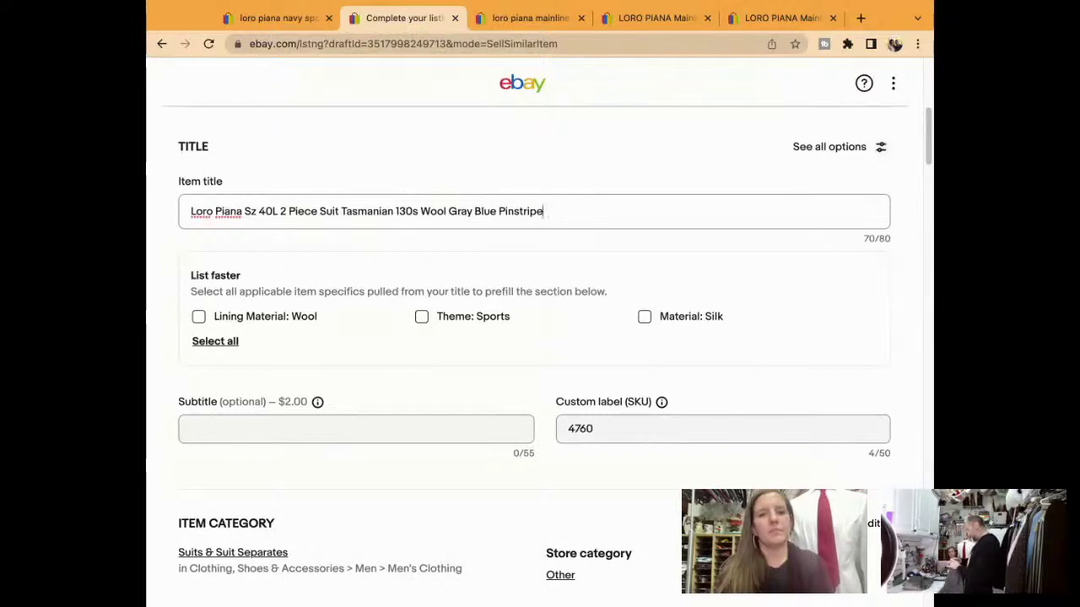
key(BackSpace)
key(BackSpace)
key(BackSpace)
key(BackSpace)
key(BackSpace)
key(BackSpace)
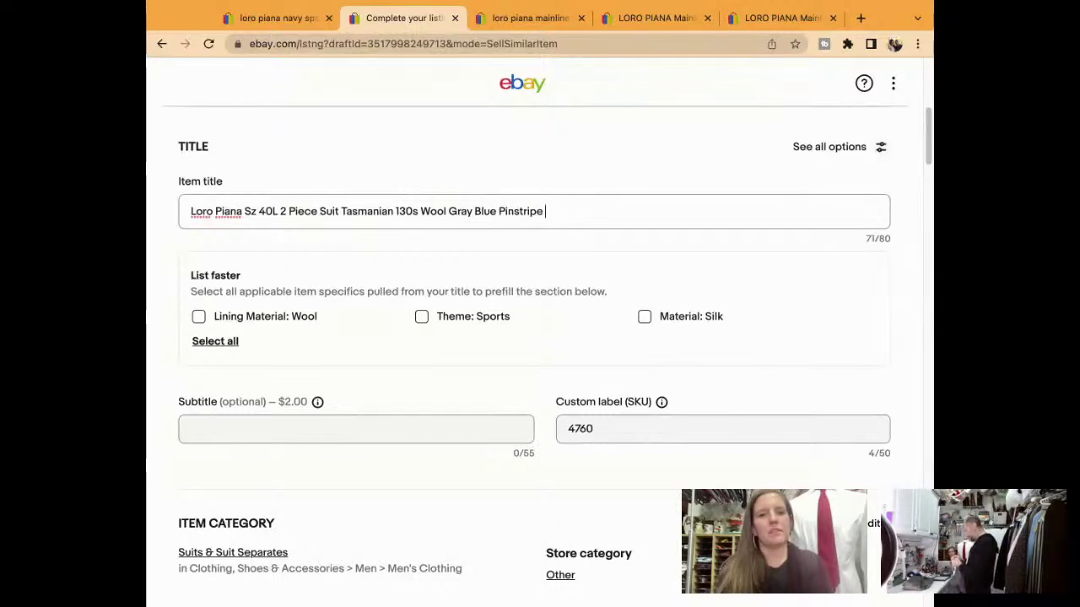
text(Jacket Pa)
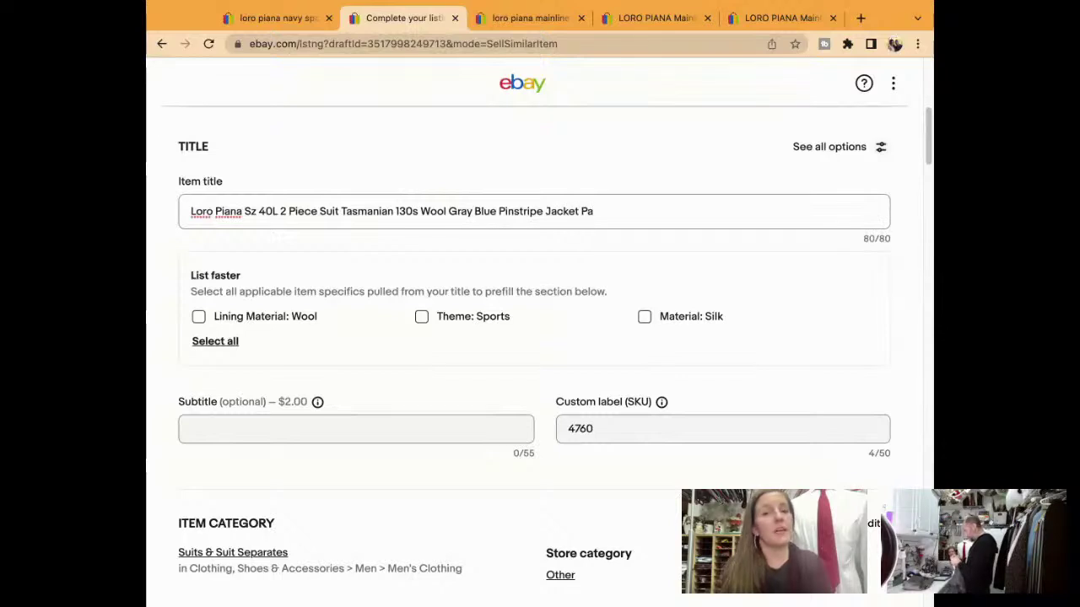
Remove "Sz" from the item title to free space and complete its ending as "Jacket Pants".
click(257, 212)
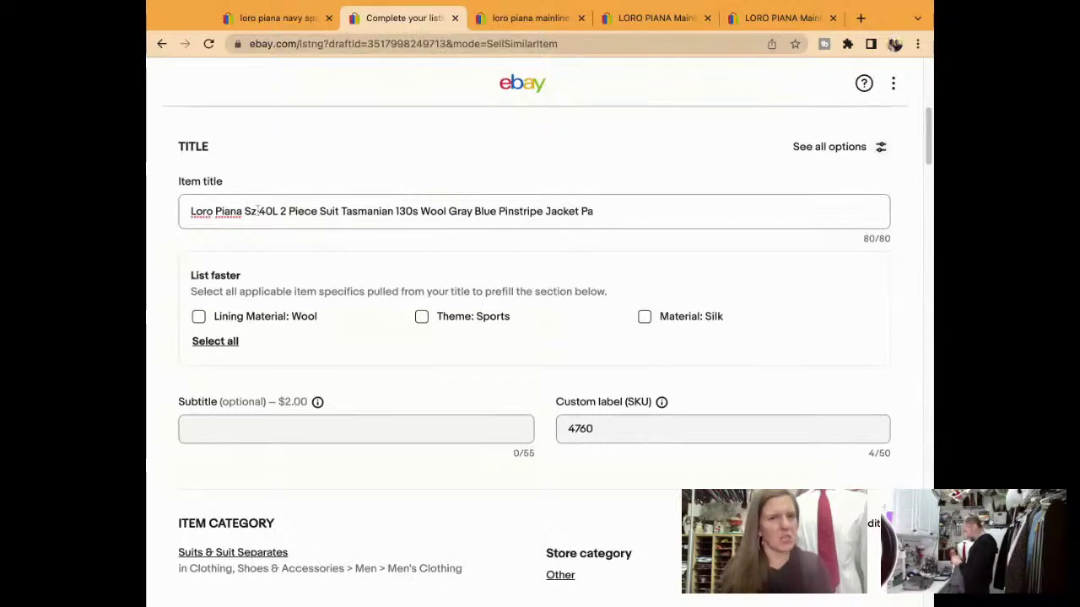
key(BackSpace)
key(BackSpace)
key(BackSpace)
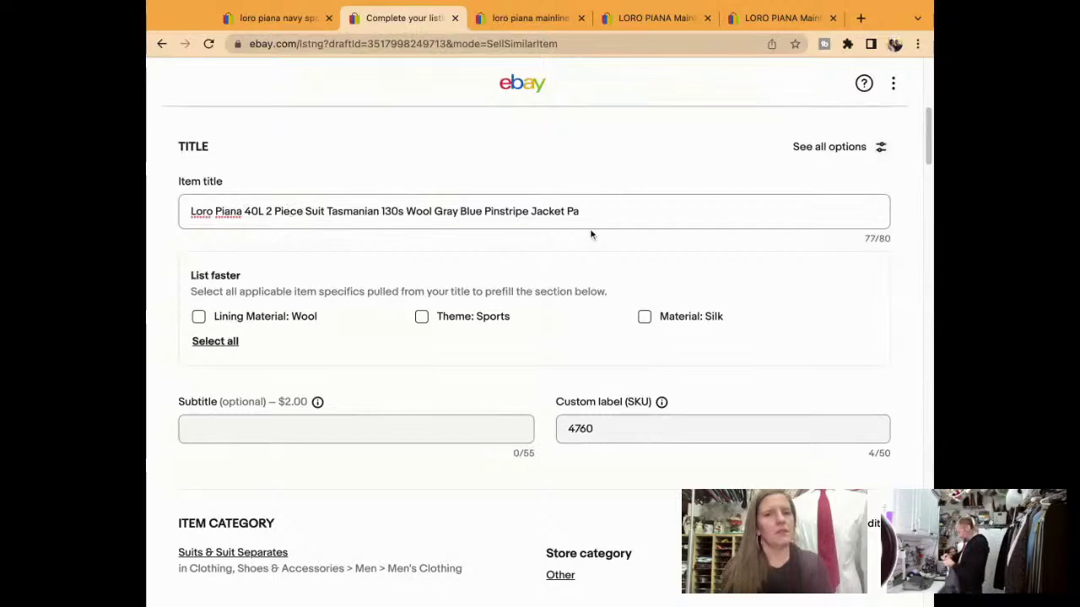
click(590, 223)
text(nts)
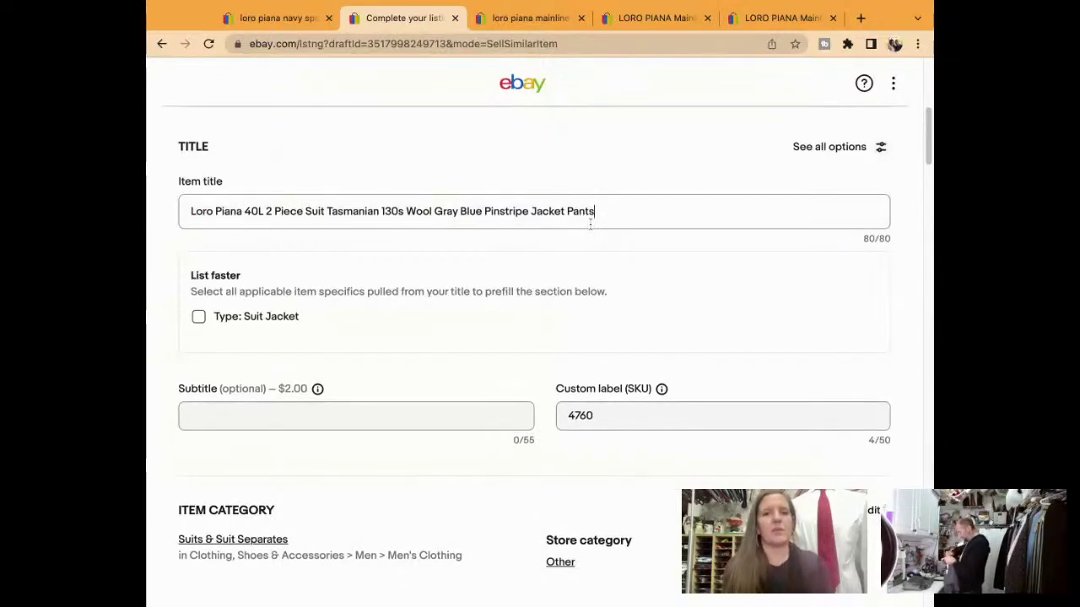
Set the Type in the required item specifics to Suit.
scroll(534, 357, down, 1)
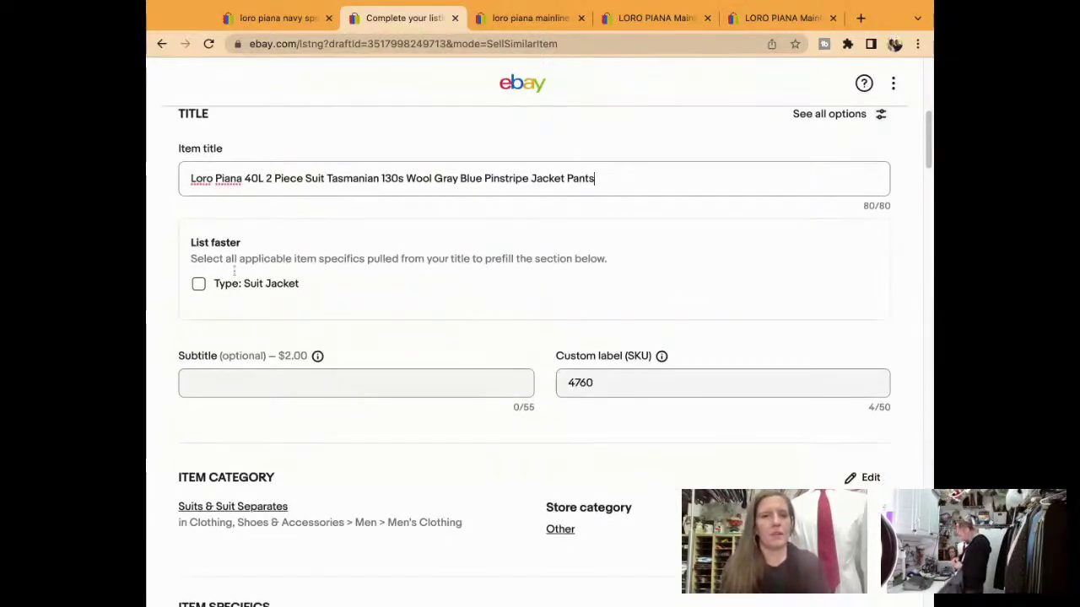
scroll(358, 254, down, 5)
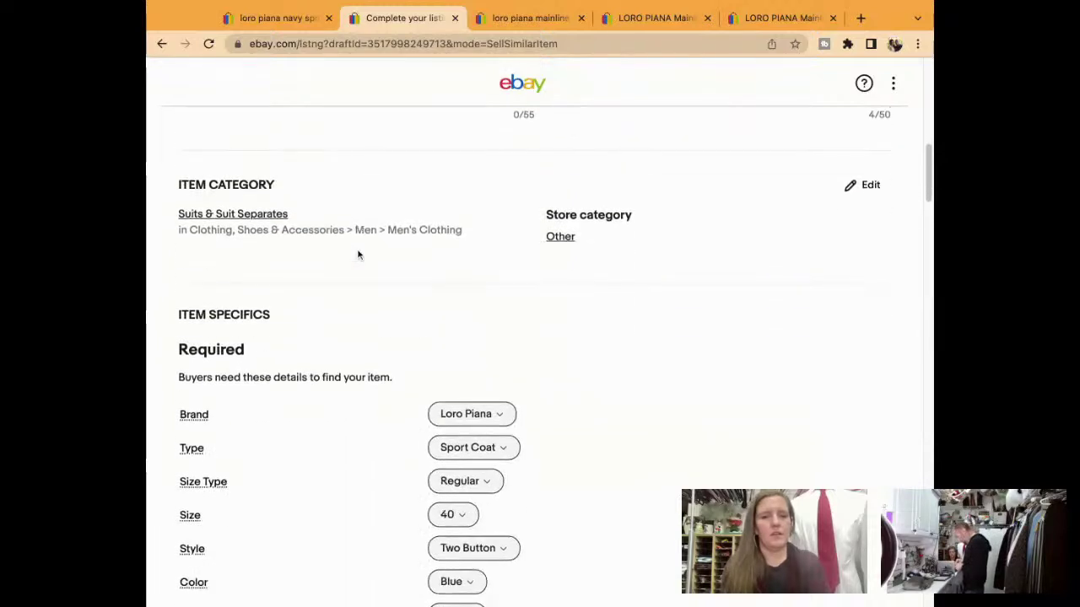
scroll(358, 255, down, 2)
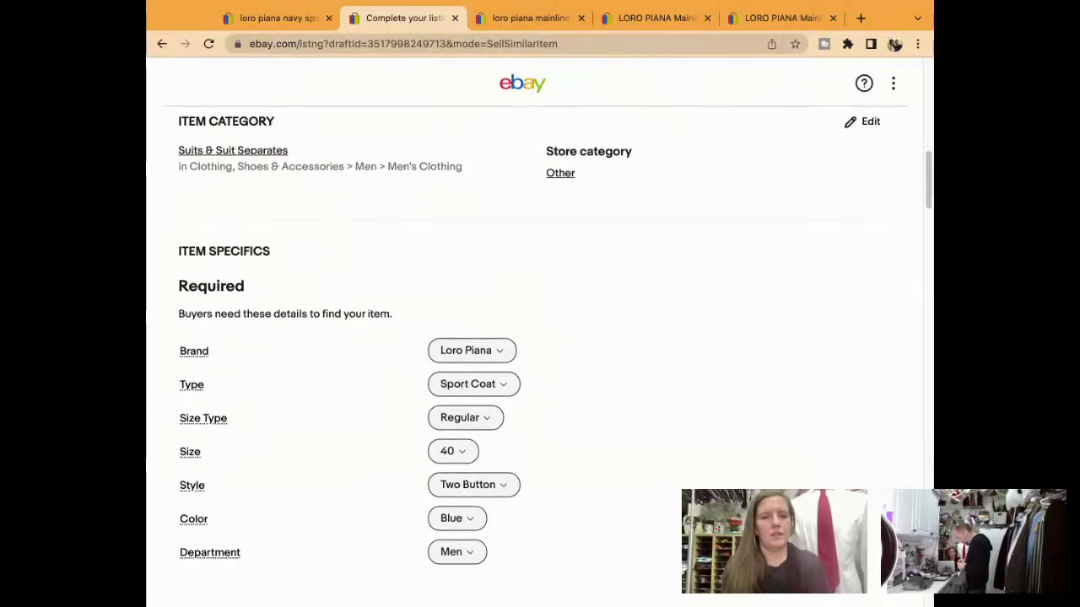
scroll(474, 337, down, 2)
click(473, 317)
scroll(580, 507, down, 1)
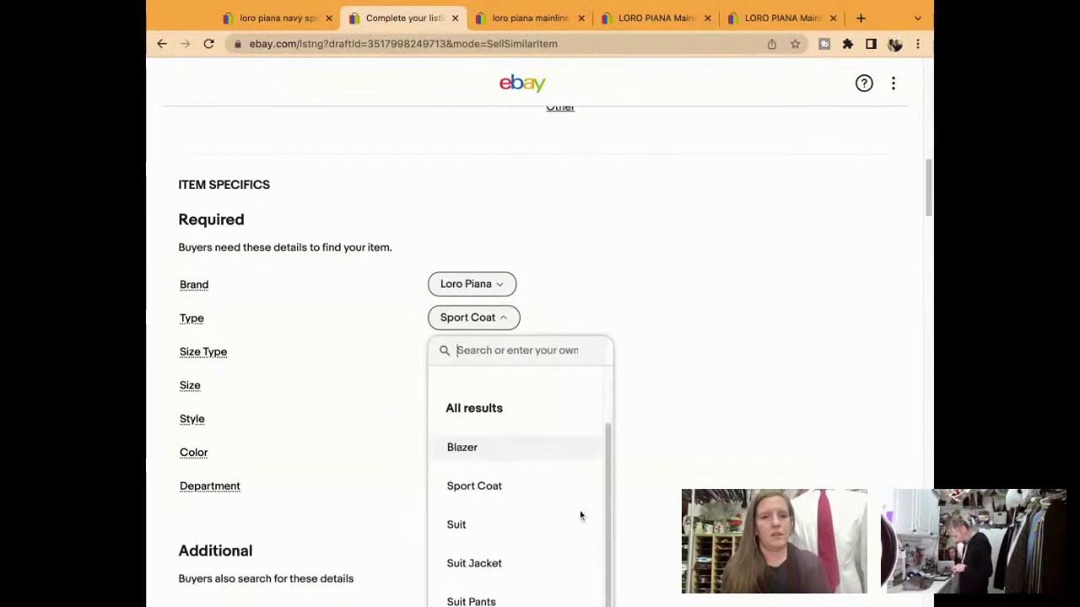
scroll(548, 540, down, 2)
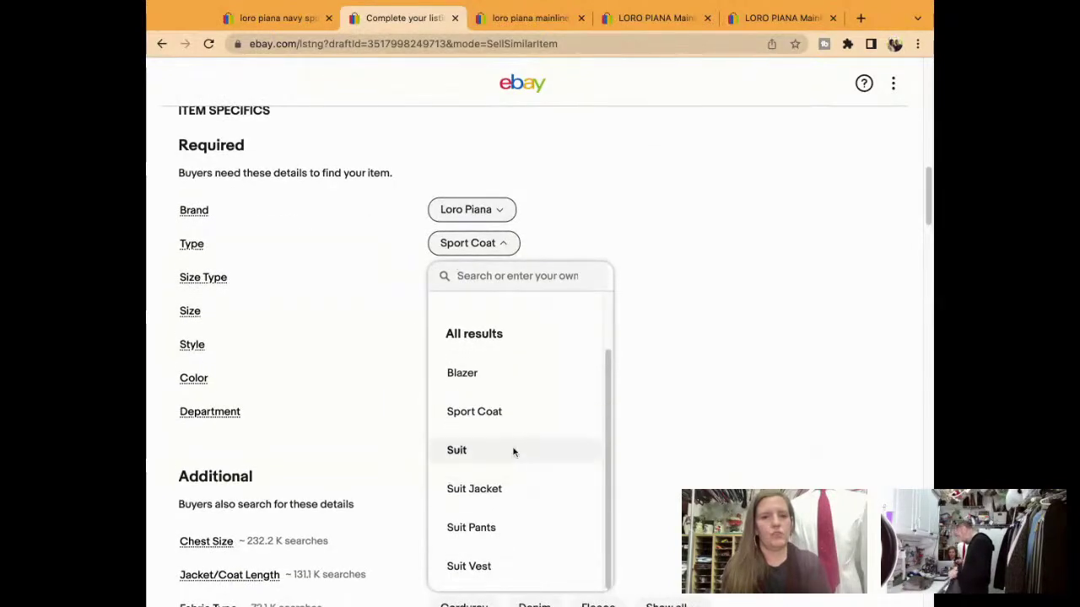
click(513, 452)
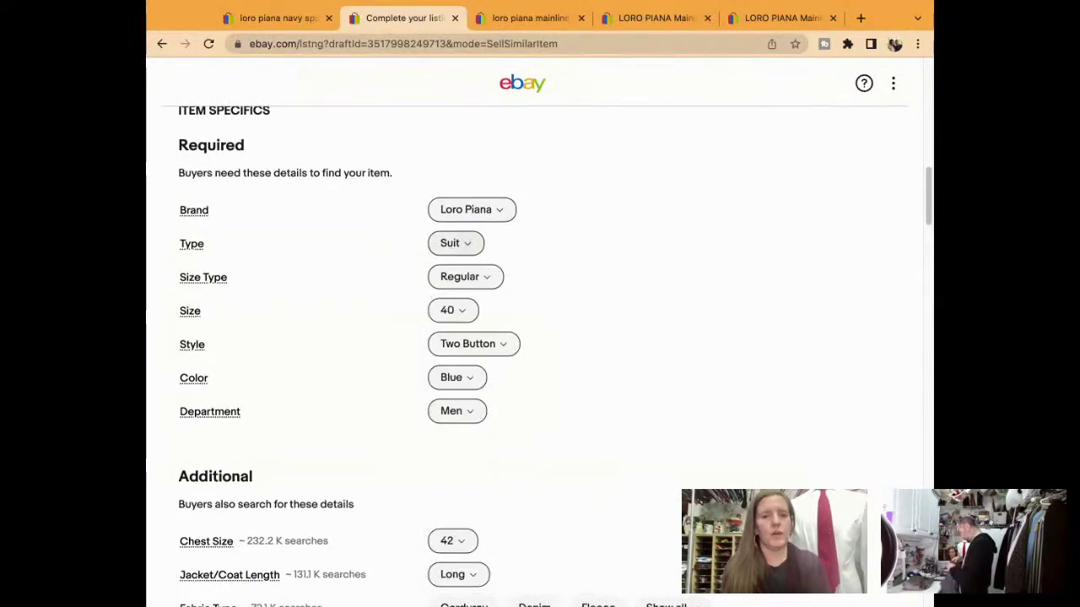
Set the Color in the required item specifics to Gray.
click(477, 386)
text(gray)
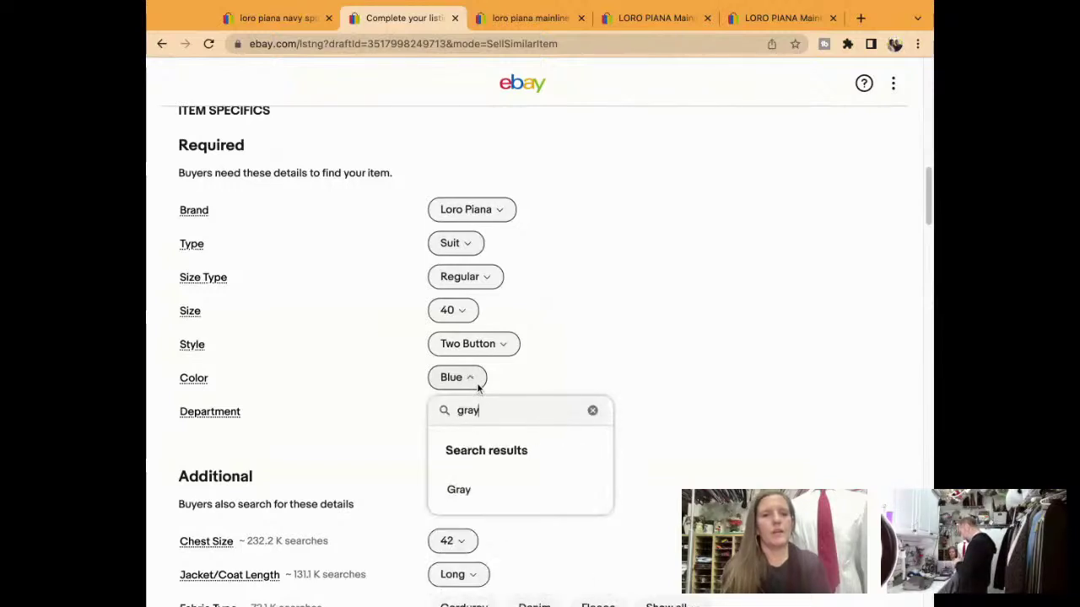
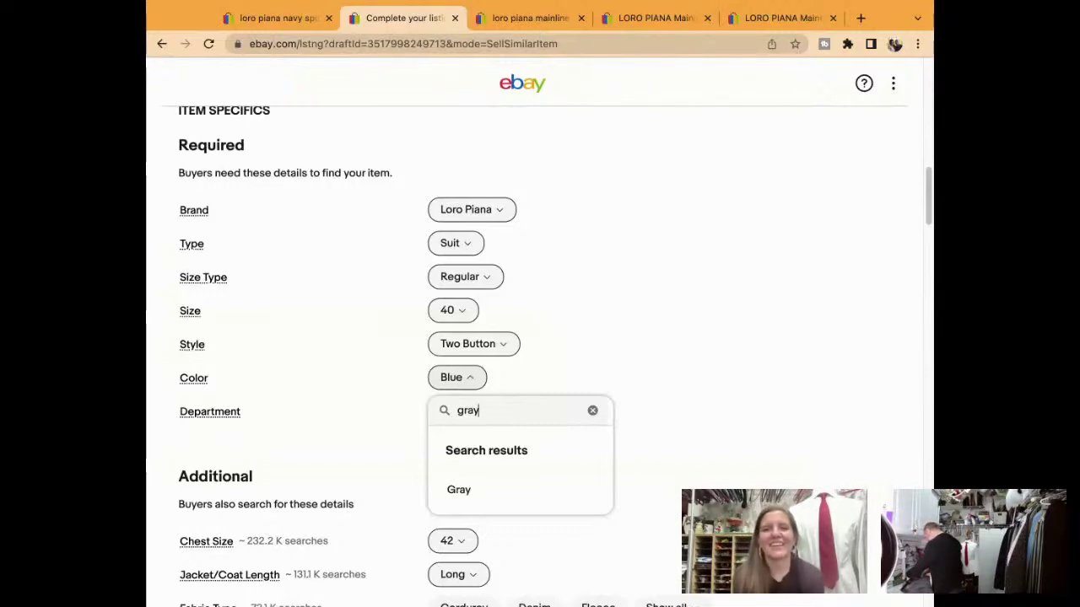
click(459, 490)
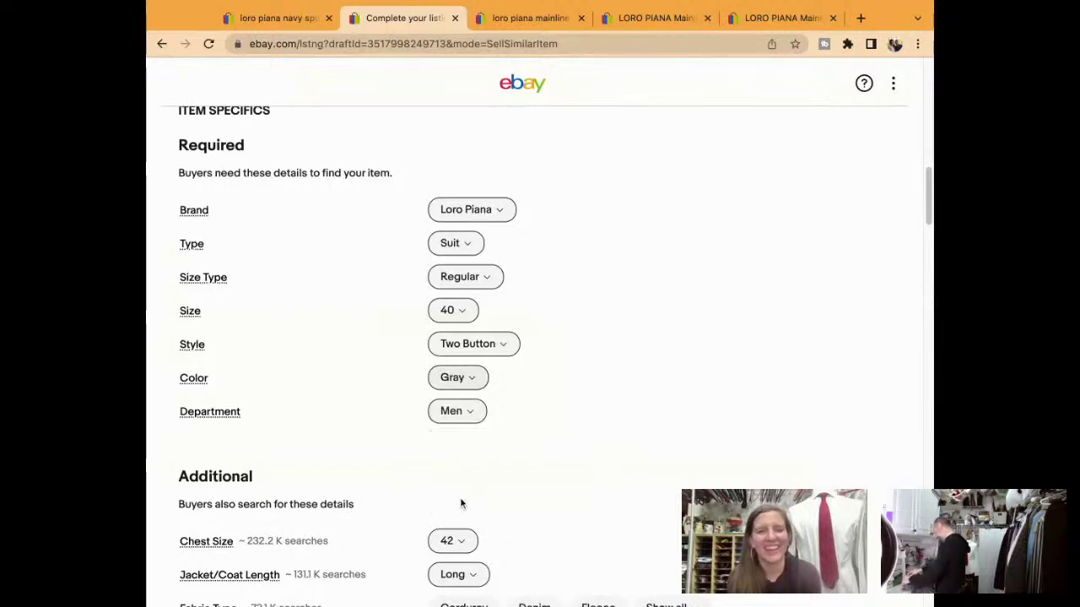
Set the Pattern in the additional item specifics to Striped.
scroll(461, 503, down, 5)
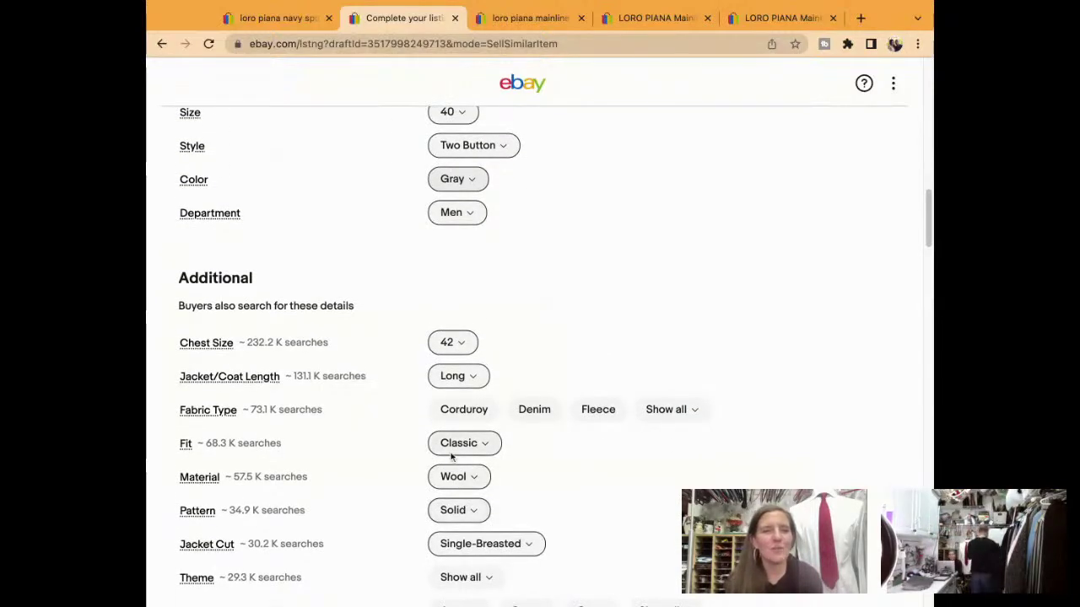
scroll(451, 457, down, 1)
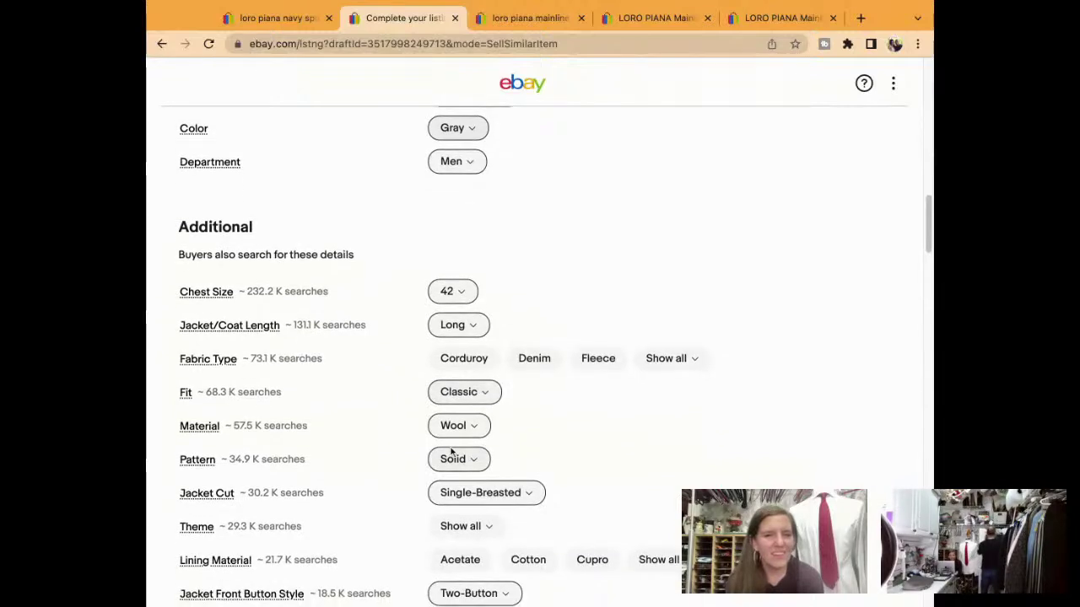
scroll(482, 458, down, 1)
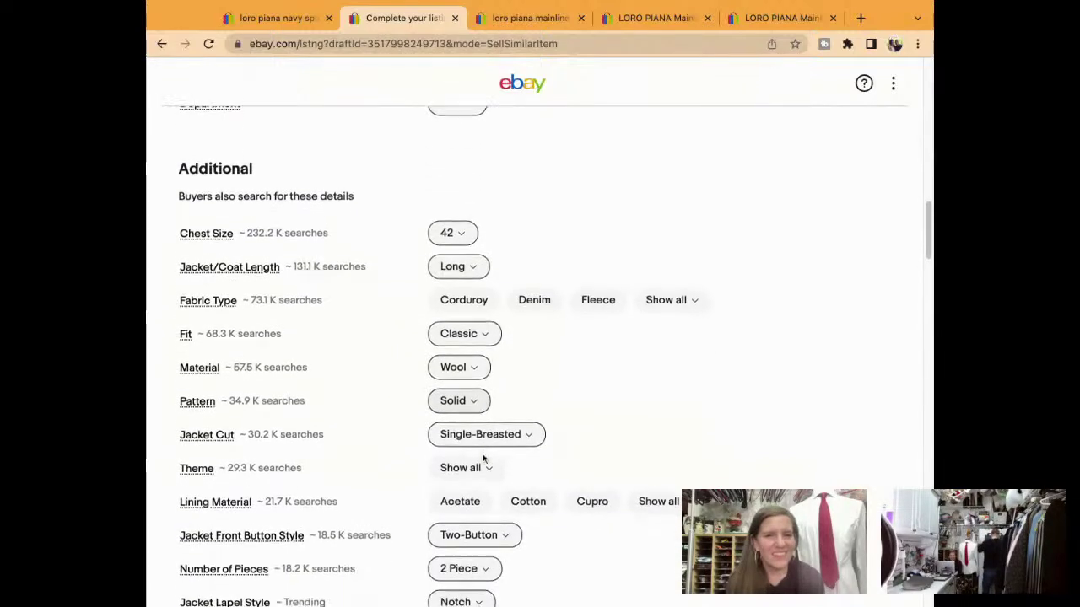
click(468, 401)
text(striped)
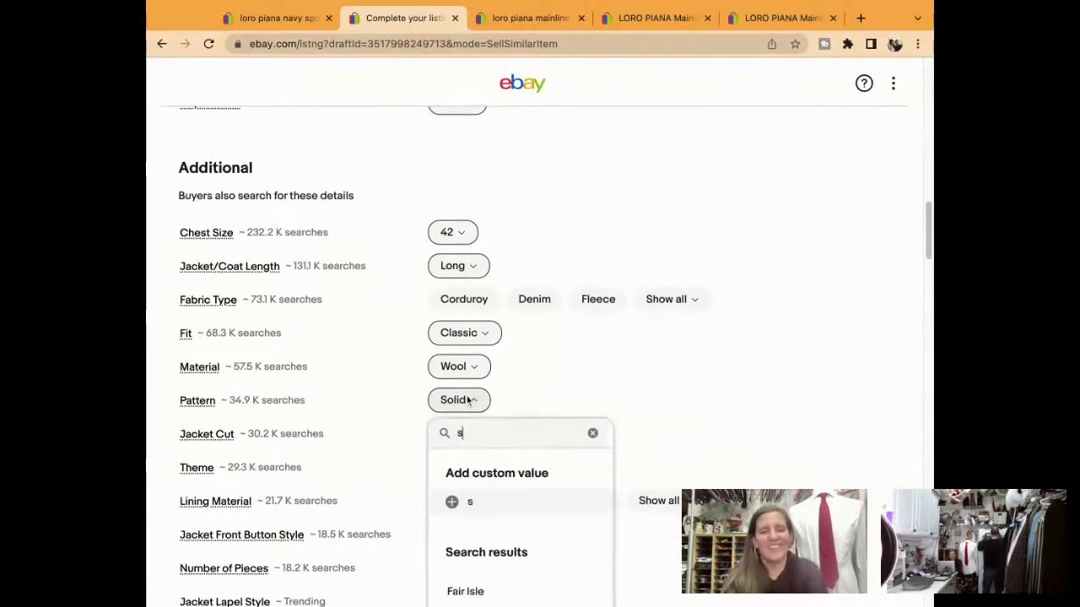
click(473, 510)
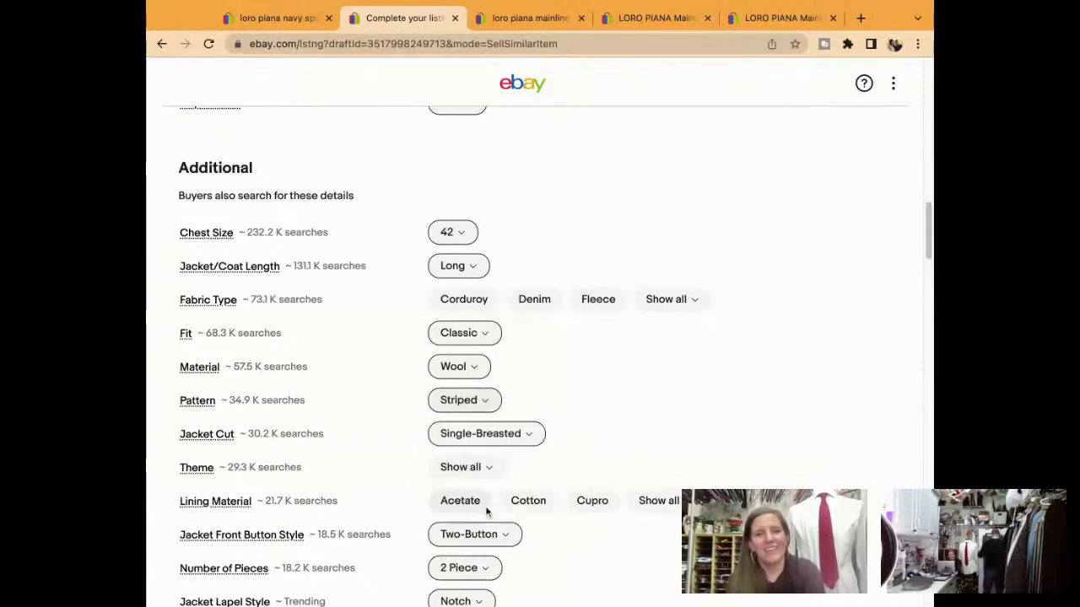
Review the remaining additional item specifics, from lining material and number of pieces down to the condition and description.
scroll(487, 511, down, 1)
scroll(487, 511, down, 1)
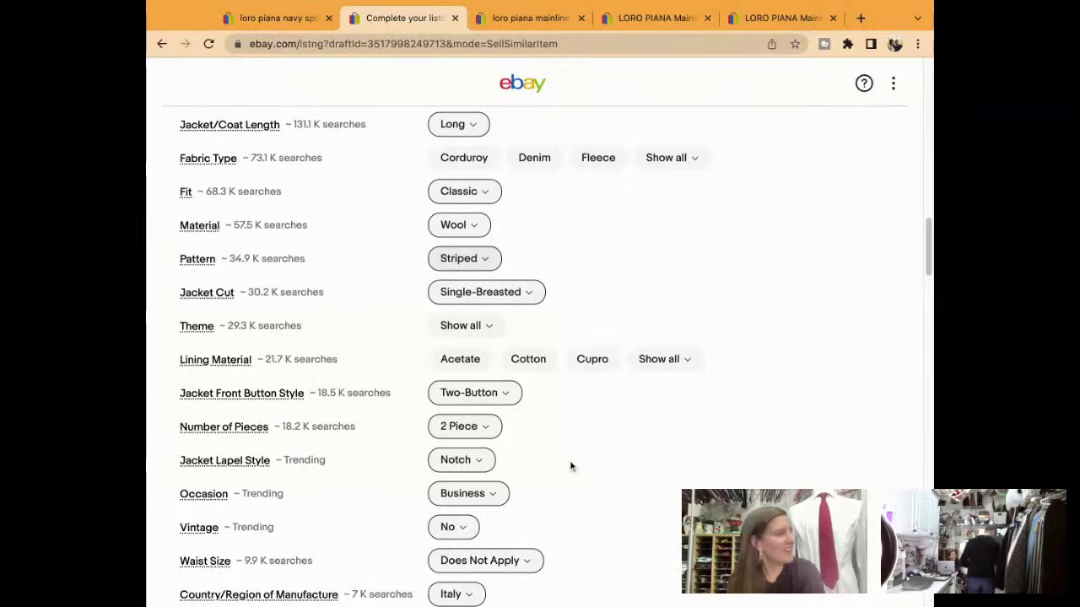
scroll(540, 354, down, 3)
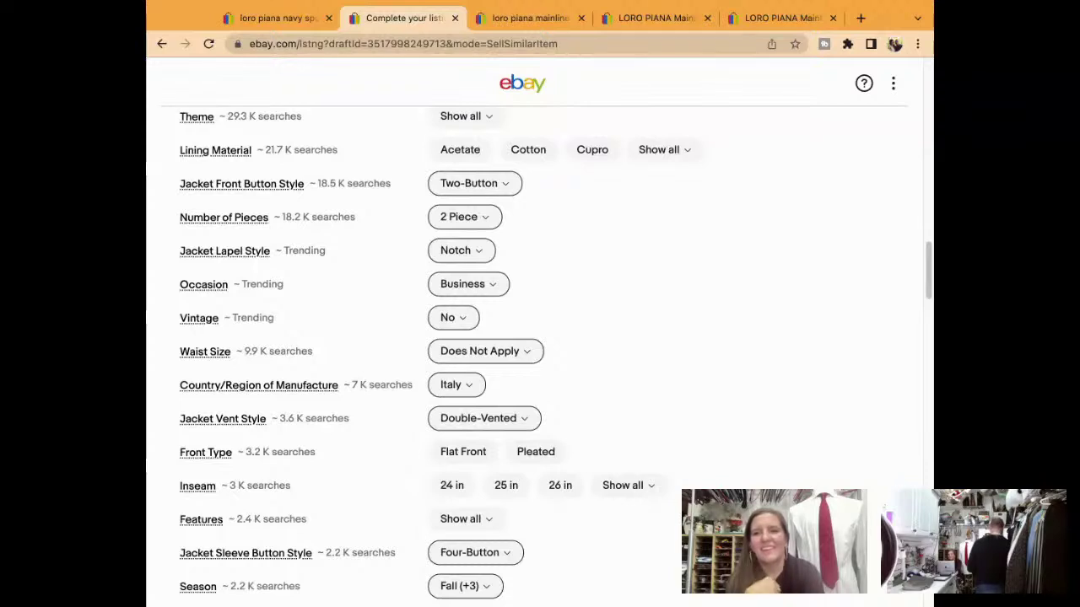
scroll(539, 354, down, 1)
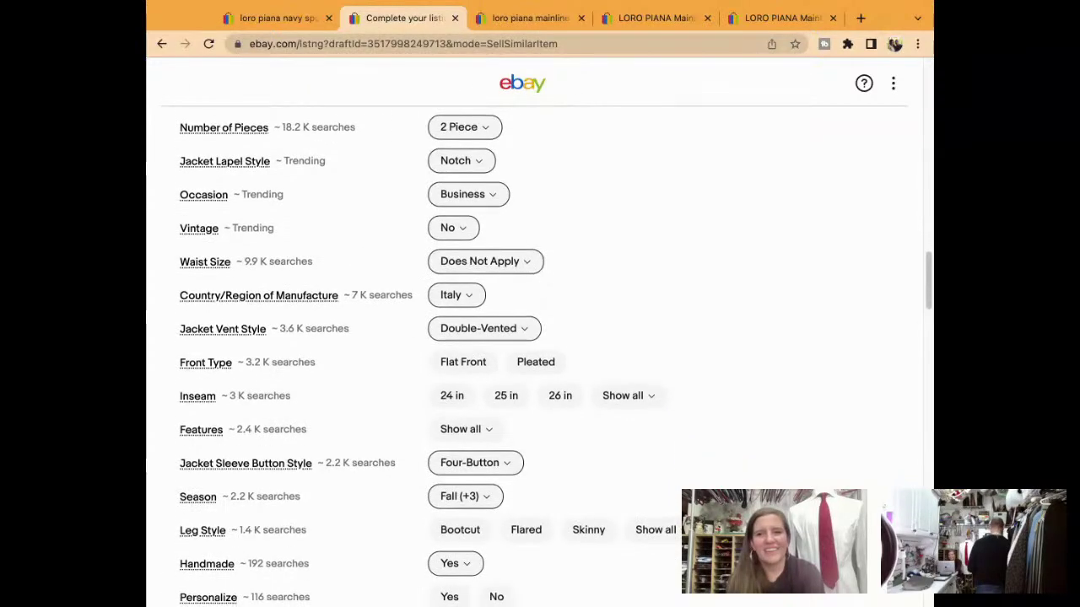
scroll(540, 354, down, 10)
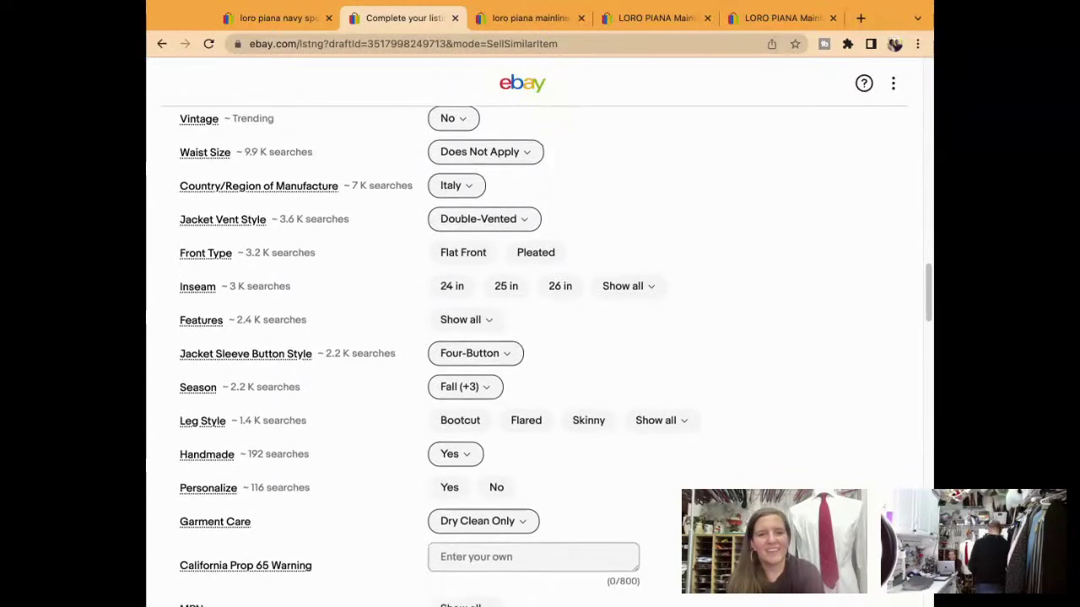
scroll(540, 354, down, 1)
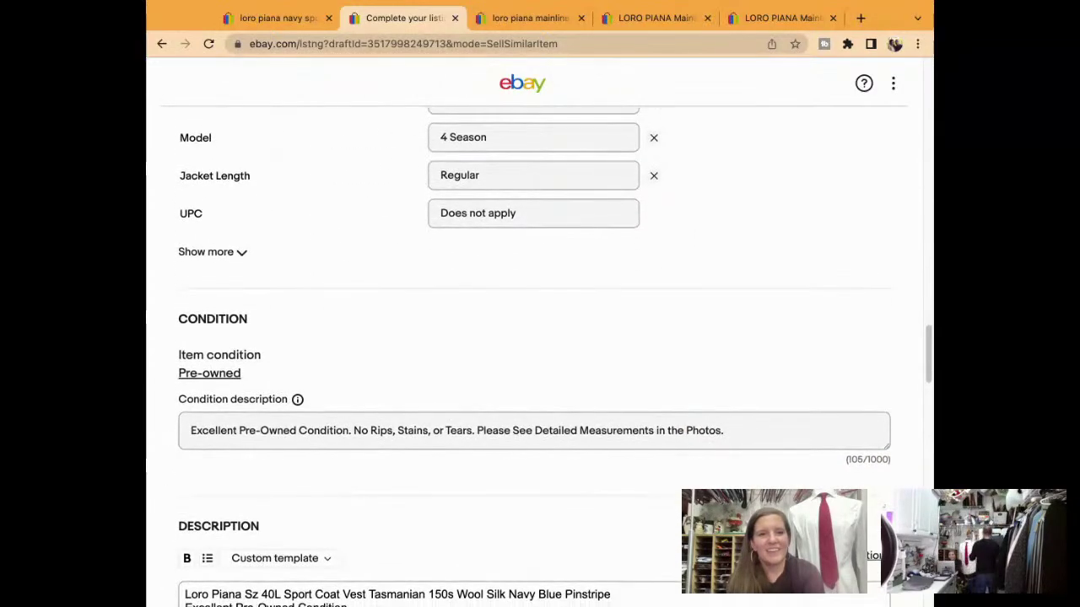
scroll(540, 354, down, 3)
scroll(540, 354, up, 20)
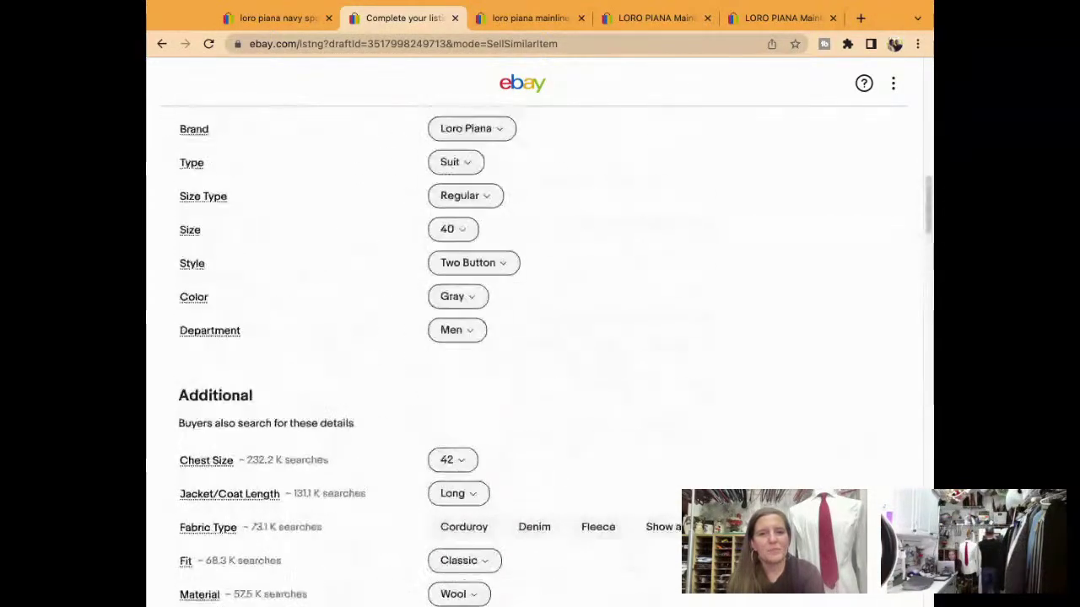
scroll(609, 414, up, 6)
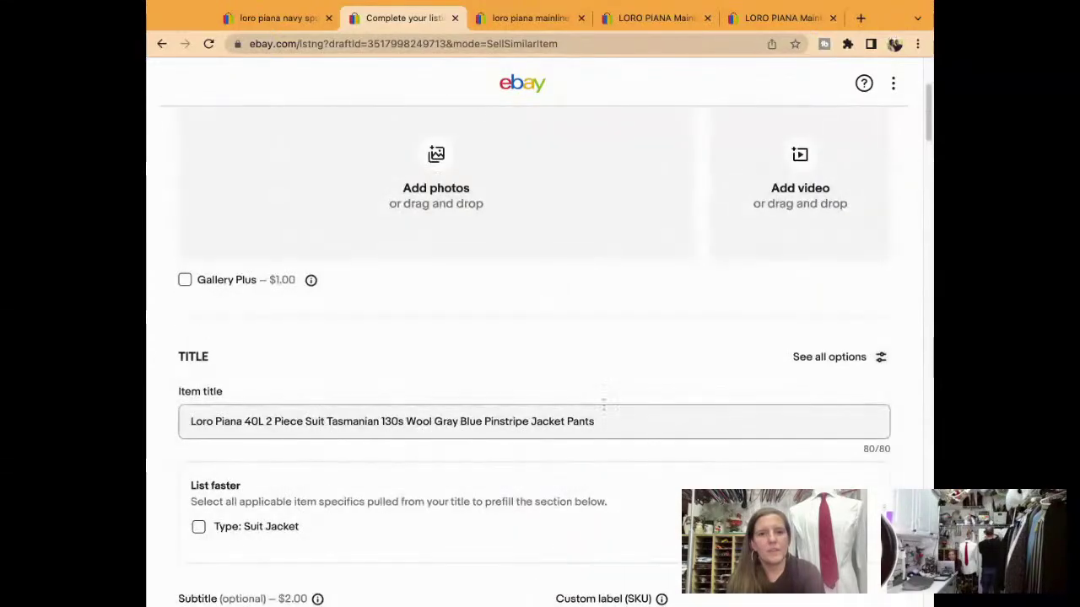
triple_click(608, 413)
scroll(609, 413, down, 10)
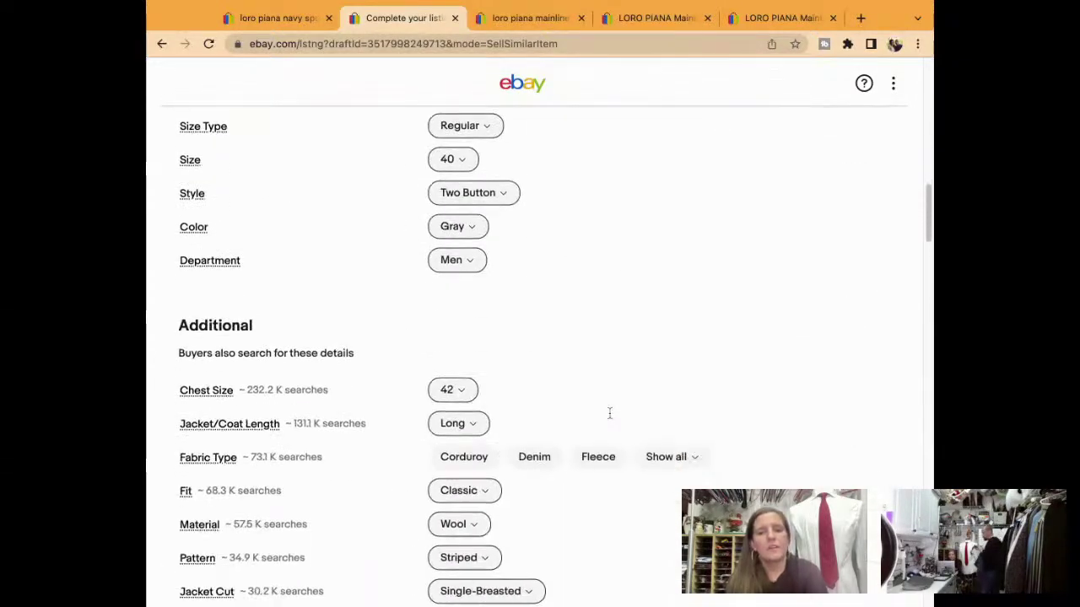
scroll(609, 413, down, 15)
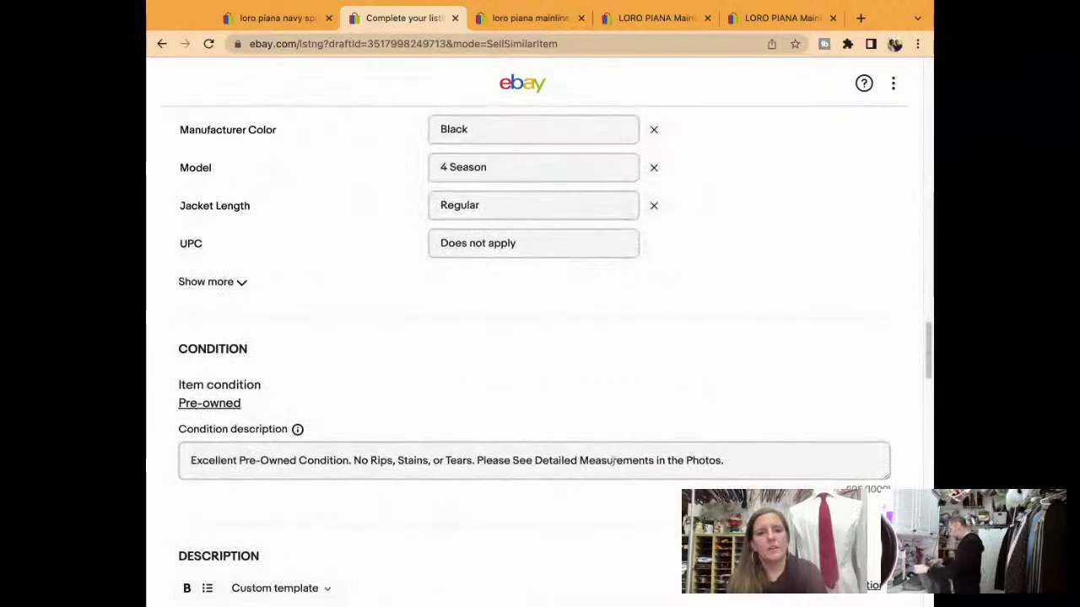
scroll(613, 474, down, 3)
triple_click(610, 376)
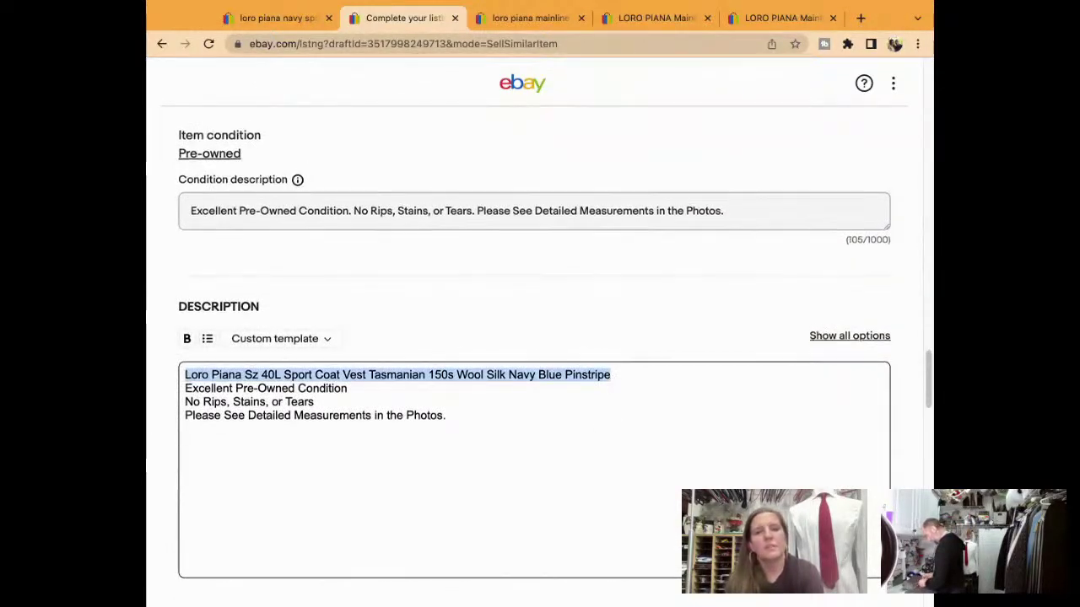
Copy the full item title and paste it over the first line of the description, keeping the condition lines below on separate lines.
scroll(611, 377, up, 20)
scroll(611, 364, up, 7)
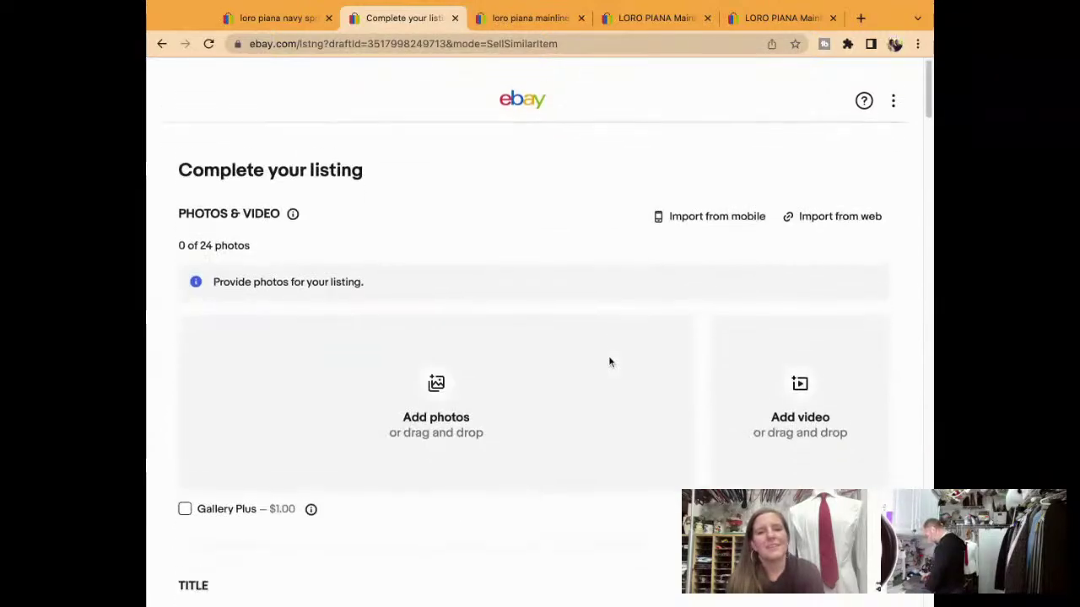
scroll(610, 362, down, 4)
triple_click(611, 366)
key(ctrl+c)
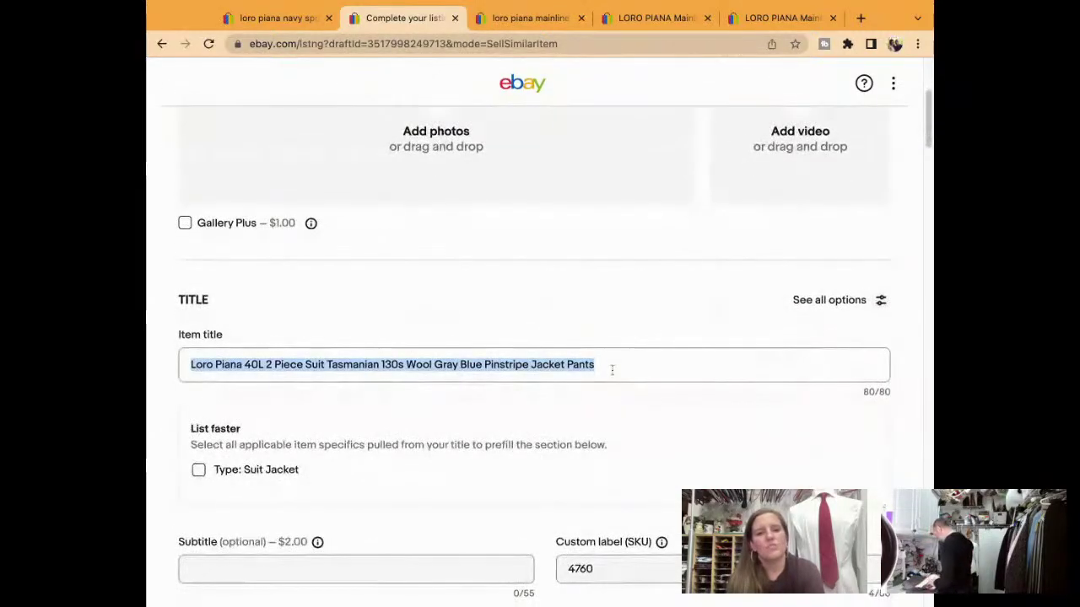
scroll(611, 369, down, 15)
scroll(612, 370, down, 3)
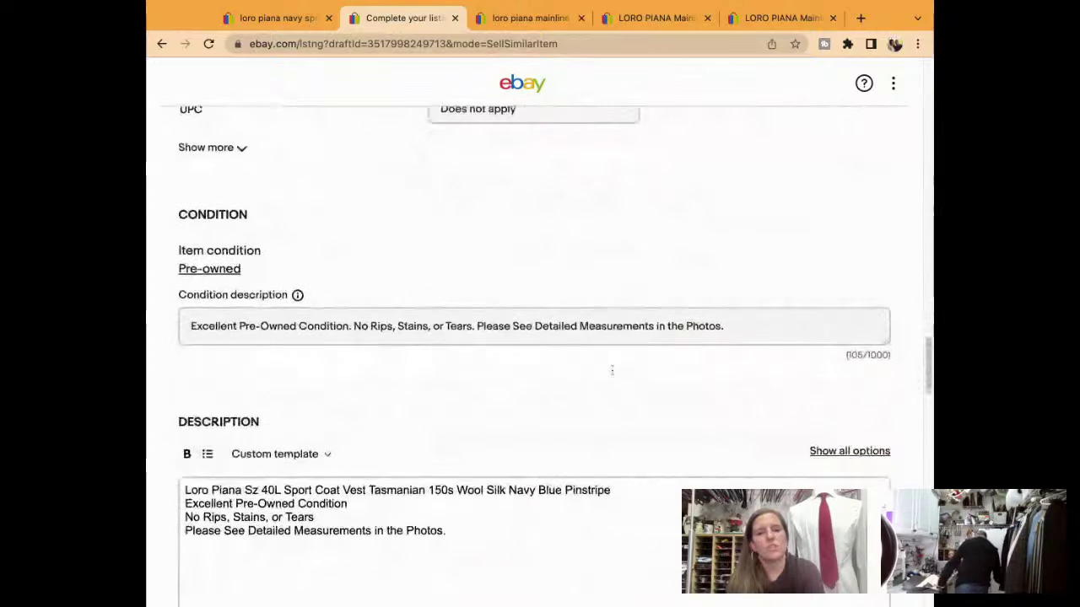
triple_click(620, 435)
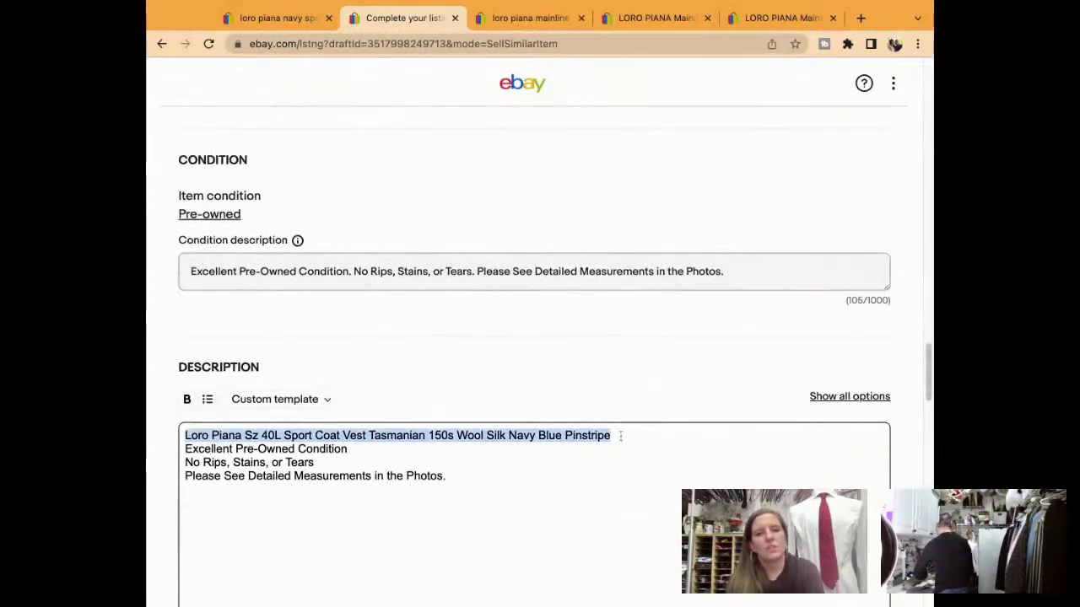
key(ctrl+v)
key(Return)
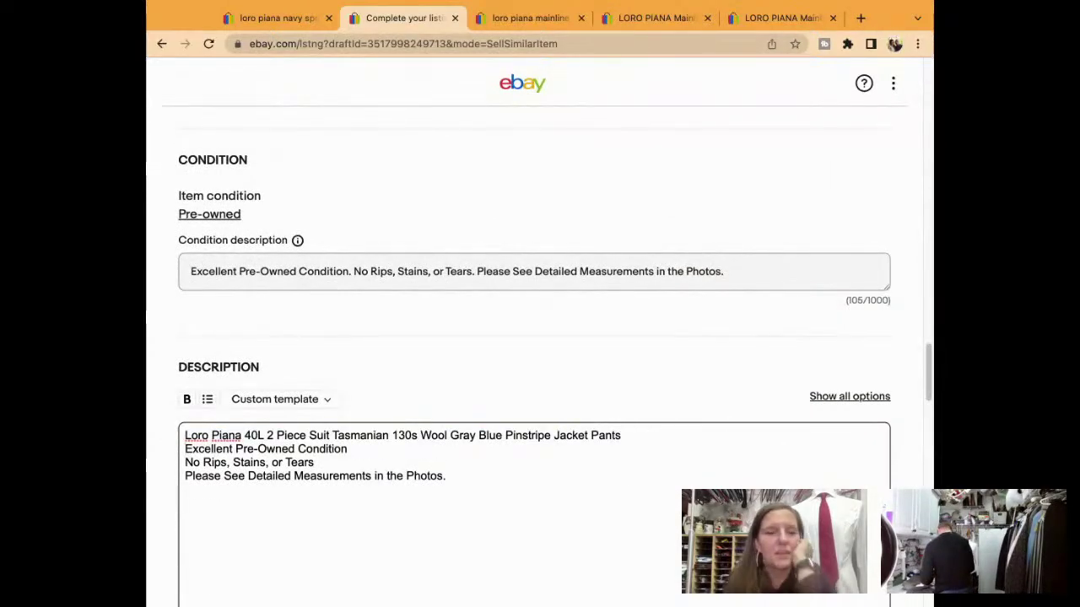
Set the Buy It Now price to 149.95.
scroll(534, 354, down, 5)
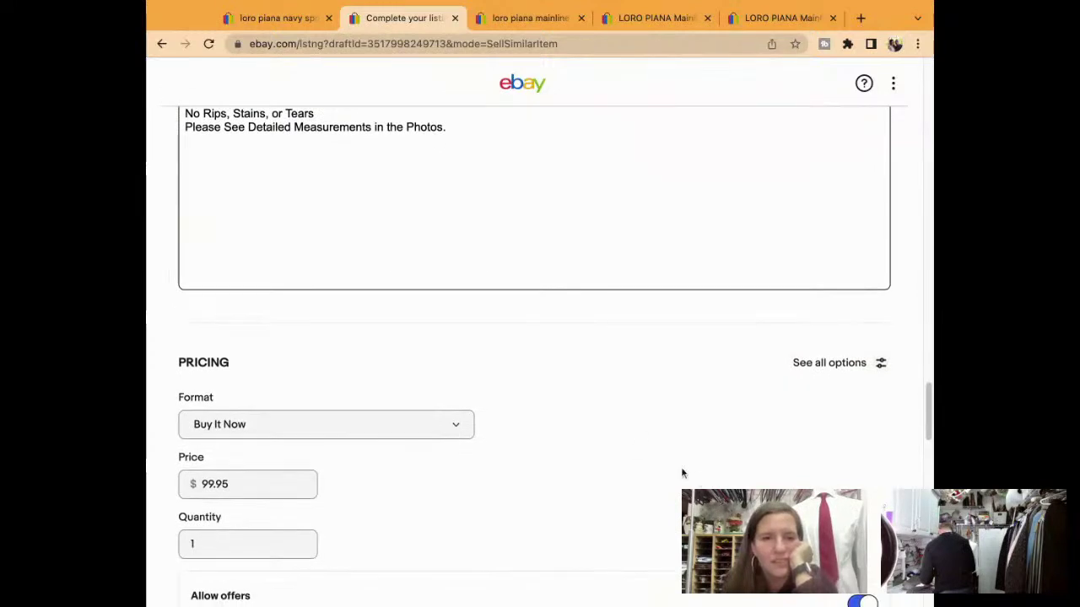
click(283, 484)
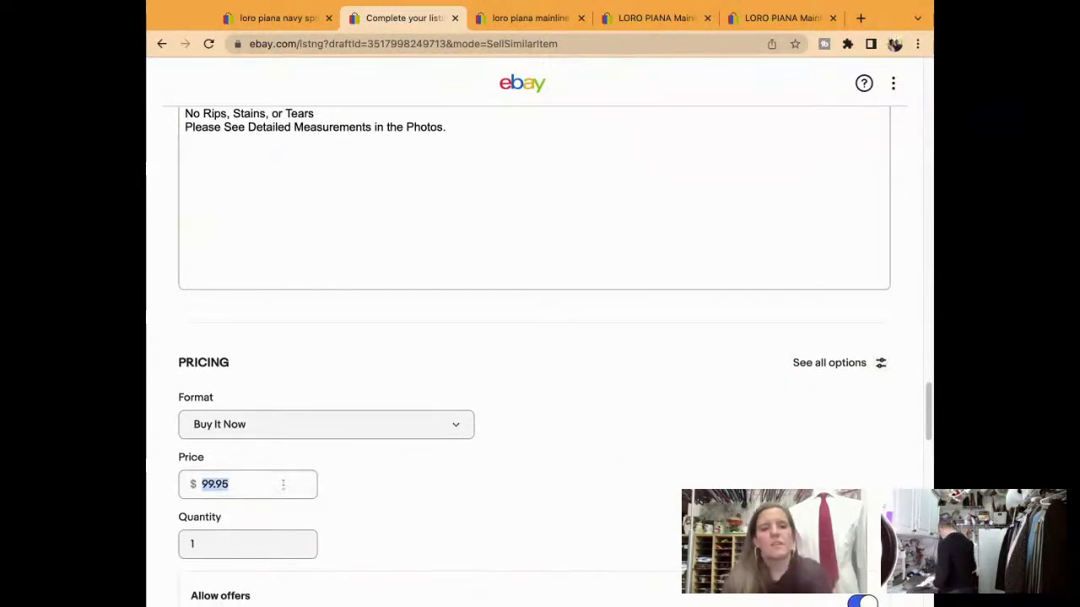
text(149)
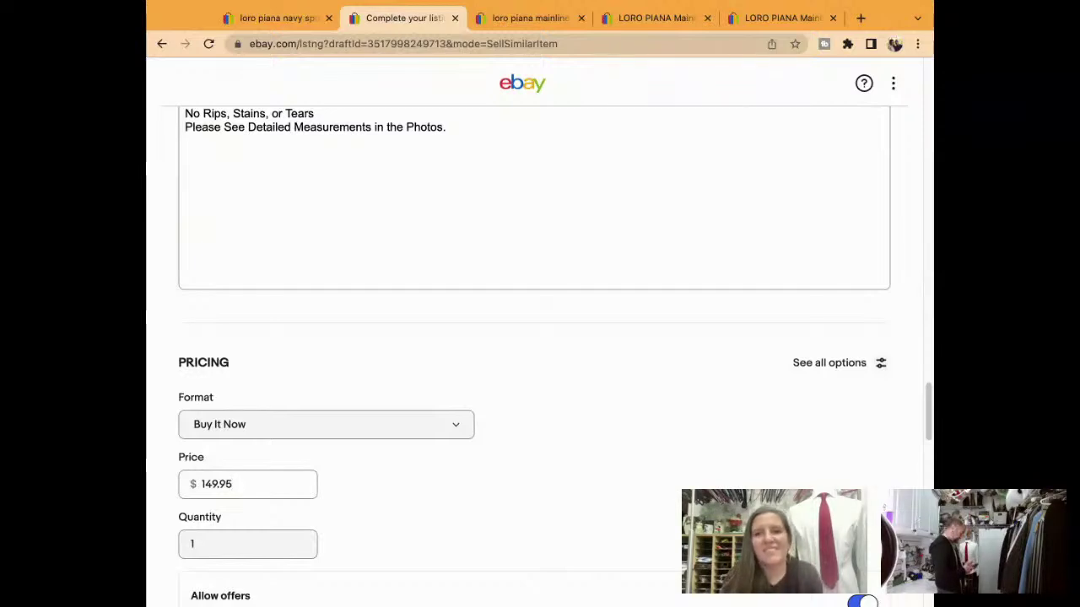
Search Google for "javasok" in a new browser tab and open the sok-it.com iced coffee sleeve result.
click(861, 18)
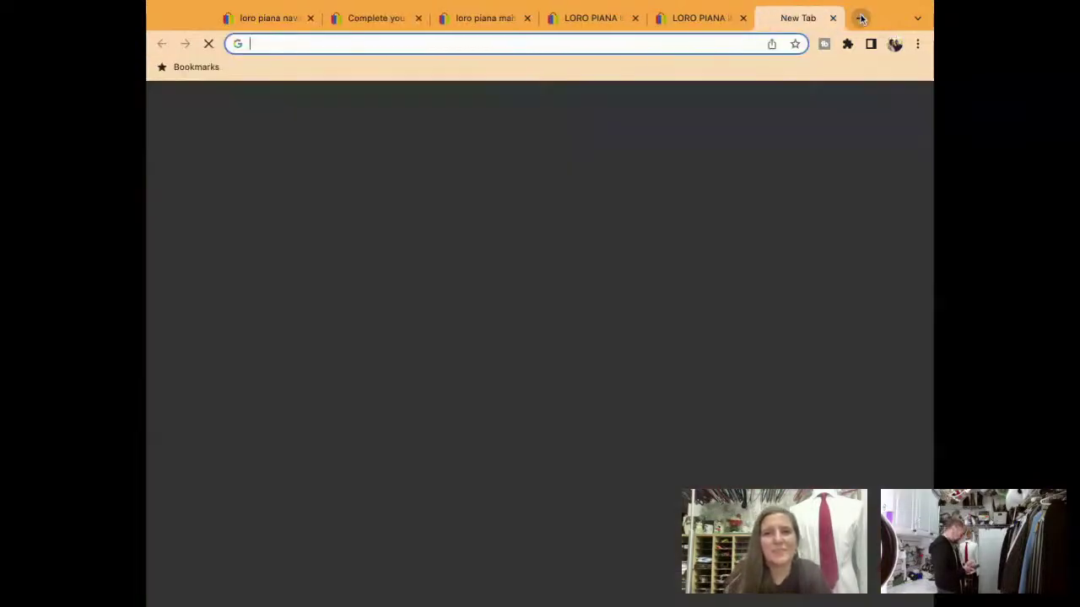
text(javasok)
key(Return)
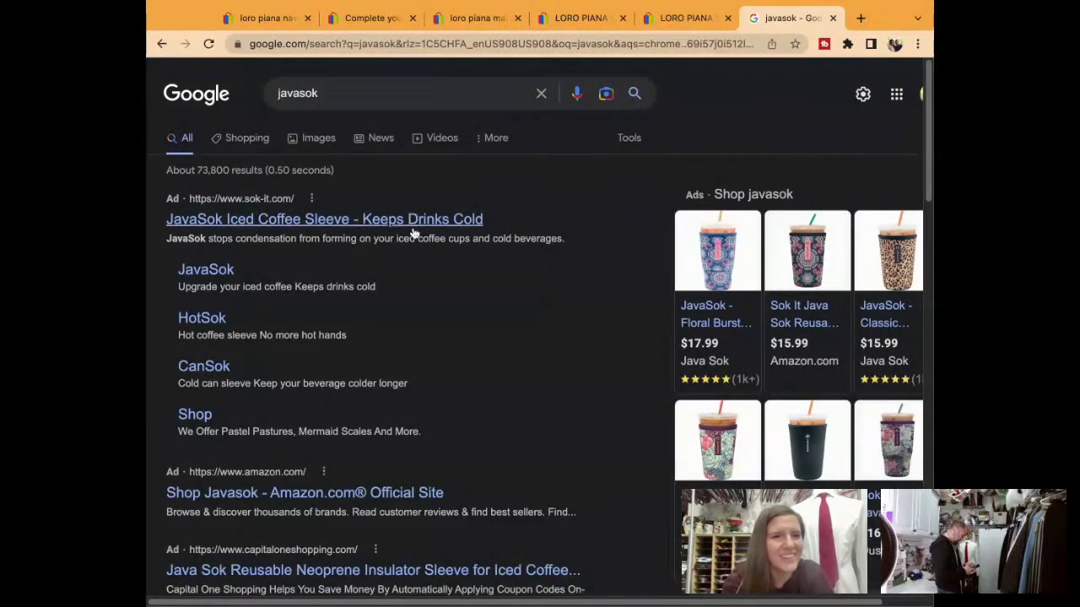
click(415, 224)
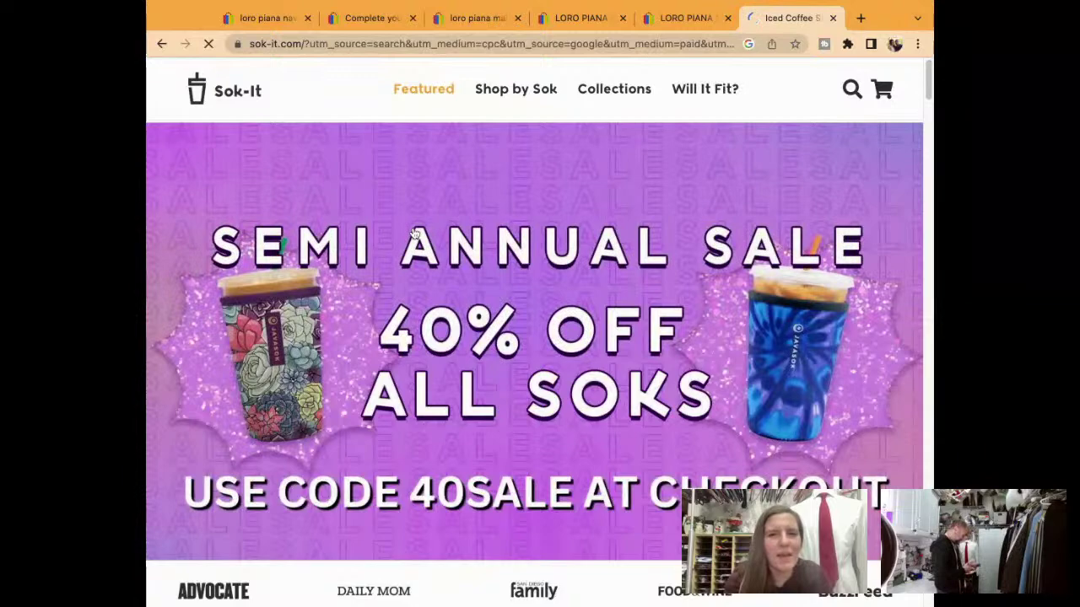
Return to the draft suit listing and add the 16 photos of the gray suit, its labels and the measurement card.
click(682, 15)
click(591, 18)
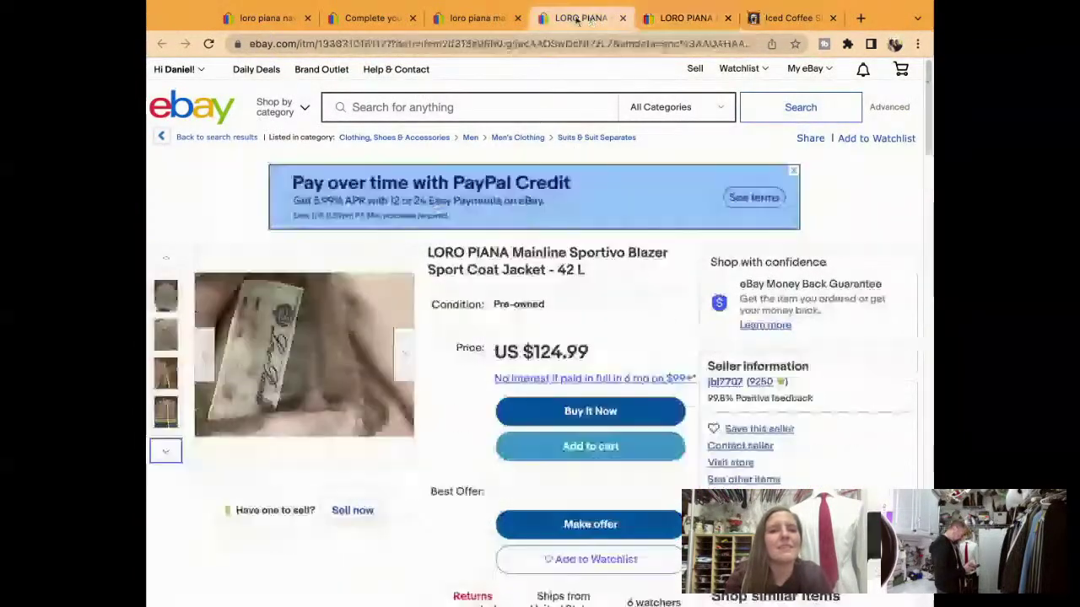
click(496, 17)
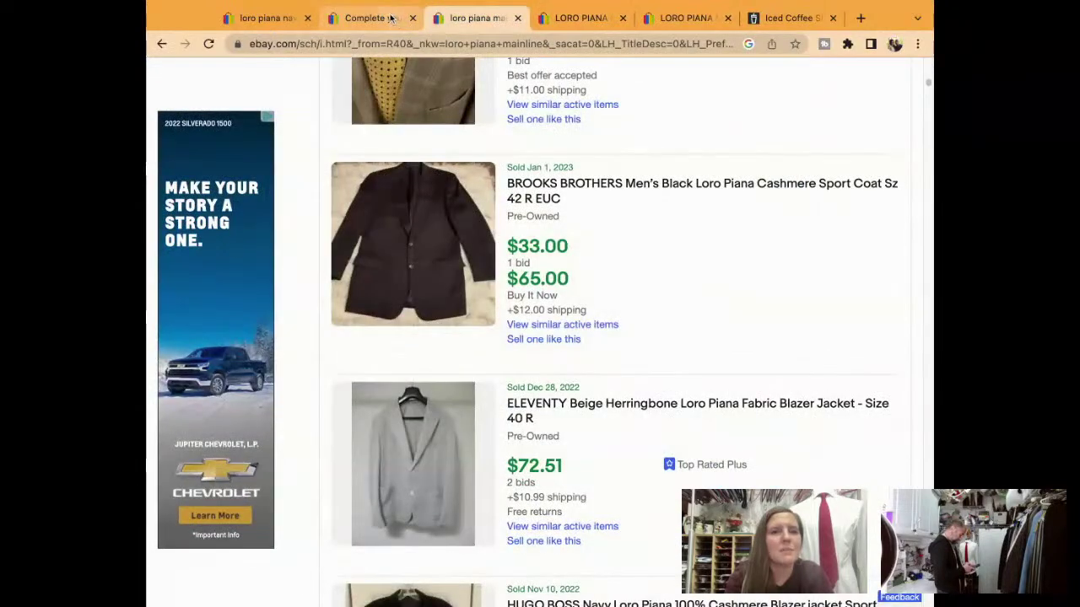
click(390, 18)
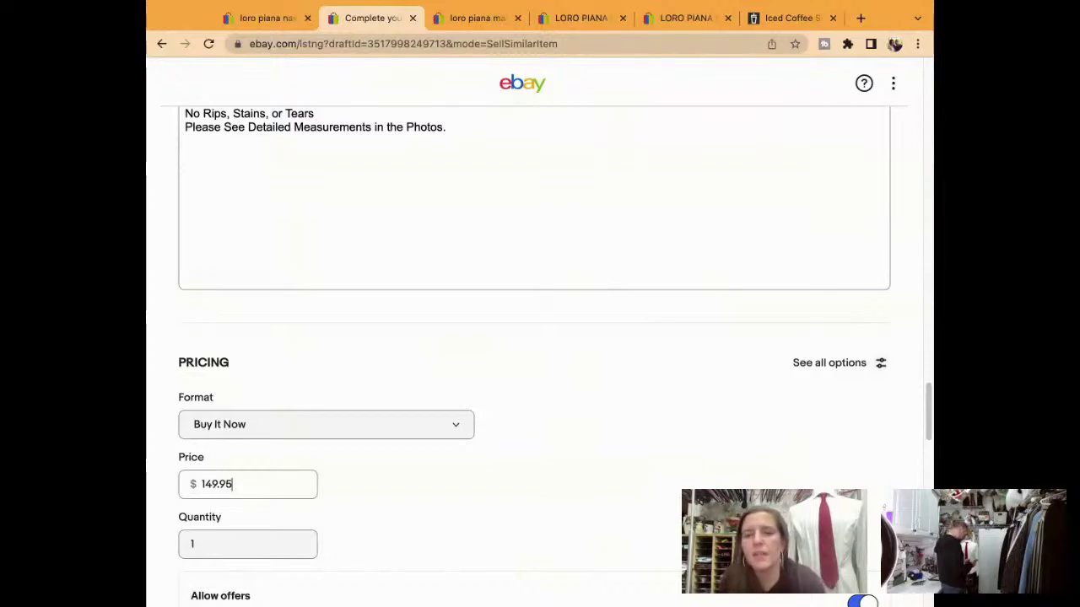
scroll(881, 338, up, 20)
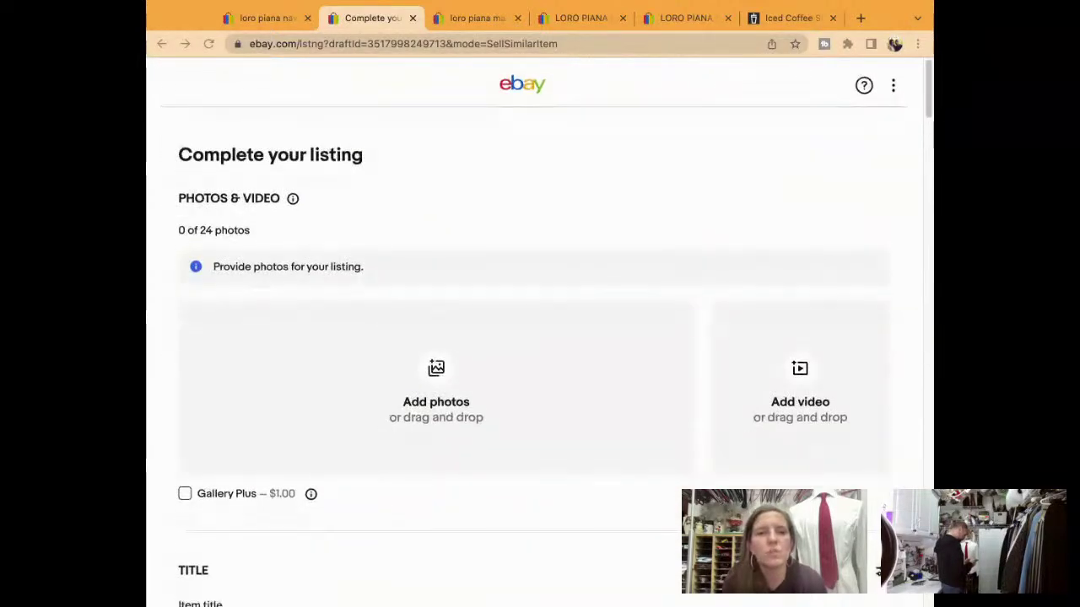
drag(928, 354, 540, 363)
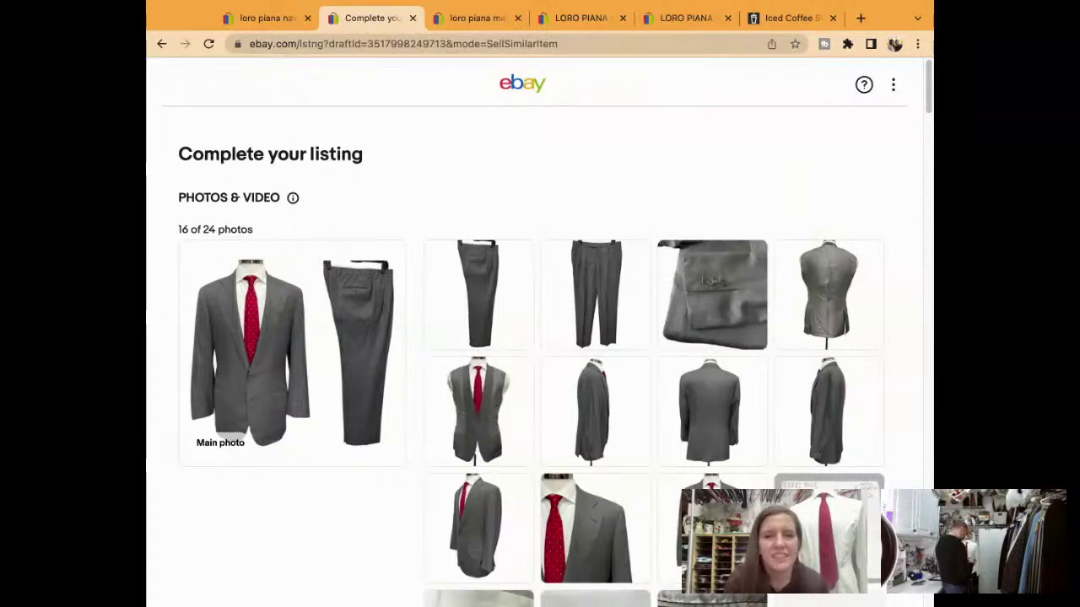
Reorder the listing photos, putting the measurement card last and the front view of the jacket directly after the main photo.
scroll(673, 487, down, 5)
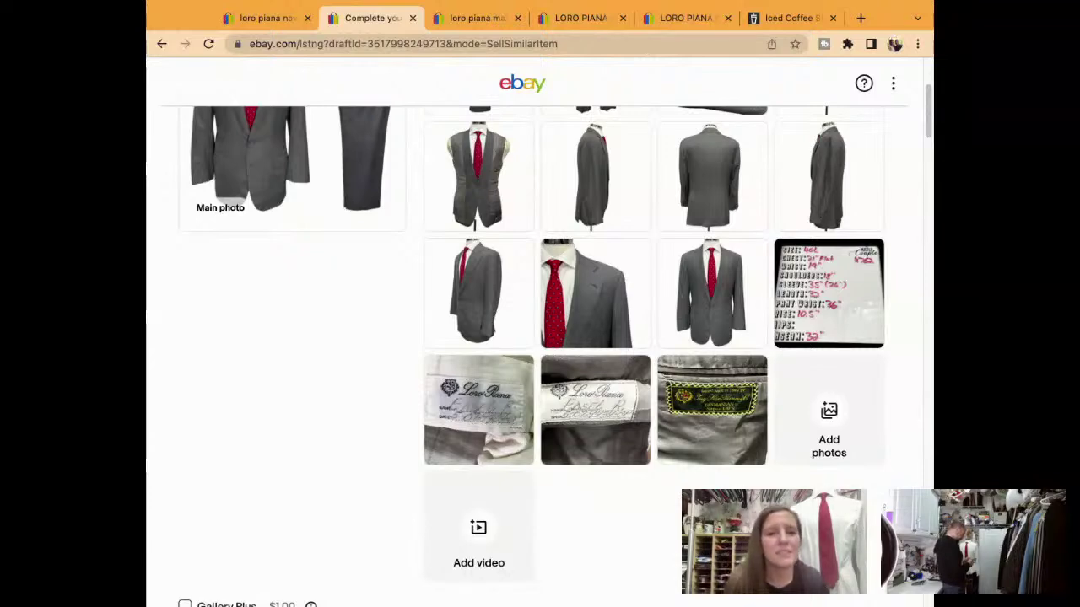
scroll(849, 371, up, 1)
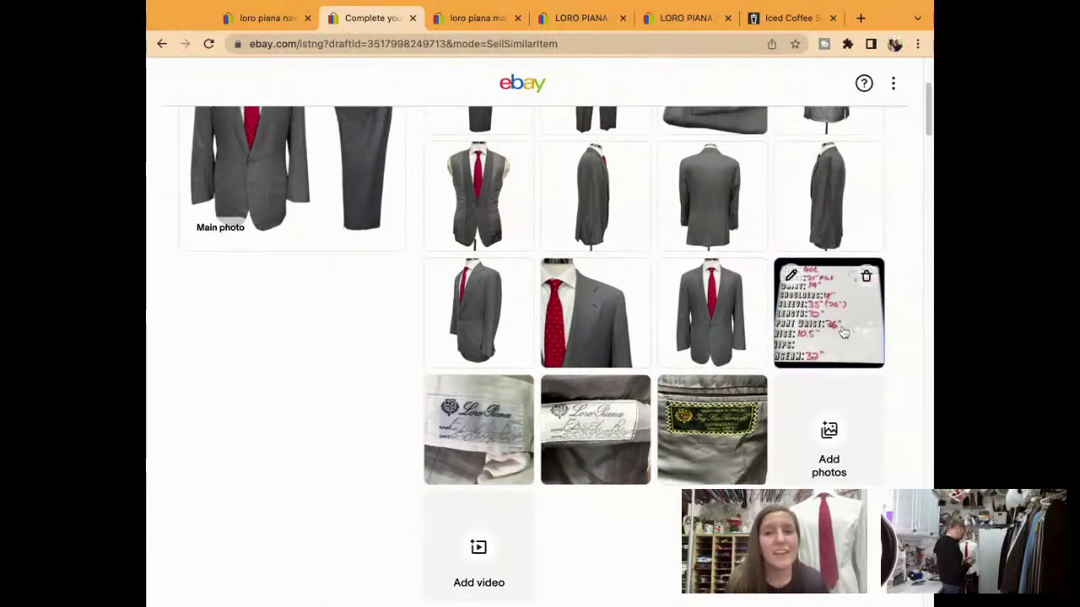
drag(843, 331, 841, 329)
scroll(705, 453, up, 3)
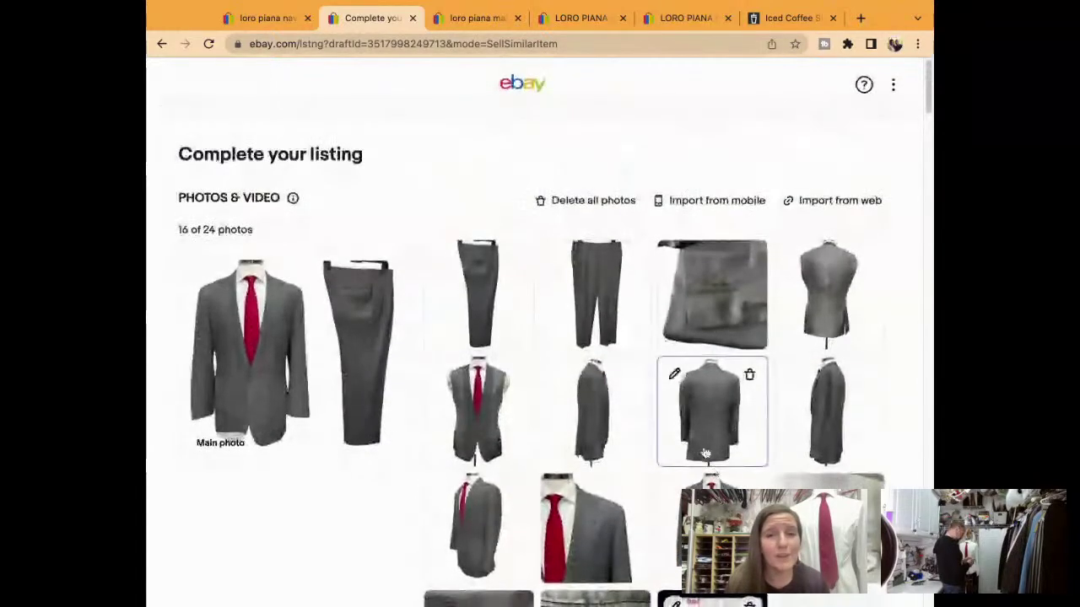
drag(705, 454, 468, 295)
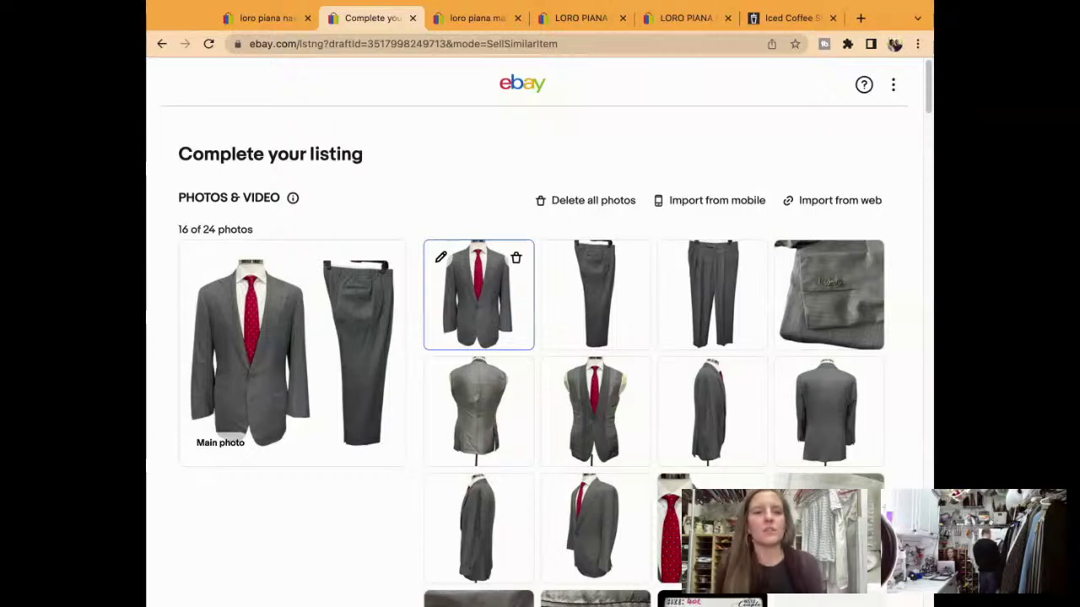
Review the draft from the photos through the title, SKU and category to the required and additional item specifics.
scroll(536, 337, down, 3)
scroll(536, 337, down, 3)
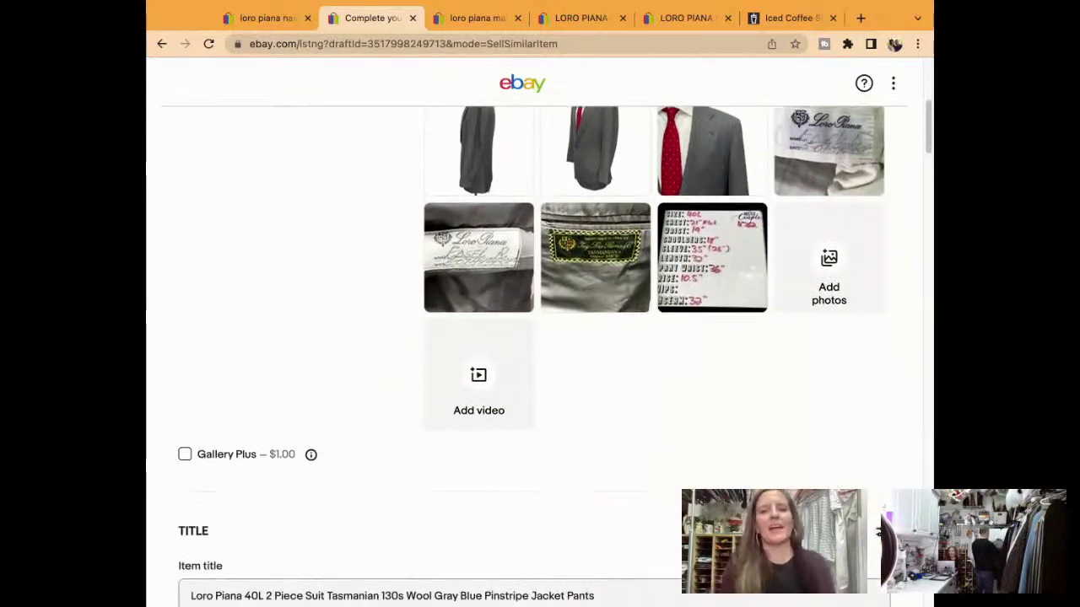
scroll(536, 337, down, 5)
scroll(536, 337, down, 6)
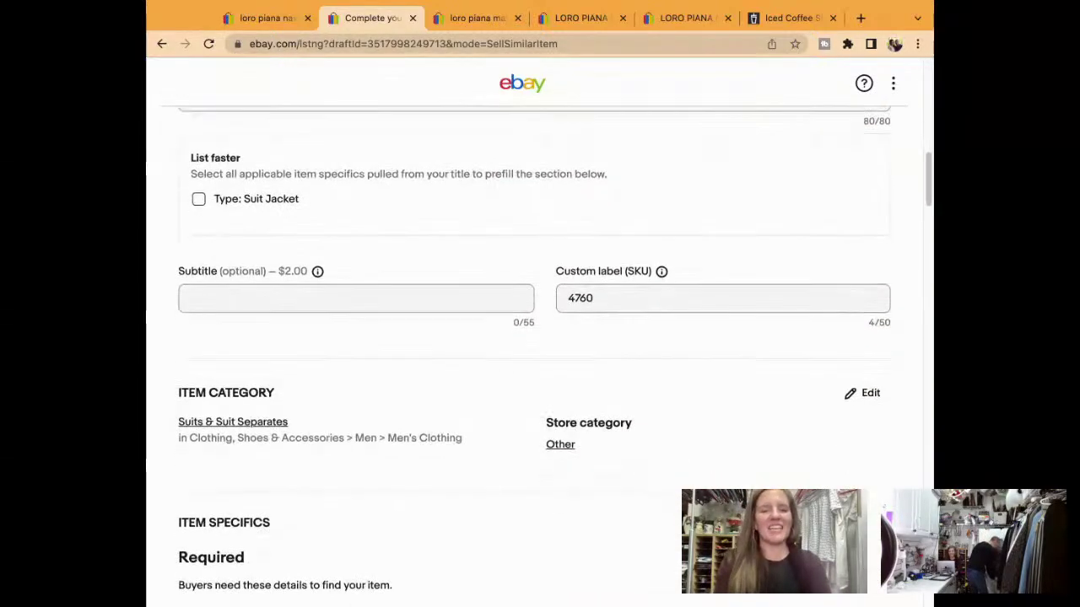
scroll(536, 338, down, 1)
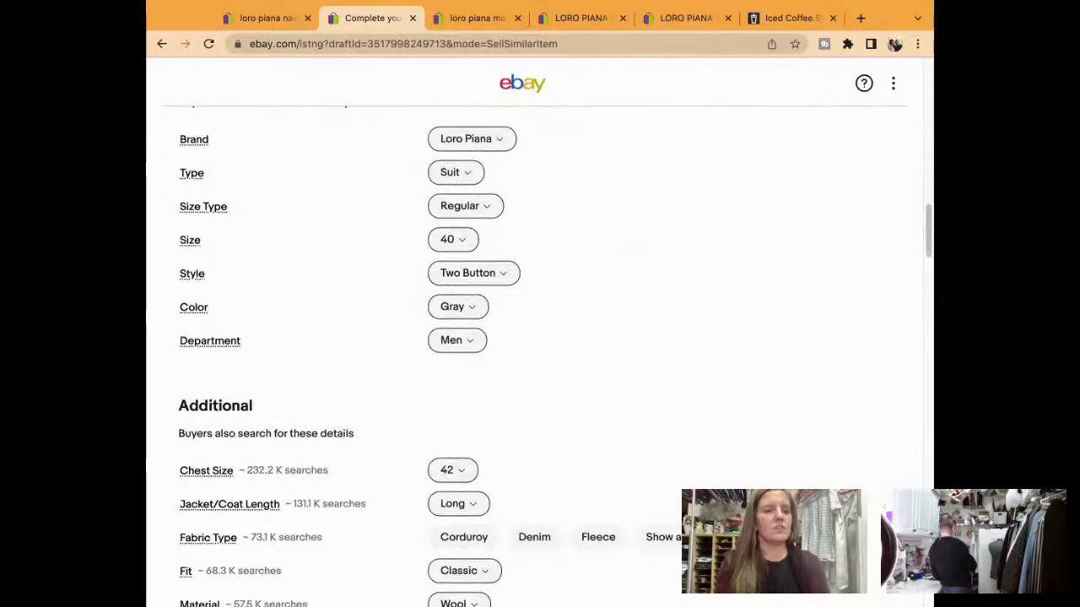
scroll(537, 337, down, 1)
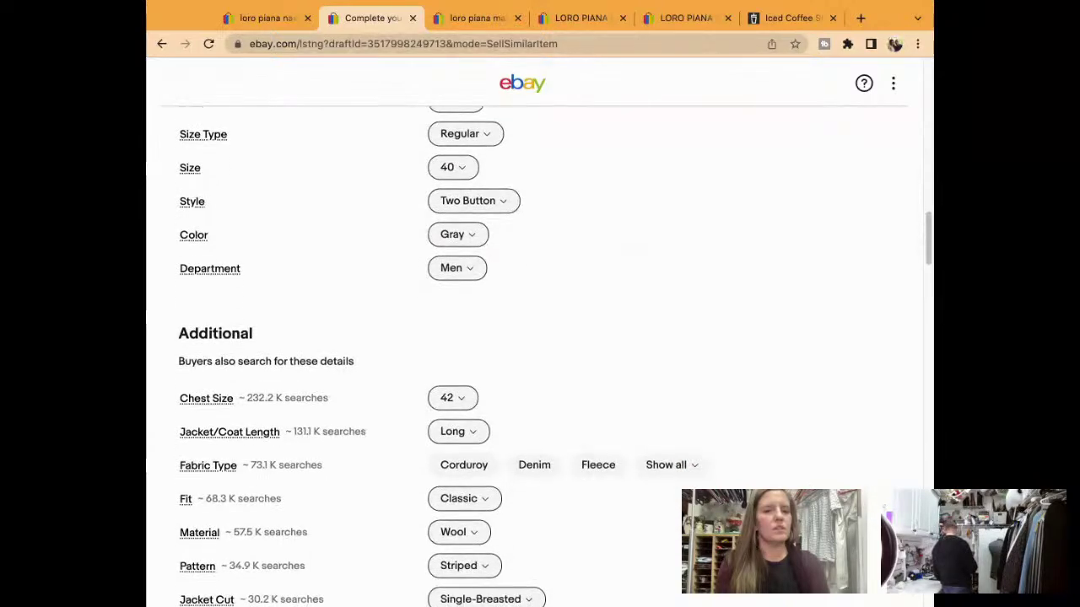
Review the Loro Piana 40L suit listing's remaining details, publish it, and dismiss the confirmation.
scroll(537, 337, down, 2)
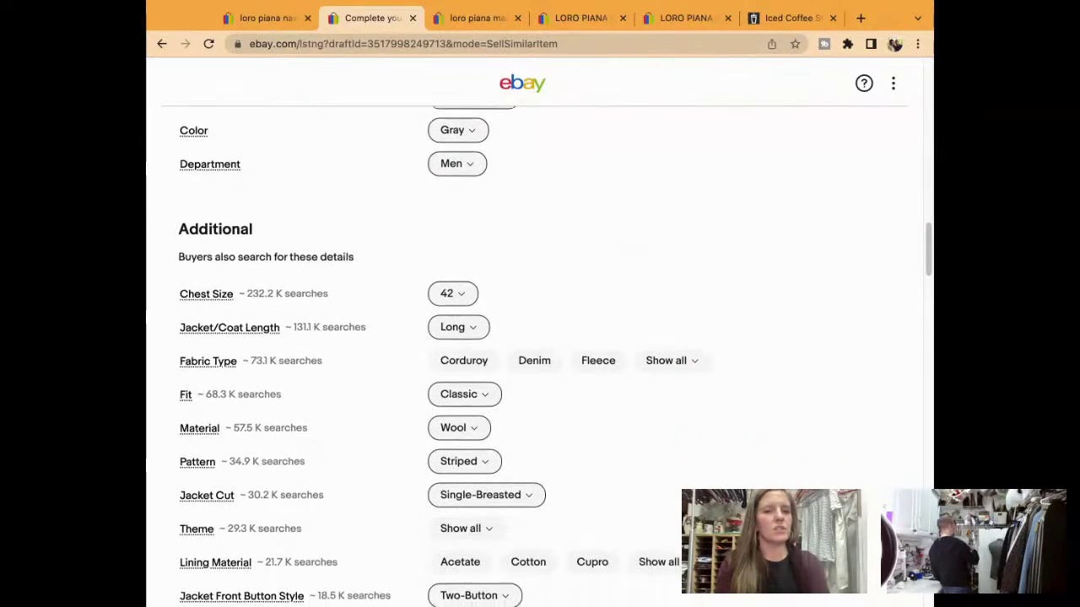
scroll(536, 338, down, 5)
scroll(539, 337, down, 20)
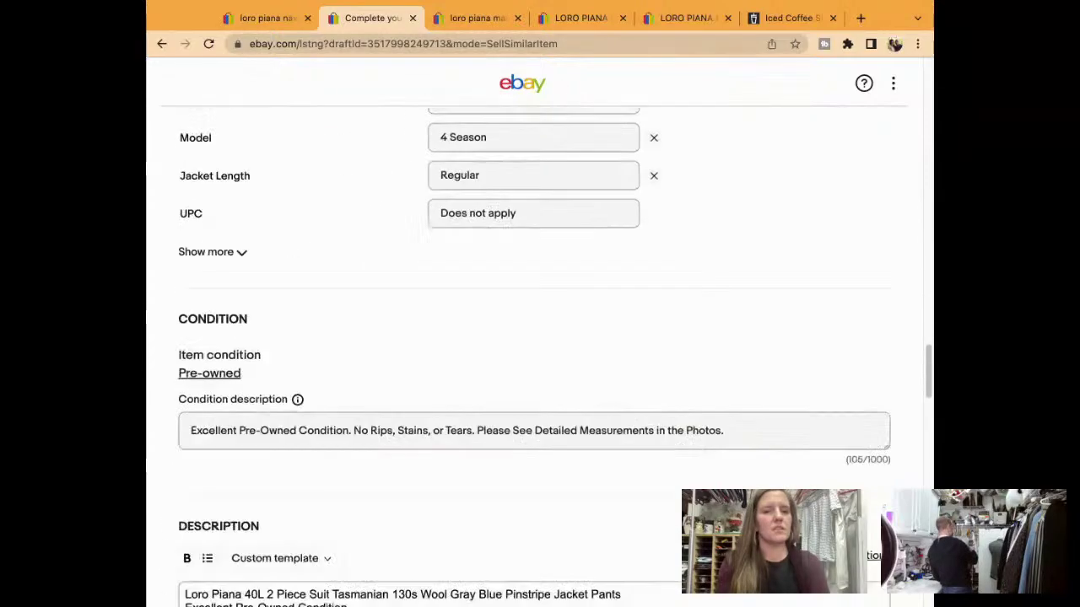
scroll(540, 338, down, 10)
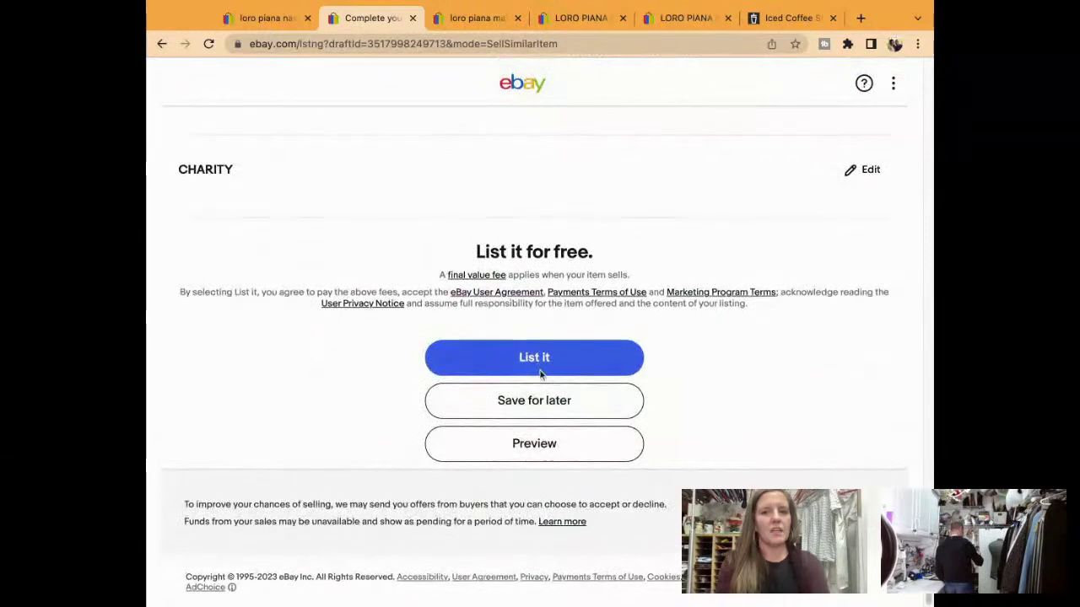
click(548, 363)
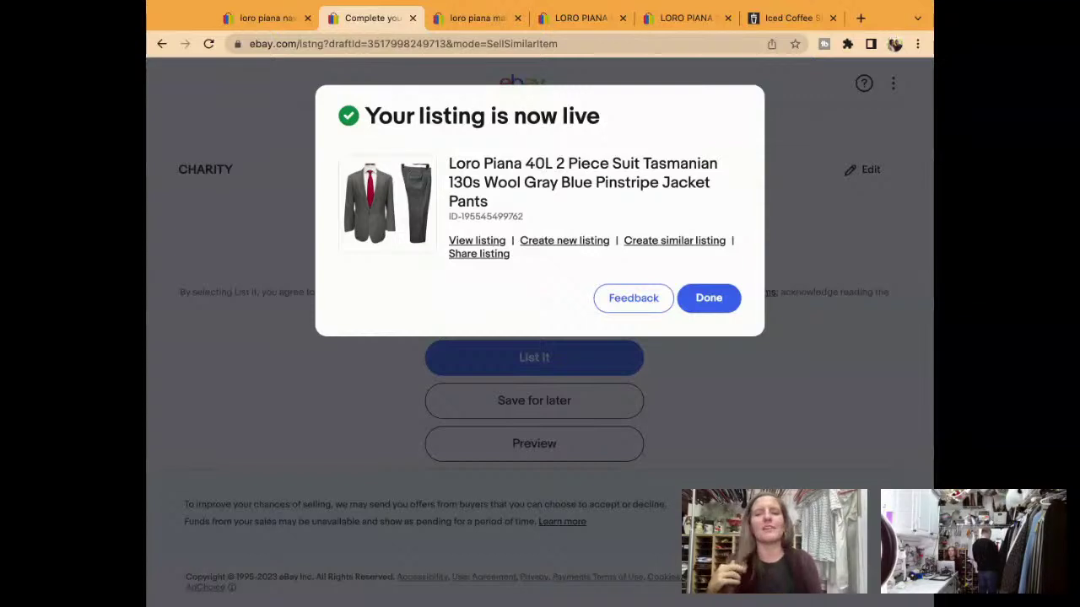
click(733, 298)
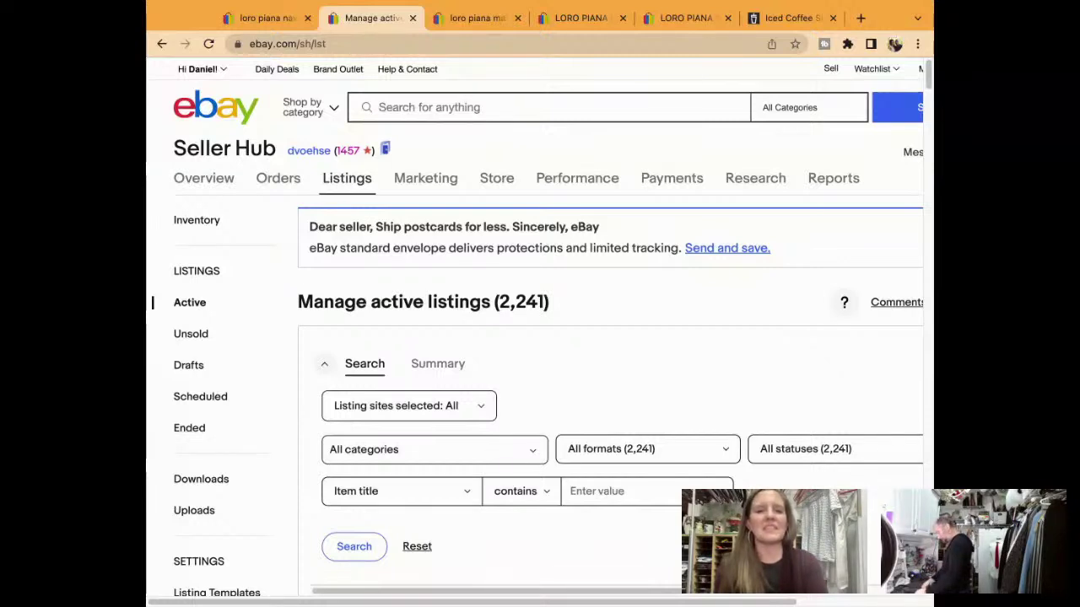
Search eBay for "christian dior gray pinstripe suit vintage".
click(629, 105)
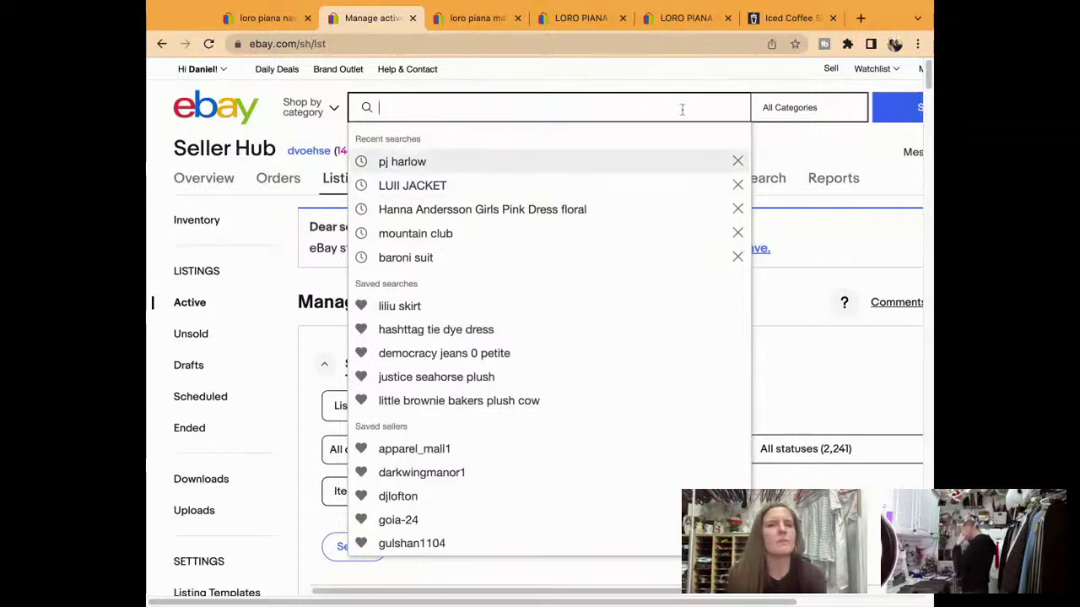
text(christian)
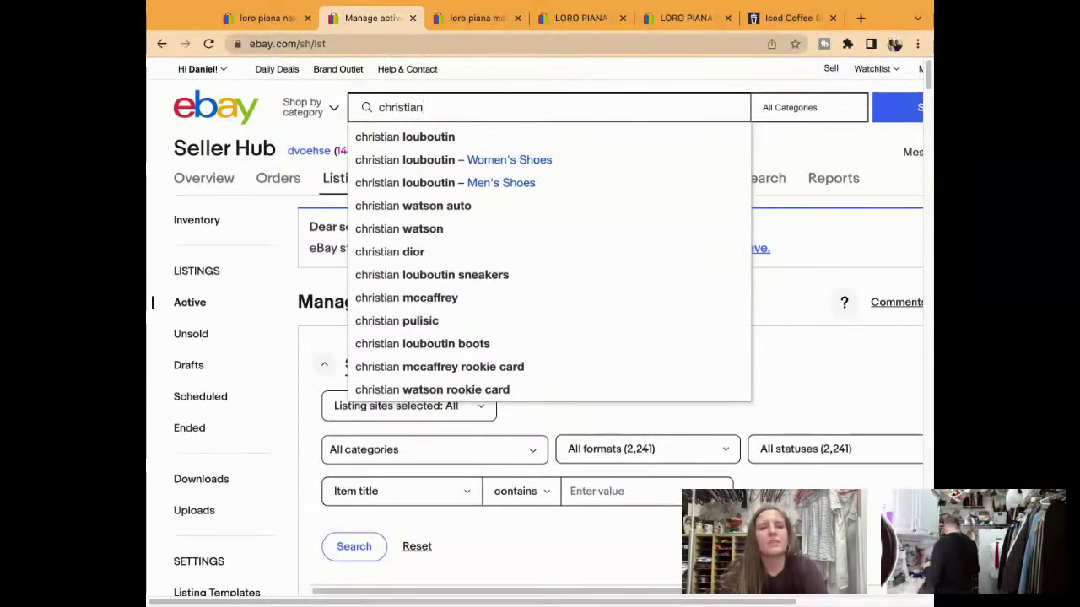
text(dior)
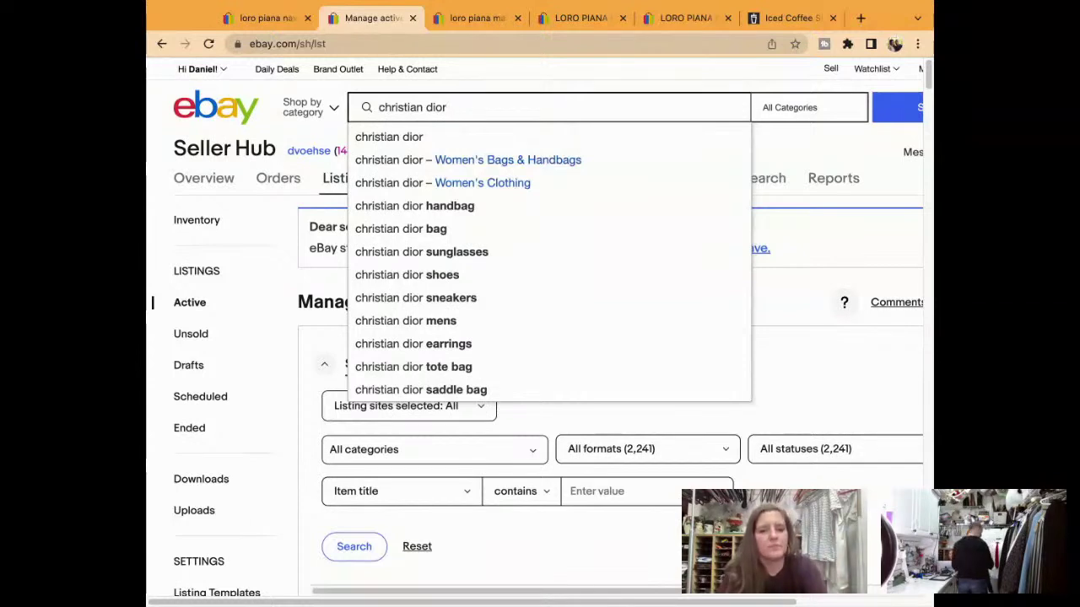
text(gray pinstr)
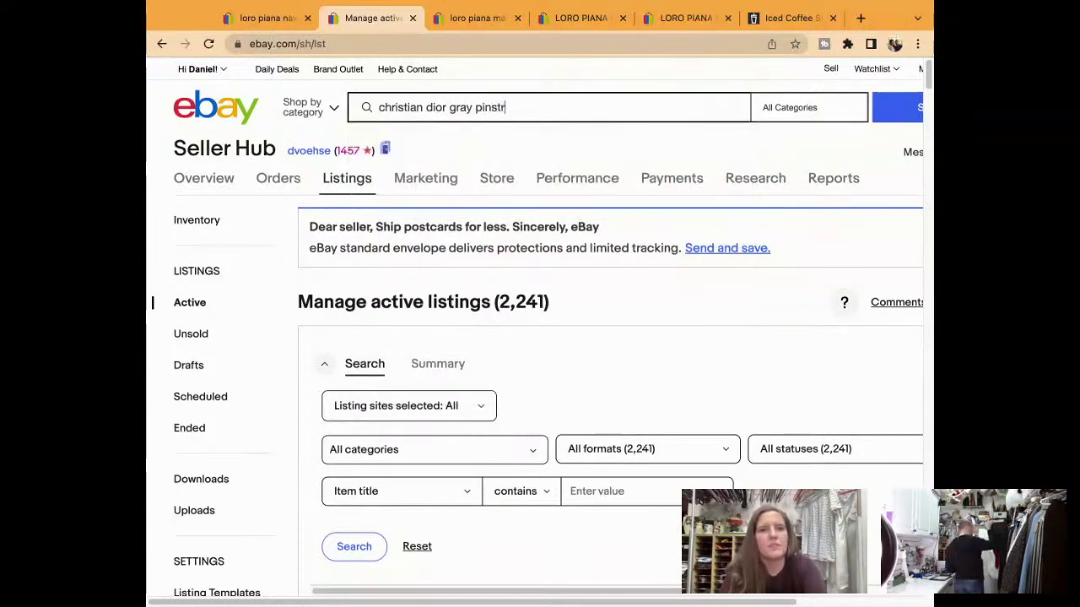
text(ipe stuie stuie v)
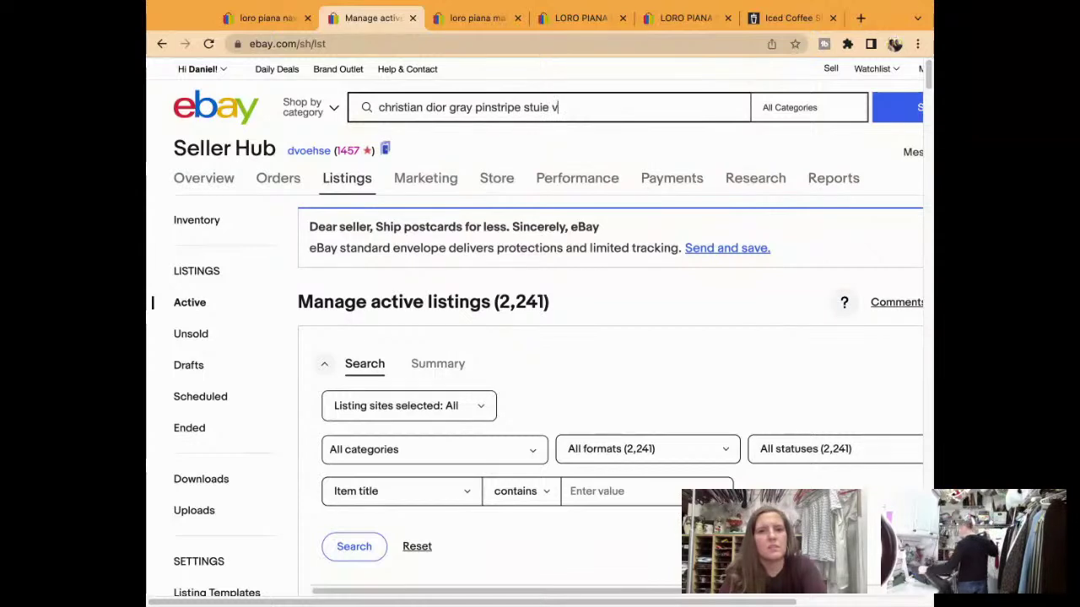
key(BackSpace)
key(BackSpace)
key(BackSpace)
key(BackSpace)
key(BackSpace)
key(BackSpace)
text(uit )
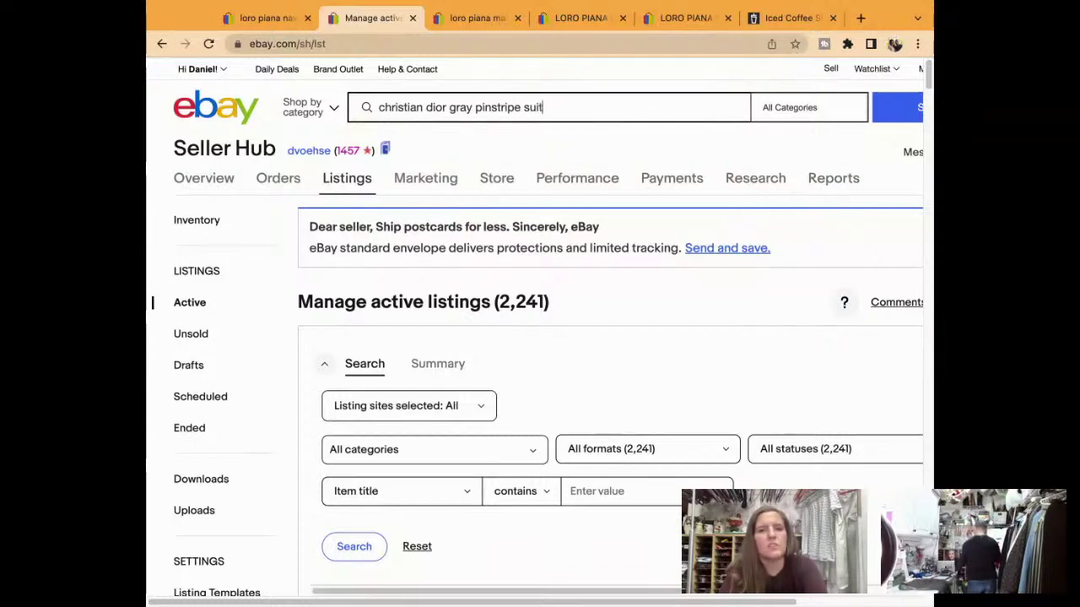
text(vintage)
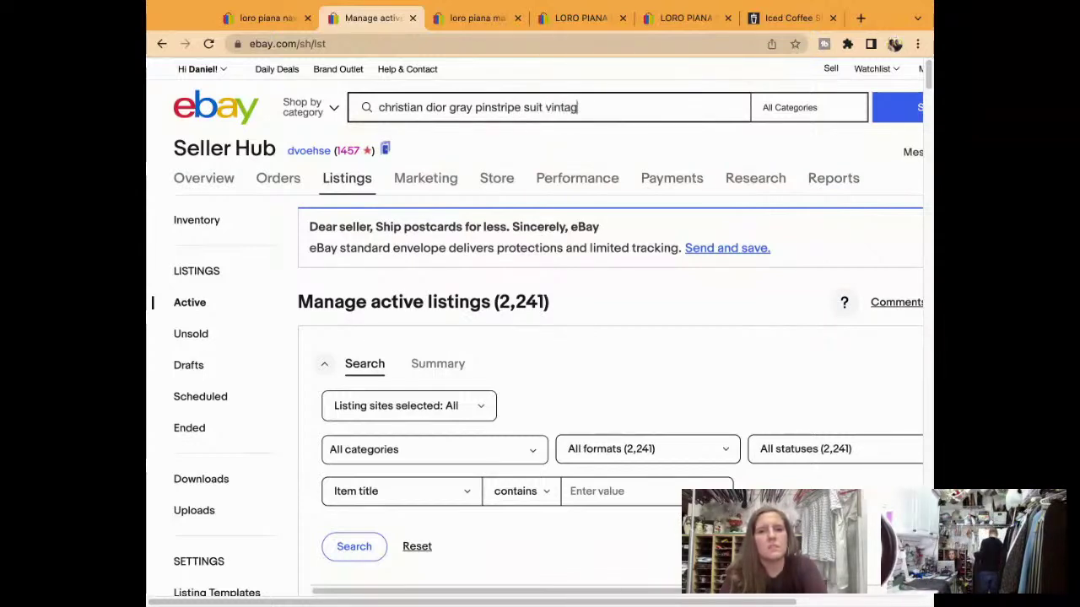
key(Return)
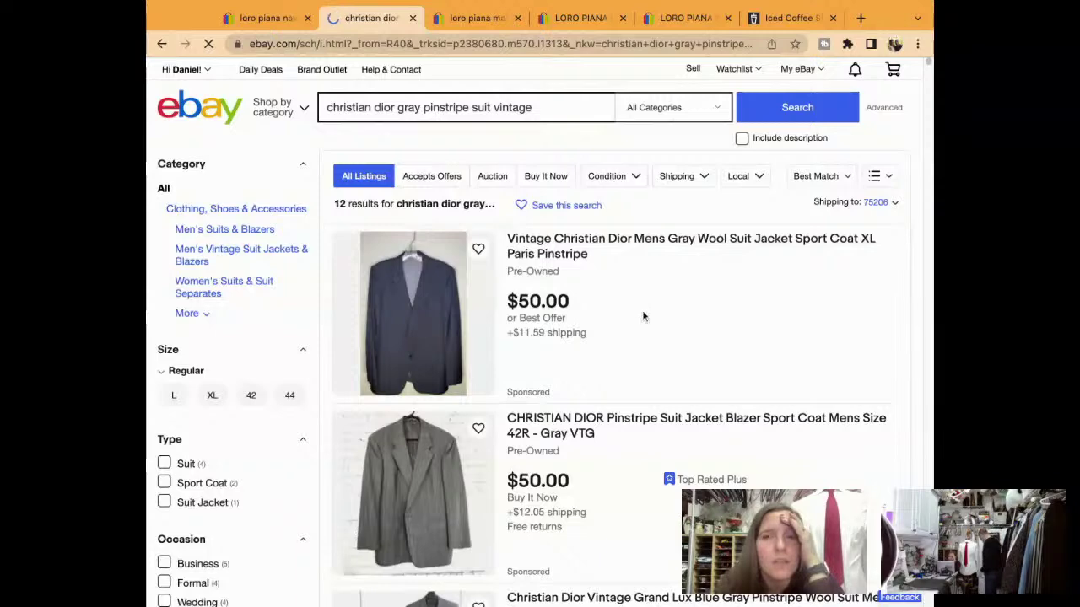
Look through the active Christian Dior suit listings and restrict the results to sold items.
scroll(645, 311, down, 1)
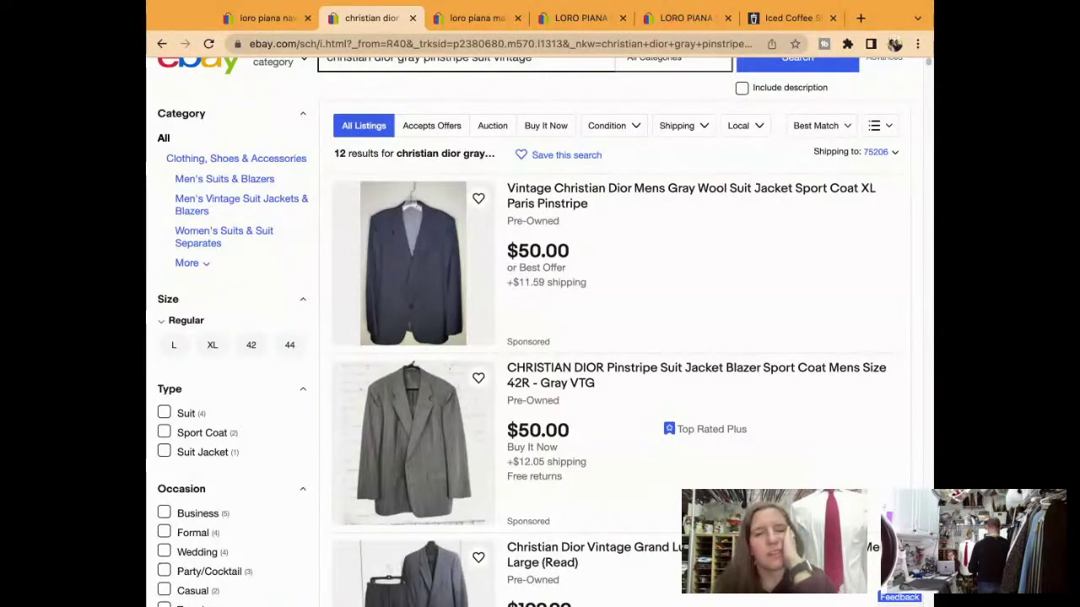
scroll(540, 337, down, 3)
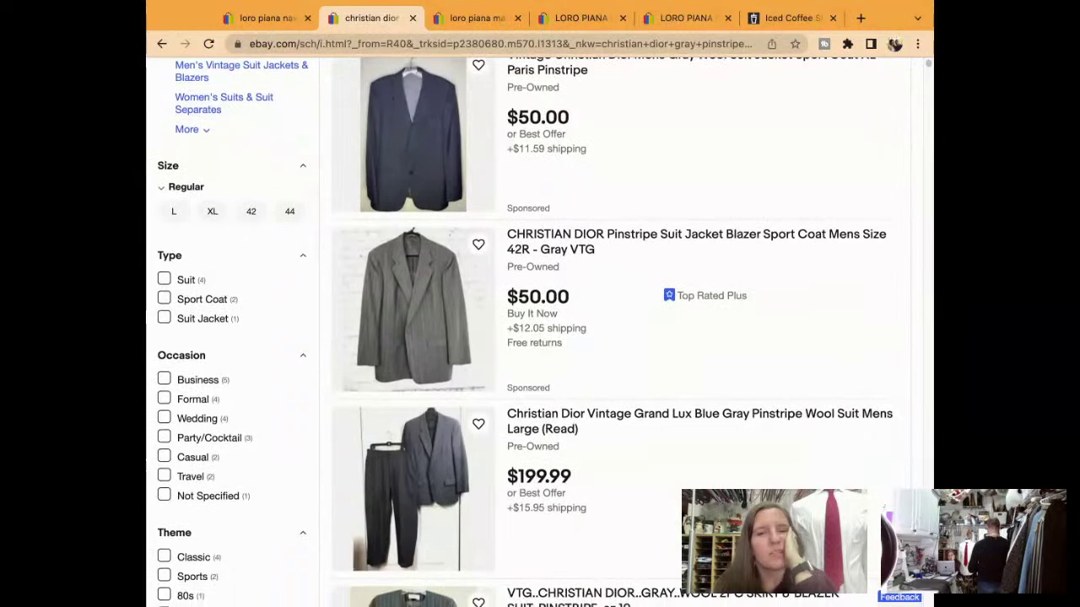
scroll(540, 337, down, 1)
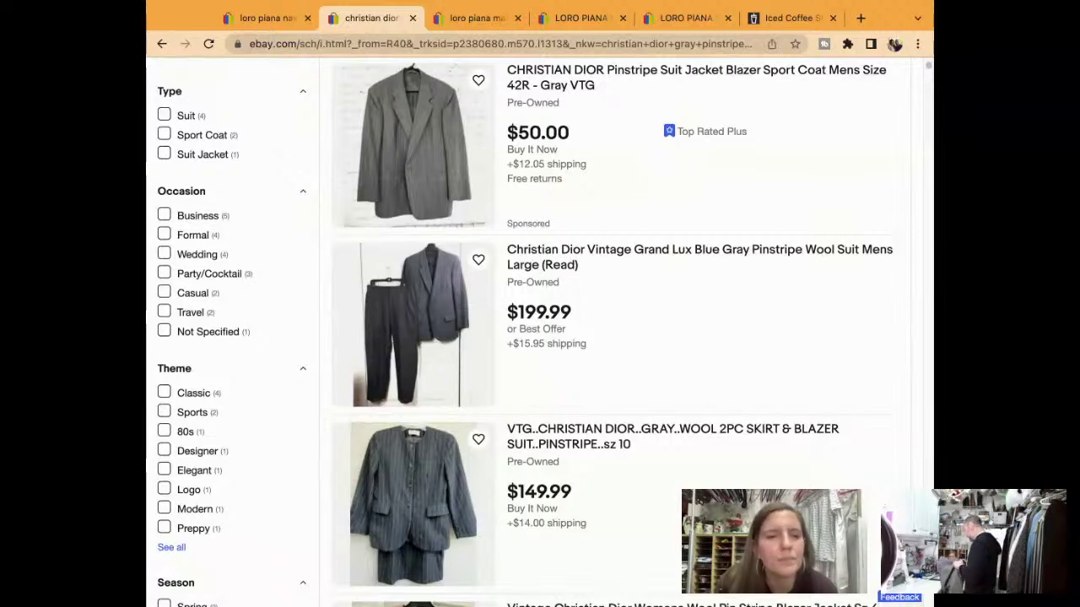
scroll(540, 338, down, 5)
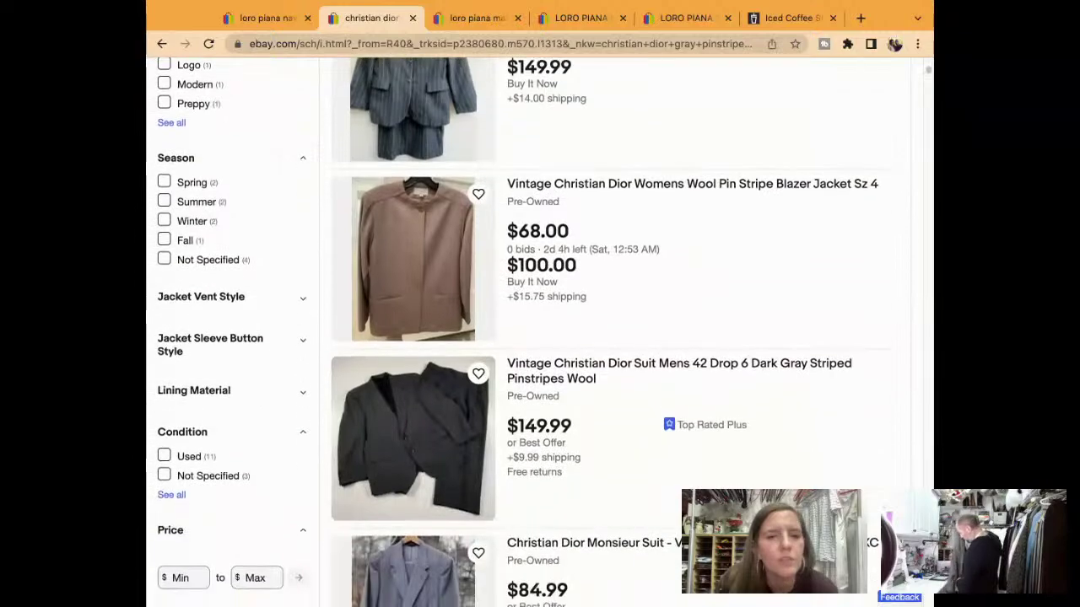
scroll(540, 337, down, 8)
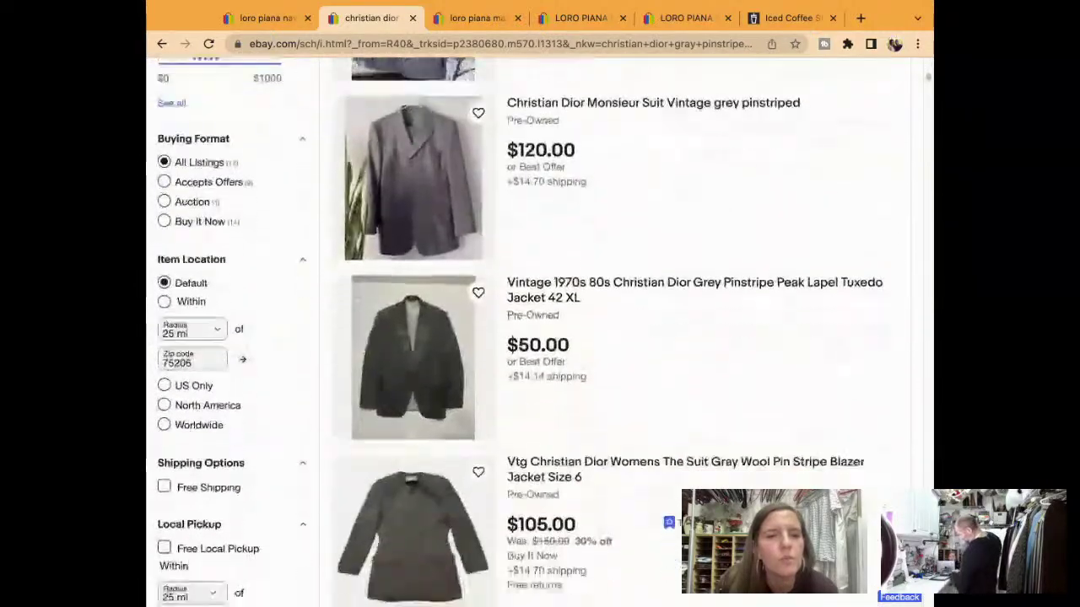
scroll(540, 337, down, 5)
click(163, 321)
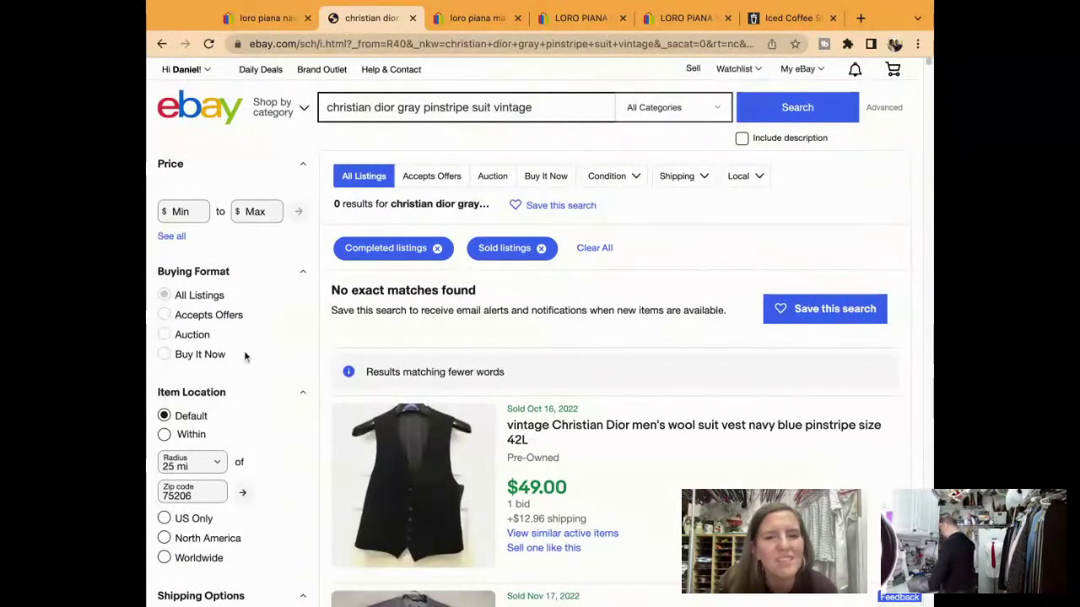
Examine the sale prices, styles and sizes of the sold Christian Dior pinstripe suits for comparable pieces.
scroll(350, 455, down, 8)
scroll(350, 456, up, 4)
scroll(350, 455, down, 1)
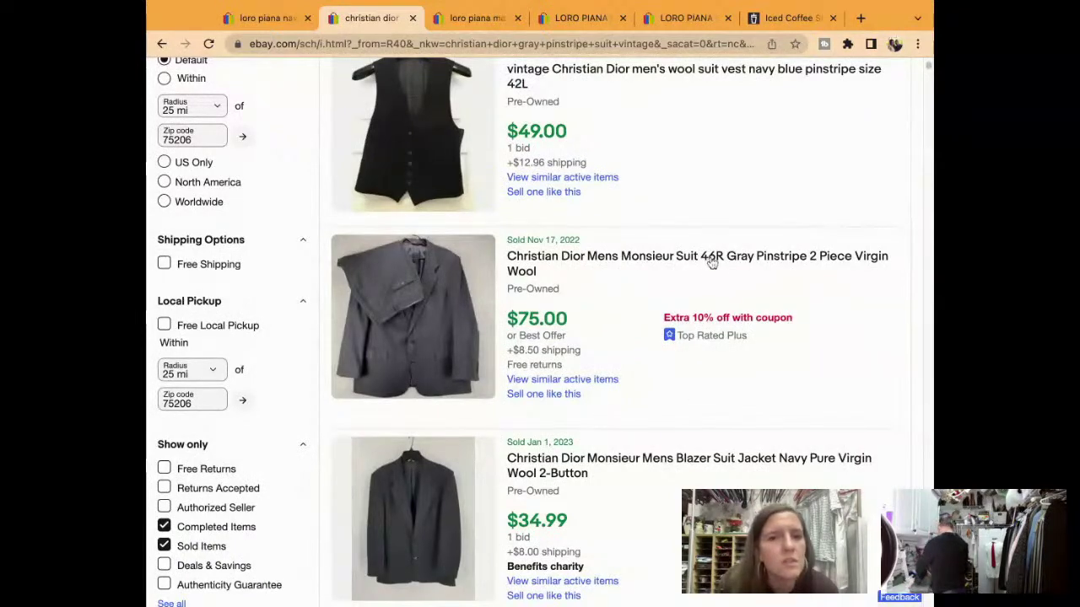
scroll(712, 268, down, 7)
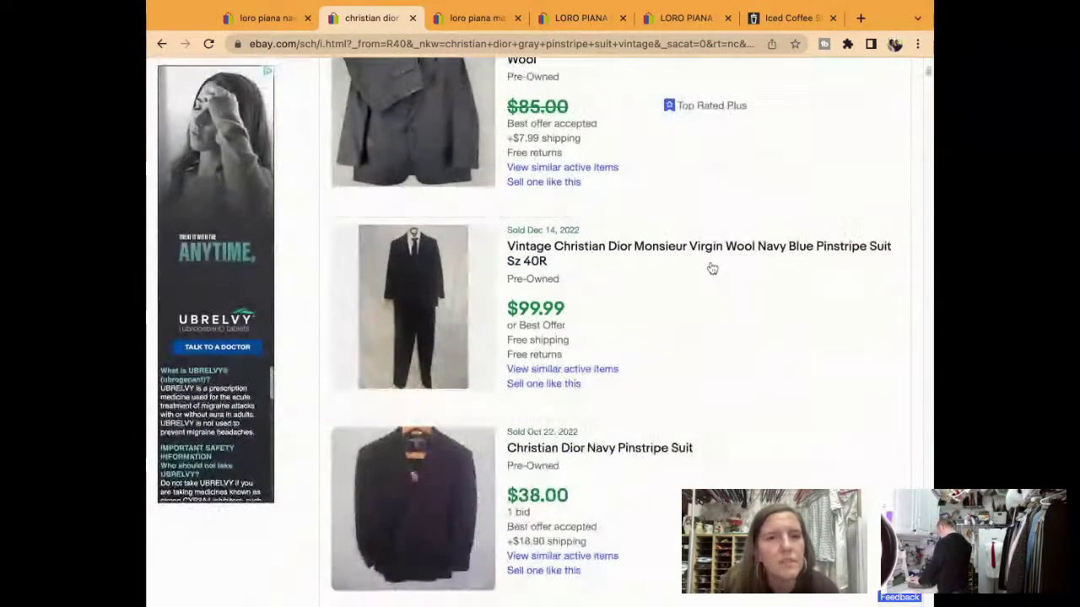
scroll(712, 267, up, 1)
scroll(593, 331, up, 5)
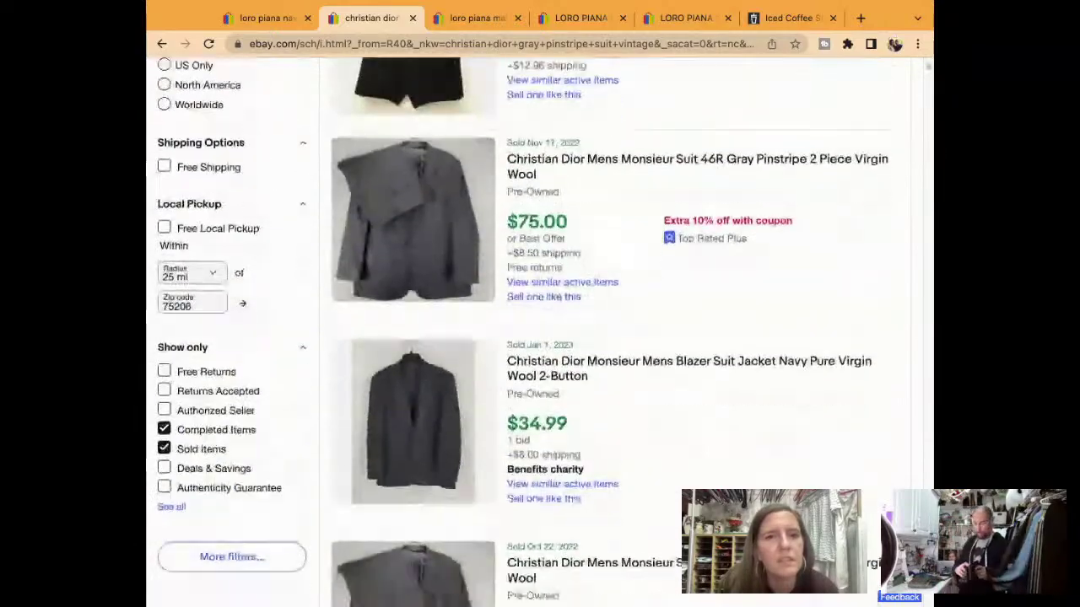
scroll(593, 331, down, 2)
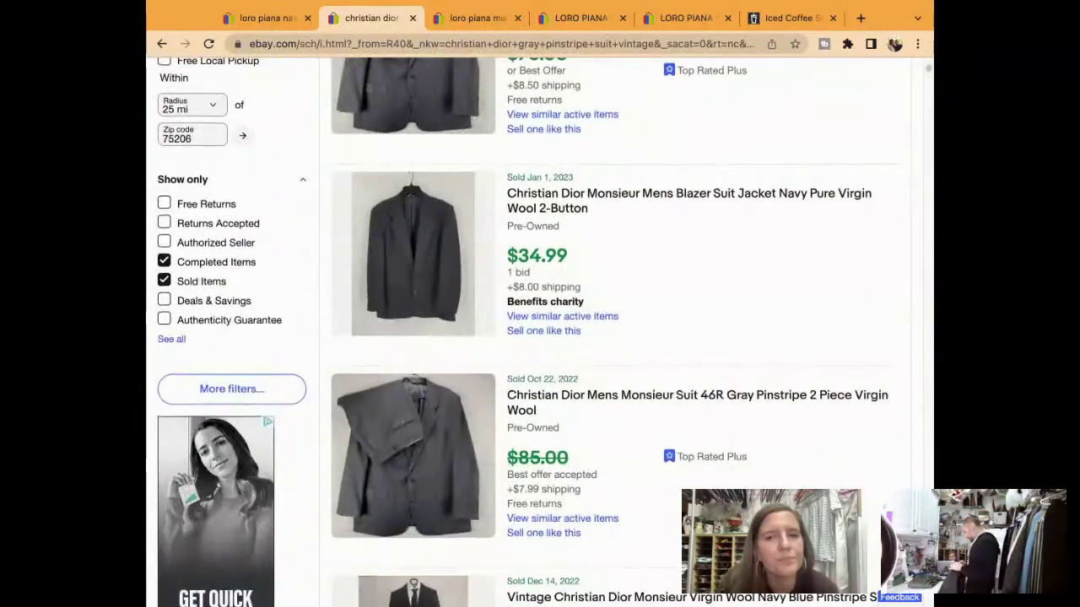
scroll(624, 329, up, 1)
scroll(624, 329, down, 5)
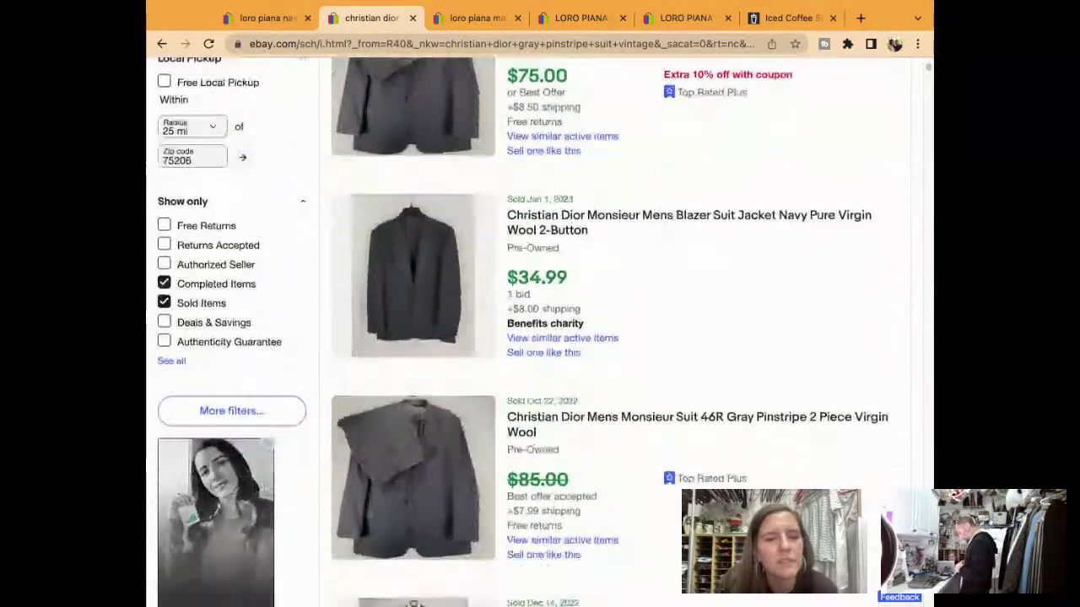
scroll(624, 329, down, 6)
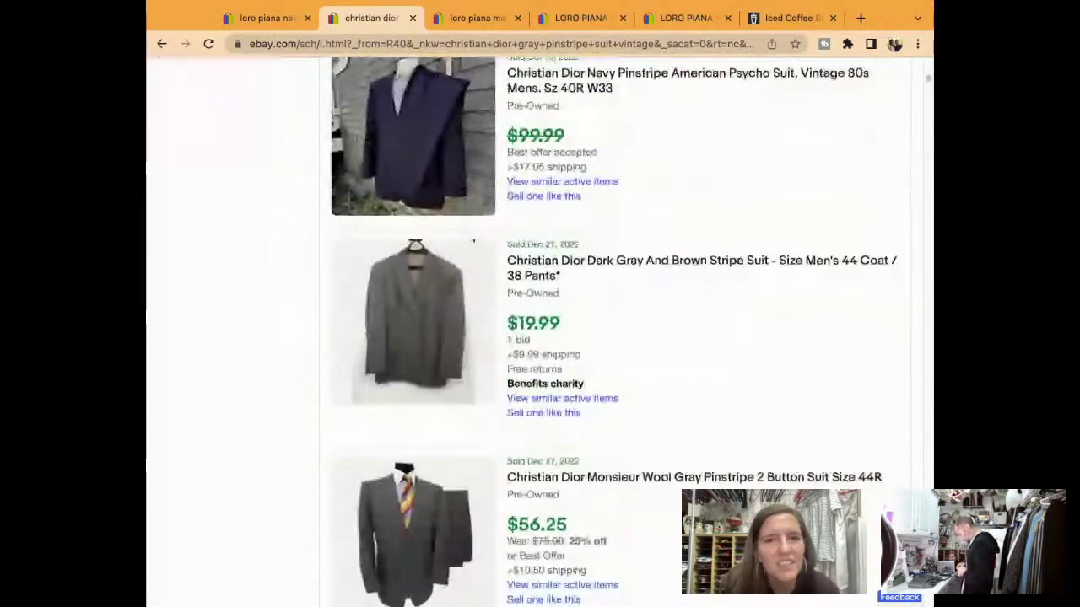
scroll(624, 329, down, 4)
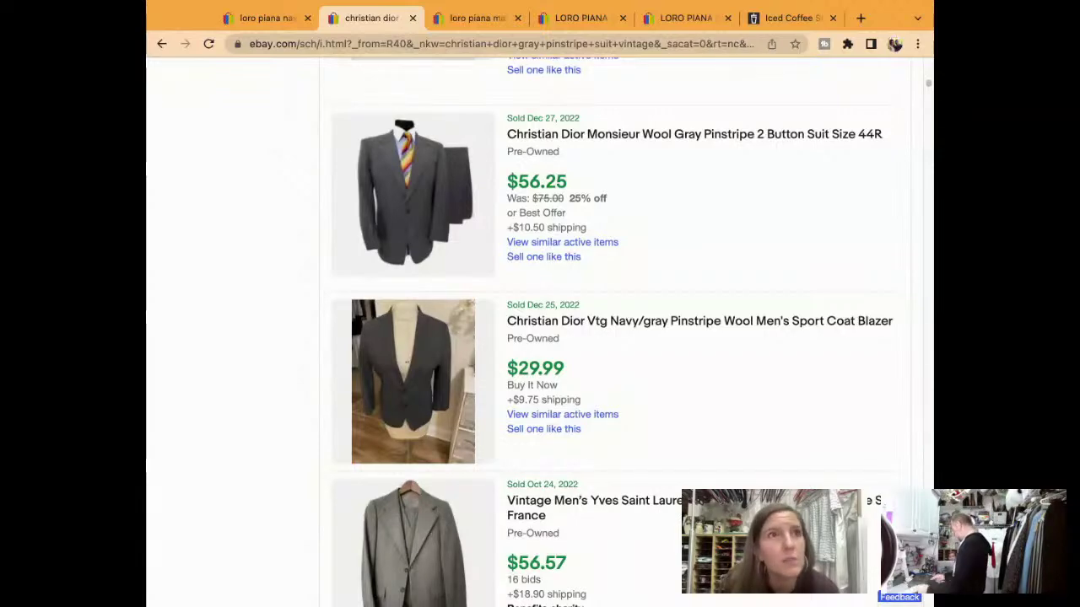
scroll(615, 332, down, 7)
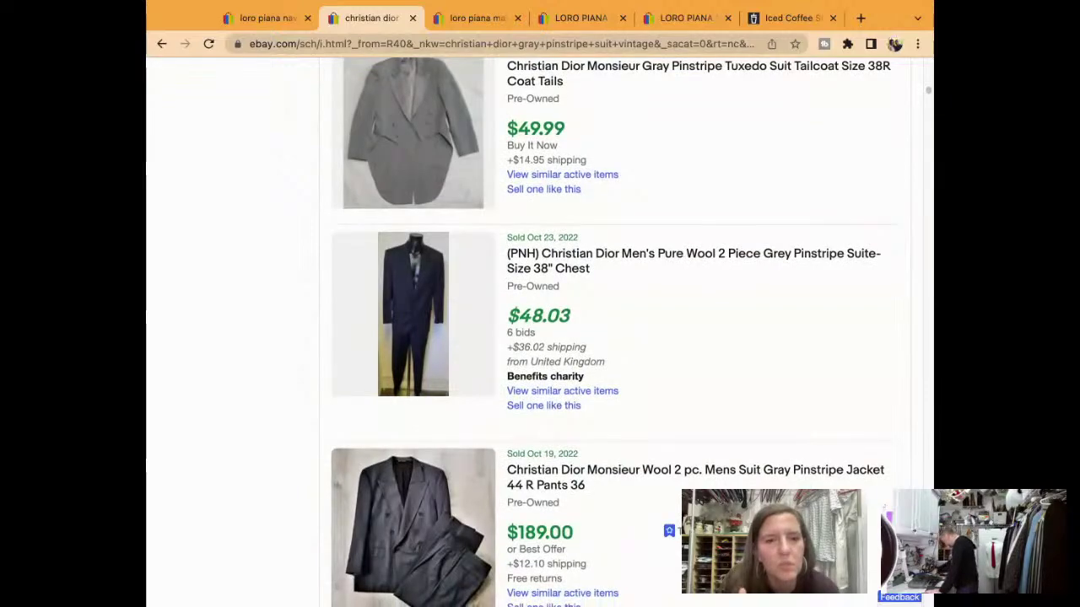
scroll(615, 331, down, 6)
scroll(615, 332, down, 1)
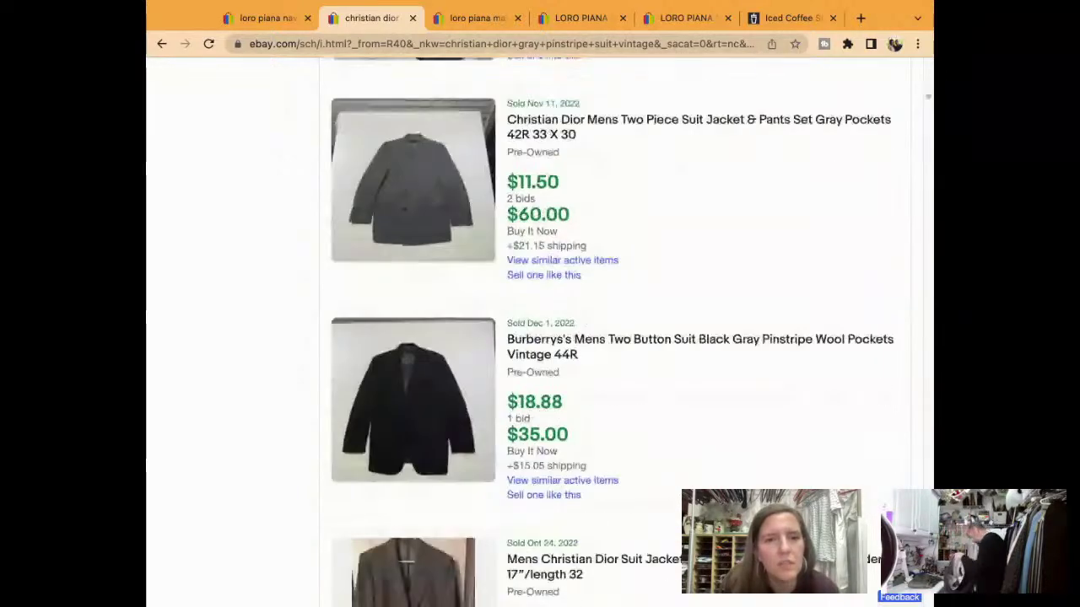
scroll(615, 332, down, 6)
scroll(614, 331, down, 6)
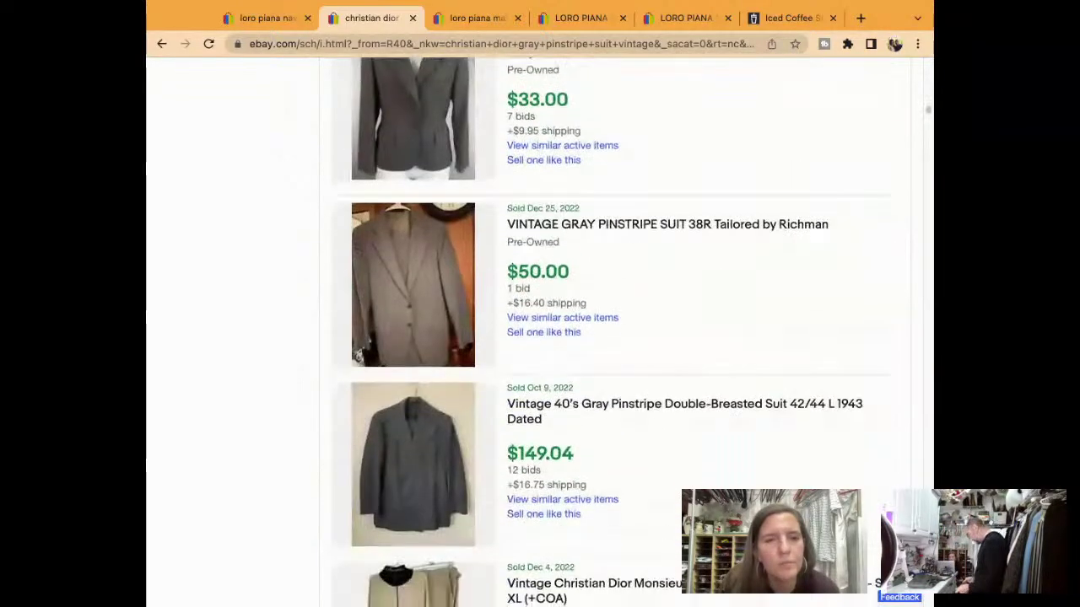
scroll(614, 332, down, 1)
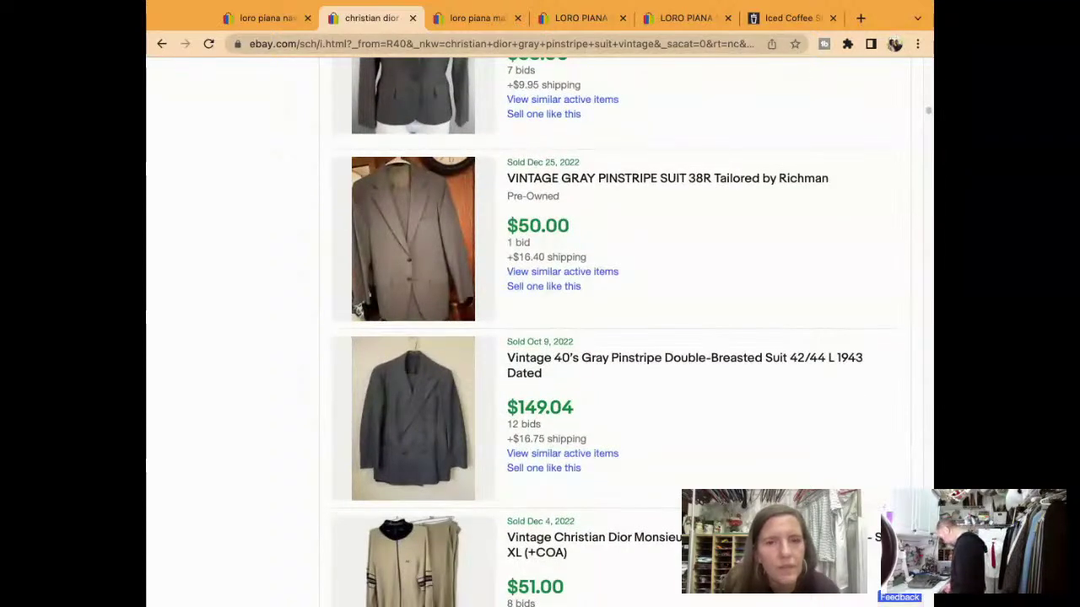
scroll(615, 332, down, 4)
scroll(615, 332, down, 8)
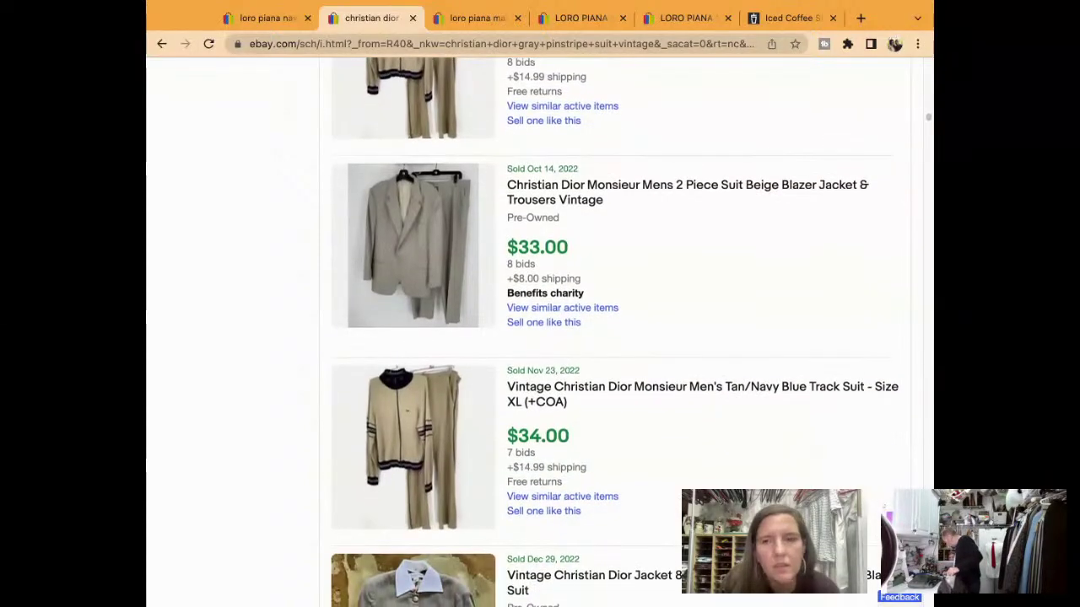
scroll(615, 331, up, 13)
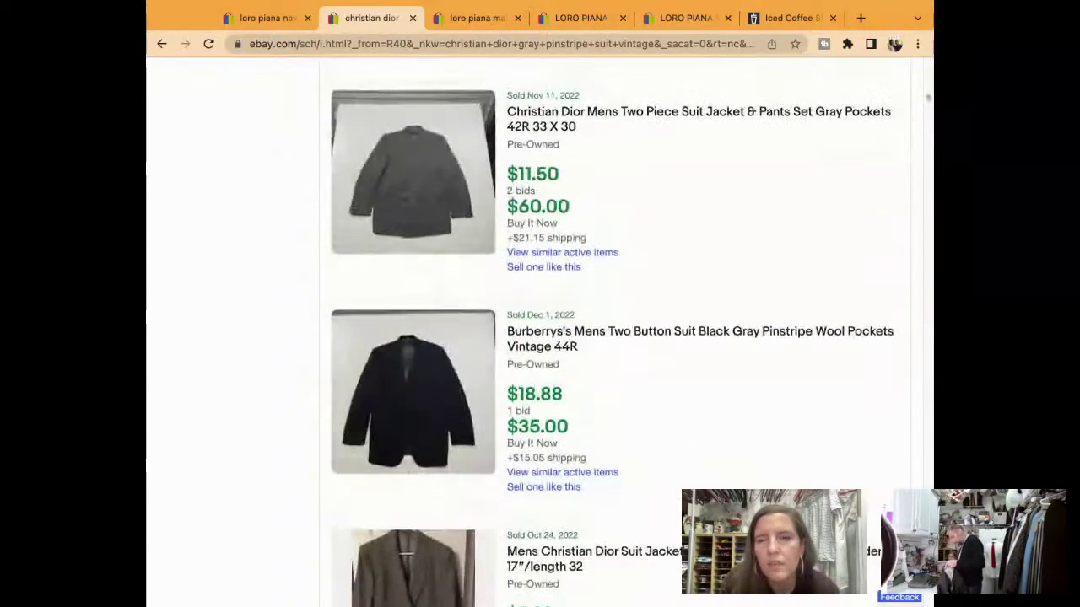
scroll(615, 331, up, 15)
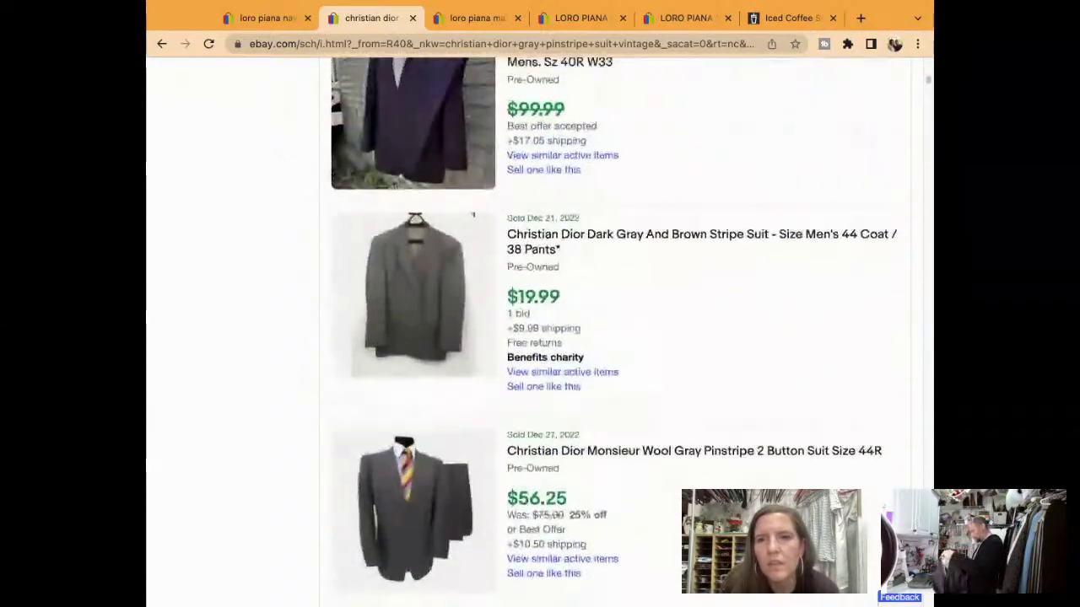
scroll(615, 332, up, 5)
scroll(615, 332, down, 7)
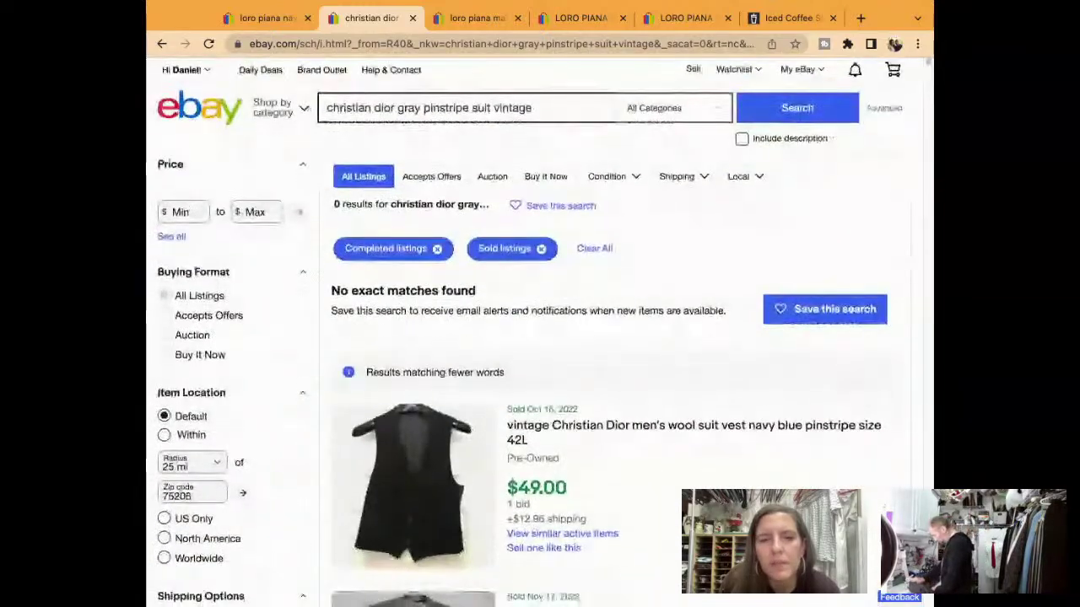
scroll(615, 331, up, 1)
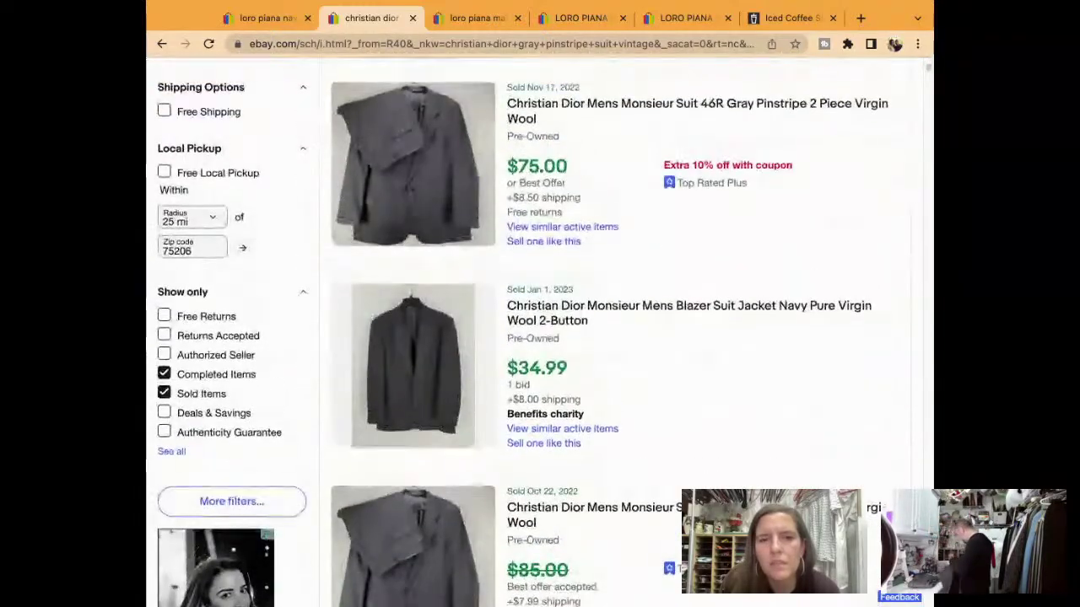
Open the sold Christian Dior 46R gray pinstripe suit from the results and start a sell-similar listing based on it.
scroll(615, 331, down, 12)
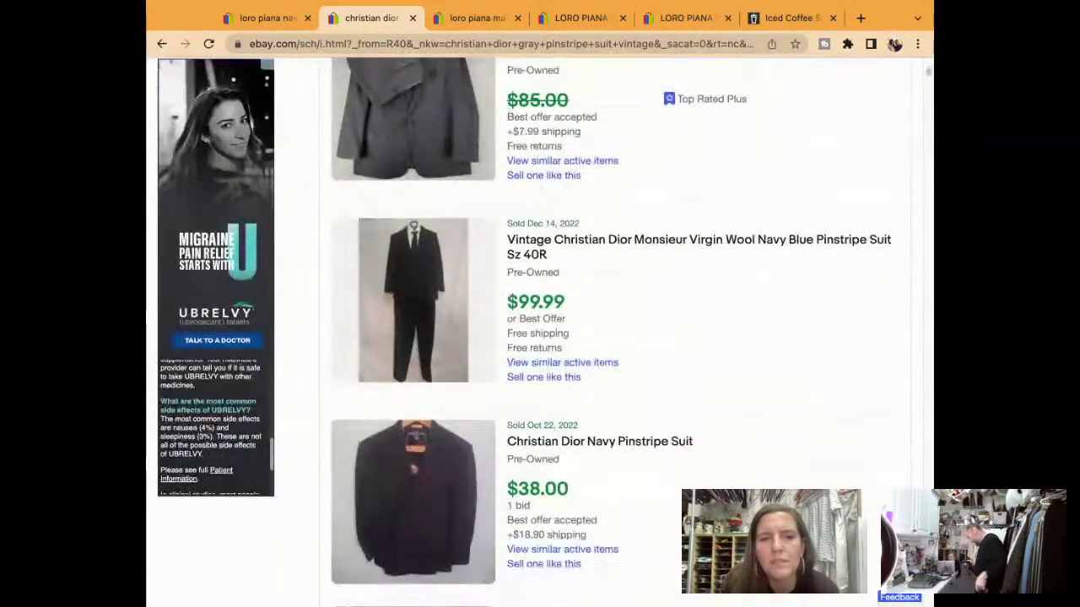
scroll(615, 331, up, 10)
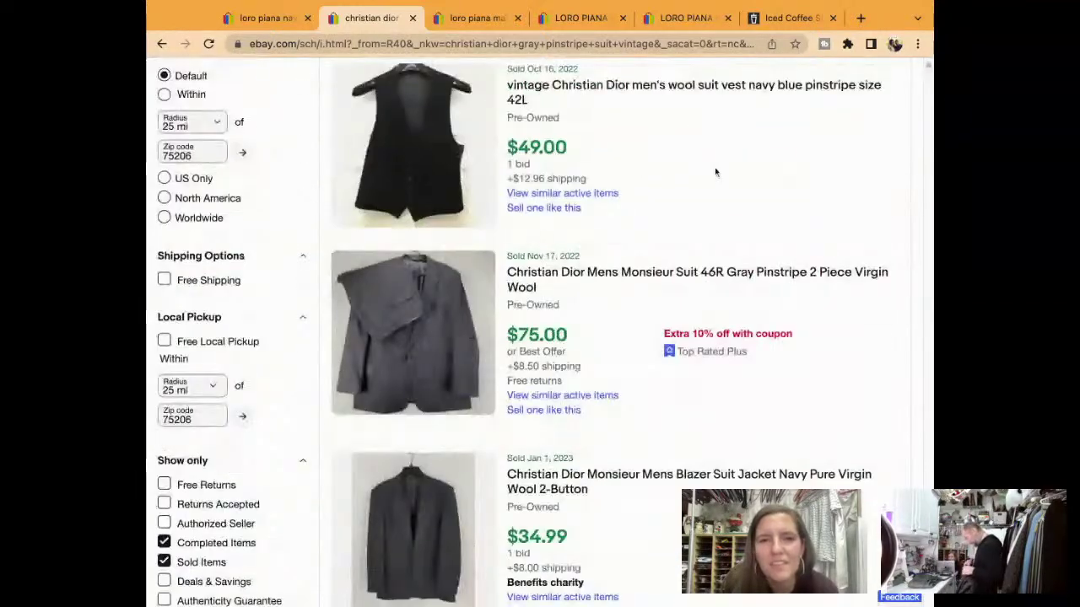
scroll(714, 168, up, 1)
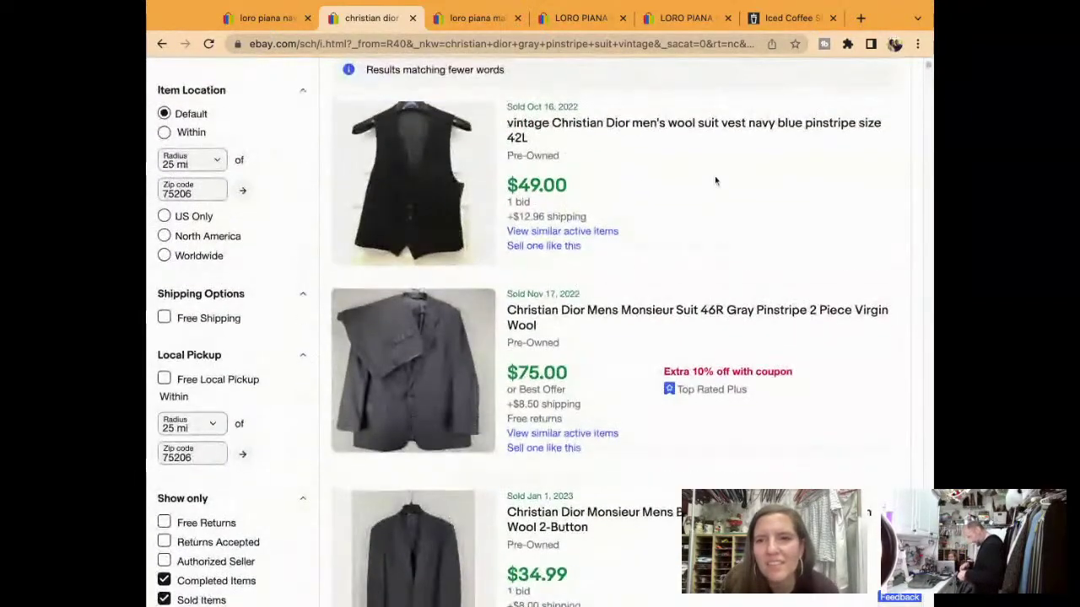
click(711, 312)
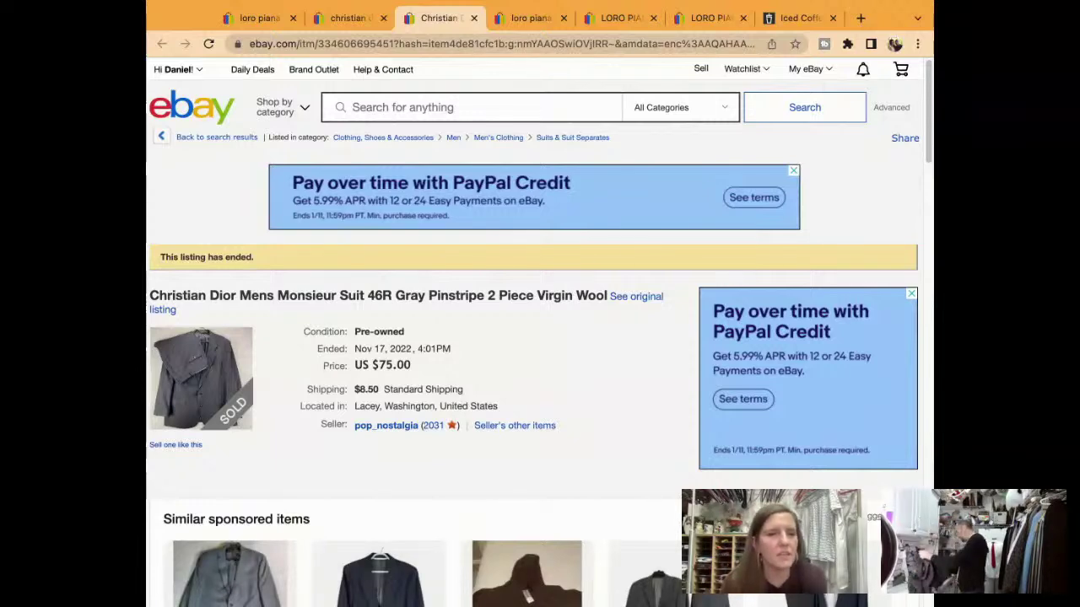
click(166, 446)
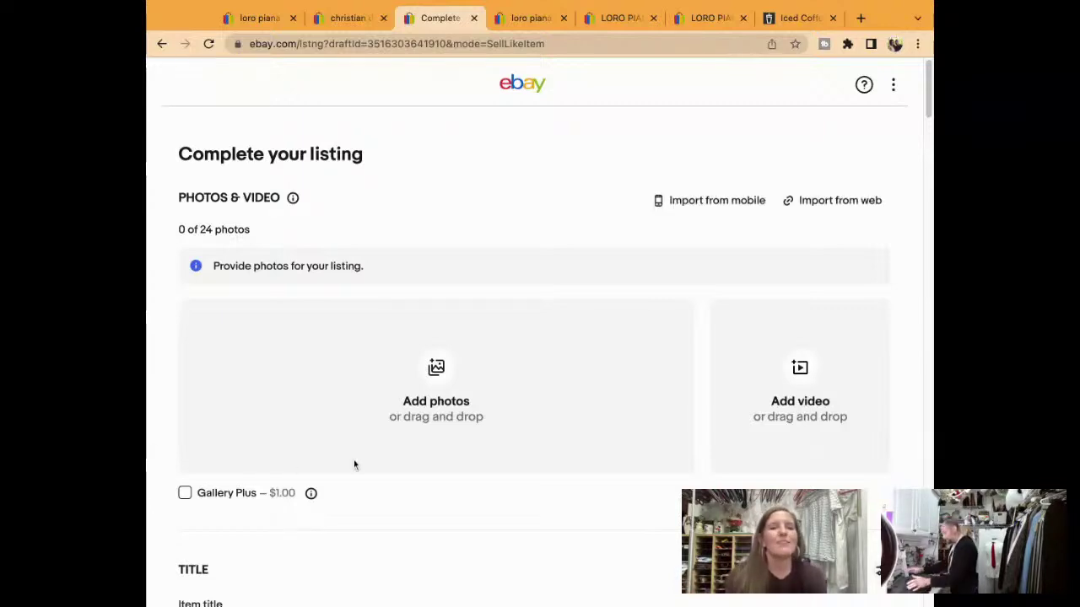
Change the suit size in the listing title to 40L.
scroll(353, 463, down, 3)
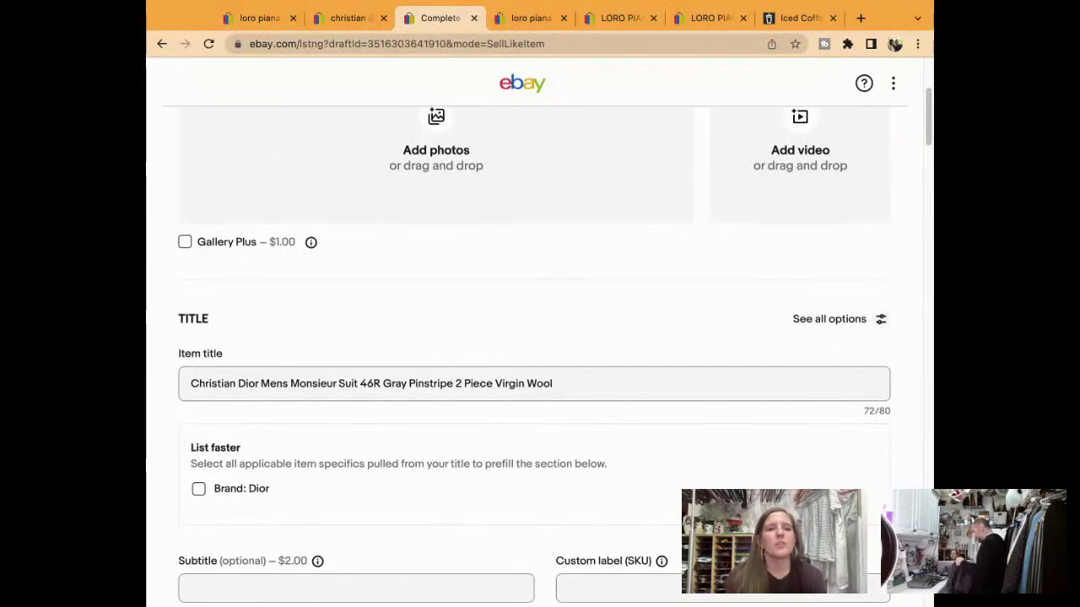
click(372, 385)
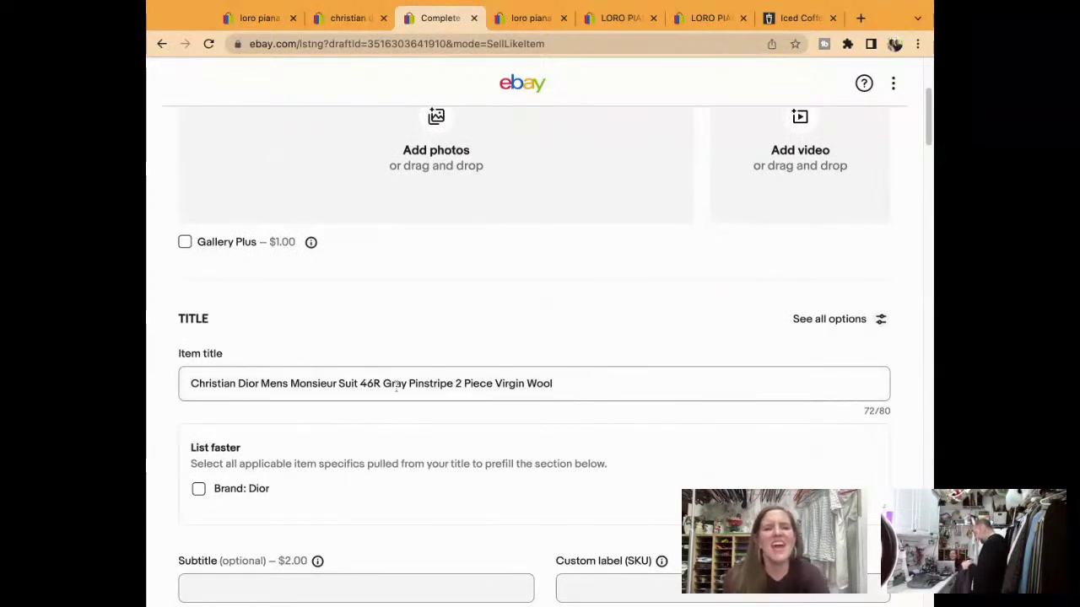
key(BackSpace)
text(0)
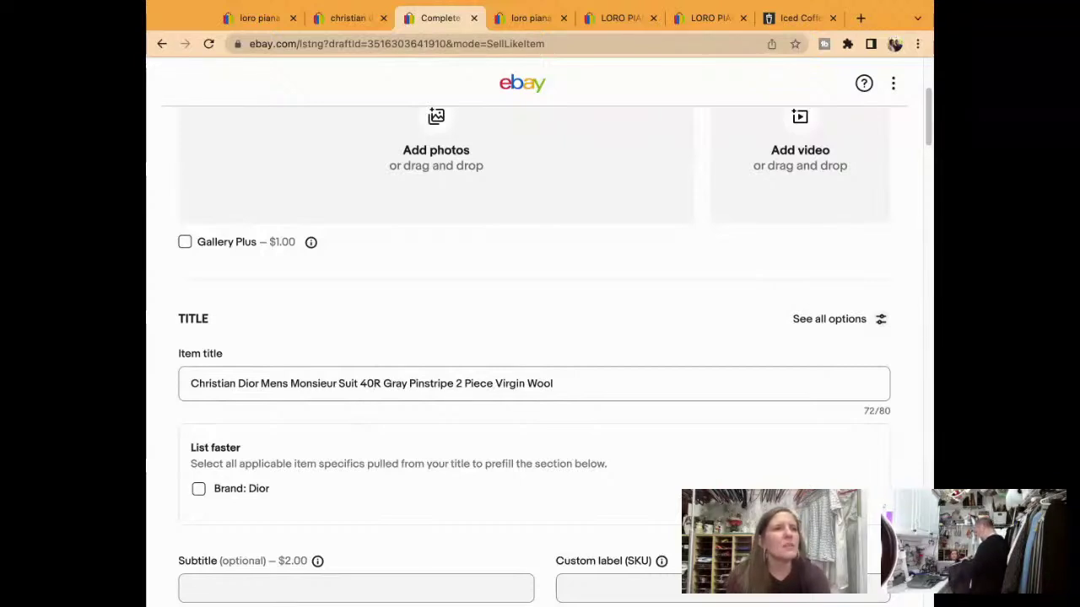
click(380, 383)
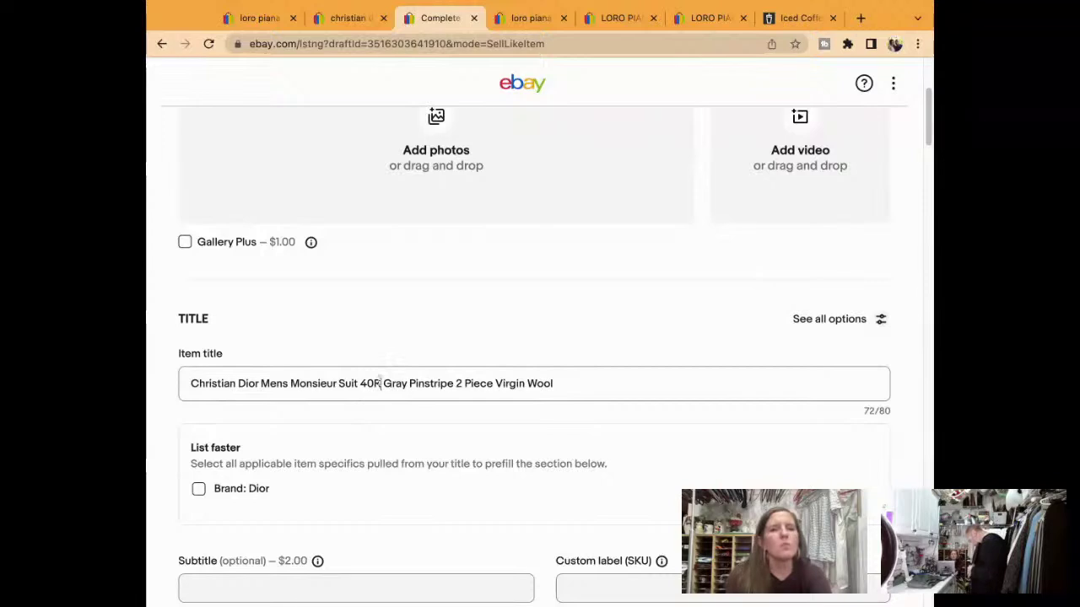
key(BackSpace)
text(L)
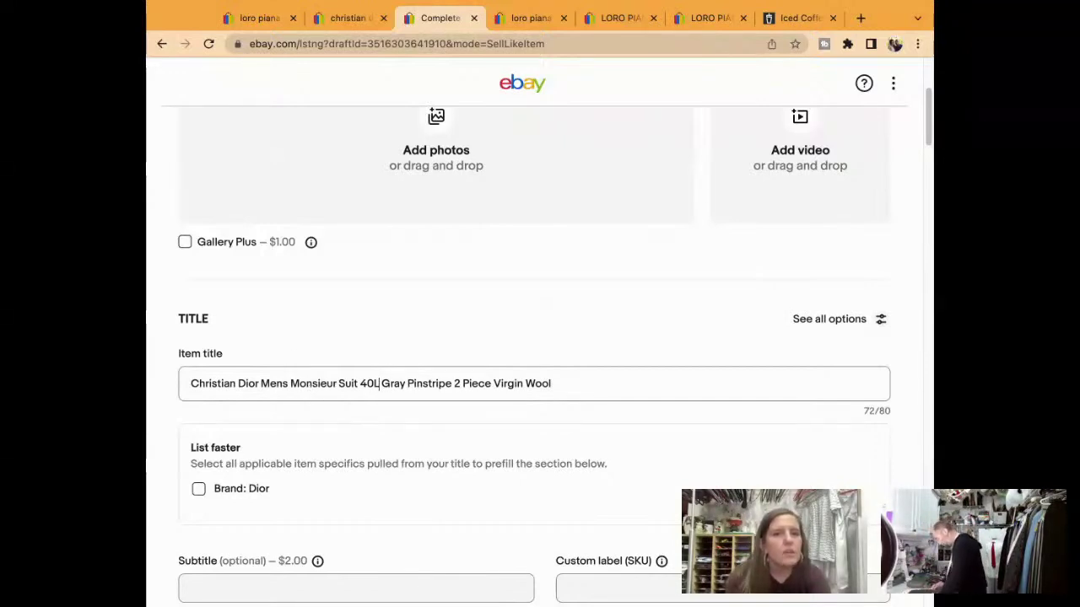
Remove "Virgin" from the title, append "Vintage" after "Wool", and select the whole title text.
click(523, 383)
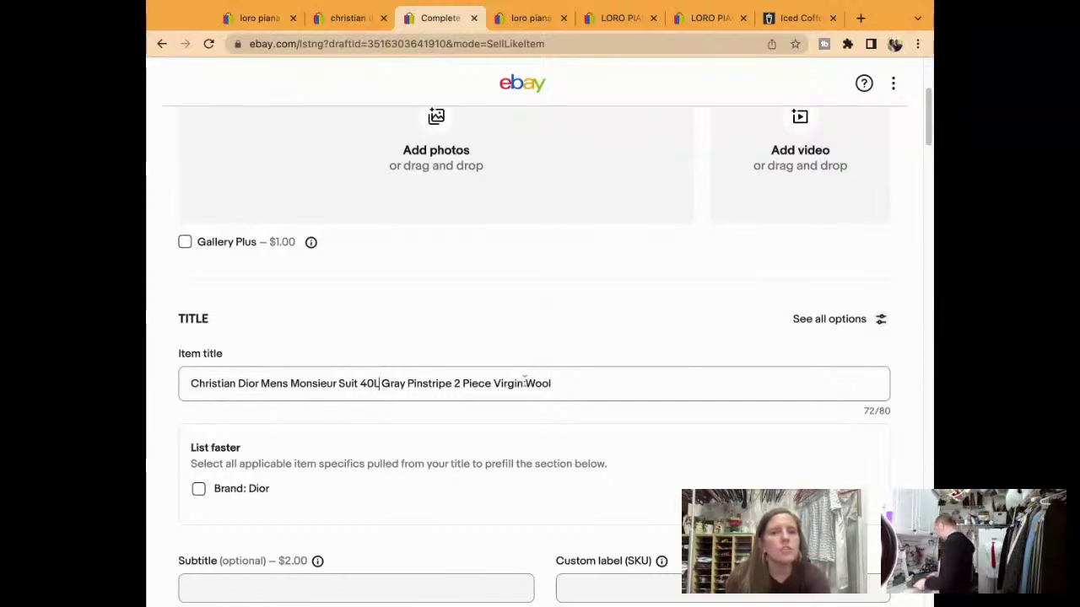
key(BackSpace)
key(BackSpace)
key(BackSpace)
key(BackSpace)
key(BackSpace)
key(BackSpace)
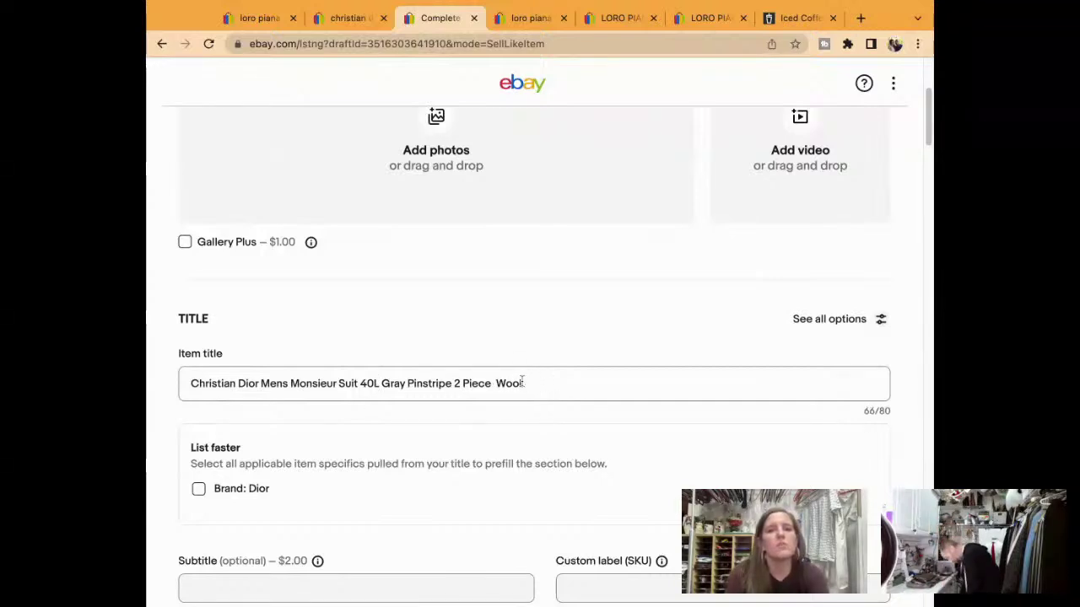
key(BackSpace)
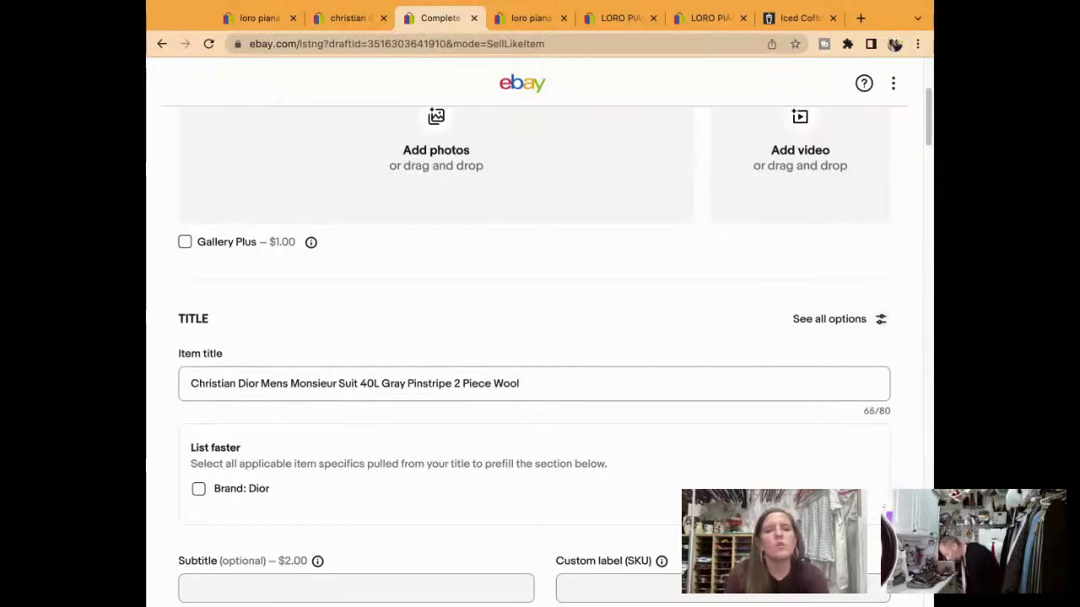
click(586, 381)
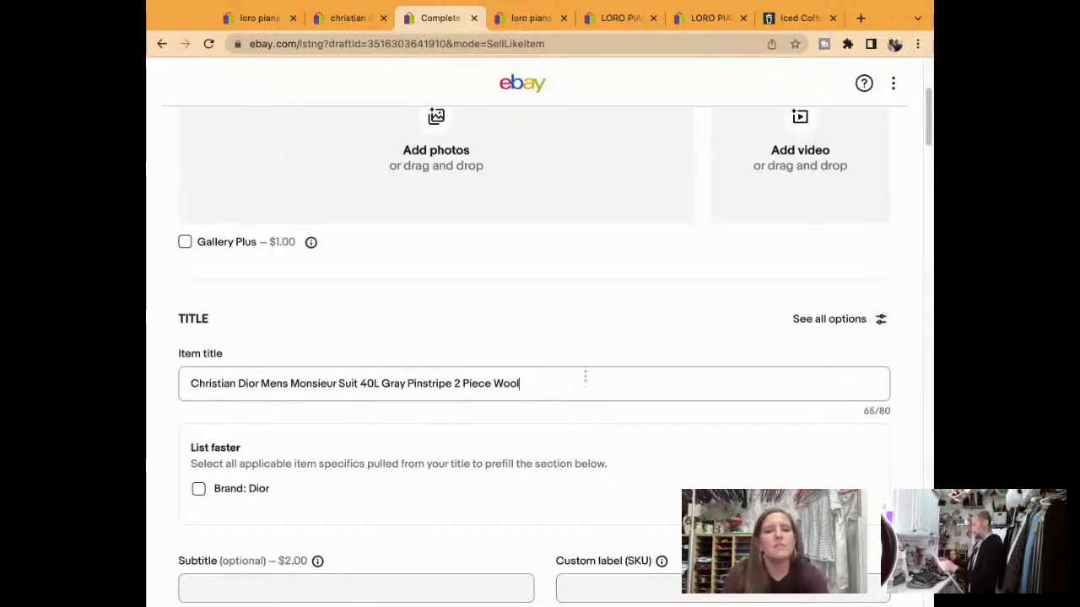
text(Vintage)
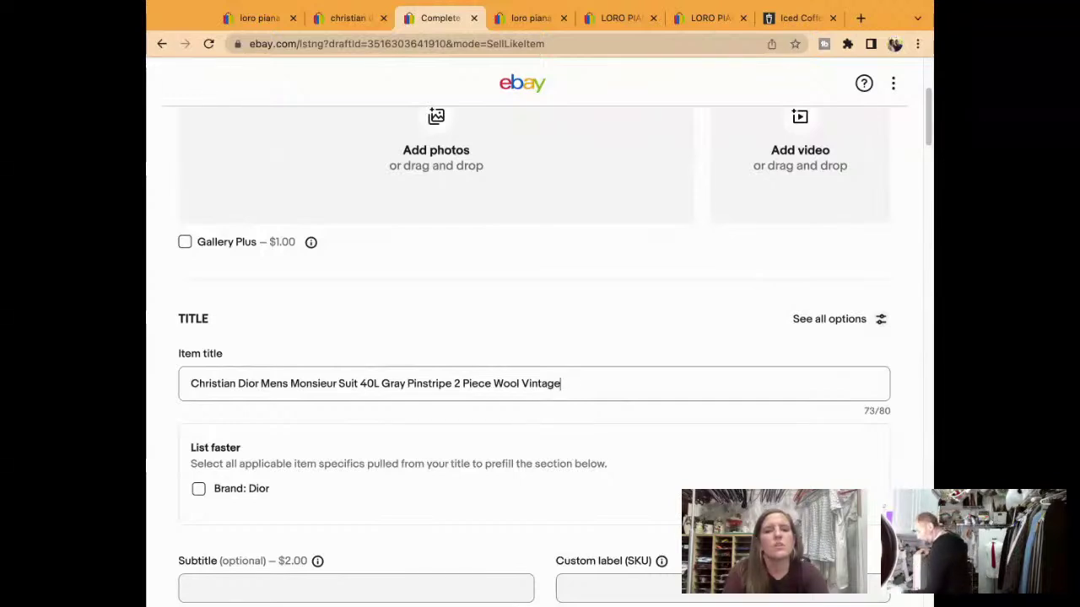
triple_click(615, 379)
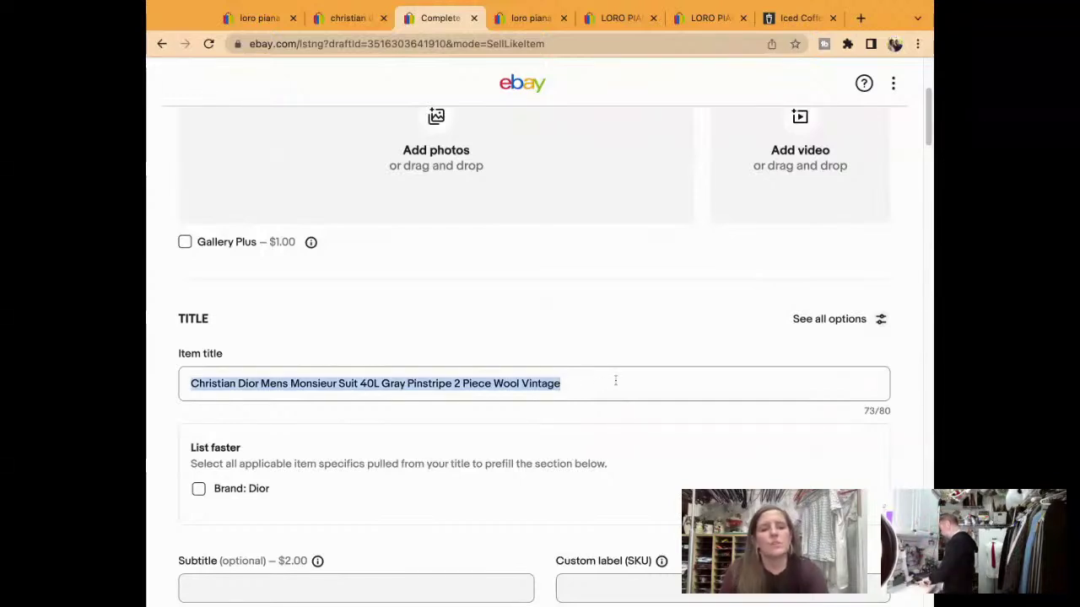
Enter 4763 as the listing's custom label (SKU).
scroll(616, 379, down, 3)
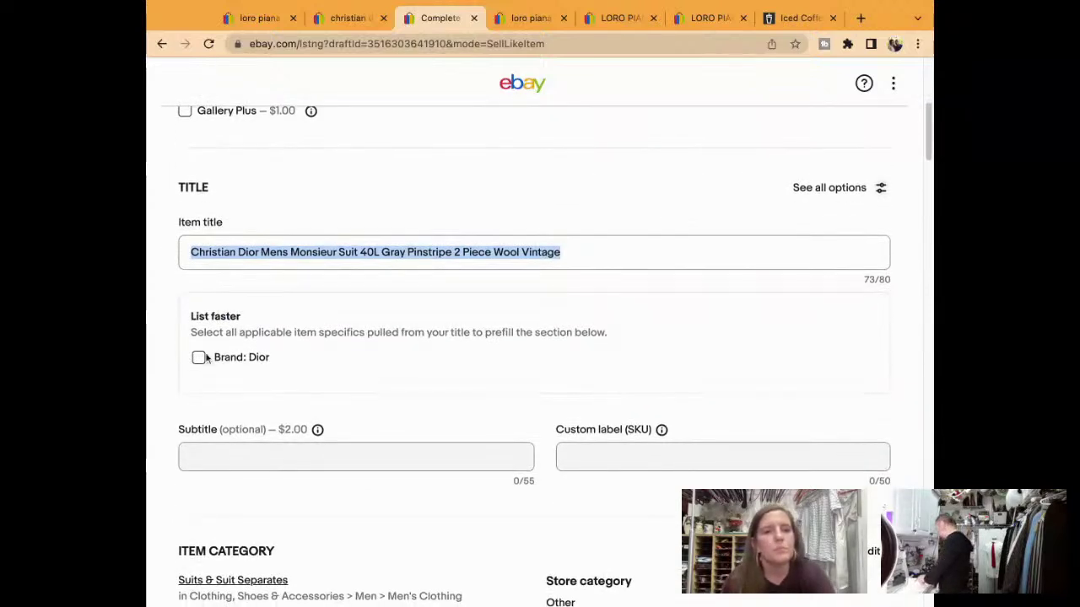
scroll(206, 359, down, 4)
scroll(206, 358, down, 1)
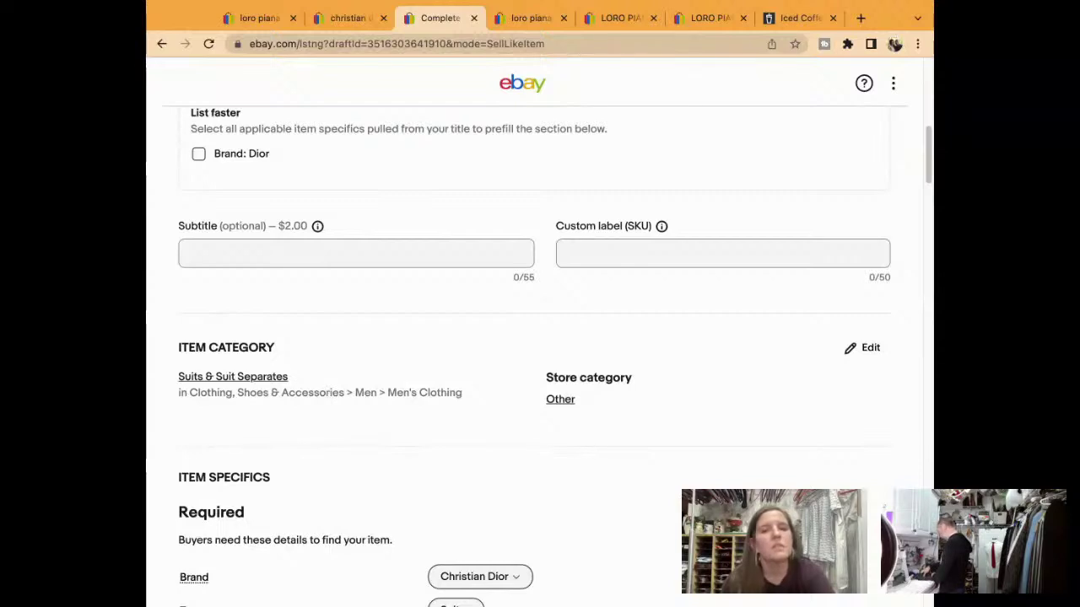
click(580, 261)
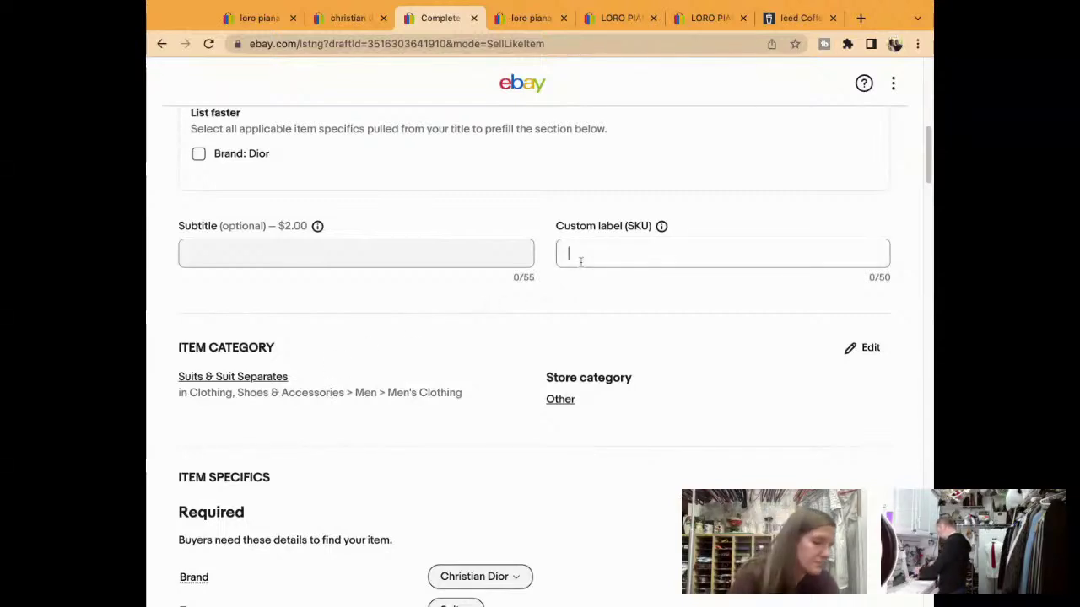
text(47)
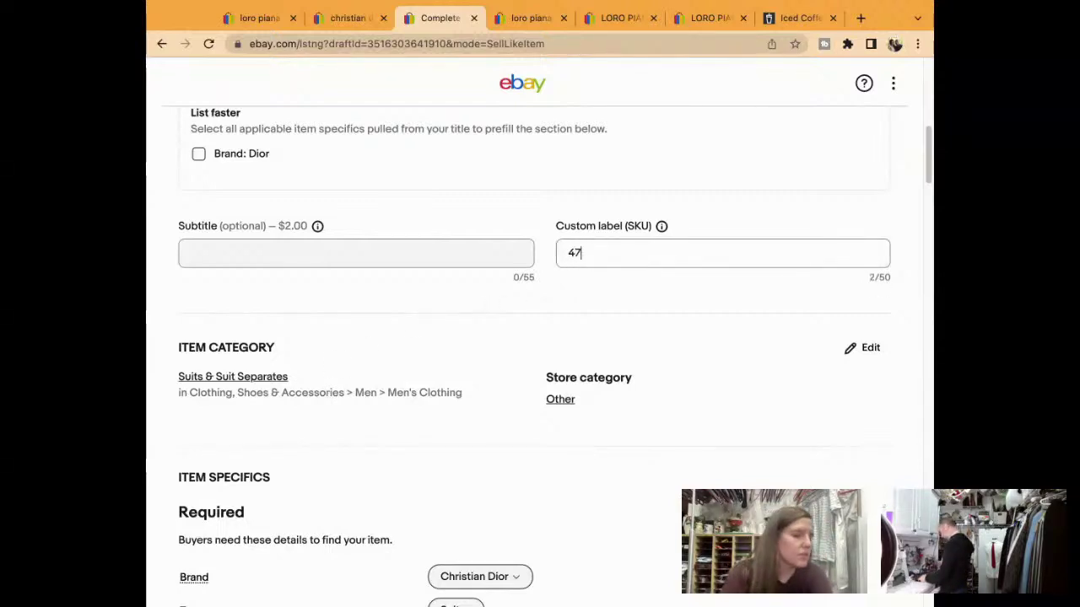
text(63)
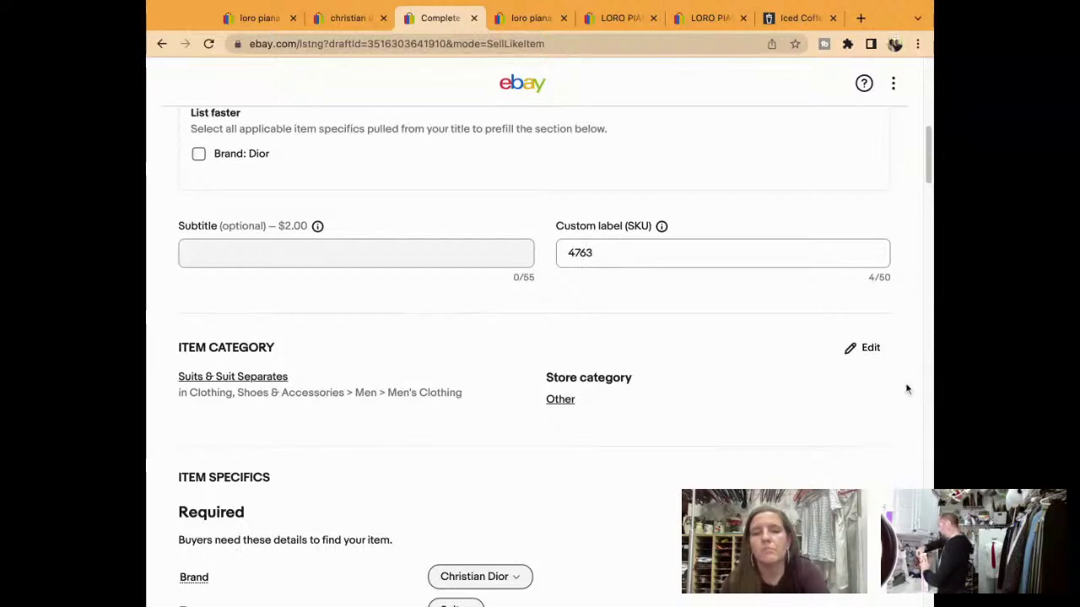
Review the required item specifics and set the chest size to 42 in the additional details.
scroll(692, 406, down, 1)
scroll(693, 406, down, 4)
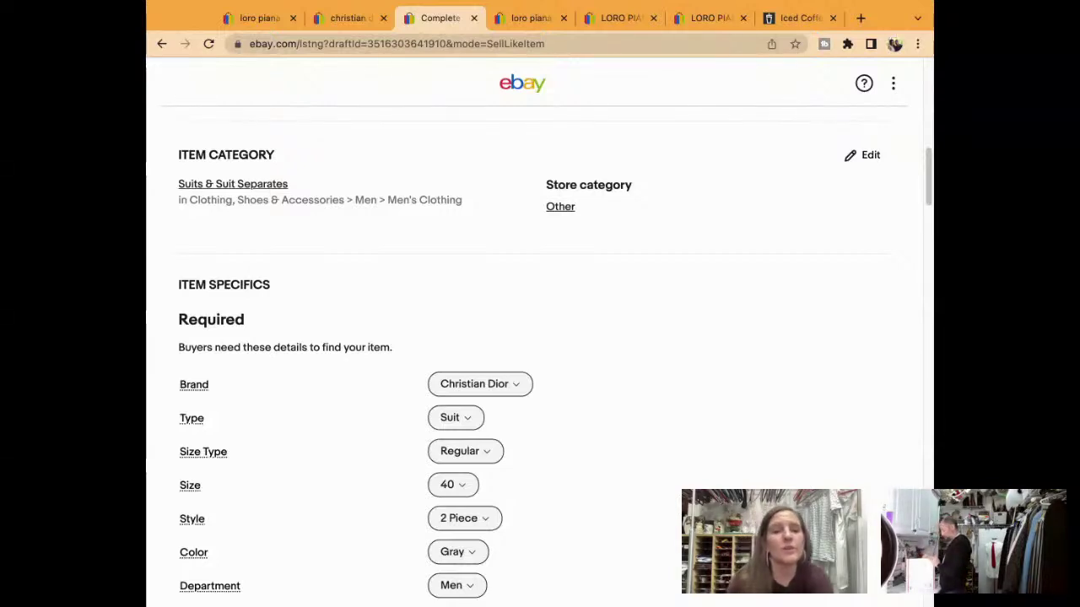
scroll(730, 421, down, 6)
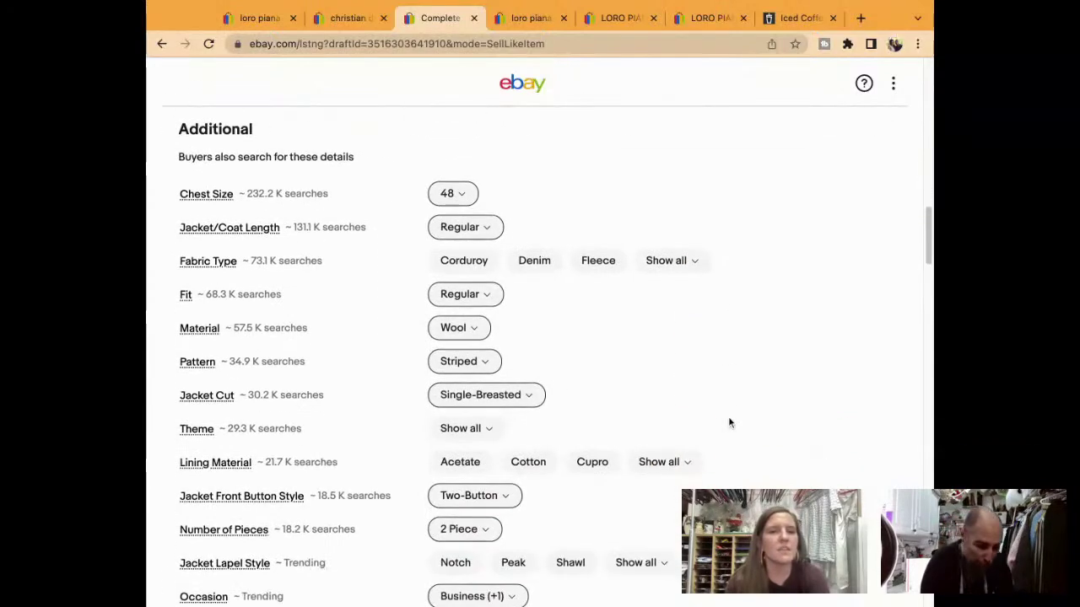
scroll(730, 422, down, 1)
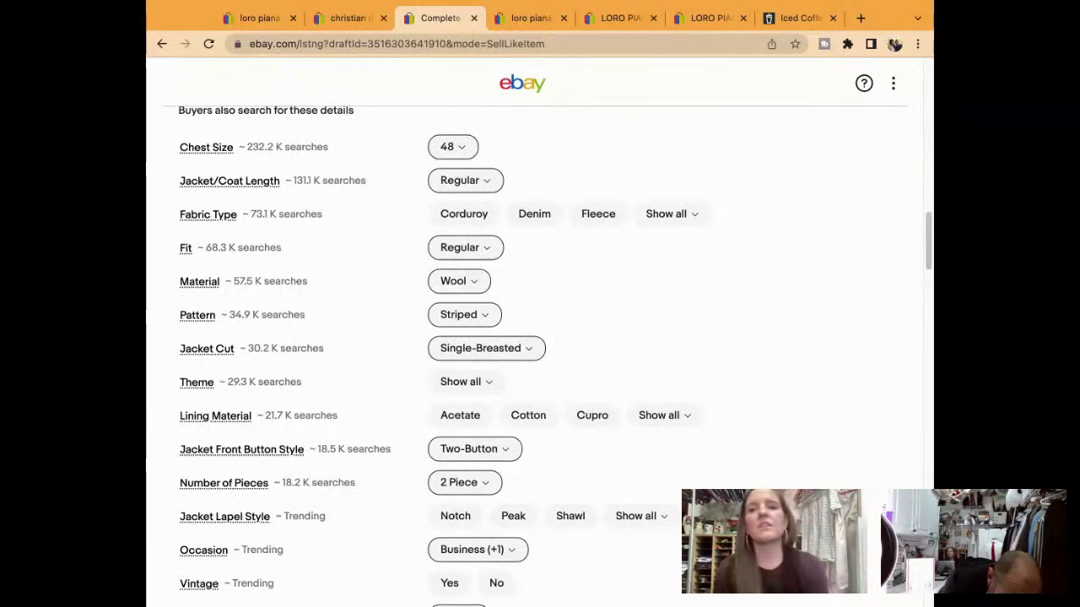
click(460, 148)
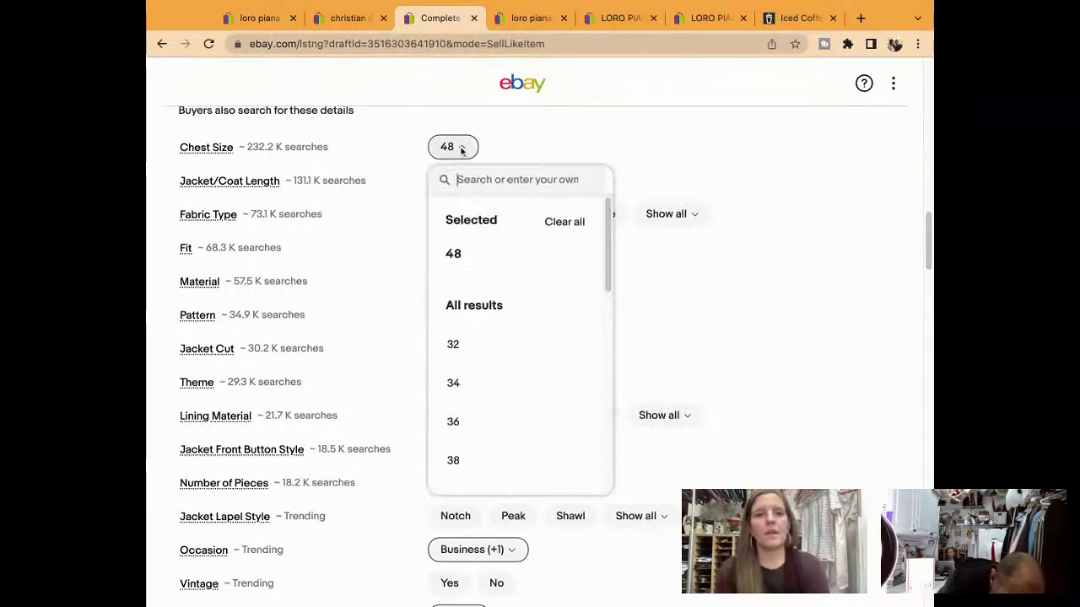
scroll(508, 447, down, 3)
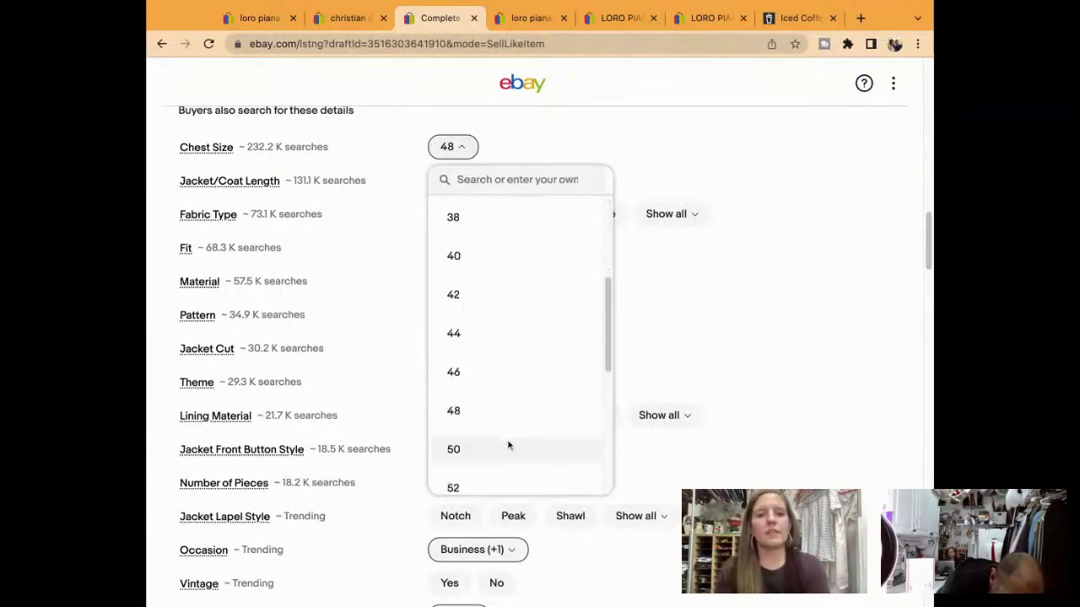
click(521, 295)
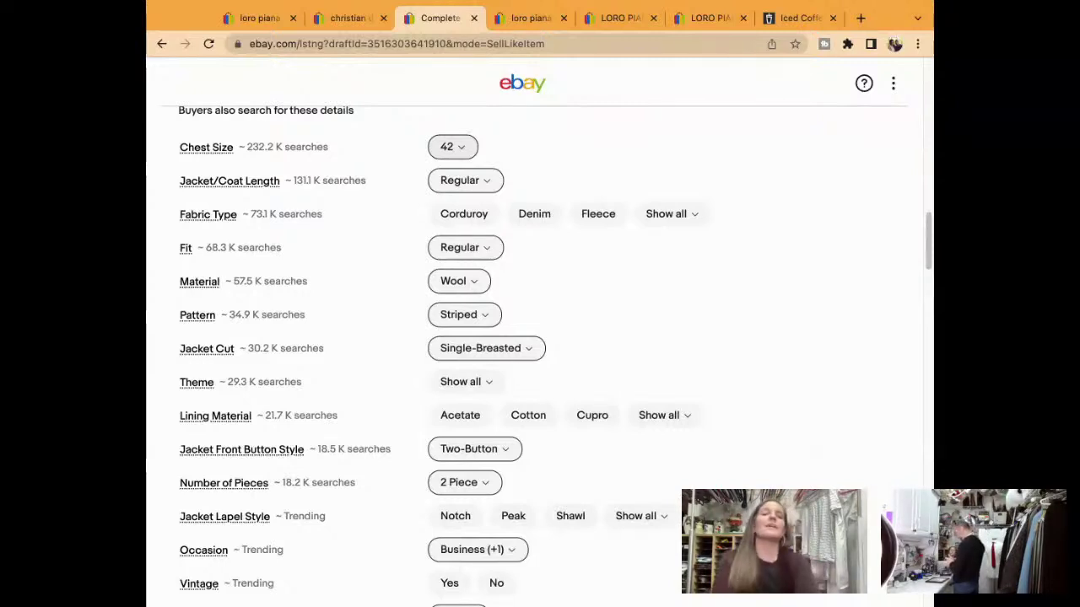
Set the jacket lapel style to Notch and mark the suit as vintage.
scroll(473, 161, down, 4)
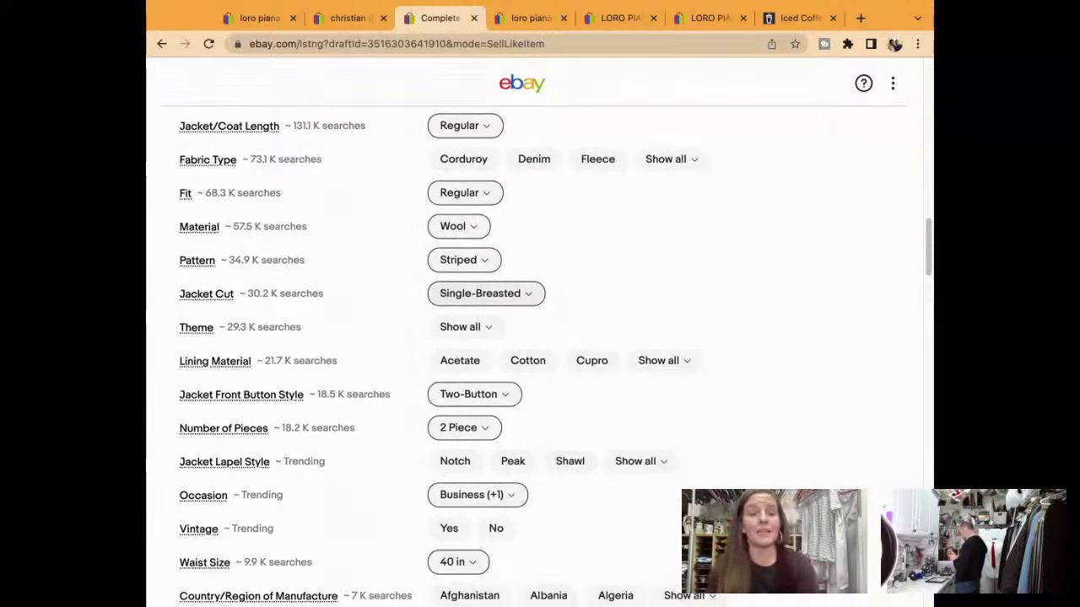
scroll(472, 337, down, 2)
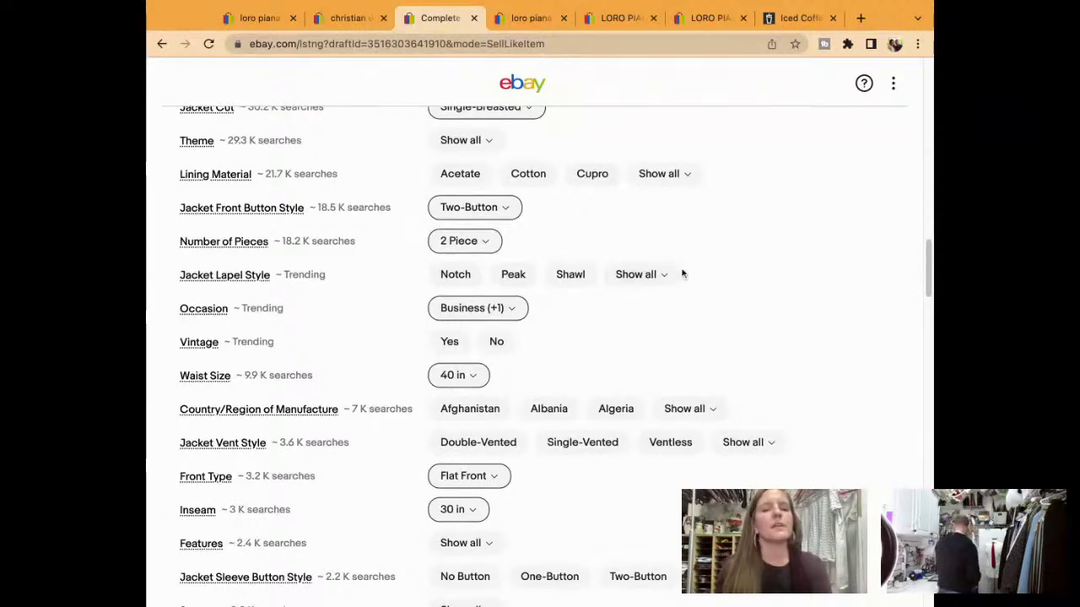
click(455, 275)
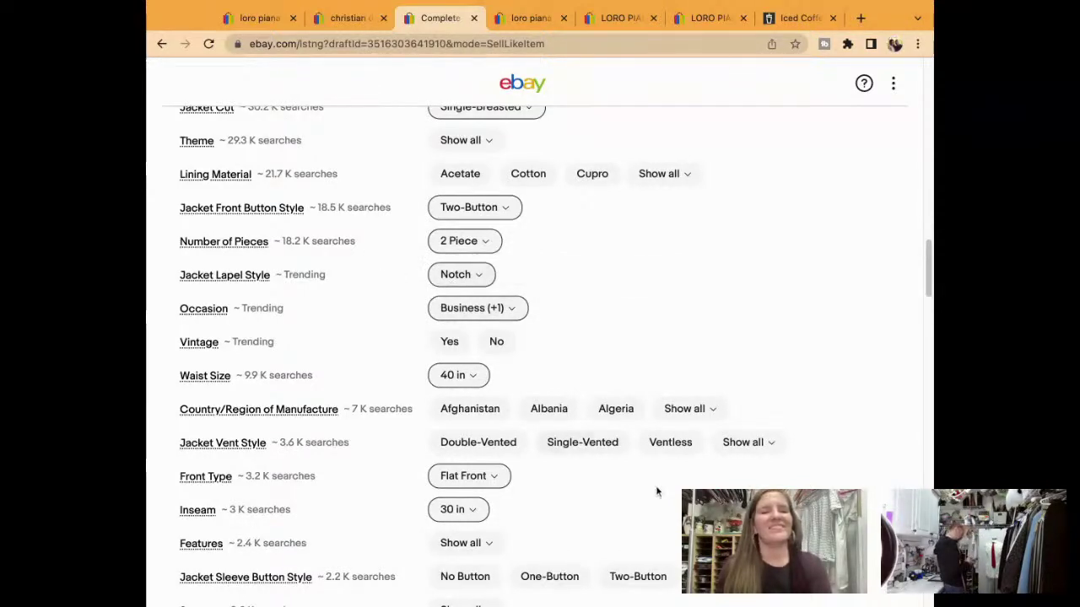
click(449, 342)
Set the waist size to 34 in and the jacket vent style to Single-Vented.
scroll(617, 417, down, 1)
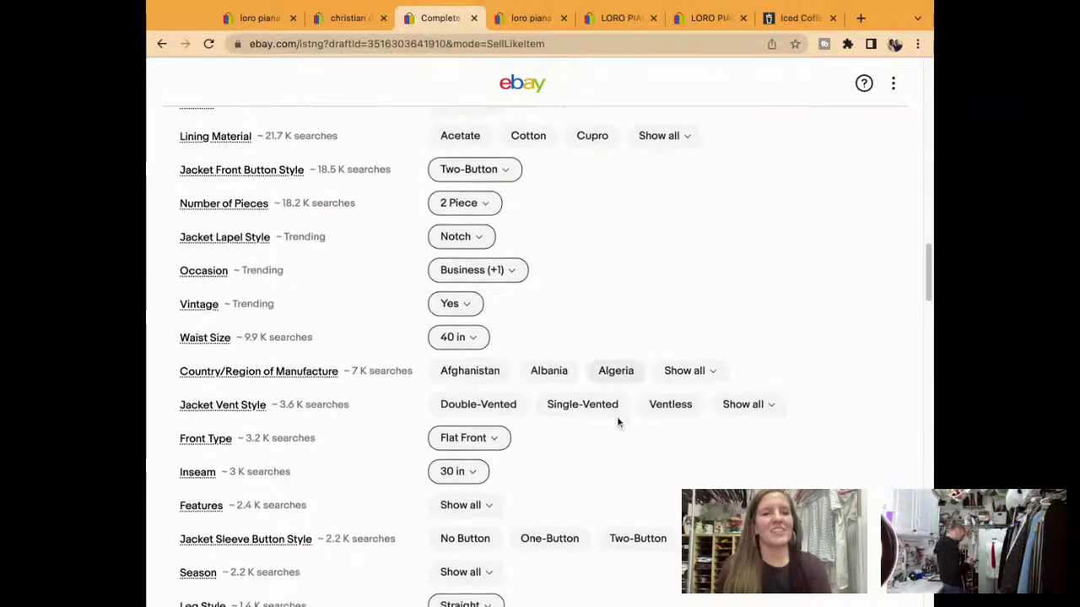
click(464, 339)
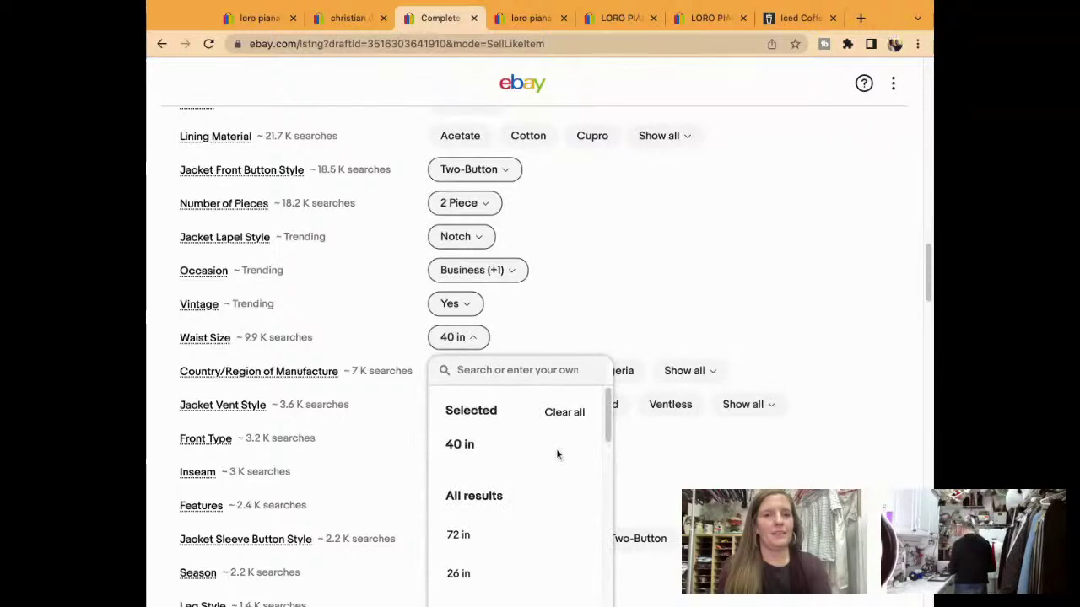
scroll(556, 456, down, 3)
scroll(678, 309, down, 2)
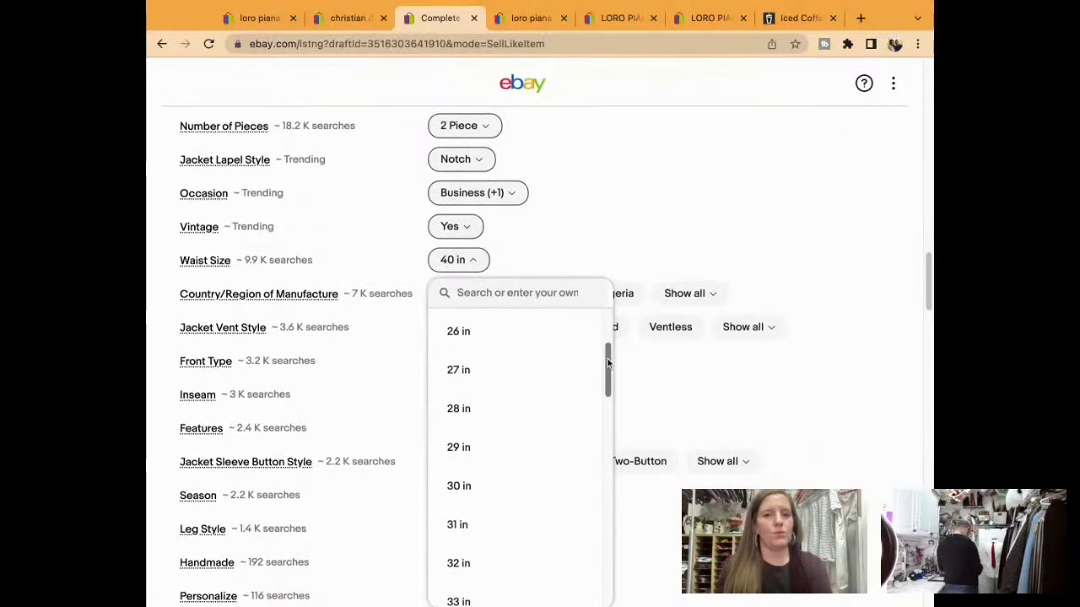
scroll(608, 358, down, 3)
click(558, 415)
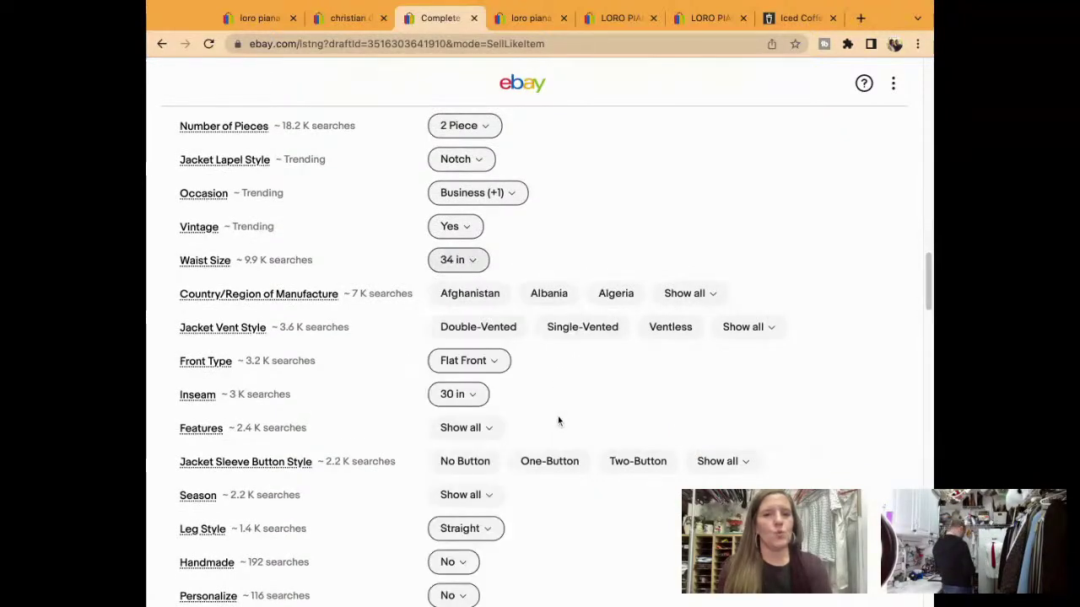
click(561, 333)
scroll(523, 399, down, 2)
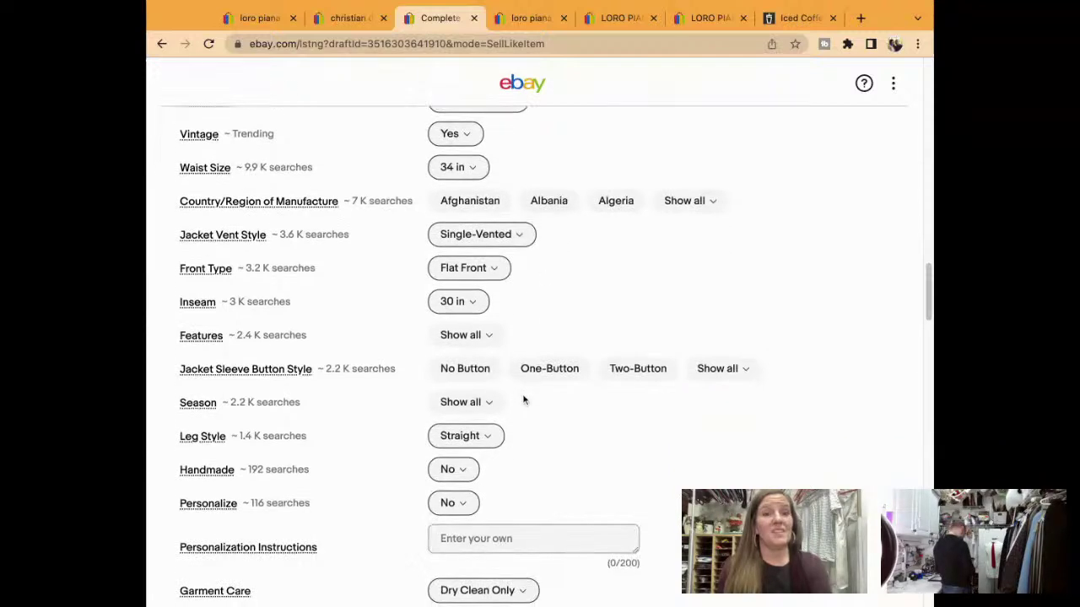
Set the inseam in the additional item specifics to 29 in.
click(474, 300)
scroll(628, 339, down, 2)
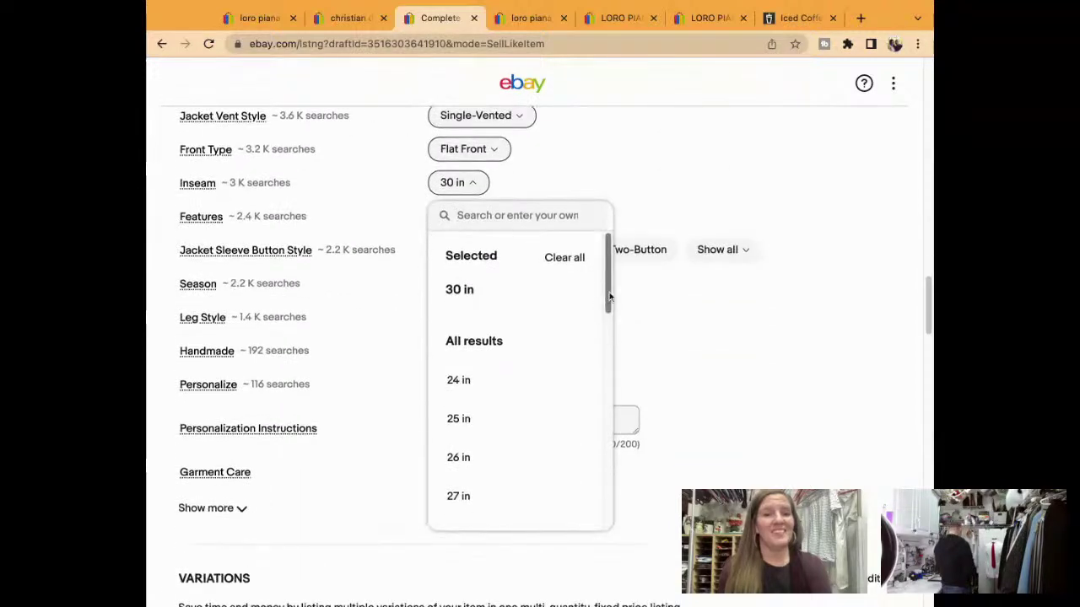
scroll(607, 291, down, 2)
click(572, 418)
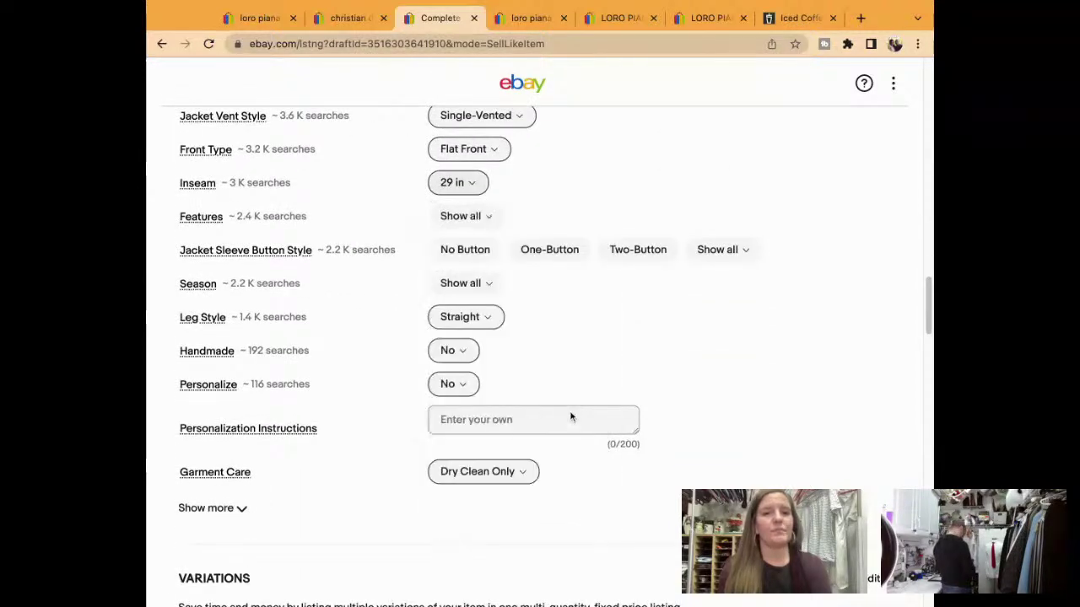
Look through the available inseam sizes and clear the inseam selection.
click(463, 184)
scroll(533, 544, down, 1)
scroll(533, 544, down, 8)
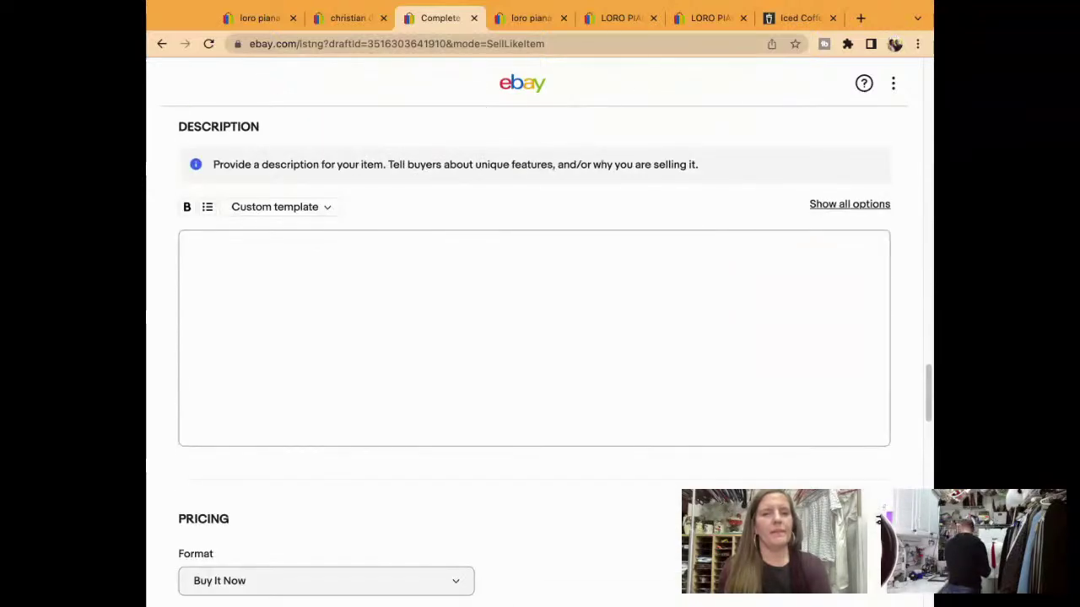
scroll(541, 494, up, 6)
scroll(540, 489, up, 3)
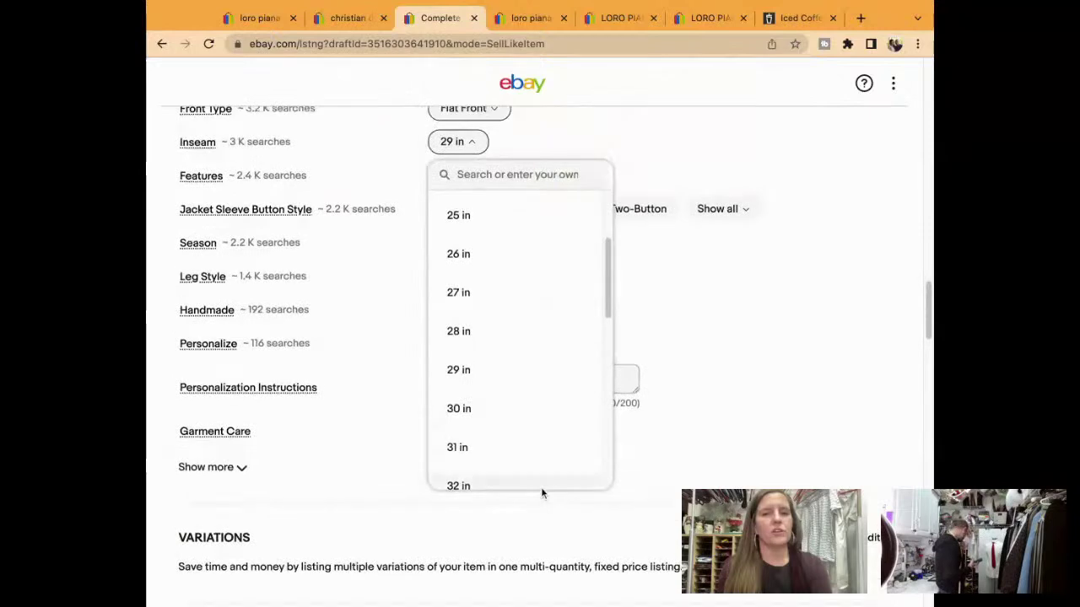
scroll(607, 279, down, 1)
drag(609, 287, 609, 439)
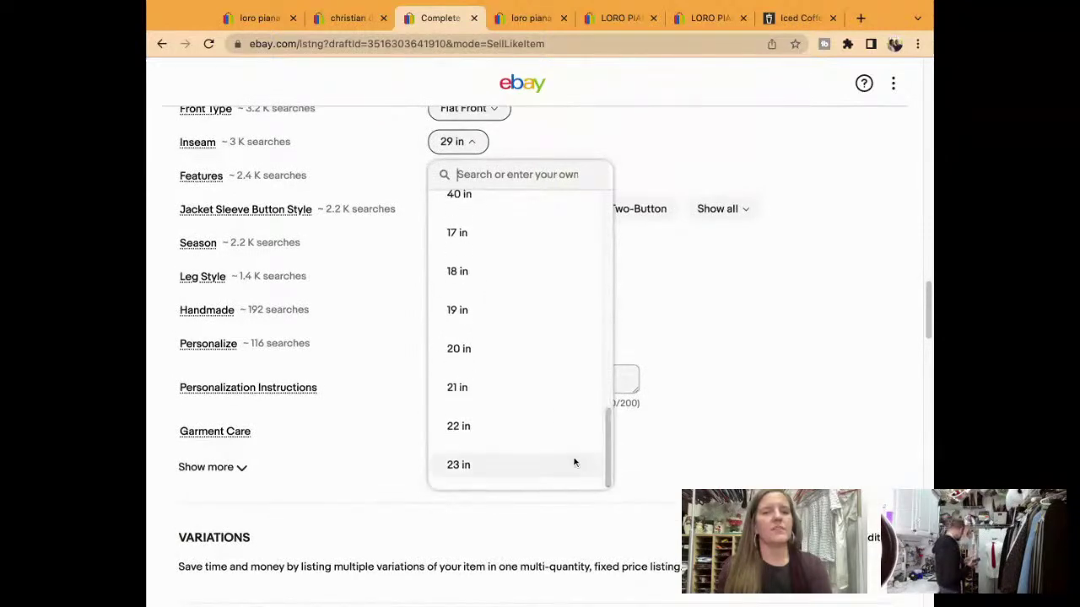
click(697, 345)
click(479, 149)
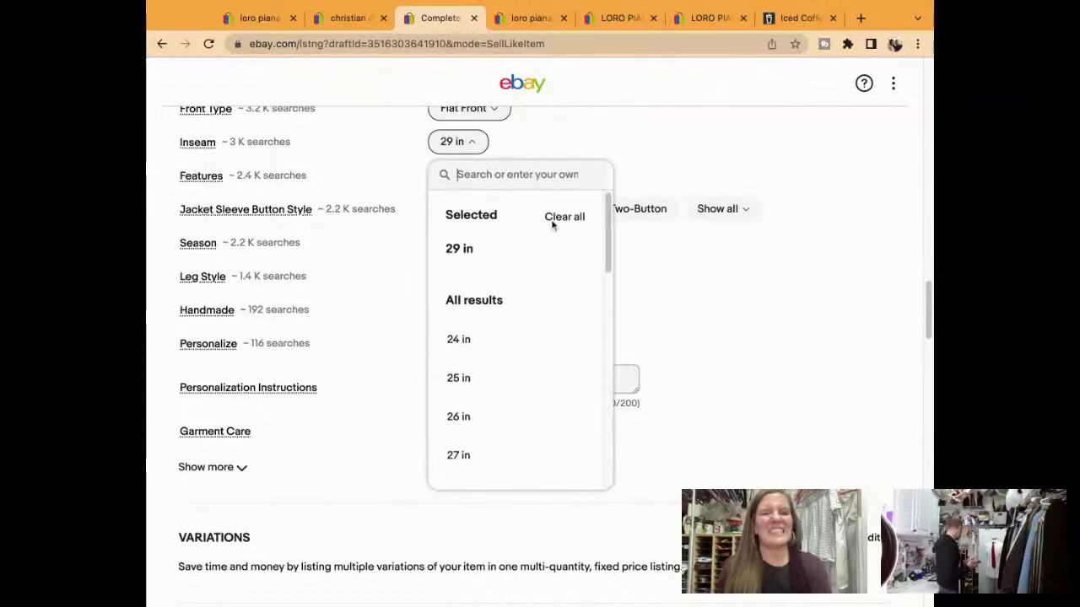
click(552, 216)
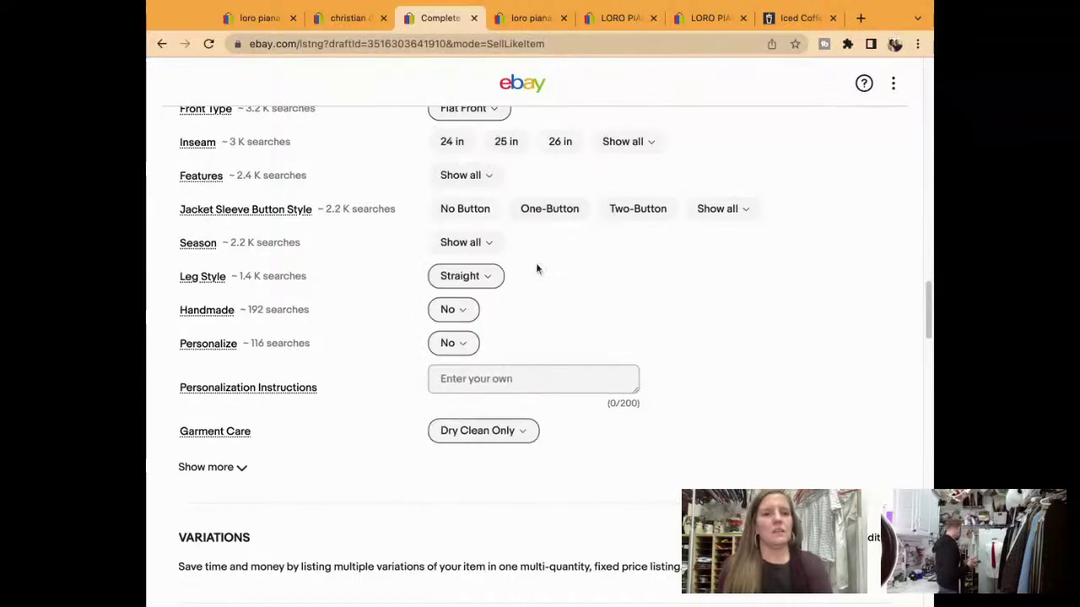
Enter the condition description "Excellent Pre-Owned Condition. No Rips, Stains, or Tears. Please See Detailed Measurements in the Photos.".
scroll(536, 262, down, 5)
click(701, 341)
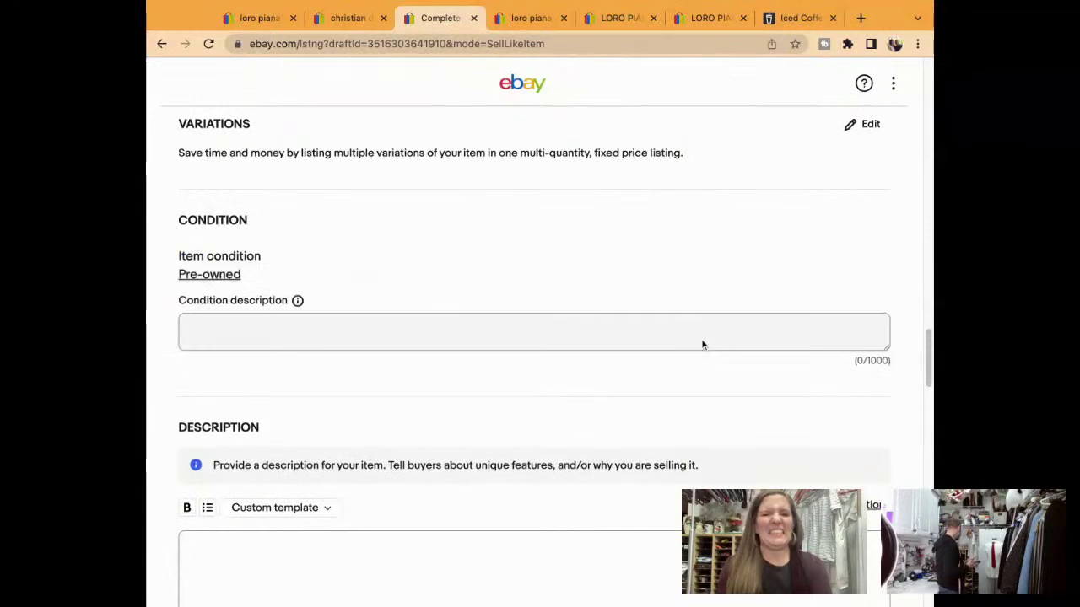
click(688, 334)
text(Excellent Pre-Owned Condition.)
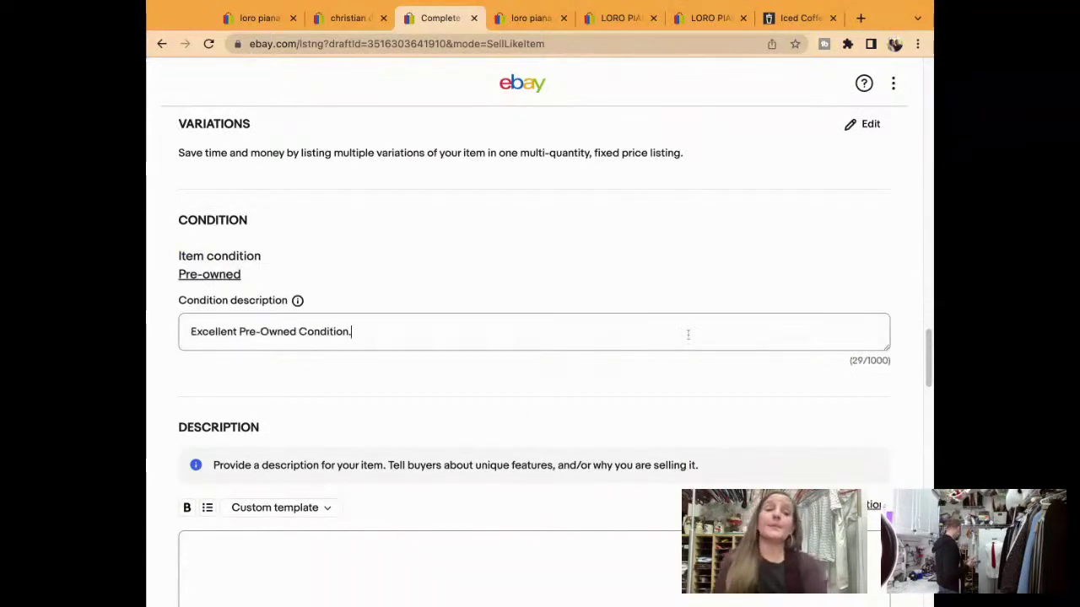
text( n$. m$)
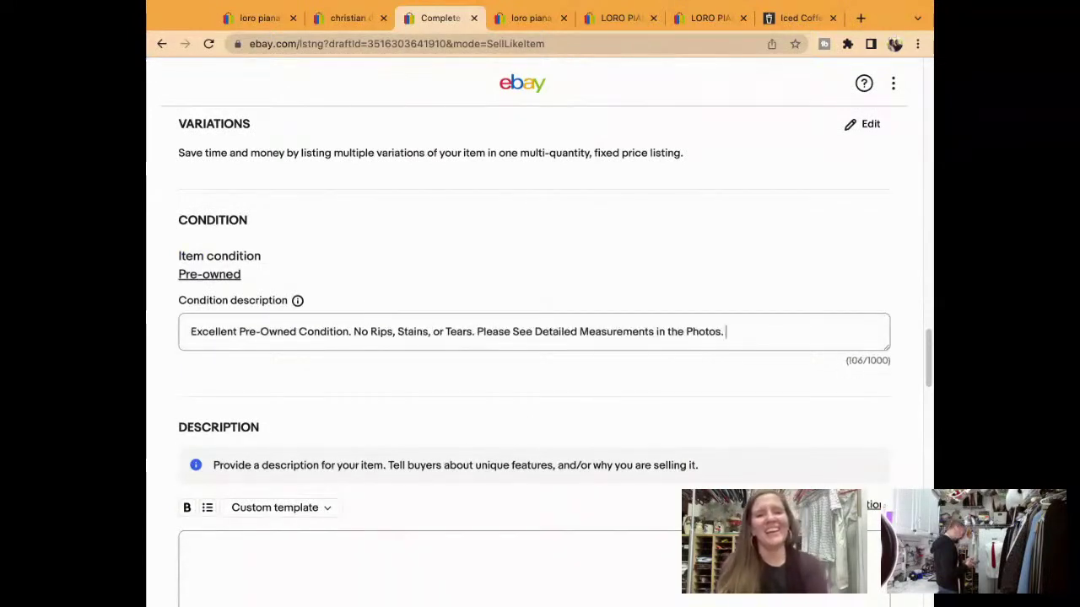
Enter the description lines "Christian Dior Mens Monsieur Suit 40L Gray Pinstripe 2 Piece Wool Vintage", "Excellent Pre-Owned Condition" and "No Rips, Stains, or Tears".
scroll(534, 337, down, 3)
click(670, 339)
text(Christian Dior Mens Monsieur Suit 40L Gray Pinstripe 2 Piece Wool Vintage)
key(Return)
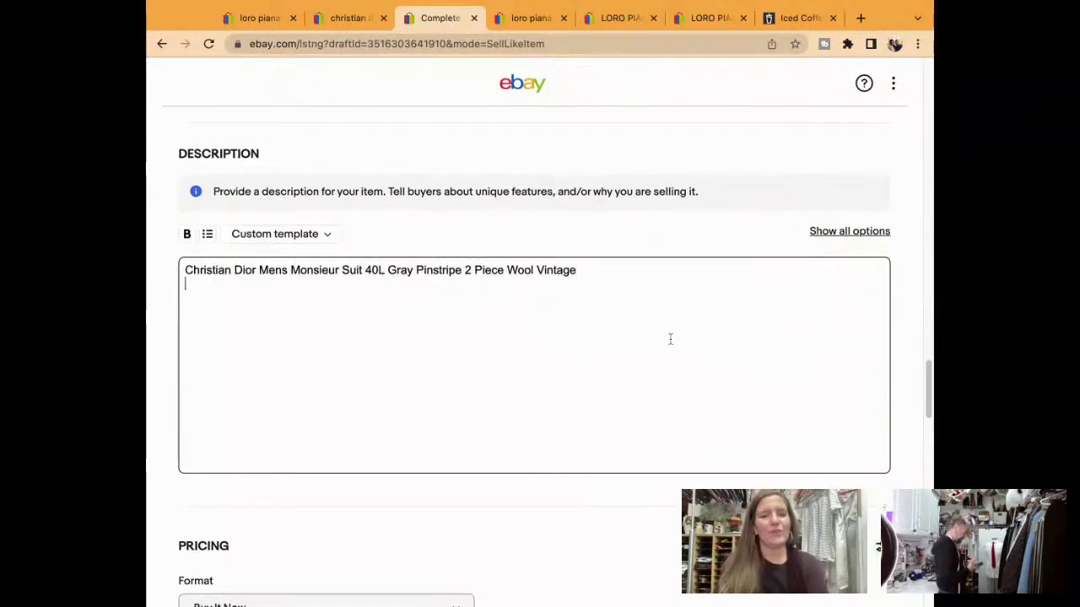
text(e$)
key(Return)
text(n$)
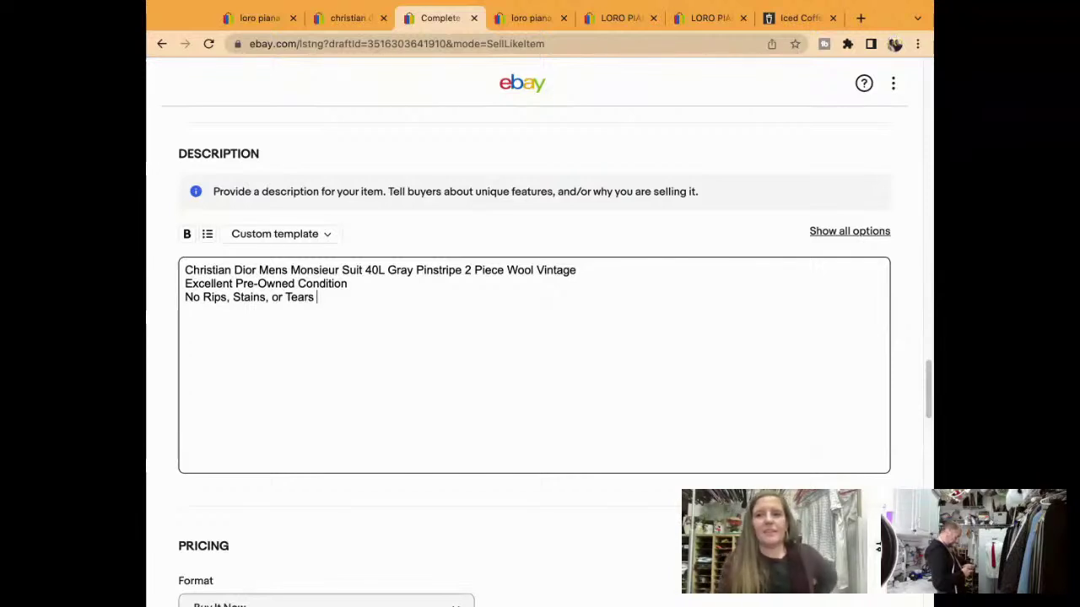
Add a fourth line to the item description reading "Pants have 29" inseam but have 2" of fabric to let out.".
scroll(440, 340, down, 1)
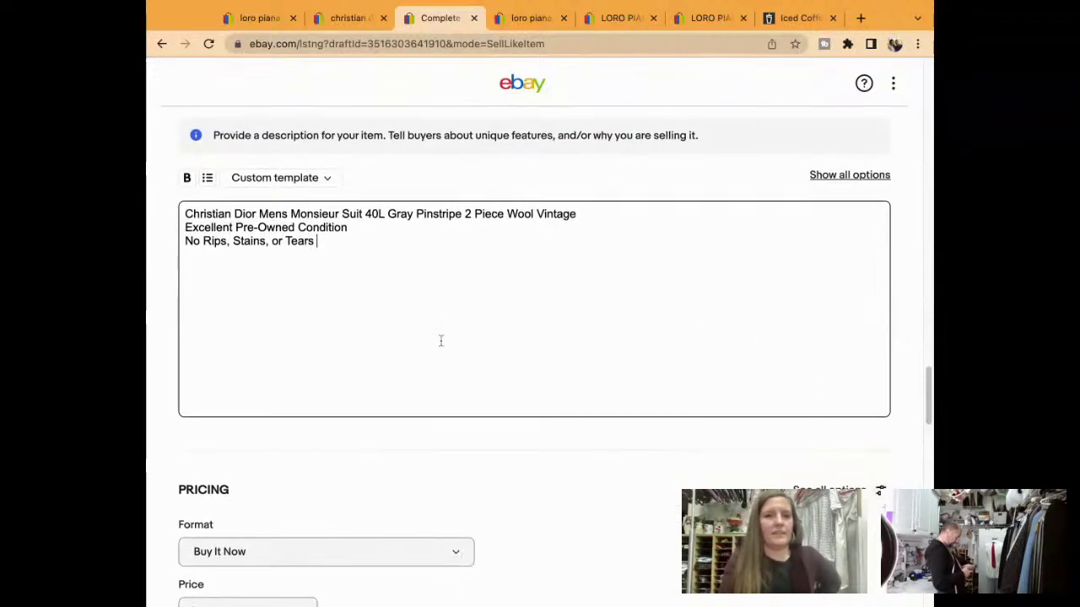
key(Return)
text(P)
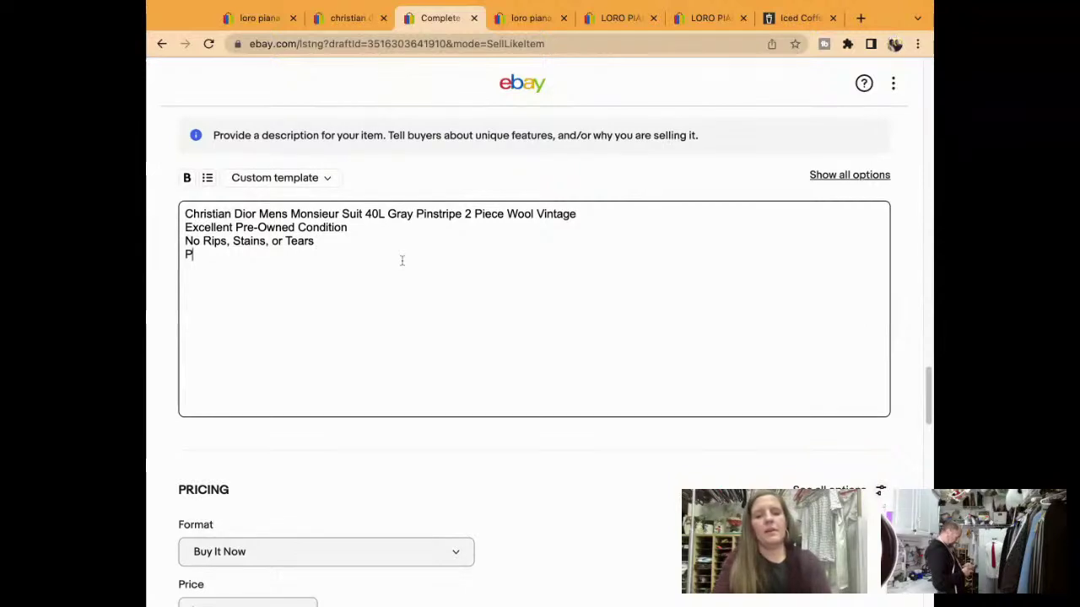
text(ants have 2)
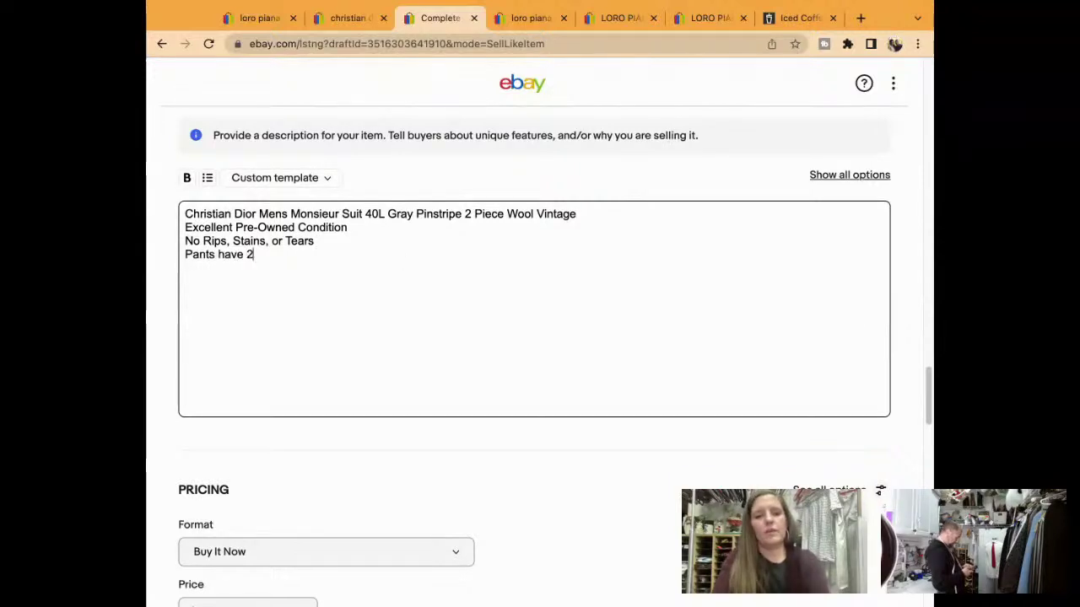
text(9" inse)
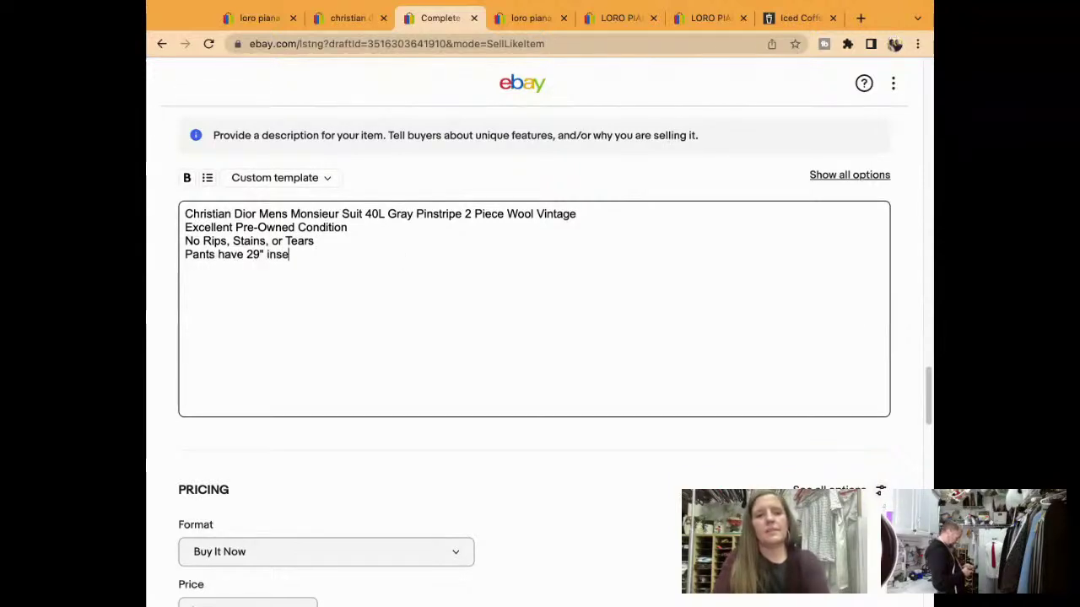
text(am but have 2)
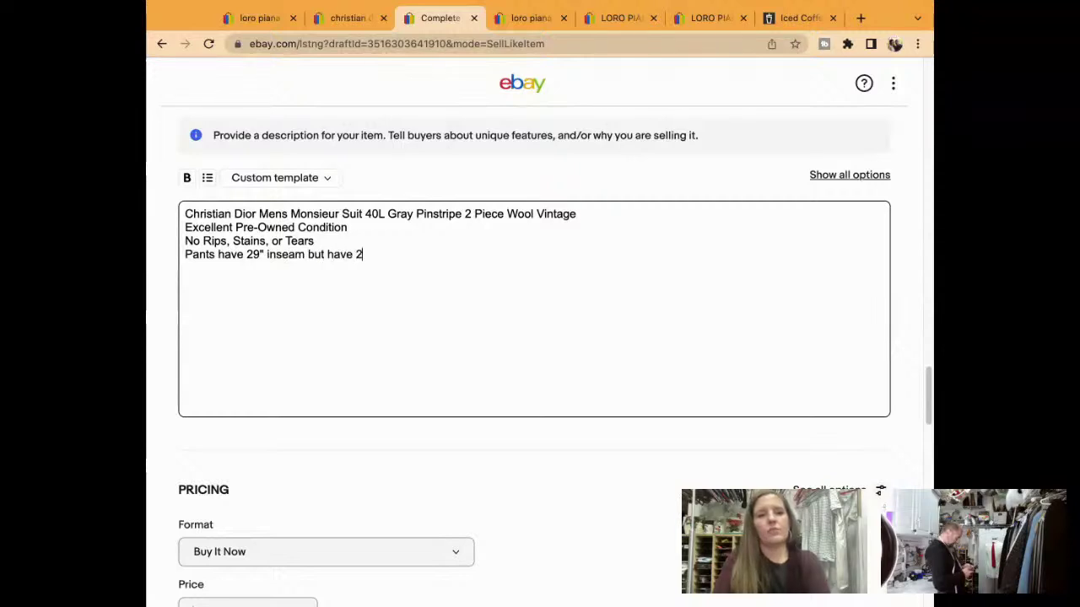
text(" of fabric o)
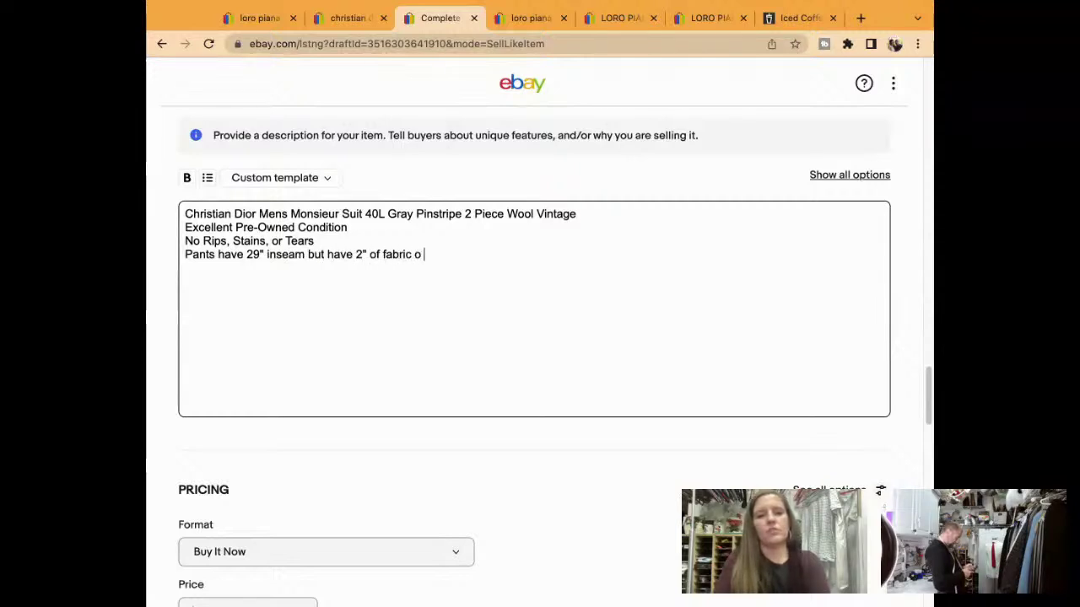
key(BackSpace)
text(to let out.)
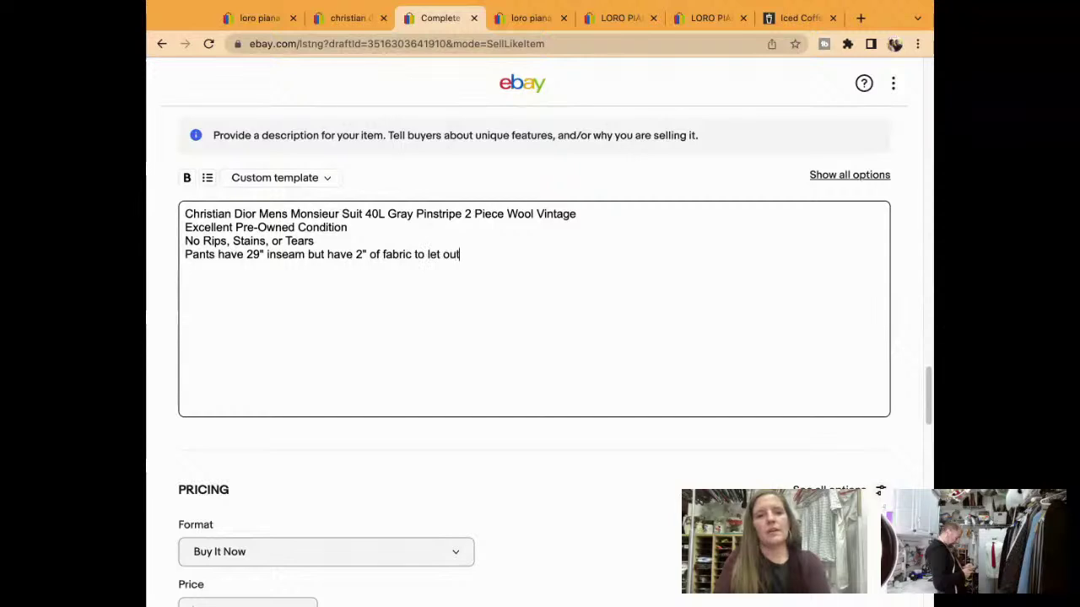
Move the pants inseam sentence from the item description to the end of the condition description.
key(shift+alt+Left)
key(shift+alt+Left)
key(shift+alt+Left)
key(shift+alt+Left)
key(shift+alt+Left)
key(shift+alt+Left)
key(shift+alt+Left)
key(shift+alt+Left)
key(shift+alt+Left)
key(shift+alt+Left)
key(shift+alt+Left)
key(shift+alt+Left)
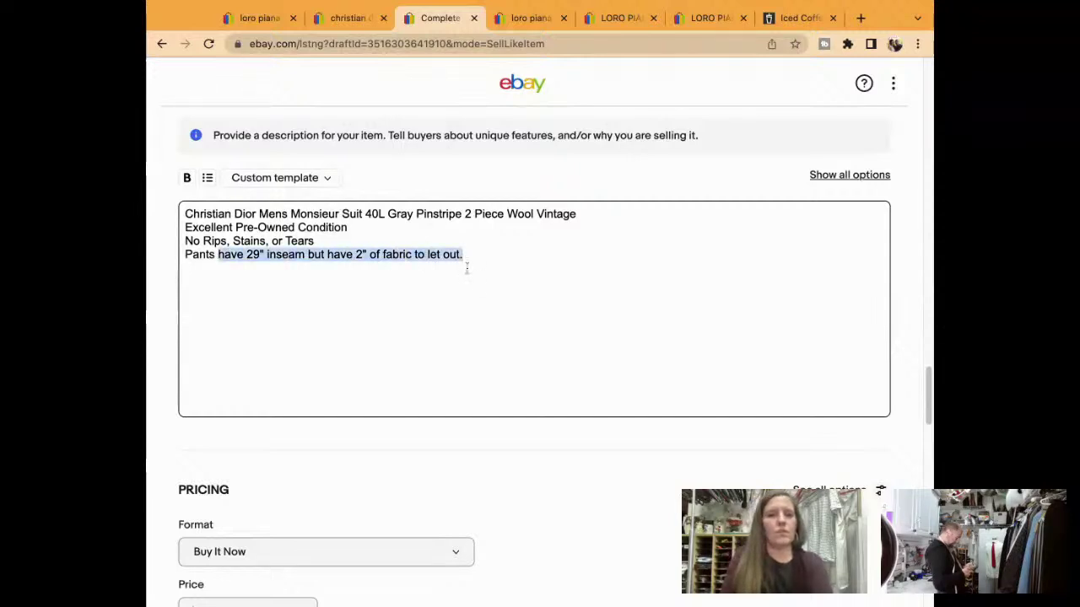
key(shift+Left)
key(super+c)
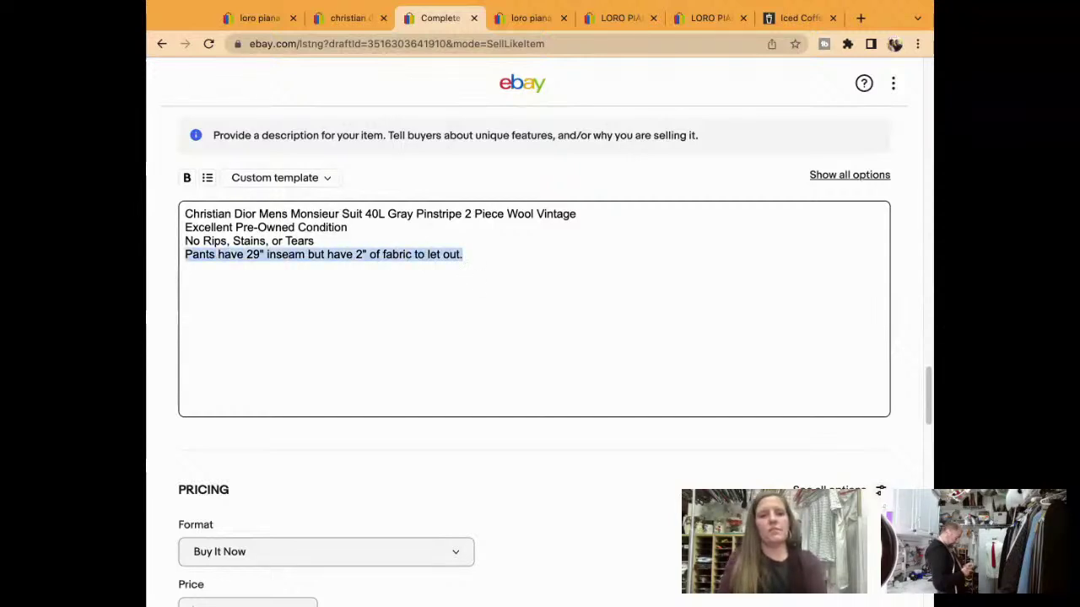
key(BackSpace)
scroll(564, 243, up, 3)
click(762, 207)
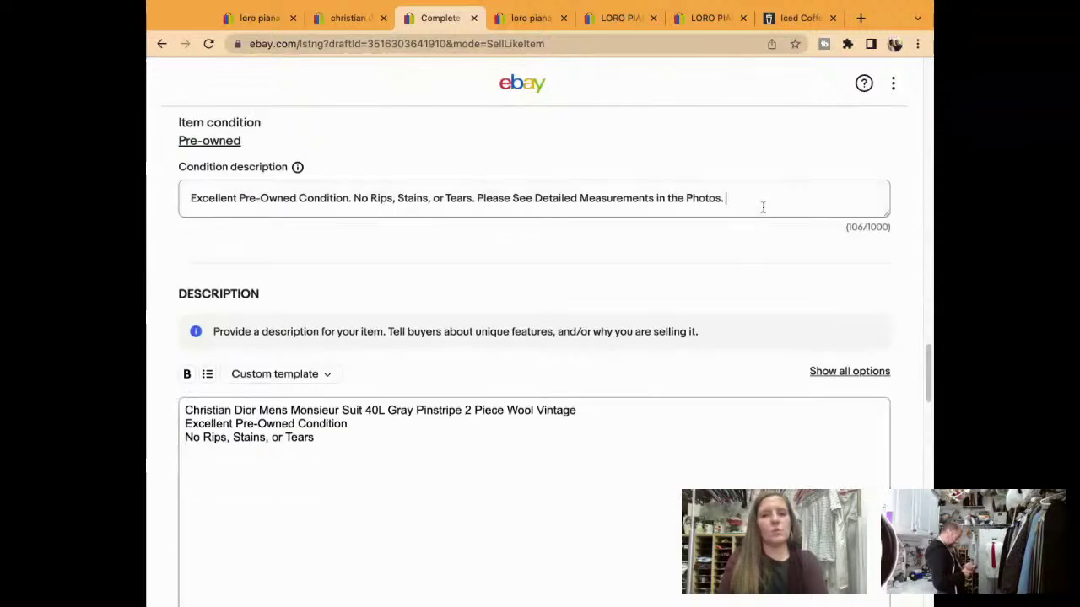
key(super+v)
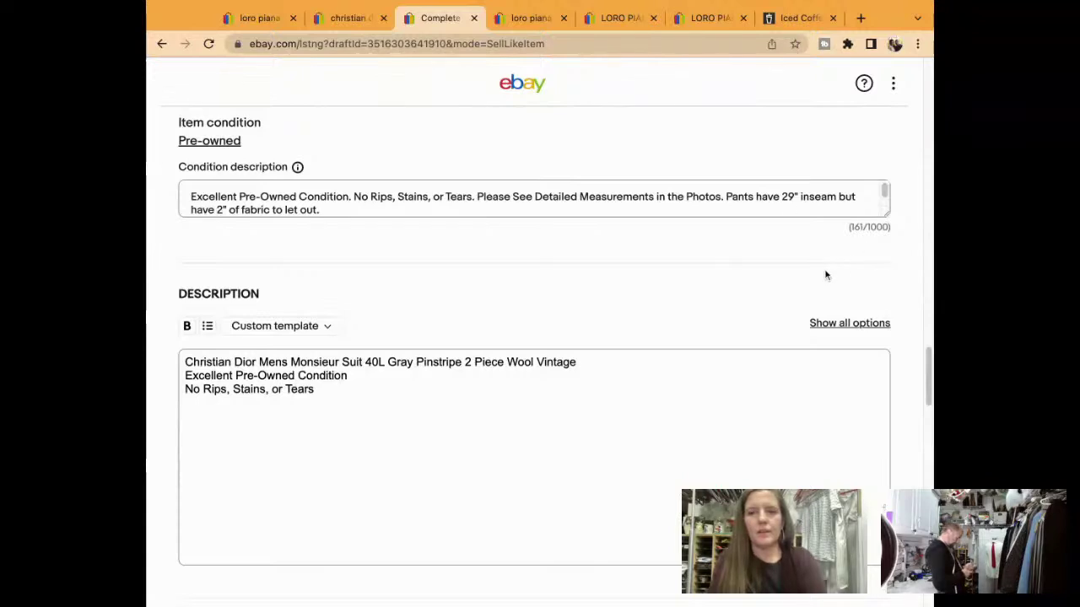
Set the Buy It Now price to $149.95.
scroll(826, 275, down, 5)
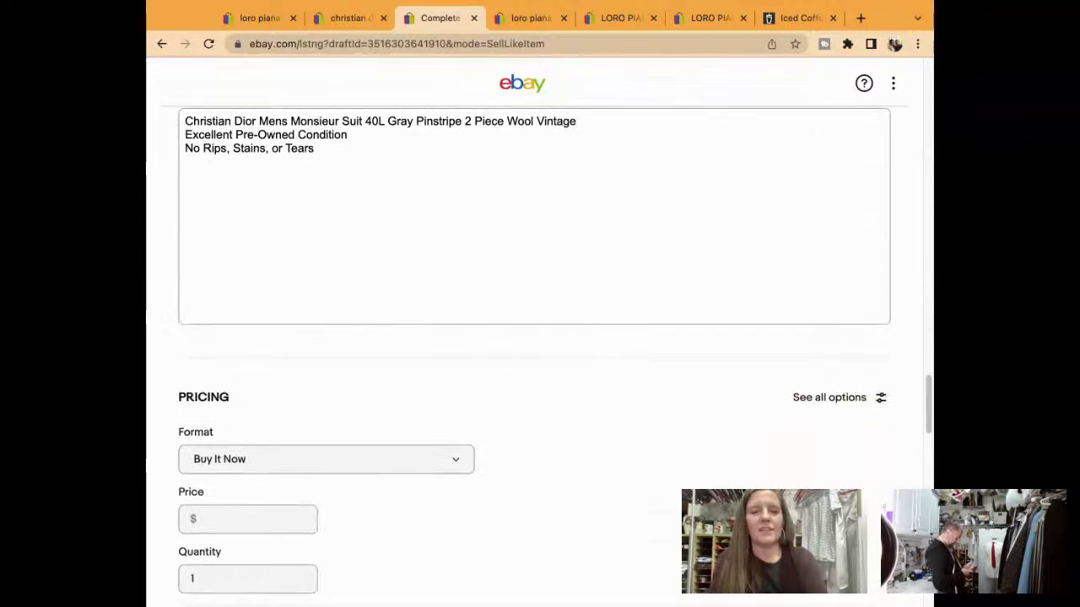
scroll(455, 329, down, 1)
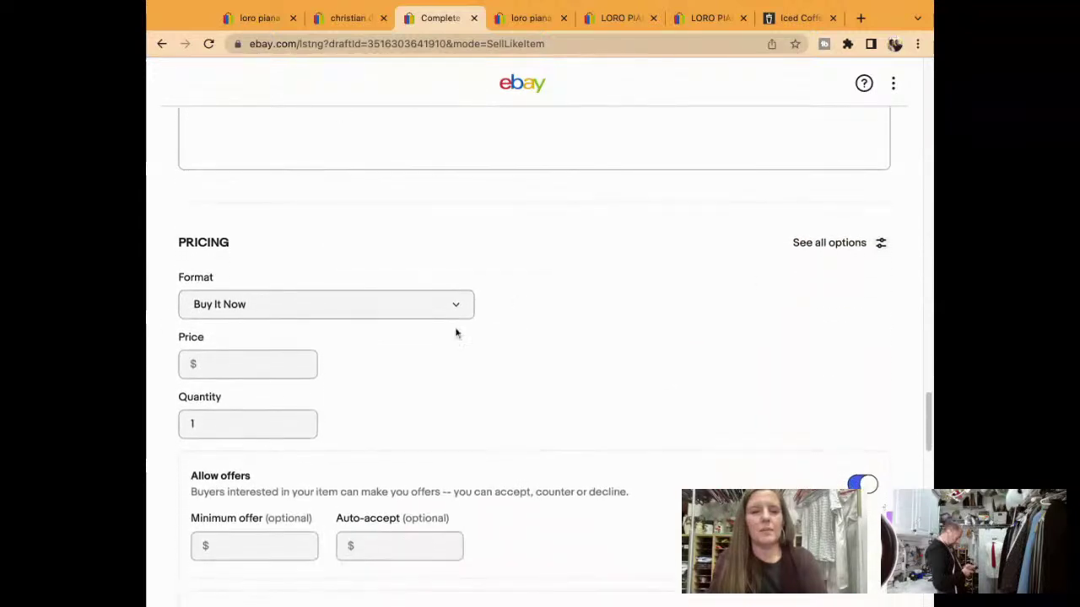
click(294, 361)
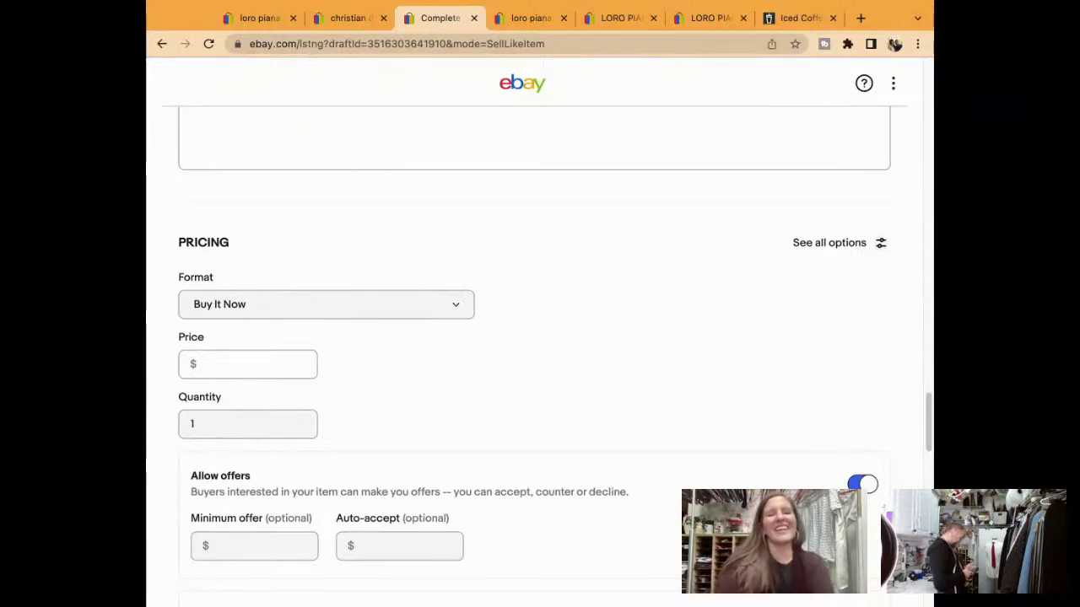
text(149.95)
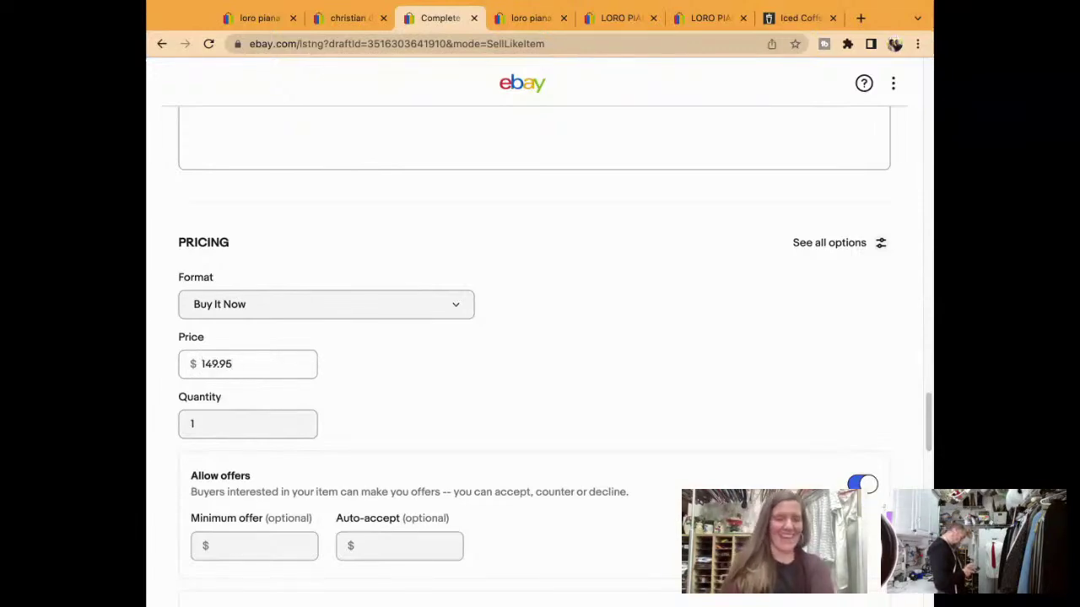
Review the offer, scheduling, shipping, promotion, payment and returns settings of the listing.
scroll(540, 338, down, 5)
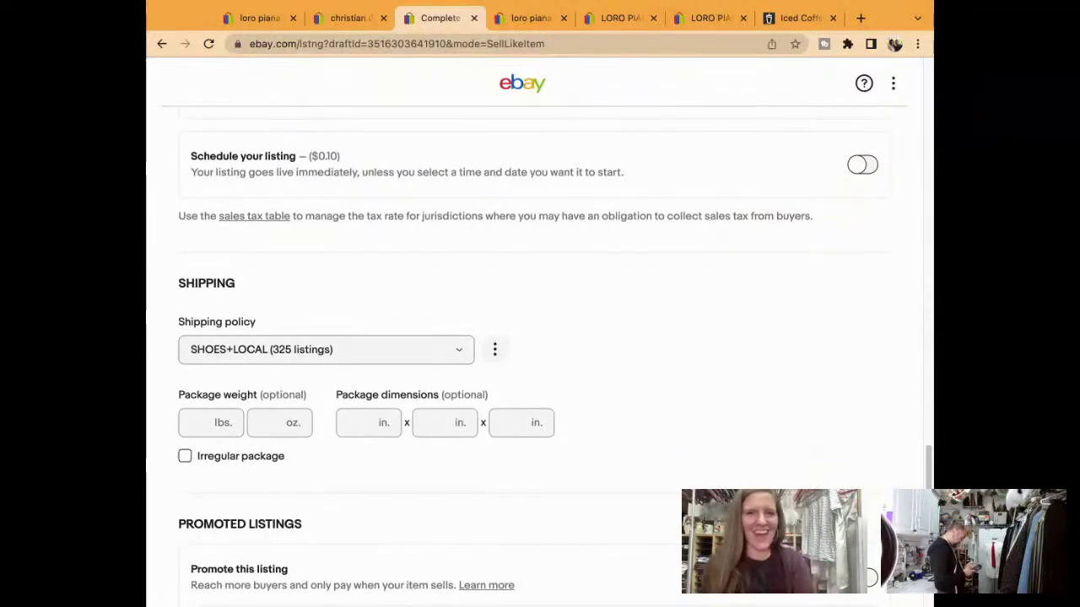
scroll(540, 337, up, 5)
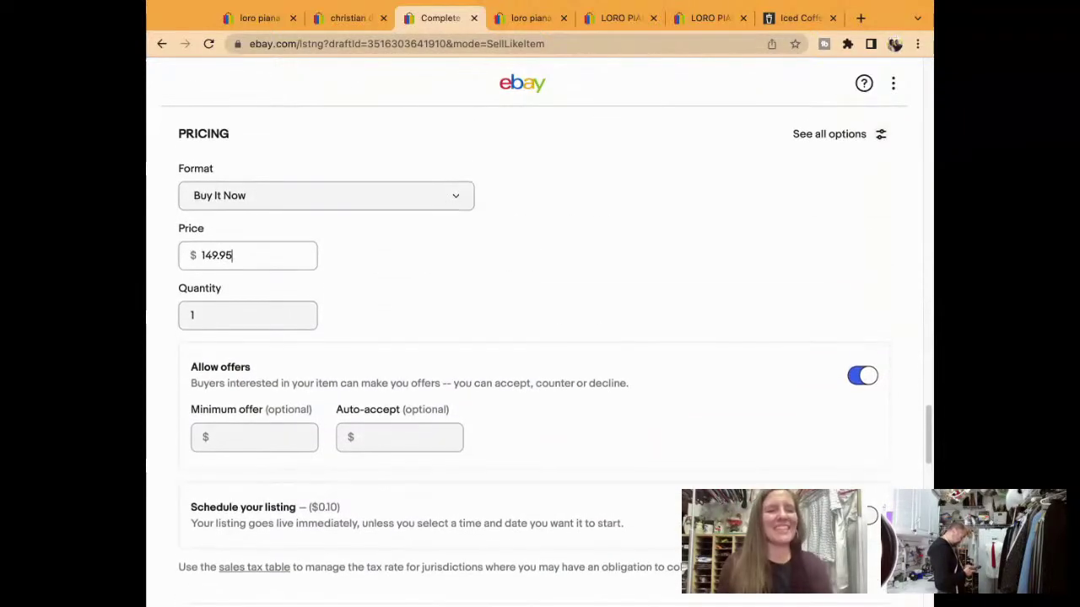
scroll(540, 337, down, 10)
scroll(540, 338, up, 5)
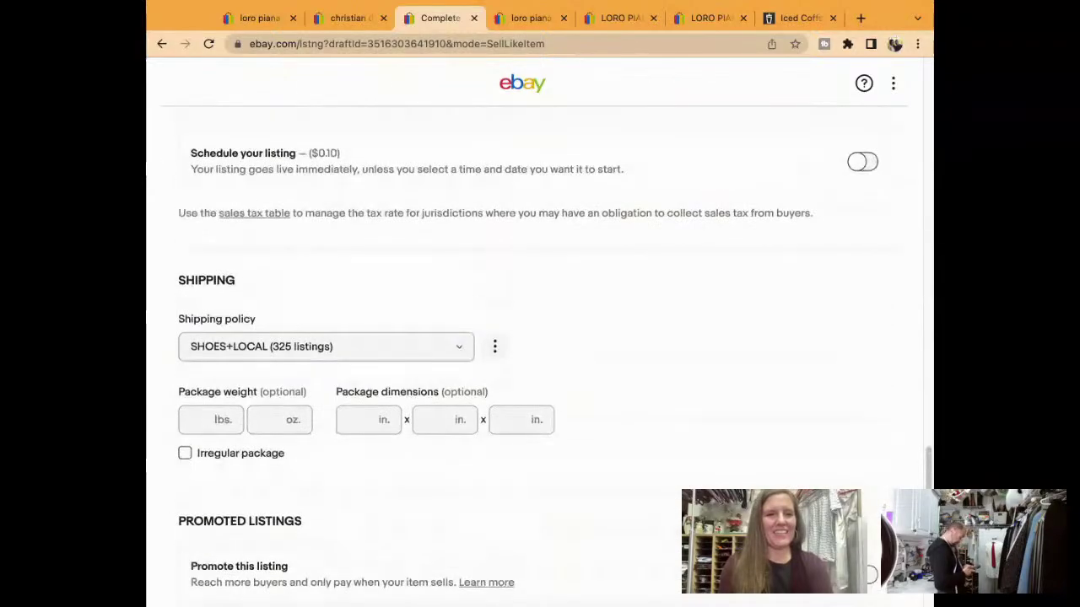
scroll(297, 347, down, 5)
scroll(407, 273, up, 8)
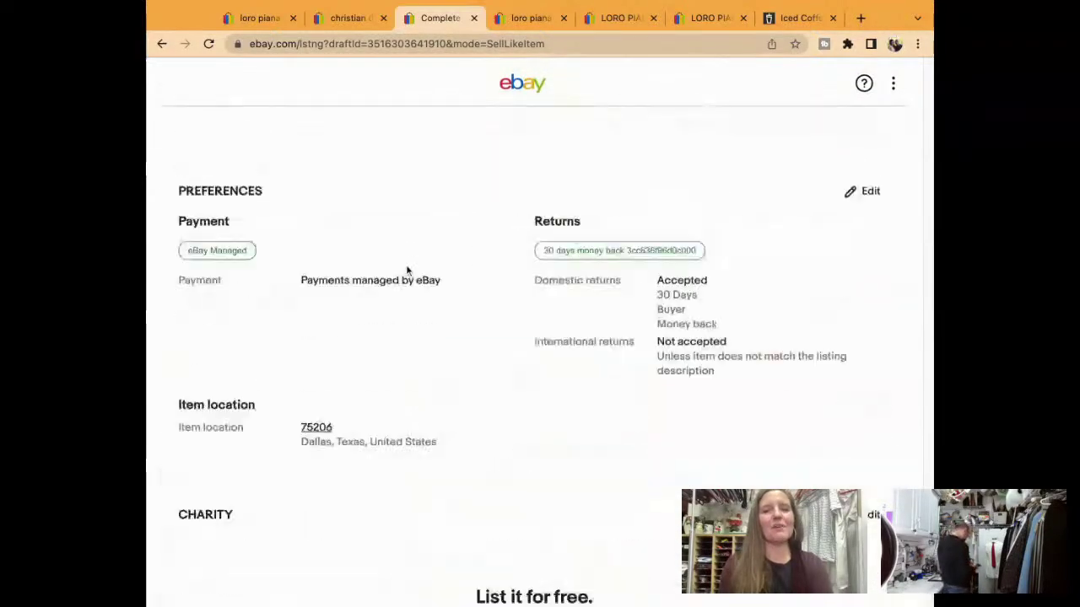
Add the 14 photos of the suit to the listing's photo section.
scroll(407, 296, up, 20)
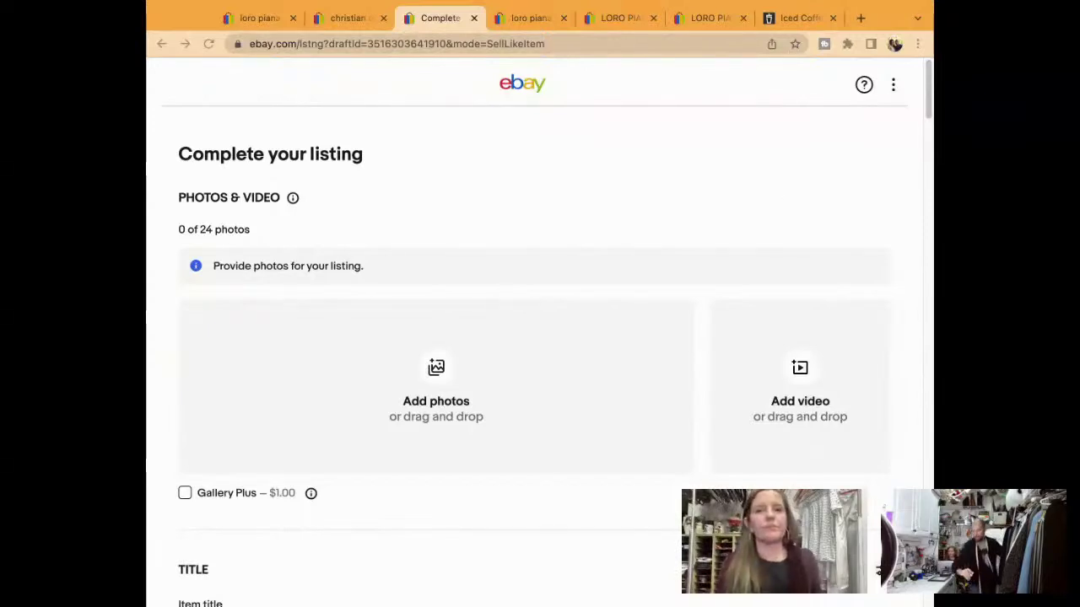
drag(928, 349, 534, 348)
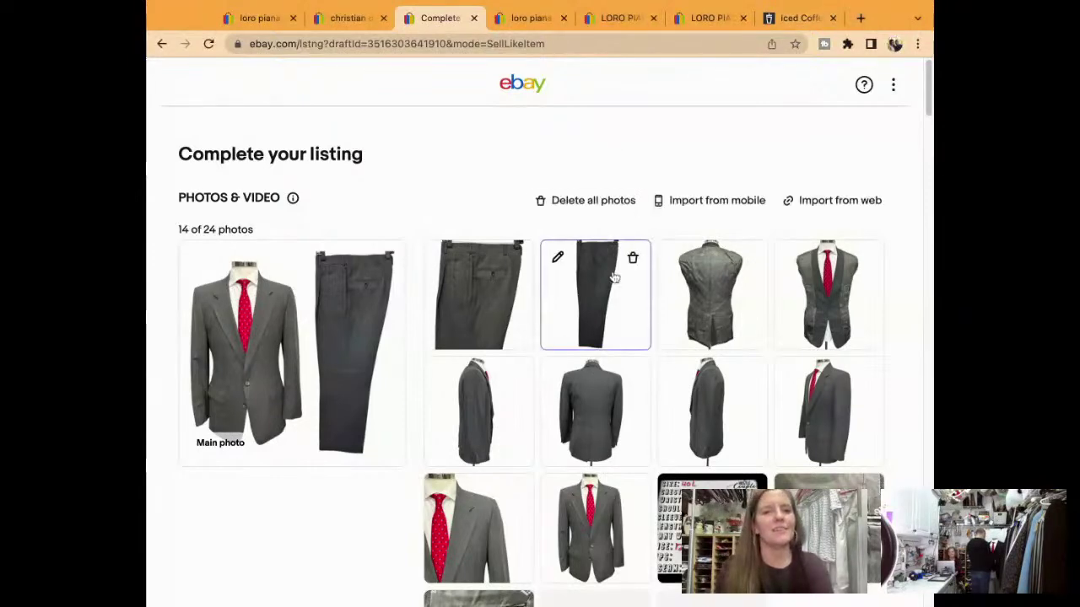
Reorder the photos so the full jacket front view follows the main photo and the lapel and tie close-up comes third.
scroll(613, 277, down, 1)
drag(602, 520, 493, 281)
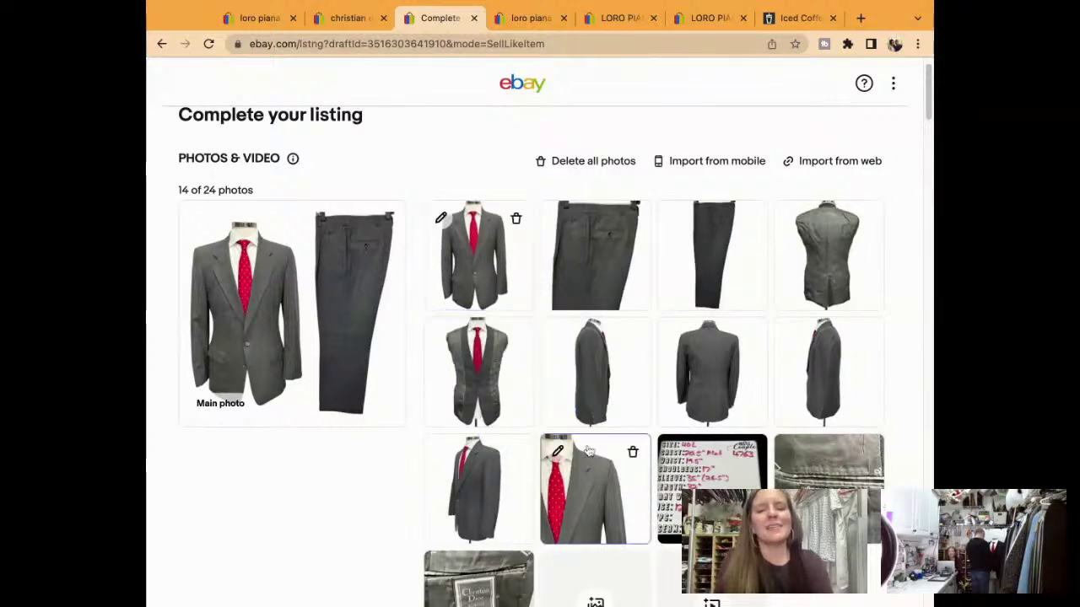
drag(590, 498, 581, 239)
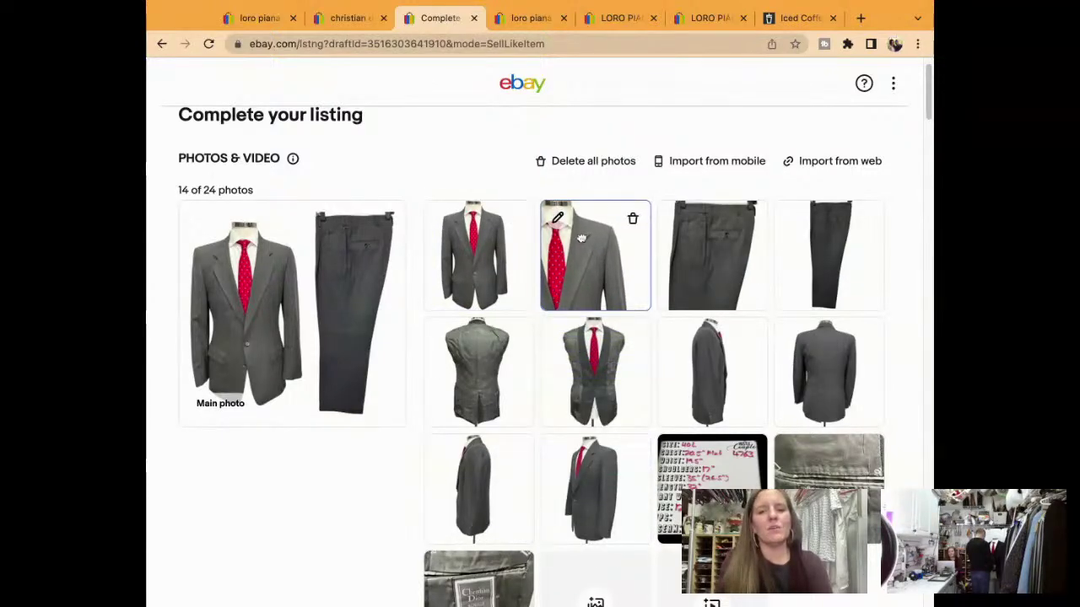
Move the photo of the handwritten measurements card to the last position, after the two label close-ups.
scroll(725, 439, down, 3)
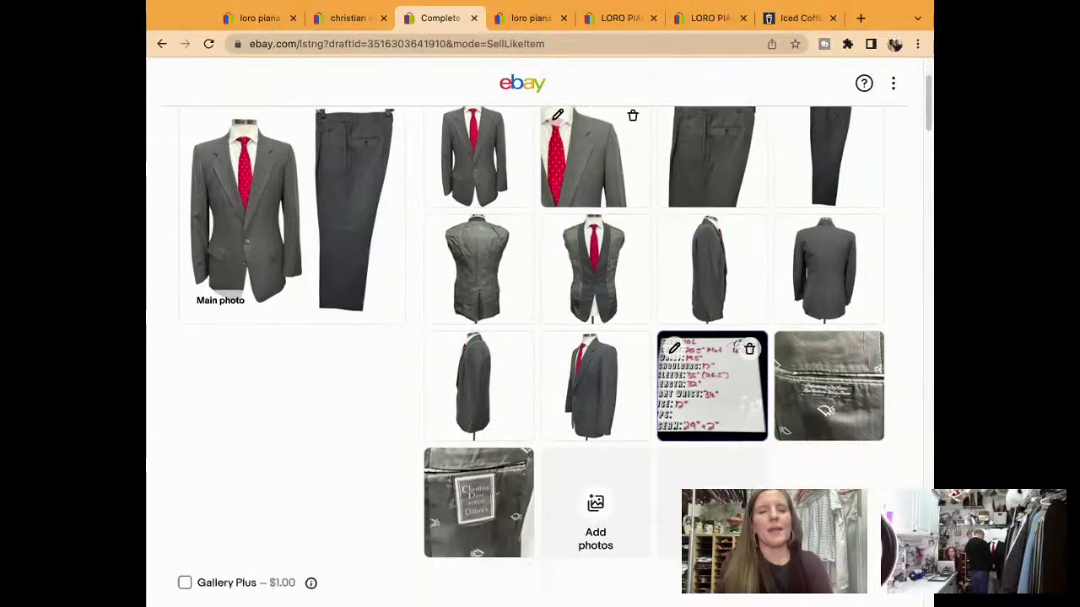
scroll(737, 347, down, 3)
scroll(711, 228, down, 1)
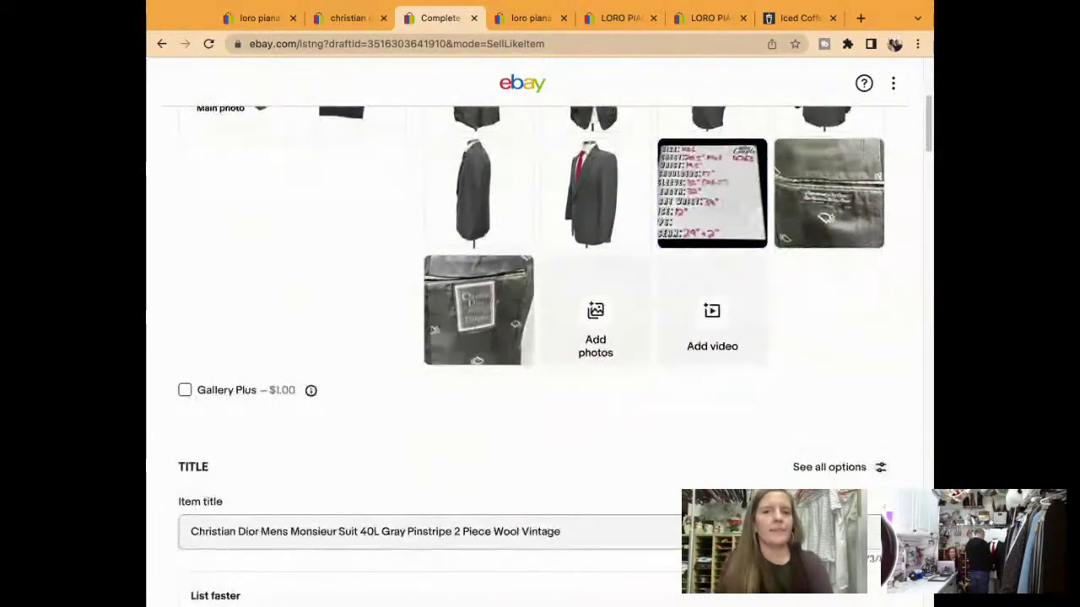
drag(712, 219, 451, 329)
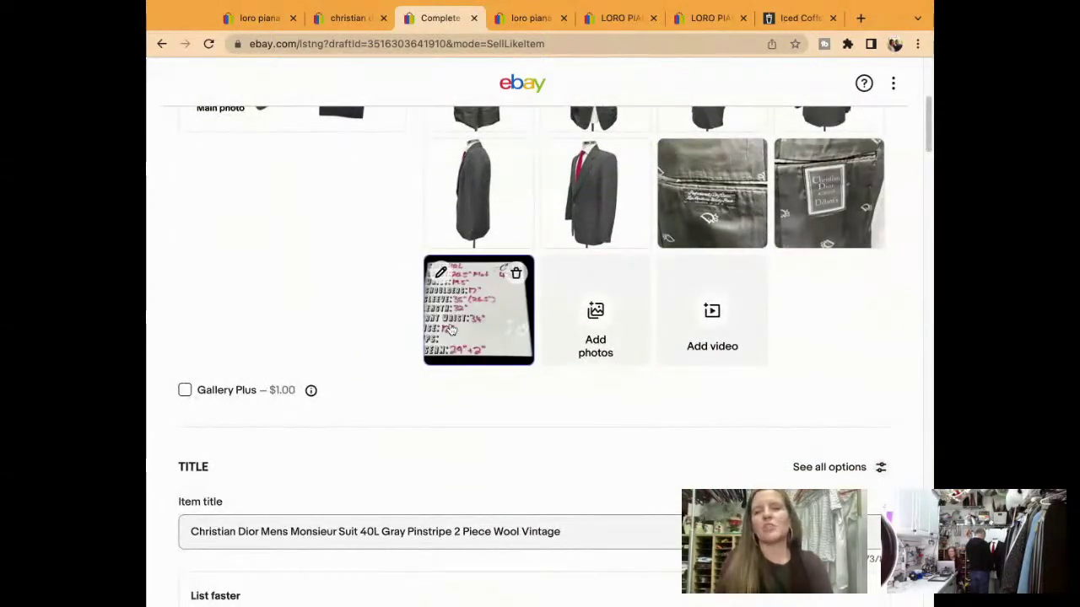
Review the listing's title, item specifics, condition, description, pricing, package and promotion settings before publishing.
scroll(534, 354, down, 3)
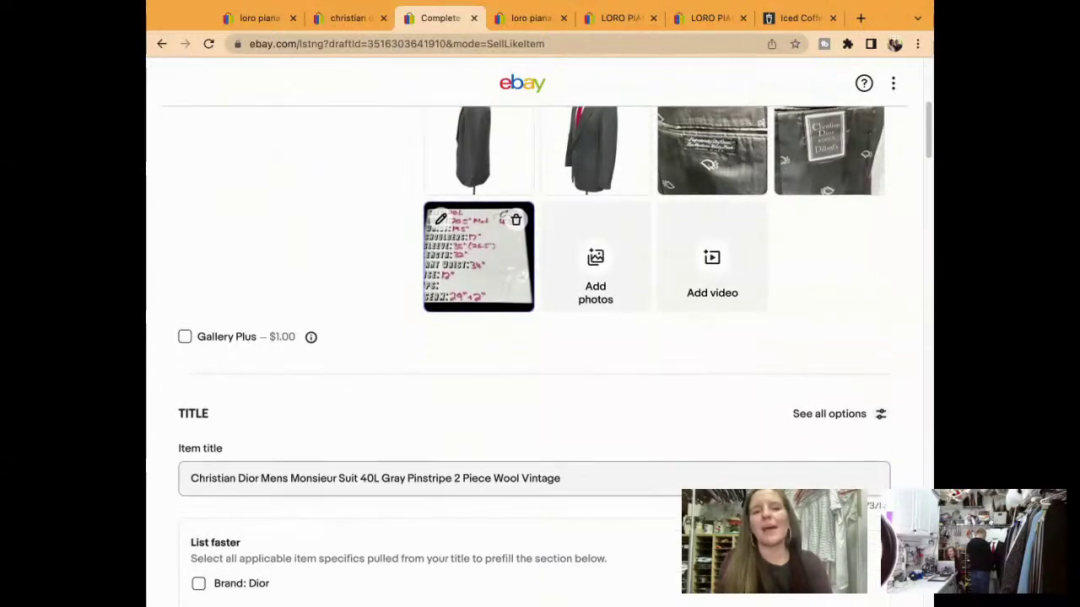
scroll(534, 354, down, 1)
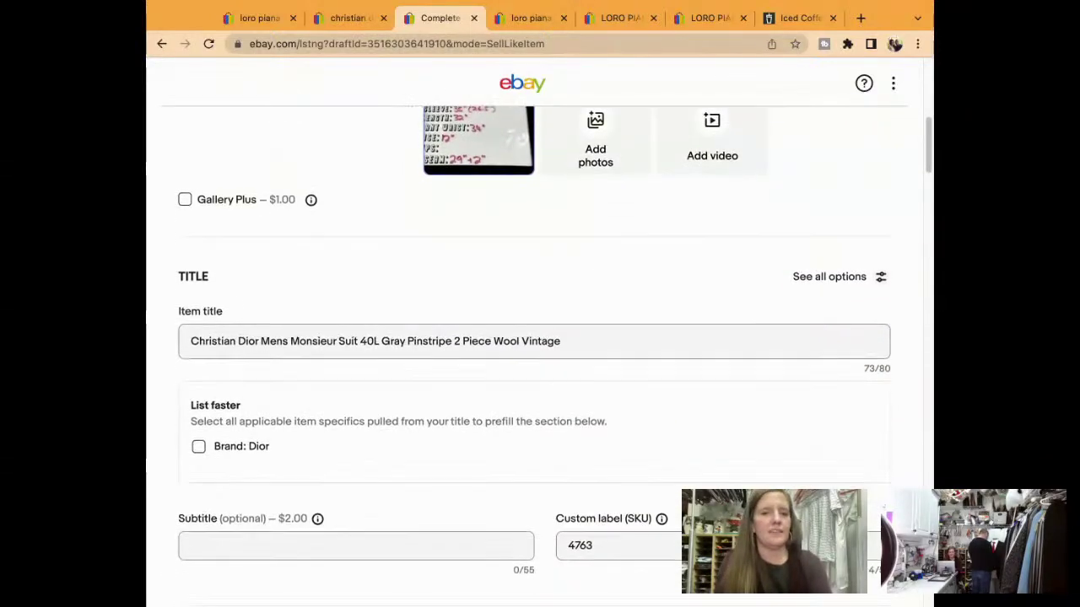
scroll(534, 354, down, 15)
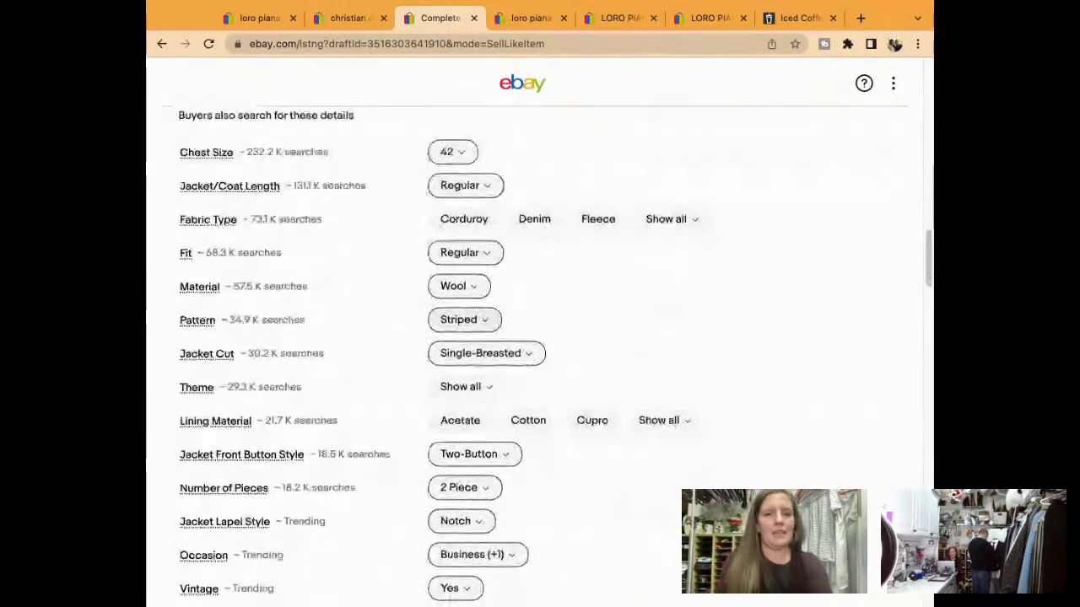
scroll(451, 309, down, 4)
scroll(451, 310, down, 9)
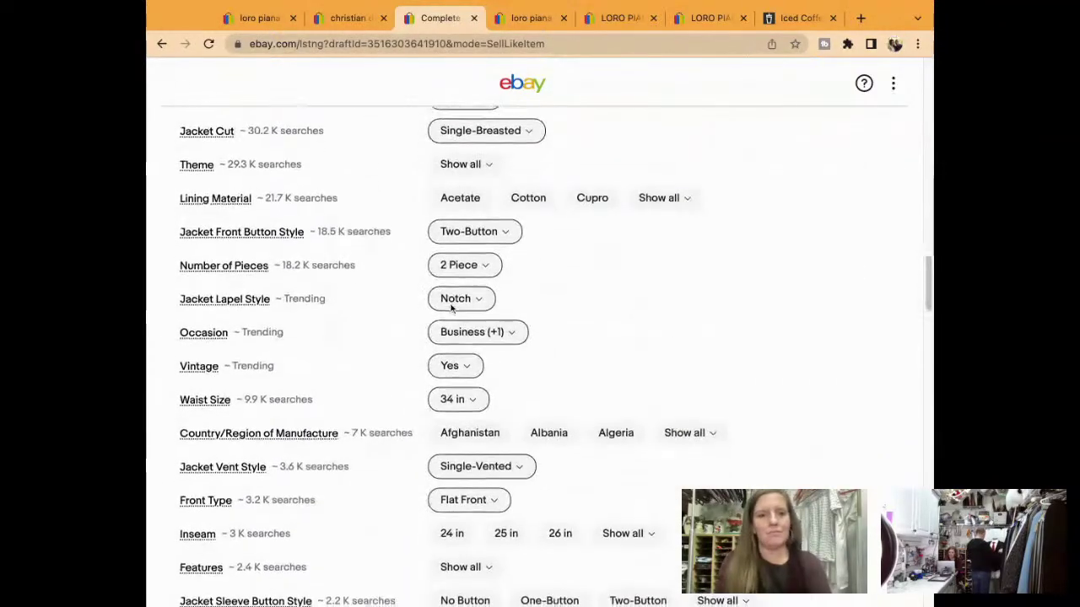
scroll(452, 305, down, 2)
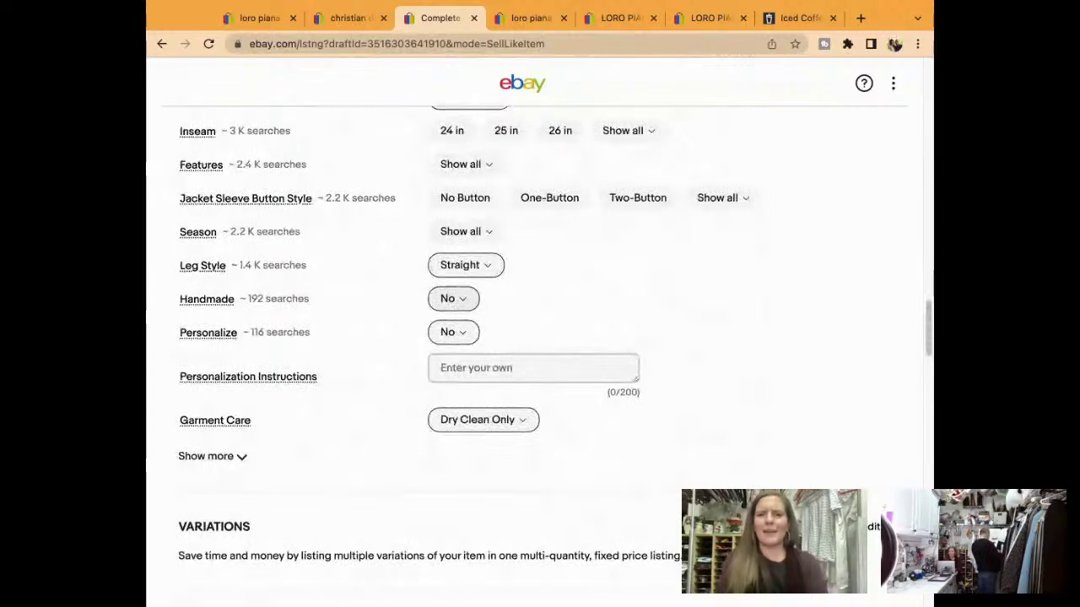
scroll(540, 354, down, 1)
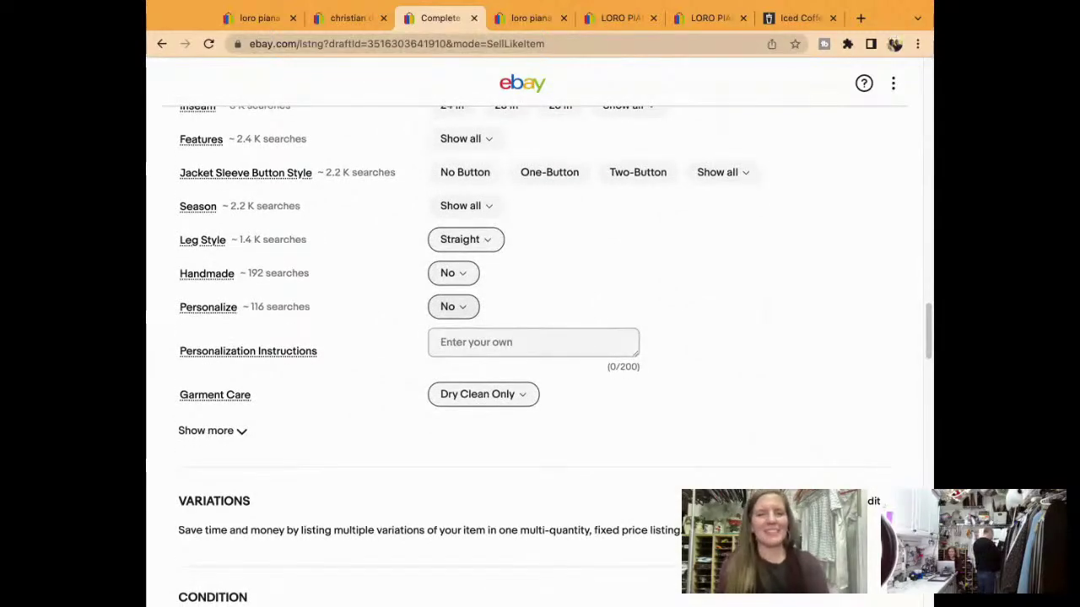
scroll(548, 361, down, 5)
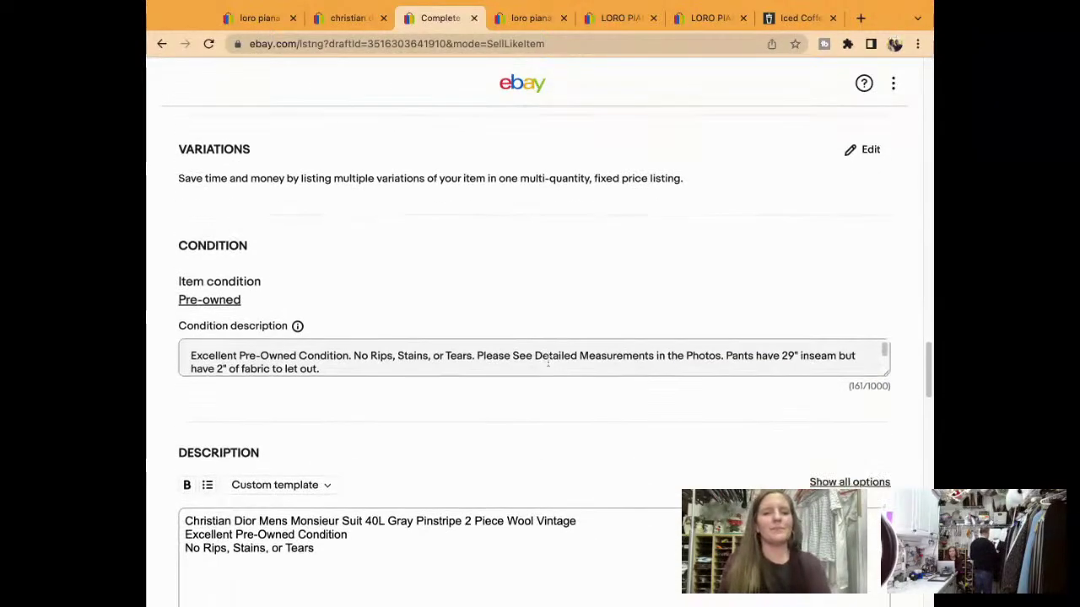
scroll(549, 361, down, 8)
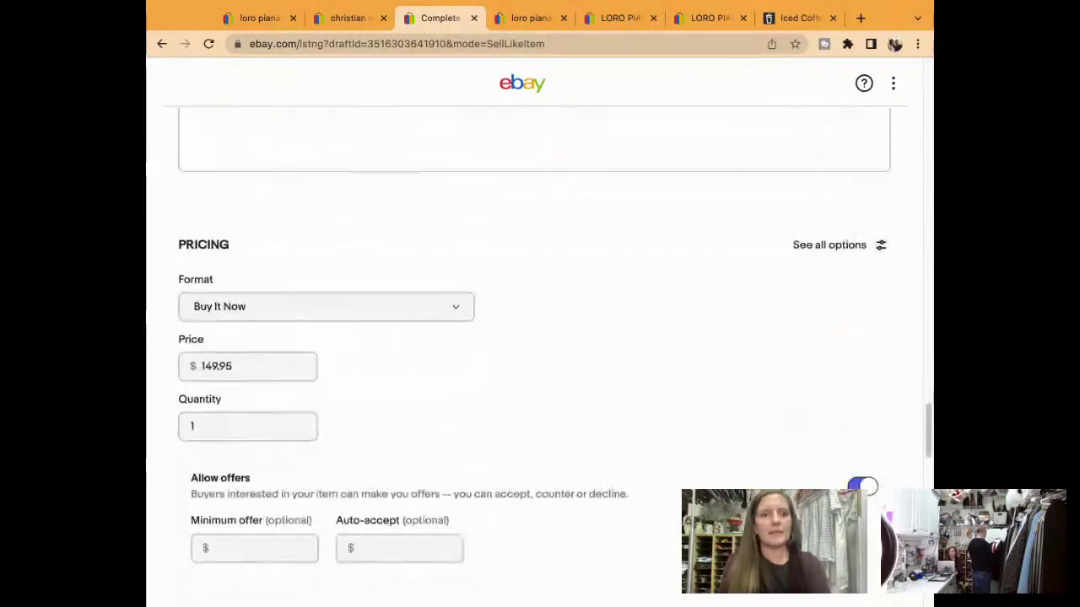
scroll(549, 361, down, 9)
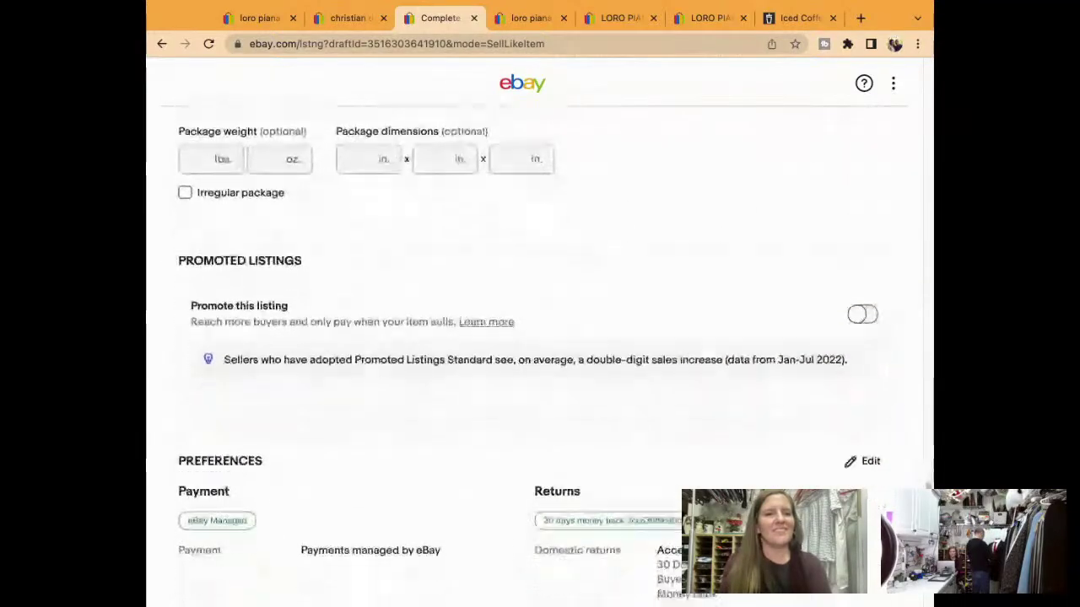
Publish the Christian Dior suit listing and return to the active listings in Seller Hub.
scroll(557, 354, down, 8)
click(559, 358)
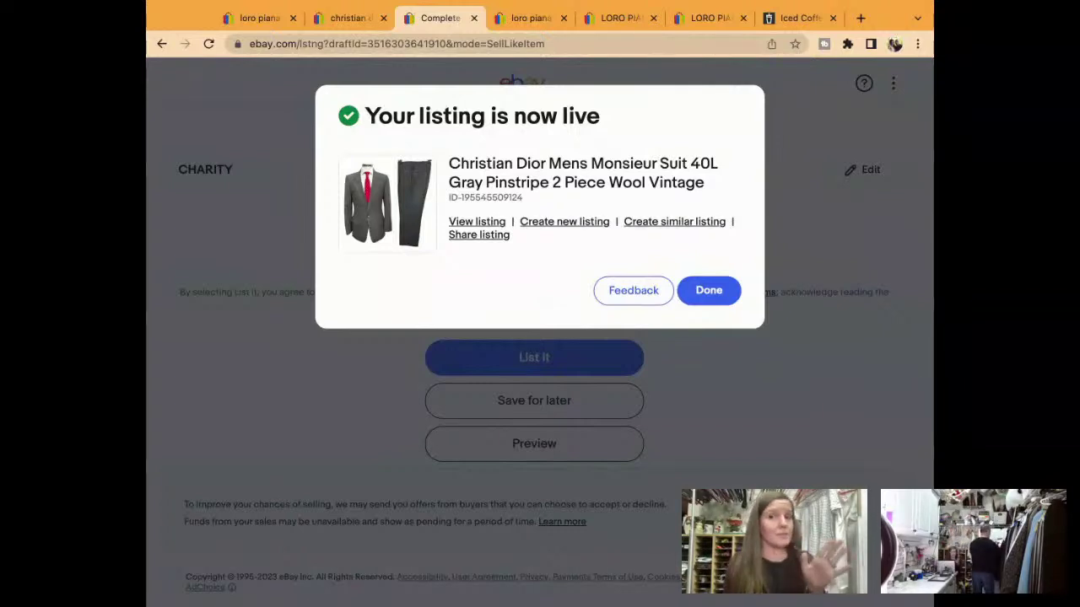
click(705, 292)
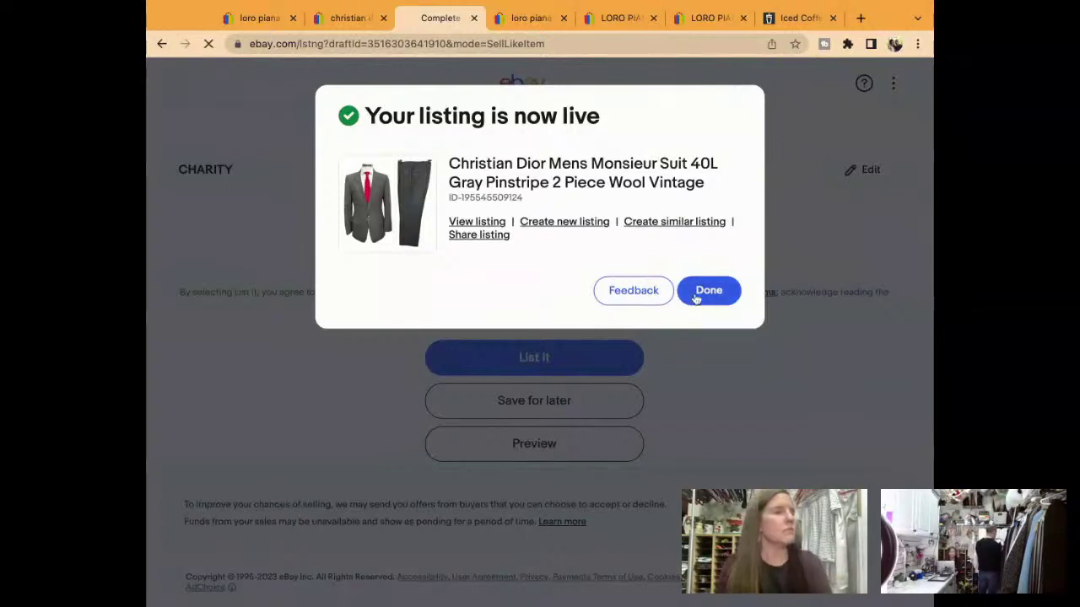
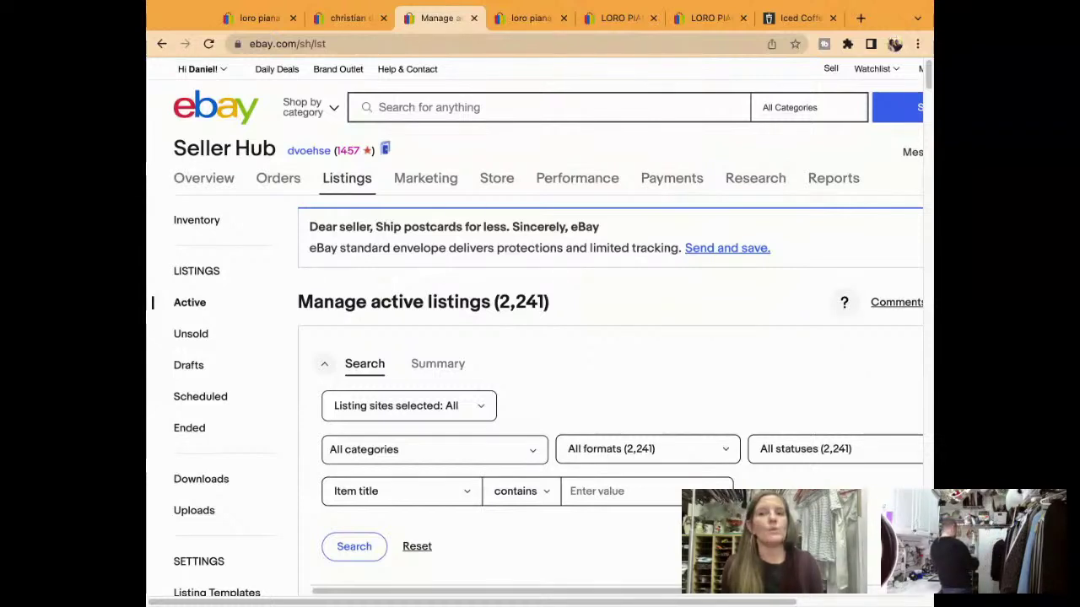
Search eBay for "givincy gentleman 3 piece tuxedo".
click(595, 118)
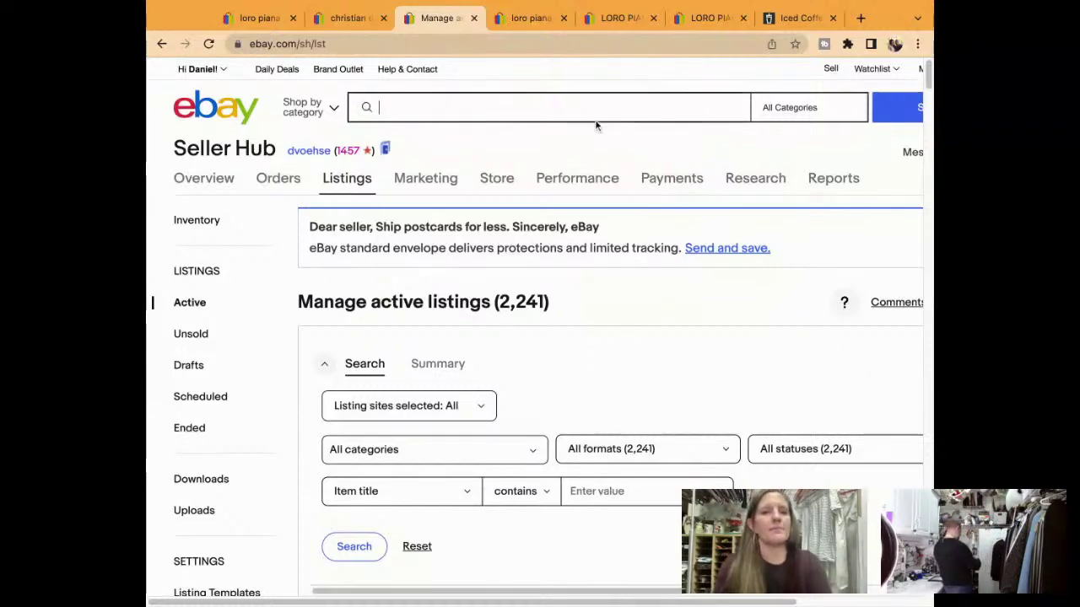
text(givincy)
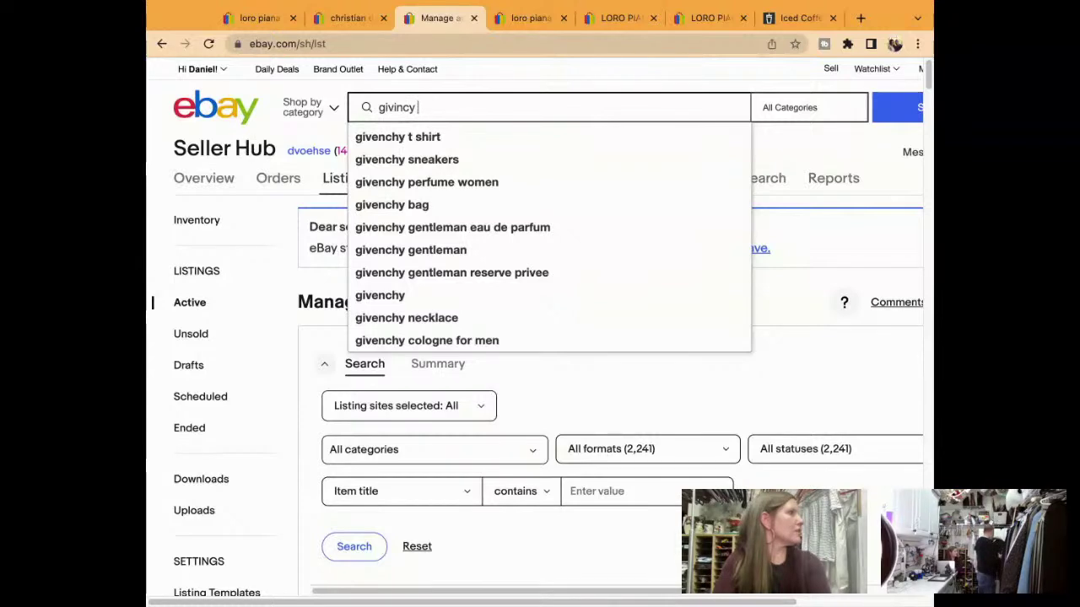
text( gentleman)
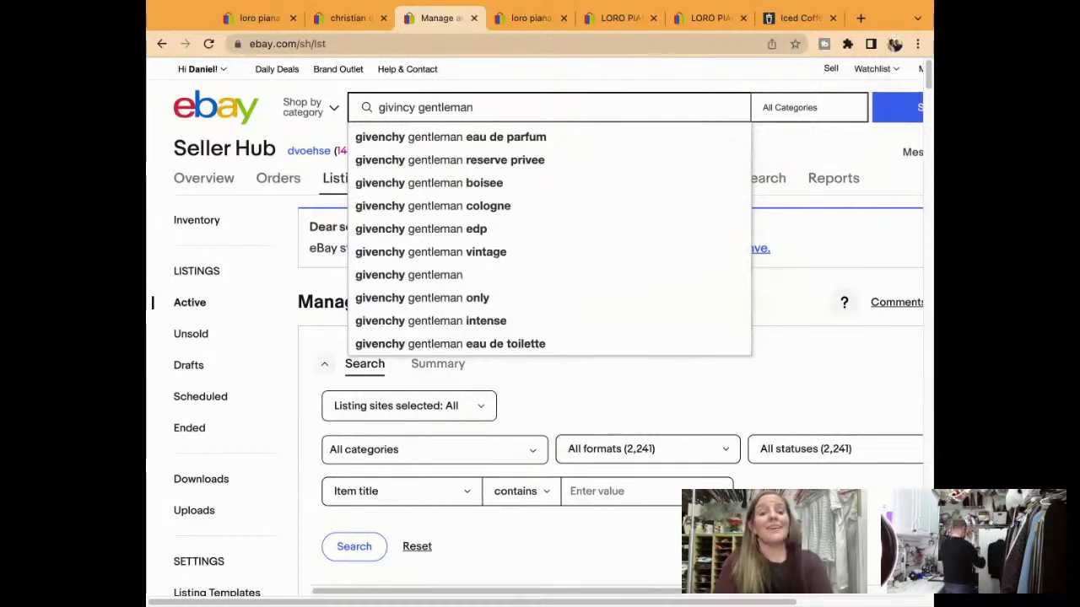
text(piece tu)
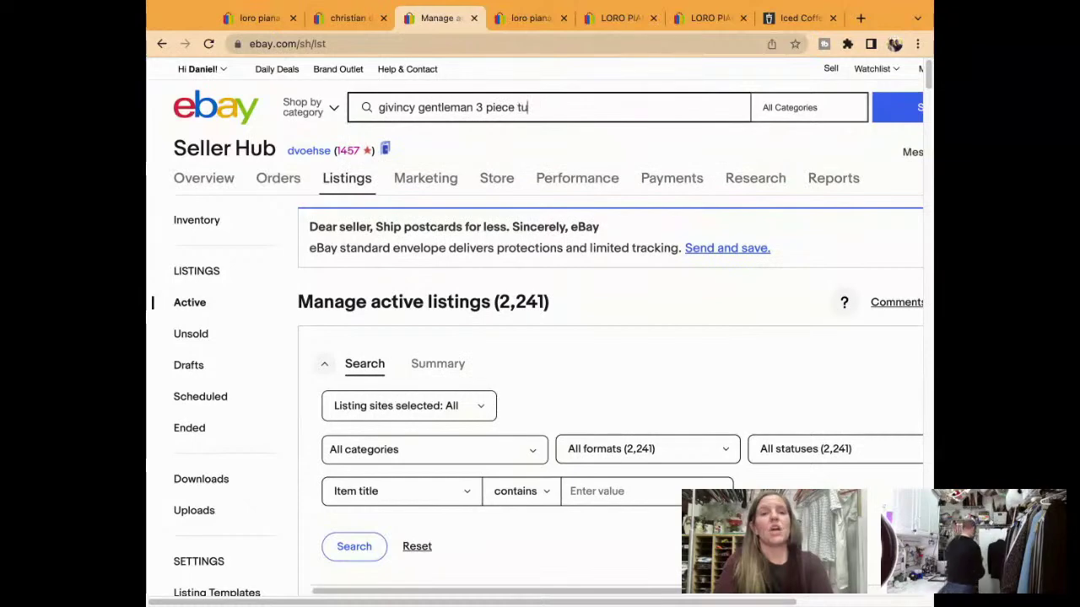
text(xedo)
key(Return)
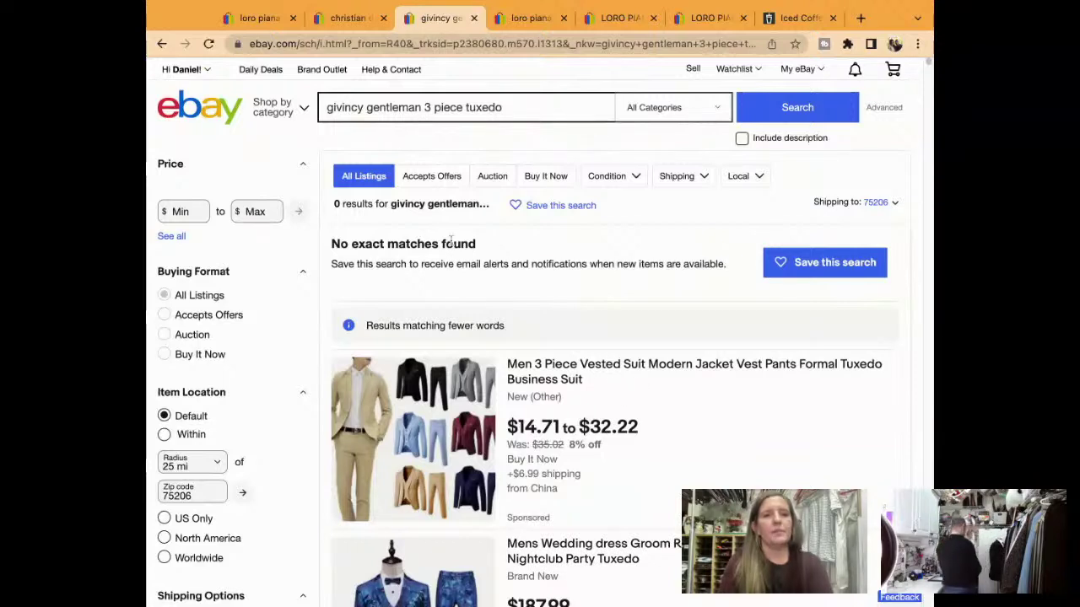
Drop "gentleman" from the query, change the brand spelling and search for "givinchy 3 piece tuxedo".
click(426, 111)
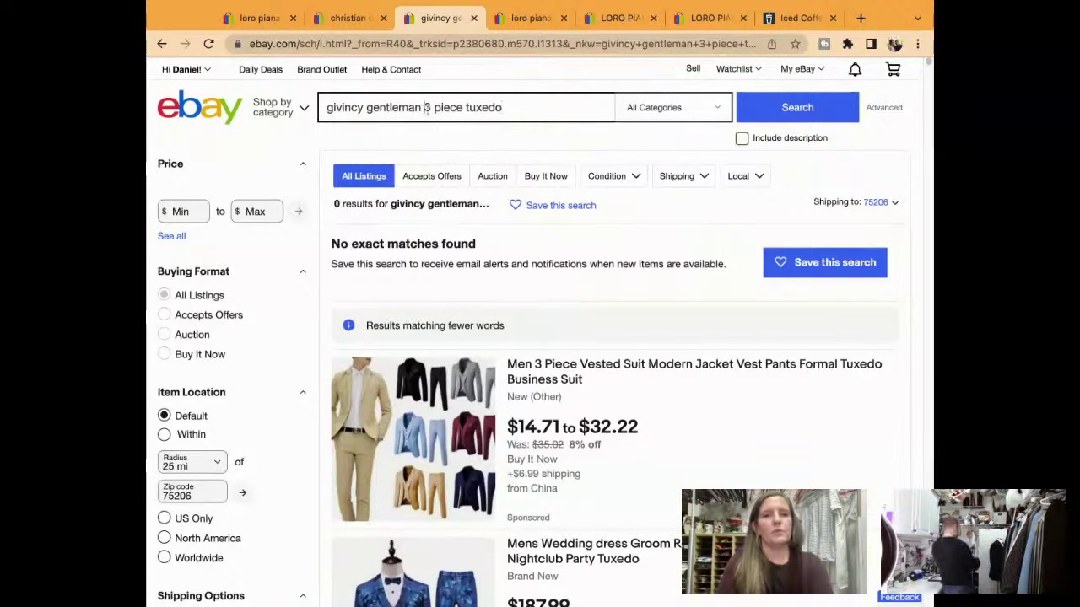
key(BackSpace)
key(BackSpace)
key(BackSpace)
key(BackSpace)
key(BackSpace)
key(BackSpace)
key(BackSpace)
key(BackSpace)
key(BackSpace)
key(BackSpace)
key(BackSpace)
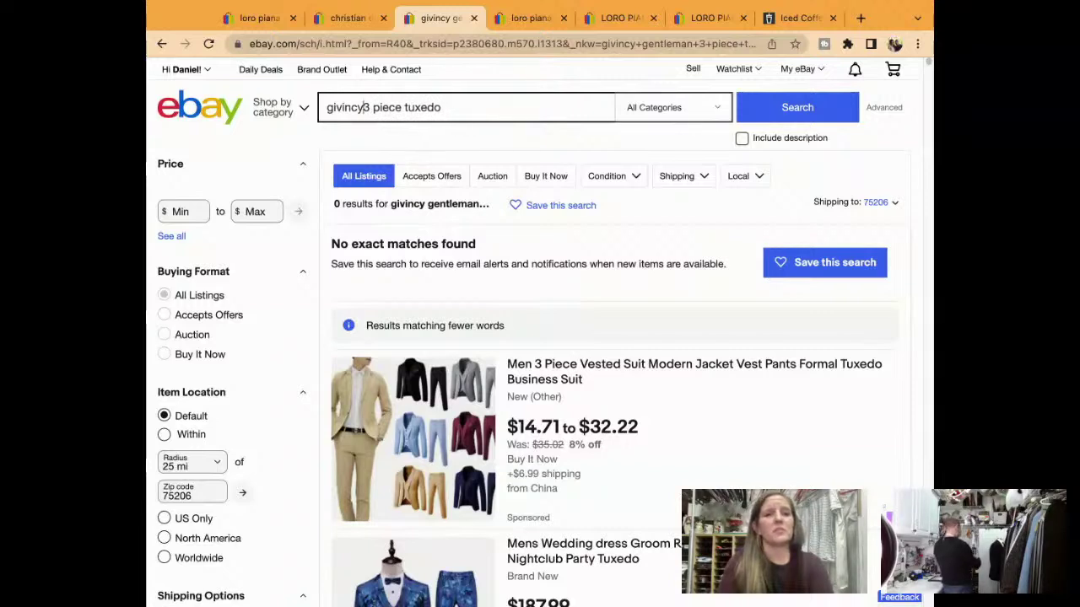
key(BackSpace)
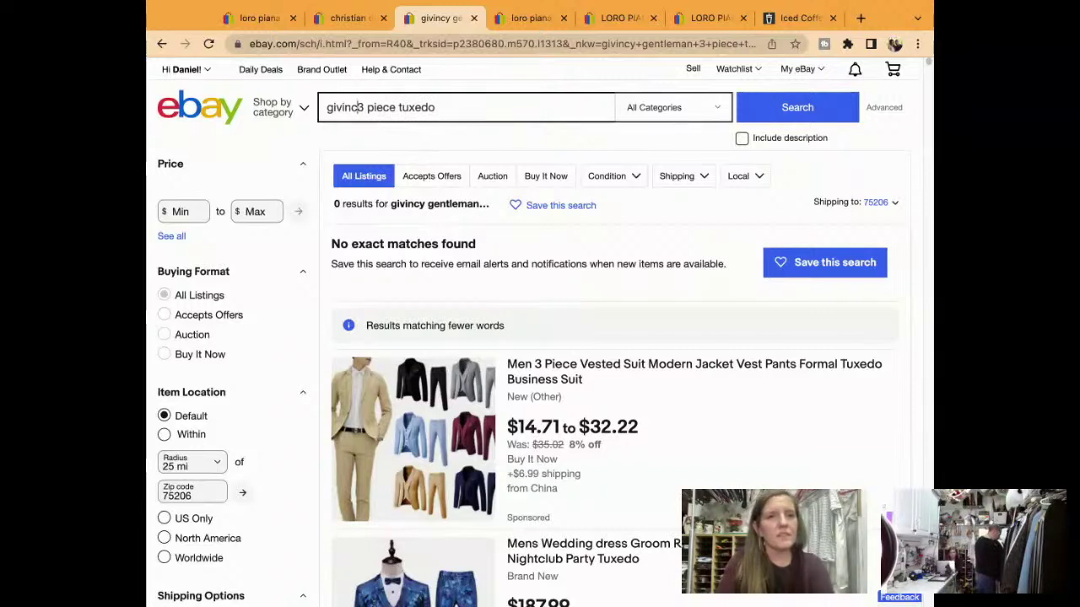
text(hy)
key(Return)
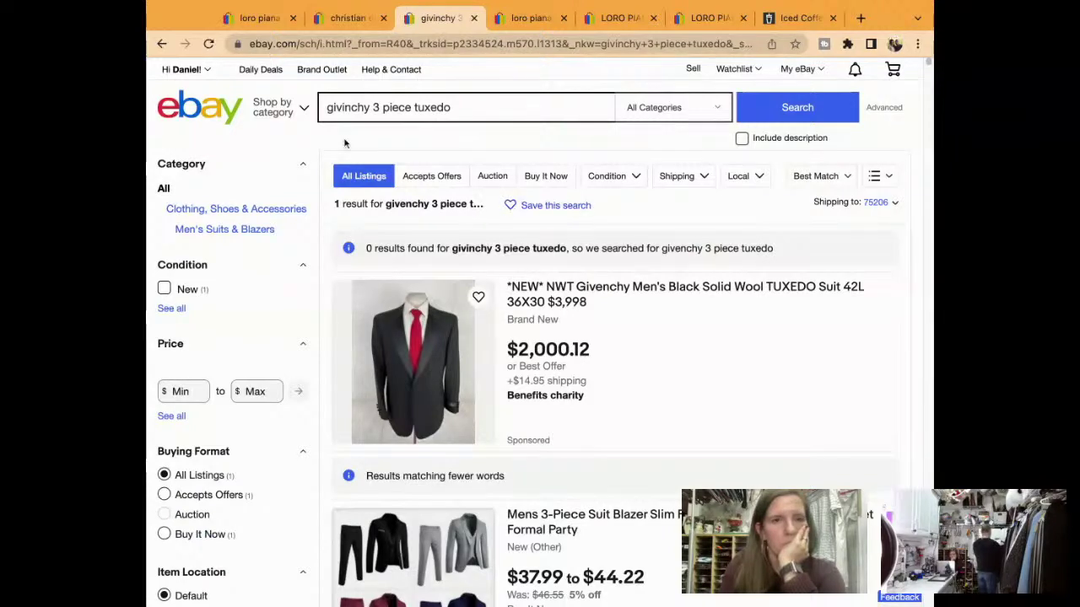
Correct the brand spelling in the query and search for "givenchy 3 piece tuxedo".
click(346, 108)
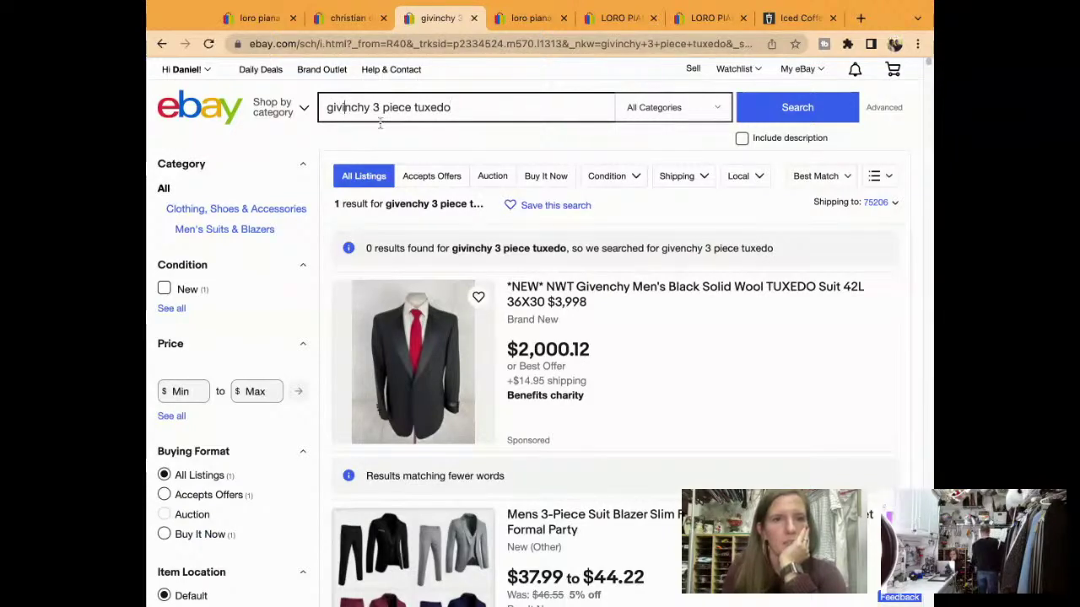
key(BackSpace)
text(e)
key(Return)
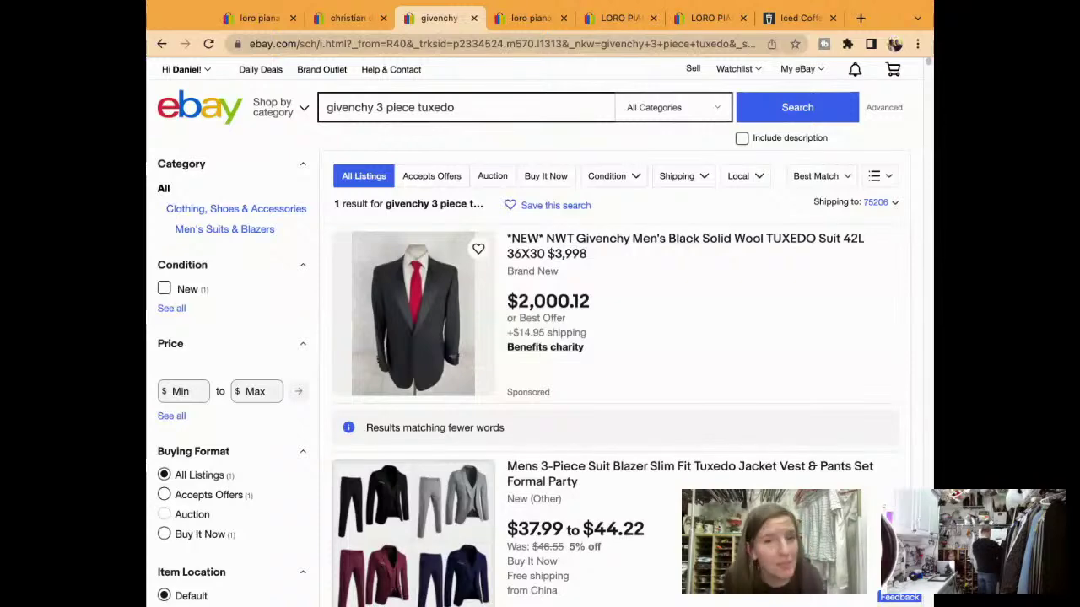
Filter the Givenchy three-piece tuxedo results to sold items.
scroll(362, 365, down, 5)
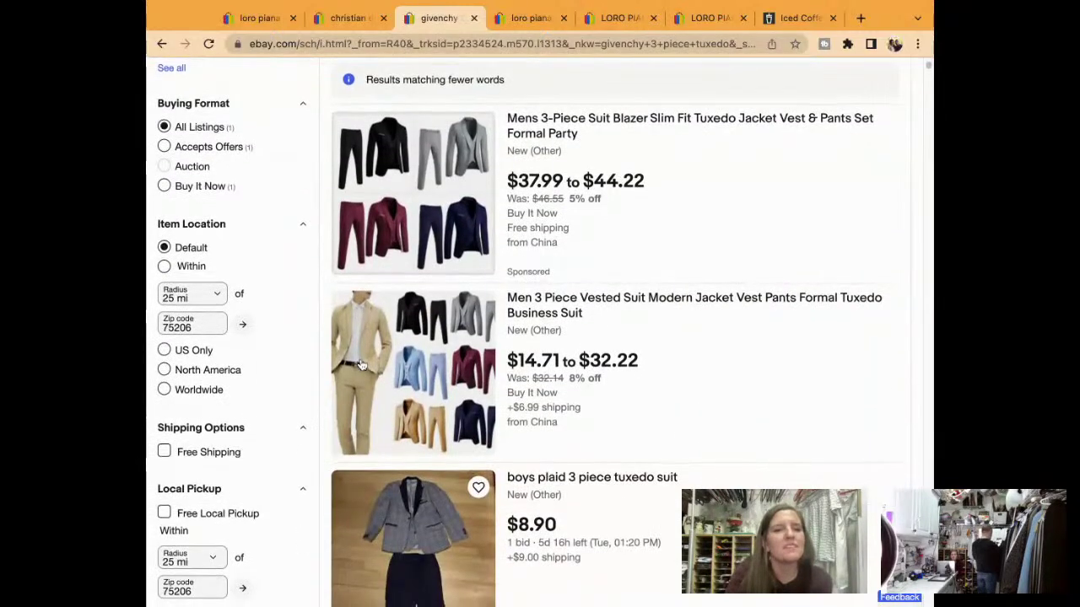
scroll(362, 364, down, 5)
scroll(361, 364, down, 2)
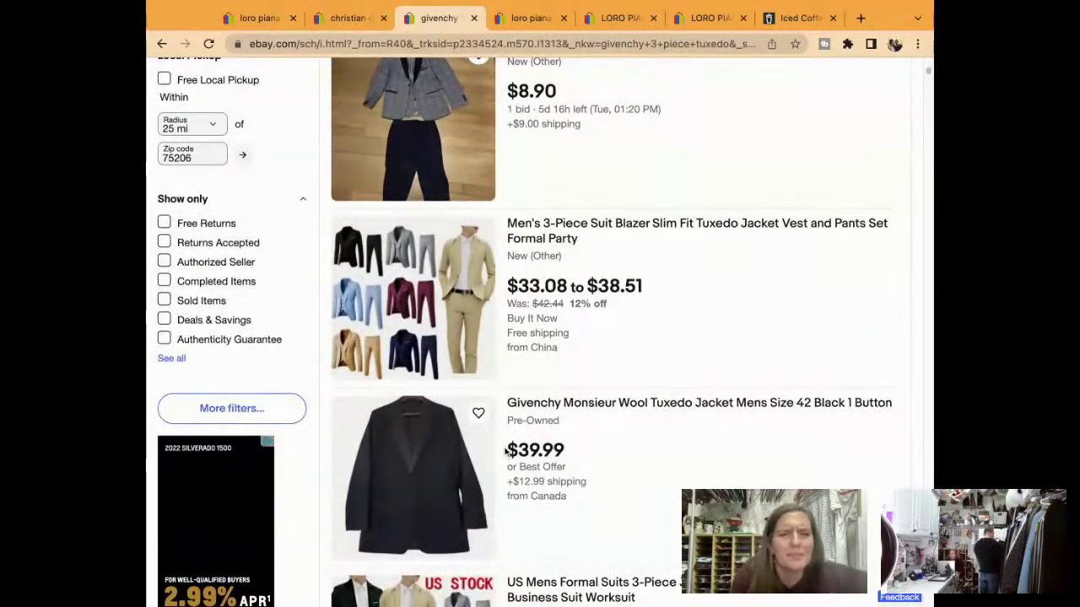
click(164, 300)
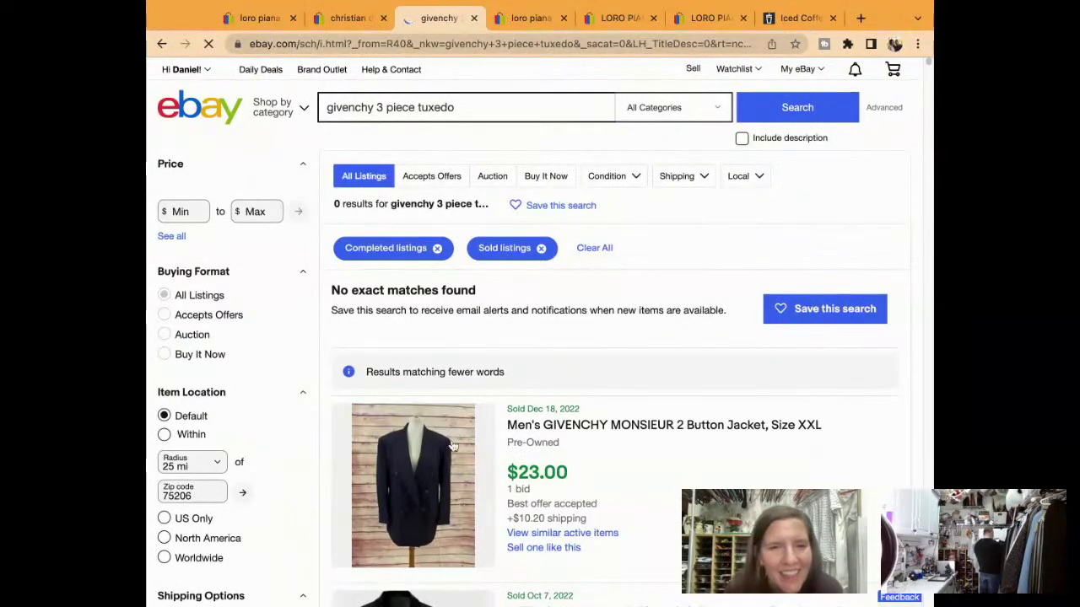
Look through the sold results for a Givenchy tuxedo comparable to the three-piece item.
scroll(622, 502, down, 3)
scroll(622, 502, down, 1)
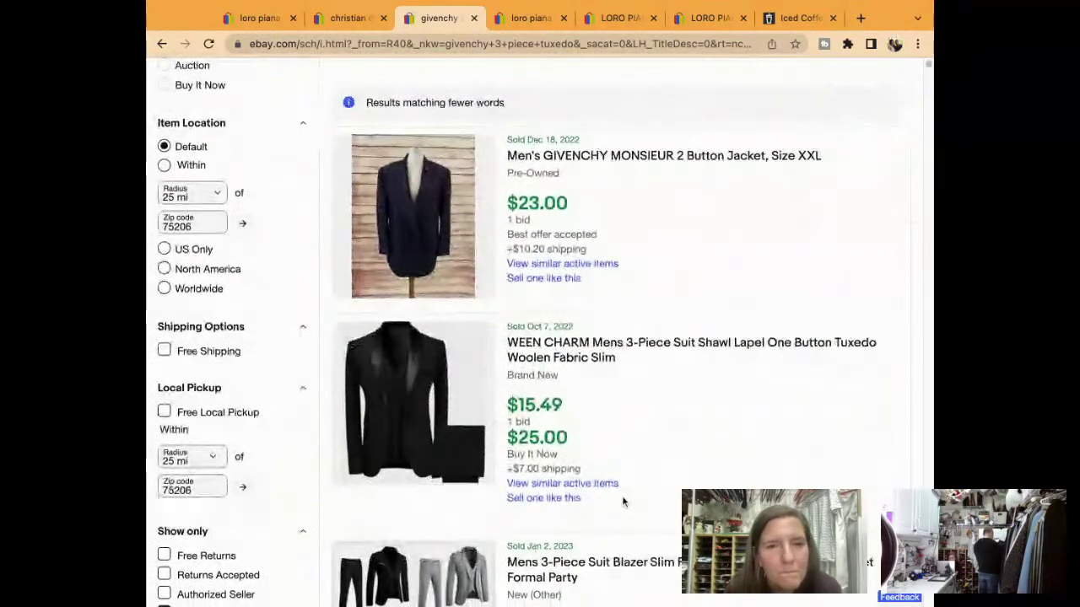
scroll(622, 502, down, 1)
scroll(524, 331, down, 8)
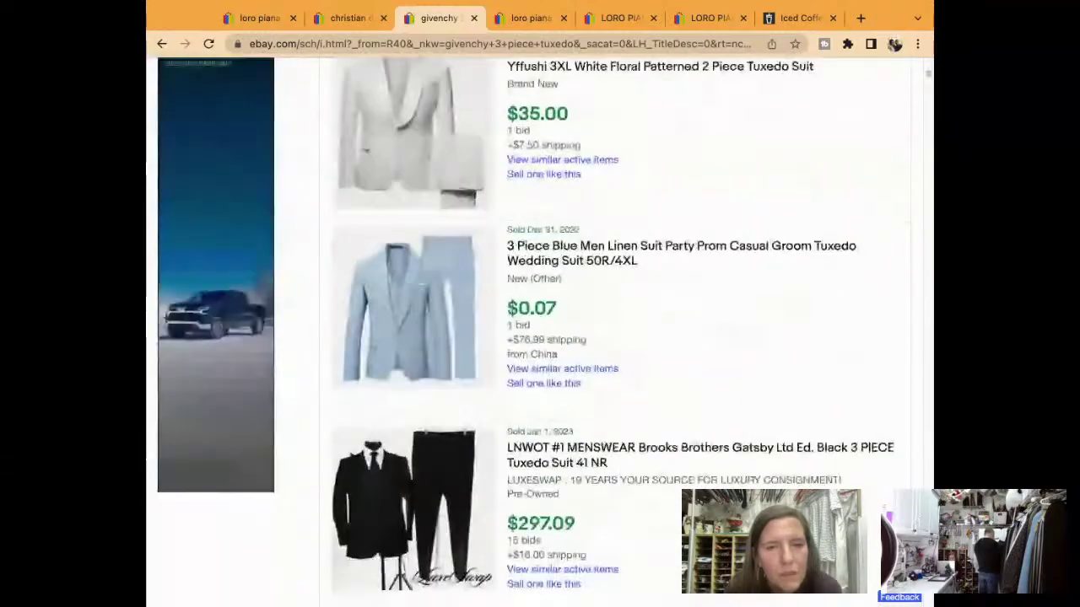
scroll(539, 337, down, 5)
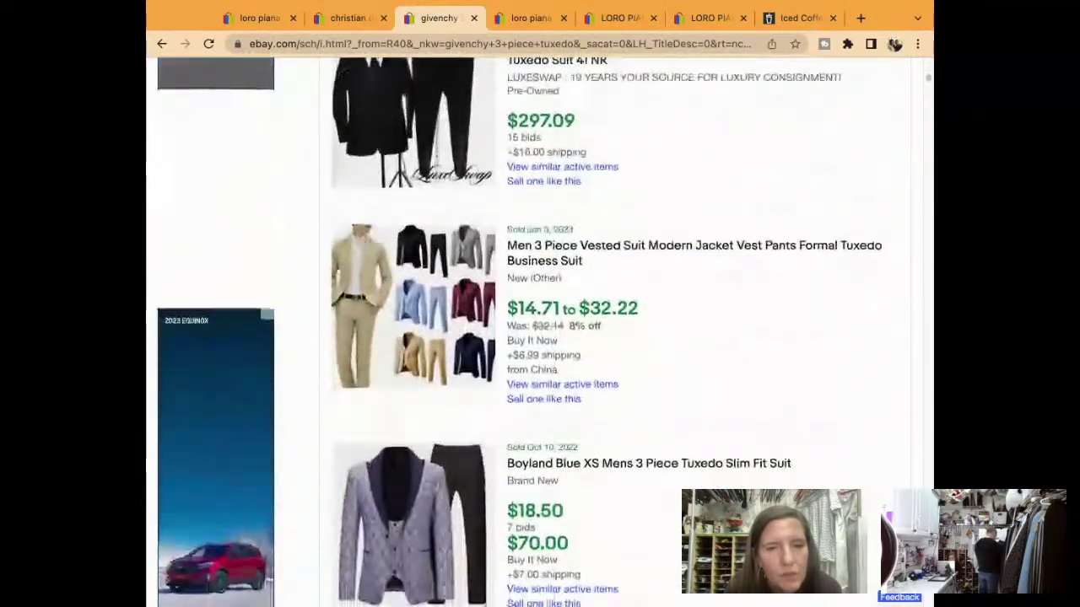
scroll(540, 337, down, 5)
scroll(540, 337, down, 1)
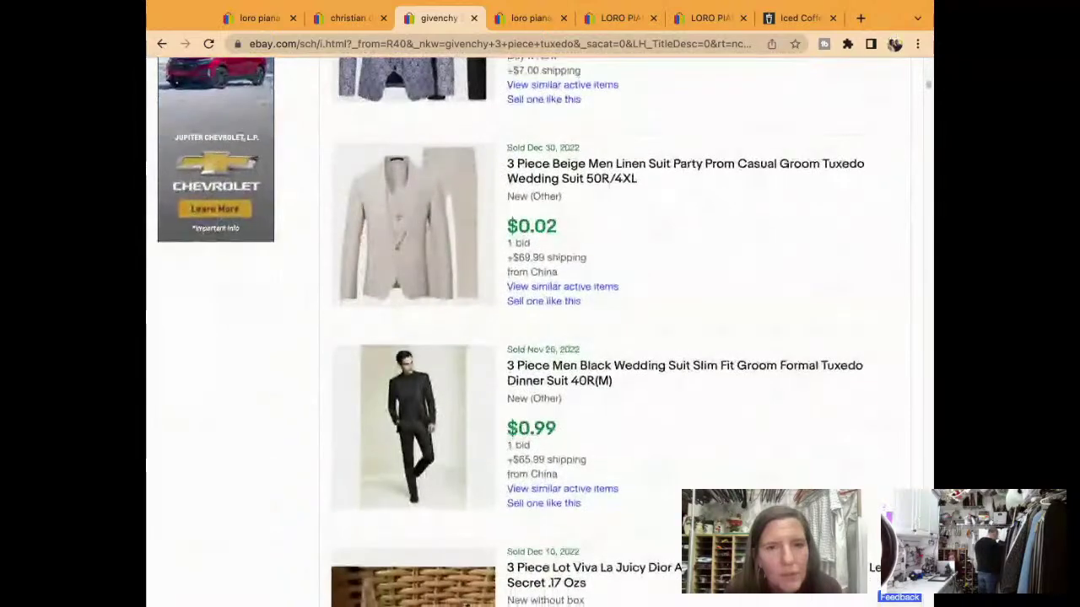
scroll(540, 337, down, 7)
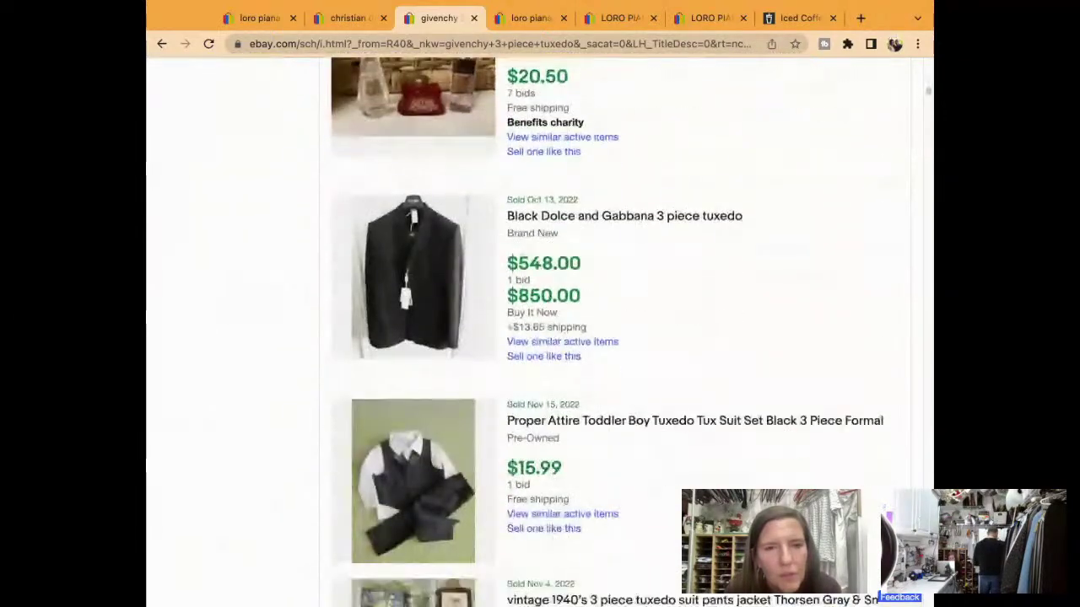
scroll(540, 338, down, 4)
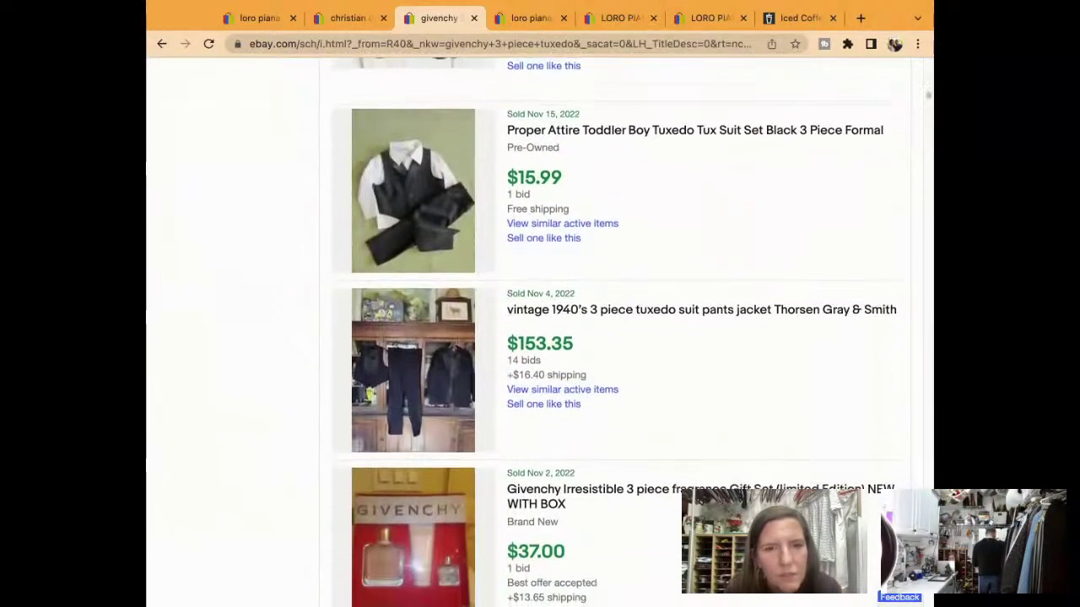
scroll(540, 337, down, 4)
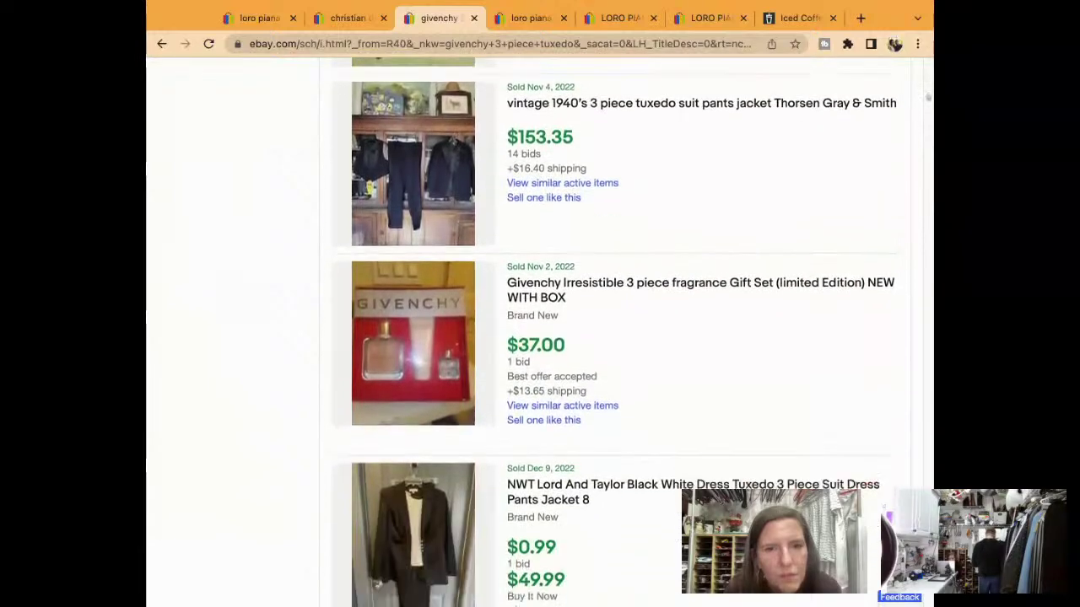
scroll(540, 337, down, 5)
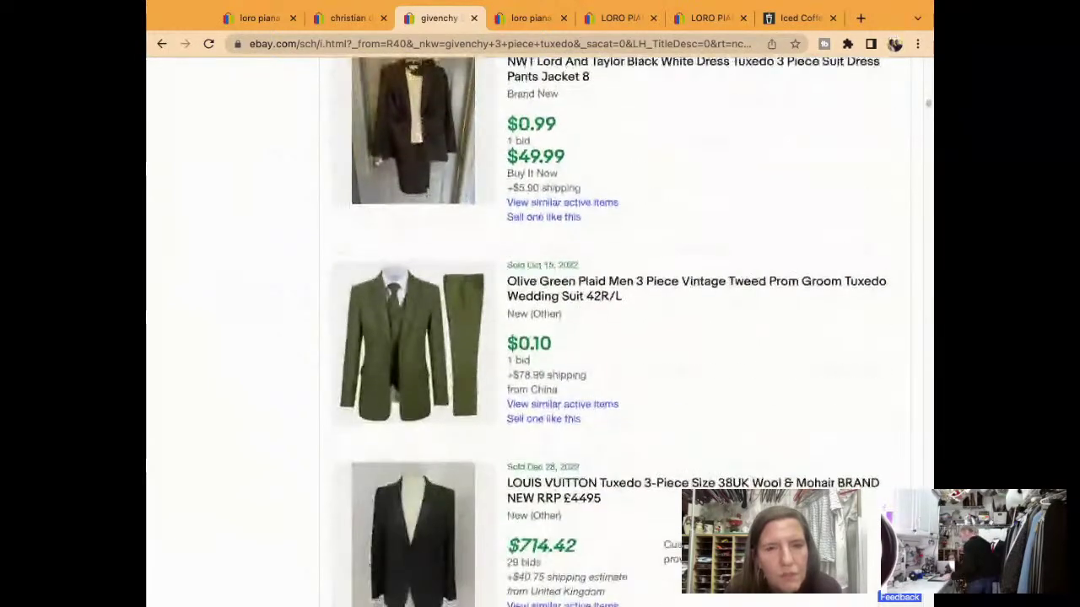
scroll(539, 337, down, 5)
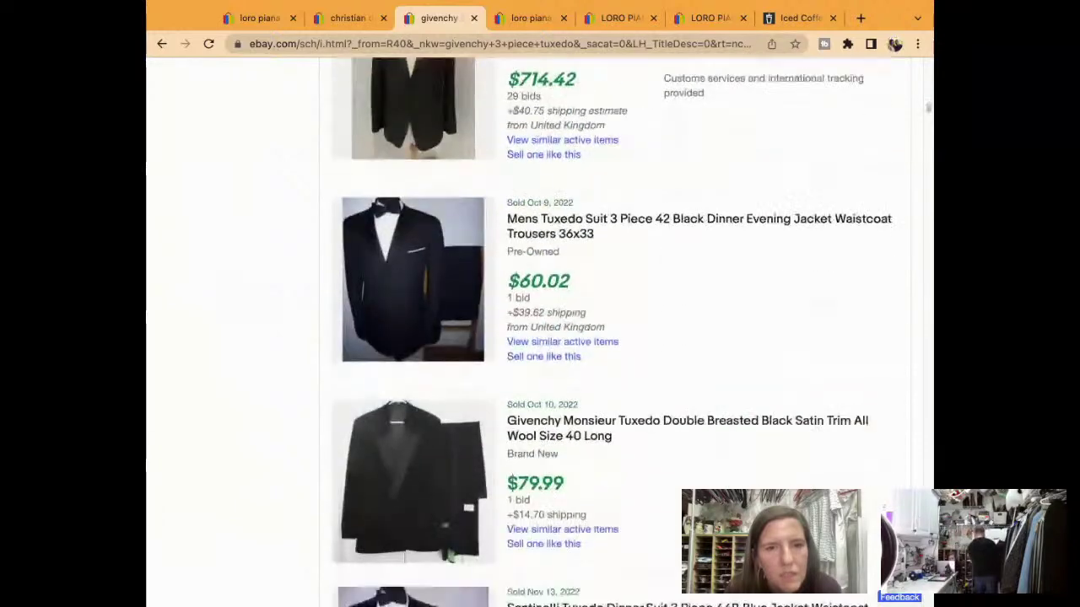
scroll(611, 332, down, 2)
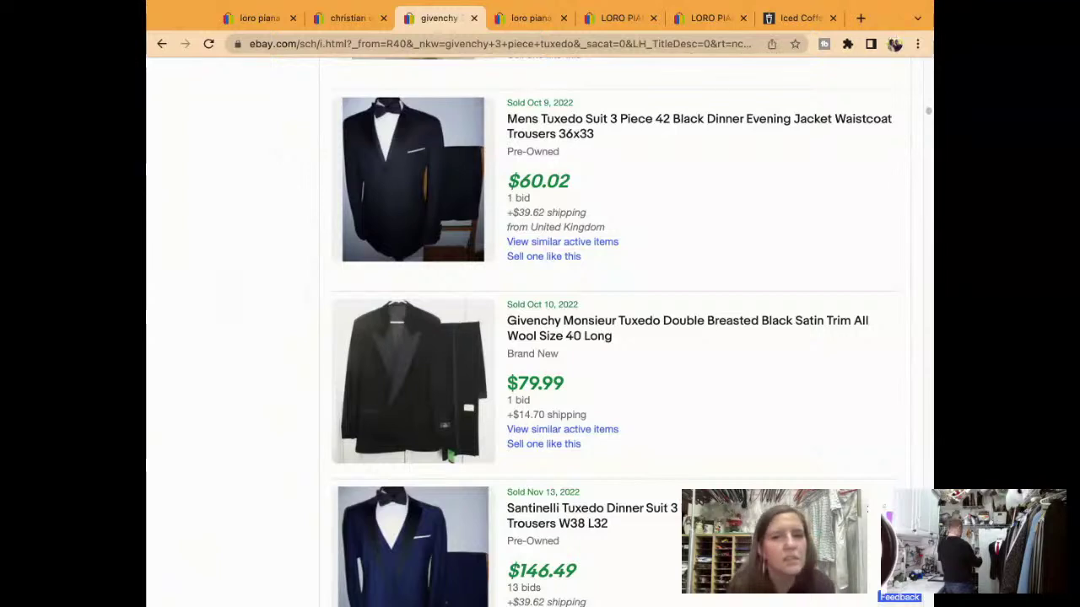
Open the sold Givenchy Monsieur double-breasted size 40 Long tuxedo listing and start a similar listing from it.
click(610, 326)
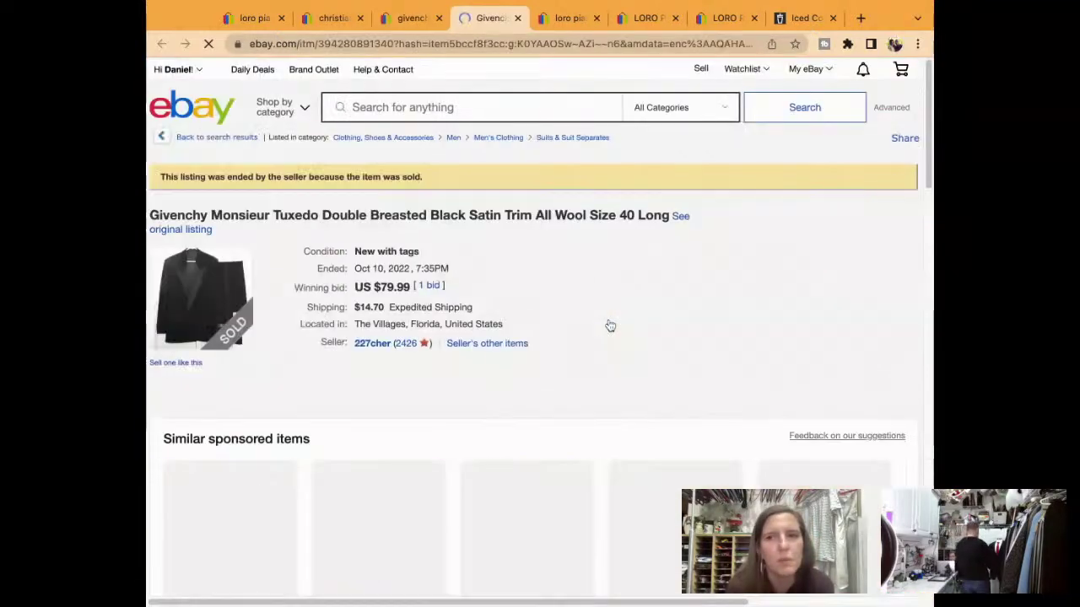
click(196, 366)
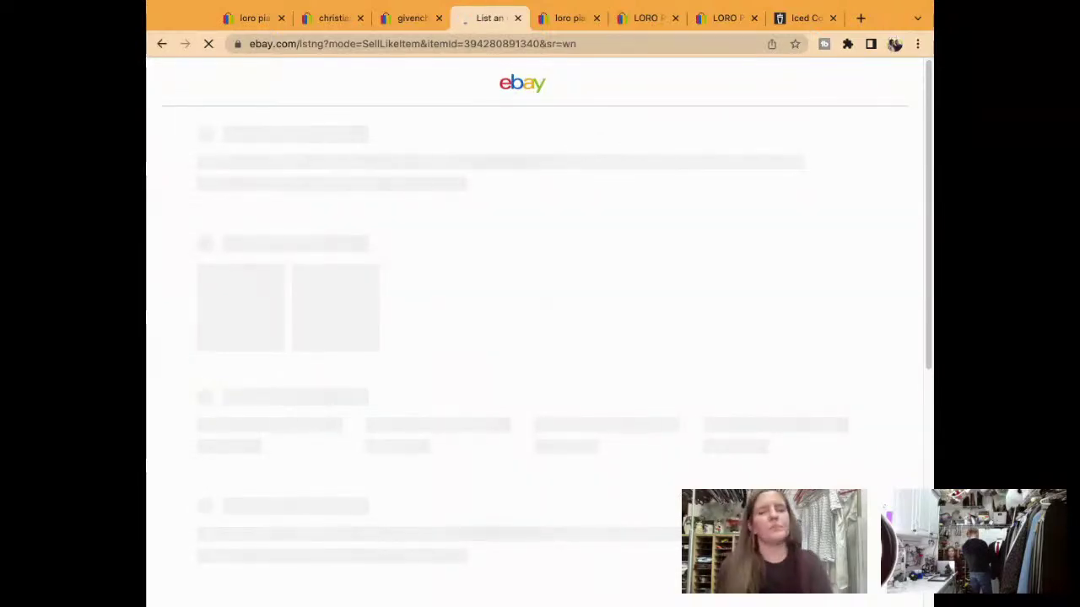
Replace "Monsieur" with "Gentleman" in the new listing's item title.
scroll(255, 380, down, 3)
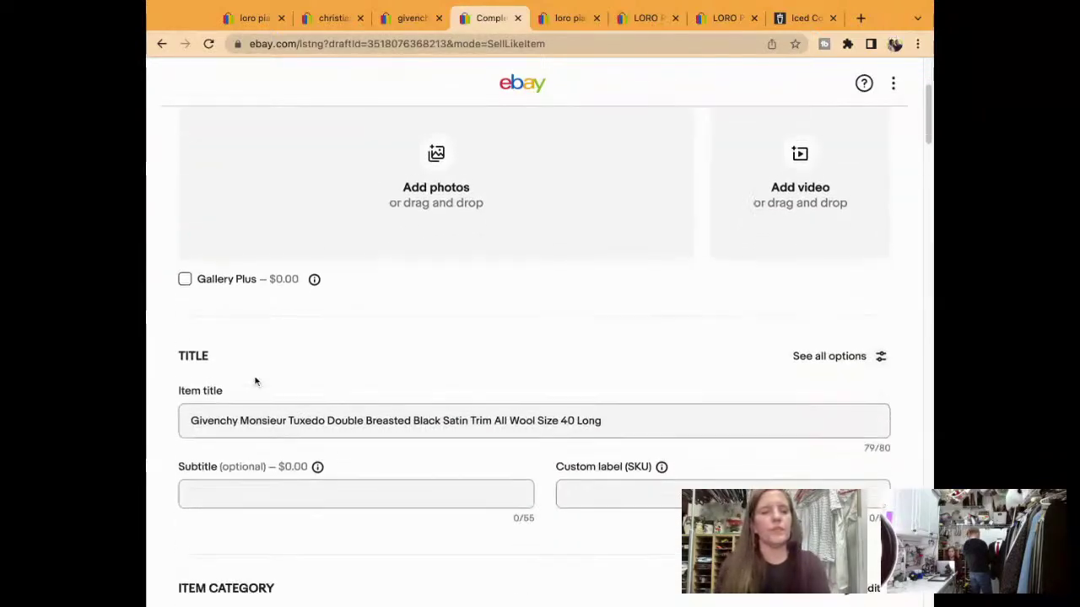
click(287, 416)
key(BackSpace)
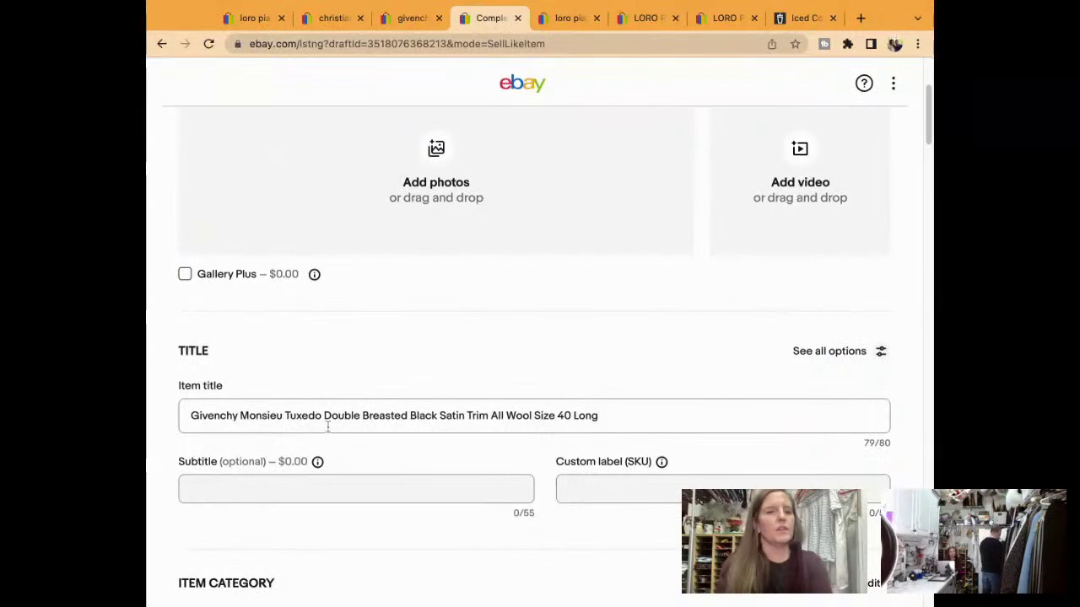
key(BackSpace)
key(BackSpace)
key(BackSpace)
key(BackSpace)
key(BackSpace)
key(BackSpace)
key(BackSpace)
key(BackSpace)
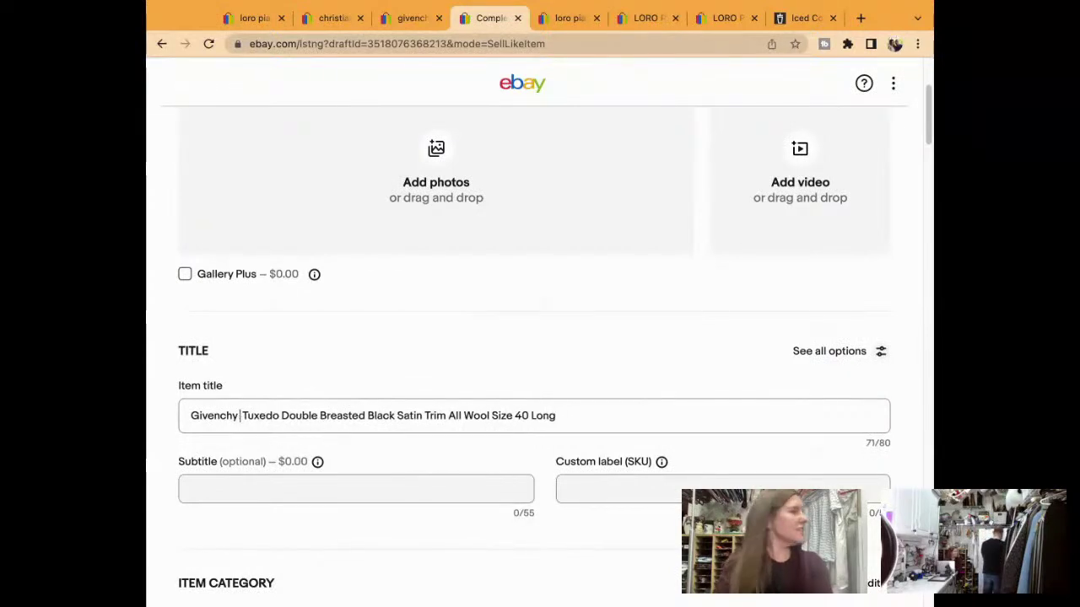
text(G)
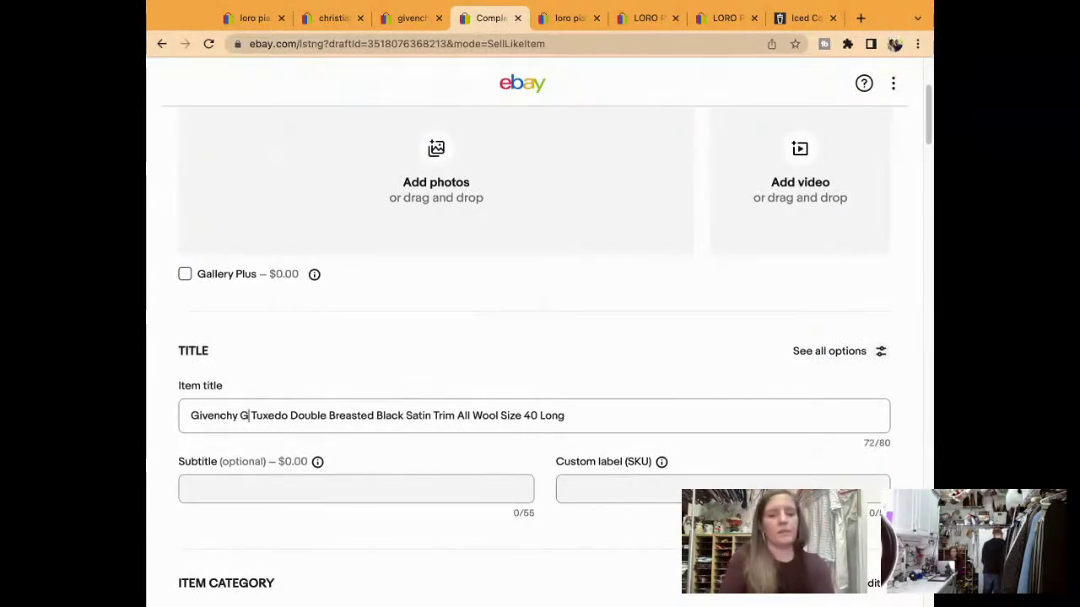
text(entleman)
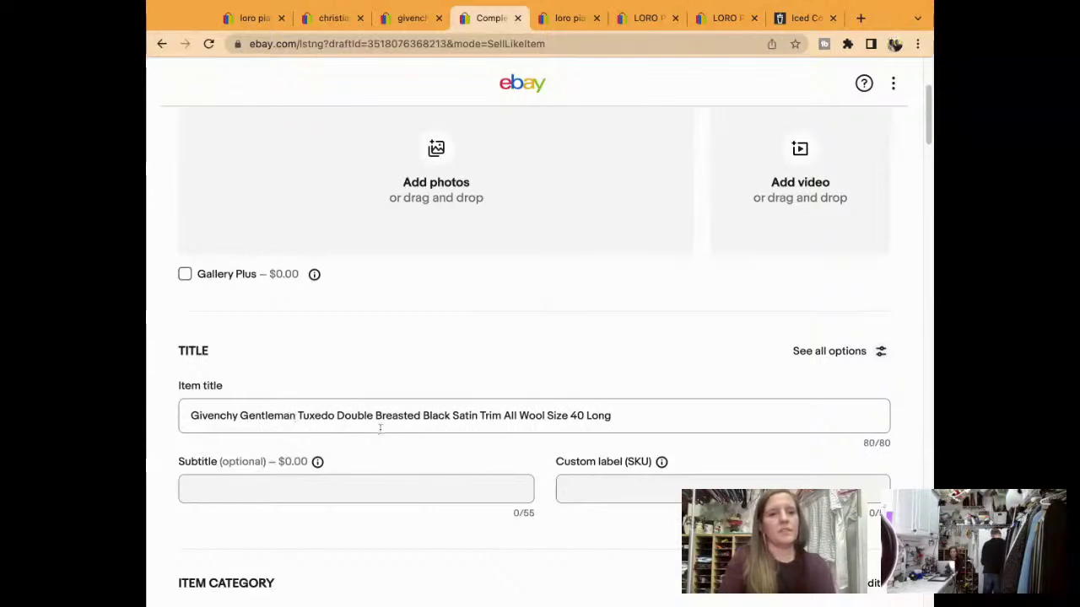
Replace "Double" with "Single" in the item title so it reads "Single Breasted".
click(376, 413)
key(BackSpace)
key(BackSpace)
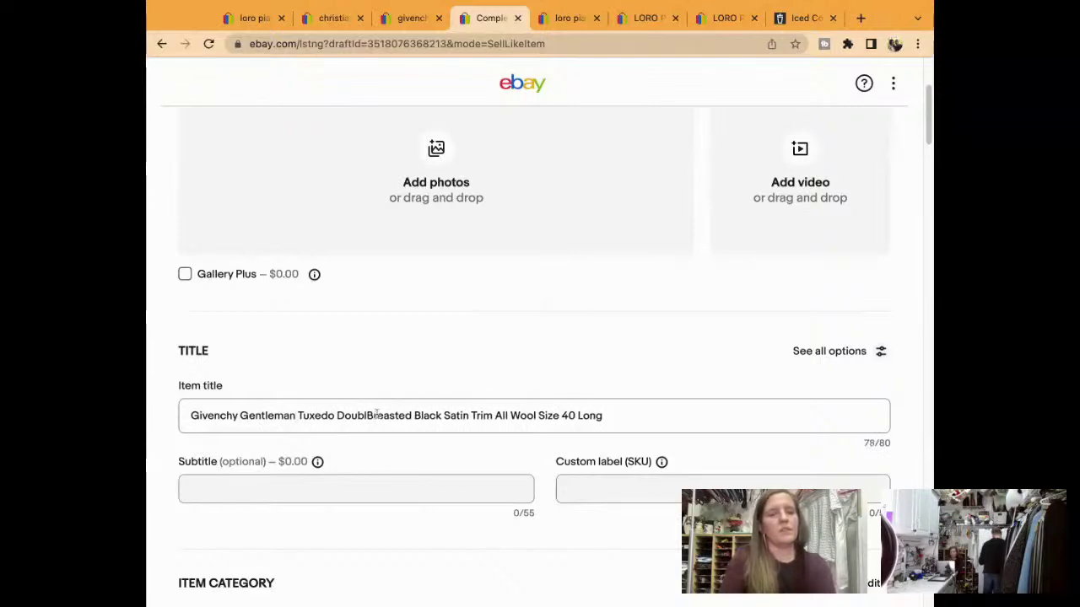
key(BackSpace)
key(BackSpace)
key(BackSpace)
key(BackSpace)
key(BackSpace)
text(Single)
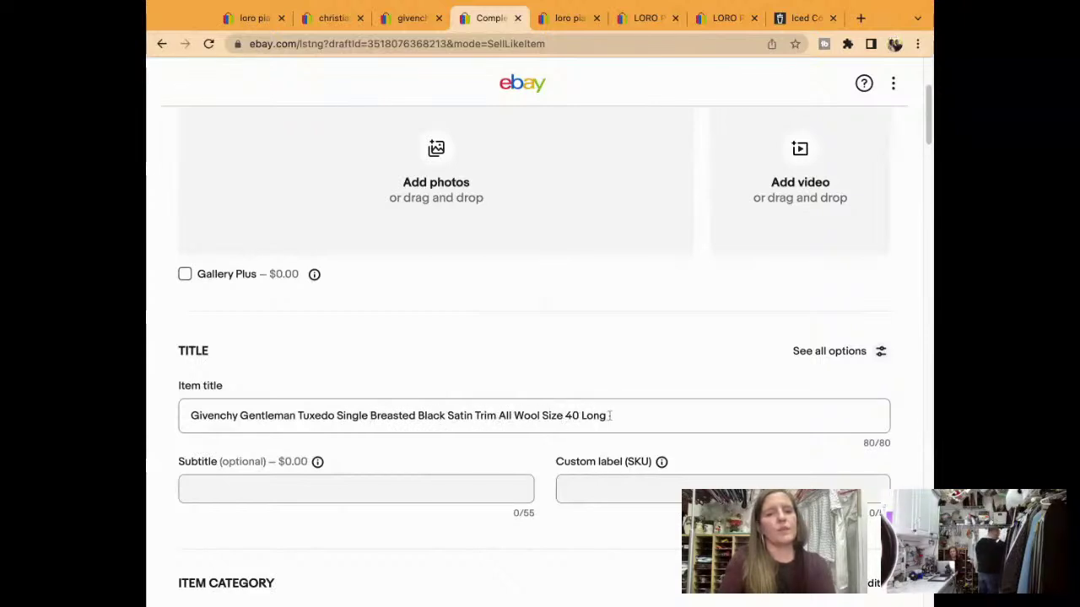
Shorten the size at the end of the item title to "40L" and add "USA" after it.
key(BackSpace)
key(BackSpace)
key(BackSpace)
key(BackSpace)
key(BackSpace)
text(L)
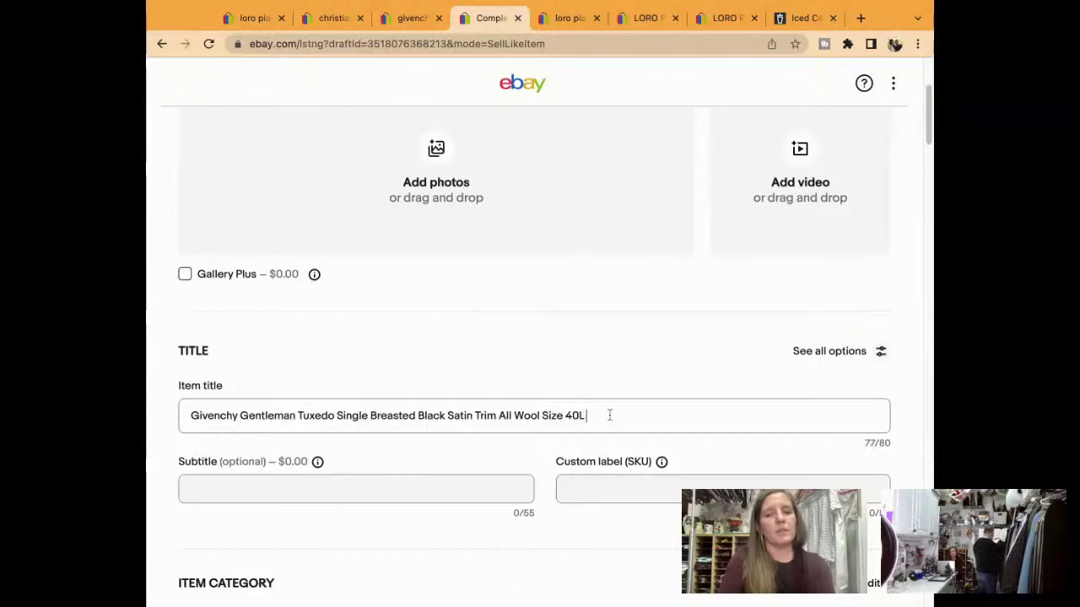
text( USA)
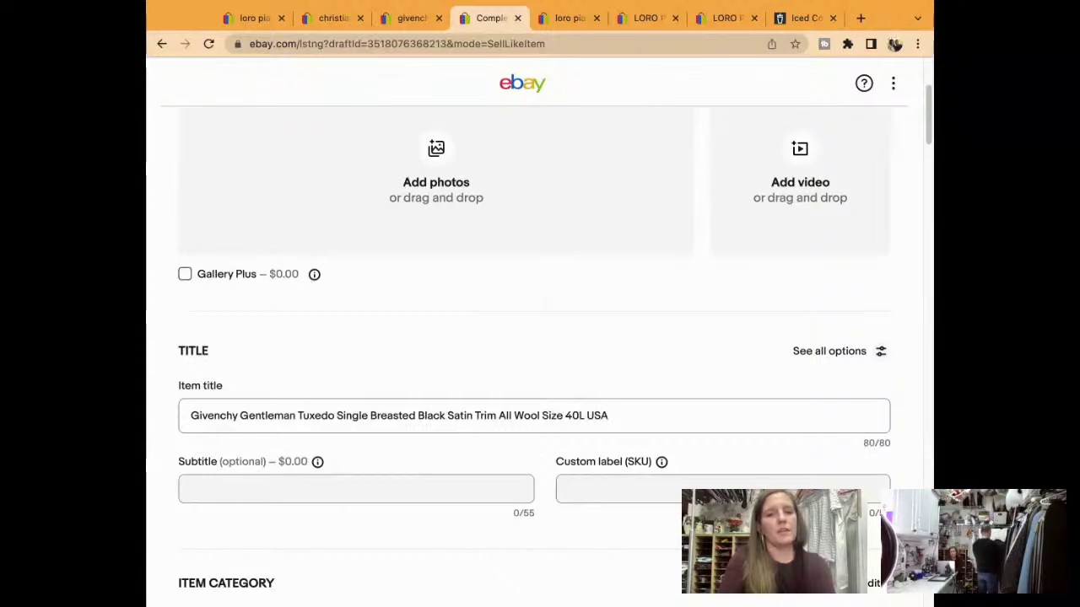
Replace "All Wool Size" with "3 Piece" in the item title.
drag(560, 416, 497, 417)
key(BackSpace)
key(BackSpace)
key(BackSpace)
key(BackSpace)
key(BackSpace)
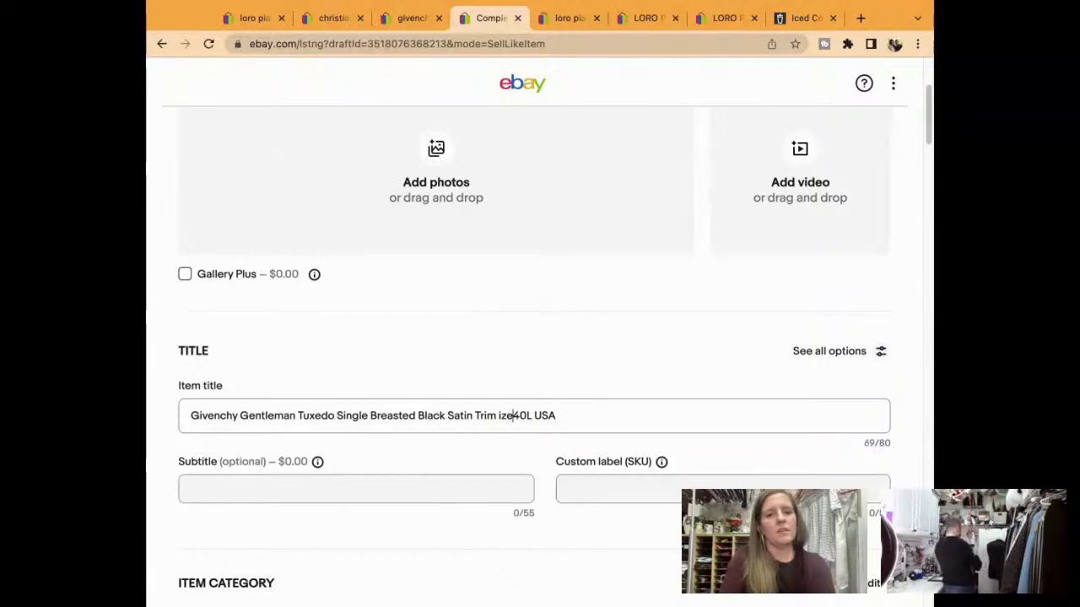
text(3 Piece)
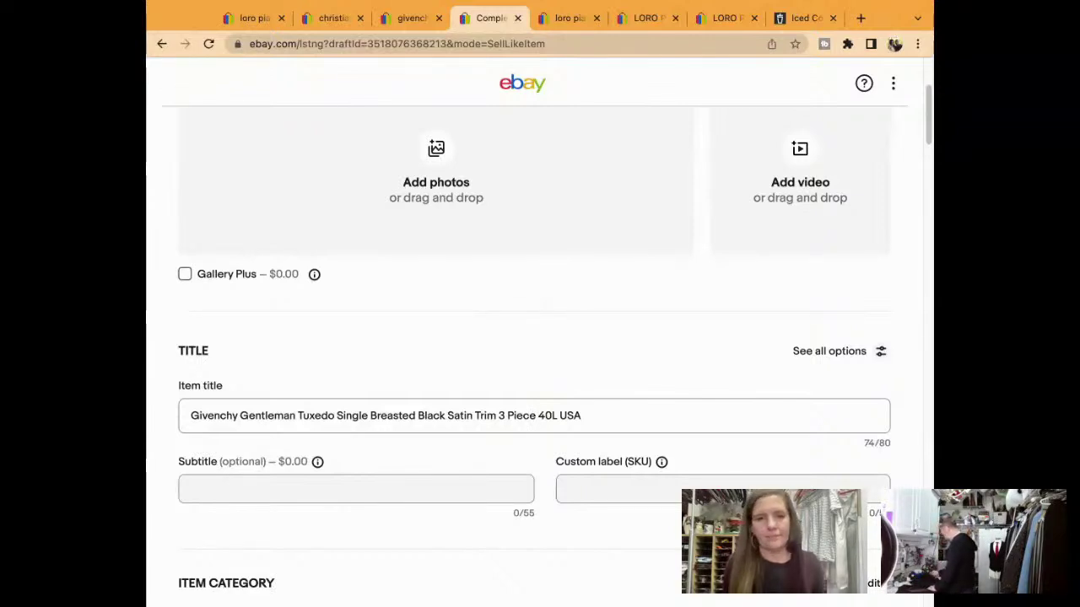
Move "40L" in the item title to directly after "Gentleman" and put "Size" before it.
double_click(540, 415)
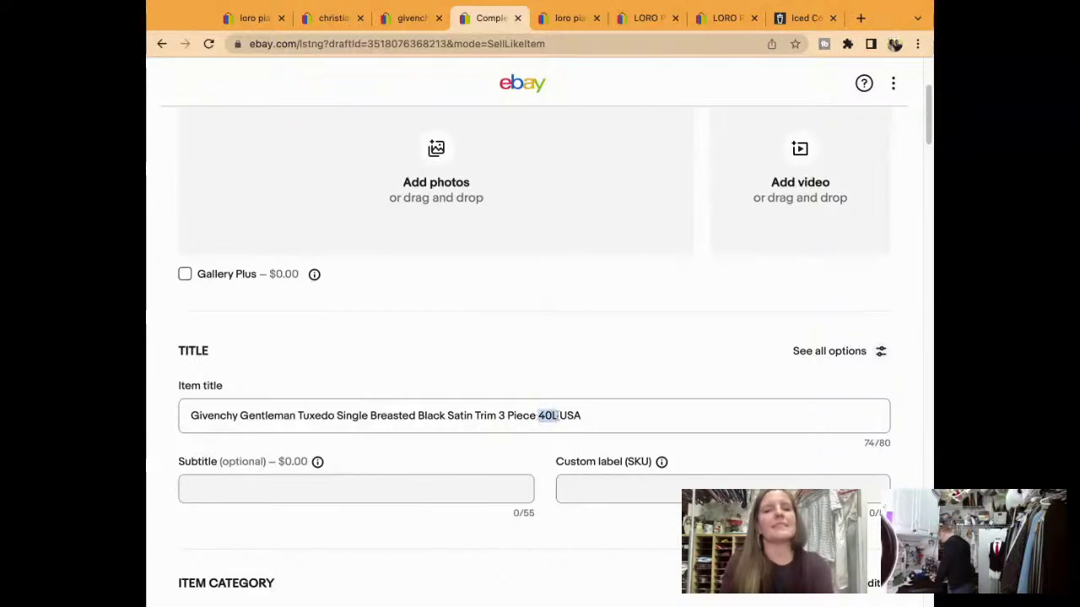
key(BackSpace)
key(BackSpace)
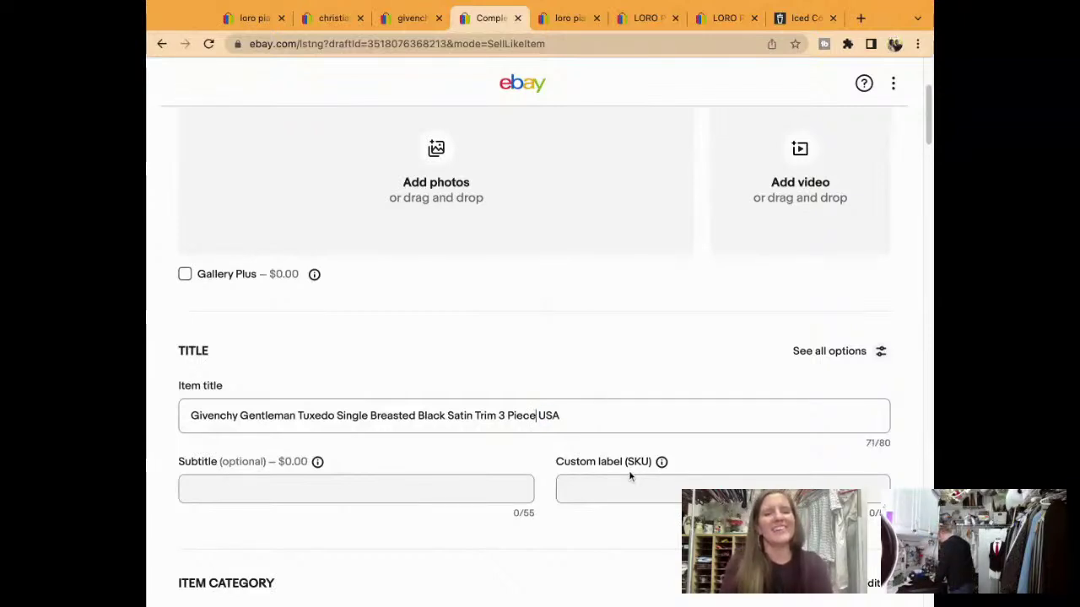
click(297, 415)
key(BackSpace)
key(BackSpace)
text(an)
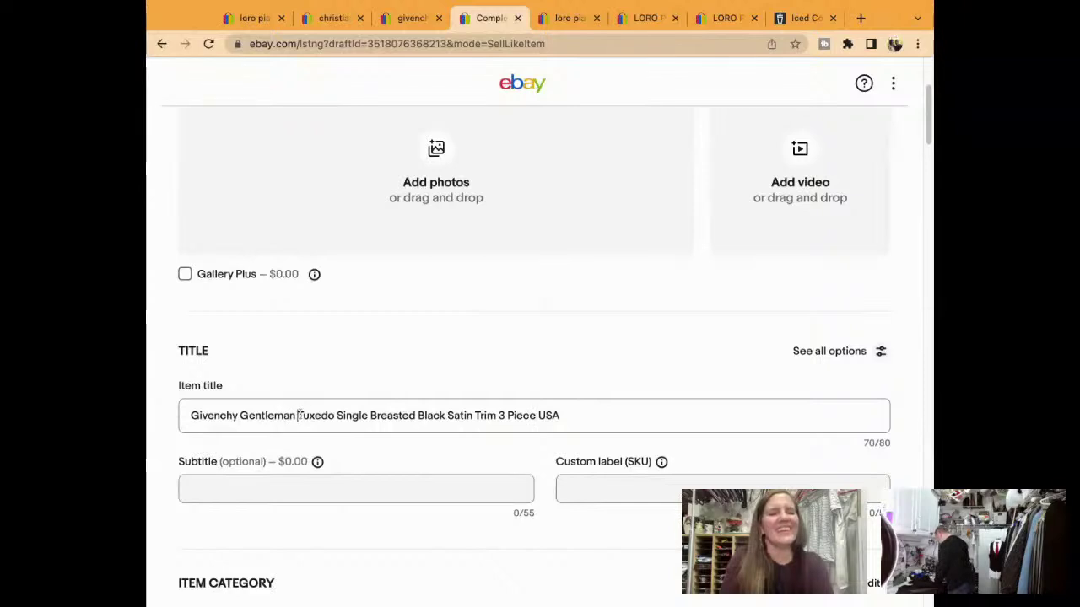
text( 40L)
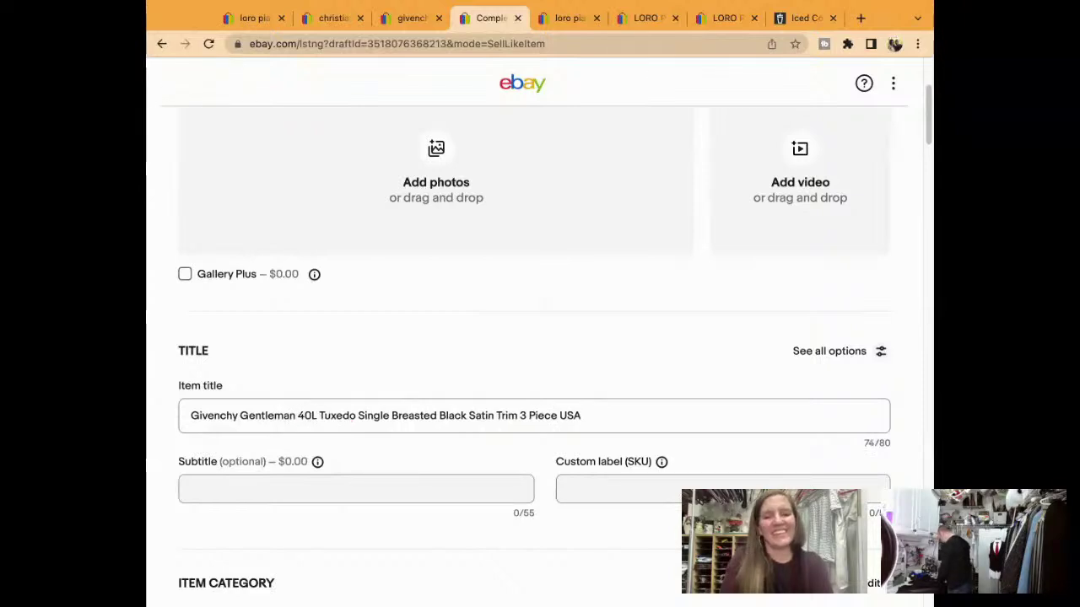
click(298, 415)
text(Siz)
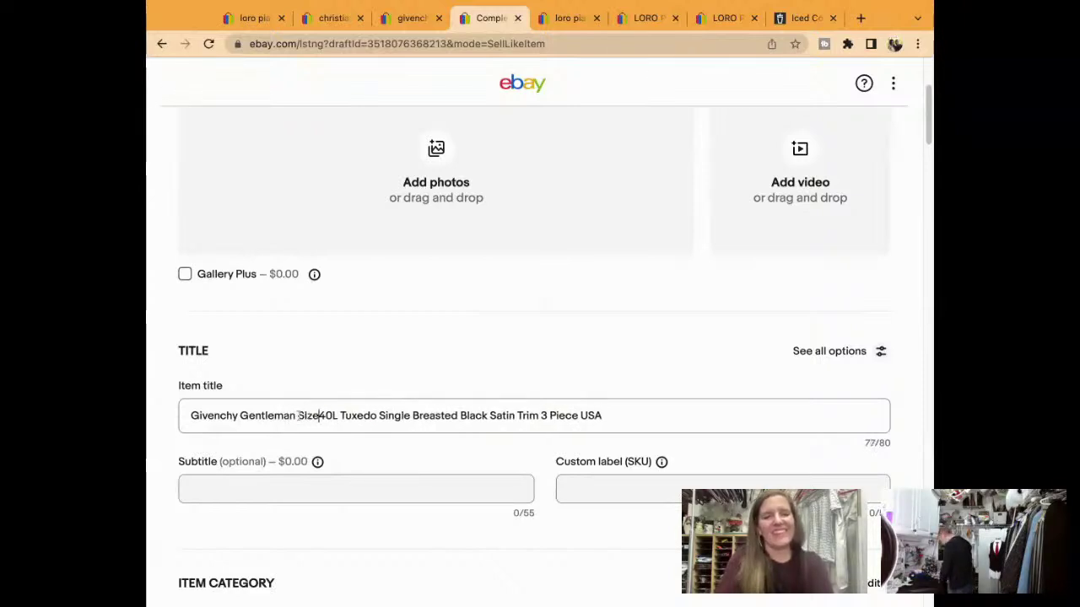
text(e)
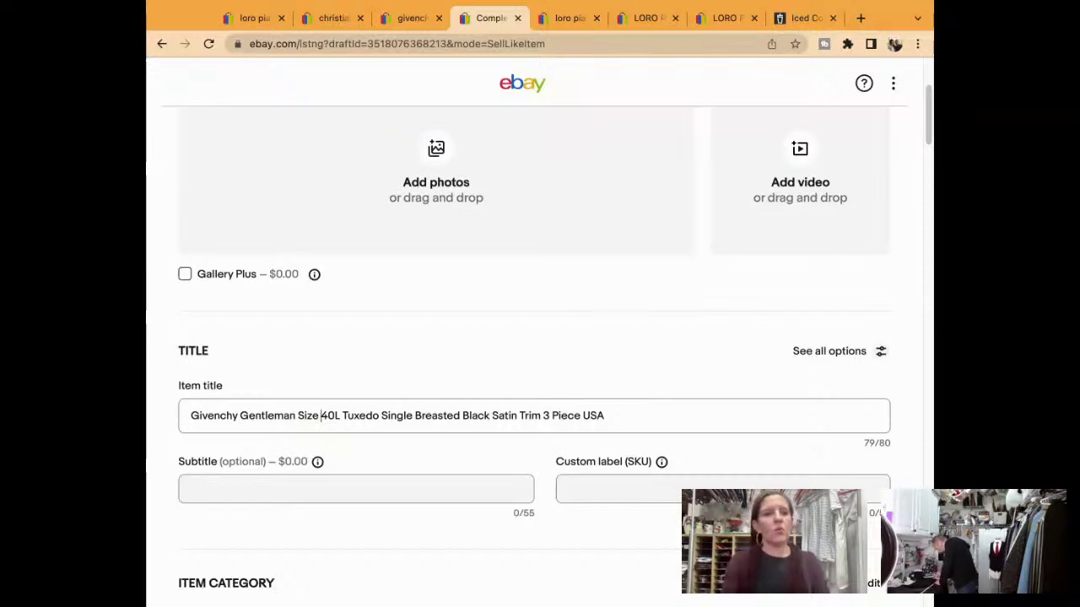
Change the size in the item title to 44L and enter 4764 as the custom label (SKU).
click(335, 413)
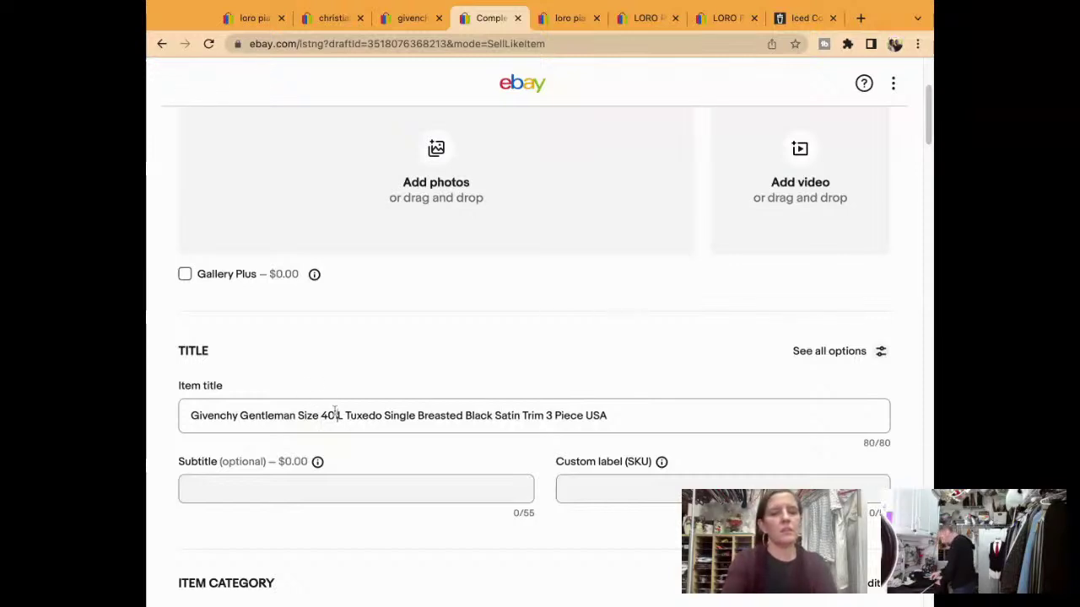
key(BackSpace)
text(4)
click(608, 491)
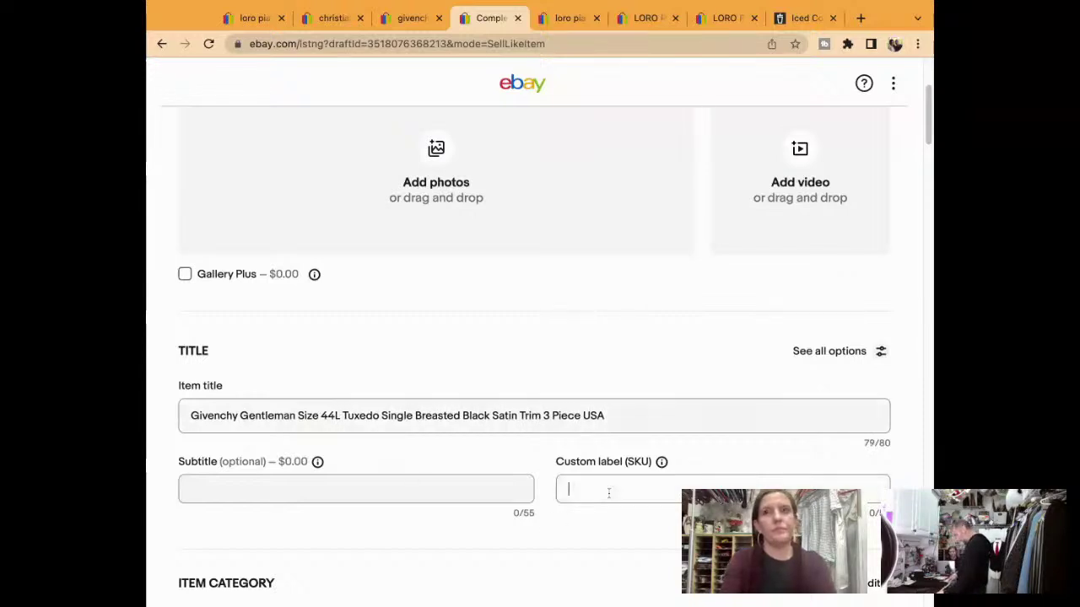
text(4764)
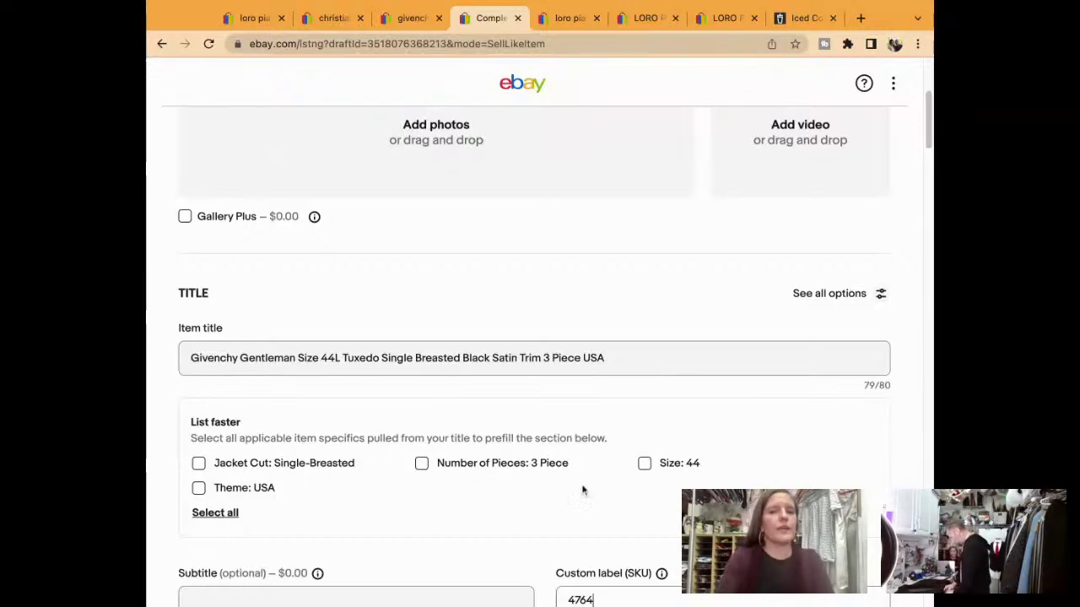
Change the size in the item title to 44R.
click(348, 361)
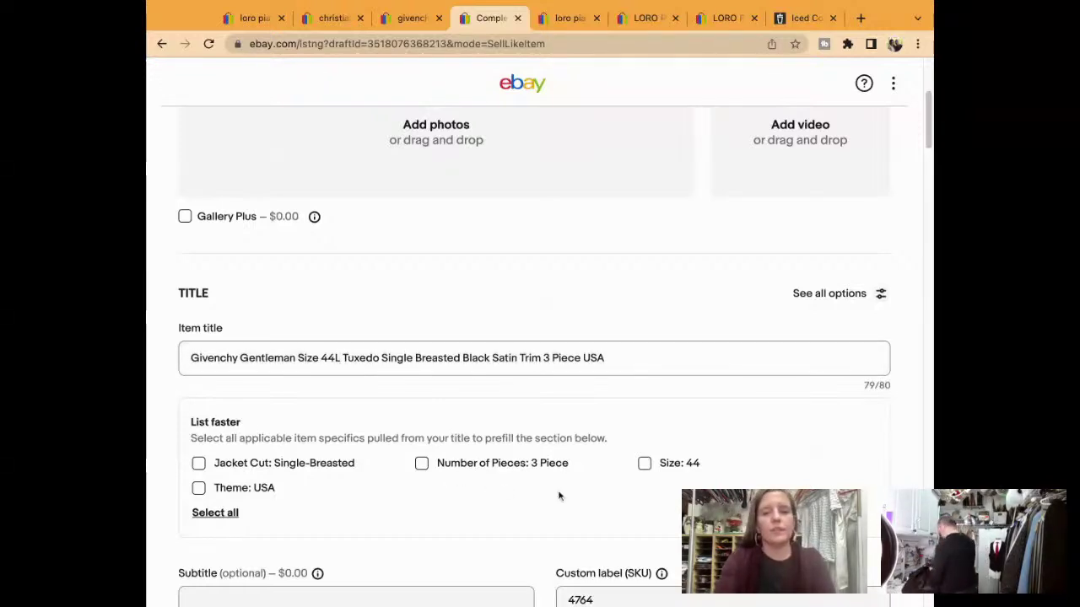
key(BackSpace)
text(R)
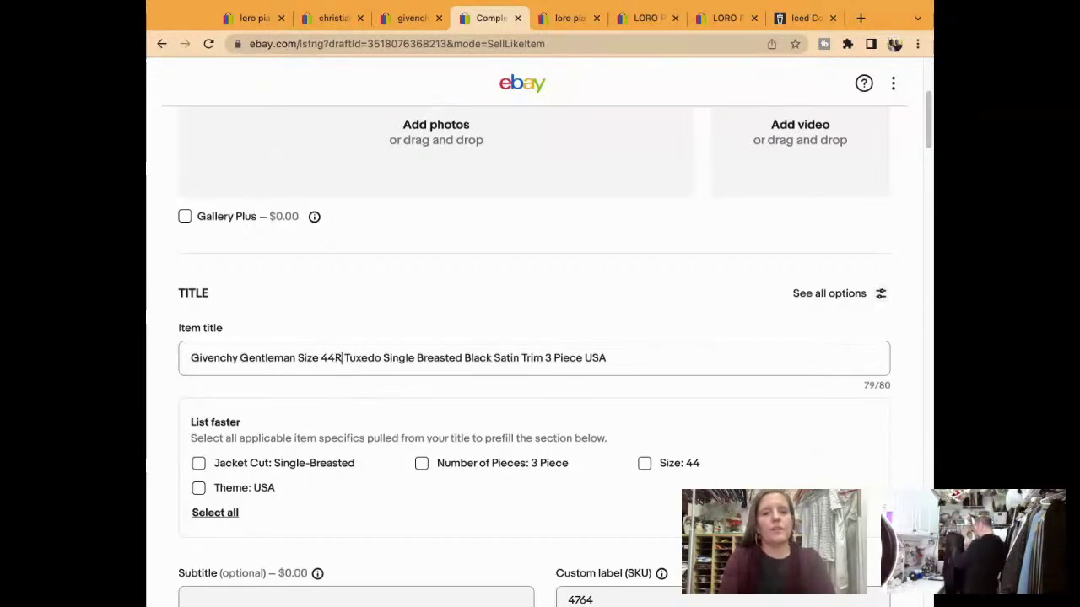
scroll(551, 532, down, 2)
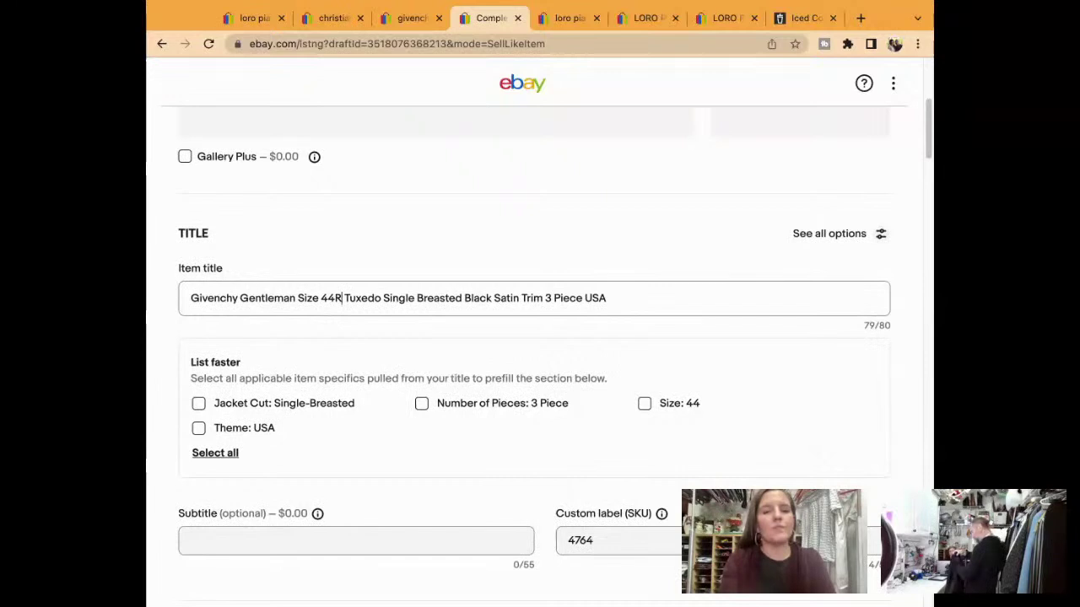
Apply the suggested item specifics Number of Pieces: 3 Piece, Size: 44, Theme: USA and Jacket Cut: Single-Breasted.
click(421, 403)
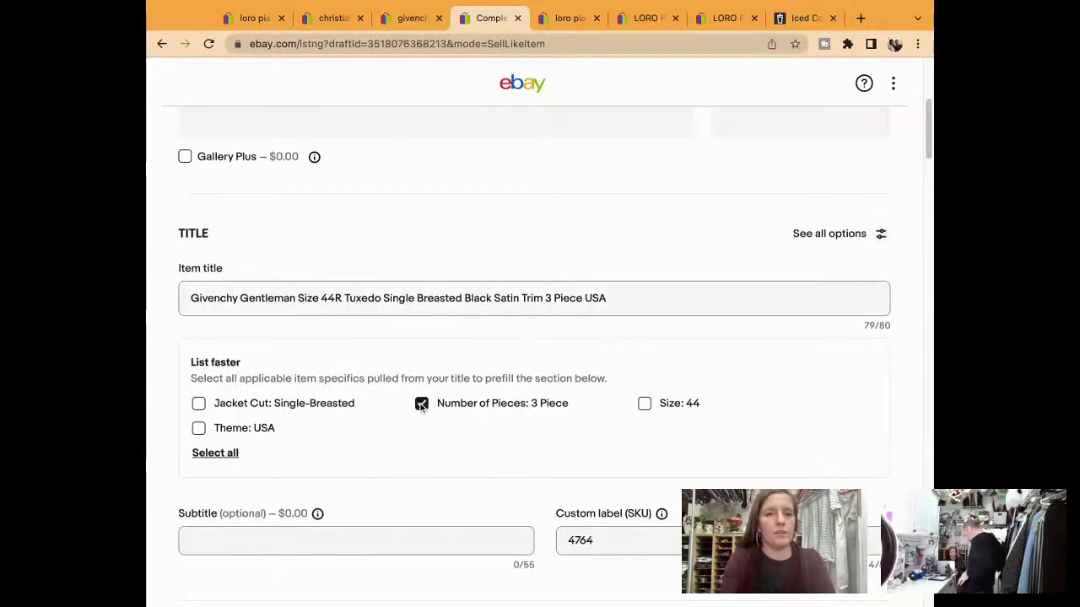
click(644, 404)
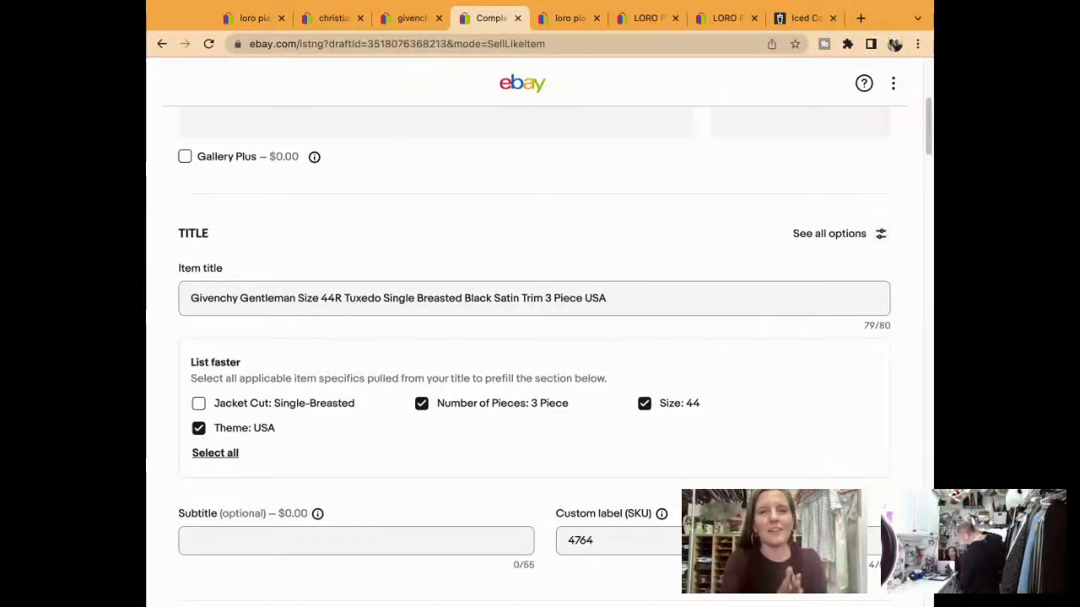
click(198, 403)
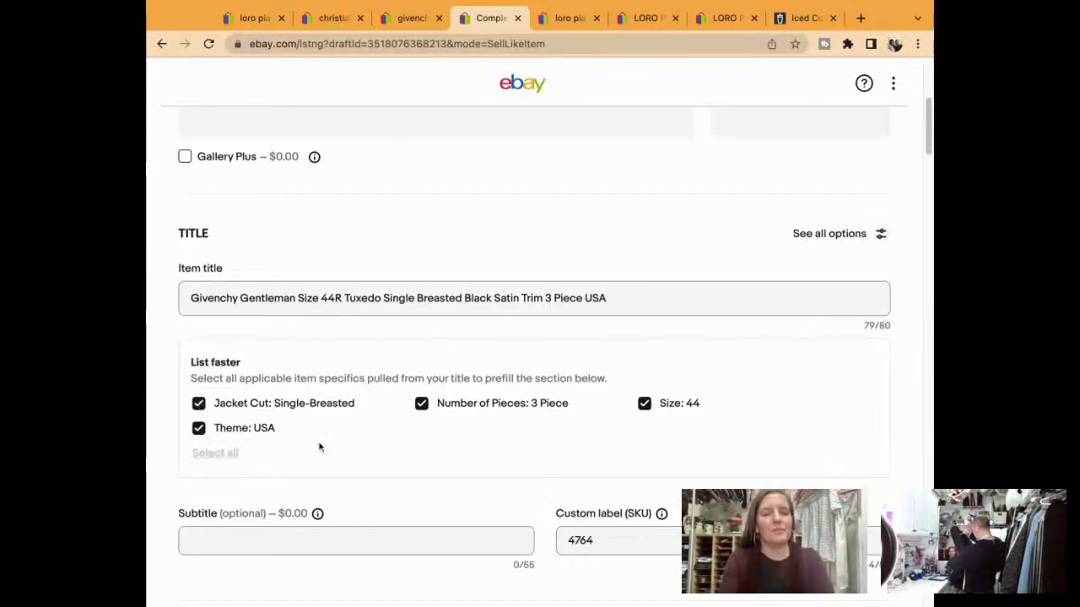
Set the required Size Type item specific to Regular.
scroll(336, 455, down, 5)
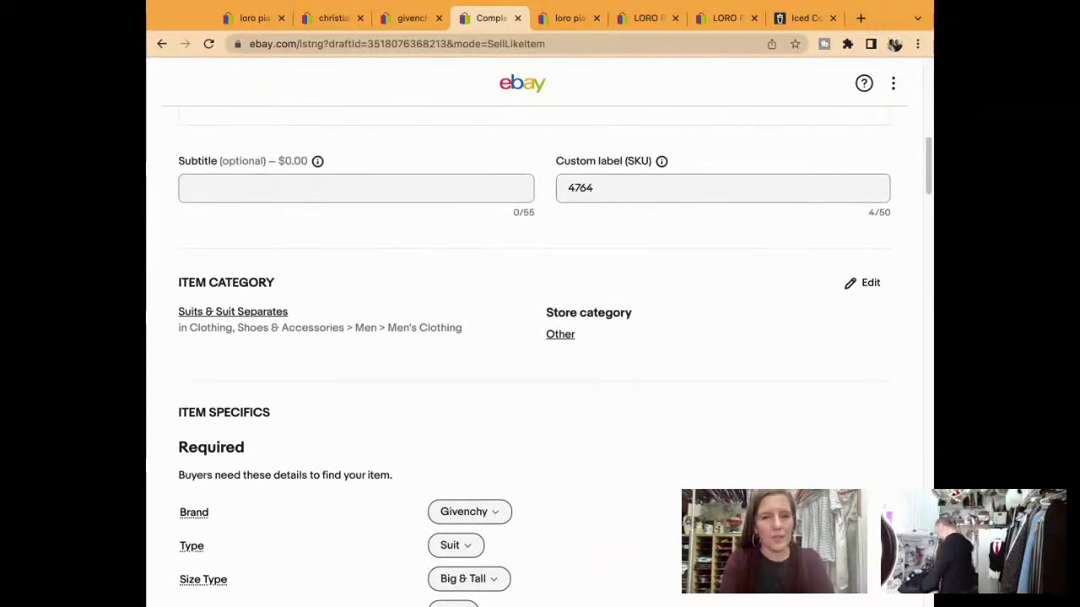
scroll(539, 354, down, 2)
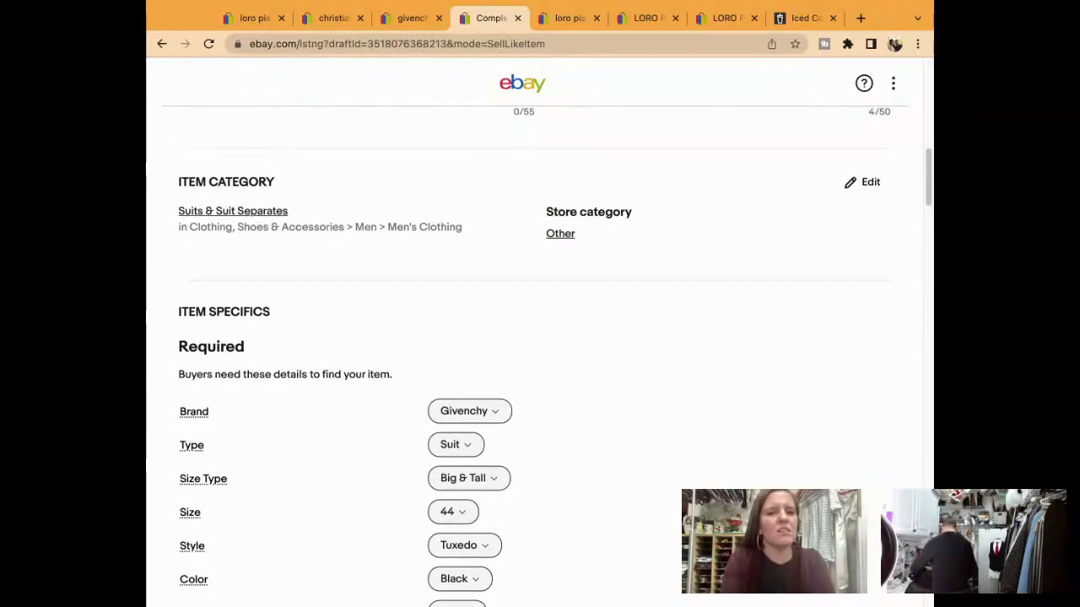
scroll(540, 355, up, 5)
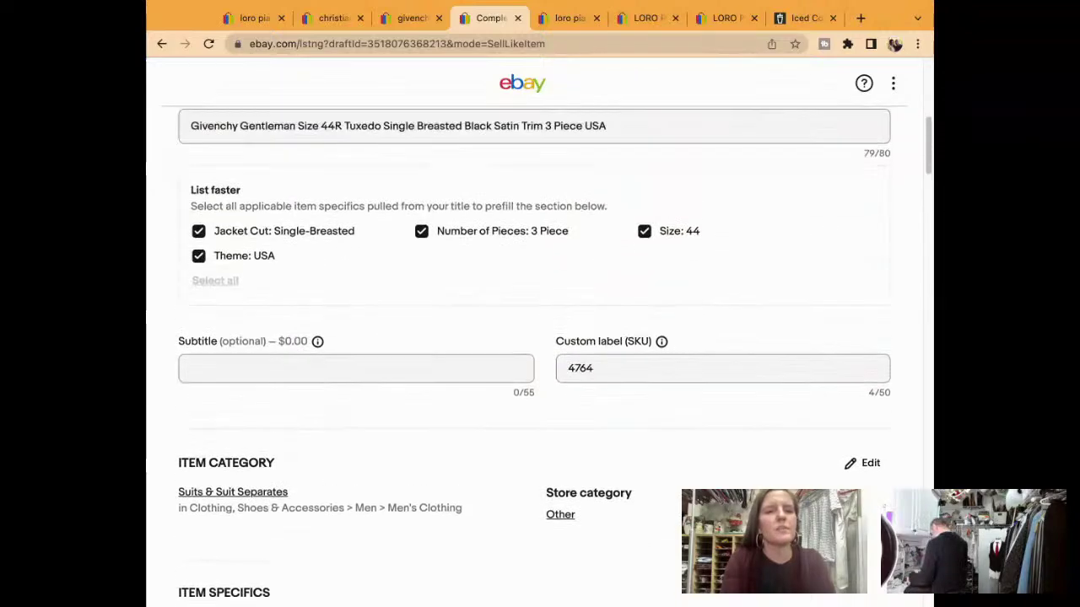
scroll(540, 337, down, 5)
scroll(447, 239, up, 2)
click(489, 279)
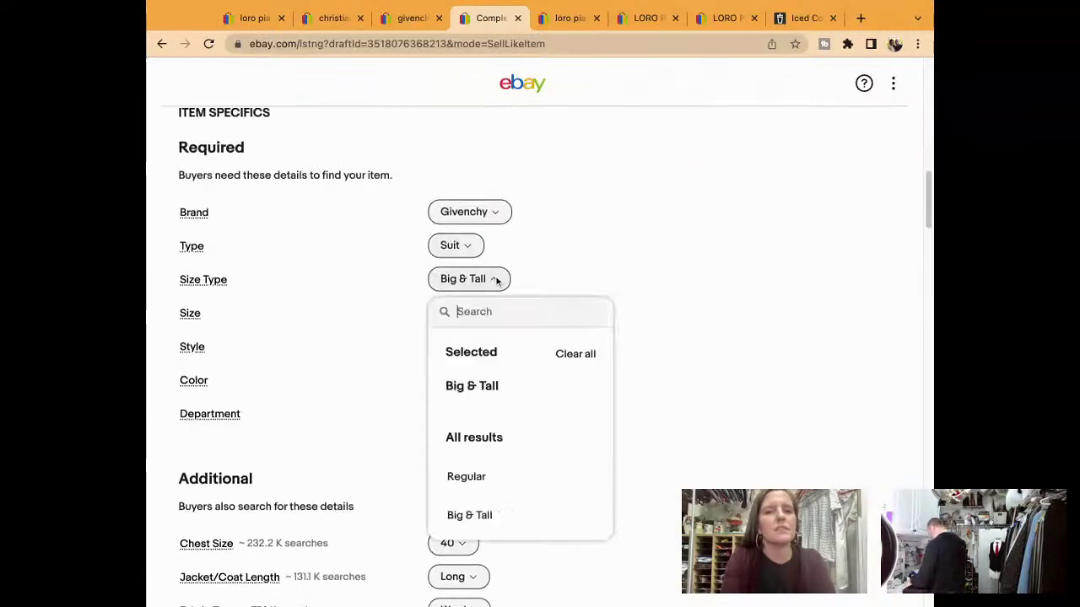
click(501, 477)
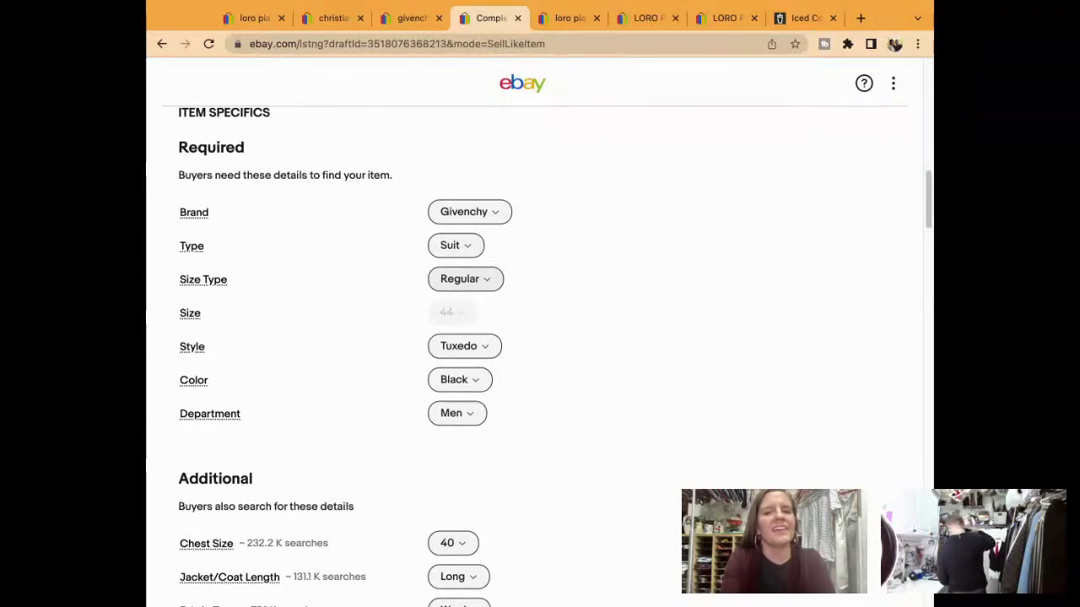
Set the Chest Size item specific to 46.
scroll(447, 361, down, 3)
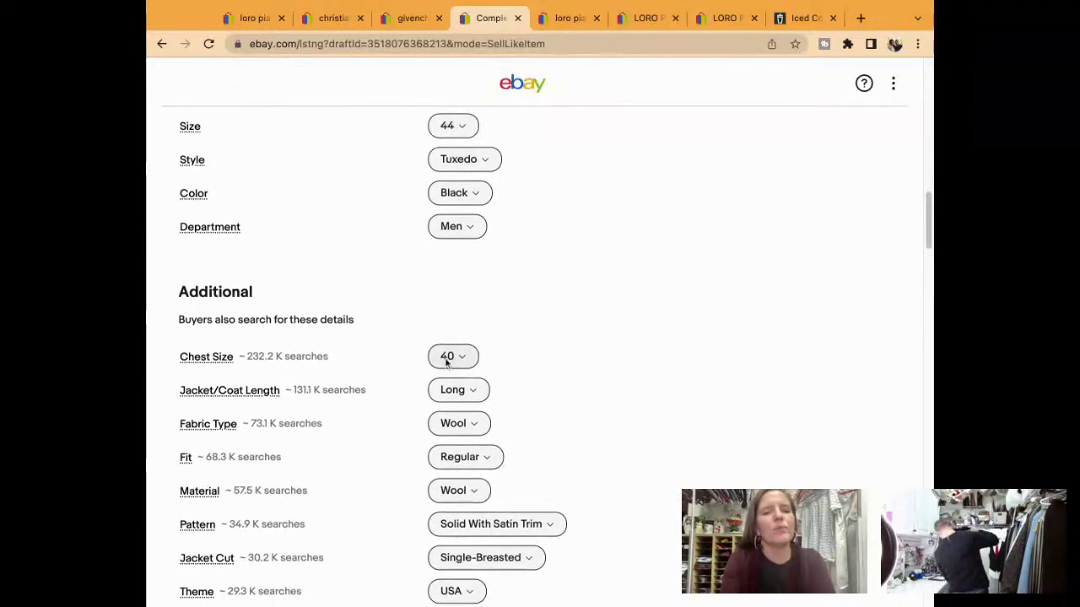
click(447, 358)
scroll(624, 437, down, 1)
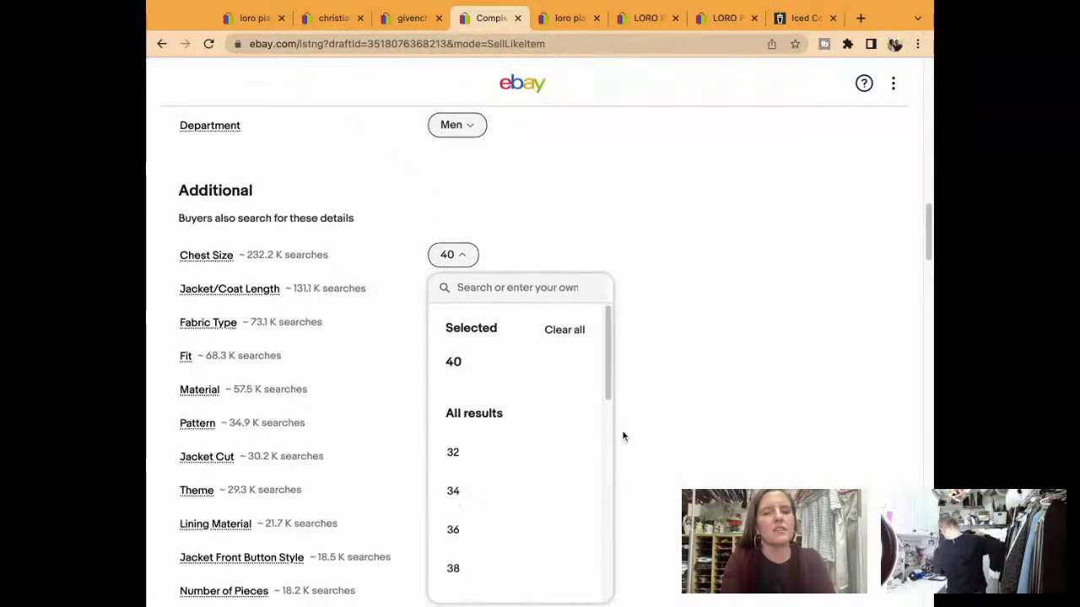
scroll(607, 378, down, 4)
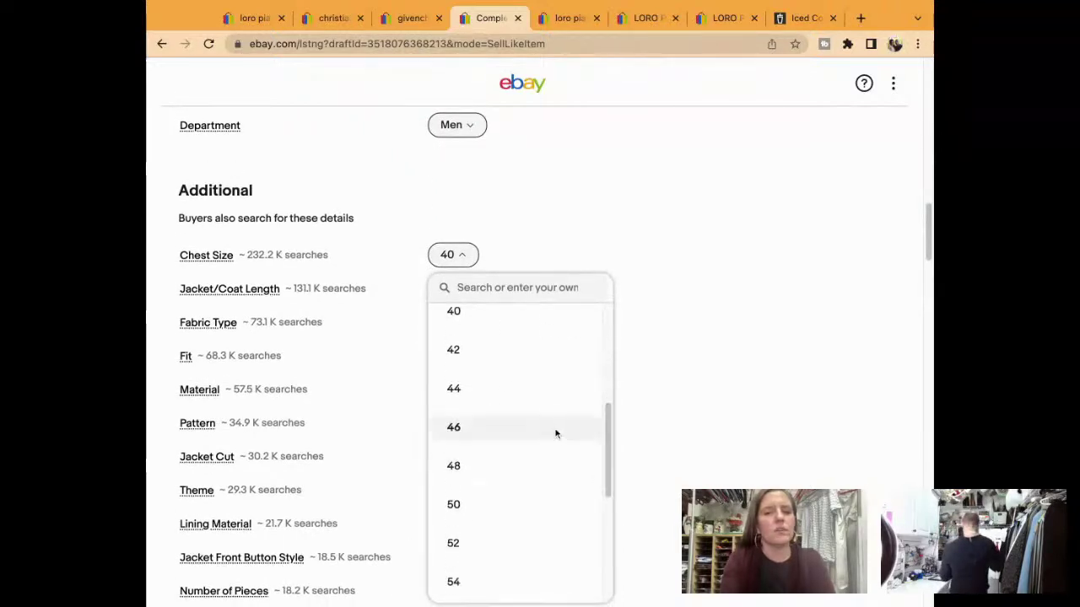
click(556, 434)
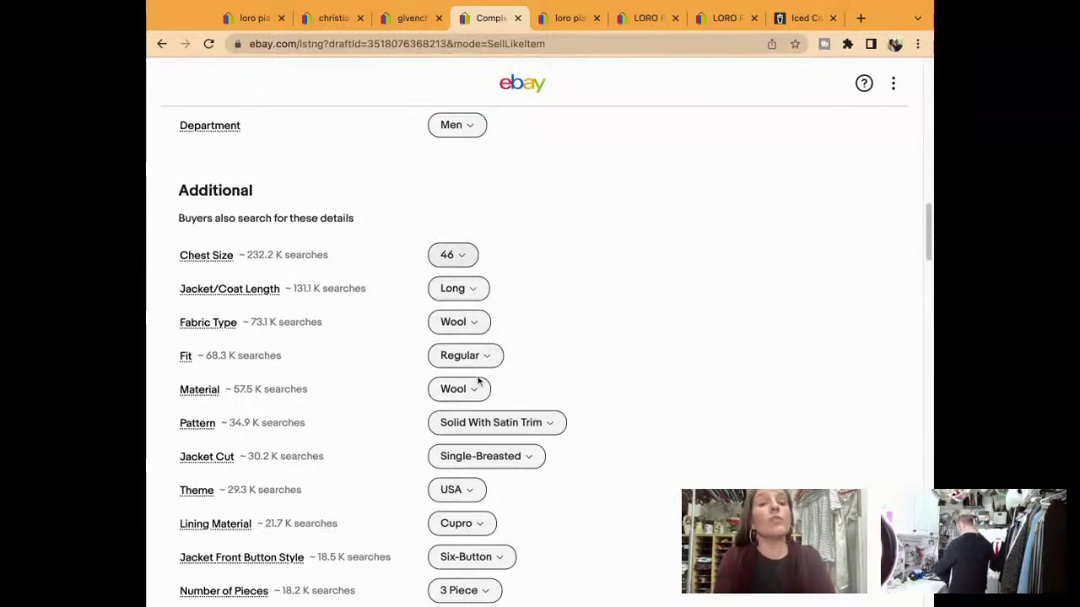
Set the Jacket/Coat Length item specific to Regular.
scroll(474, 337, down, 3)
click(458, 174)
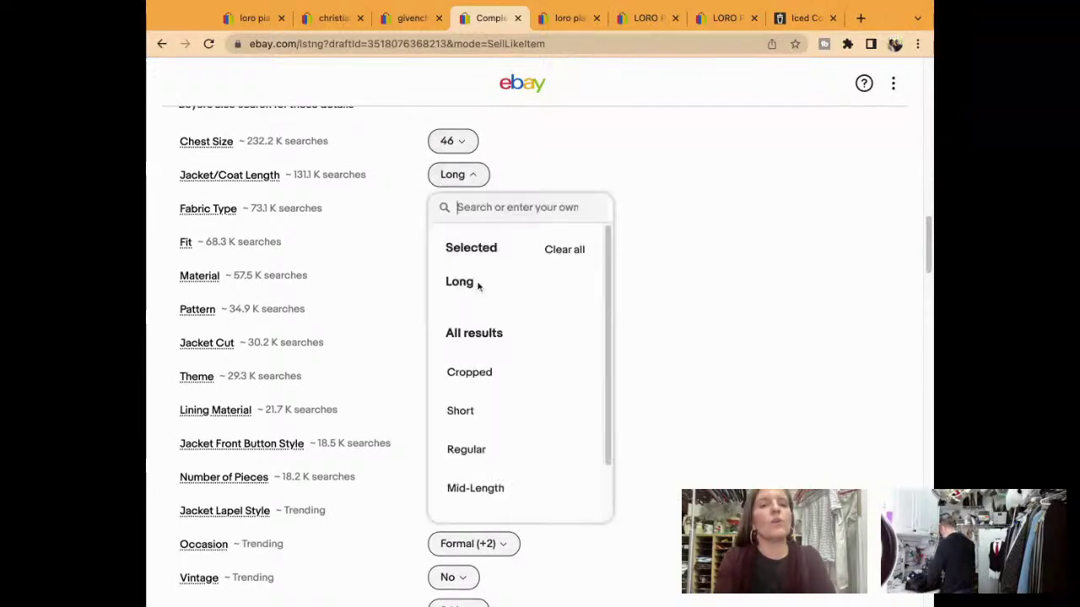
click(501, 448)
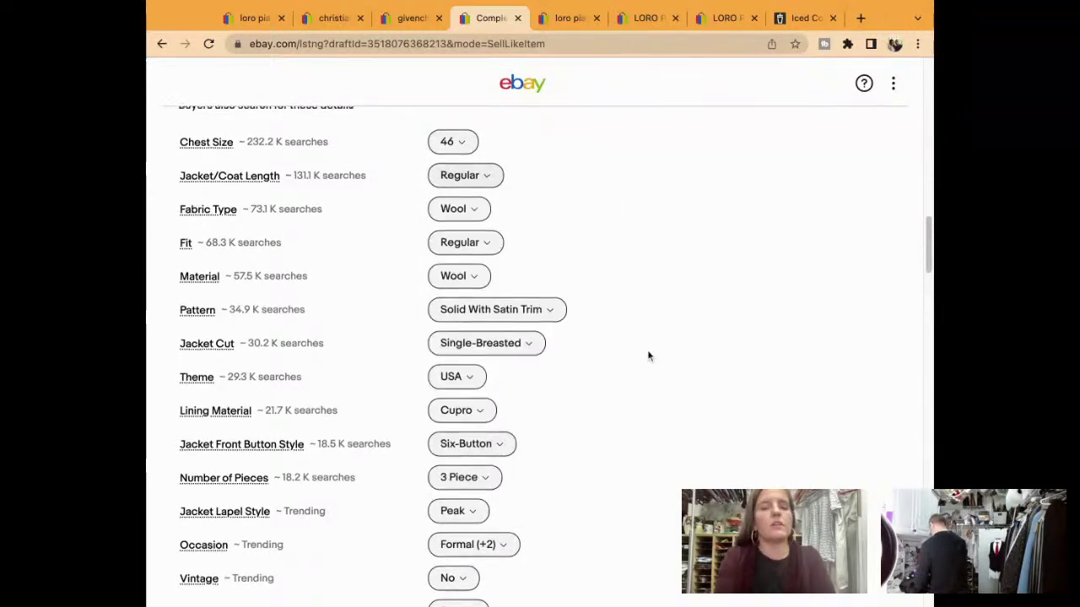
Review the item title, custom label, category and item specifics of the listing down to the waist size.
scroll(649, 338, up, 10)
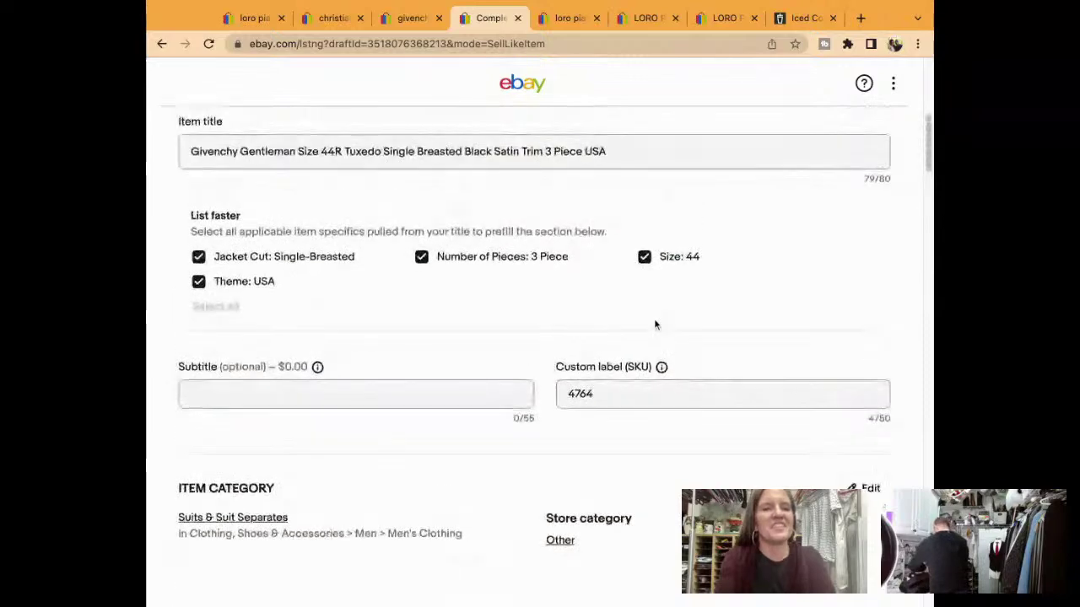
scroll(654, 324, down, 5)
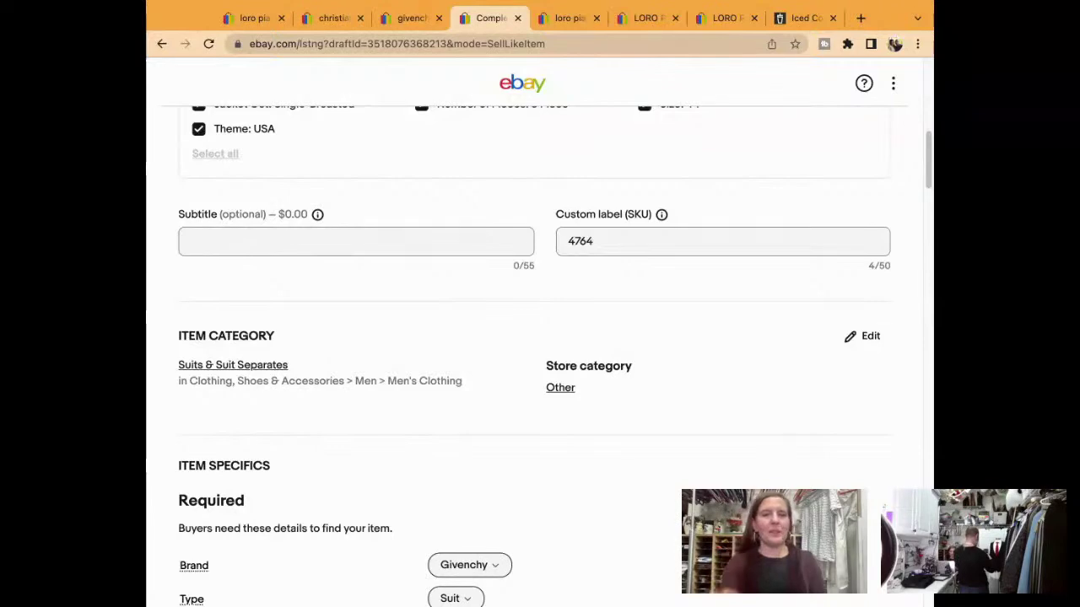
scroll(540, 337, down, 4)
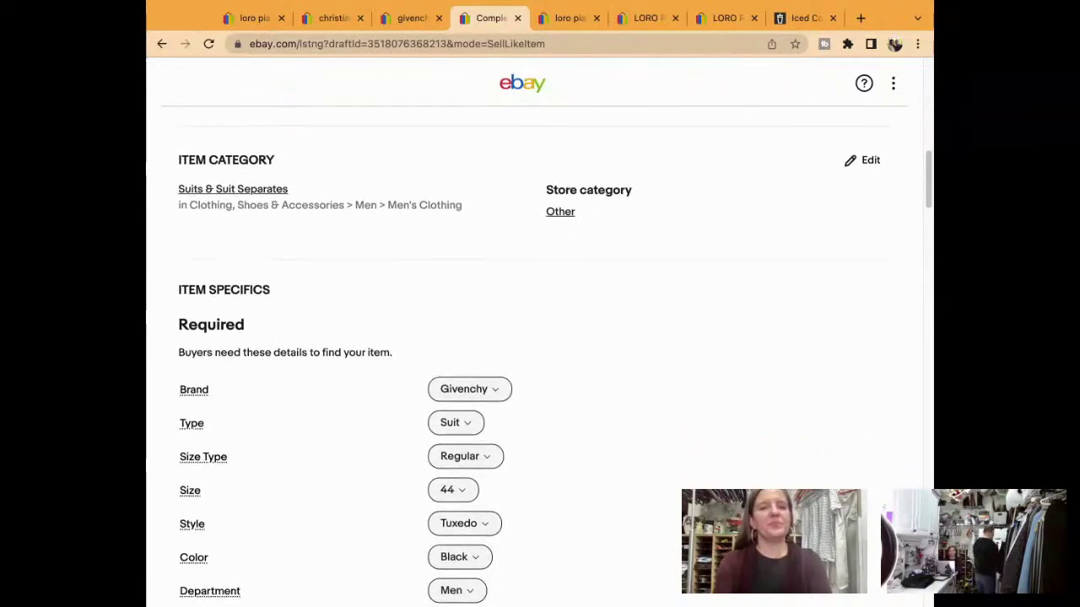
scroll(540, 337, down, 10)
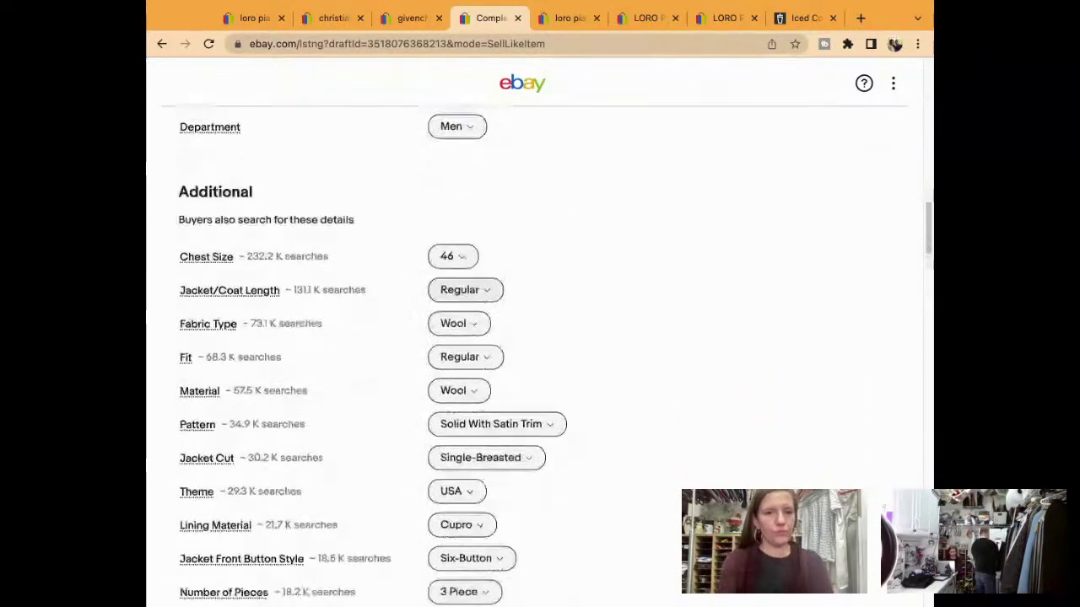
scroll(540, 338, down, 4)
scroll(540, 337, down, 1)
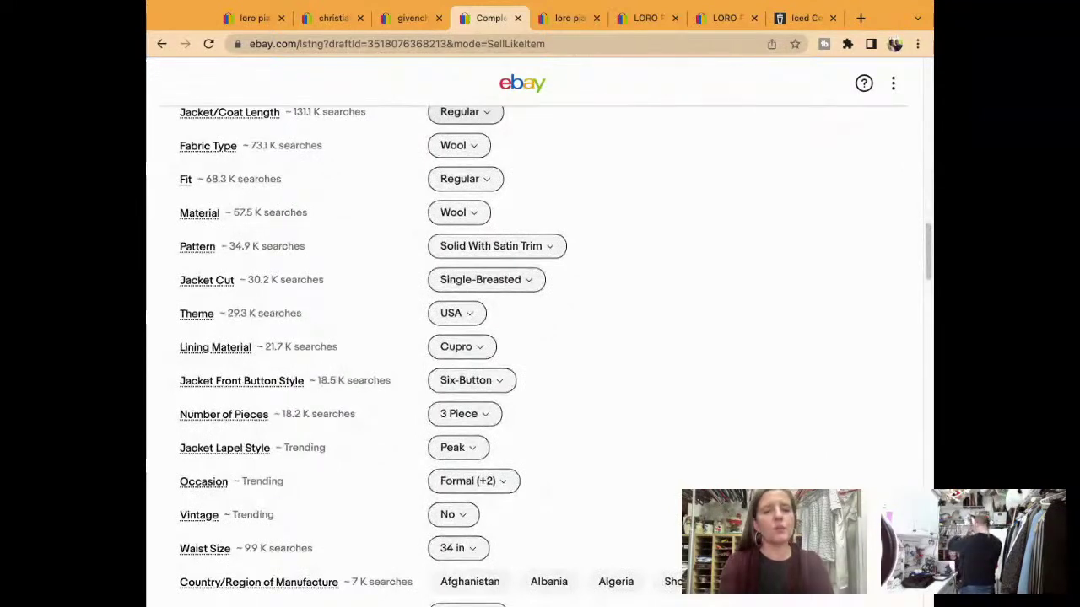
scroll(540, 354, down, 2)
click(473, 480)
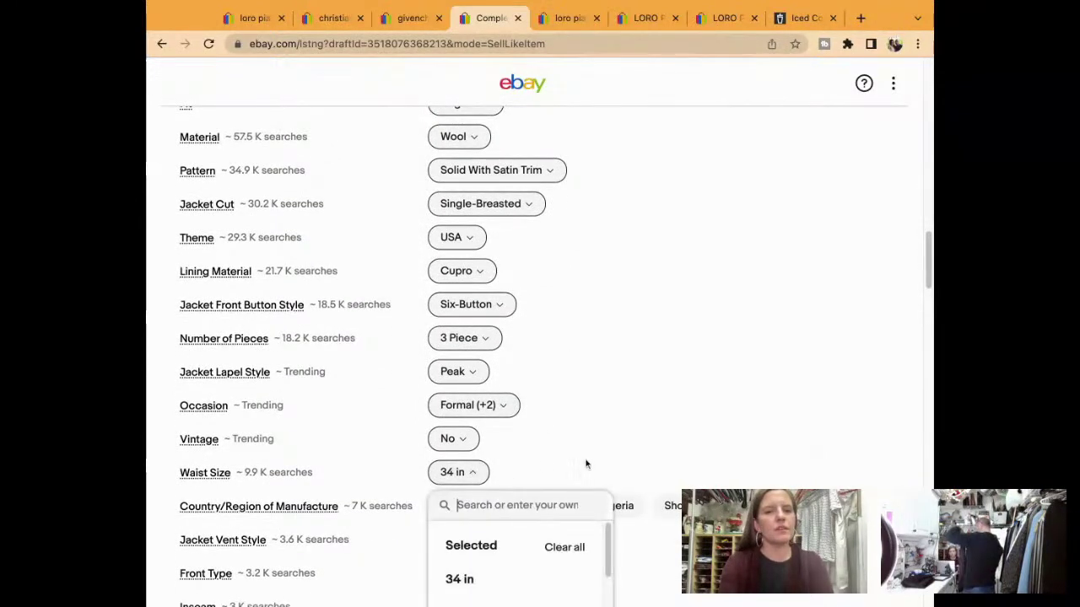
scroll(586, 463, down, 3)
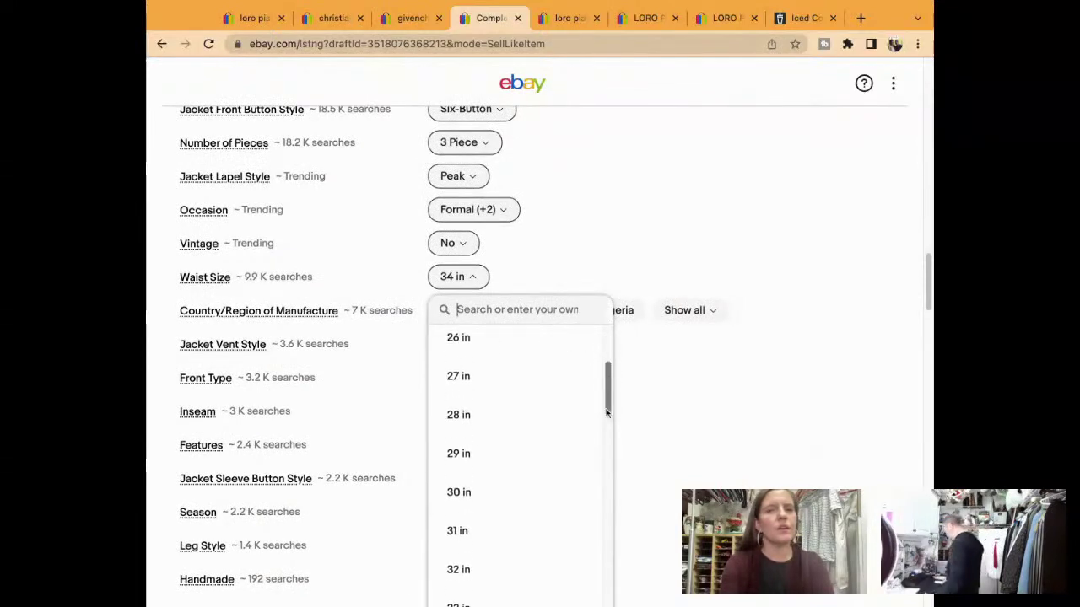
click(650, 230)
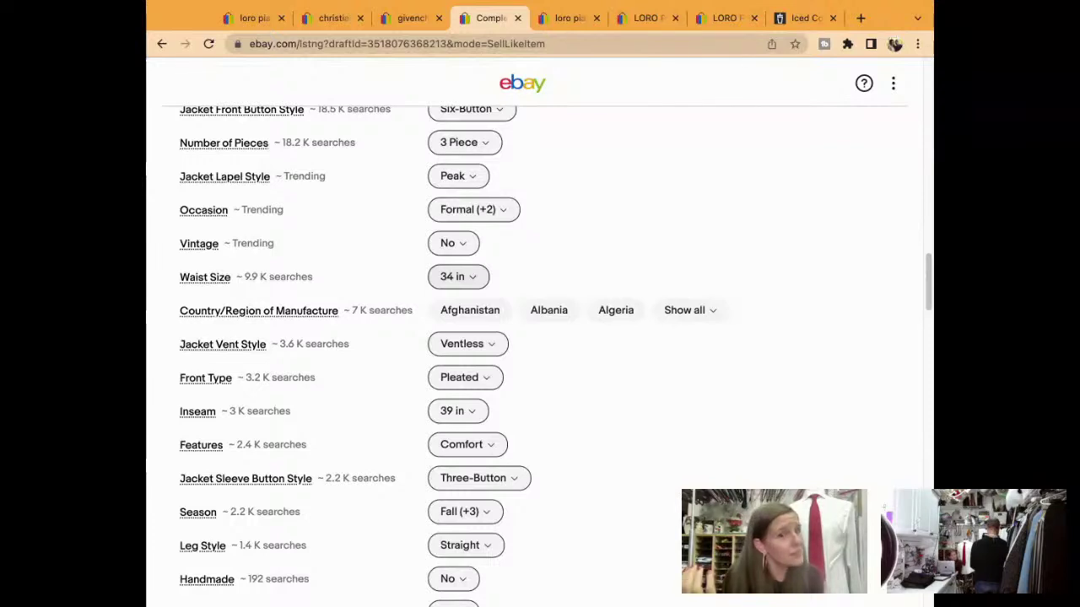
Set the Waist Size item specific to 38 in.
scroll(540, 354, down, 1)
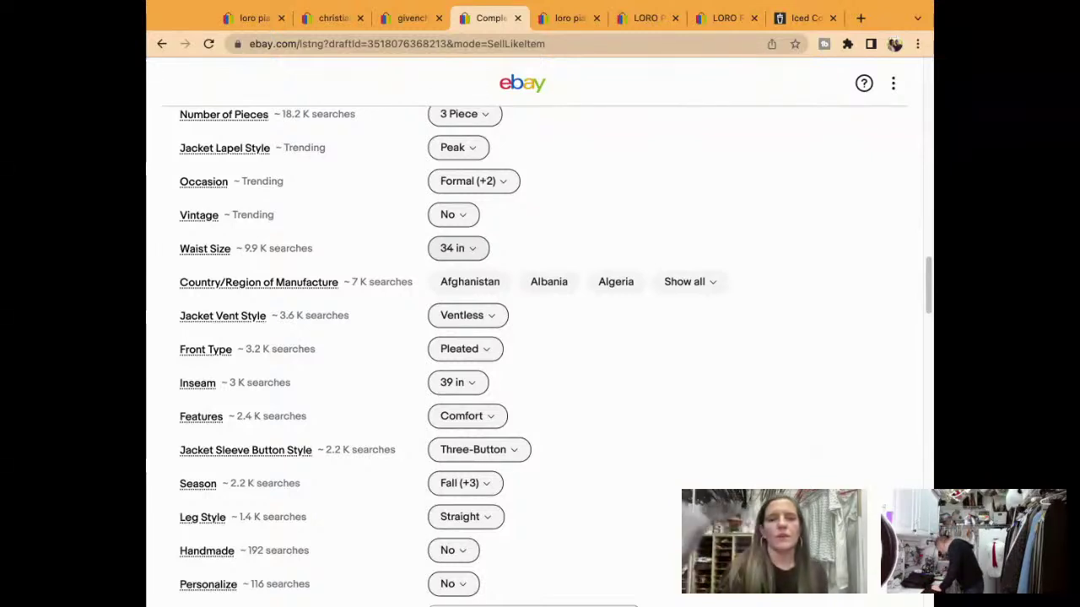
click(471, 253)
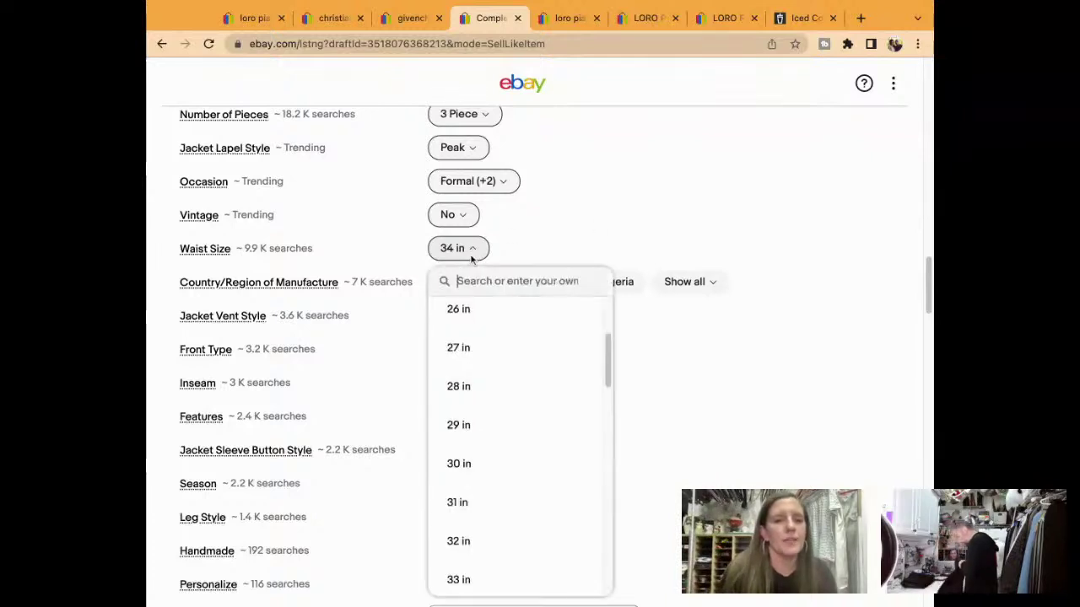
scroll(509, 523, down, 2)
scroll(507, 520, down, 4)
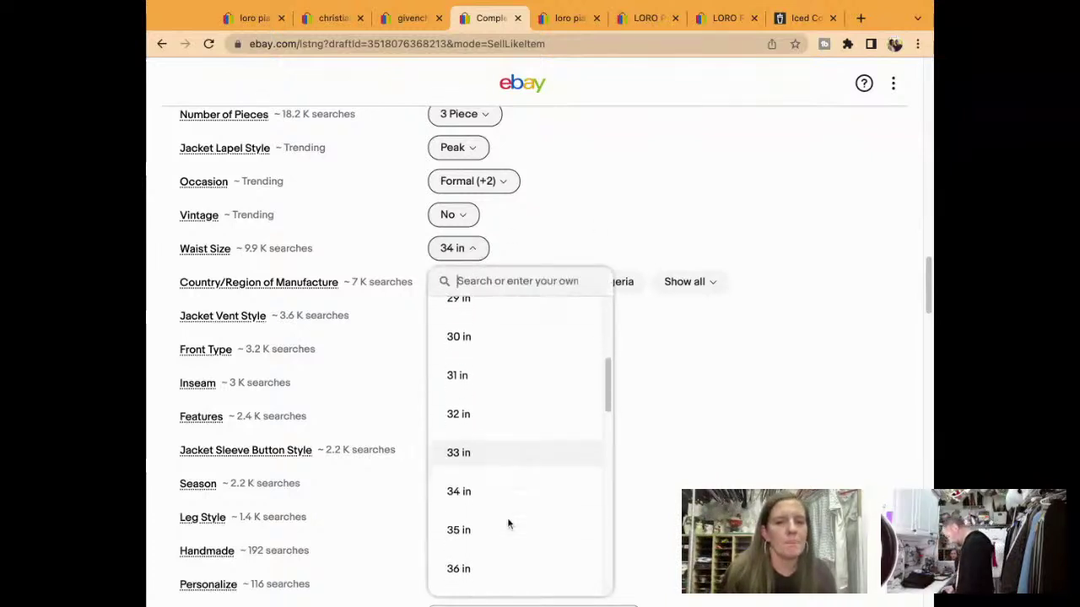
click(498, 556)
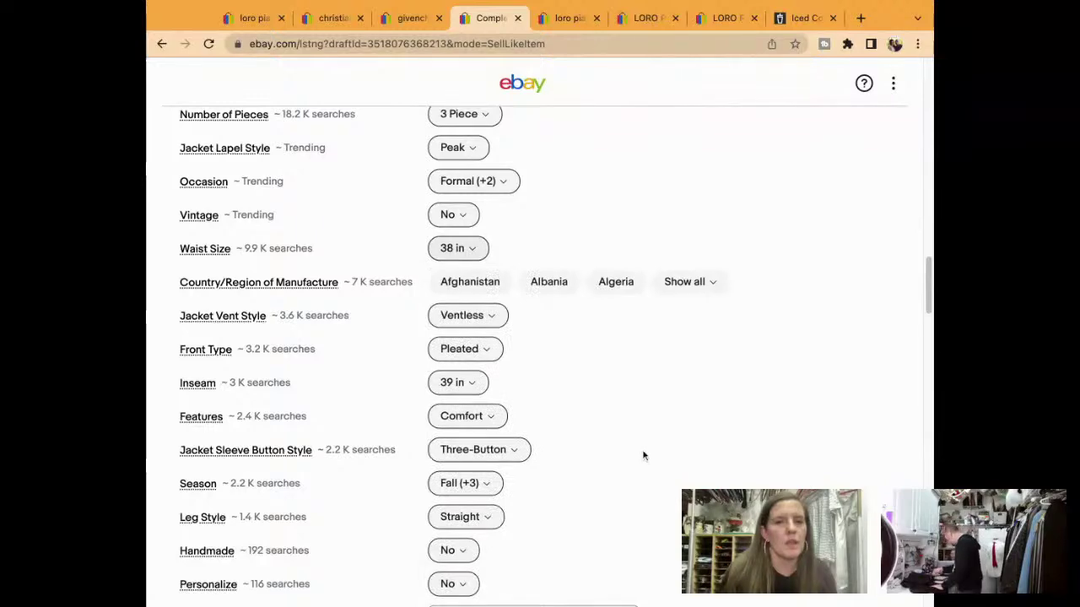
Enter a condition description beginning "Excellent Pre-Owned Condition. No Rips, Stains, or Tears.".
scroll(643, 455, down, 1)
scroll(643, 456, up, 2)
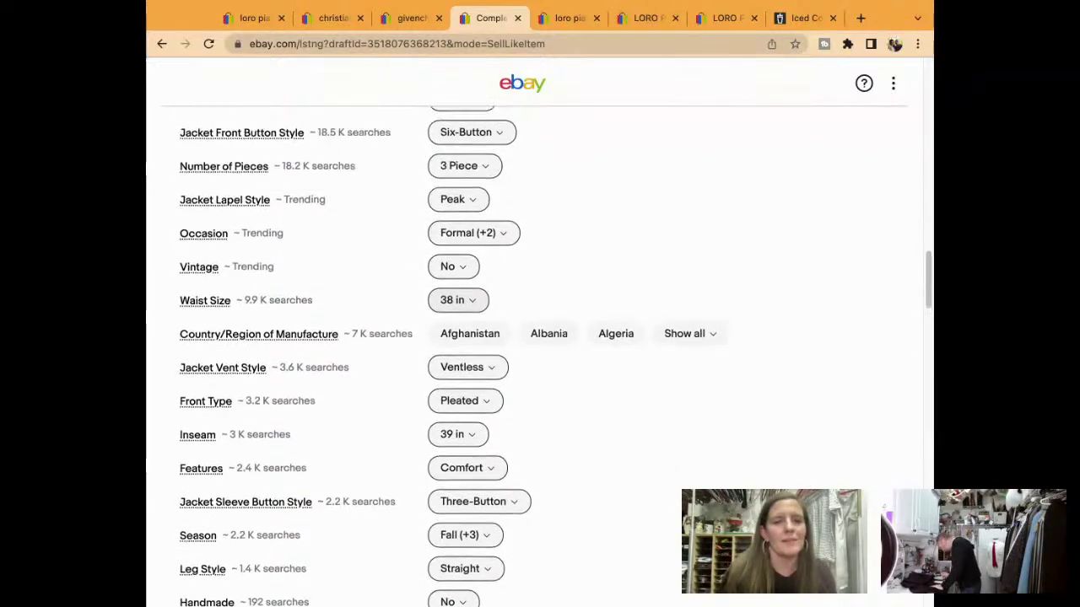
scroll(667, 439, down, 8)
click(691, 422)
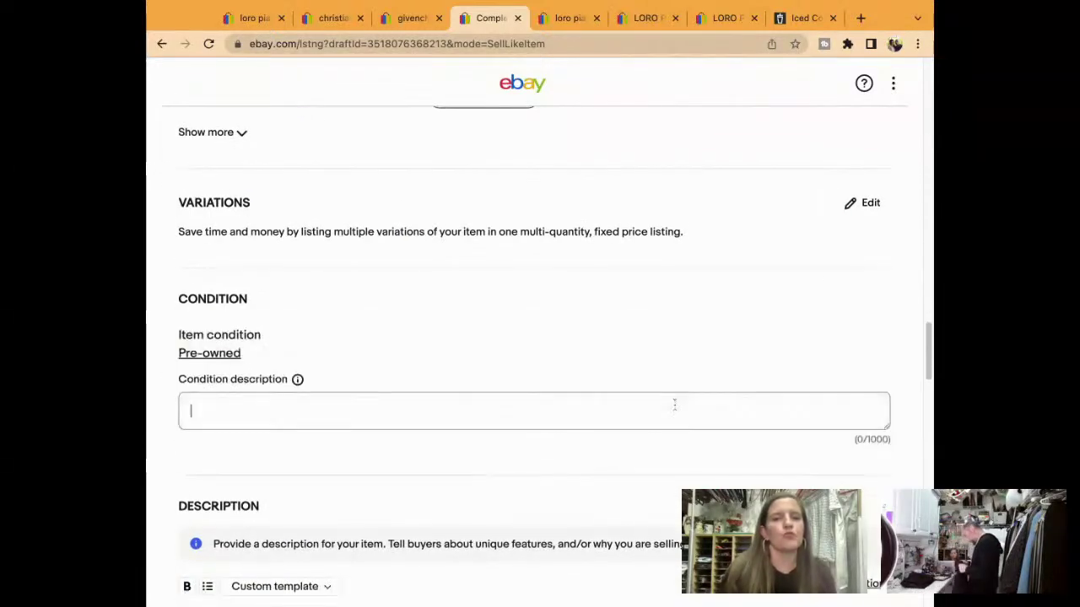
text(Excellent Pre-Owned Condition, $)
key(BackSpace)
key(BackSpace)
key(BackSpace)
key(BackSpace)
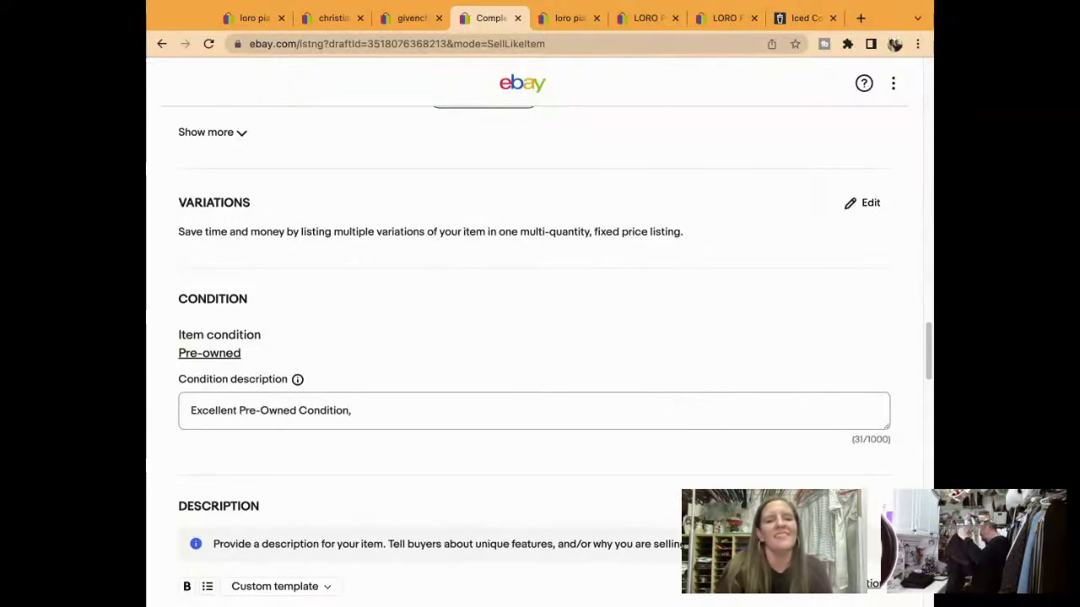
text(. n)
key(BackSpace)
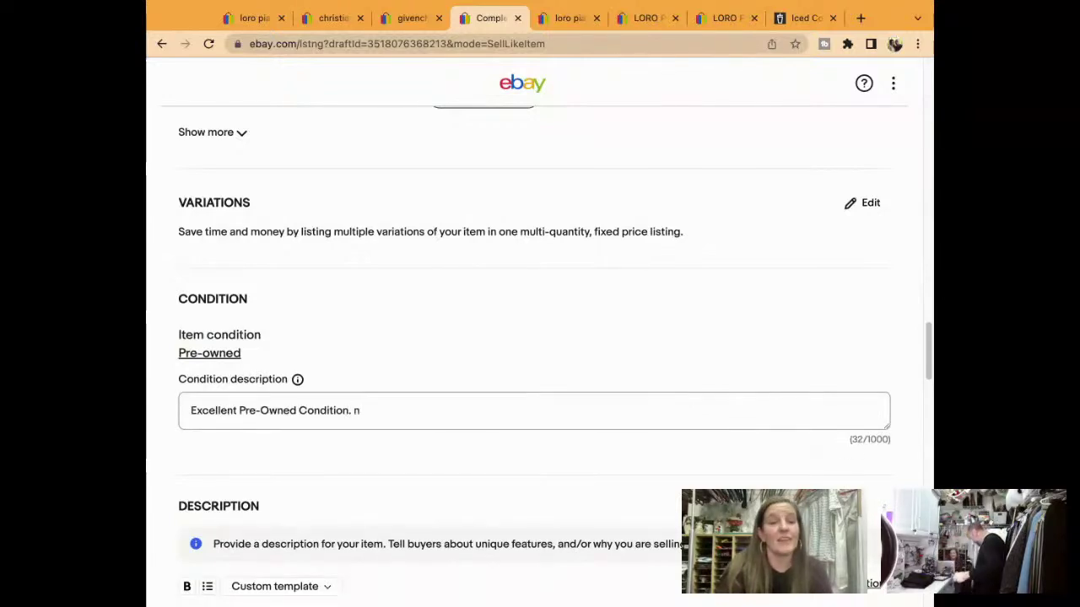
text(No Rips, Stains, or Tears)
text(. Please See Detailed Measurements in the Photos.)
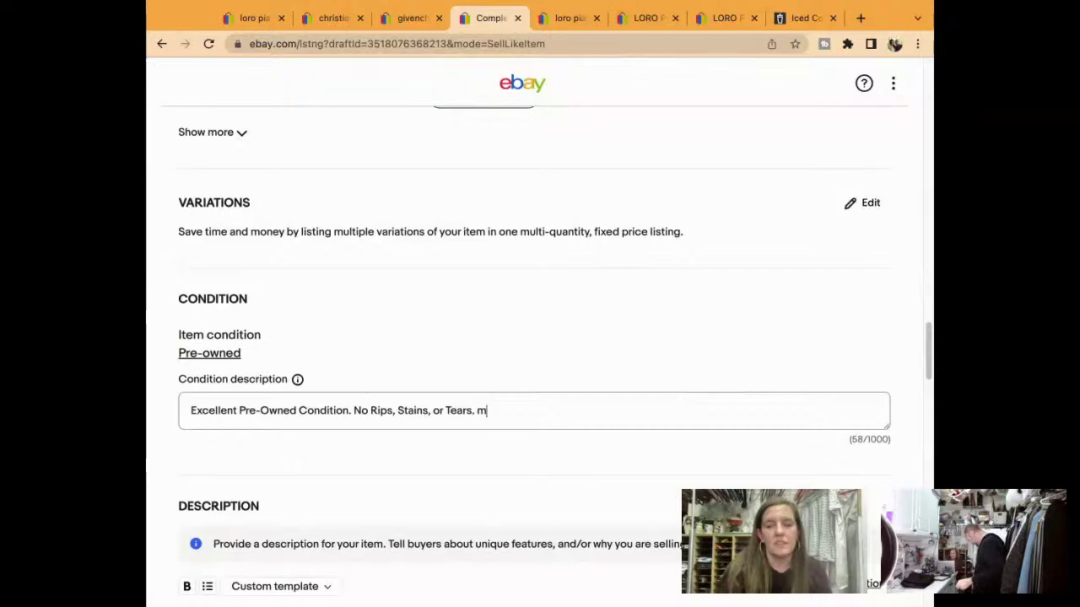
scroll(534, 337, down, 5)
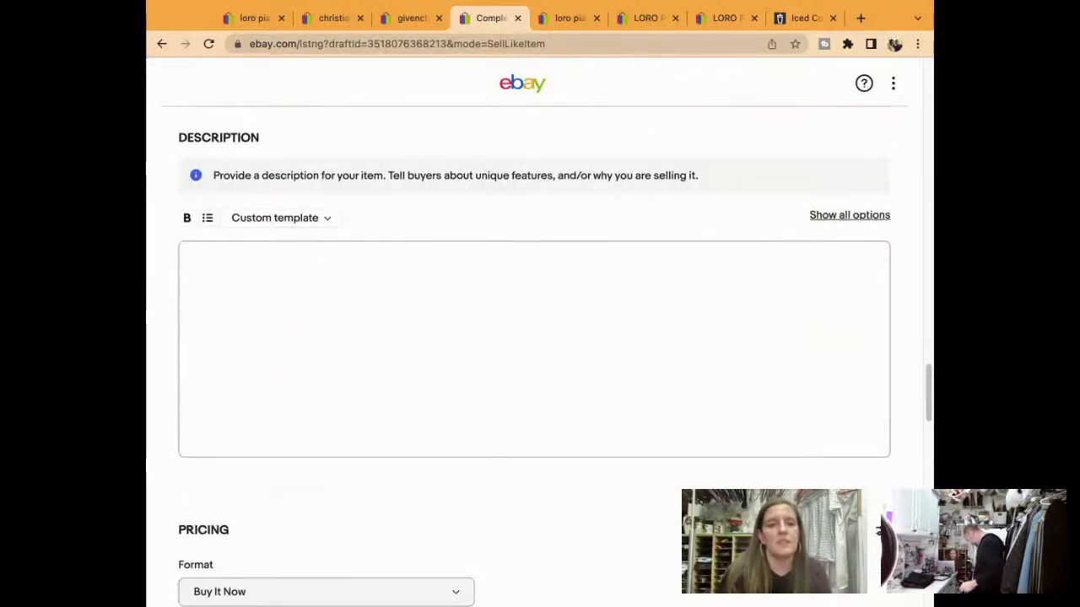
click(584, 287)
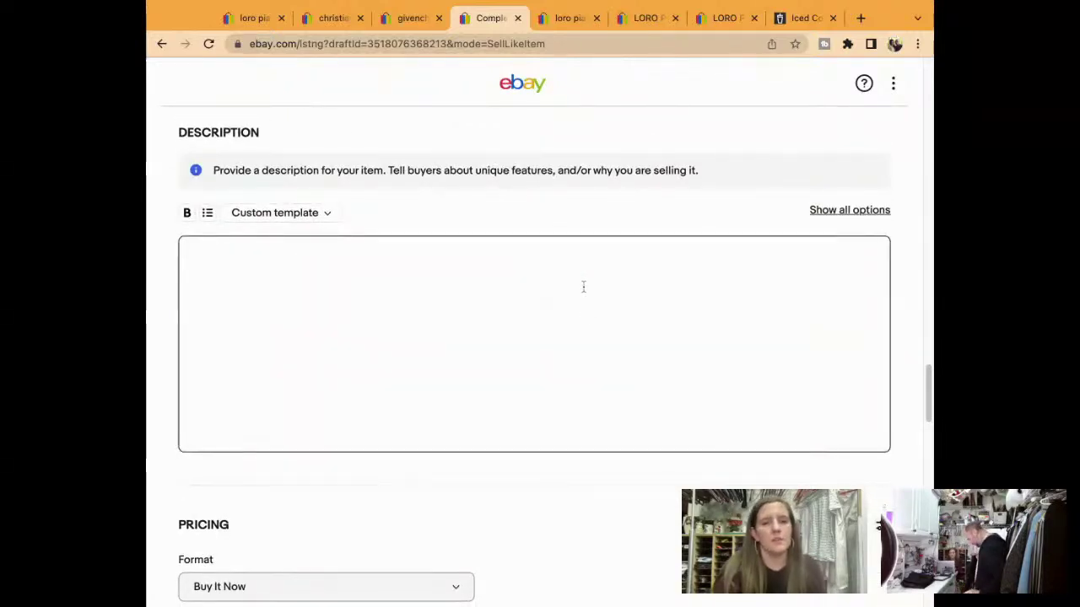
text(40L)
key(BackSpace)
key(BackSpace)
key(BackSpace)
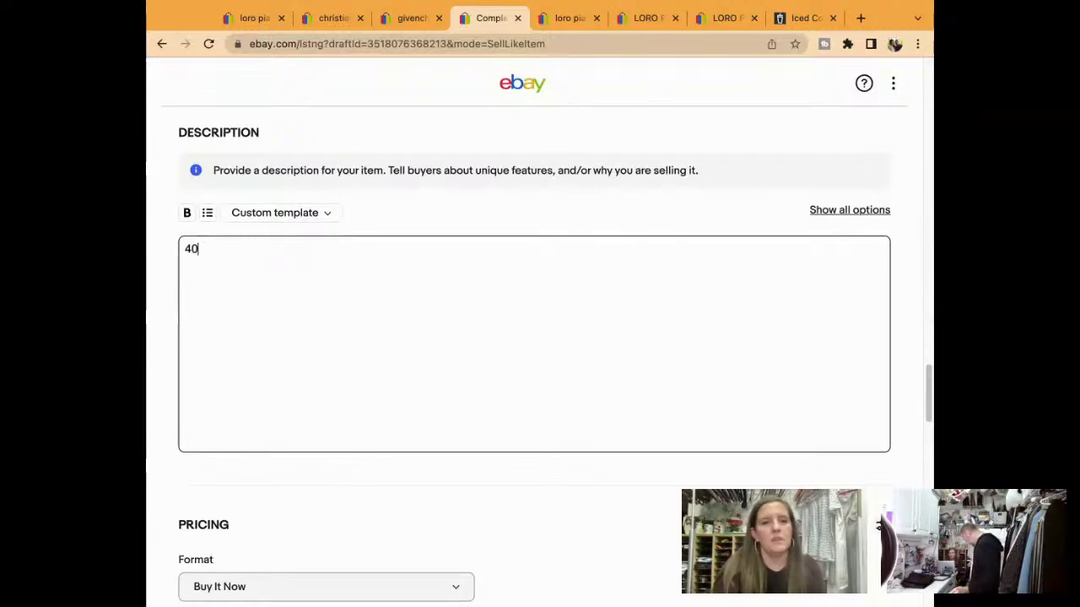
Copy the full item title of the tuxedo listing.
scroll(534, 338, up, 8)
scroll(534, 360, up, 15)
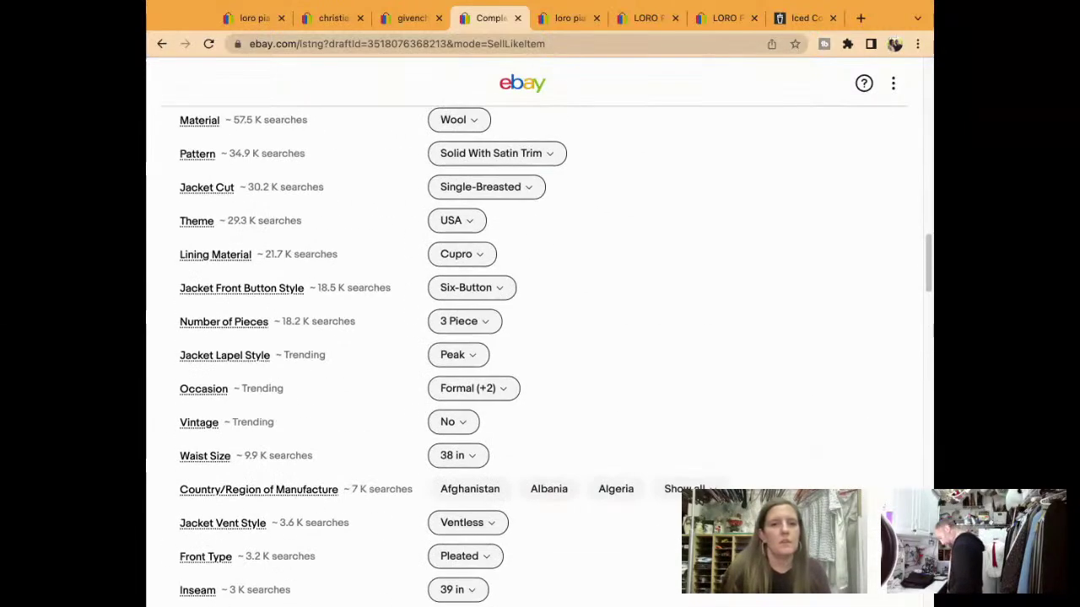
scroll(534, 360, up, 3)
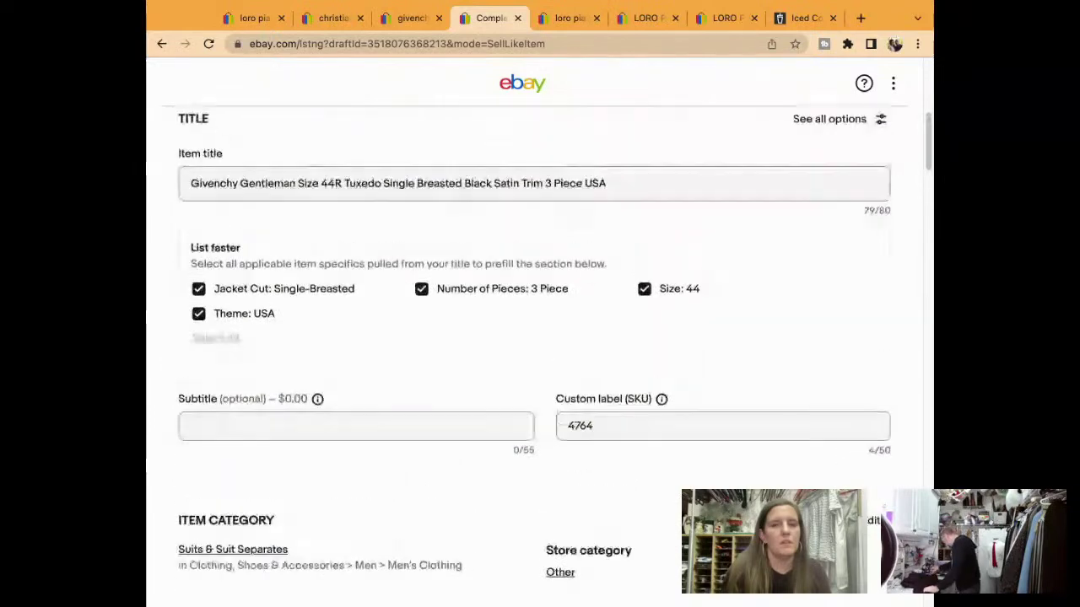
triple_click(755, 168)
key(super+c)
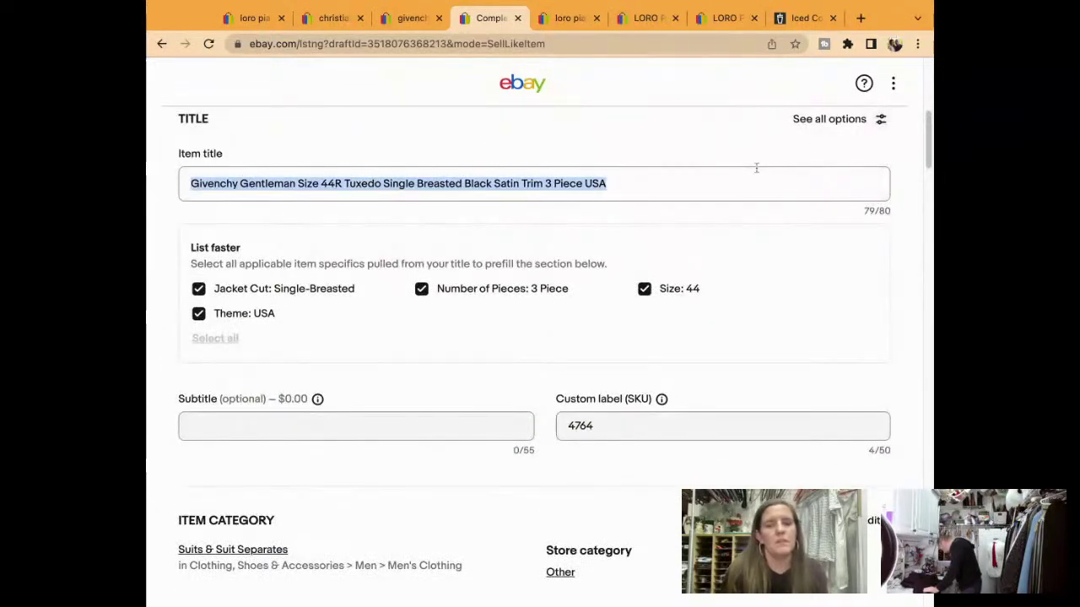
Set the Inseam item specific to 30 in.
scroll(756, 168, down, 15)
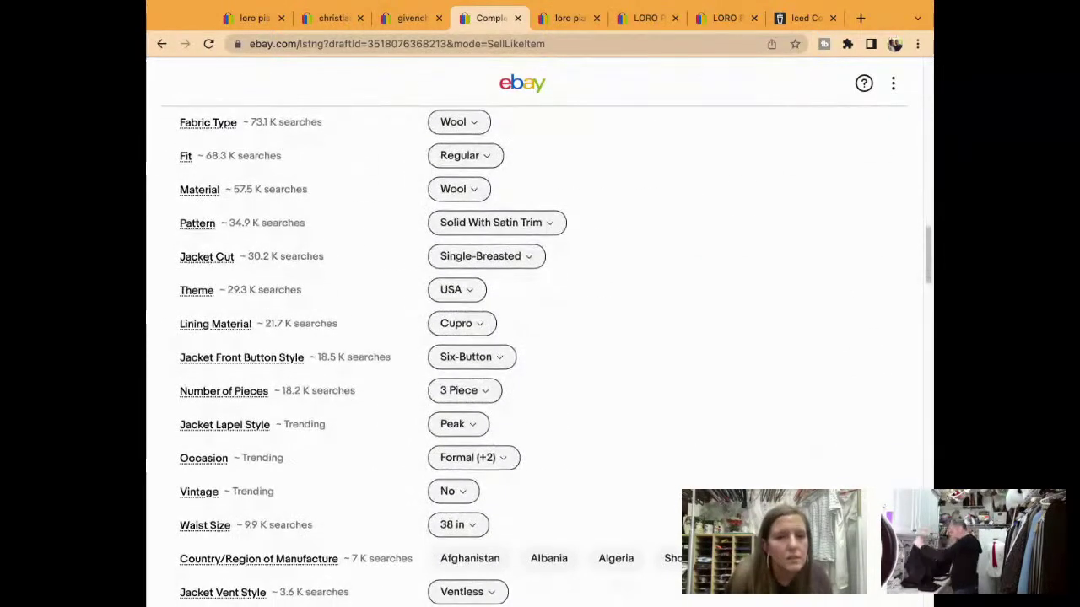
scroll(548, 462, down, 2)
scroll(548, 461, up, 5)
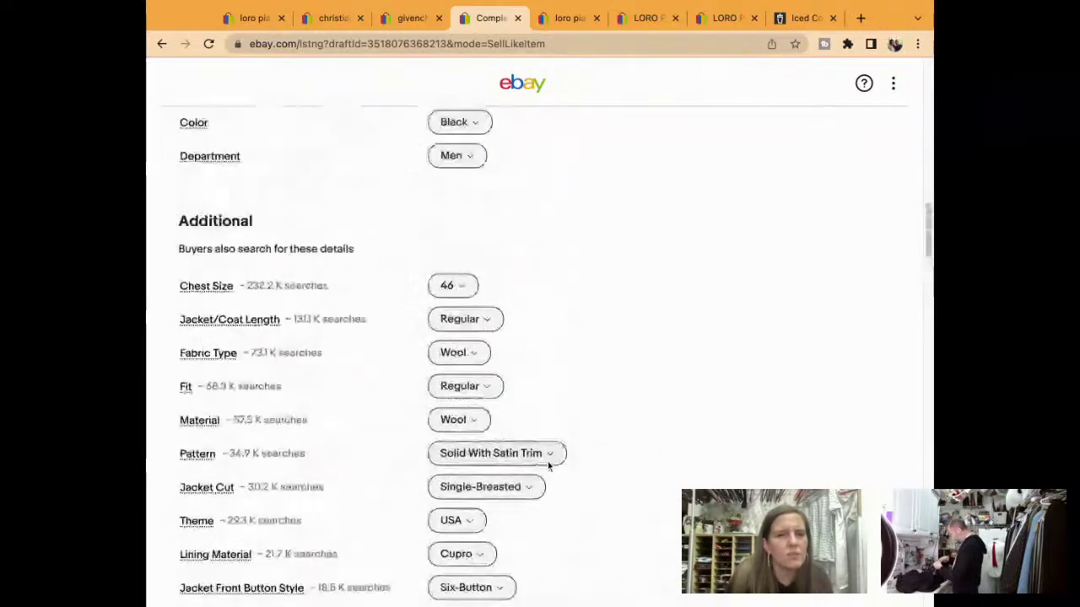
scroll(548, 461, up, 3)
scroll(547, 461, down, 5)
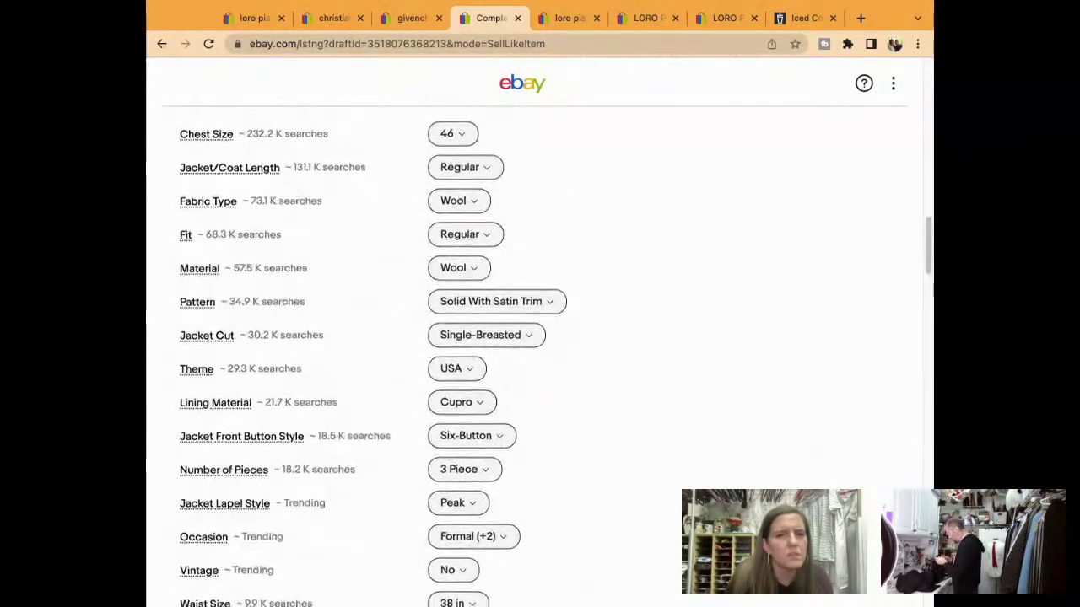
scroll(507, 419, down, 8)
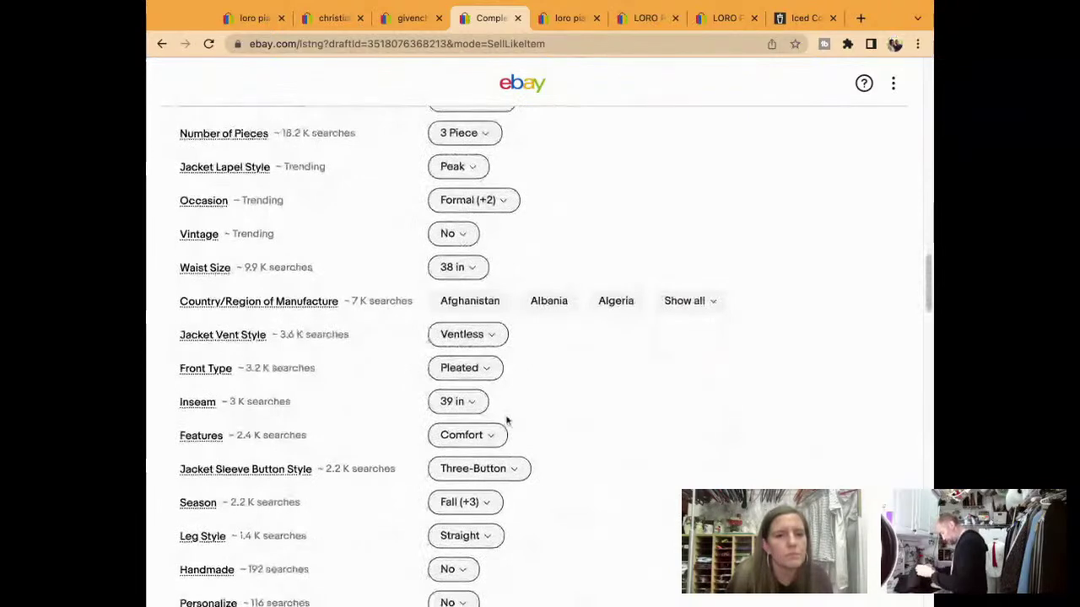
click(471, 402)
scroll(469, 600, down, 5)
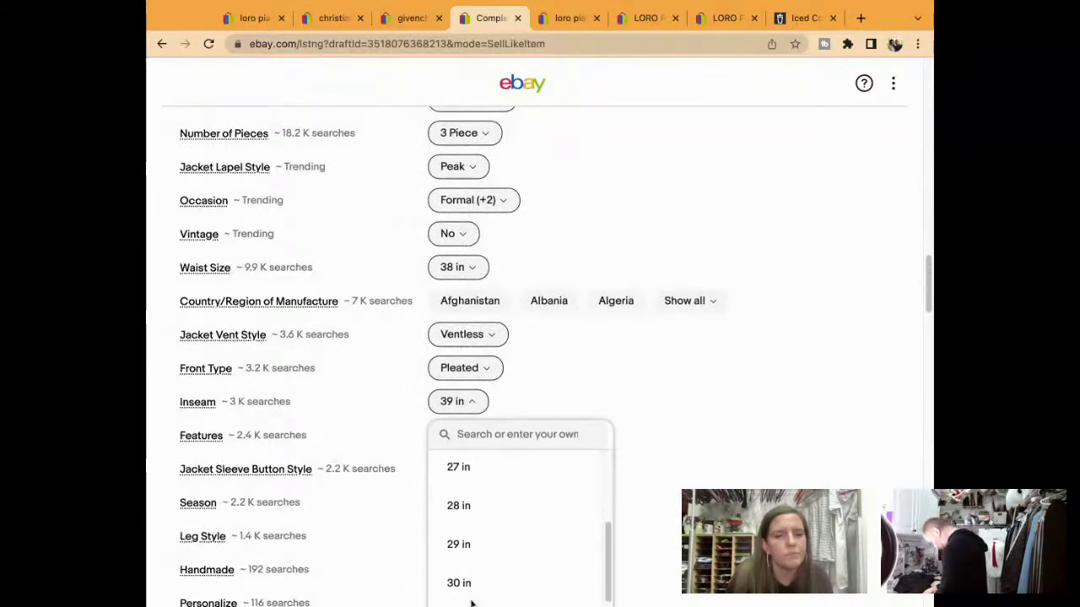
scroll(470, 602, down, 1)
click(459, 528)
Paste the copied item title as the first line of the listing description.
scroll(672, 501, down, 5)
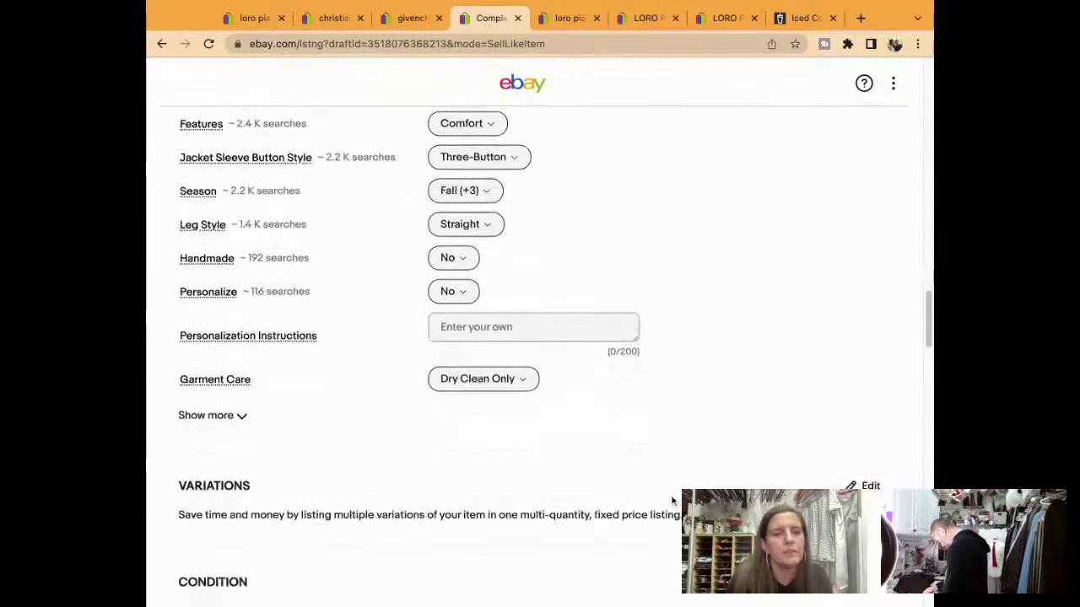
scroll(672, 501, down, 8)
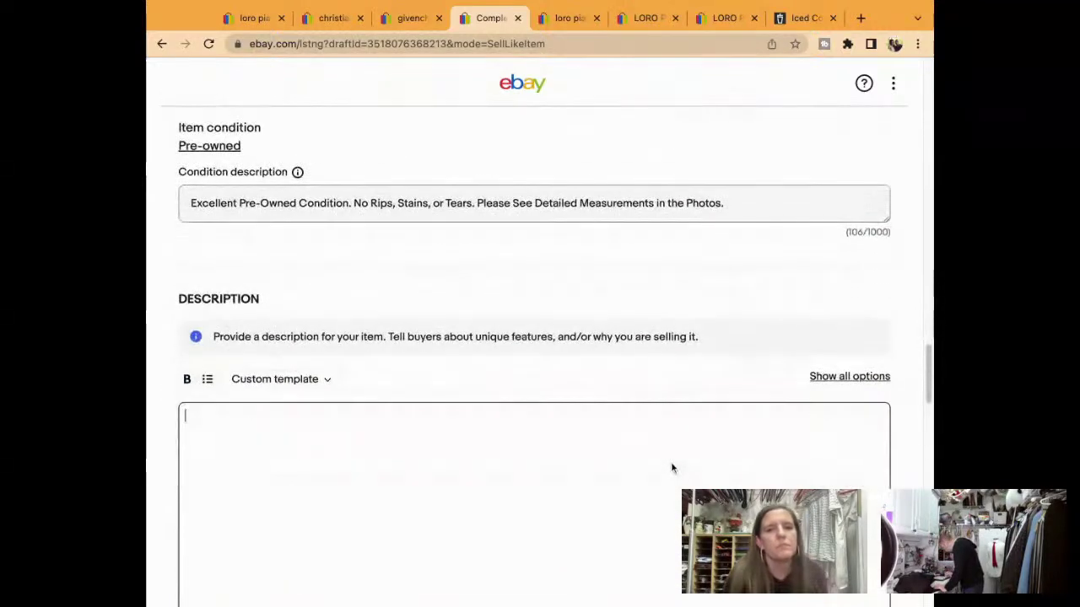
key(super+v)
key(Return)
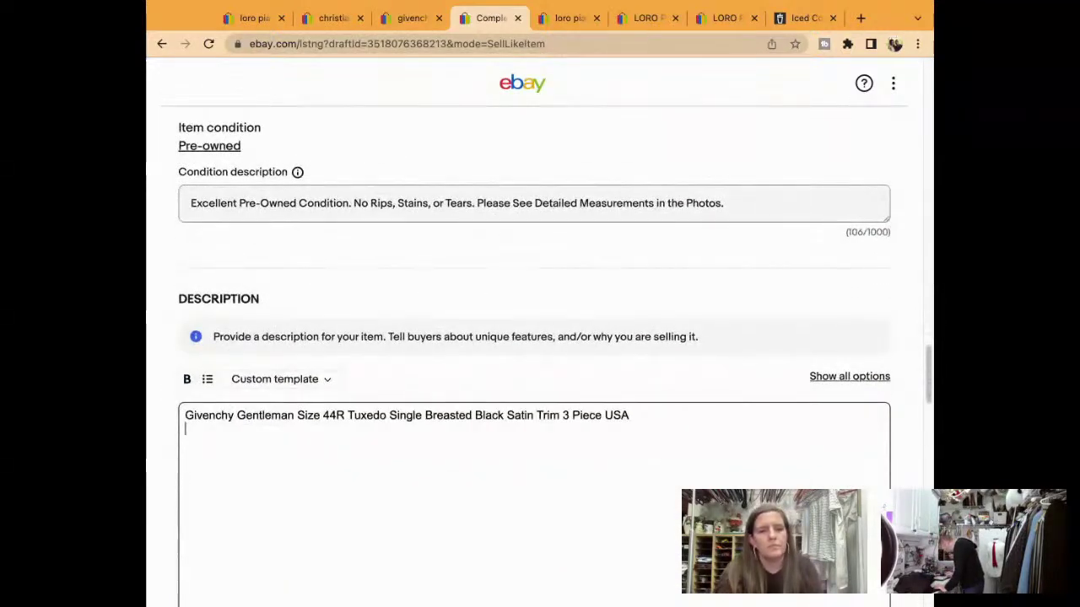
Add the description lines "Excellent Pre-Owned Condition", "No Rips, Stains, or Tears" and "Please See Detailed Measurements in the Photos.".
text(e USA E)
text(xcellent Pre-Owned Condition)
key(Return)
text(No Rips, Stains, or Tears)
key(Return)
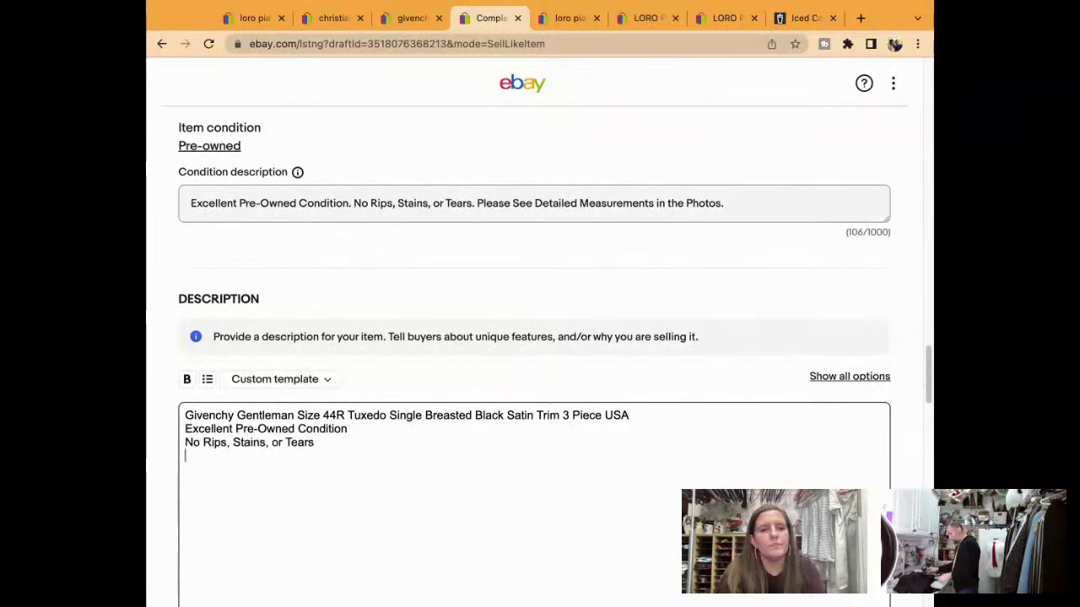
text(Please See Detailed Measurements in the Photos.)
key(Return)
Add the description line "Pants Have a 30" inseam but have 4" to let out".
text(Pants H)
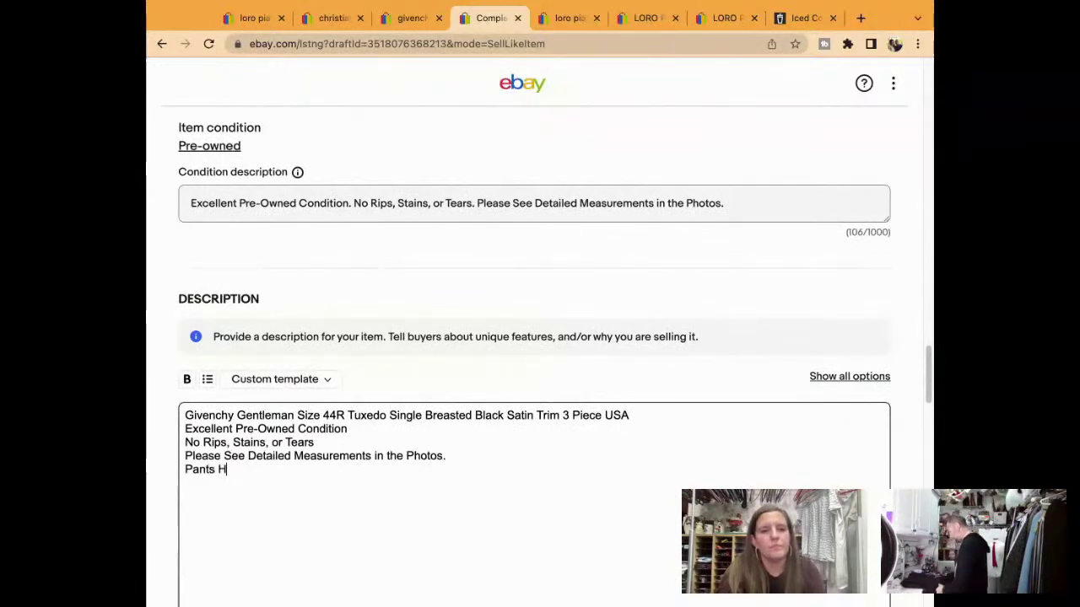
text(ave a 30" inseam)
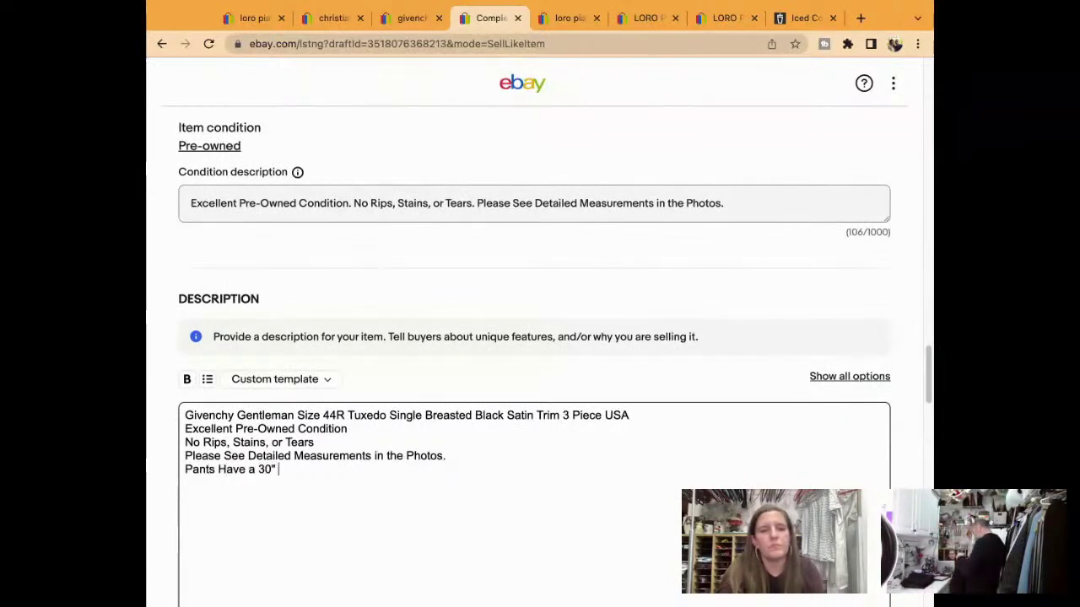
text( but ha)
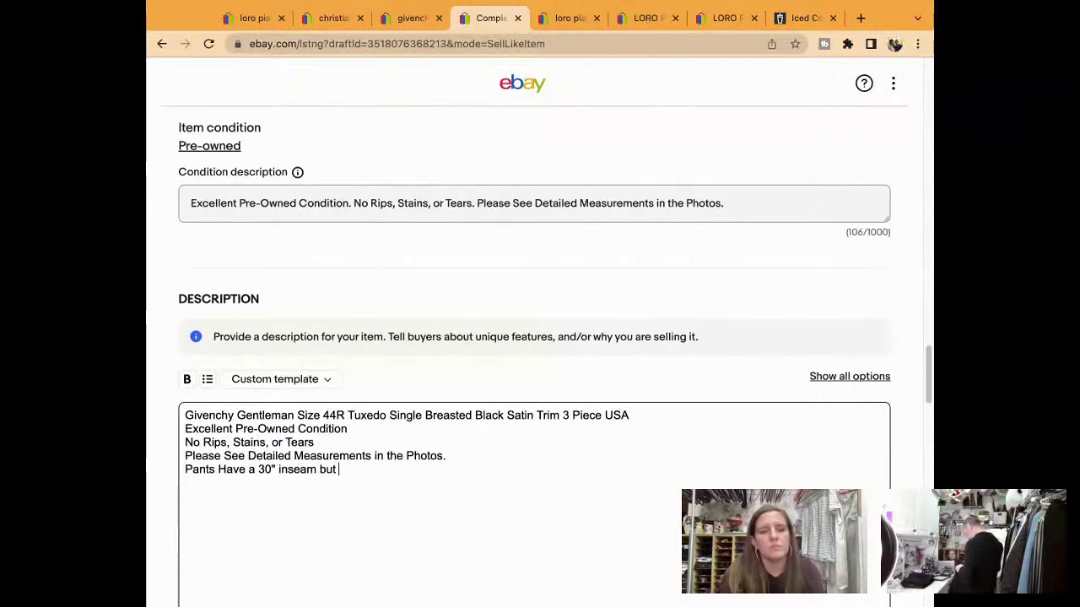
key(BackSpace)
key(BackSpace)
text(have 4)
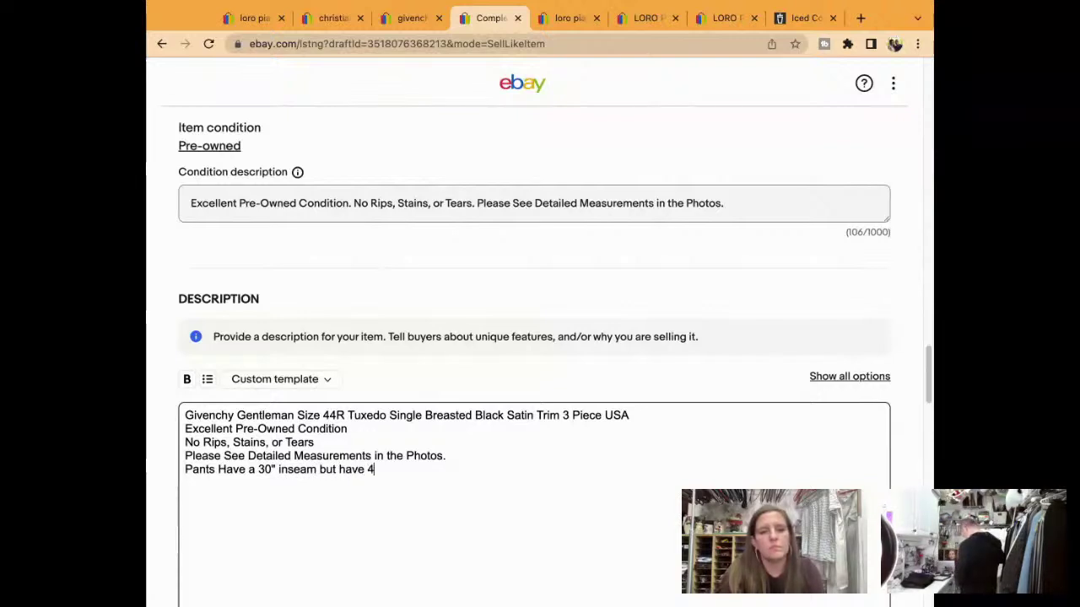
text(" to let out)
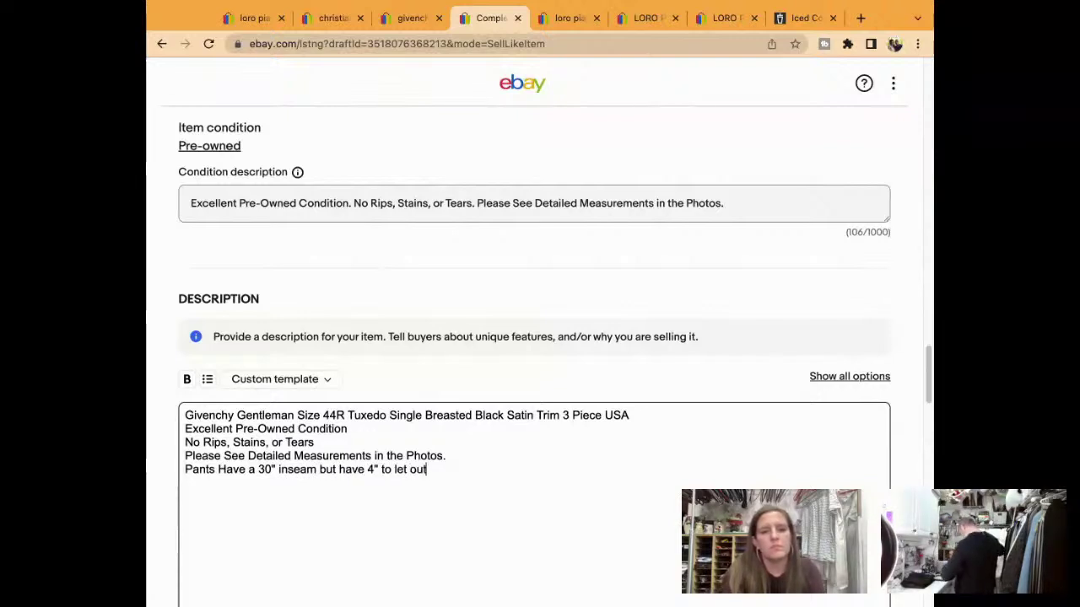
Copy the pants inseam line from the description to the end of the condition description.
key(shift+Up)
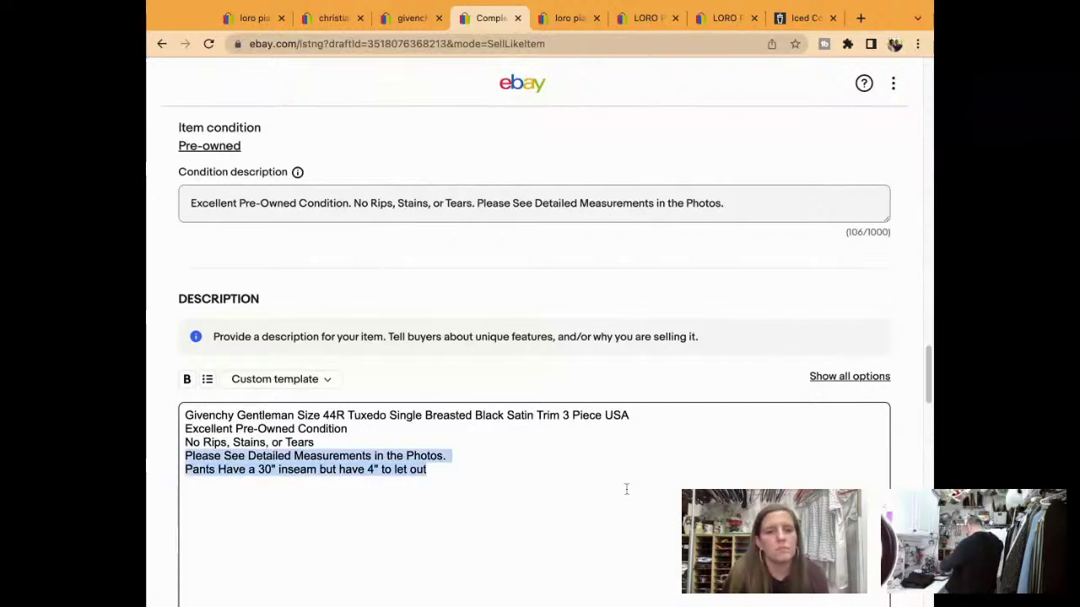
key(shift+Down)
key(shift+Home)
key(shift+Up)
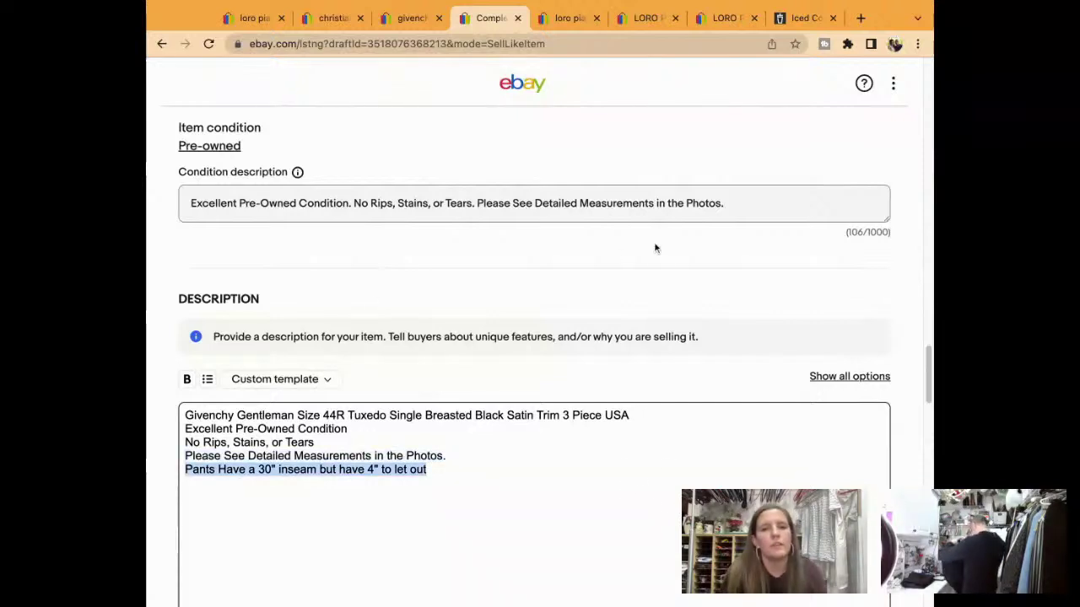
click(731, 203)
text(Pants Have a 30" inseam but have 4" to let out)
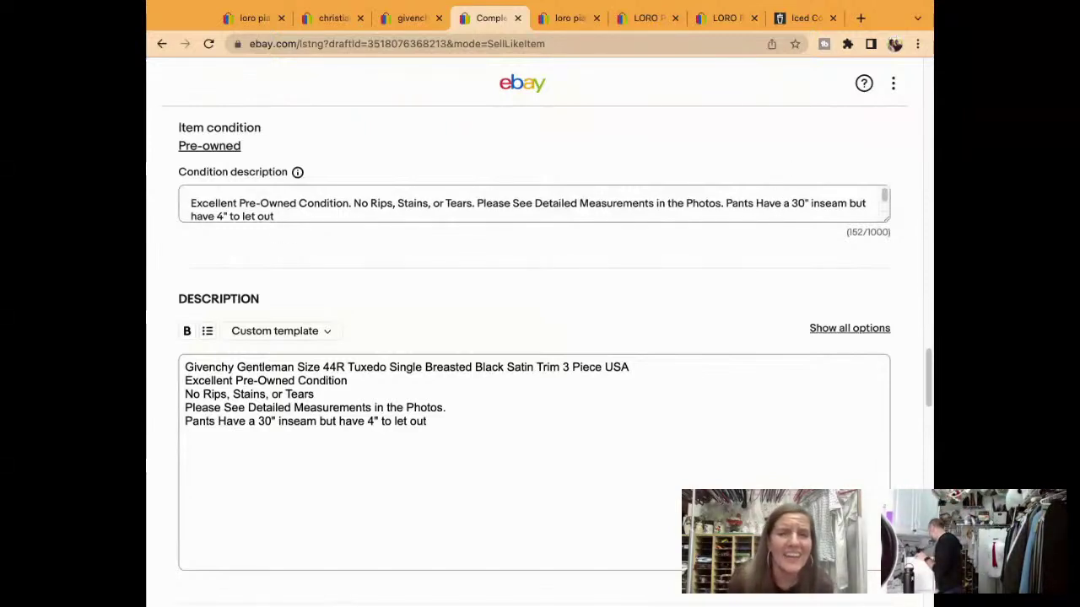
Add the 14 tuxedo photos to the listing's photo section.
scroll(534, 337, up, 10)
scroll(534, 337, up, 15)
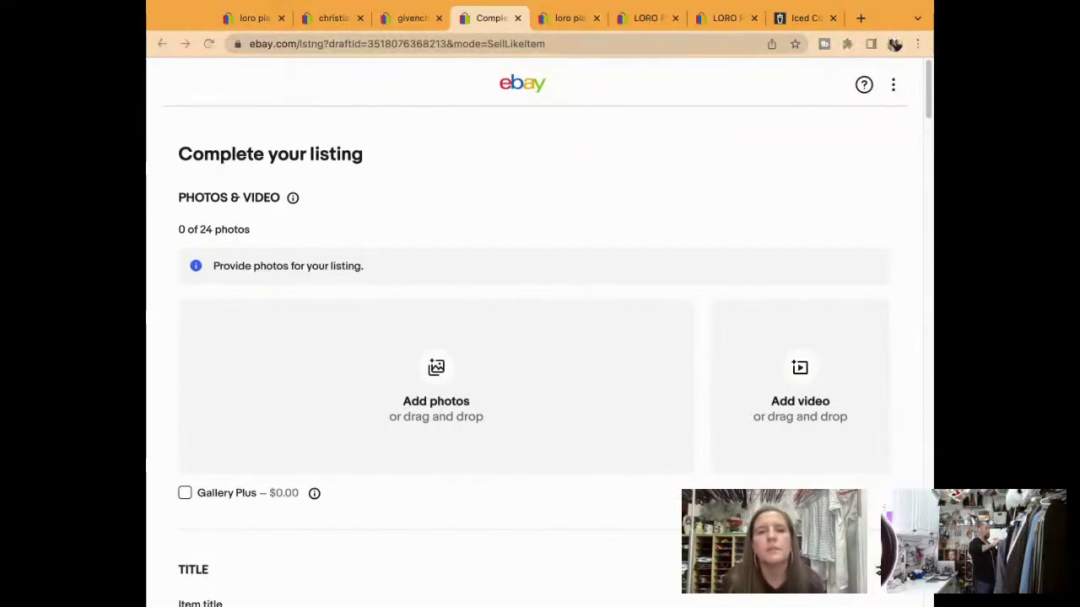
drag(927, 380, 436, 379)
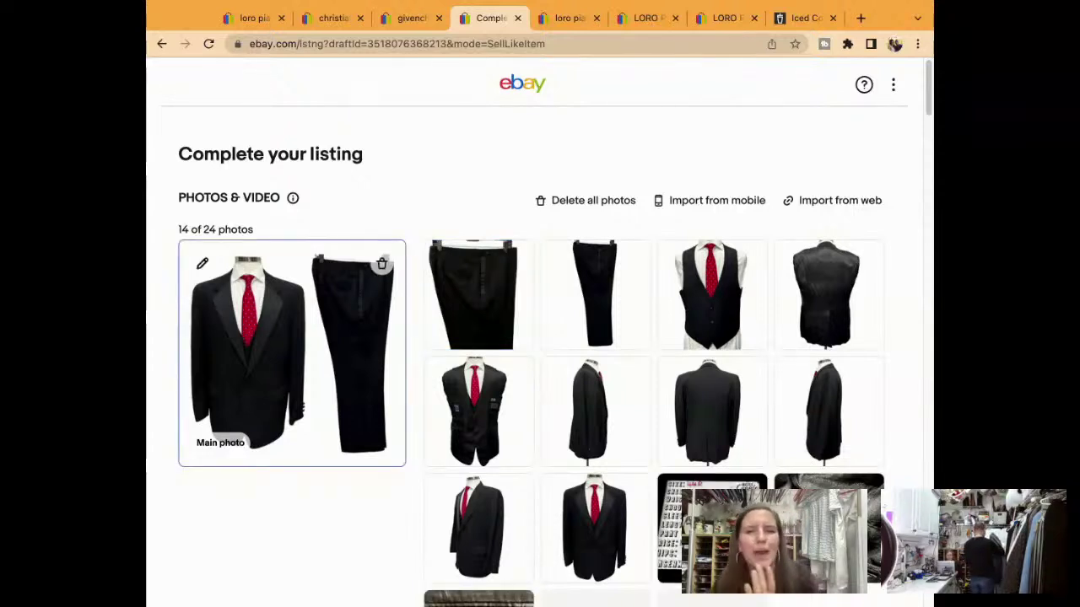
Brighten the main photo of the jacket and trousers moderately and save the edit.
click(203, 263)
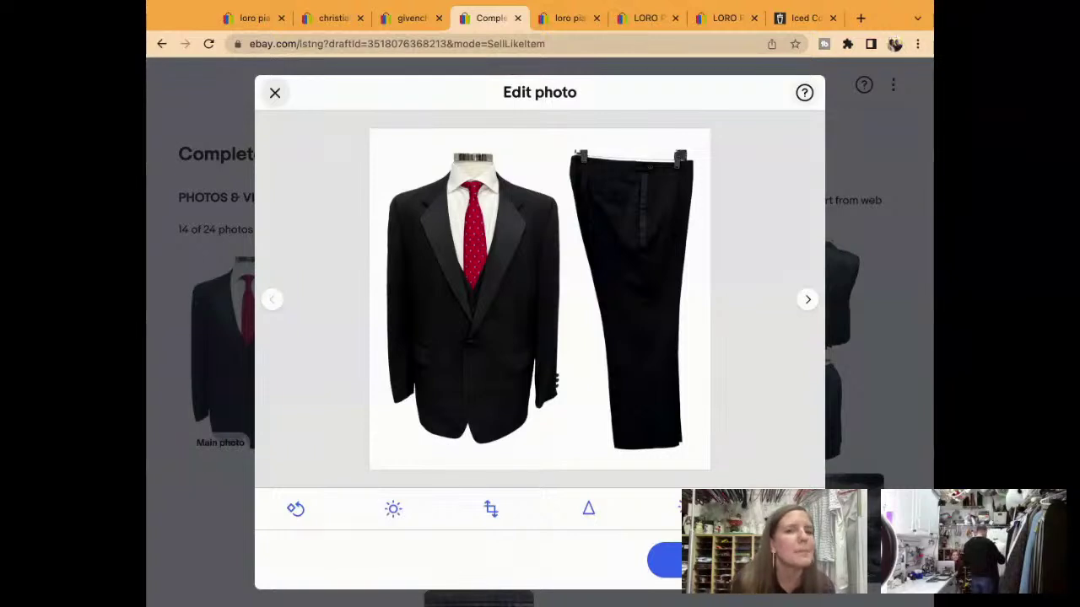
click(393, 509)
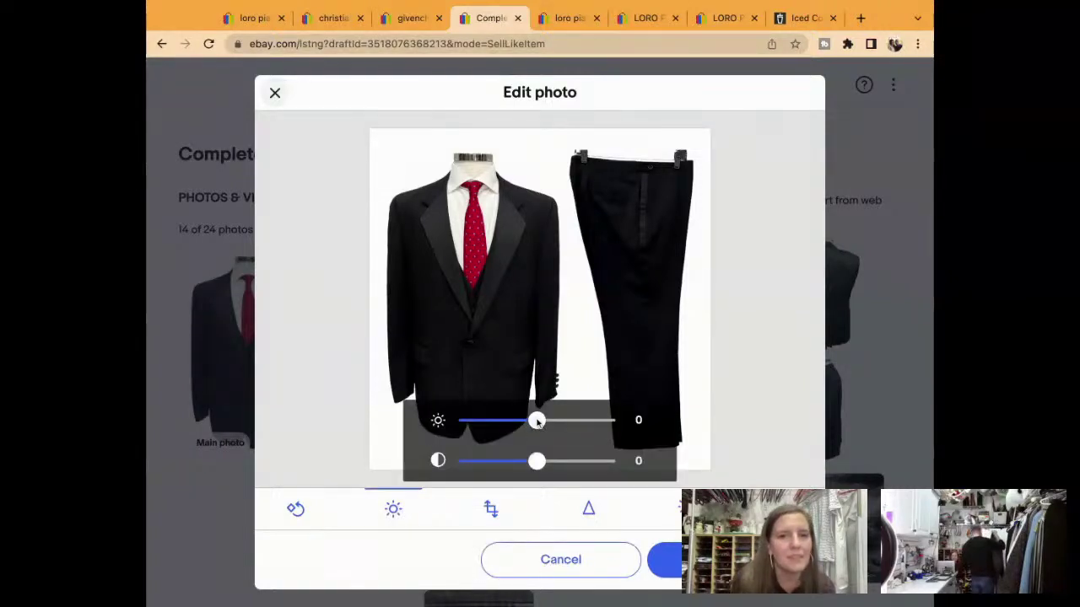
drag(536, 422, 576, 420)
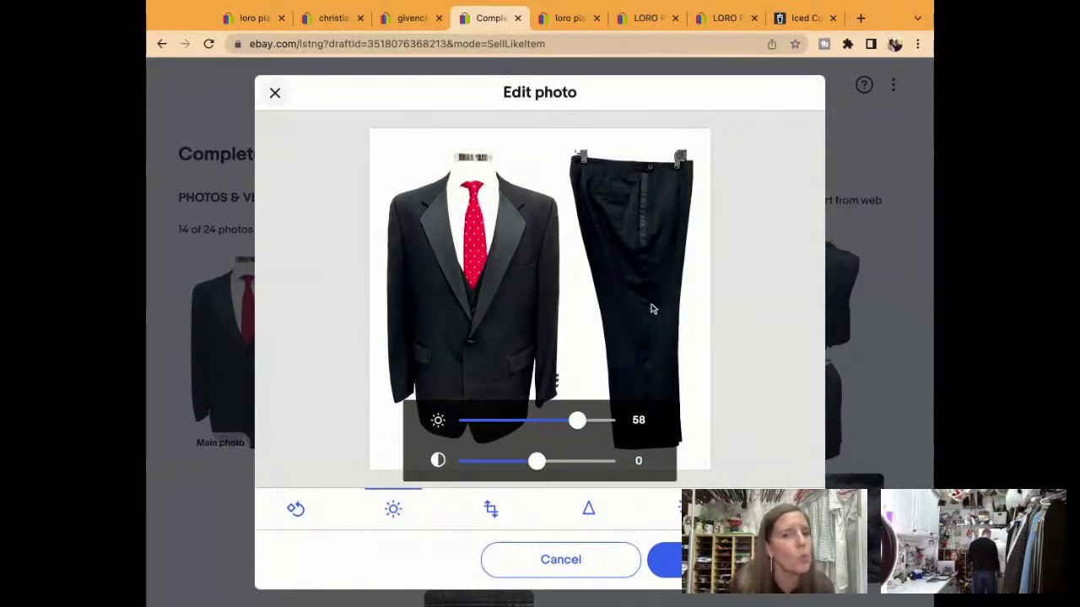
drag(579, 422, 572, 426)
click(666, 559)
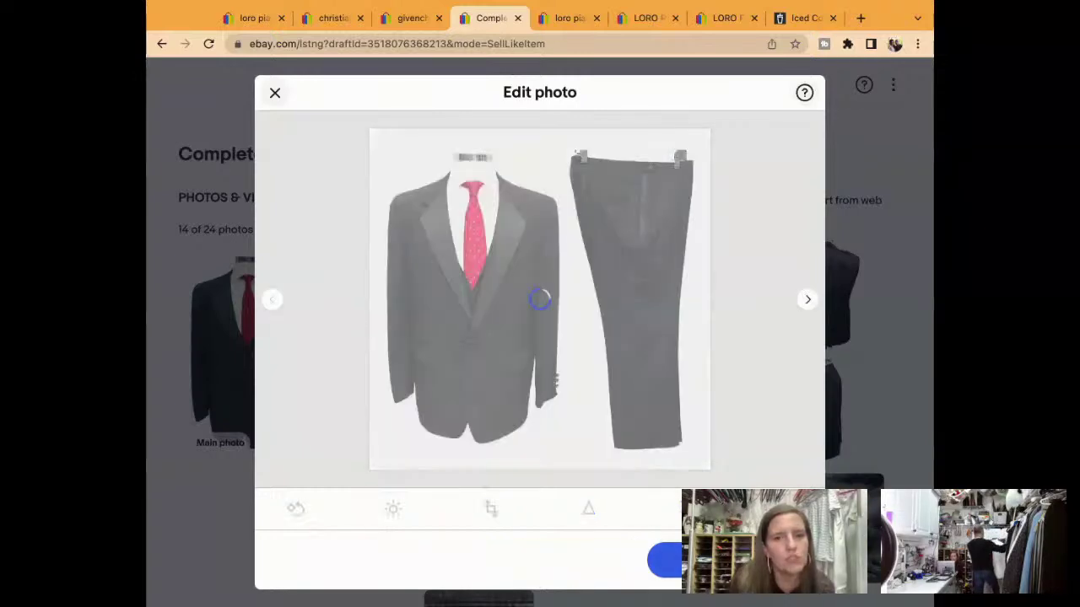
click(666, 559)
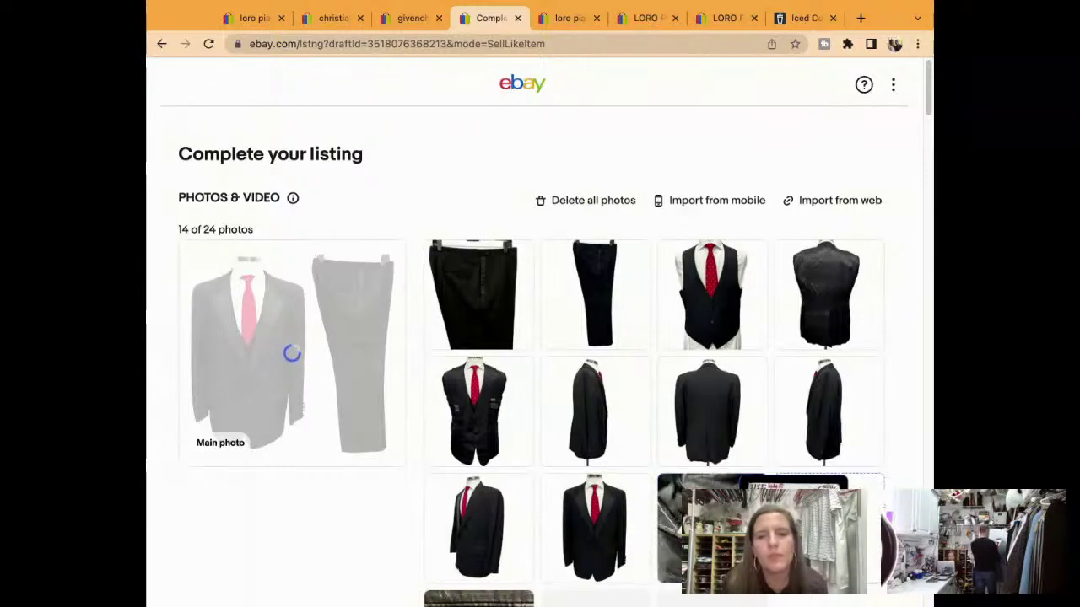
Reorder the photos so the front and angled jacket views follow the main photo, with the full-length trousers before their close-up.
drag(594, 527, 485, 283)
drag(614, 535, 646, 359)
drag(823, 342, 735, 321)
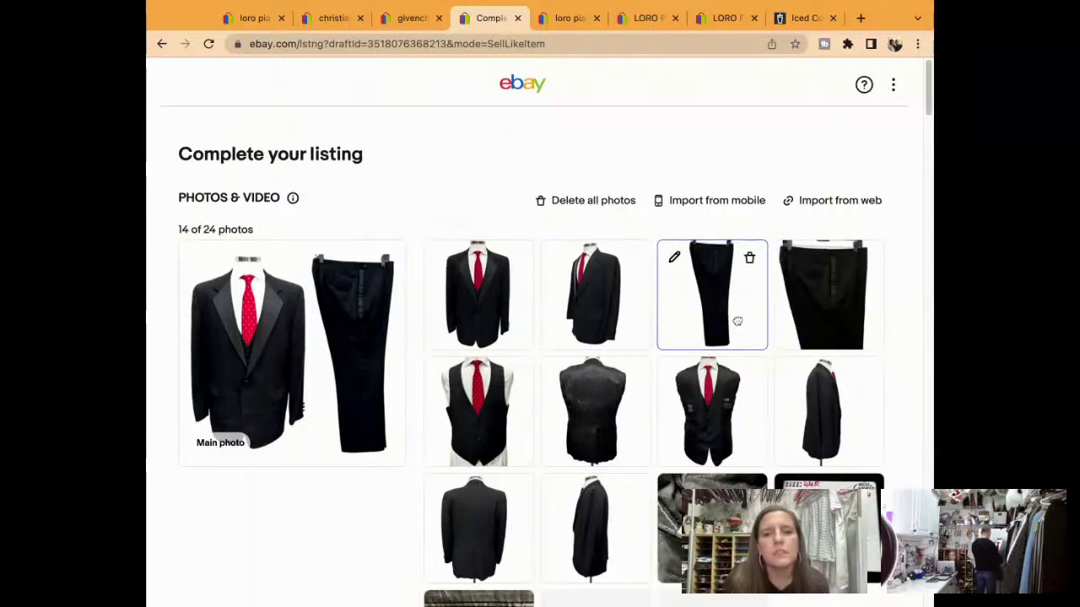
Set the Buy It Now price of the listing to $149.95.
scroll(738, 321, down, 4)
scroll(736, 319, down, 15)
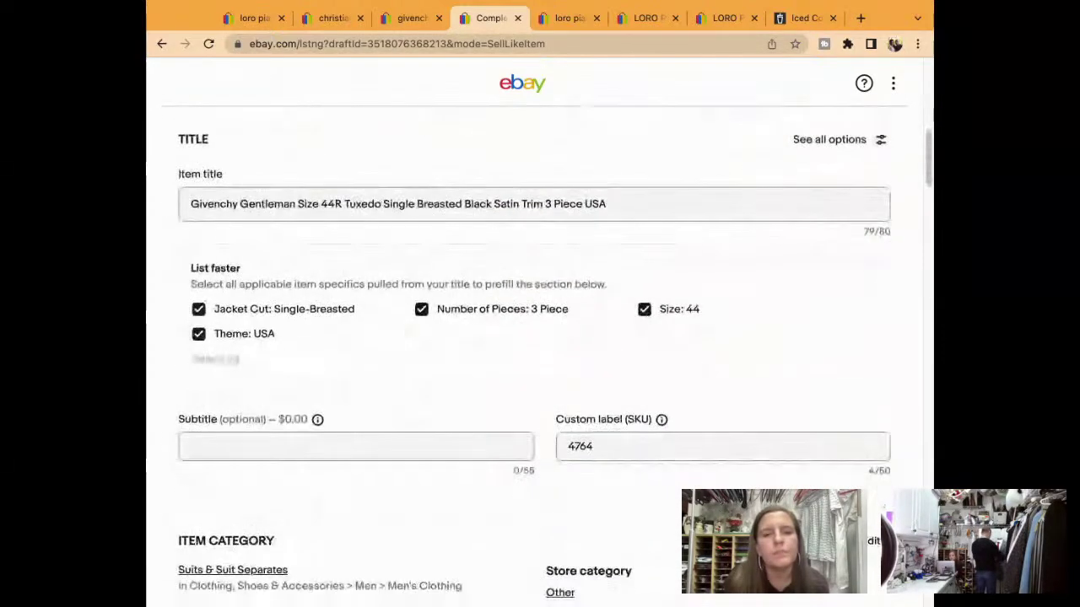
scroll(539, 338, down, 5)
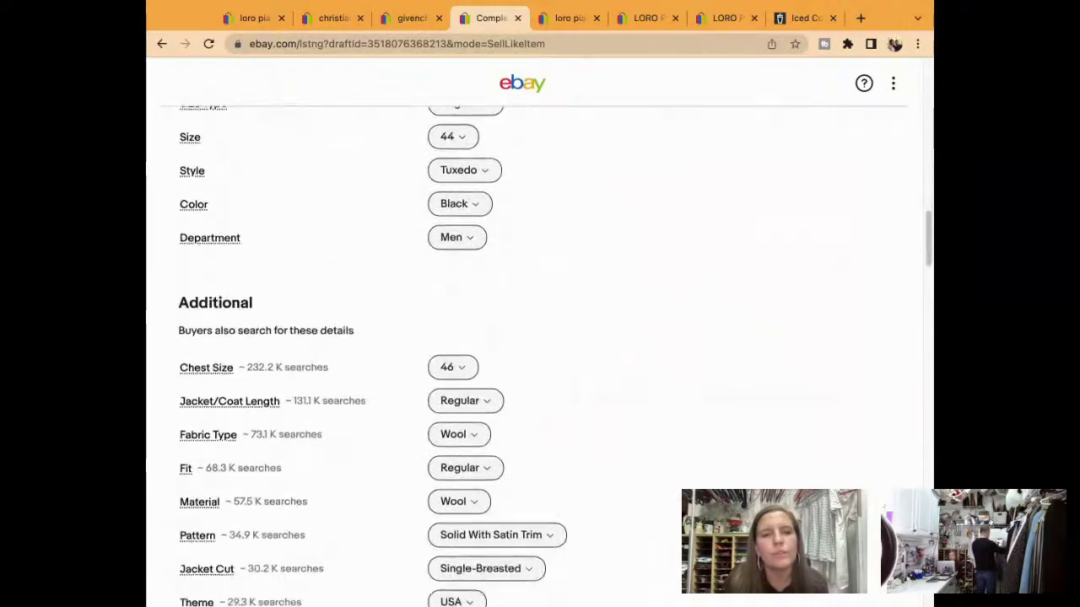
scroll(540, 354, down, 3)
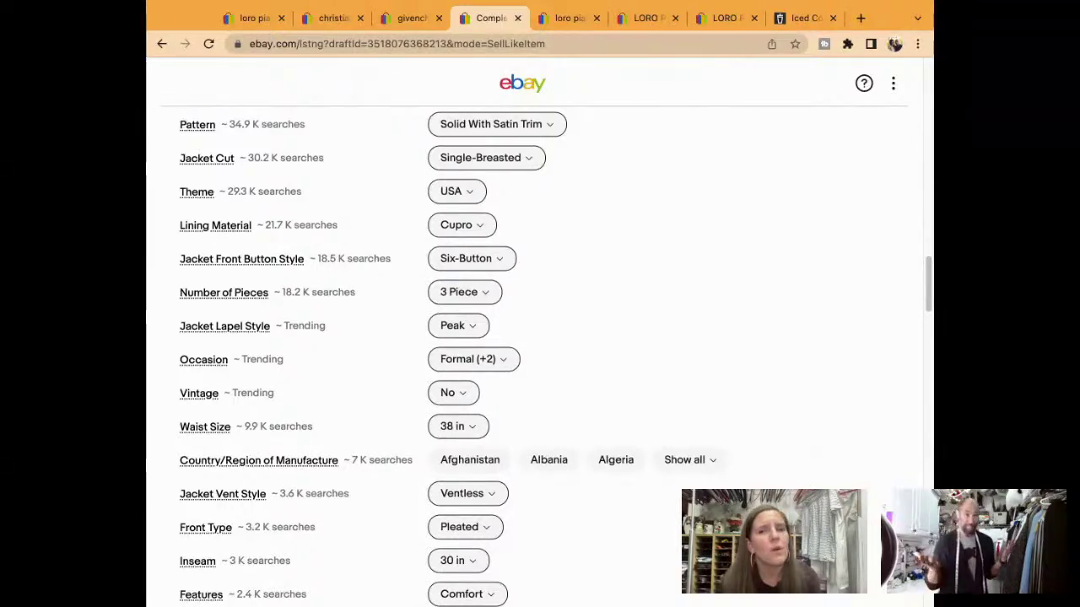
scroll(540, 338, down, 10)
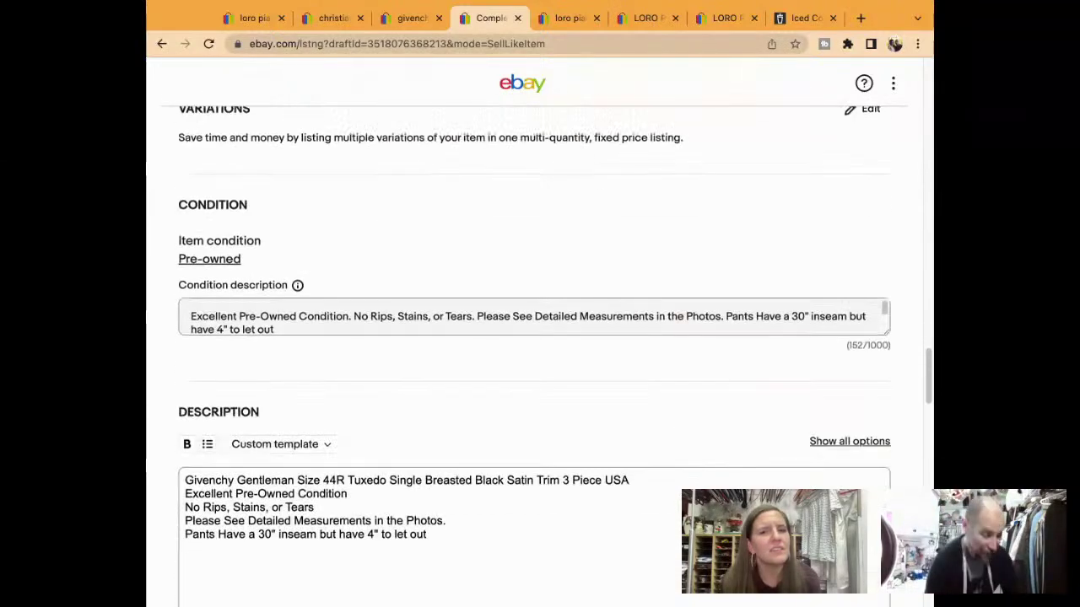
scroll(540, 337, down, 1)
scroll(277, 243, down, 6)
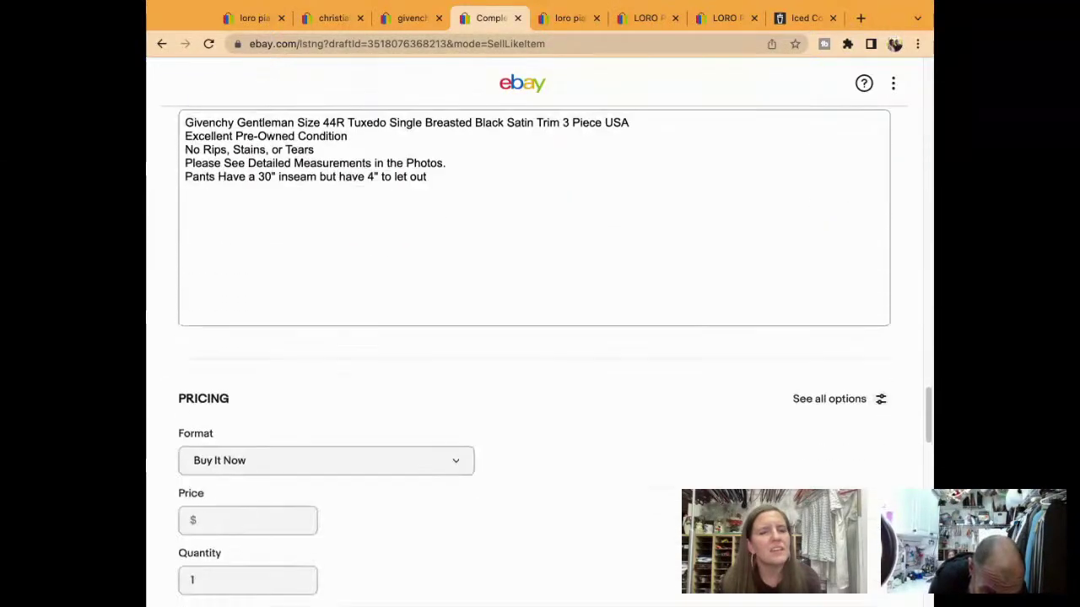
scroll(277, 243, up, 1)
click(277, 243)
text(1)
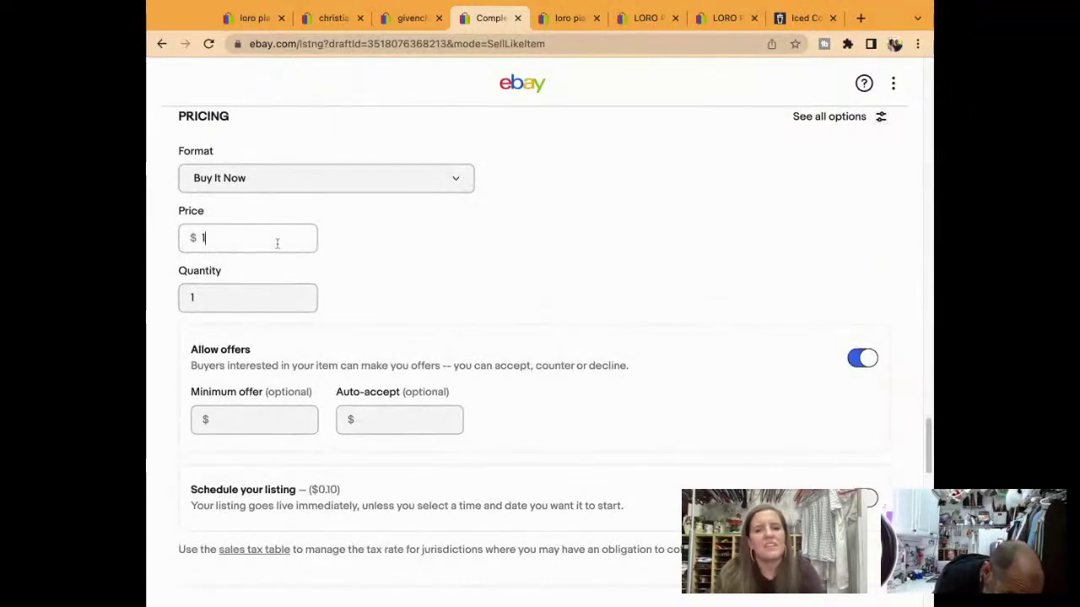
text(49.95)
scroll(540, 337, down, 1)
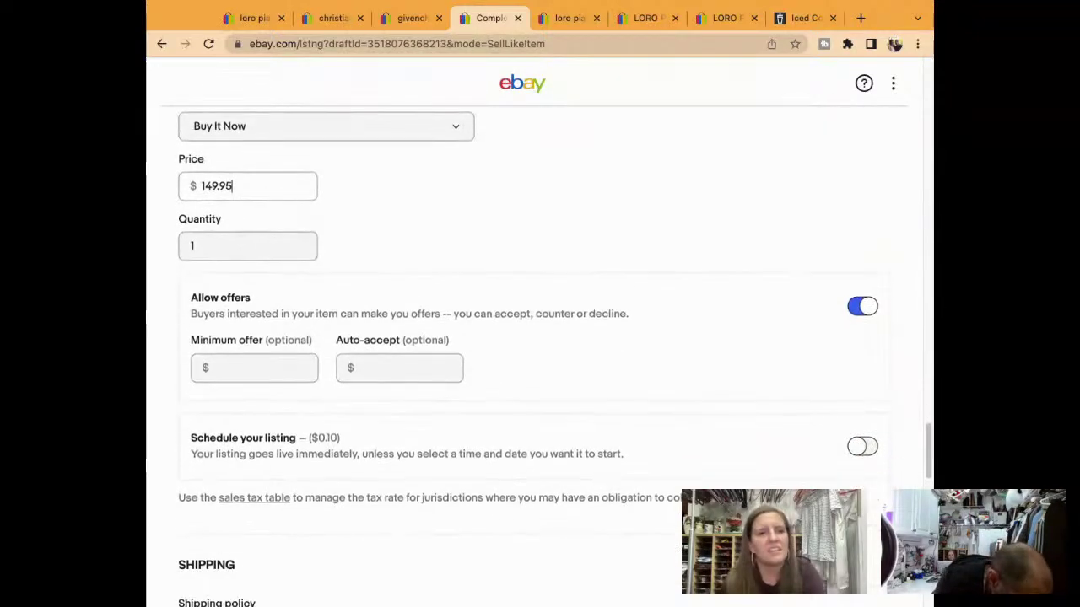
Change the Buy It Now price of the tuxedo listing to $199.95.
double_click(262, 194)
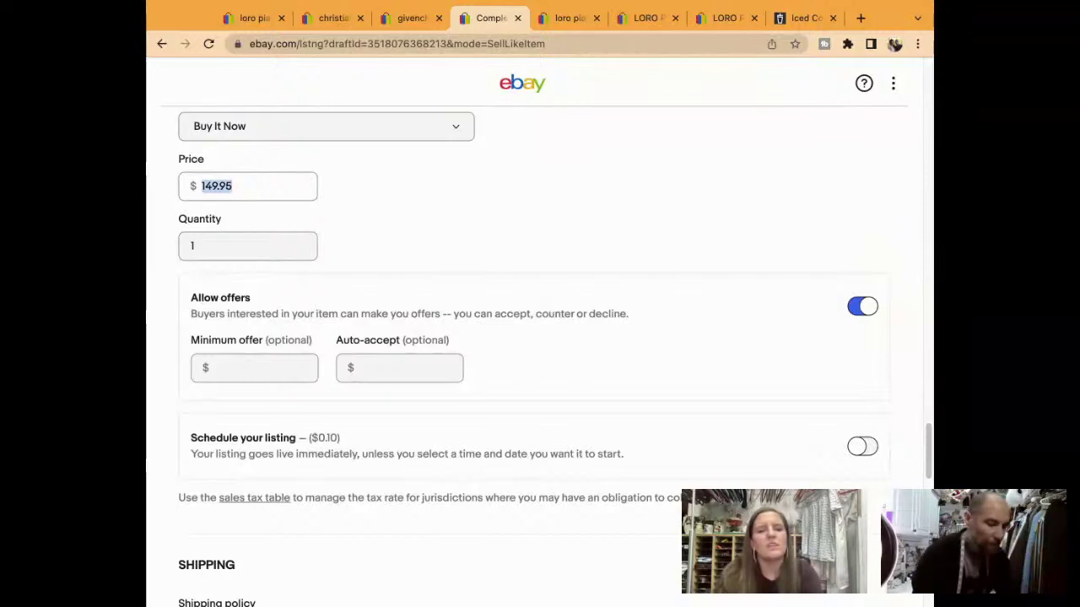
text(299)
key(BackSpace)
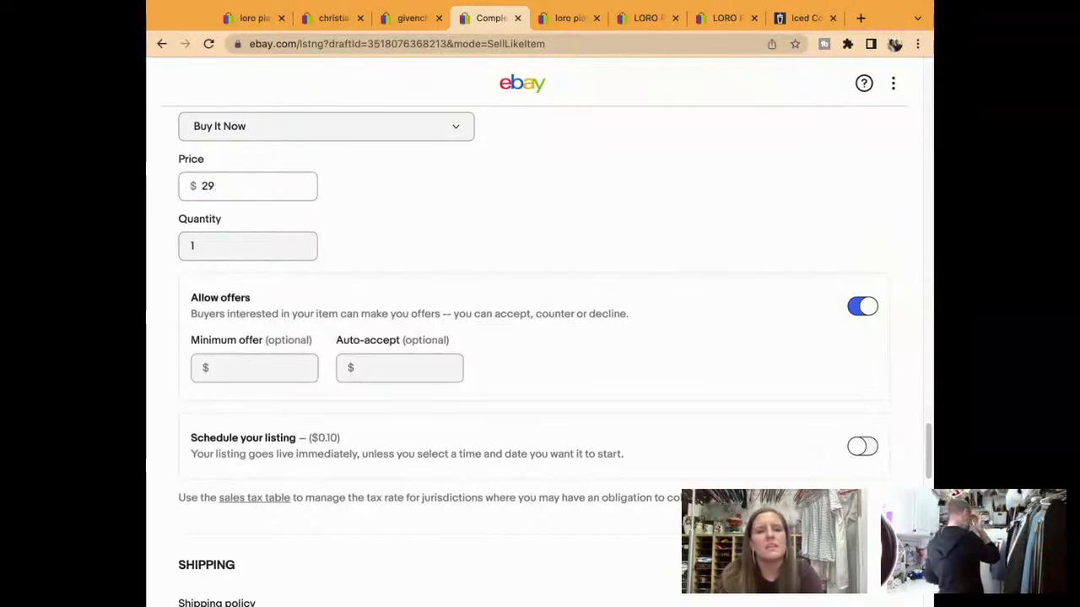
key(BackSpace)
key(BackSpace)
text(199.95)
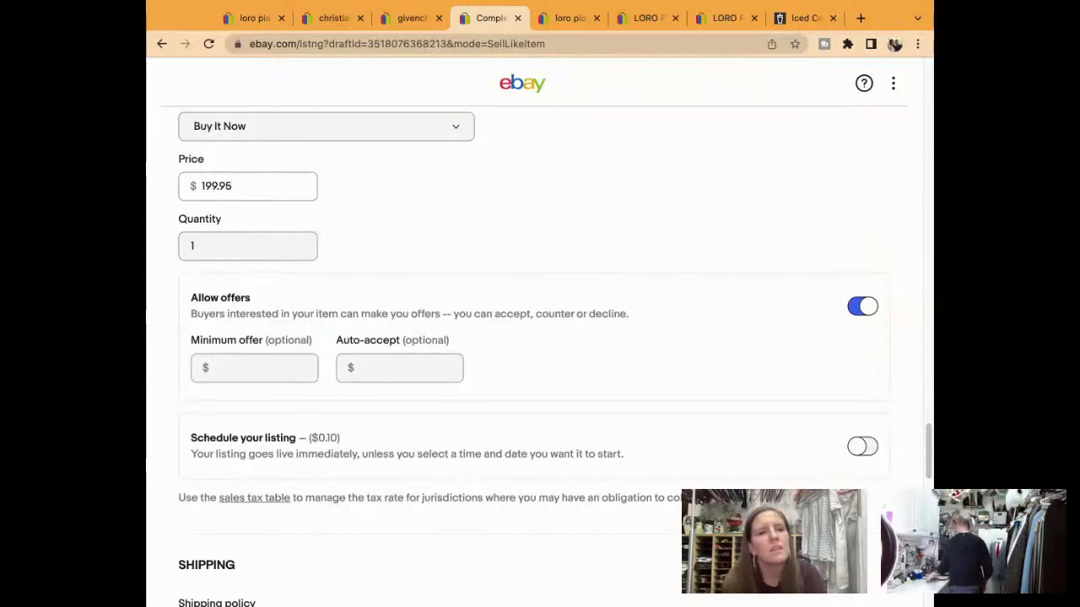
Publish the tuxedo listing and dismiss the confirmation to return to the active listings.
scroll(539, 338, down, 2)
scroll(540, 337, down, 1)
scroll(540, 337, down, 5)
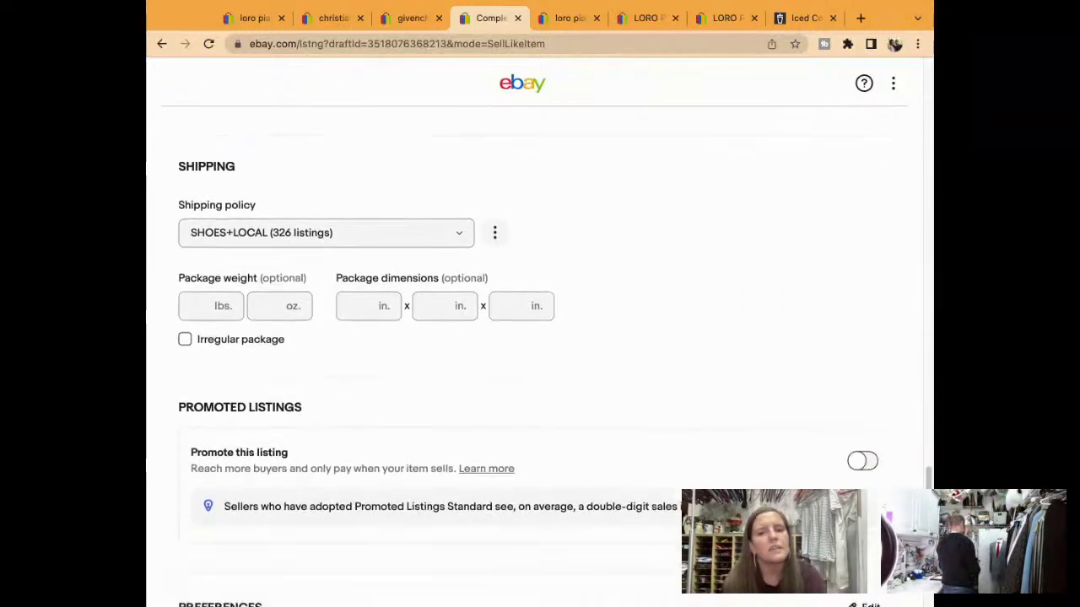
scroll(539, 337, down, 6)
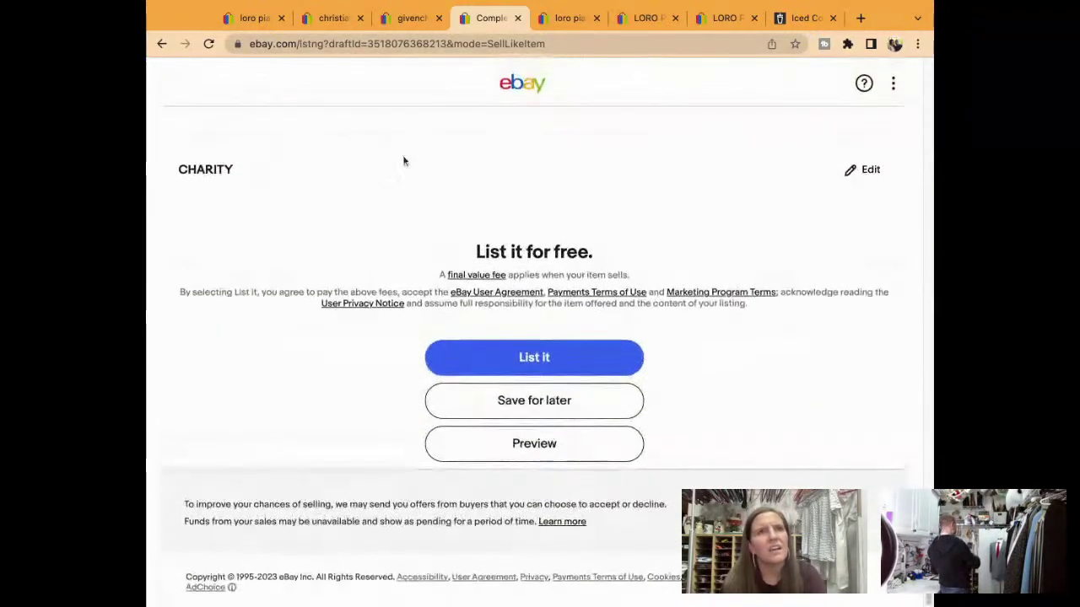
click(477, 366)
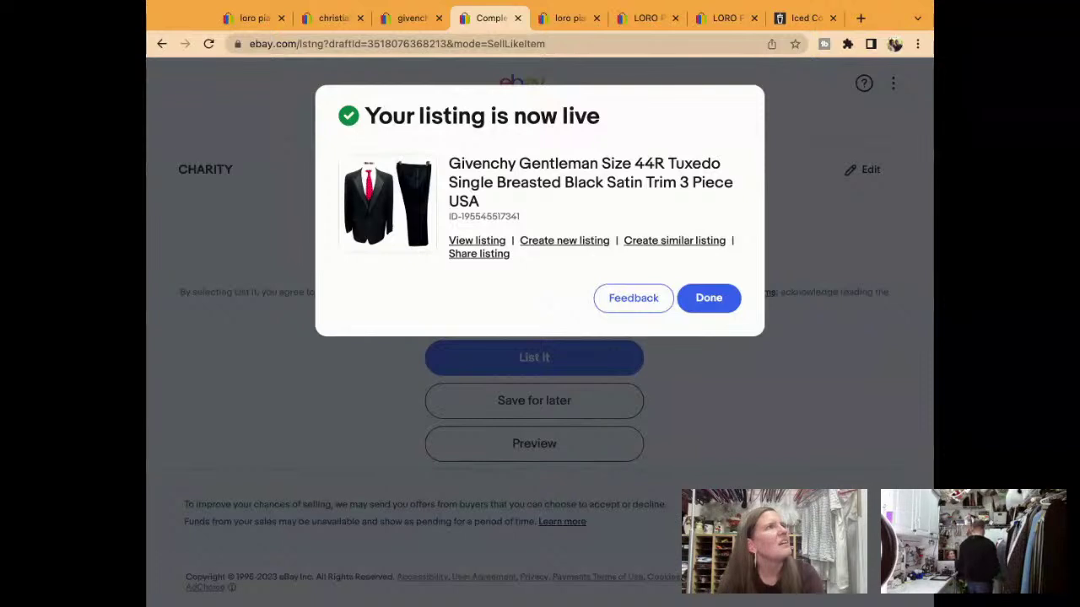
click(727, 301)
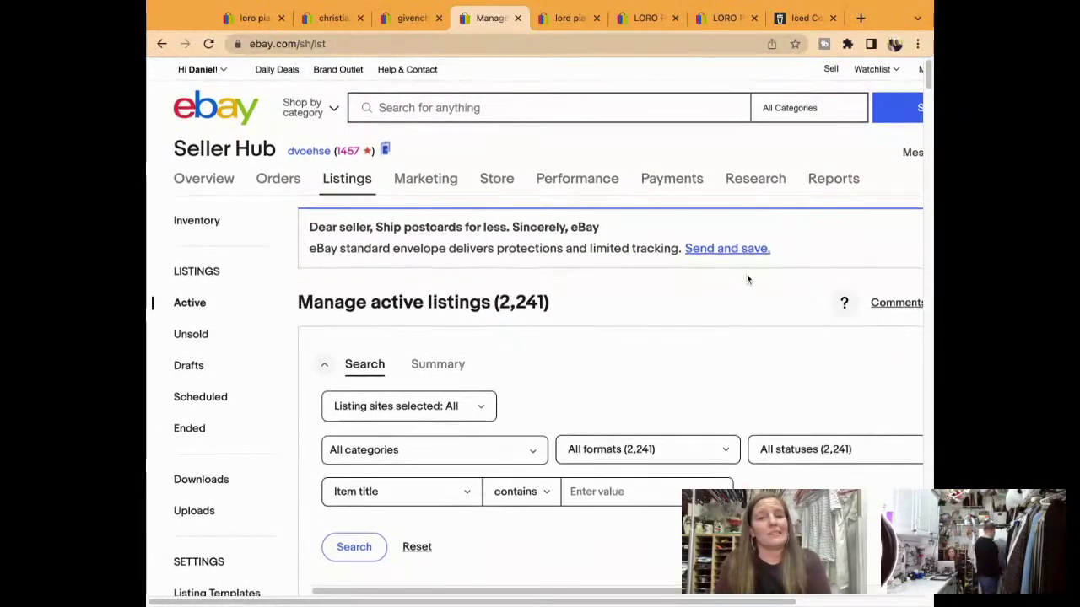
Start a similar listing from the active Christian Dior Mens Monsieur Suit 40L Gray Pinstripe listing.
scroll(746, 276, down, 3)
scroll(746, 278, down, 5)
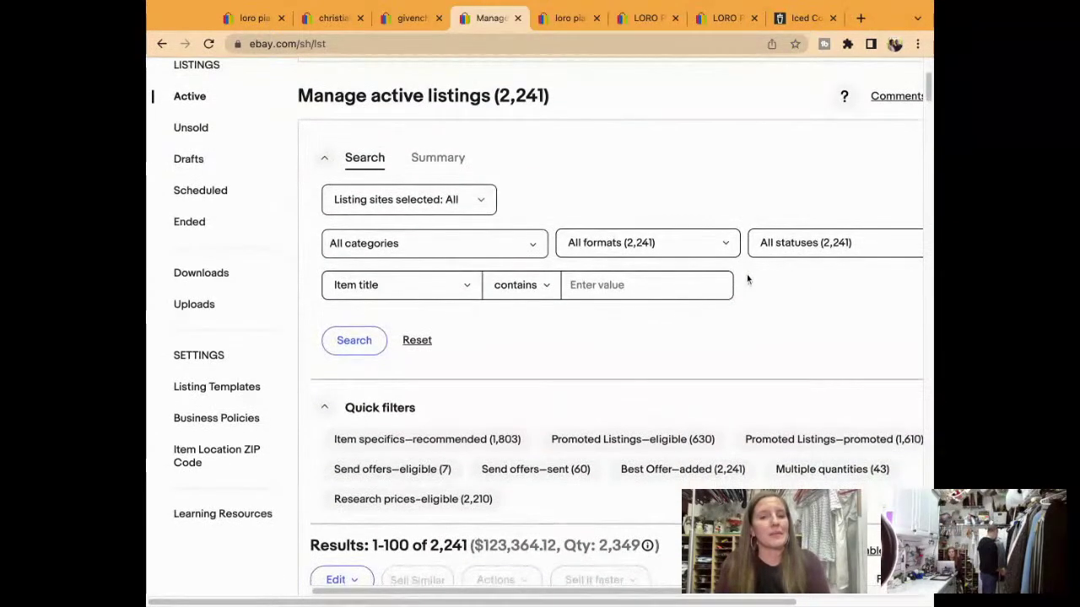
scroll(746, 278, up, 6)
scroll(747, 279, down, 6)
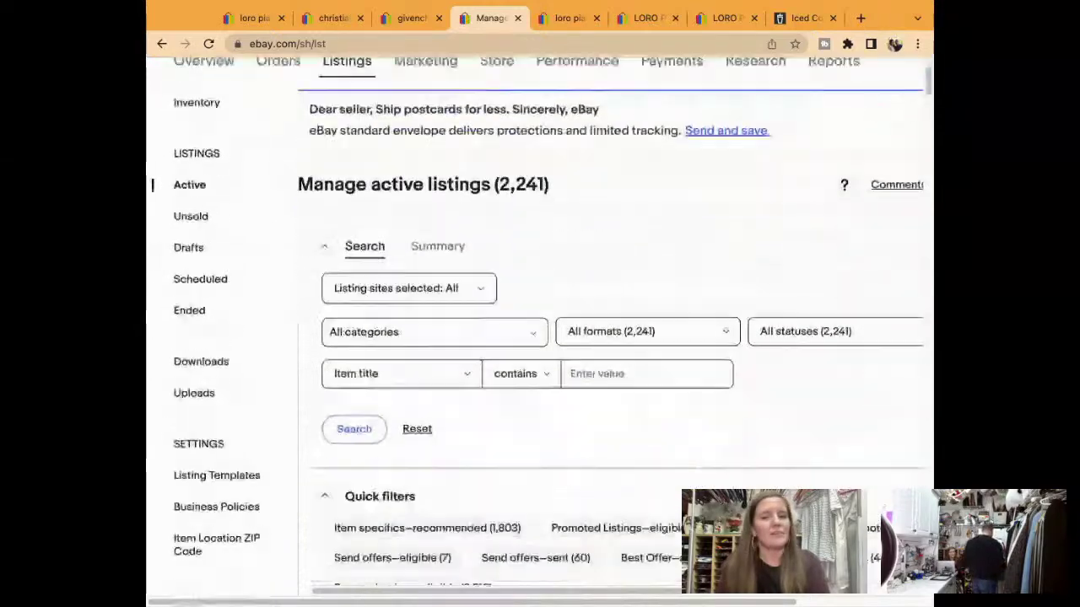
scroll(363, 413, down, 1)
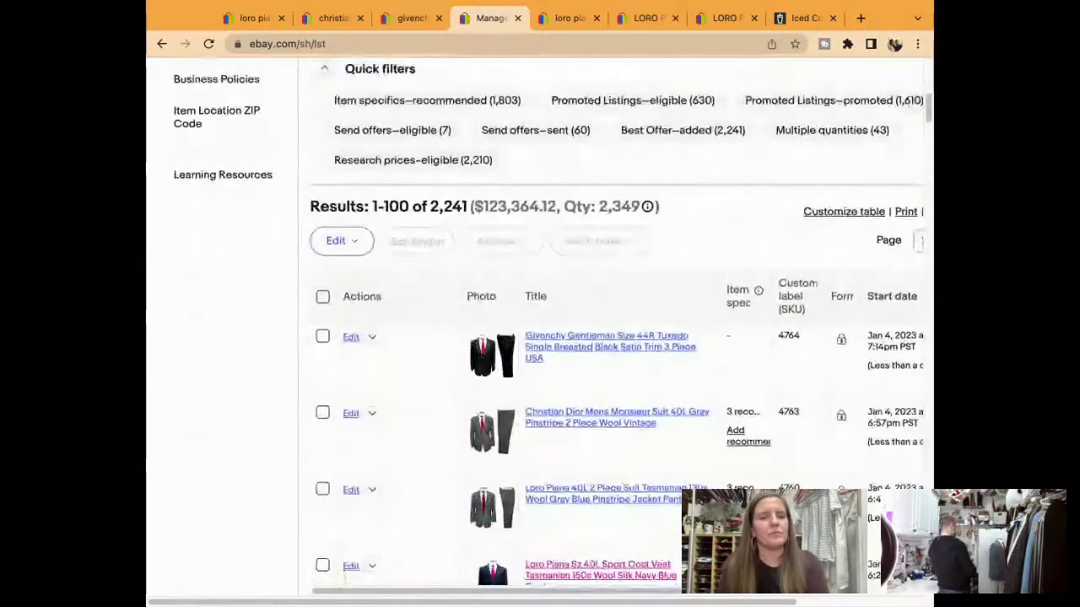
click(372, 413)
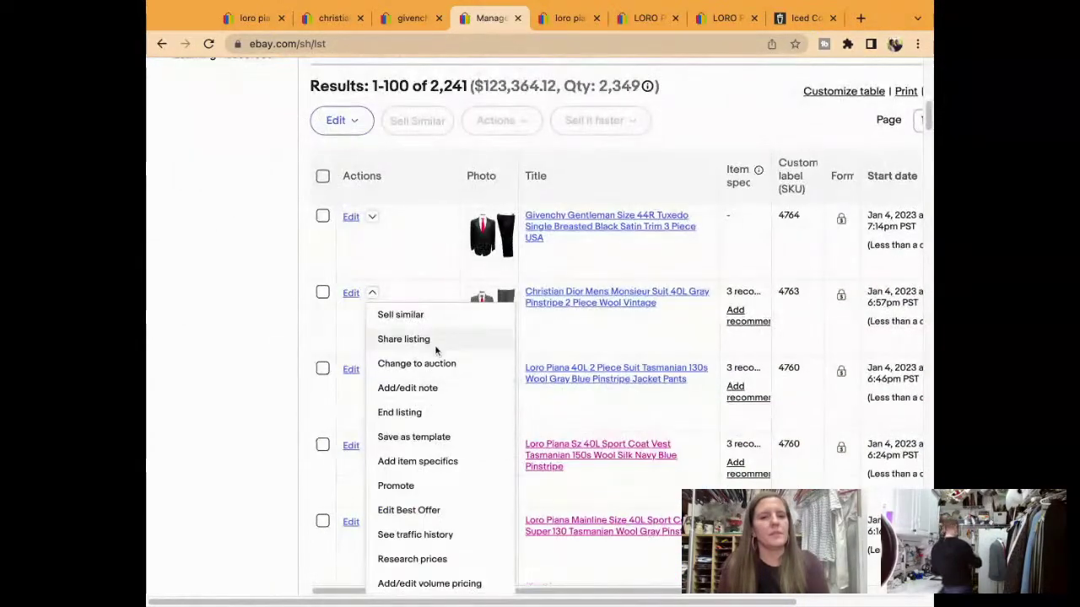
click(401, 314)
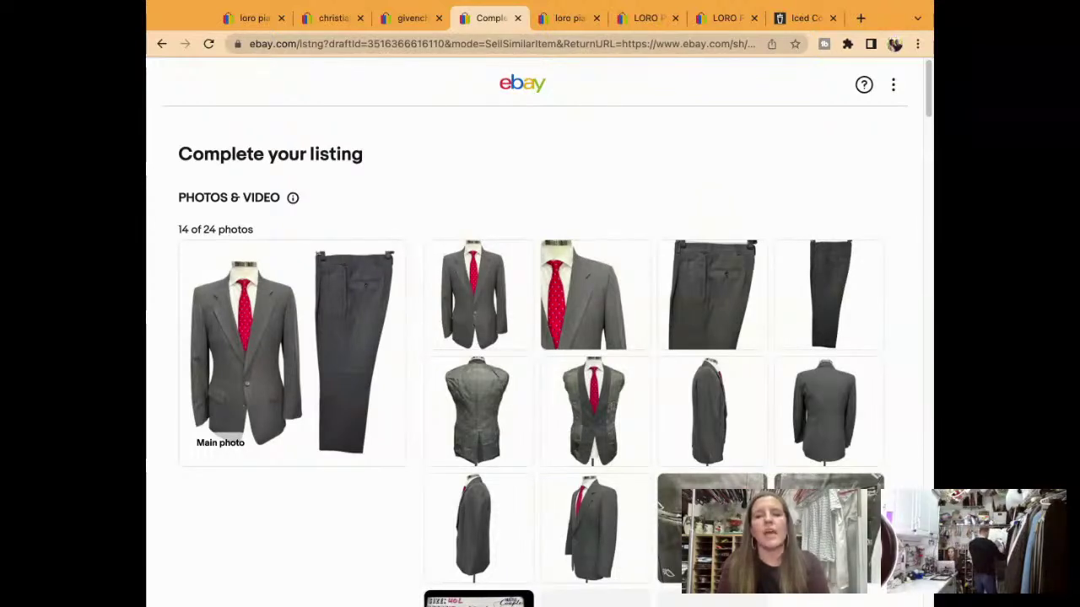
Delete all the photos copied over from the original Christian Dior suit listing.
click(382, 265)
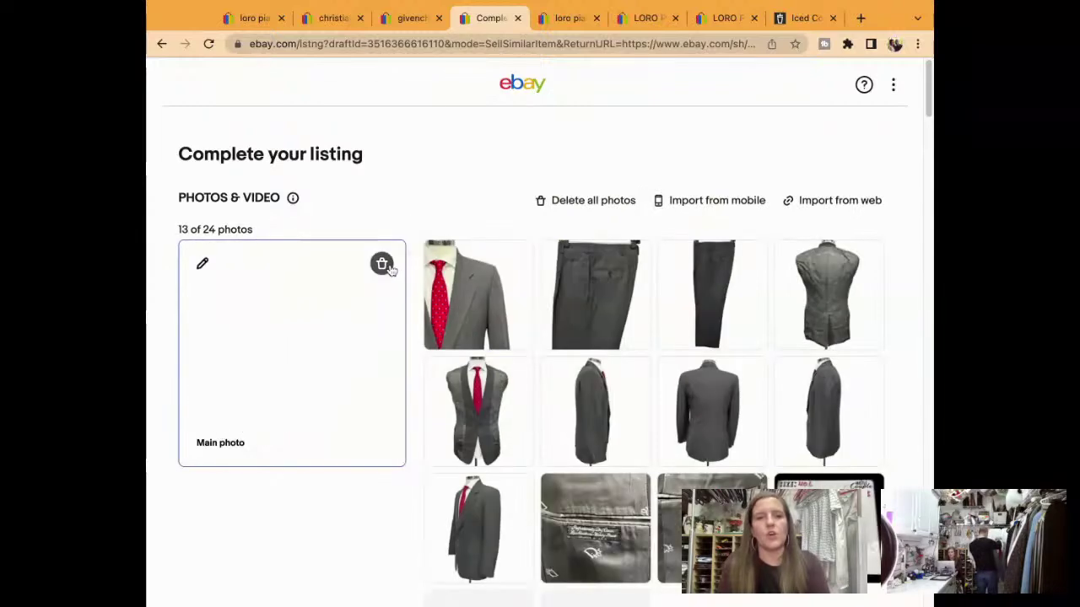
click(382, 265)
click(382, 264)
click(383, 265)
click(382, 265)
double_click(382, 264)
double_click(382, 265)
double_click(382, 265)
click(382, 265)
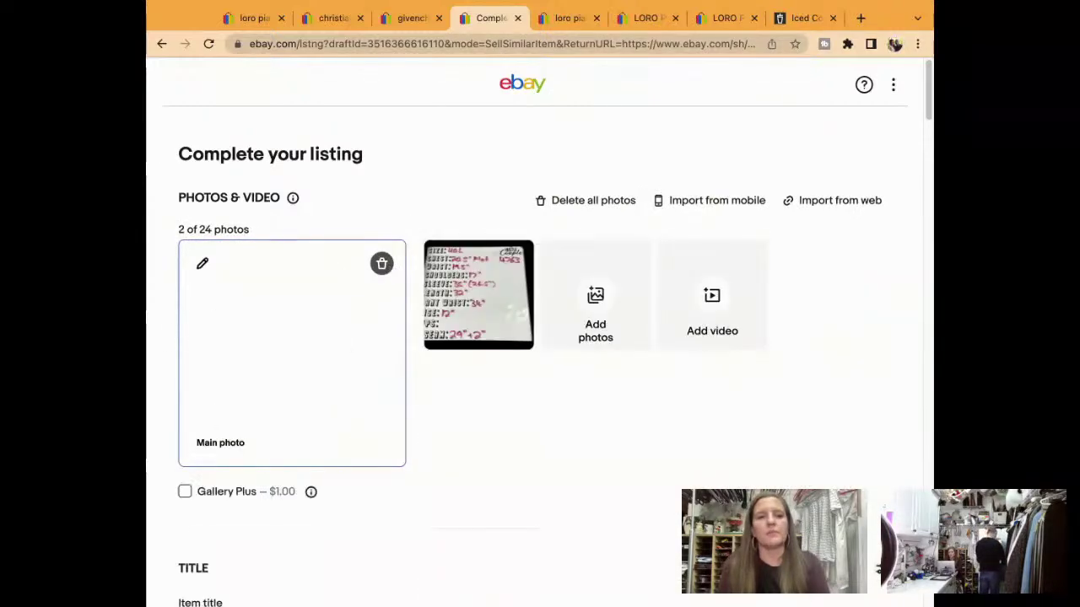
double_click(382, 265)
triple_click(382, 265)
Set the listing's custom label (SKU) to 4765.
scroll(422, 337, down, 3)
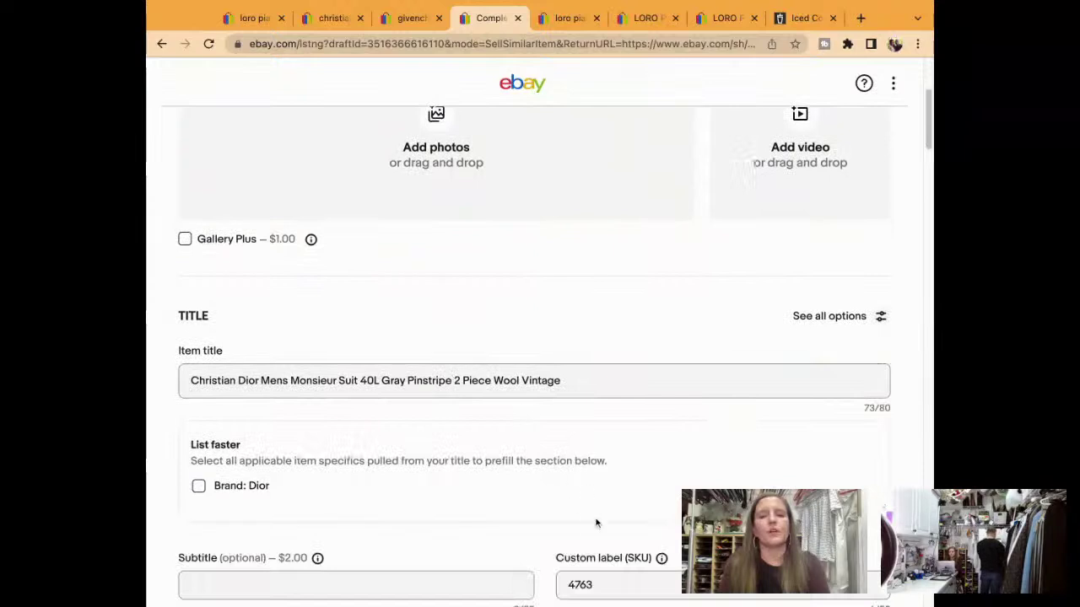
click(591, 582)
double_click(596, 580)
key(BackSpace)
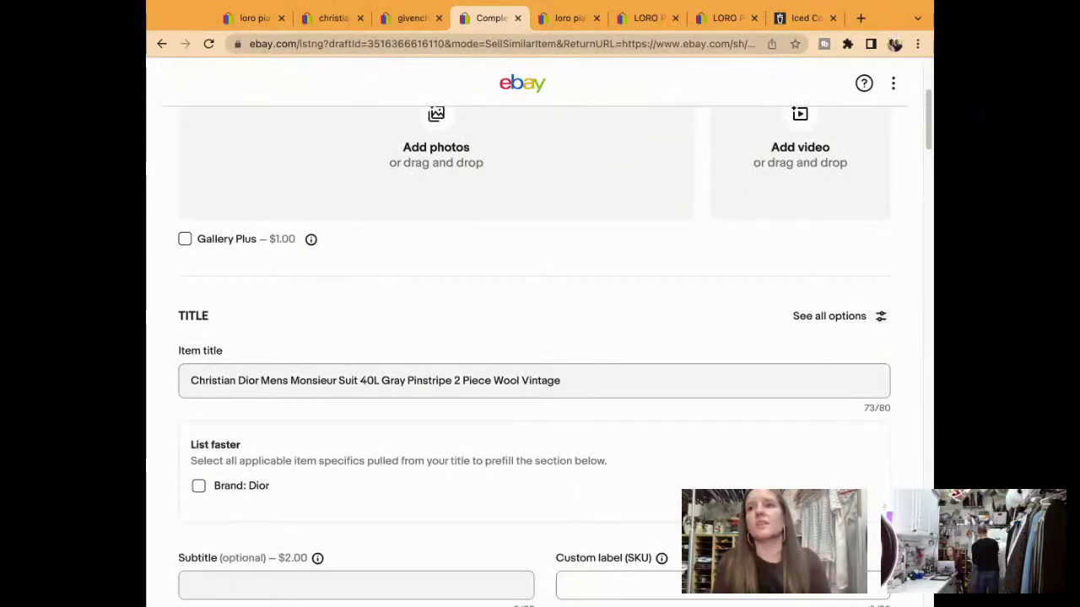
text(4765)
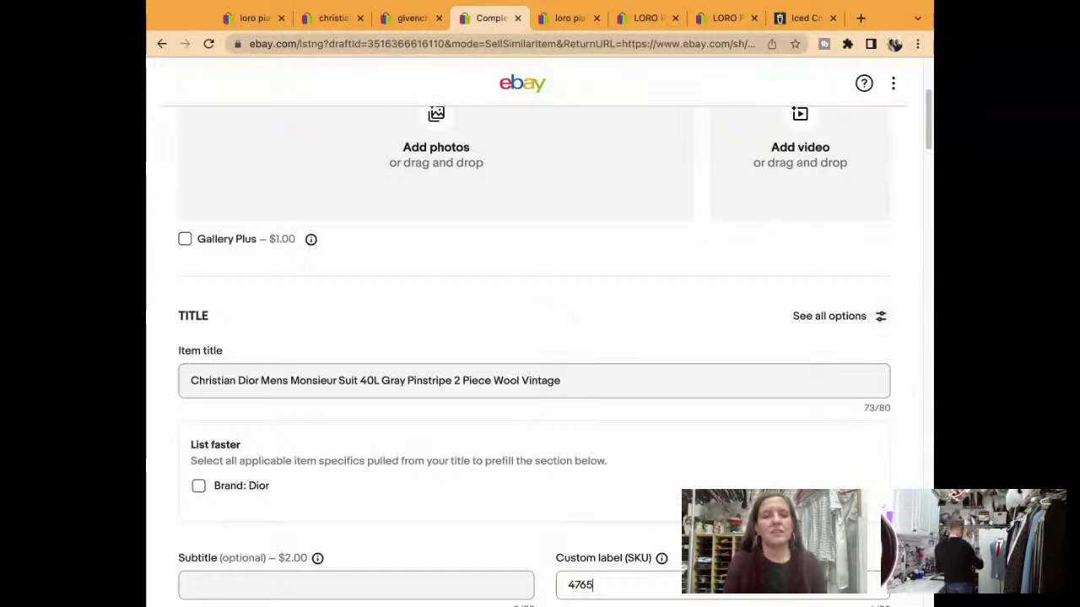
Remove the word "Mens" from the item title of the Christian Dior suit listing.
scroll(539, 354, down, 5)
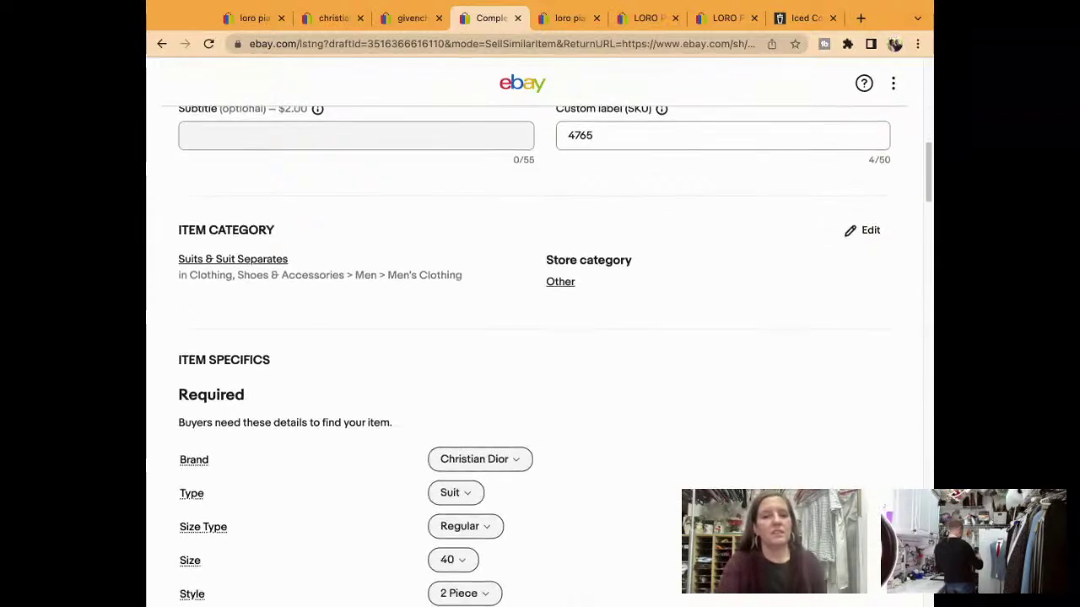
scroll(540, 355, down, 2)
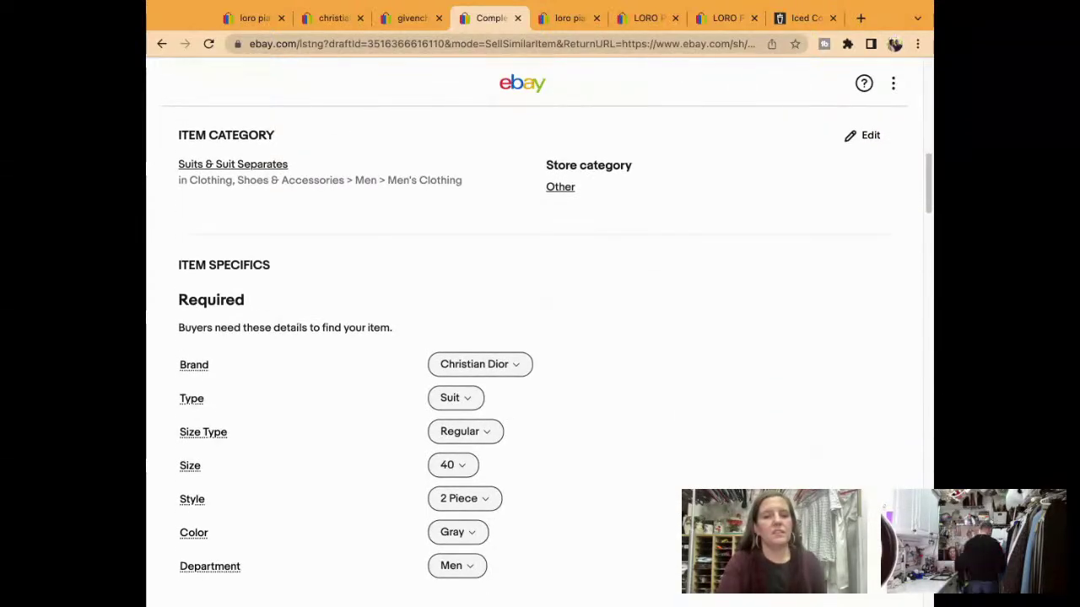
scroll(540, 354, down, 1)
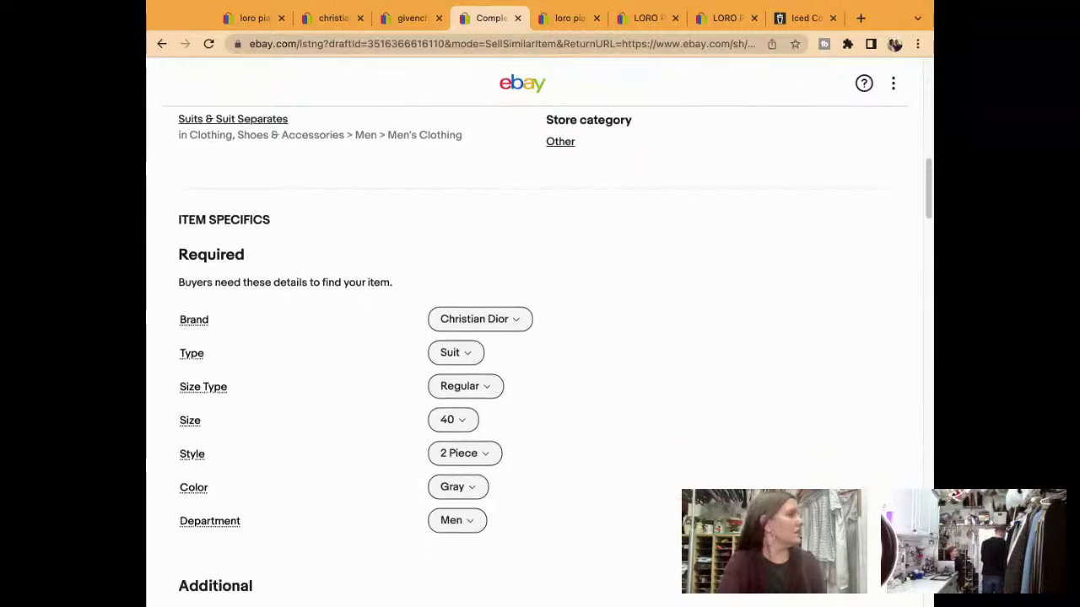
scroll(570, 346, up, 7)
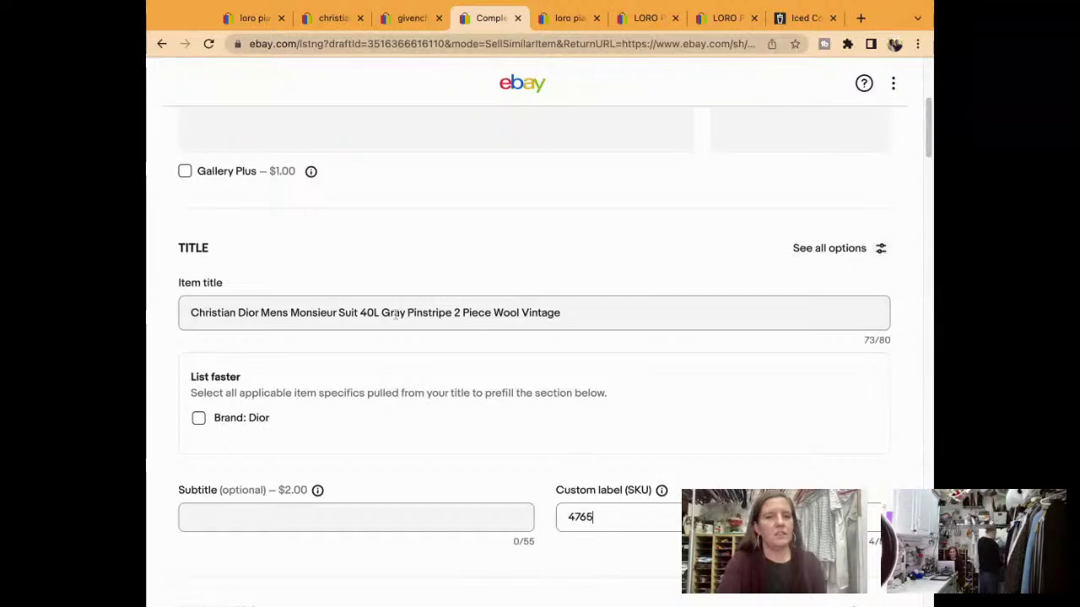
click(342, 335)
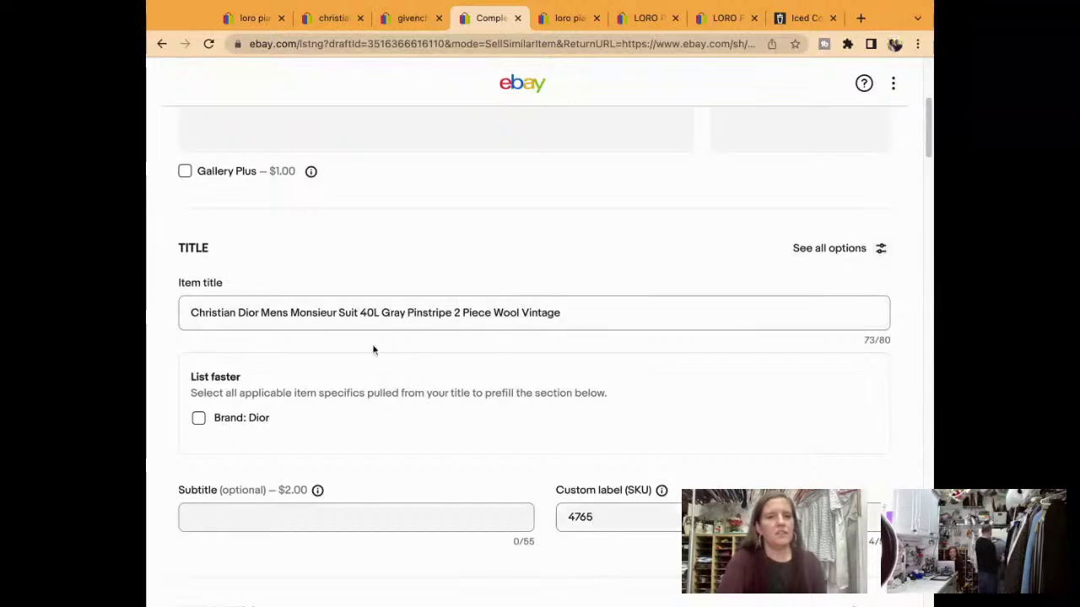
key(BackSpace)
key(BackSpace)
key(BackSpace)
key(BackSpace)
key(BackSpace)
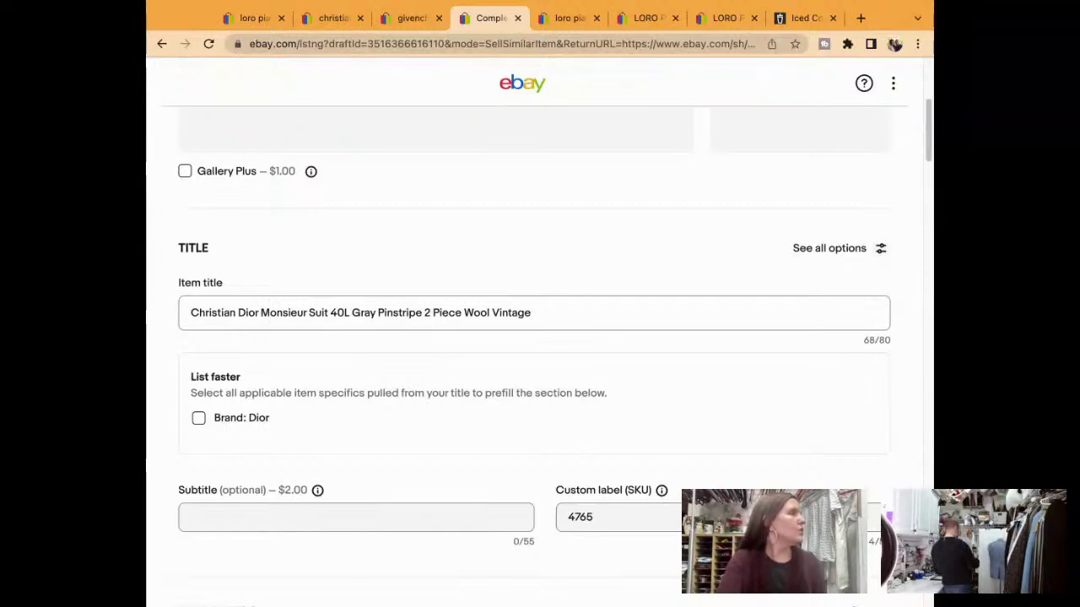
Change the color wording in the item title to "Blue Gray" before "Pinstripe".
click(377, 312)
key(BackSpace)
key(BackSpace)
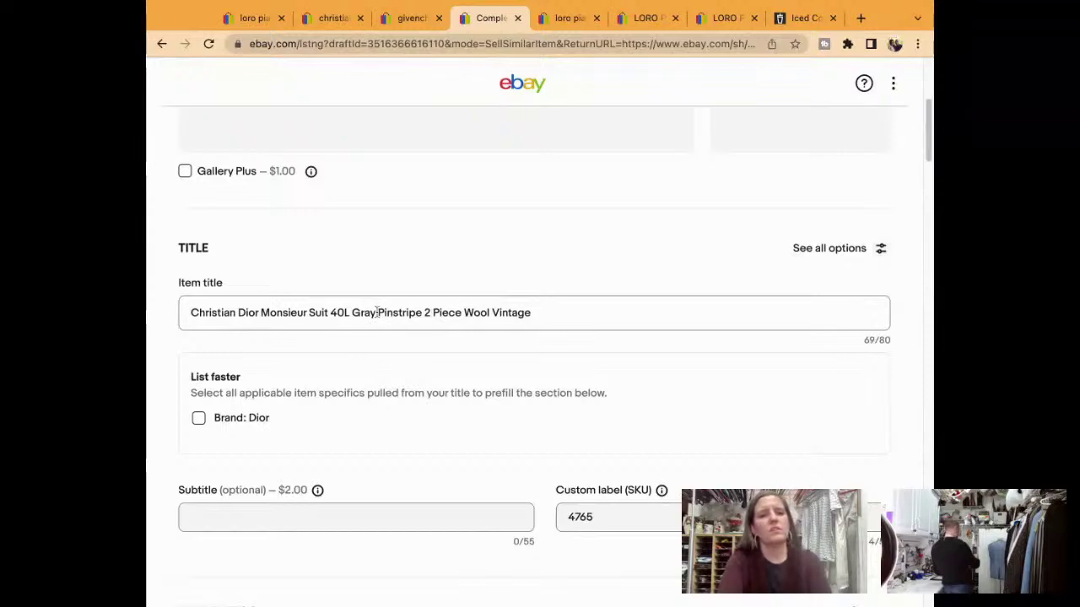
key(BackSpace)
key(BackSpace)
text(Blue )
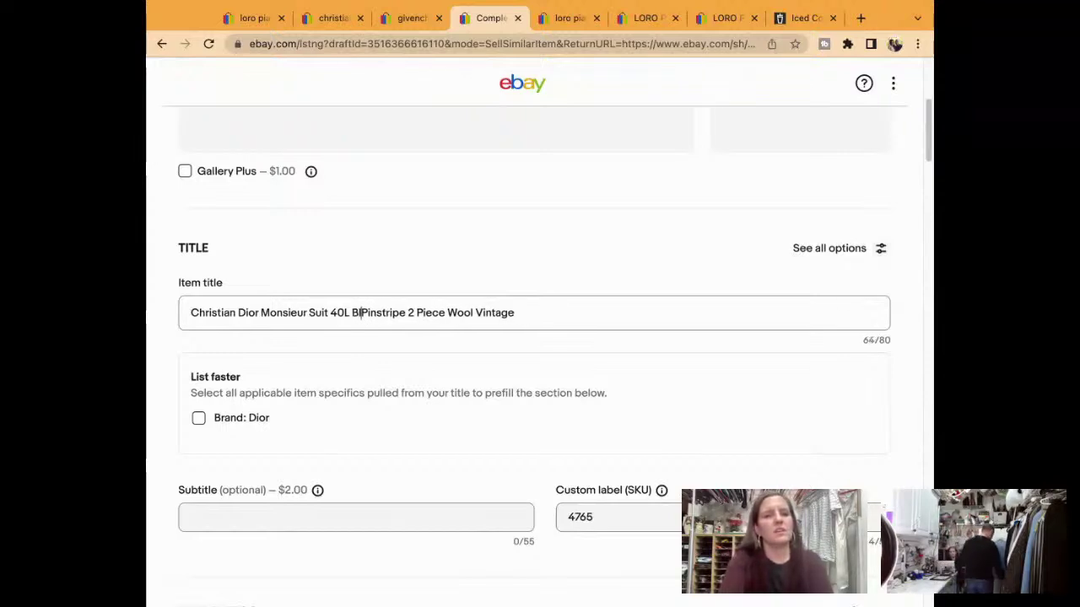
text(Gray)
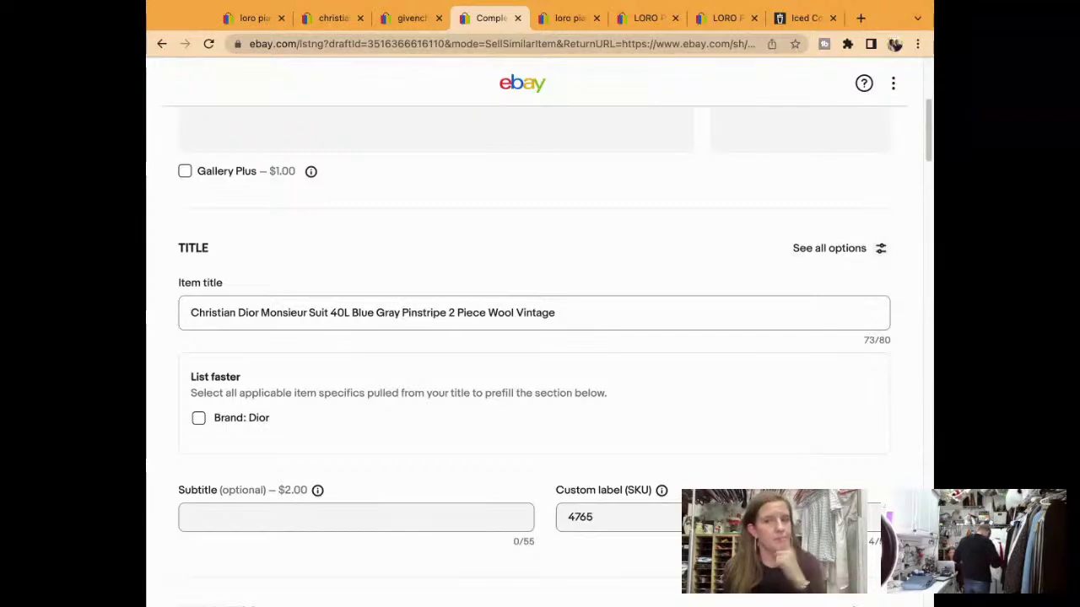
click(400, 312)
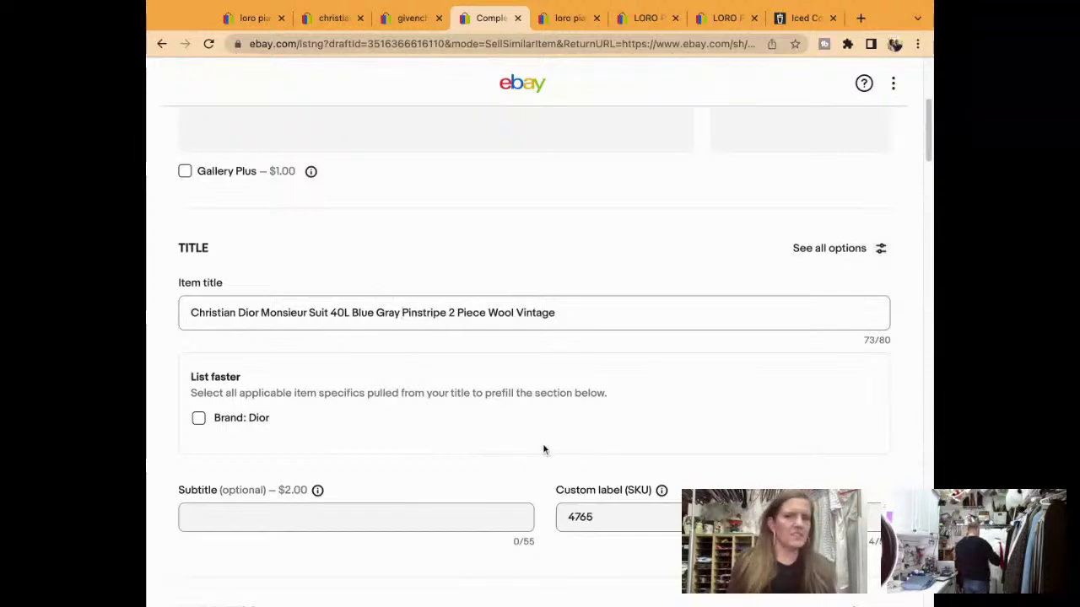
Add the 14 new suit photos to the listing, then brighten the main photo of the jacket and trousers and save the edit.
scroll(542, 449, up, 5)
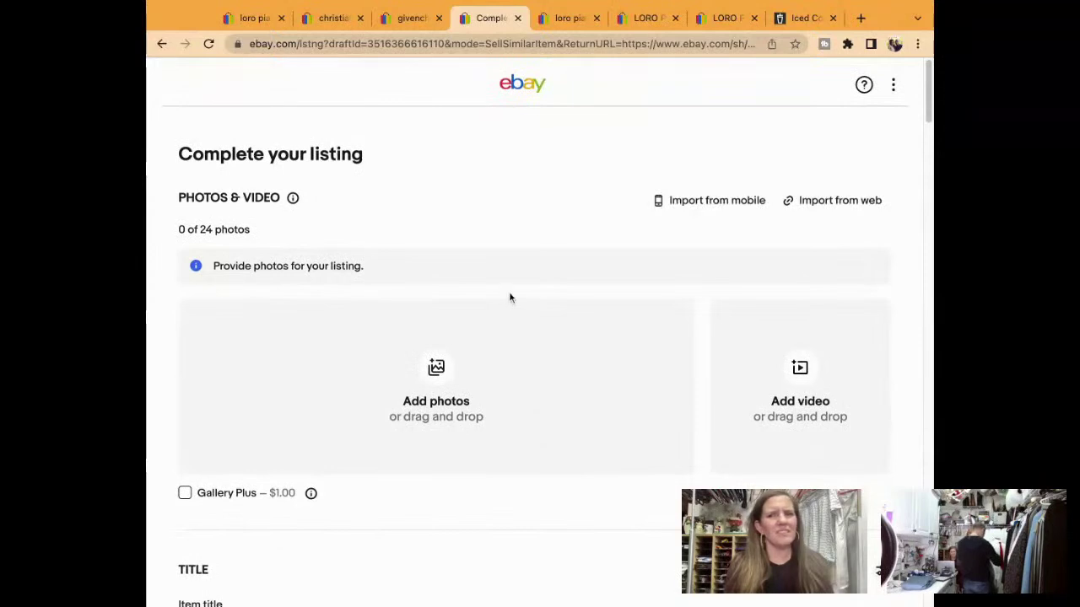
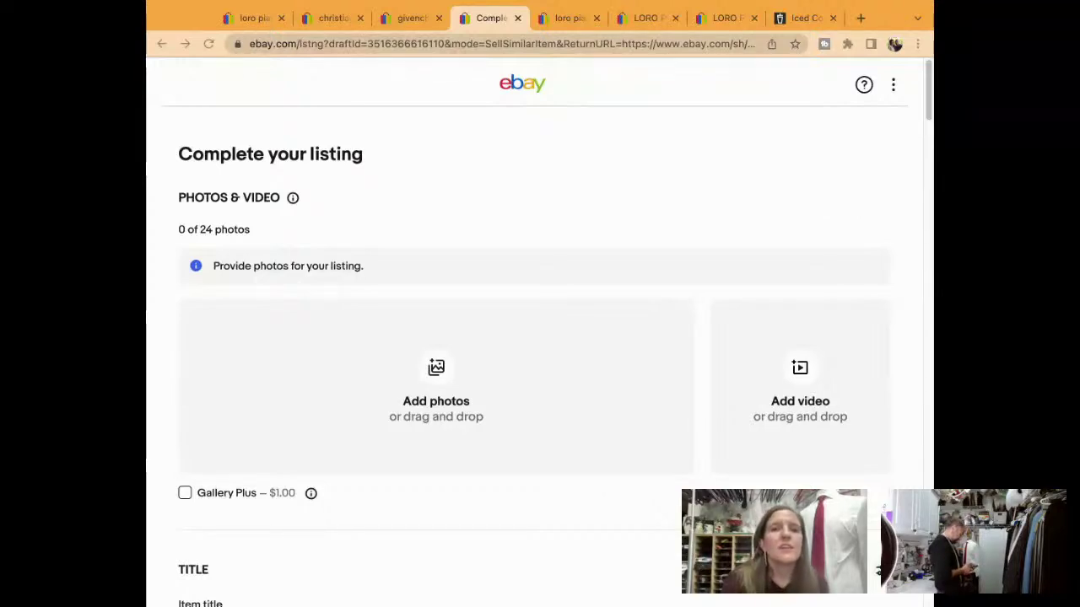
drag(534, 388, 534, 388)
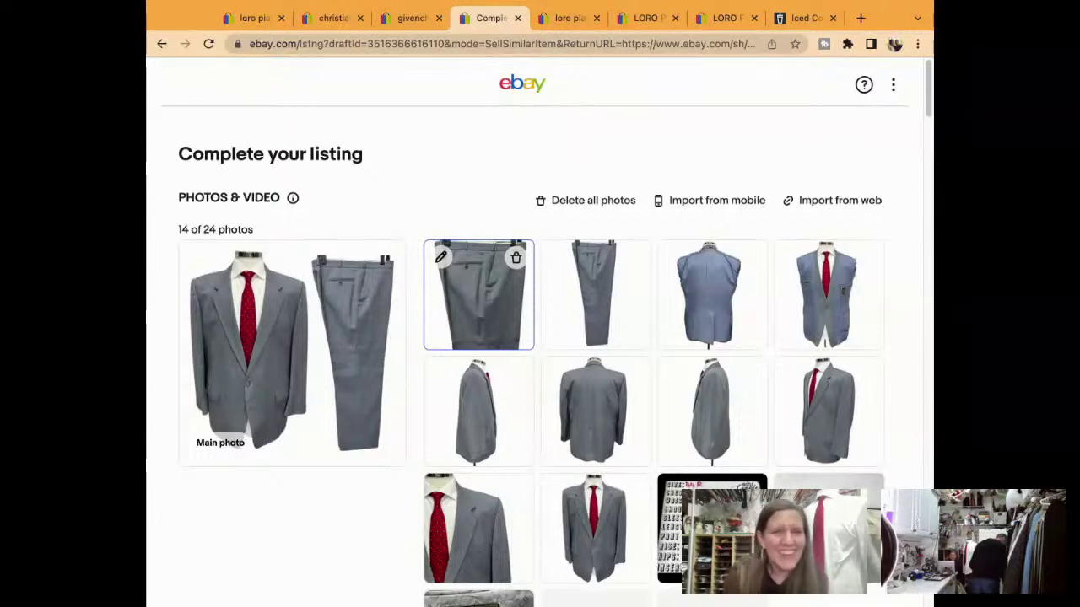
click(203, 262)
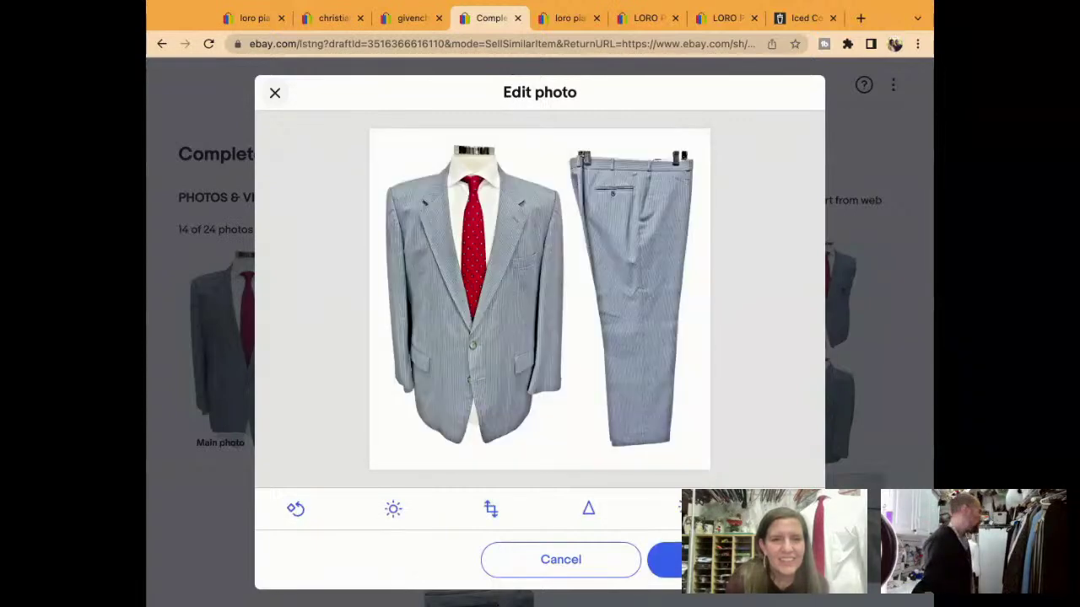
click(672, 560)
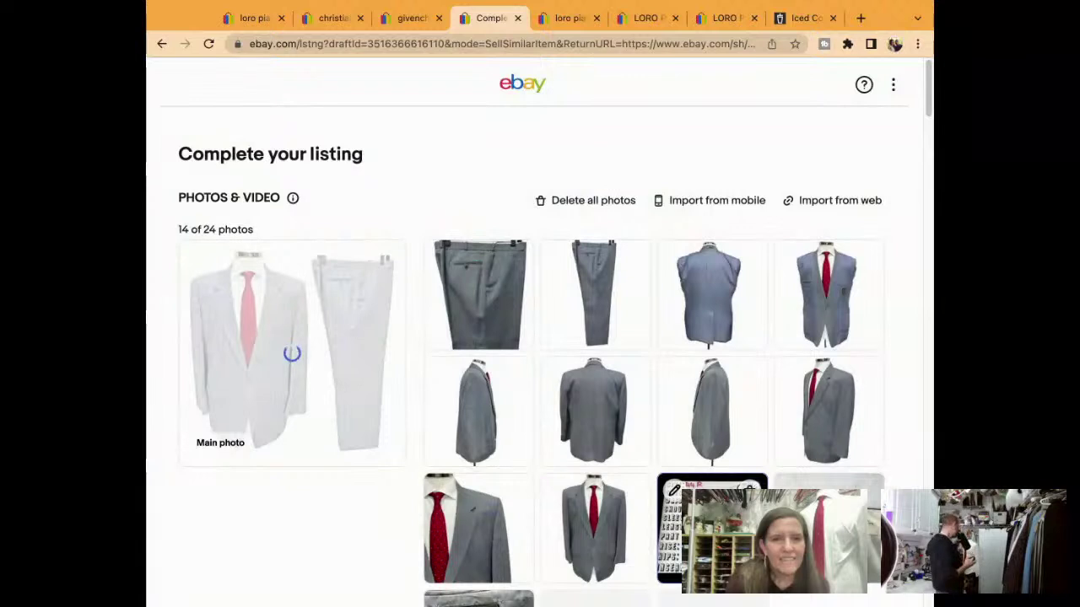
Brighten the close-up photo of the trousers' waistband and save the edit.
mouse_move(604, 536)
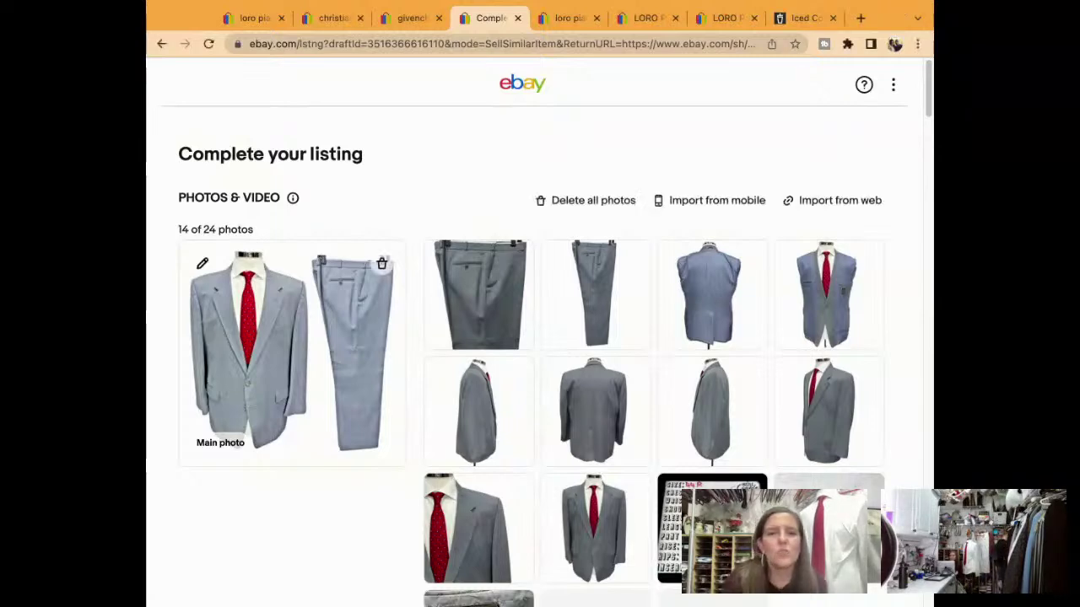
click(439, 256)
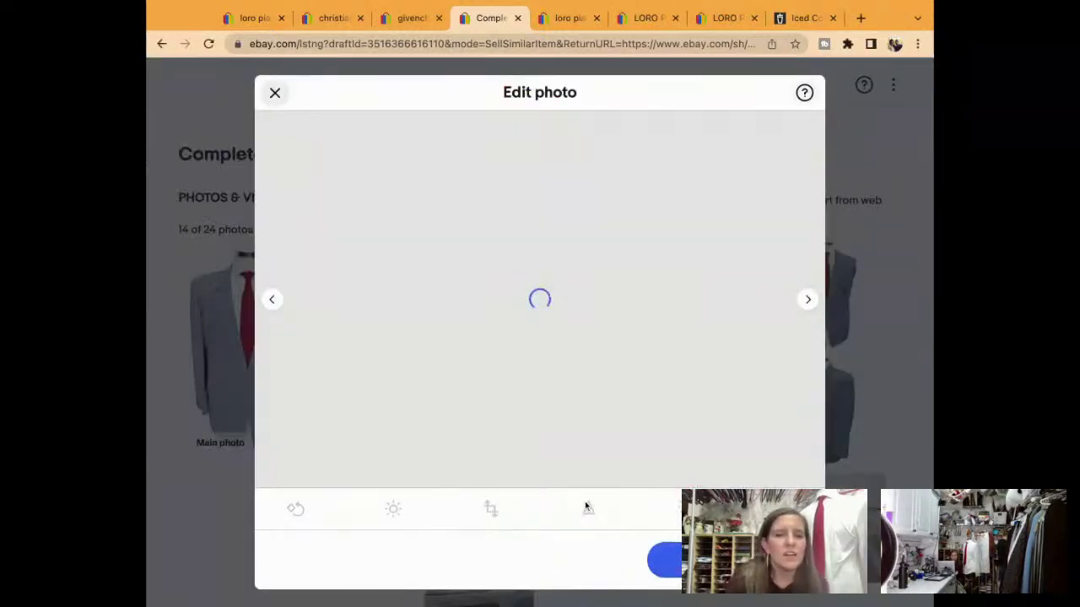
click(393, 509)
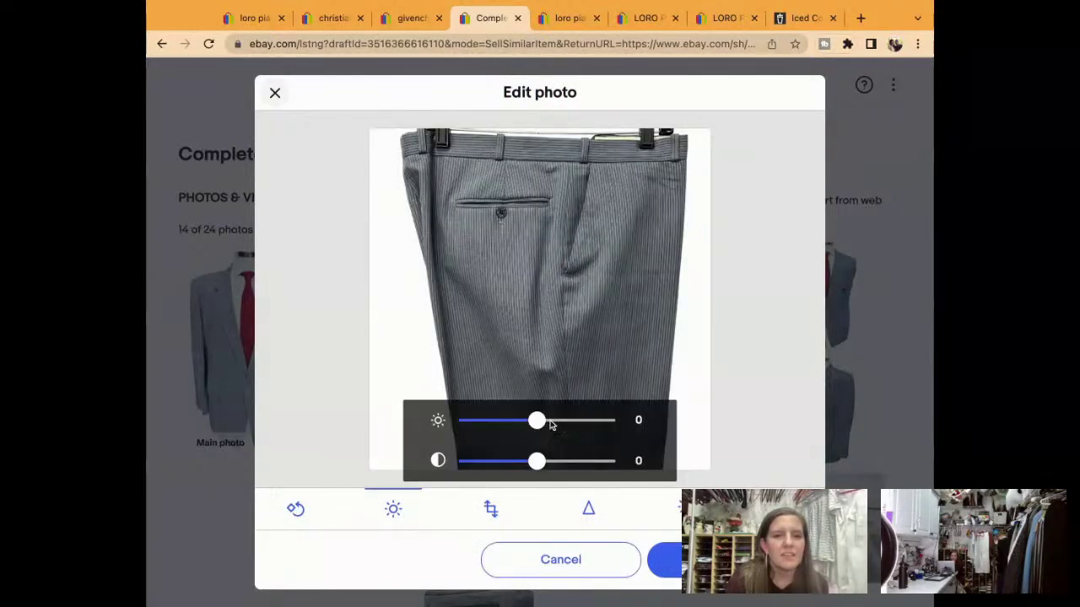
drag(536, 420, 570, 420)
click(671, 559)
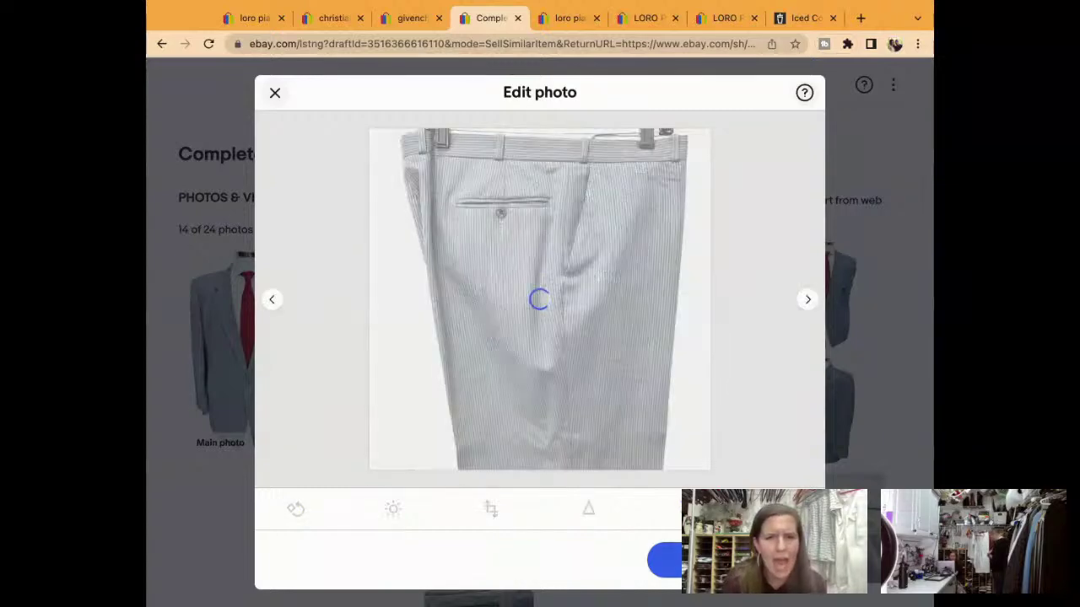
click(666, 559)
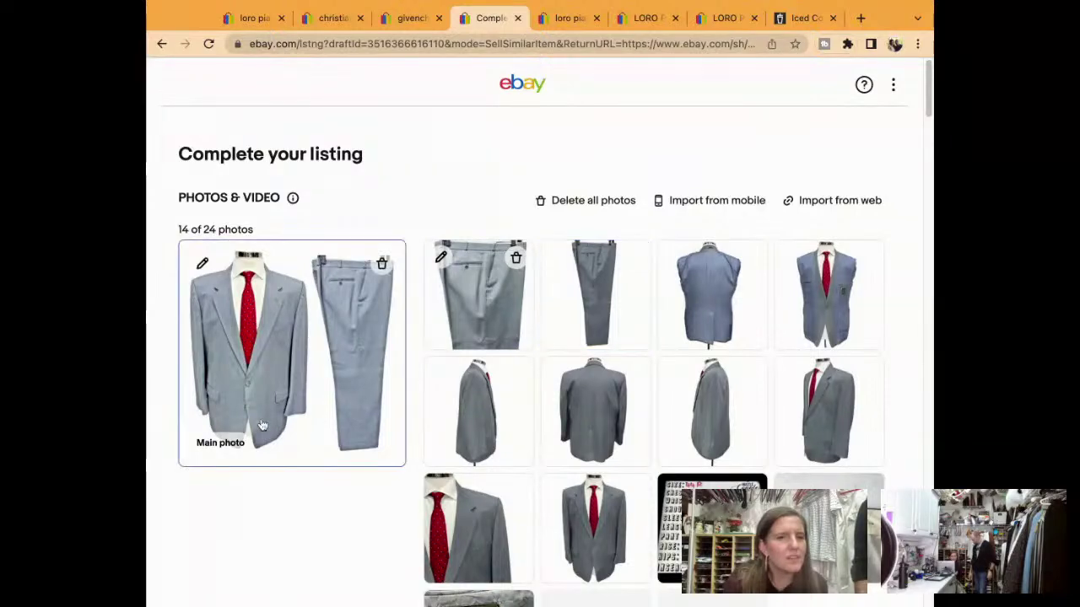
Try lowering the main photo's brightness to -16 and close the photo editor.
click(295, 386)
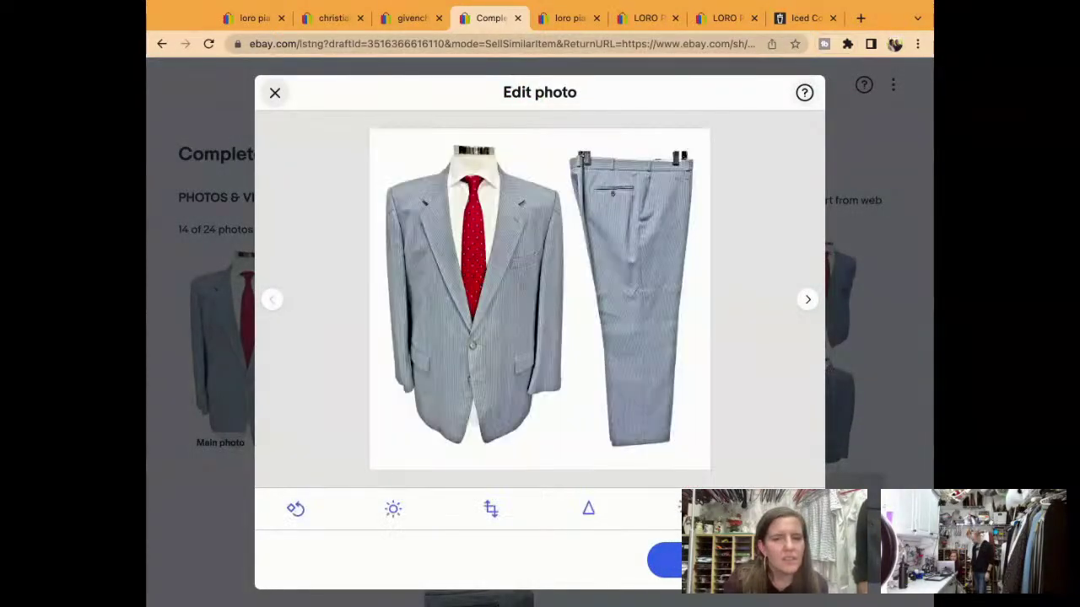
click(393, 508)
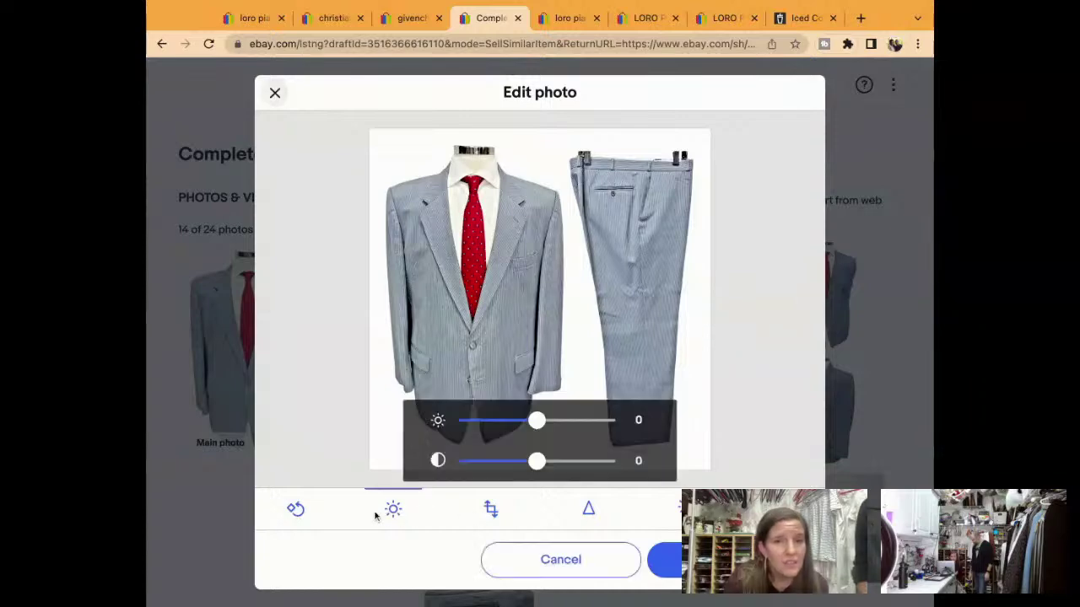
drag(542, 427, 536, 420)
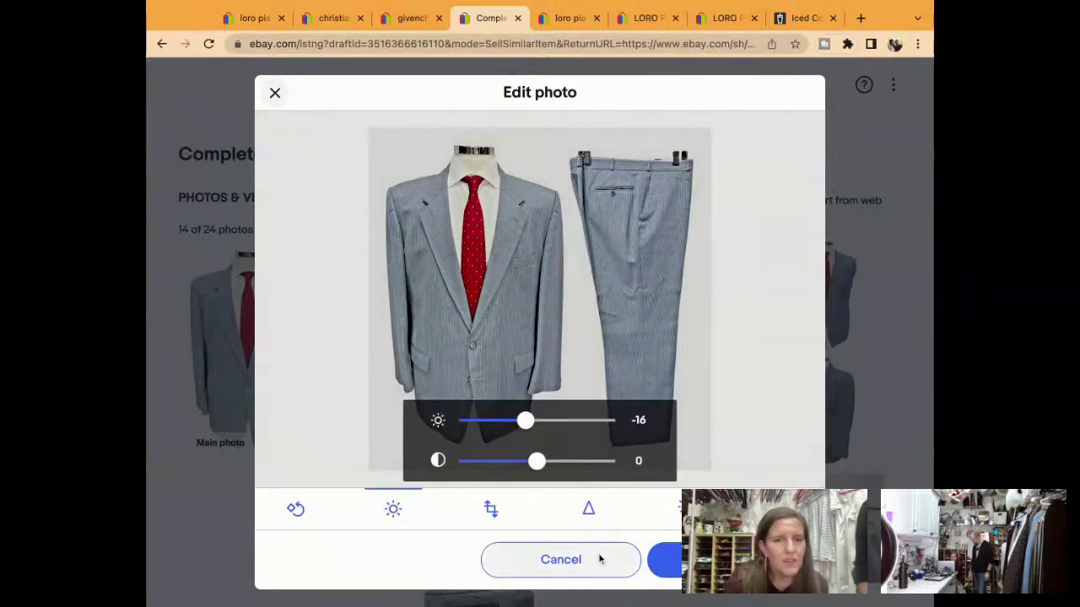
click(599, 560)
click(641, 561)
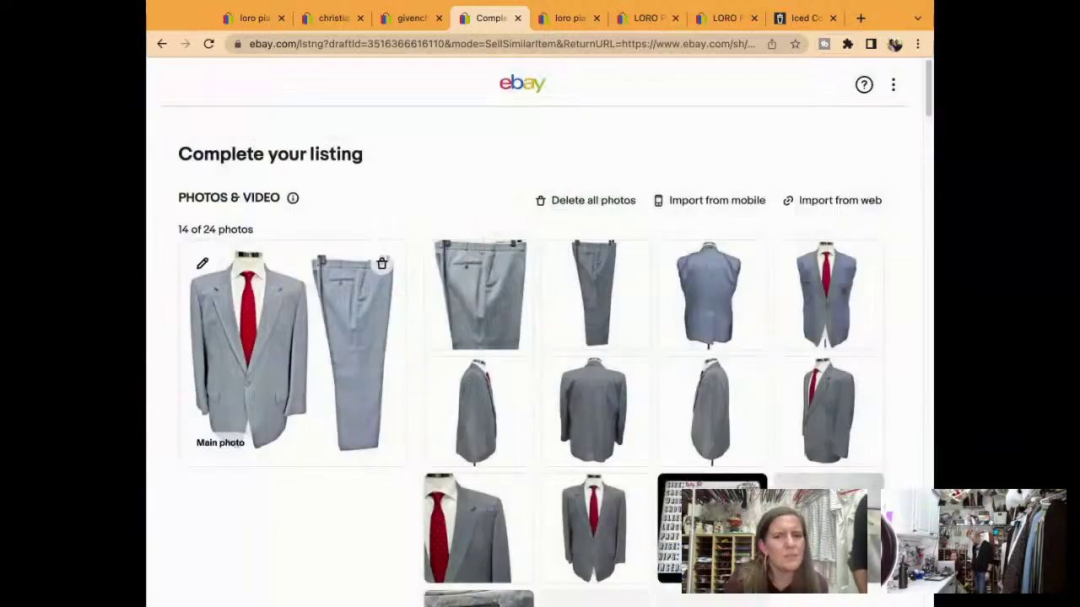
Delete every photo from the listing, then add a fresh set of 13 unedited suit photos.
scroll(638, 562, down, 2)
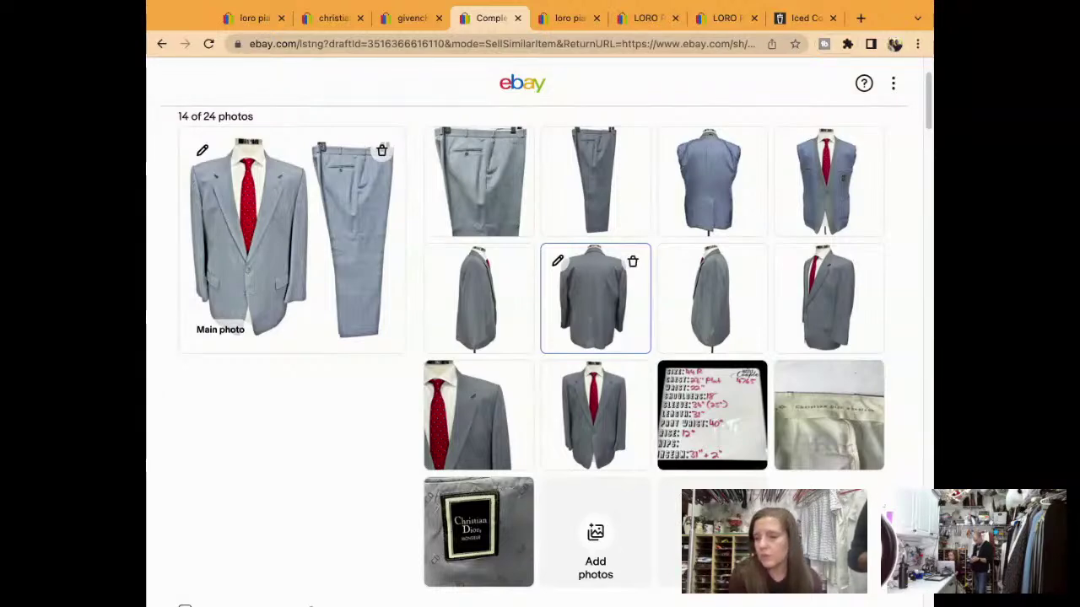
click(381, 151)
click(381, 152)
click(381, 152)
click(381, 152)
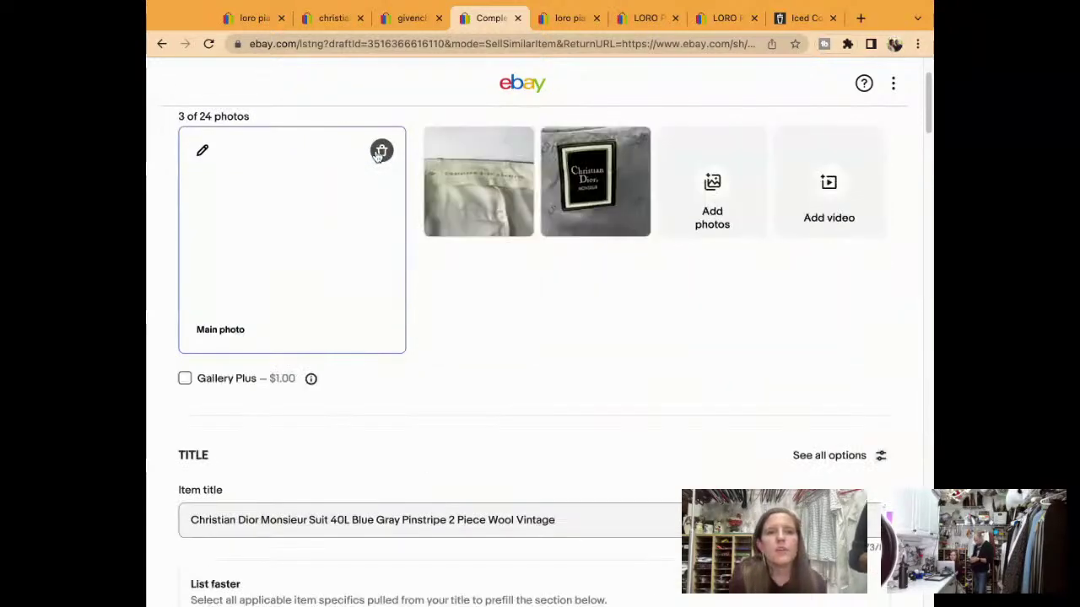
click(381, 151)
click(380, 154)
click(380, 154)
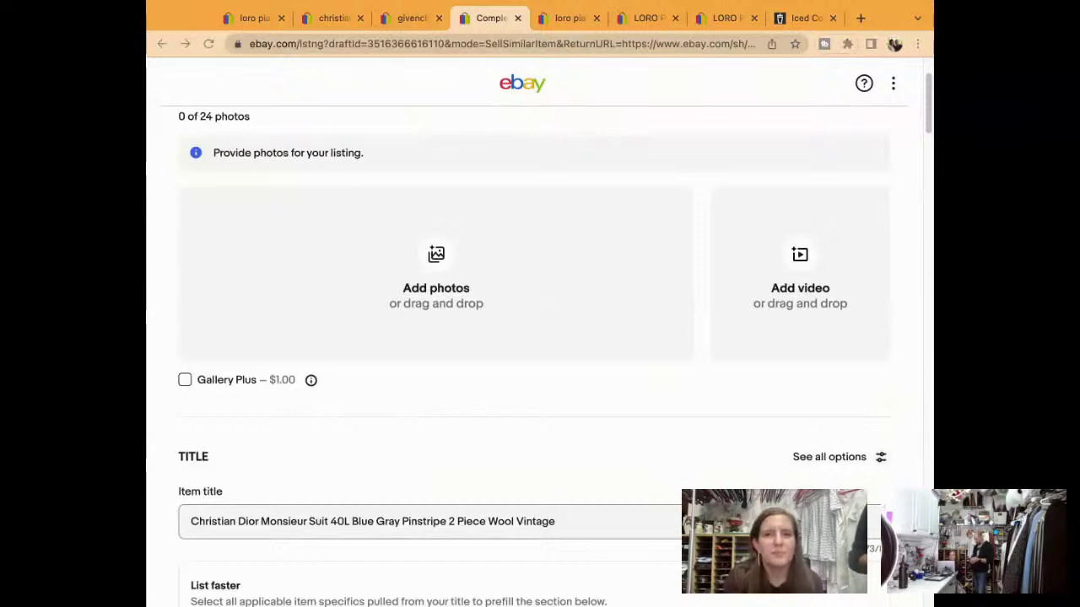
drag(1012, 253, 478, 299)
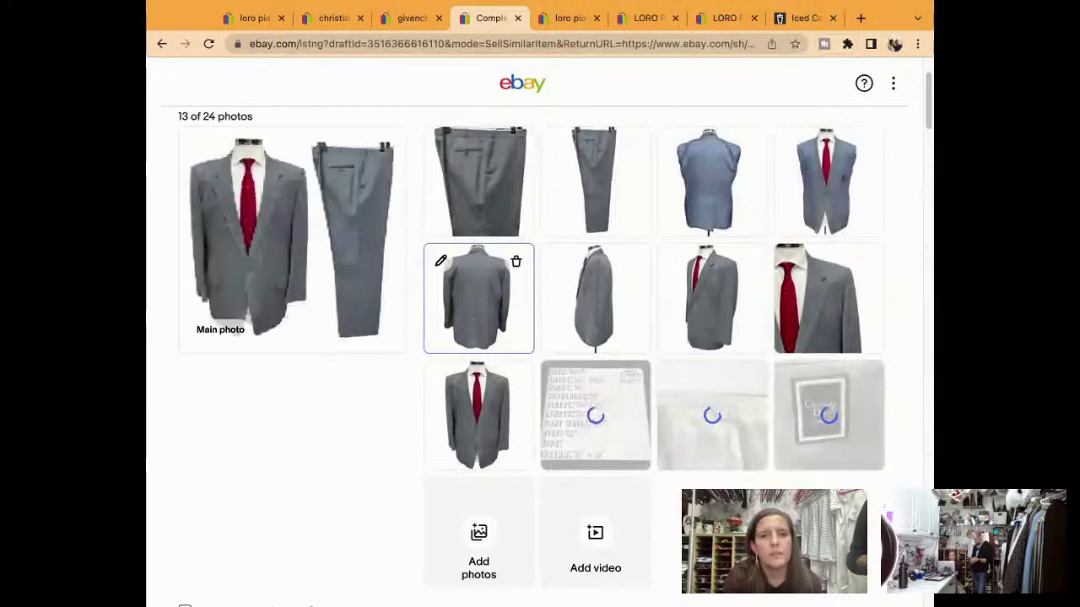
Change the suit size in the item title to 44R.
scroll(640, 363, down, 3)
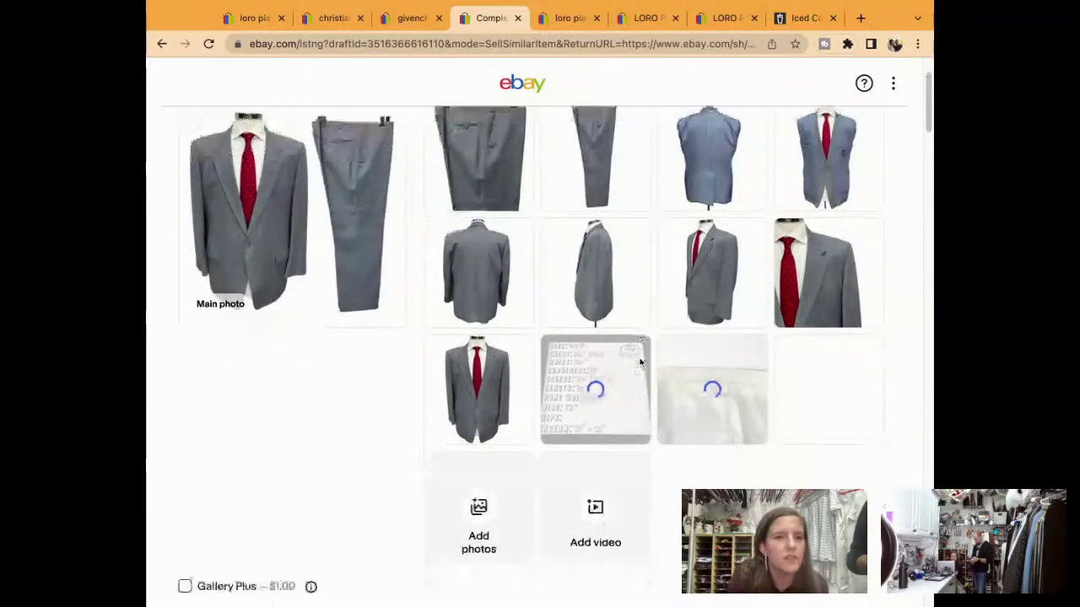
scroll(640, 363, down, 6)
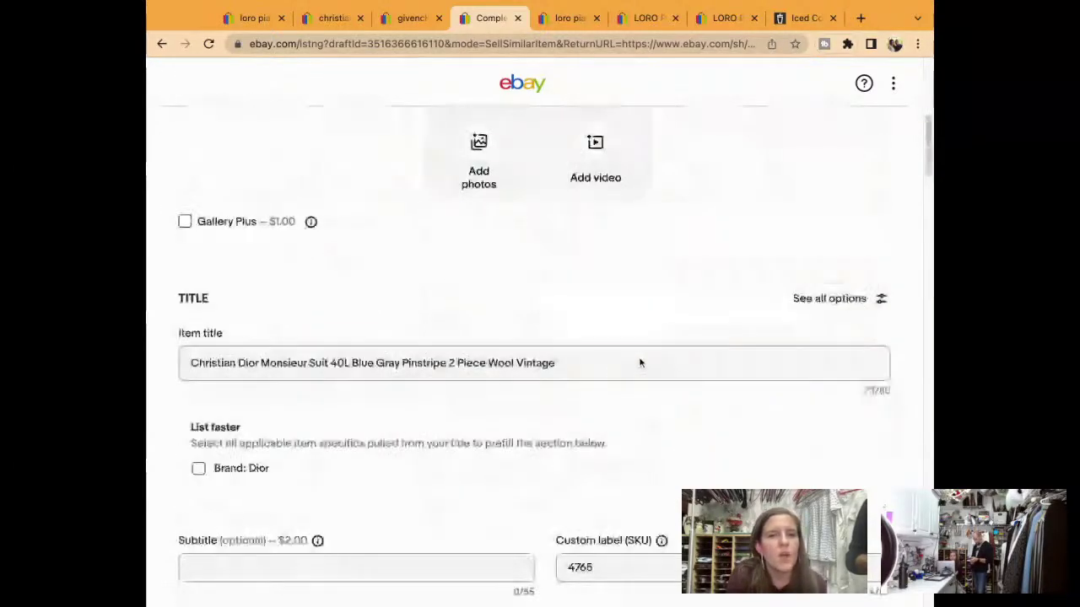
scroll(641, 363, up, 4)
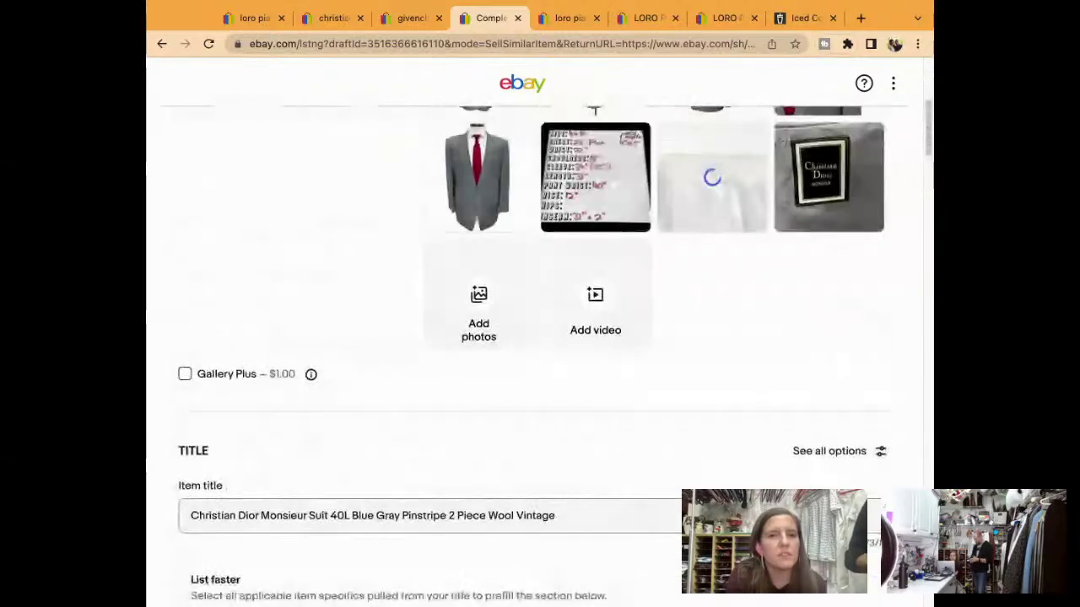
scroll(347, 419, down, 2)
click(348, 420)
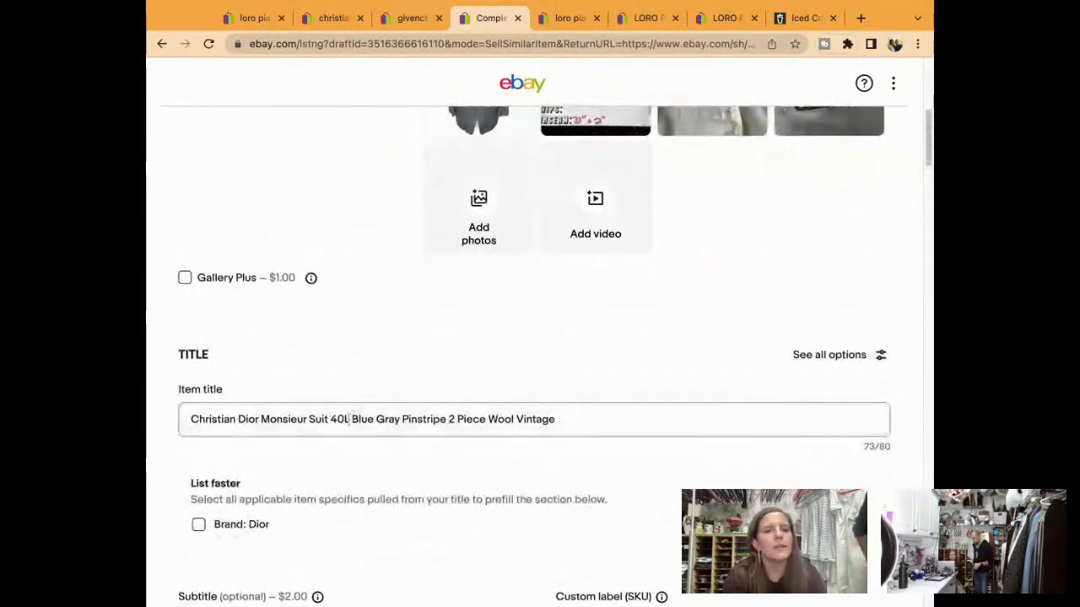
key(BackSpace)
key(BackSpace)
key(BackSpace)
text($$R)
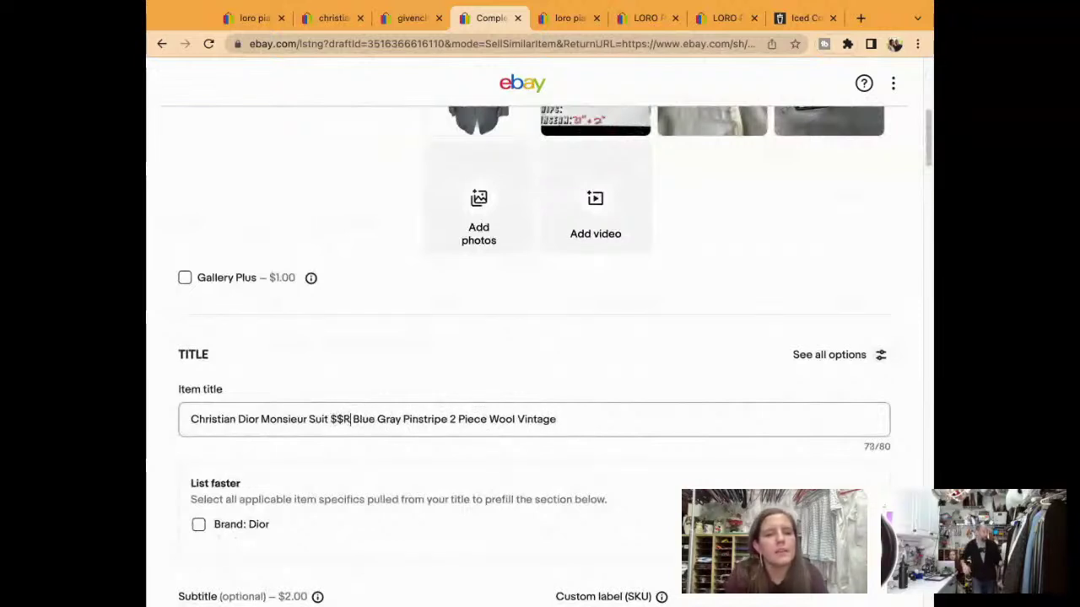
scroll(348, 420, down, 2)
key(BackSpace)
key(BackSpace)
key(BackSpace)
text(44R)
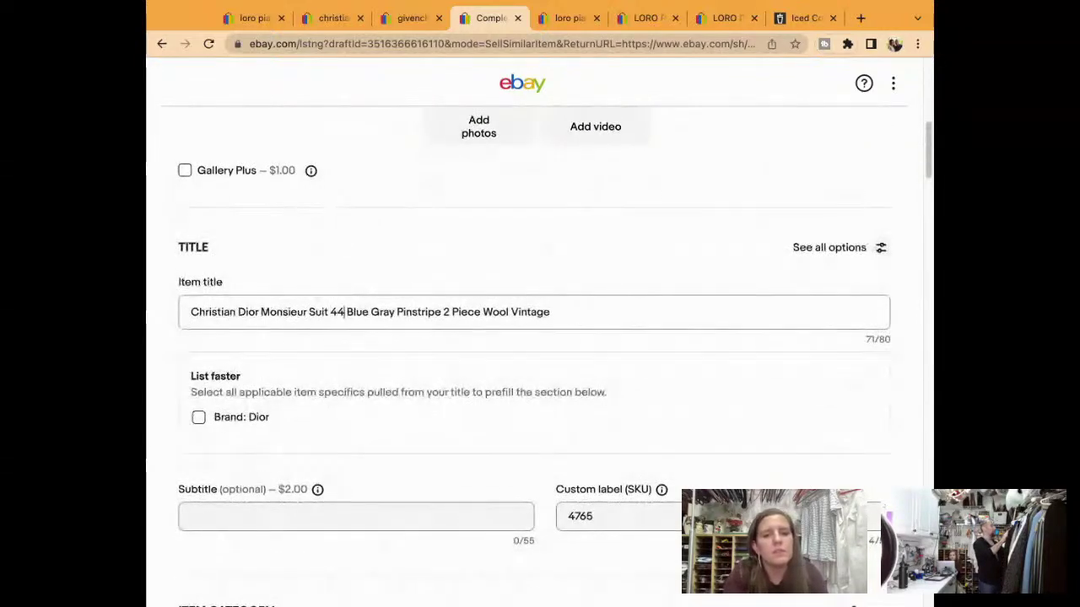
Set the required Size item specific to 44.
scroll(540, 354, down, 3)
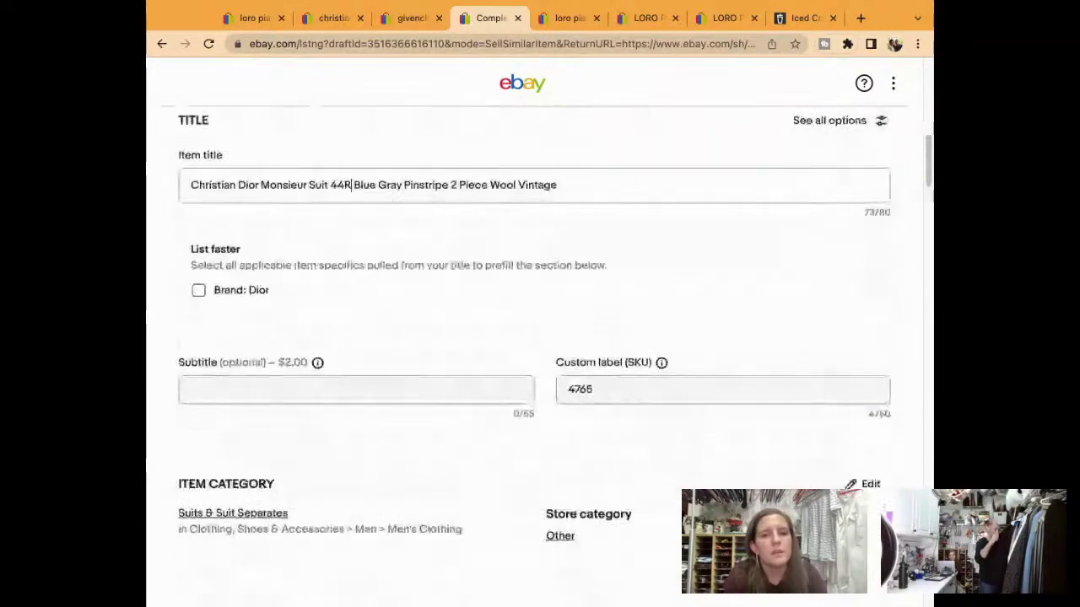
scroll(540, 354, down, 8)
click(450, 402)
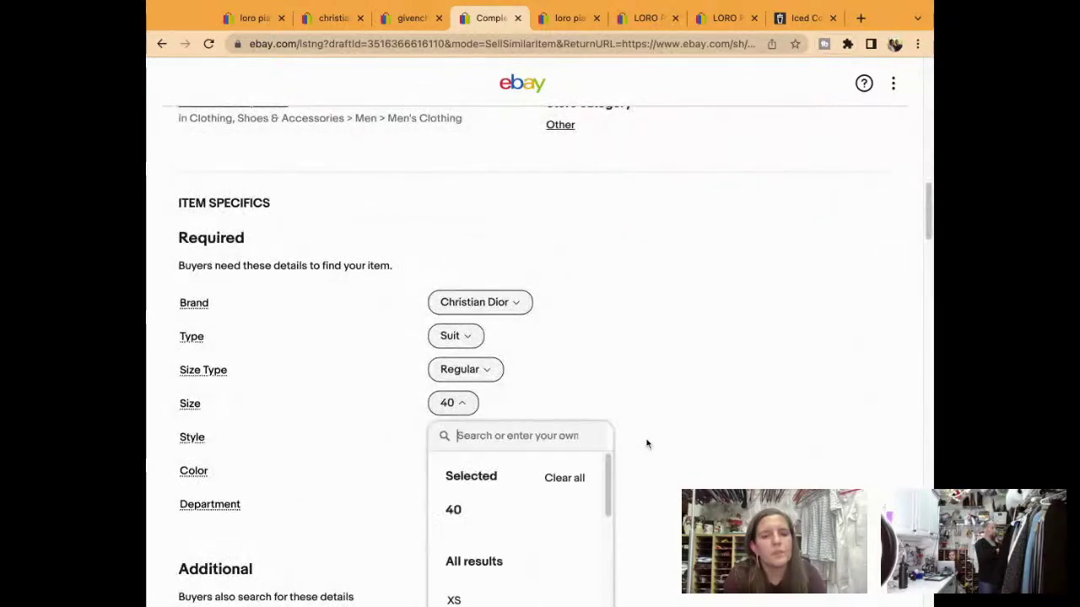
scroll(646, 443, down, 3)
scroll(607, 375, down, 15)
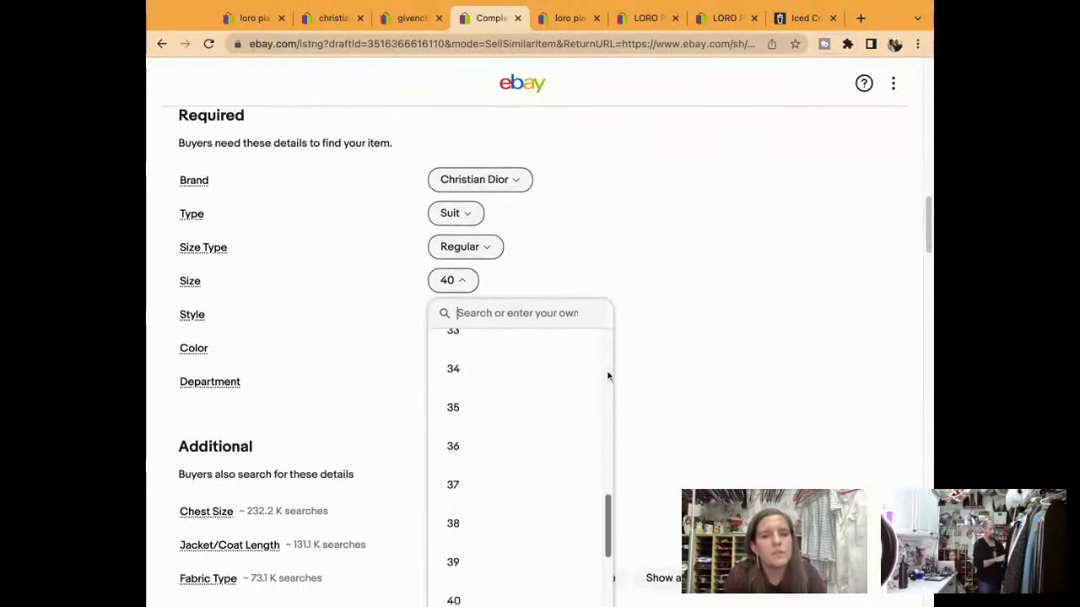
scroll(607, 376, down, 2)
click(543, 540)
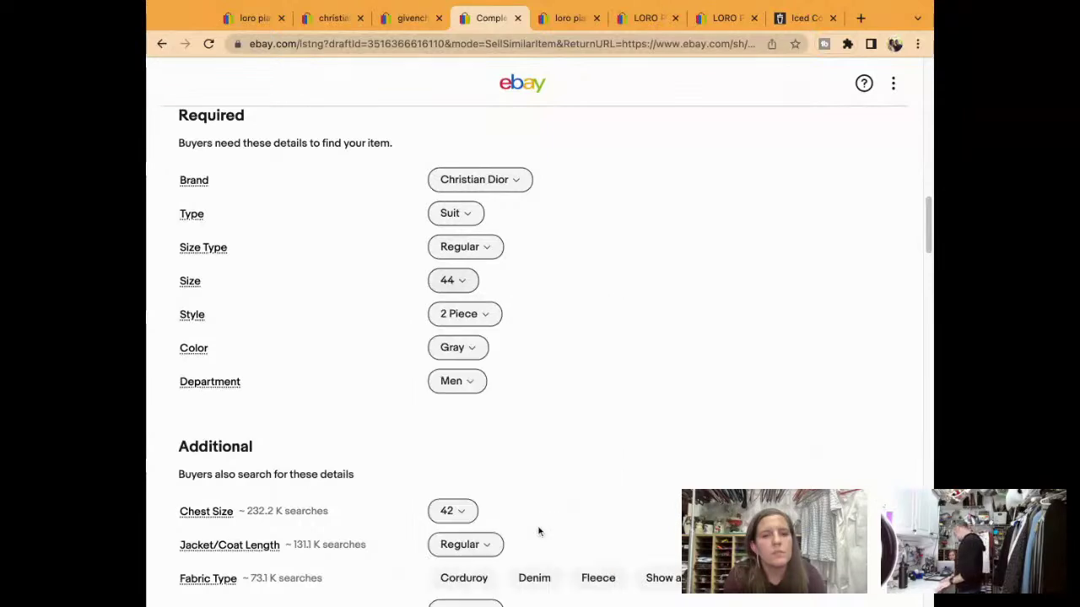
Set the Chest Size item specific to 46.
scroll(624, 473, down, 2)
scroll(624, 474, down, 2)
scroll(619, 480, down, 2)
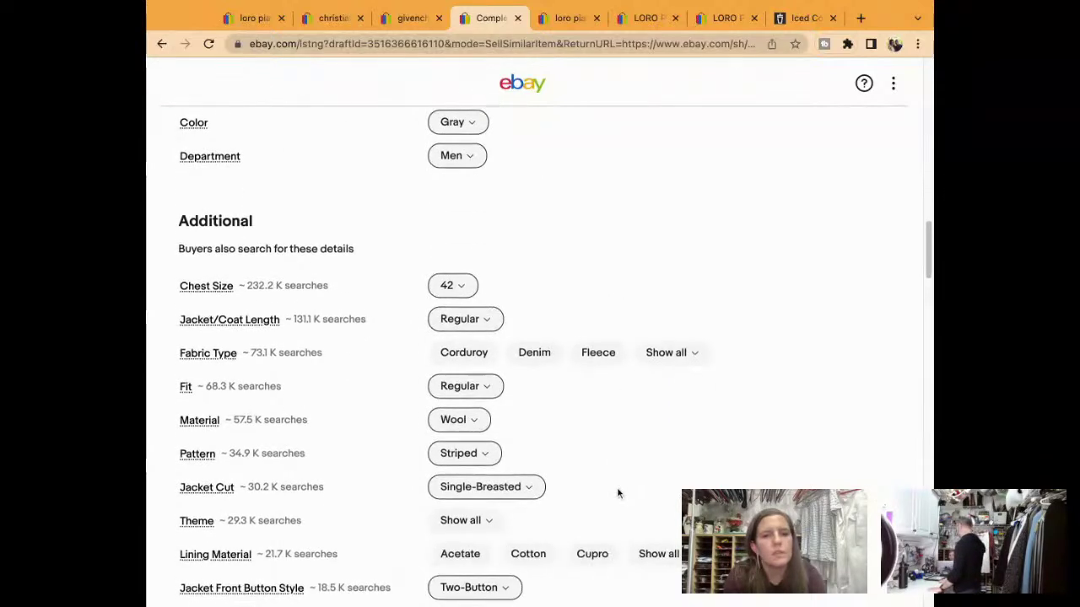
click(455, 285)
scroll(557, 465, down, 4)
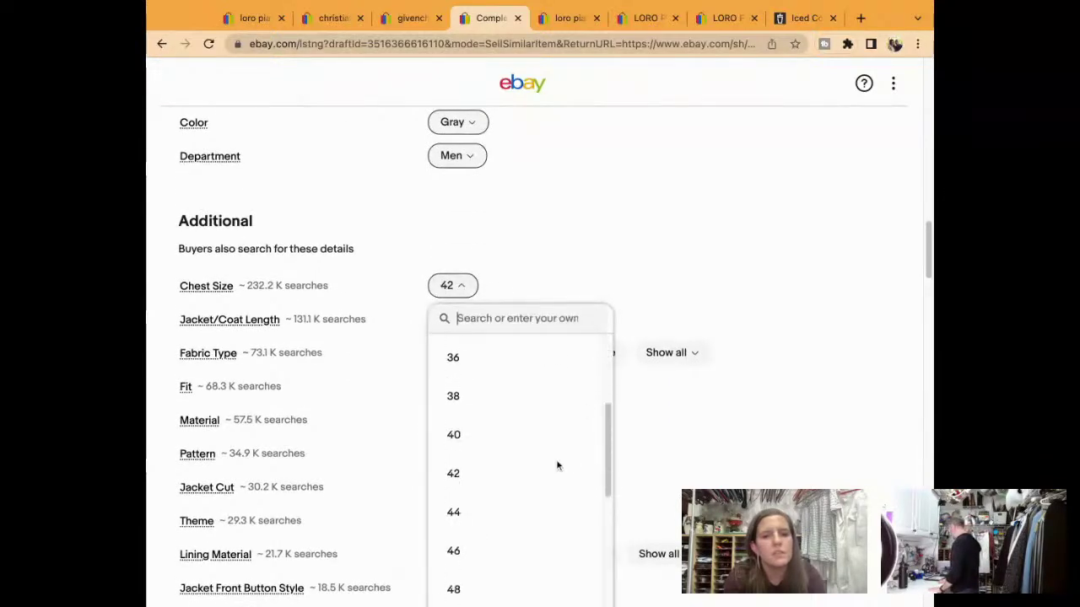
click(557, 465)
scroll(639, 461, down, 2)
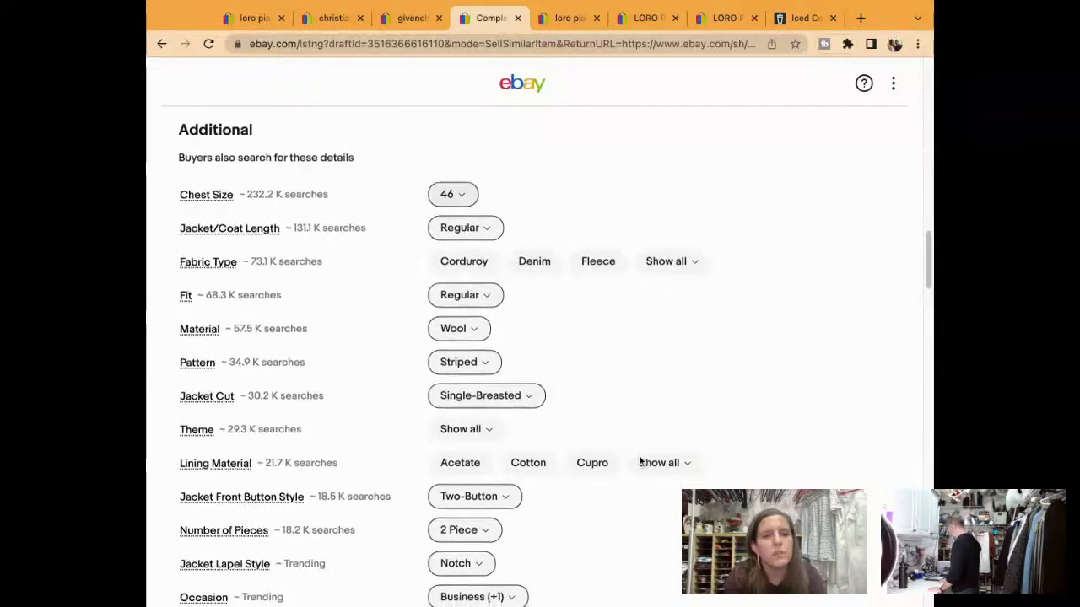
Set the Waist Size item specific to 40 in.
scroll(639, 458, down, 2)
scroll(539, 354, down, 4)
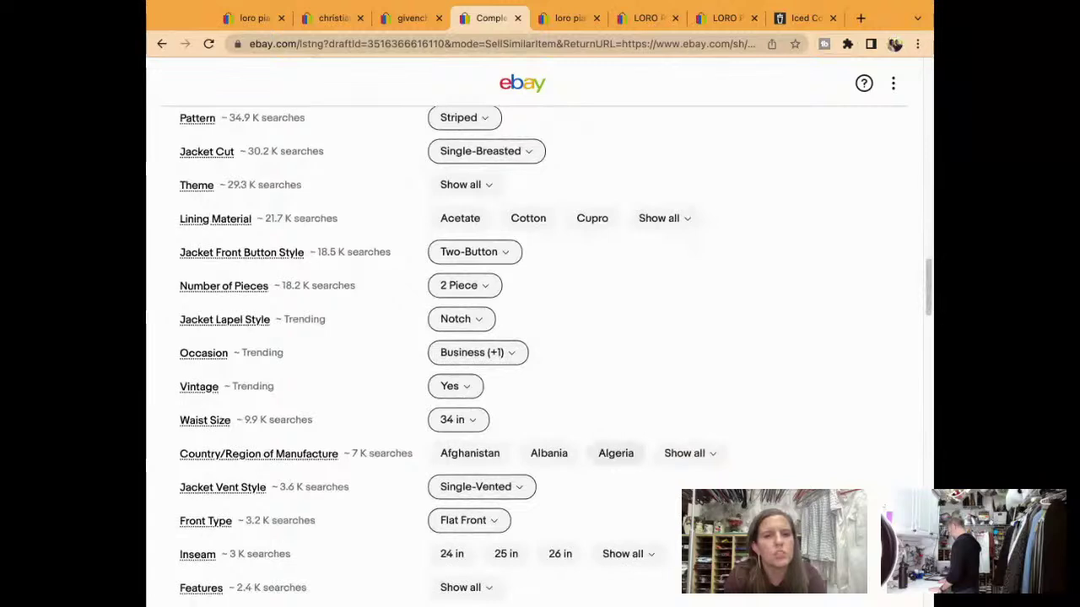
scroll(540, 354, down, 2)
scroll(540, 354, down, 1)
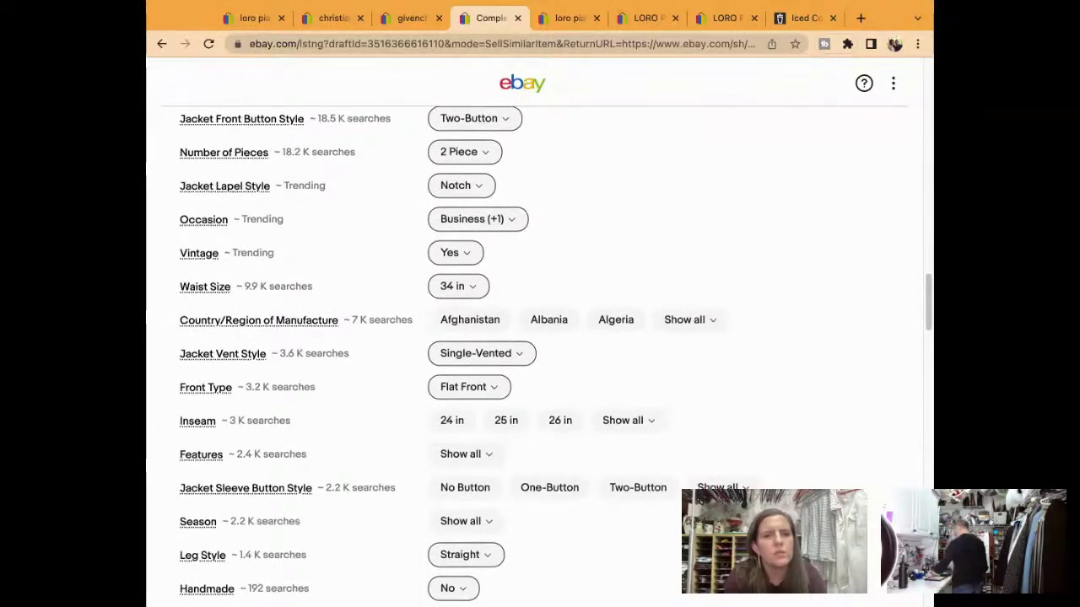
click(474, 285)
scroll(573, 508, down, 5)
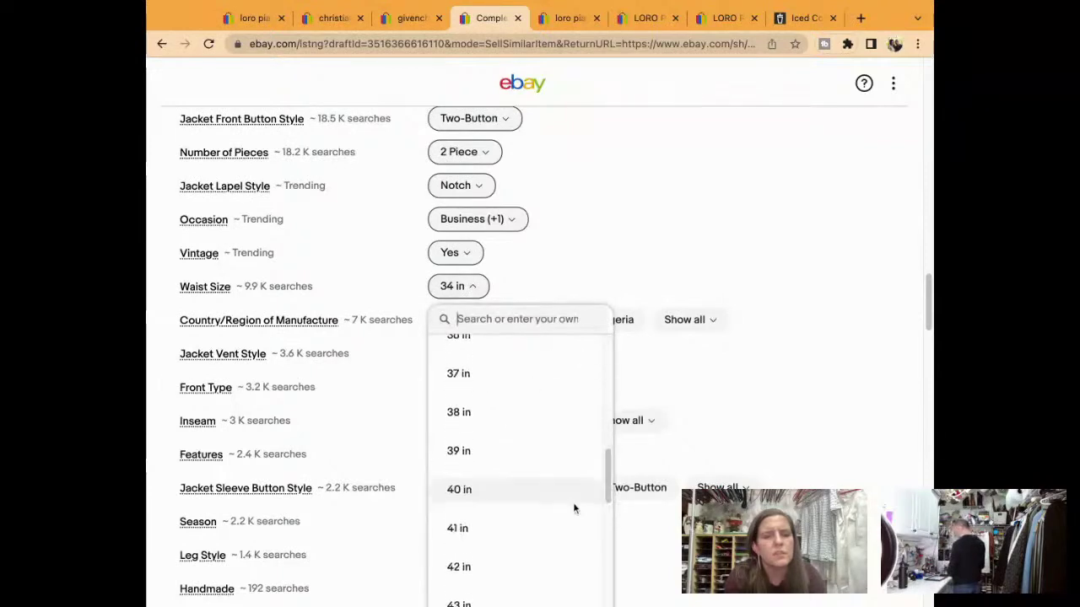
click(574, 506)
Set the Inseam item specific to 31 in.
scroll(598, 469, down, 1)
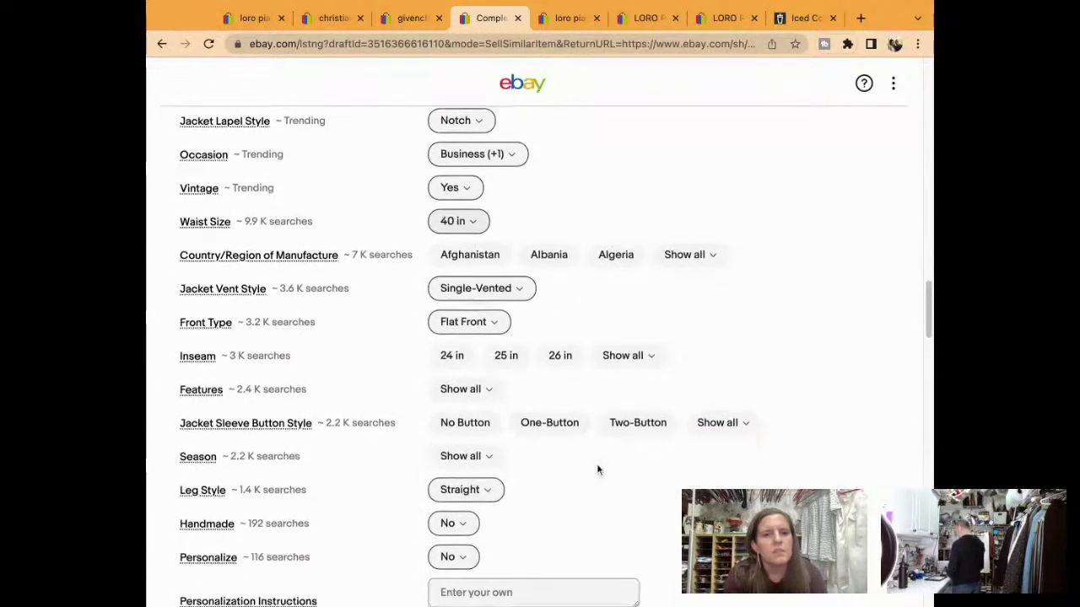
click(624, 355)
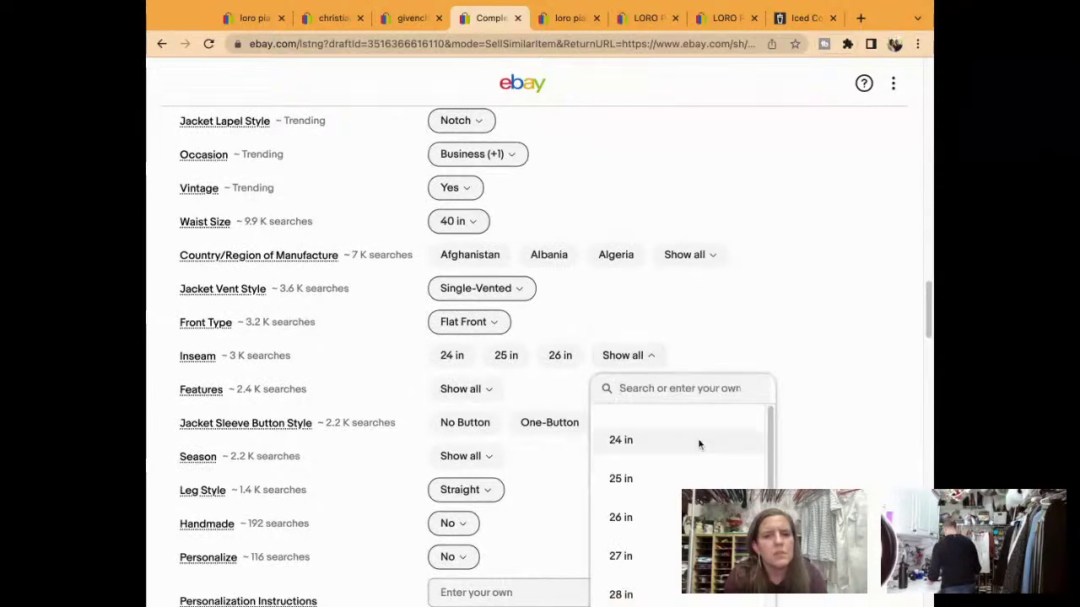
scroll(698, 441, down, 2)
scroll(698, 441, down, 1)
click(666, 515)
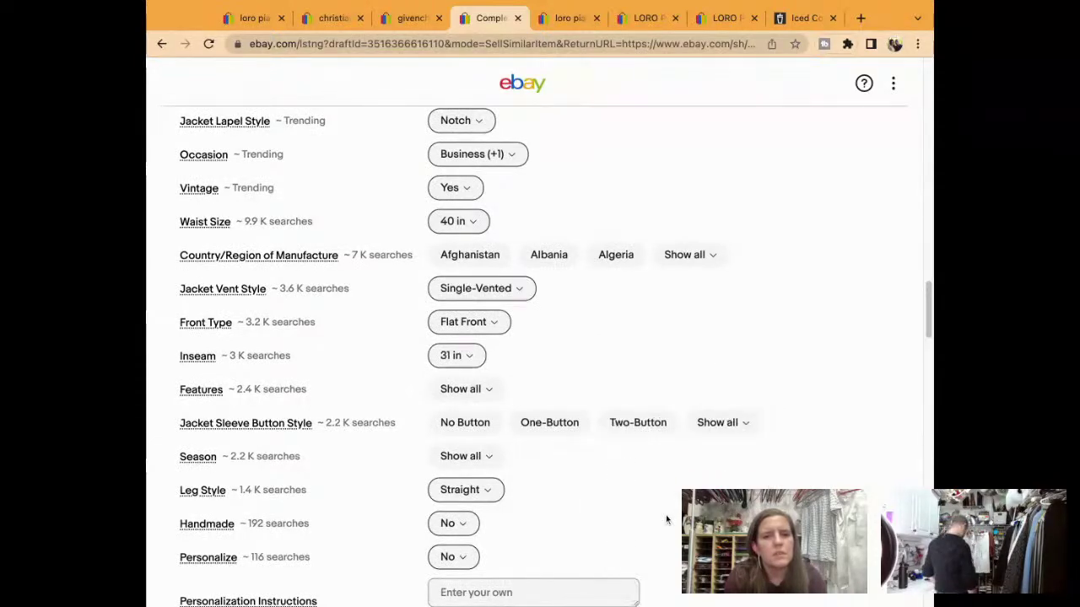
Change the pants inseam stated in the condition description to 31".
scroll(665, 515, down, 1)
scroll(665, 515, down, 8)
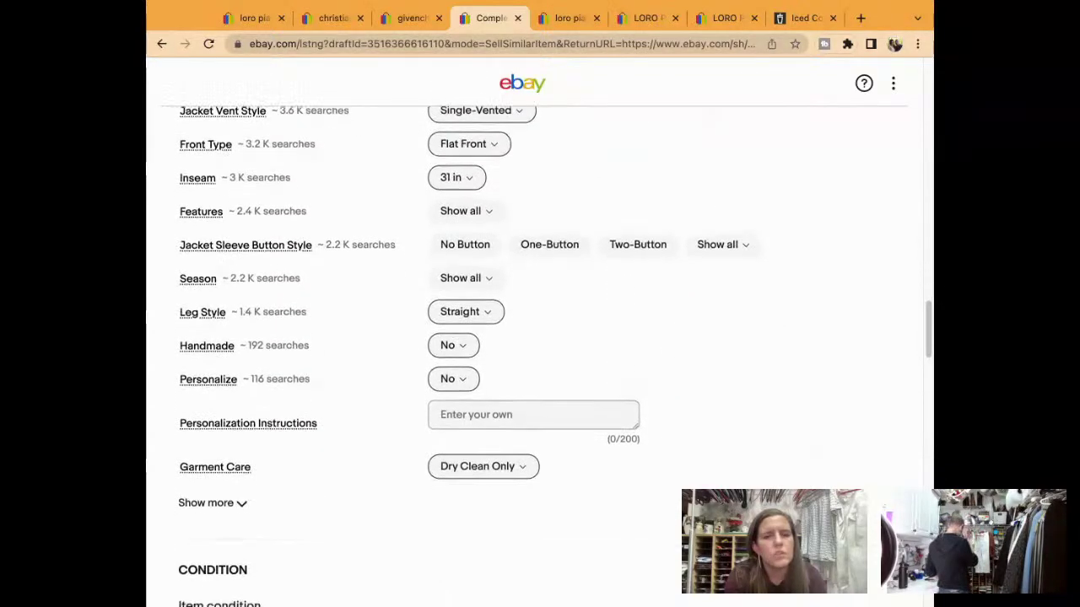
scroll(793, 323, up, 1)
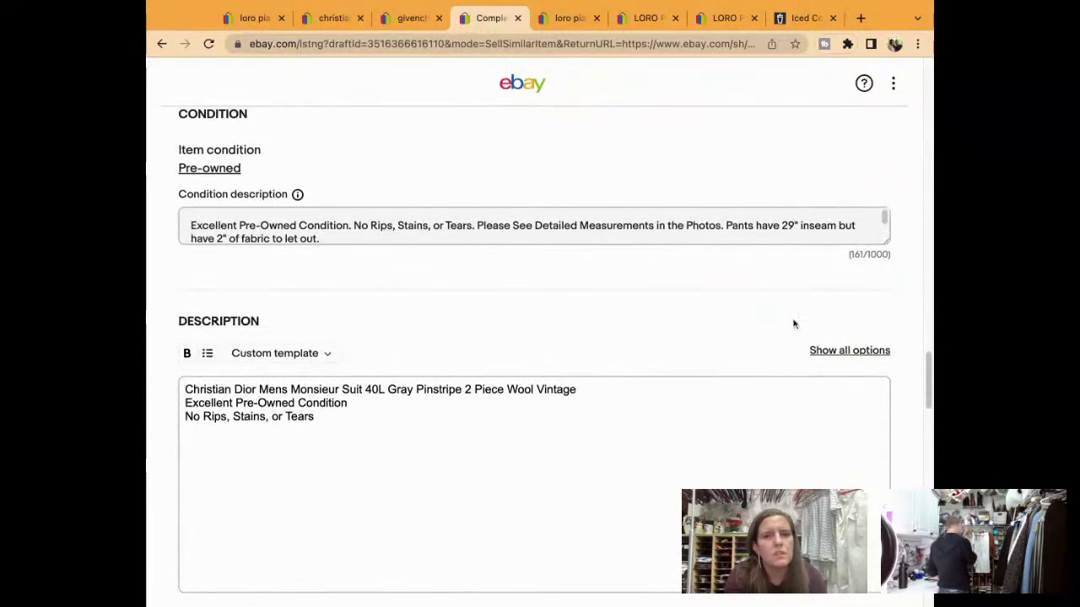
click(793, 225)
key(BackSpace)
key(BackSpace)
text(31)
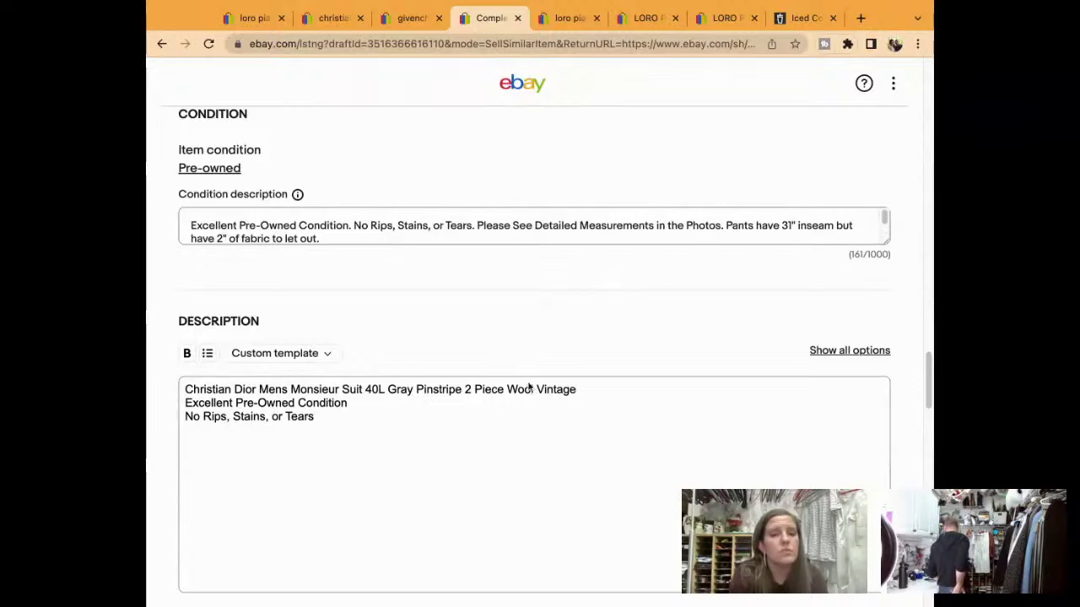
Copy the sentence about the pants inseam and let-out fabric from the condition description to the end of the item description.
triple_click(727, 217)
click(727, 212)
drag(727, 212, 321, 227)
key(super+c)
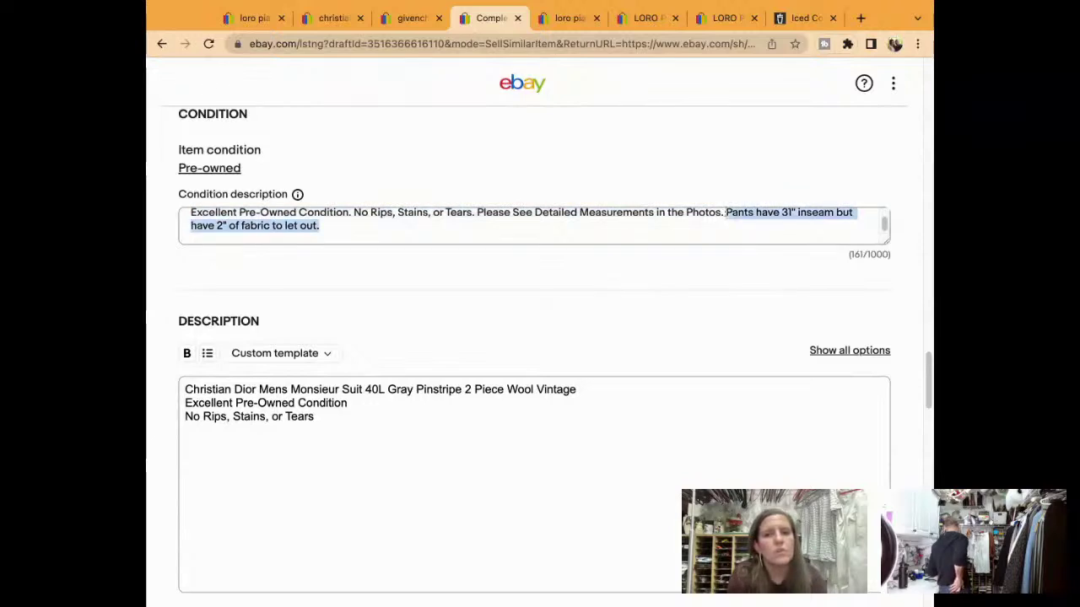
click(615, 428)
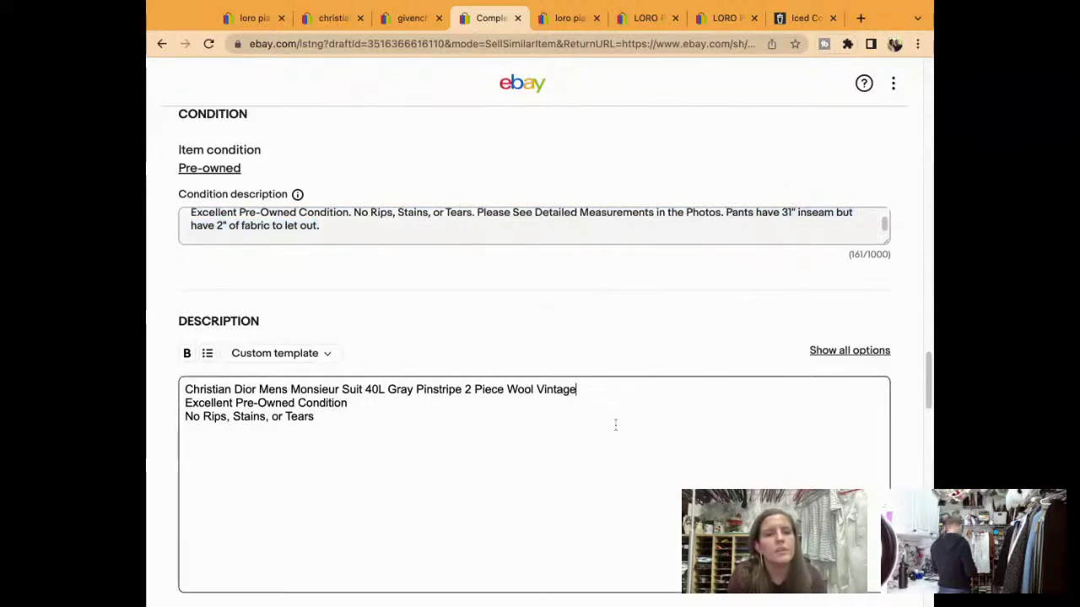
key(super+v)
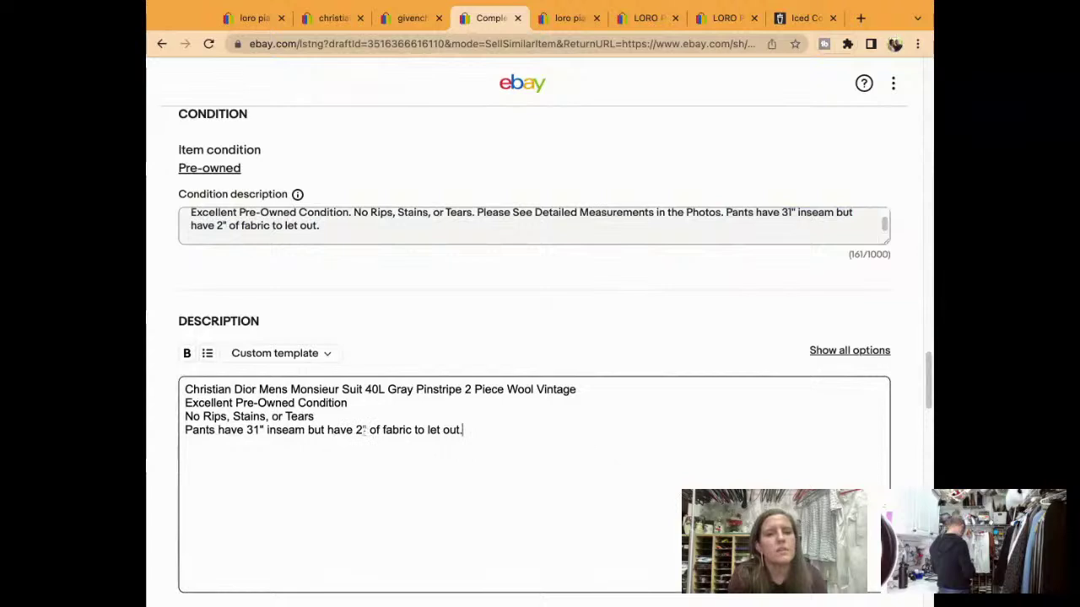
Change the fabric to let out stated in the item description to 1.5".
click(363, 430)
key(BackSpace)
text(1.5)
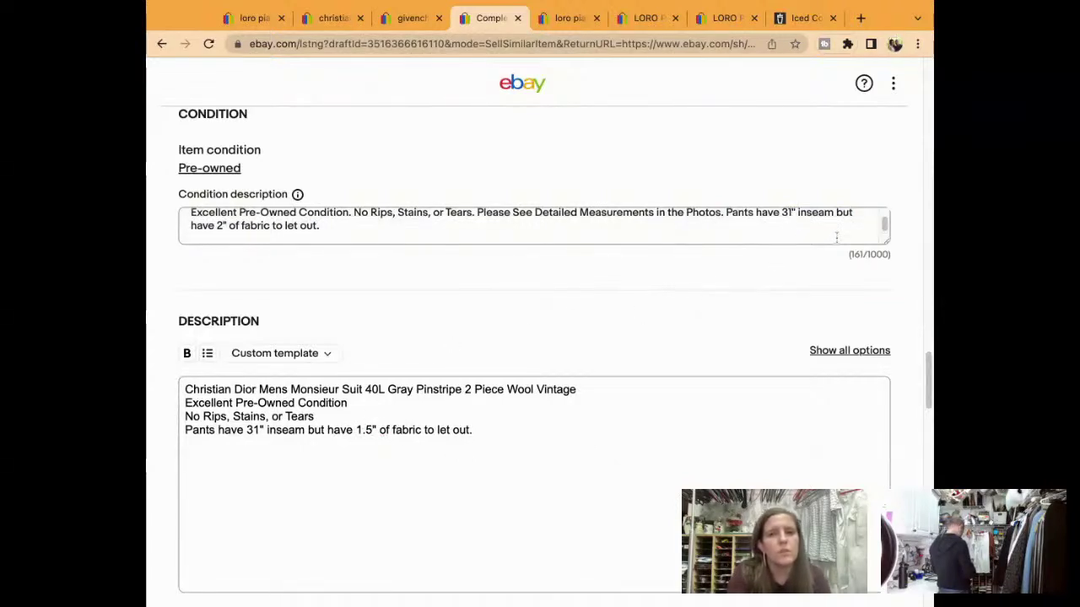
Re-enter the 31" inseam and set the fabric to let out to 1.5" in the condition description.
key(BackSpace)
key(BackSpace)
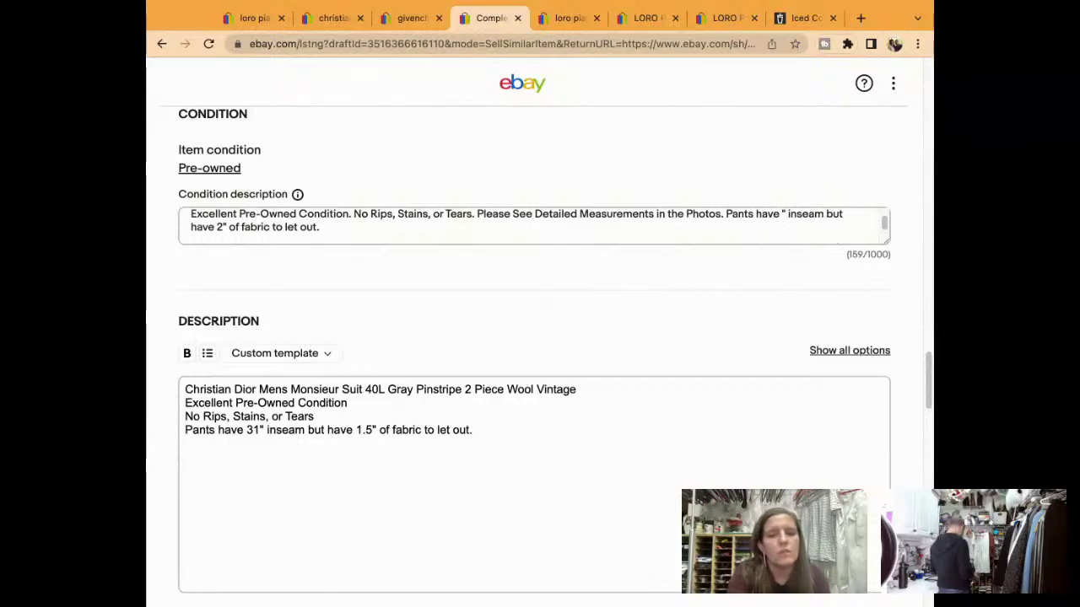
text(31)
click(224, 227)
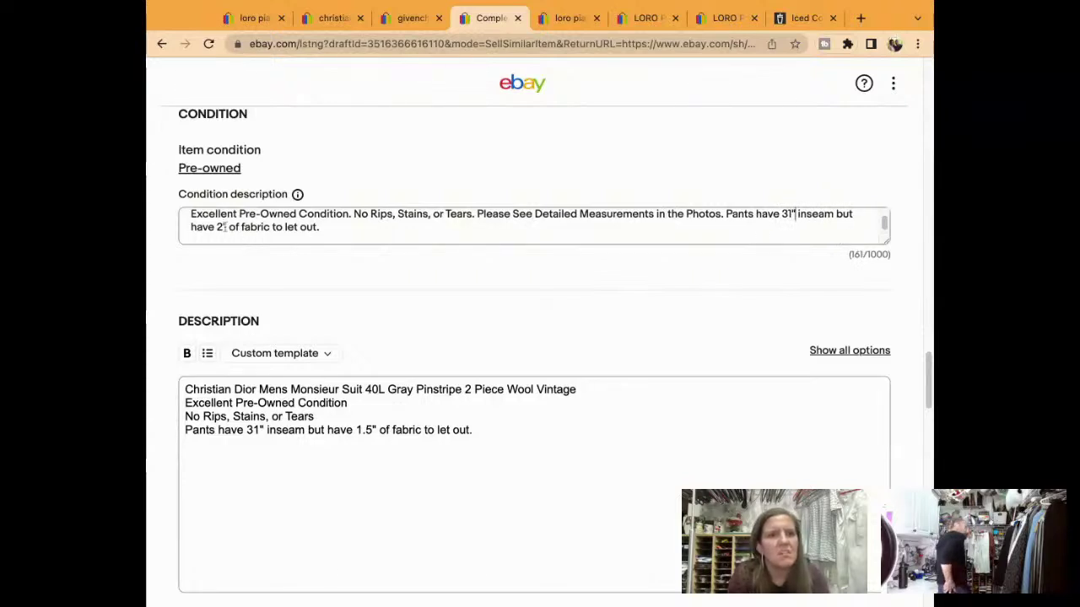
key(BackSpace)
text(1.5)
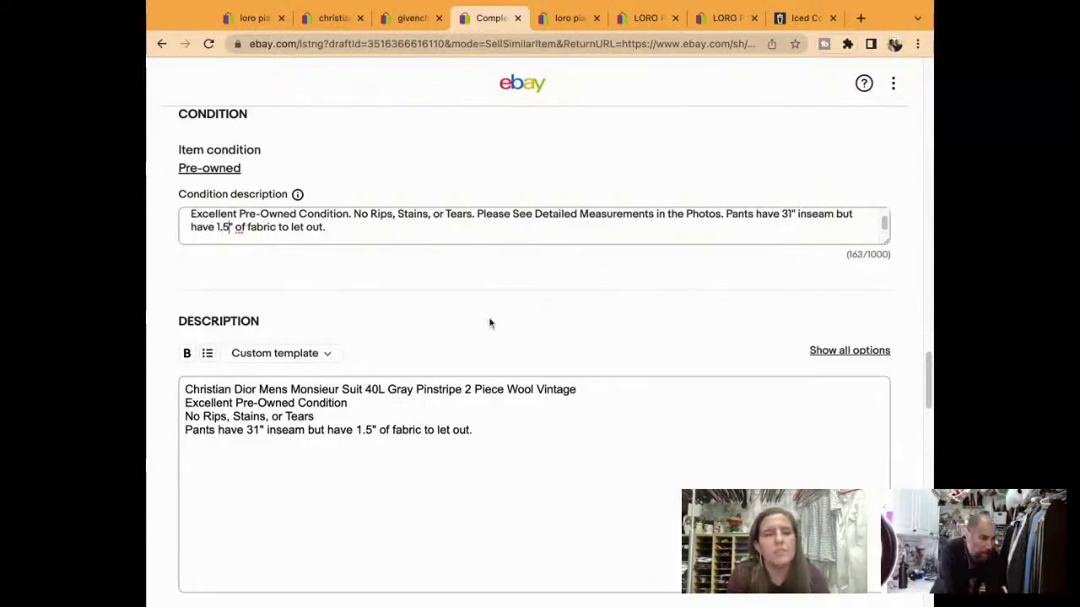
Replace the description's first line with the item title "Christian Dior Monsieur Suit 44R Blue Gray Pinstripe 2 Piece Wool Vintage", keeping it on its own line.
scroll(489, 323, up, 20)
scroll(575, 385, up, 4)
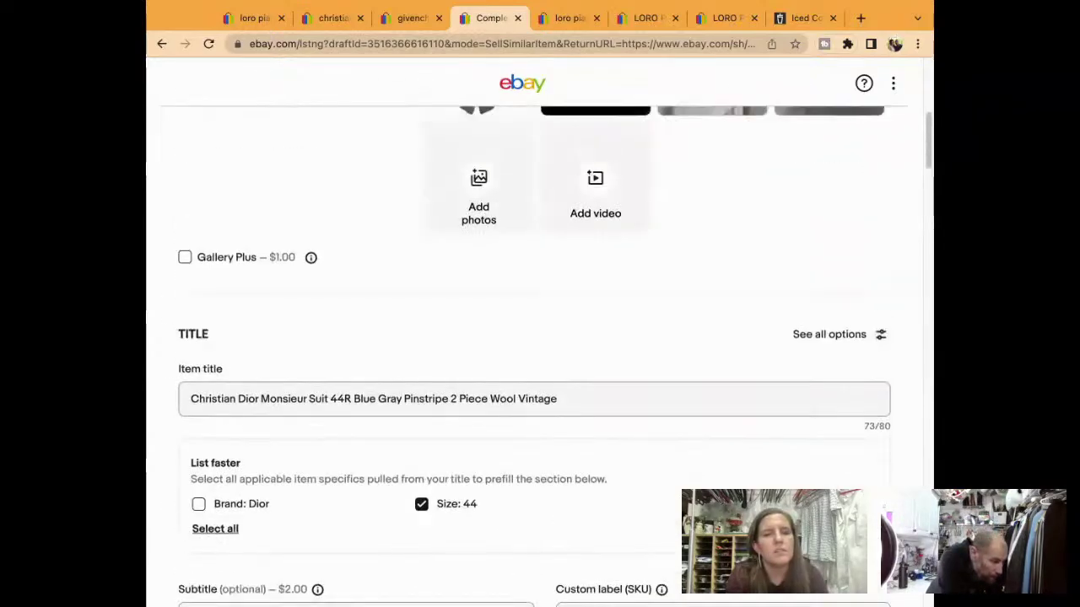
triple_click(576, 385)
key(ctrl+c)
scroll(576, 385, down, 20)
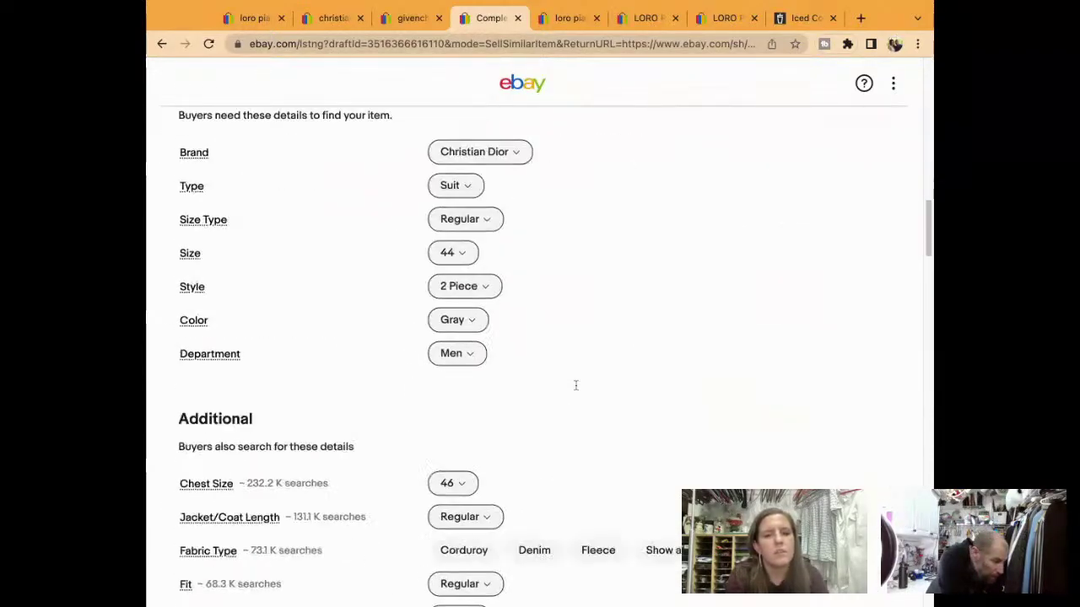
scroll(598, 270, up, 5)
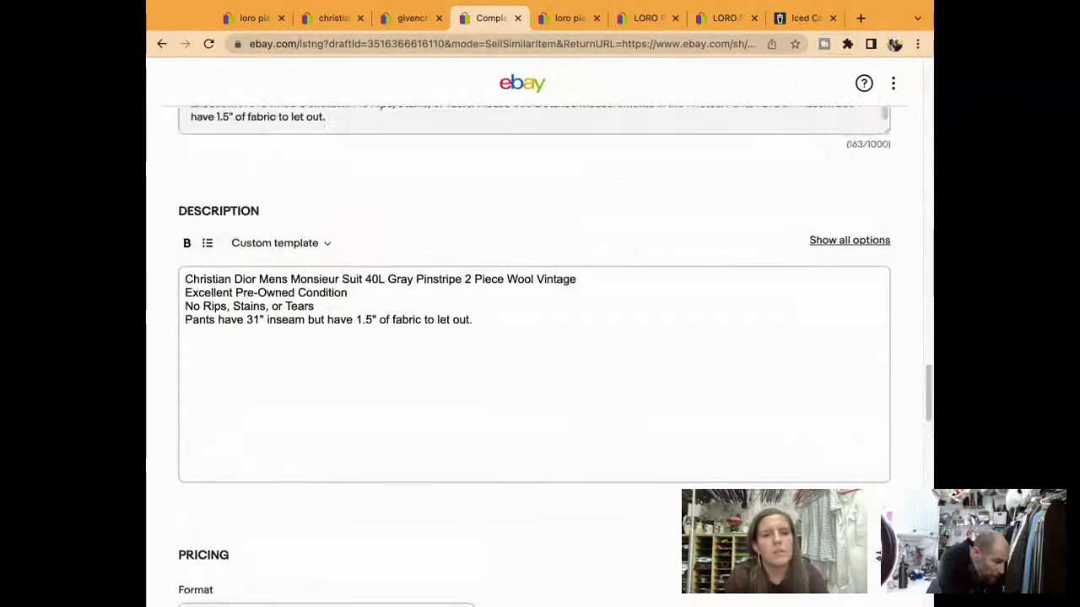
triple_click(601, 278)
key(ctrl+v)
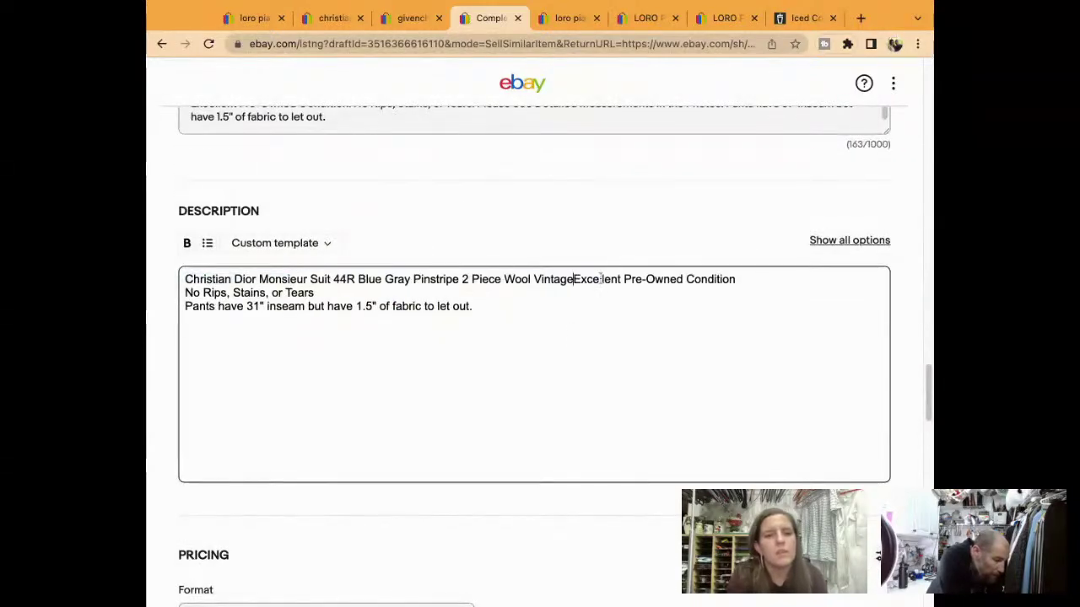
key(Return)
Review the pricing, shipping and preferences sections, publish the Christian Dior suit listing and dismiss the confirmation.
scroll(600, 279, down, 5)
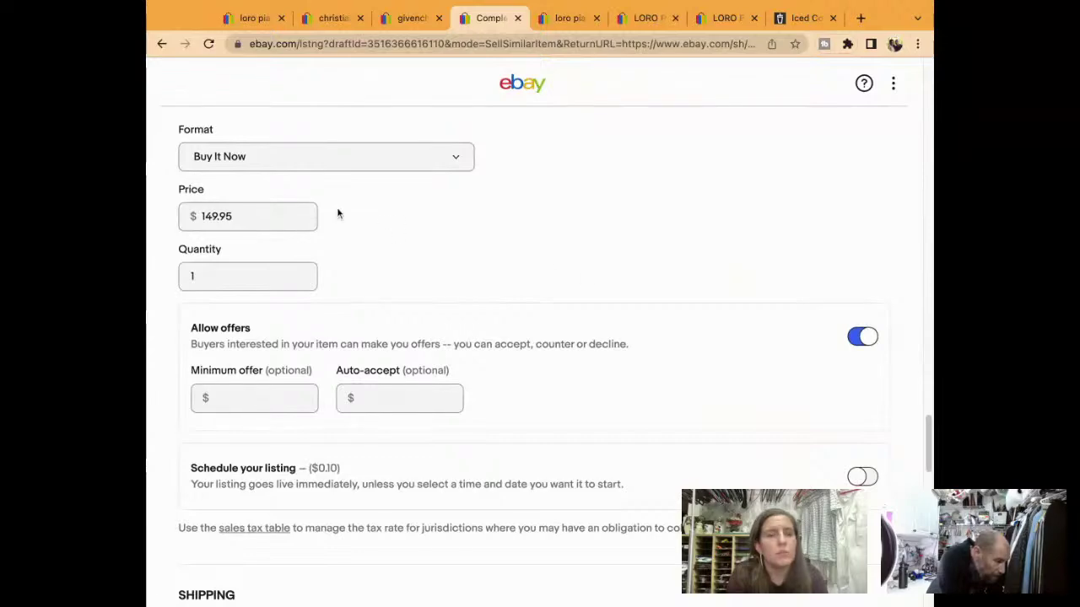
scroll(337, 213, down, 5)
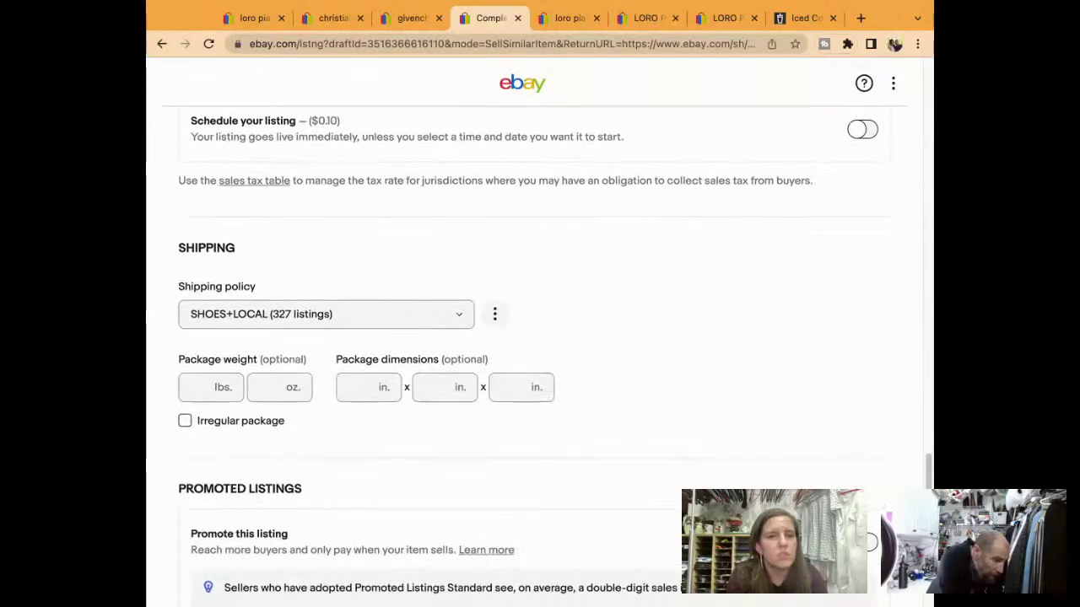
scroll(540, 338, down, 6)
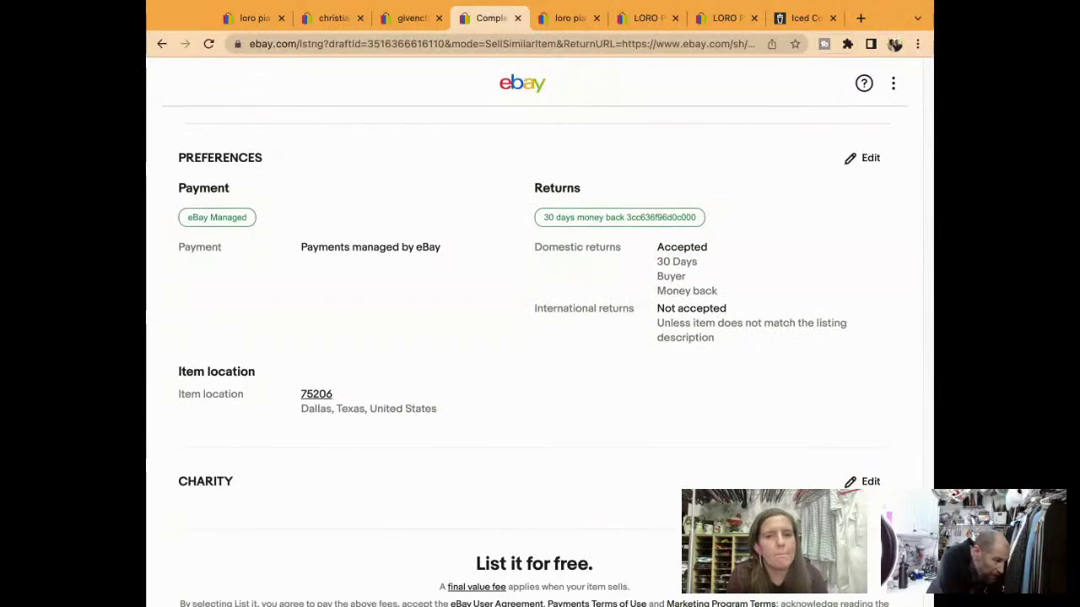
scroll(540, 337, down, 4)
click(544, 353)
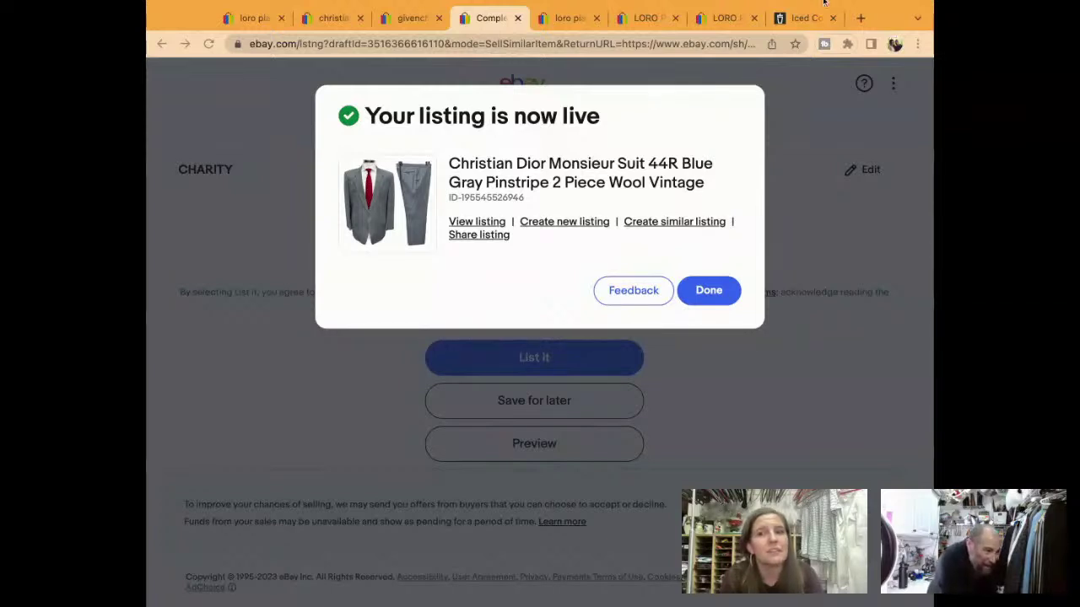
click(708, 292)
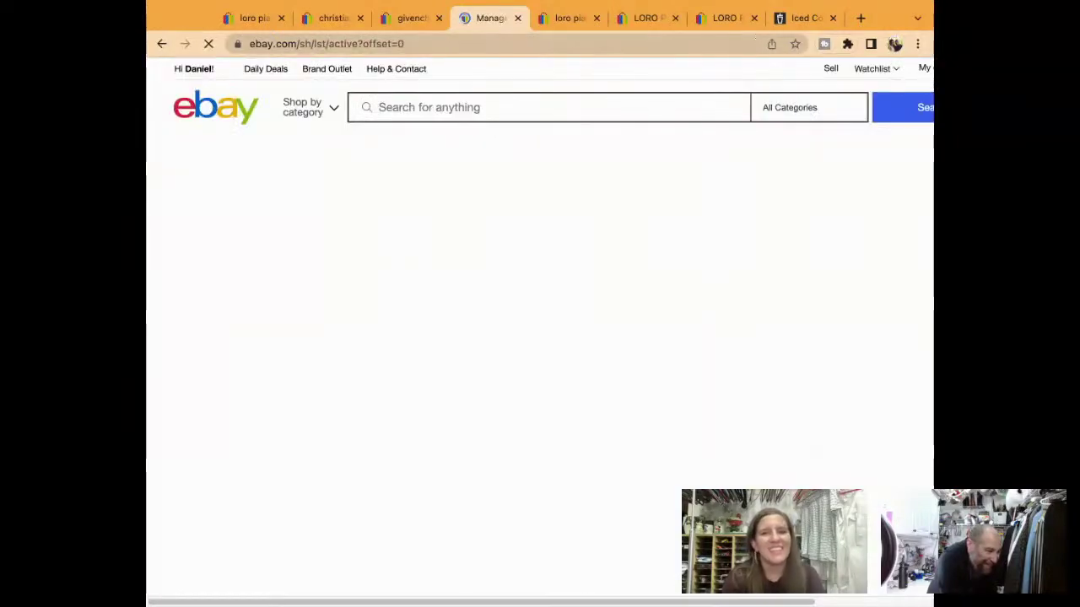
Open the Vendoo web app at web.vendoo.co in place of the Loro Piana Sportivo blazer listing page.
click(727, 19)
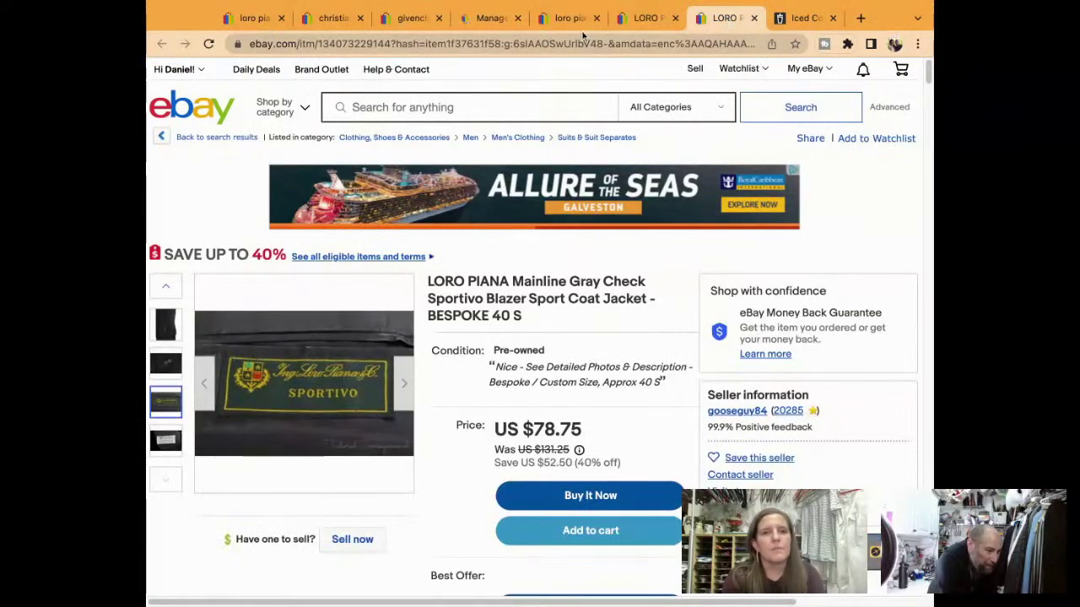
click(582, 44)
text(web)
key(Return)
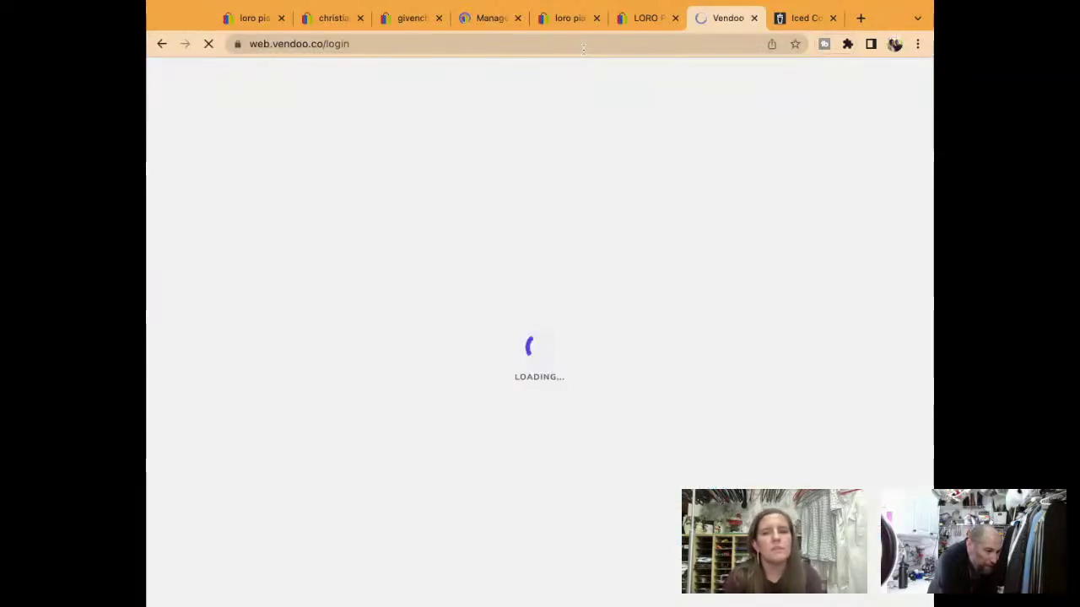